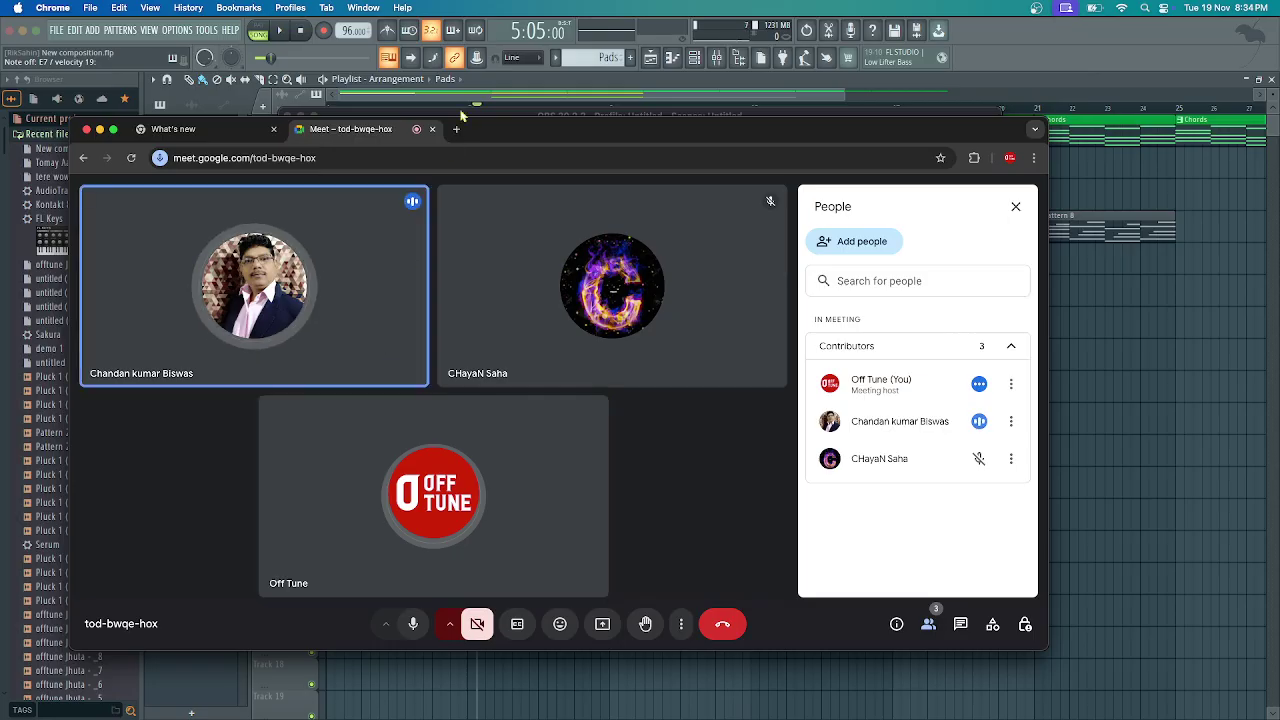
Switch from the meeting window to FL Studio and select the Kontakt 8 channel in the channel rack
{"action": "left_click", "coordinate": [515, 102]}
{"action": "left_click", "coordinate": [430, 133]}
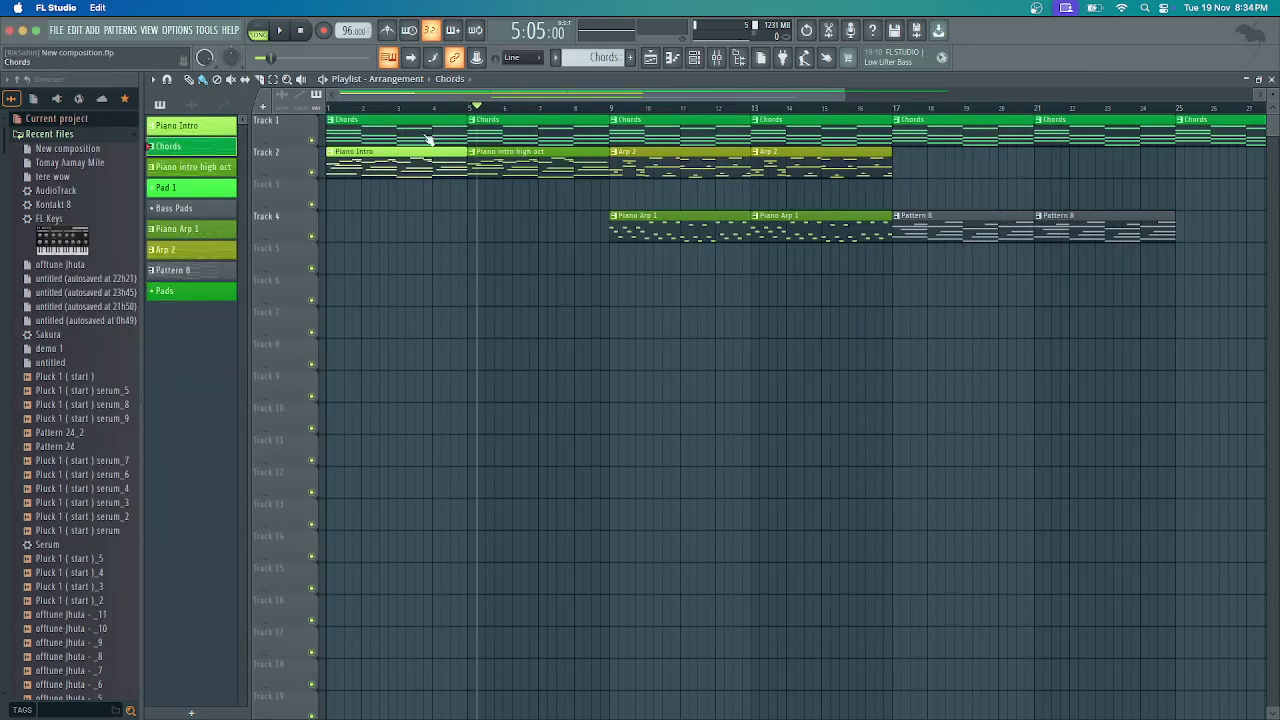
{"action": "left_click", "coordinate": [694, 57]}
{"action": "left_click", "coordinate": [386, 237]}
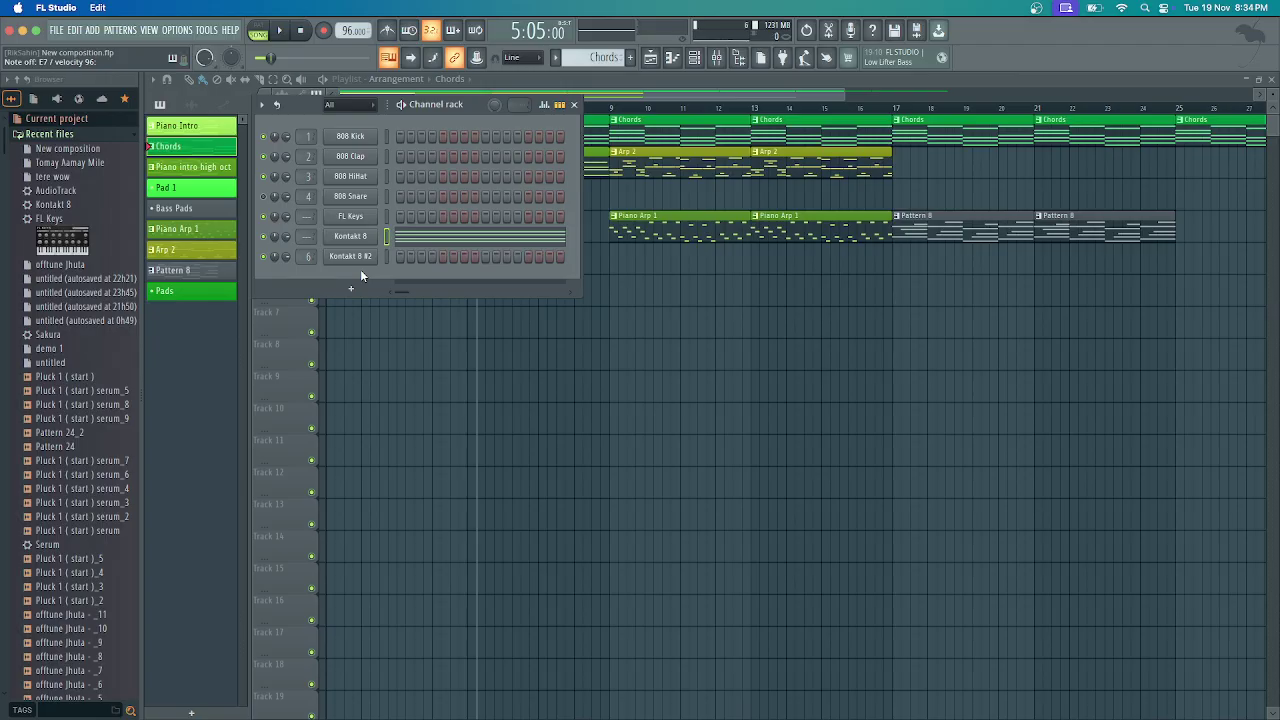
{"action": "left_click", "coordinate": [574, 104]}
Return the playhead to the start of the playlist and briefly play the arrangement
{"action": "left_click_drag", "start_coordinate": [476, 107], "coordinate": [331, 108]}
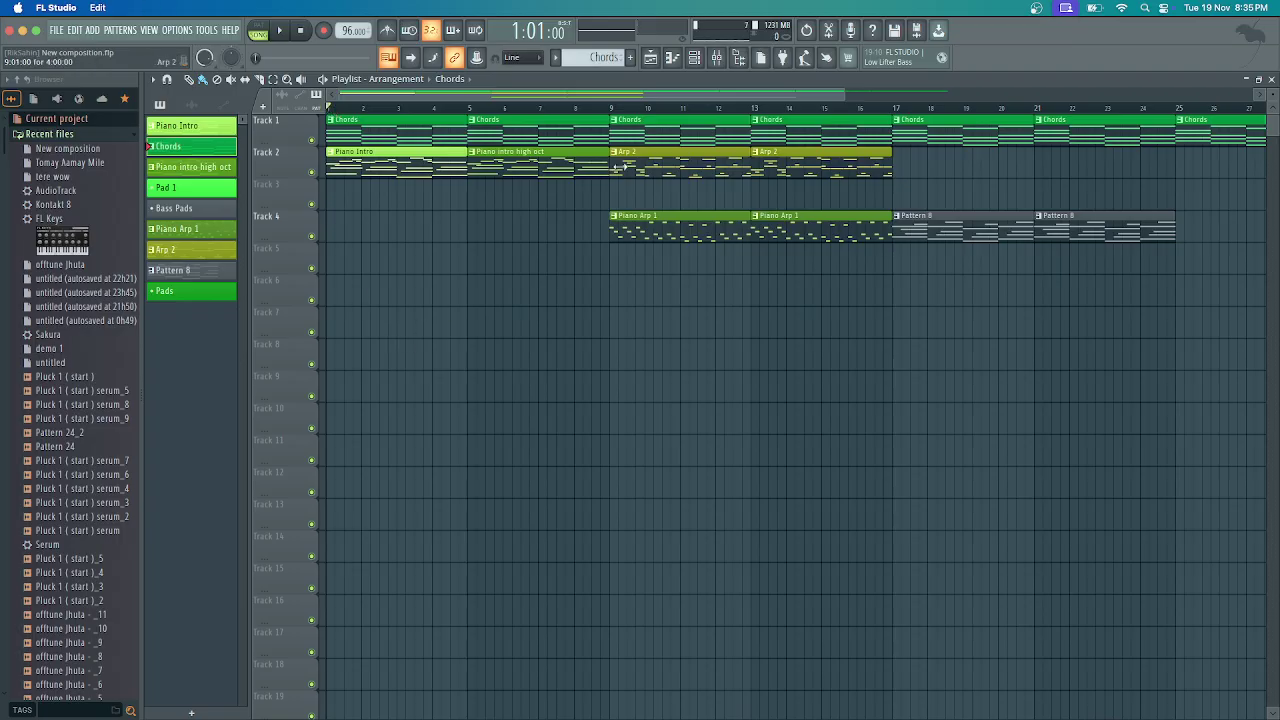
{"action": "left_click", "coordinate": [700, 61]}
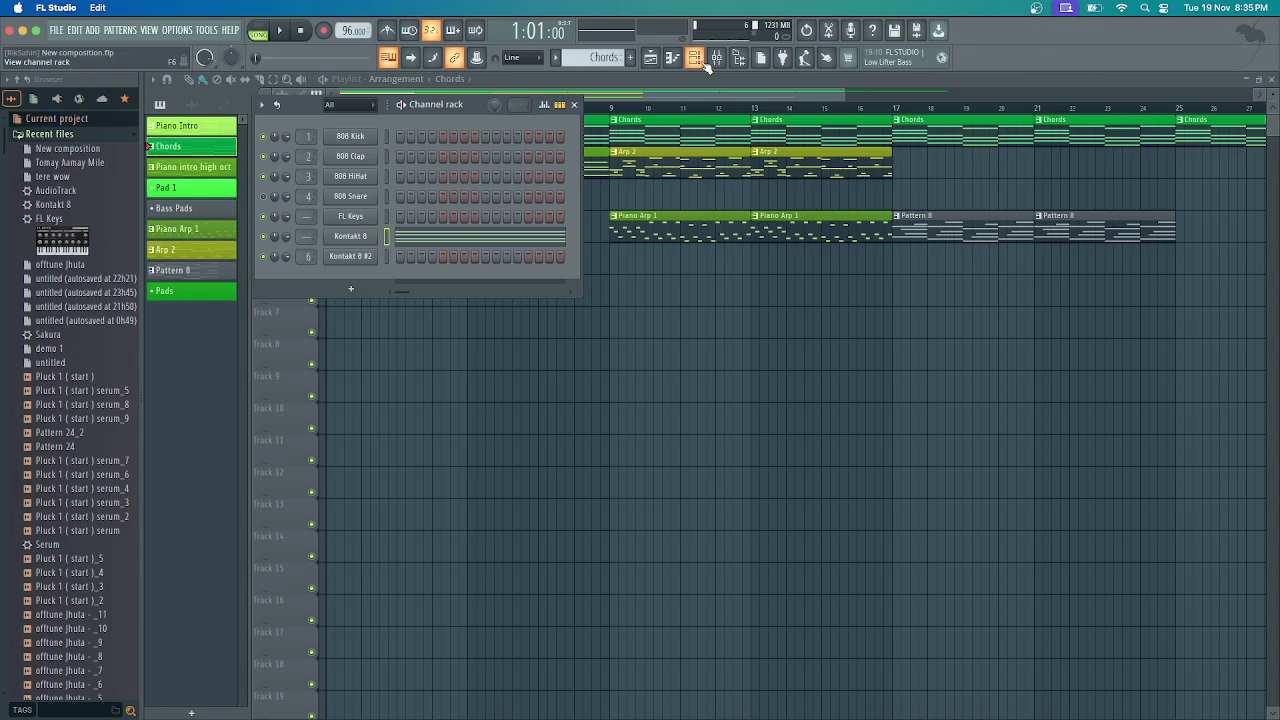
{"action": "left_click", "coordinate": [573, 104]}
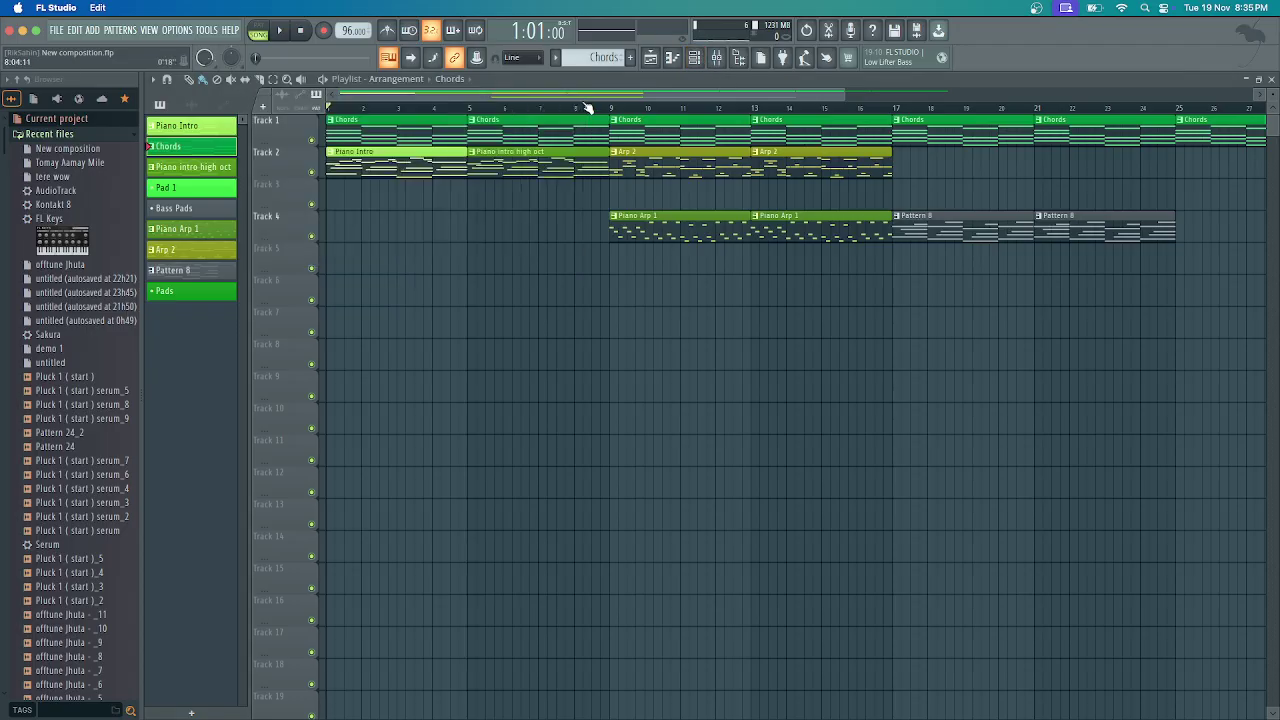
{"action": "left_click_drag", "start_coordinate": [846, 93], "coordinate": [560, 88]}
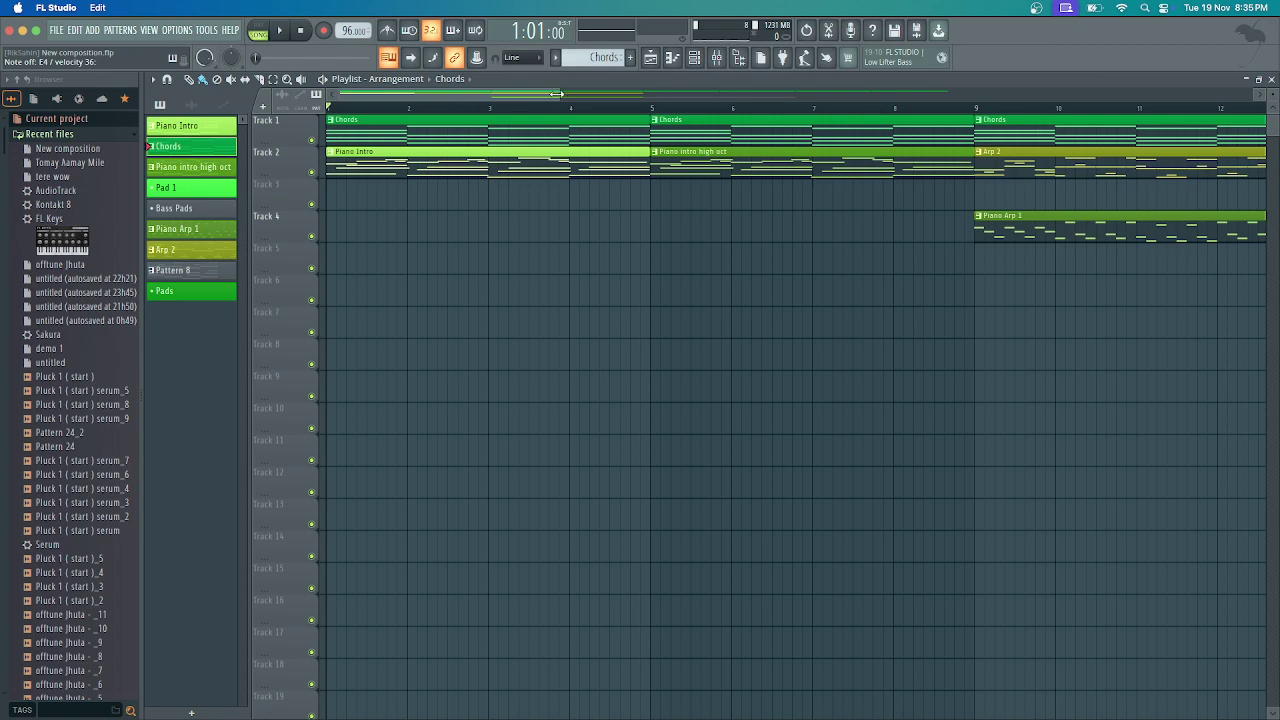
{"action": "left_click_drag", "start_coordinate": [560, 89], "coordinate": [1087, 131]}
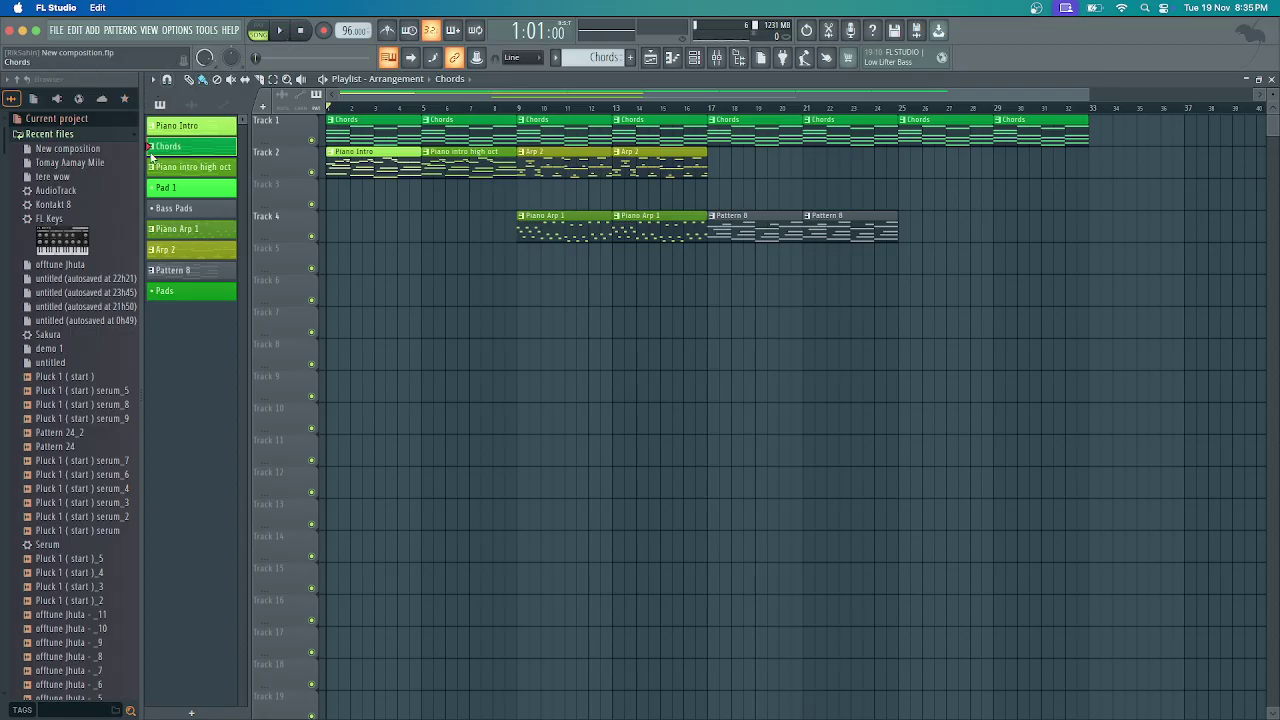
{"action": "left_click", "coordinate": [280, 31]}
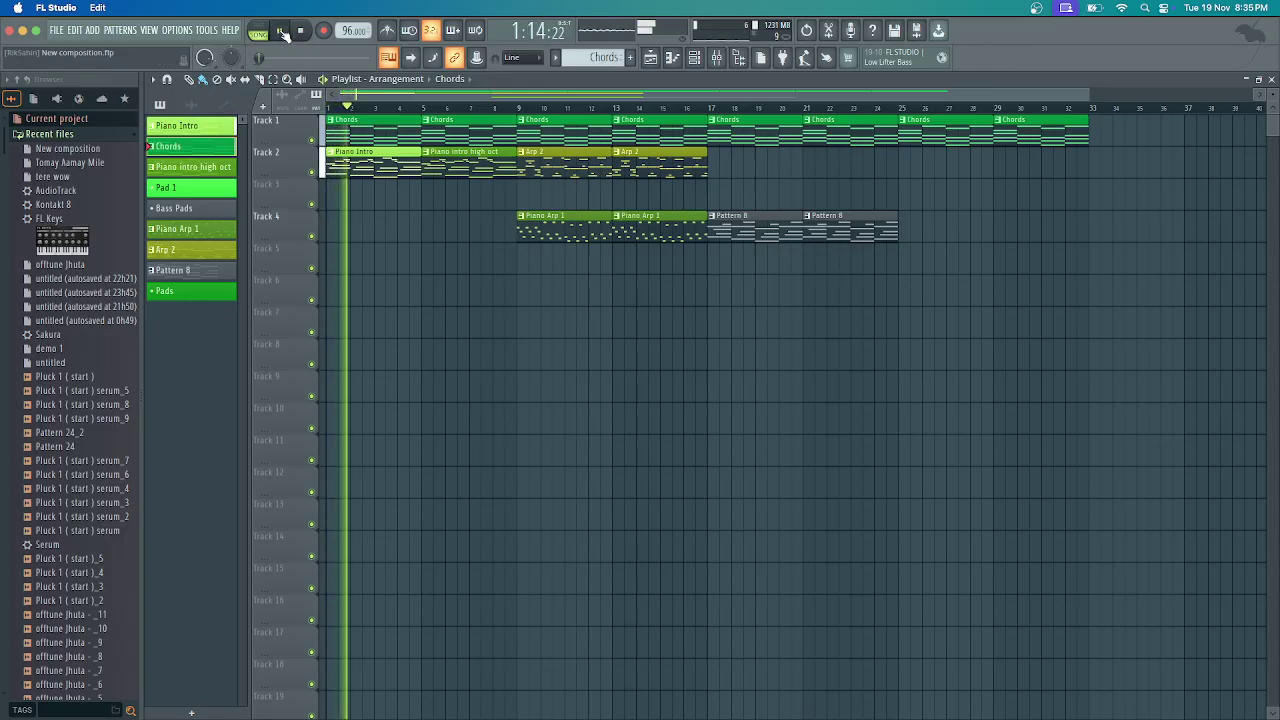
{"action": "key", "text": "space"}
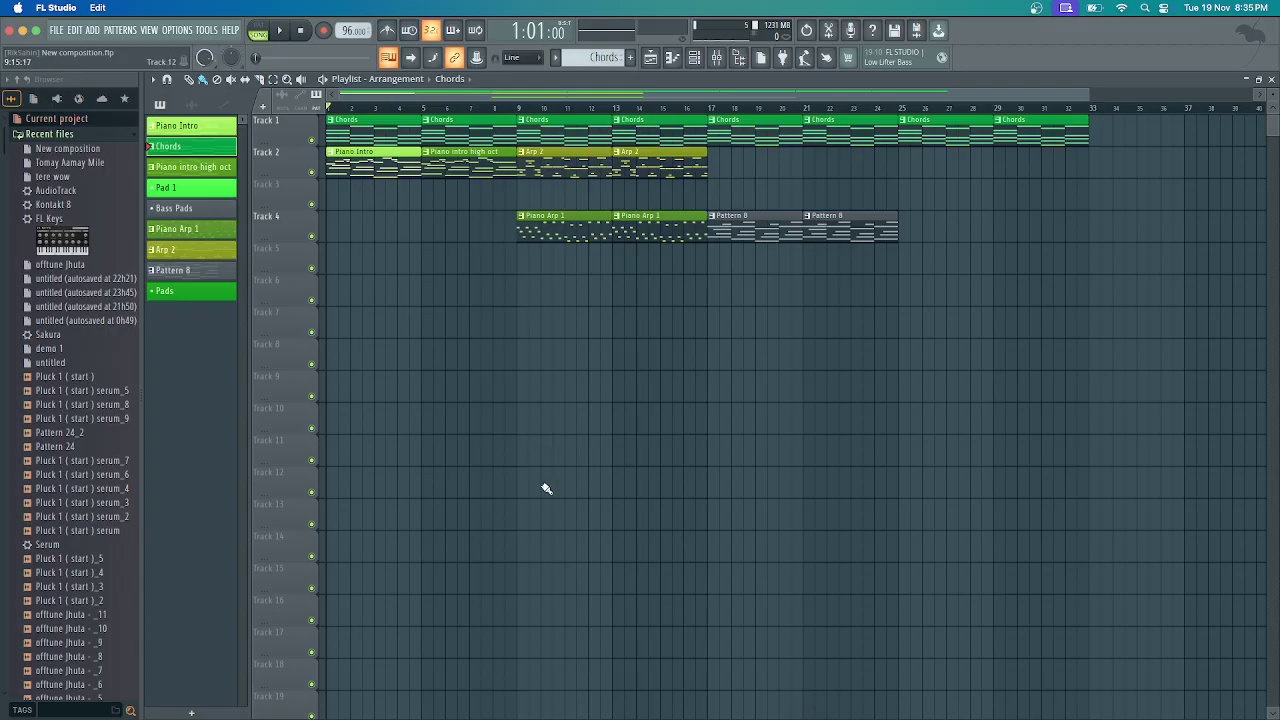
{"action": "mouse_move", "coordinate": [658, 706]}
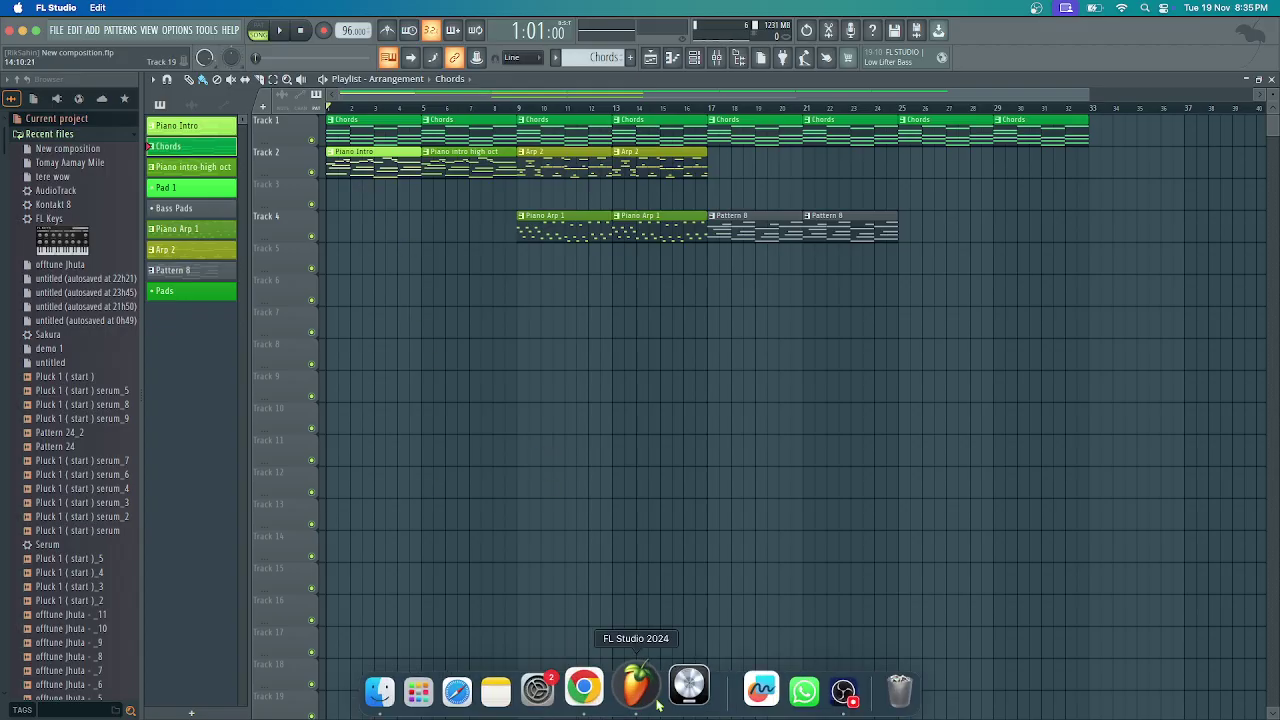
{"action": "left_click", "coordinate": [828, 690]}
{"action": "left_click", "coordinate": [1140, 115]}
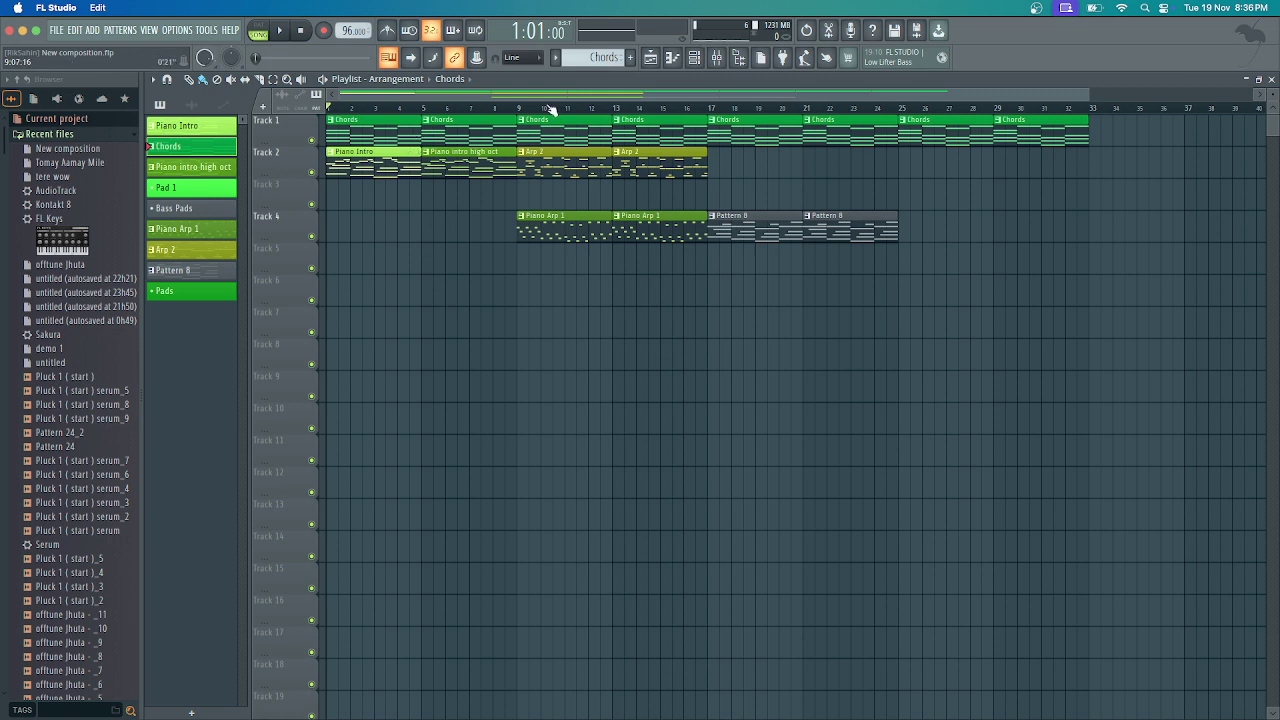
Make Kontakt 8 the active channel in the channel rack
{"action": "left_click_drag", "start_coordinate": [1094, 95], "coordinate": [1136, 135]}
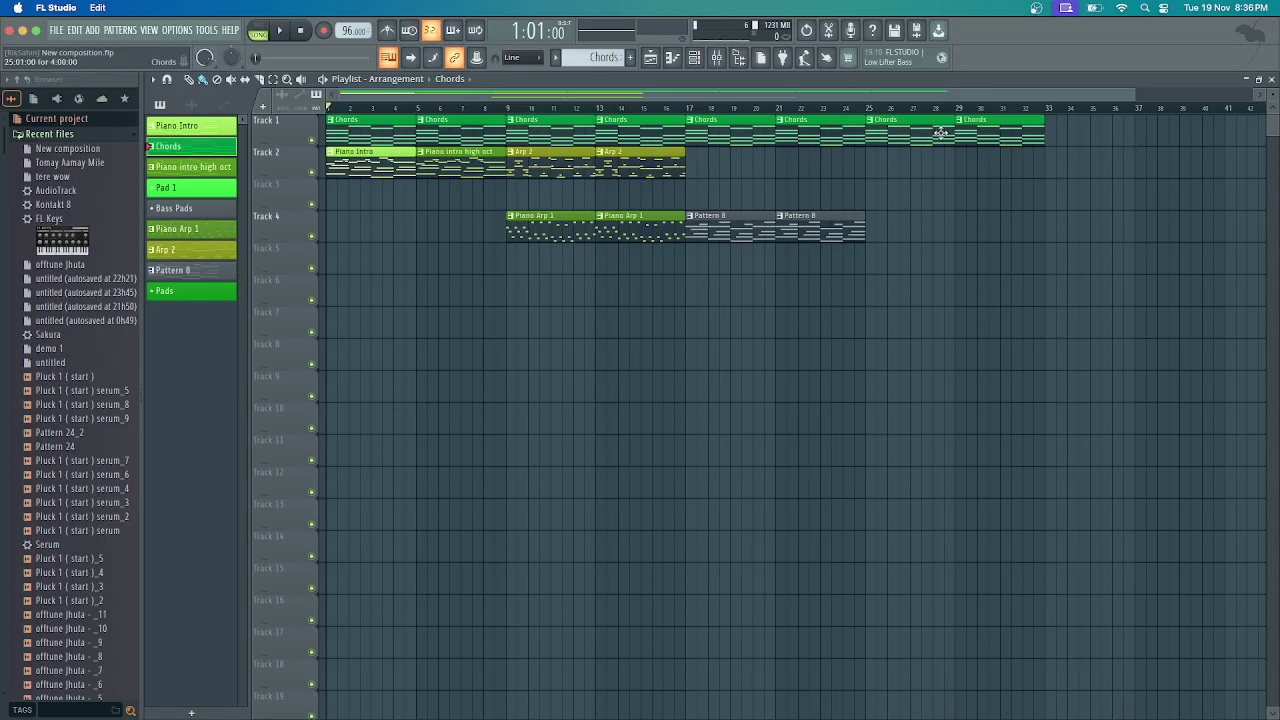
{"action": "left_click", "coordinate": [694, 58]}
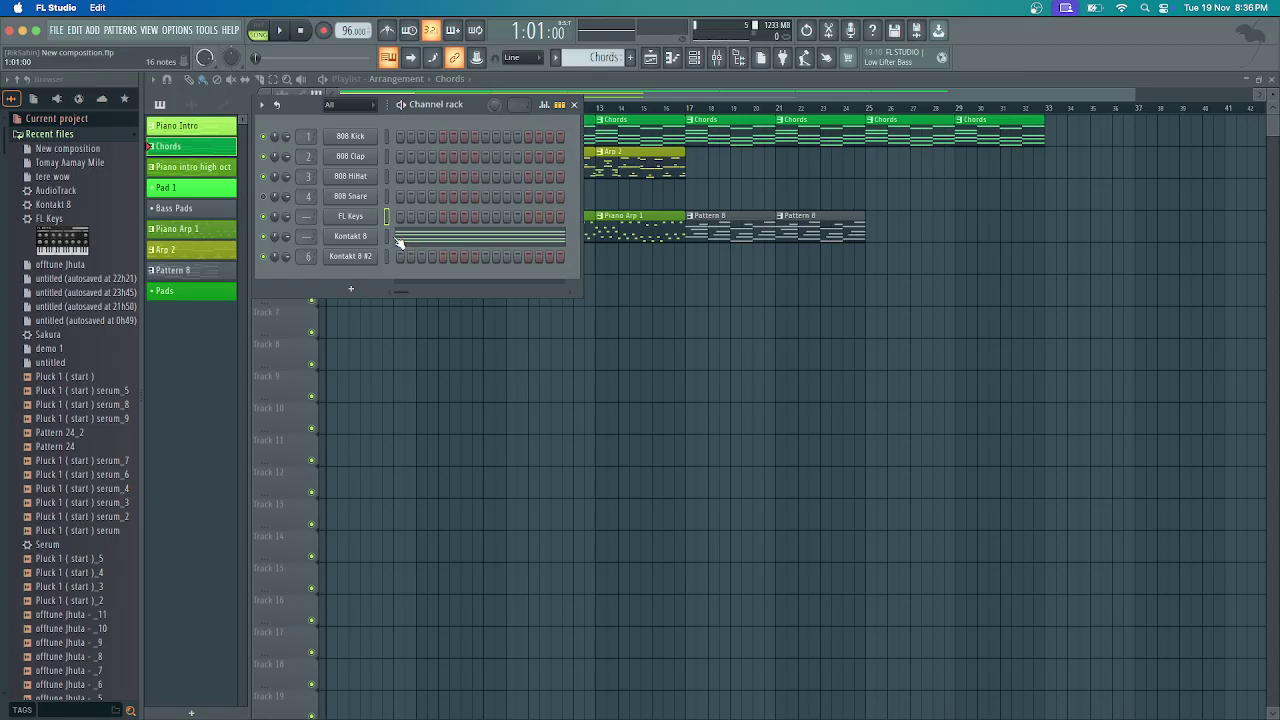
{"action": "left_click", "coordinate": [387, 236]}
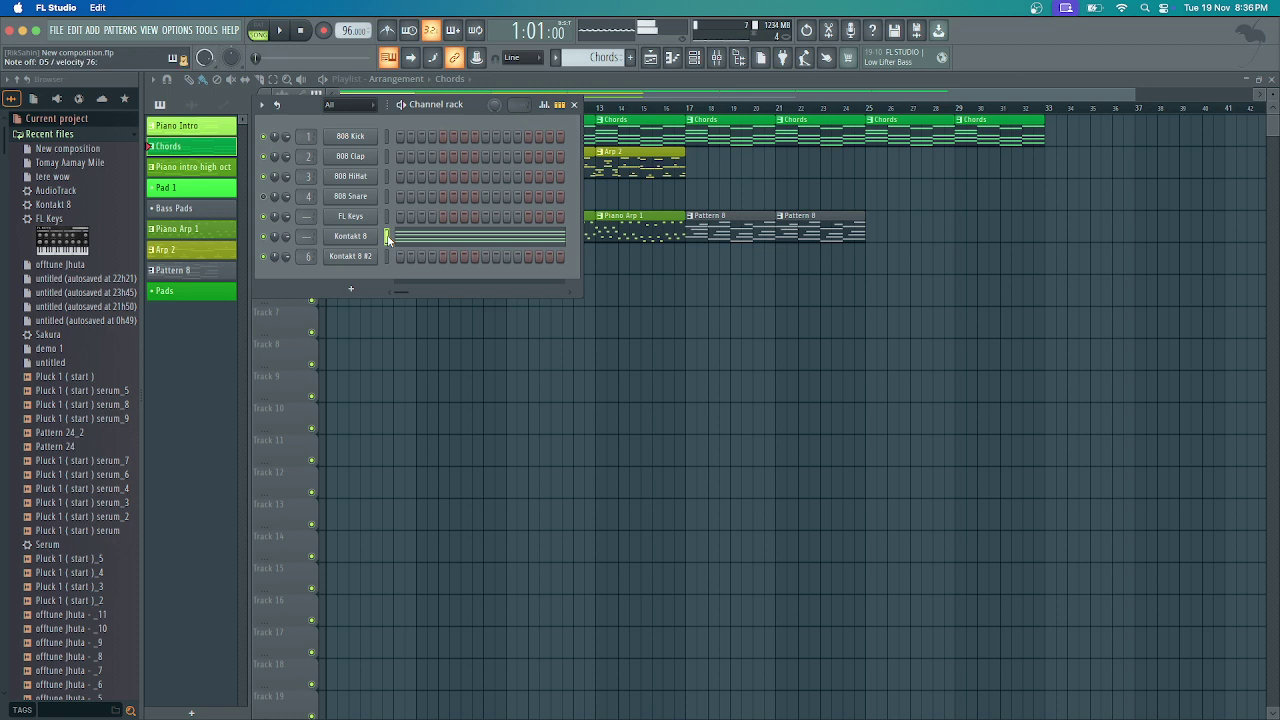
Switch to Google Meet in Chrome, admit the waiting participant to the call and return to FL Studio
{"action": "mouse_move", "coordinate": [563, 716]}
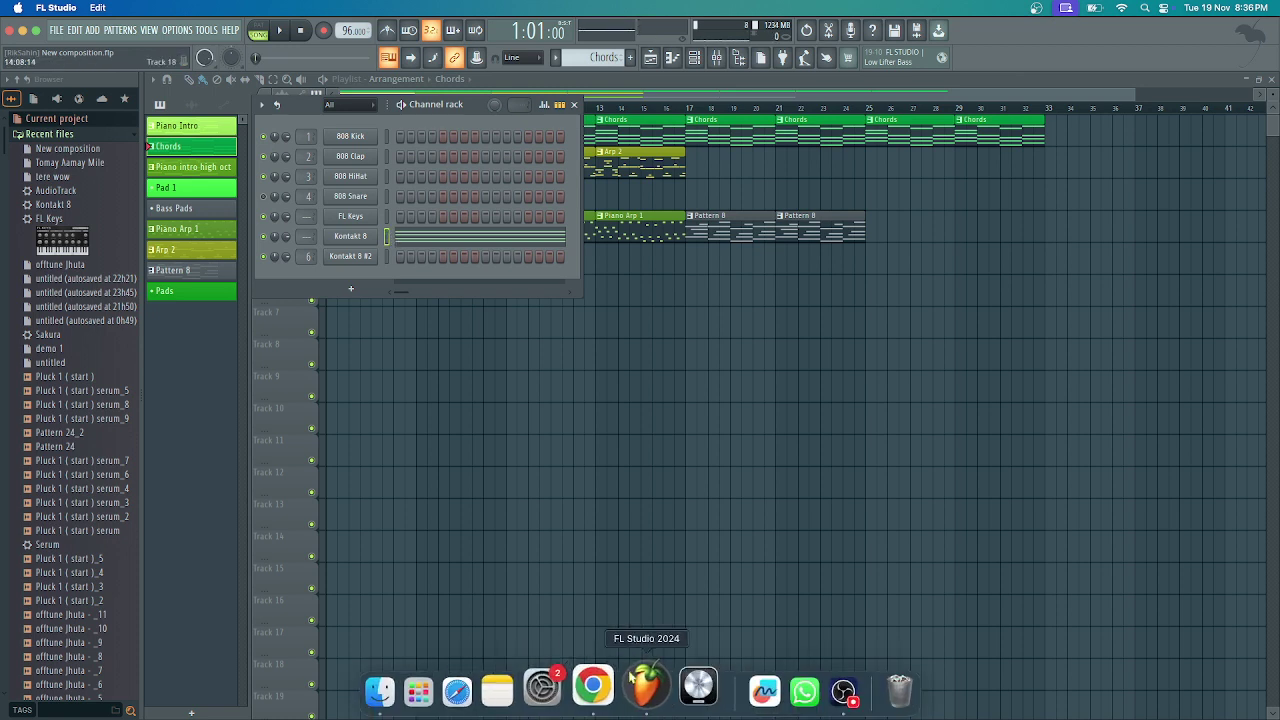
{"action": "left_click", "coordinate": [591, 690]}
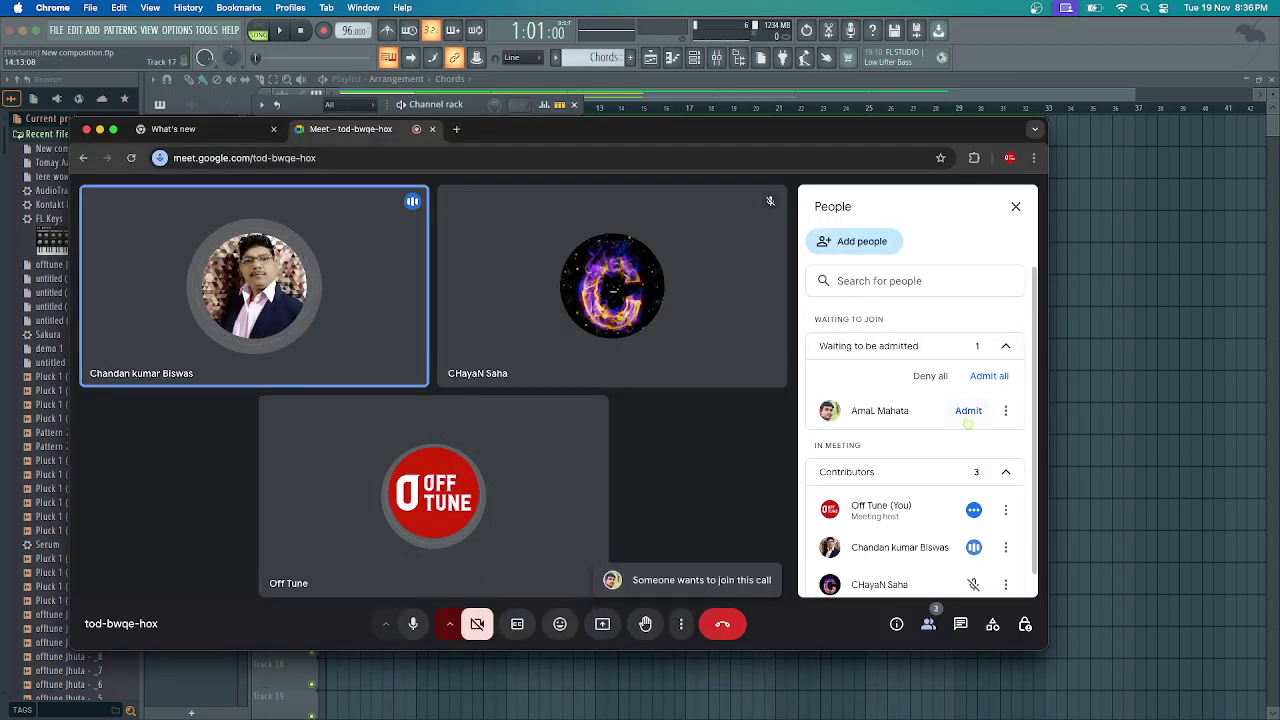
{"action": "left_click", "coordinate": [966, 411]}
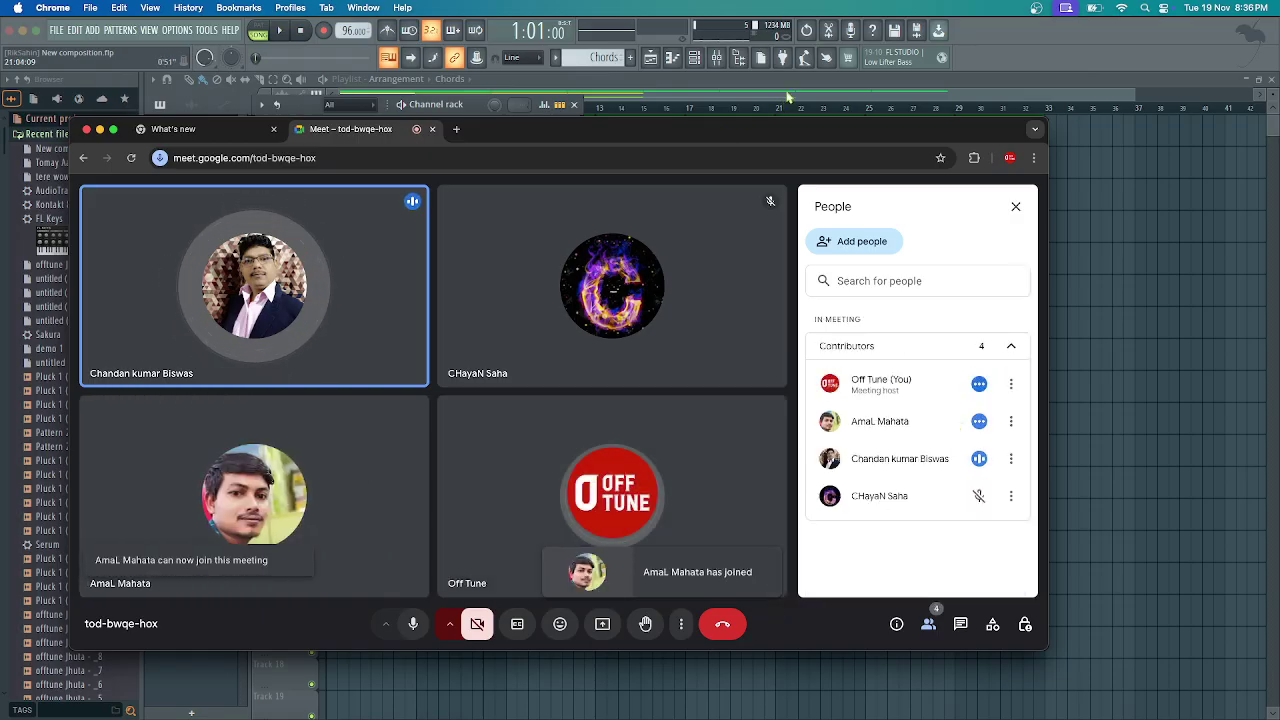
{"action": "left_click", "coordinate": [743, 117]}
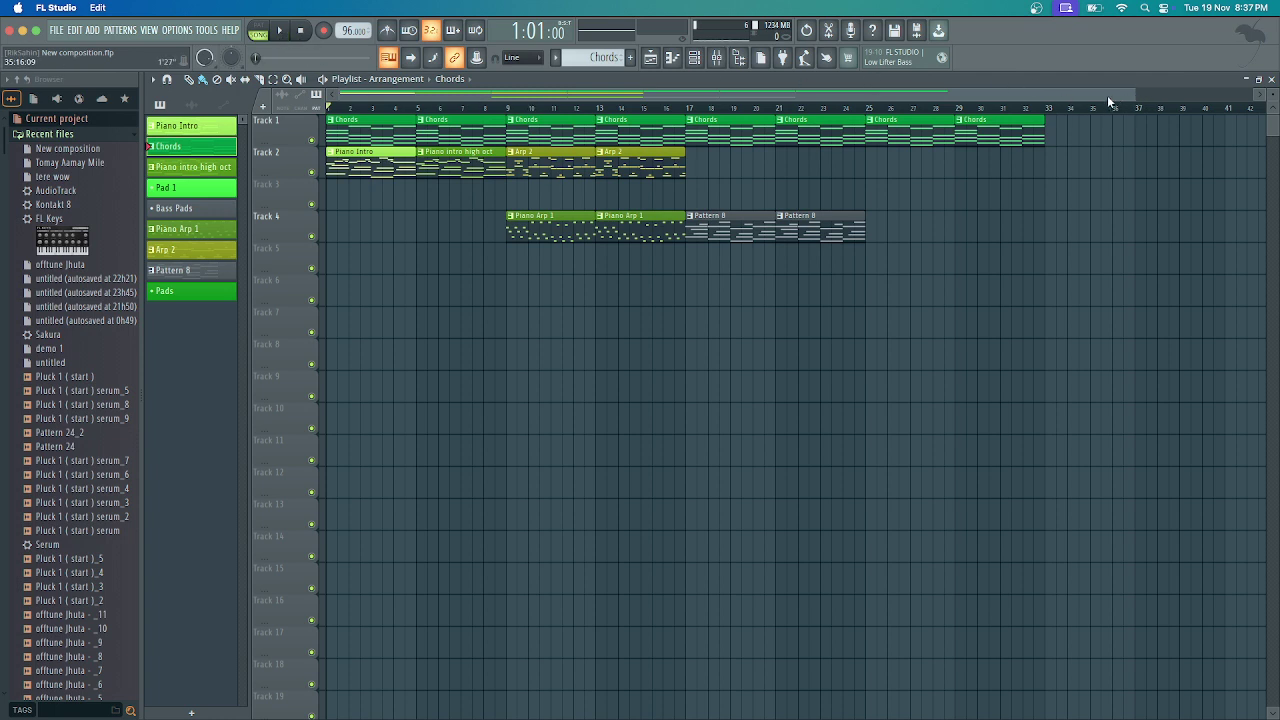
Play back the arrangement from bar 1 for the participants and save the project
{"action": "key", "text": "space"}
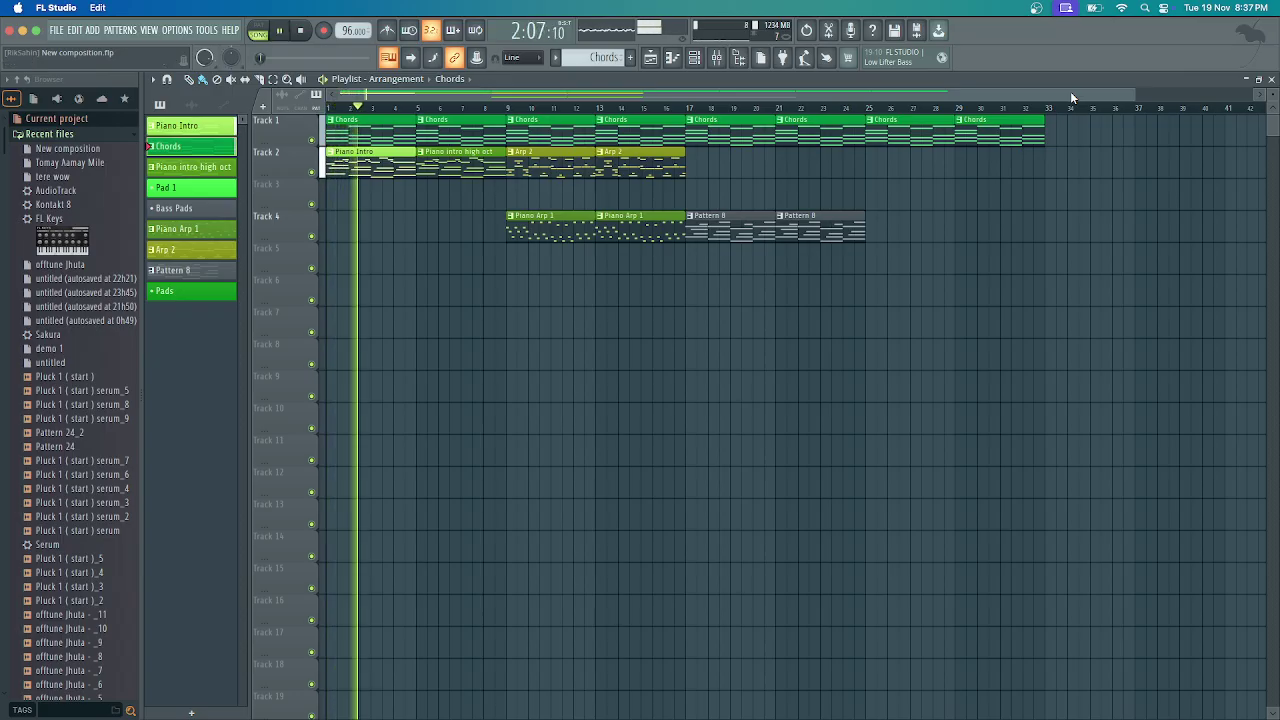
{"action": "key", "text": "space"}
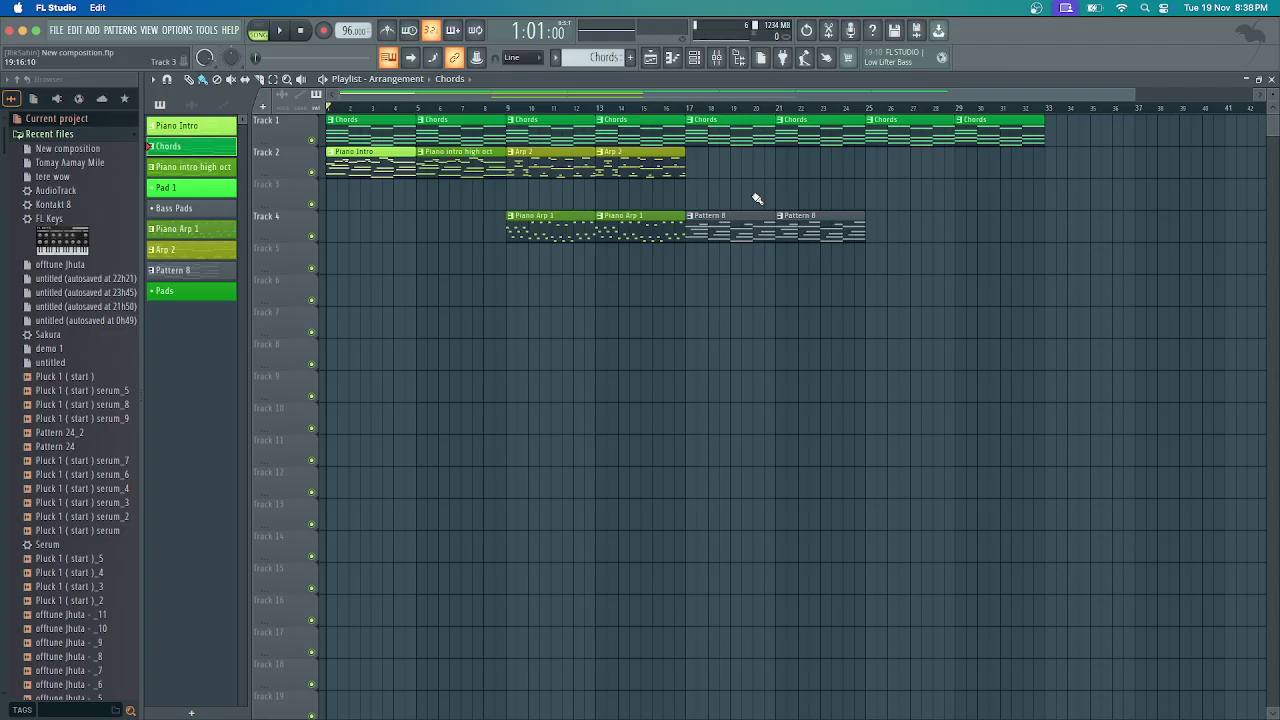
{"action": "key", "text": "super+s"}
{"action": "key", "text": "space"}
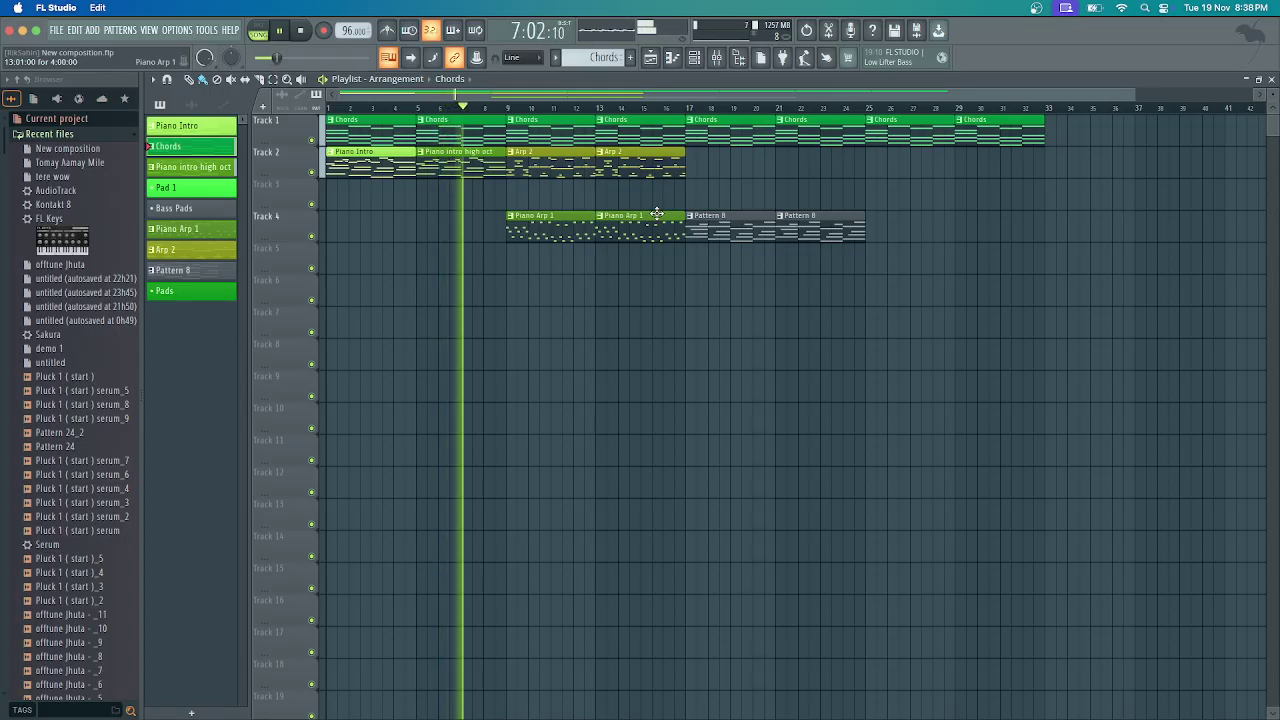
{"action": "key", "text": "space"}
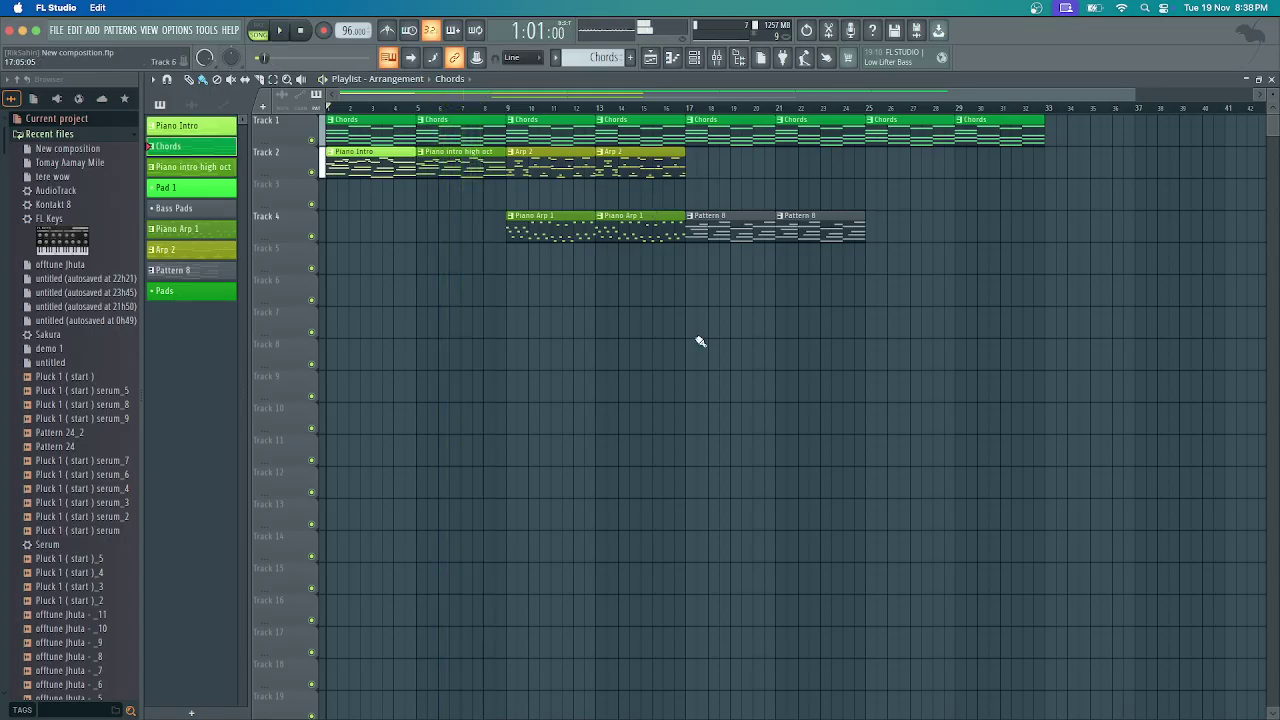
Switch to Google Meet in Chrome, share the entire screen with the call and return to FL Studio
{"action": "mouse_move", "coordinate": [738, 684]}
{"action": "left_click", "coordinate": [603, 686]}
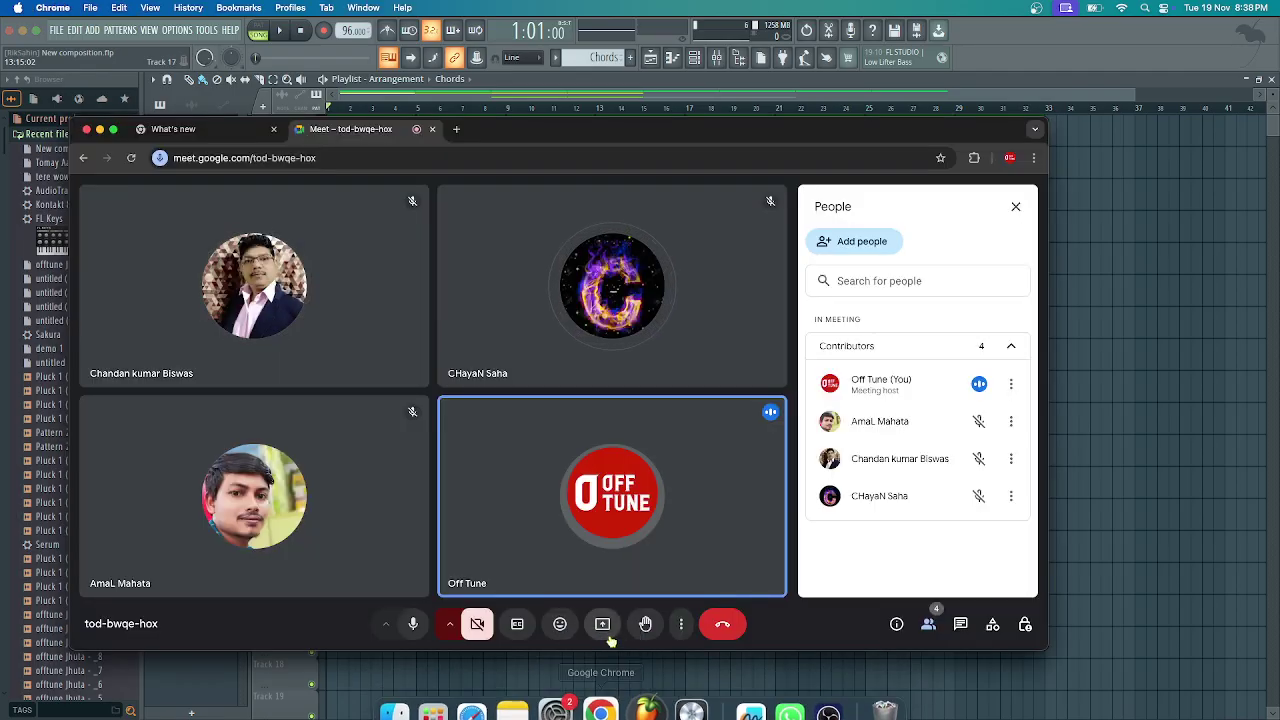
{"action": "left_click", "coordinate": [603, 624]}
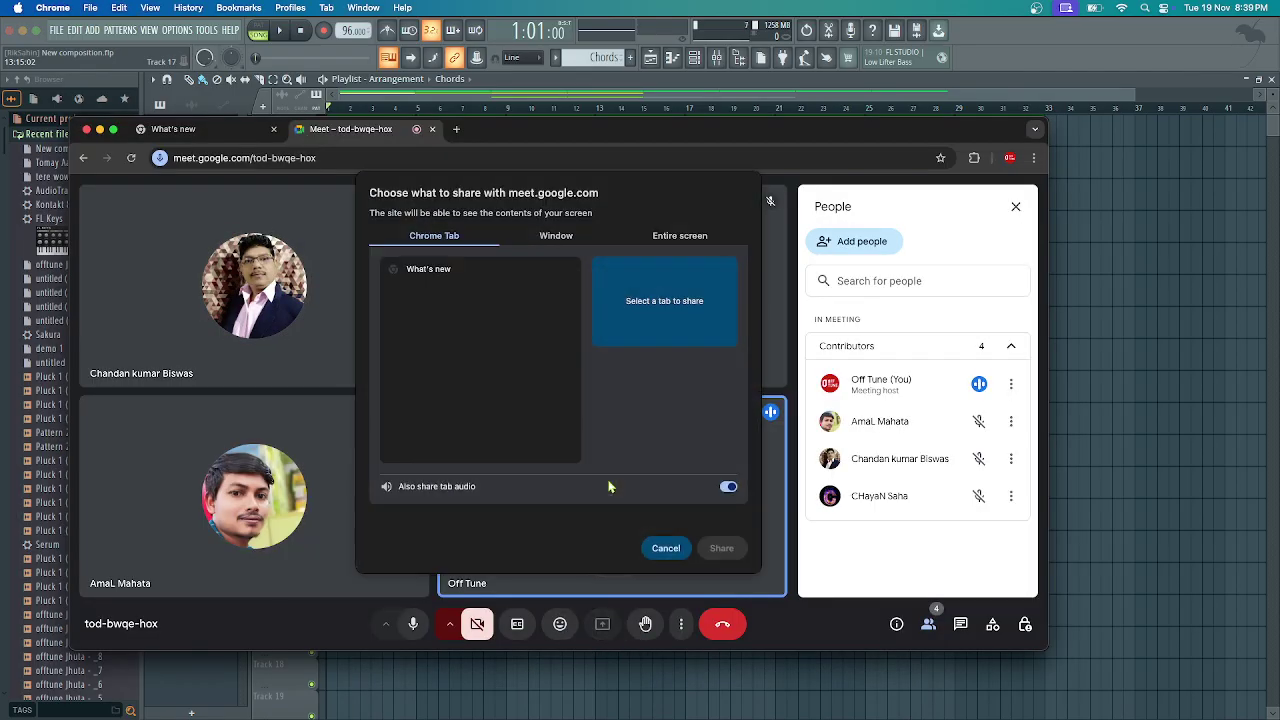
{"action": "left_click", "coordinate": [675, 240]}
{"action": "left_click", "coordinate": [720, 549]}
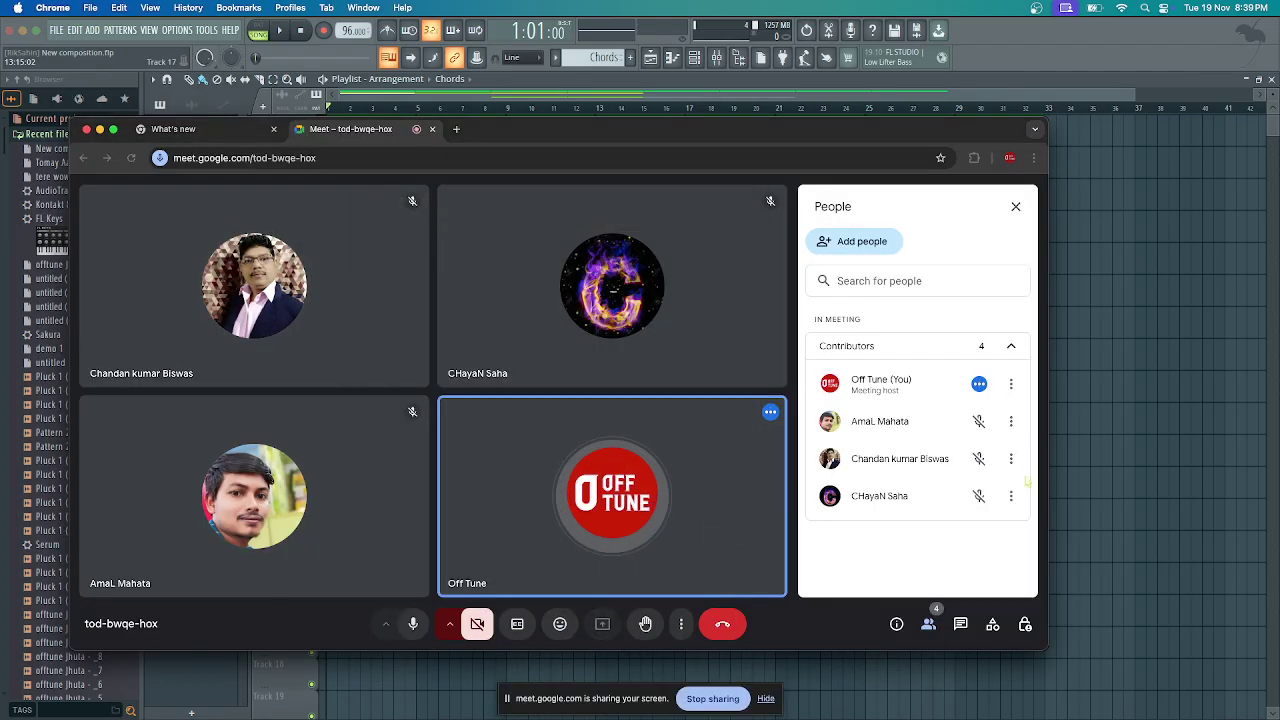
{"action": "left_click", "coordinate": [812, 98]}
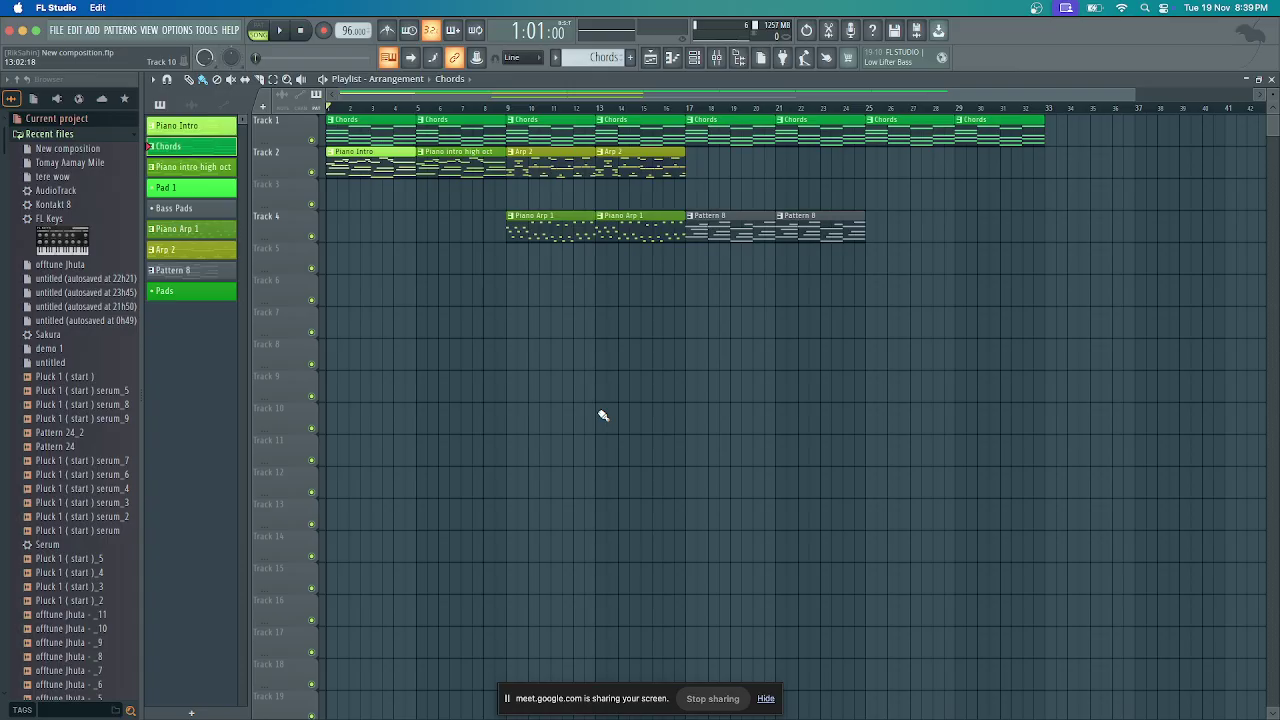
Play the arrangement from the start and again from bar 8
{"action": "key", "text": "space"}
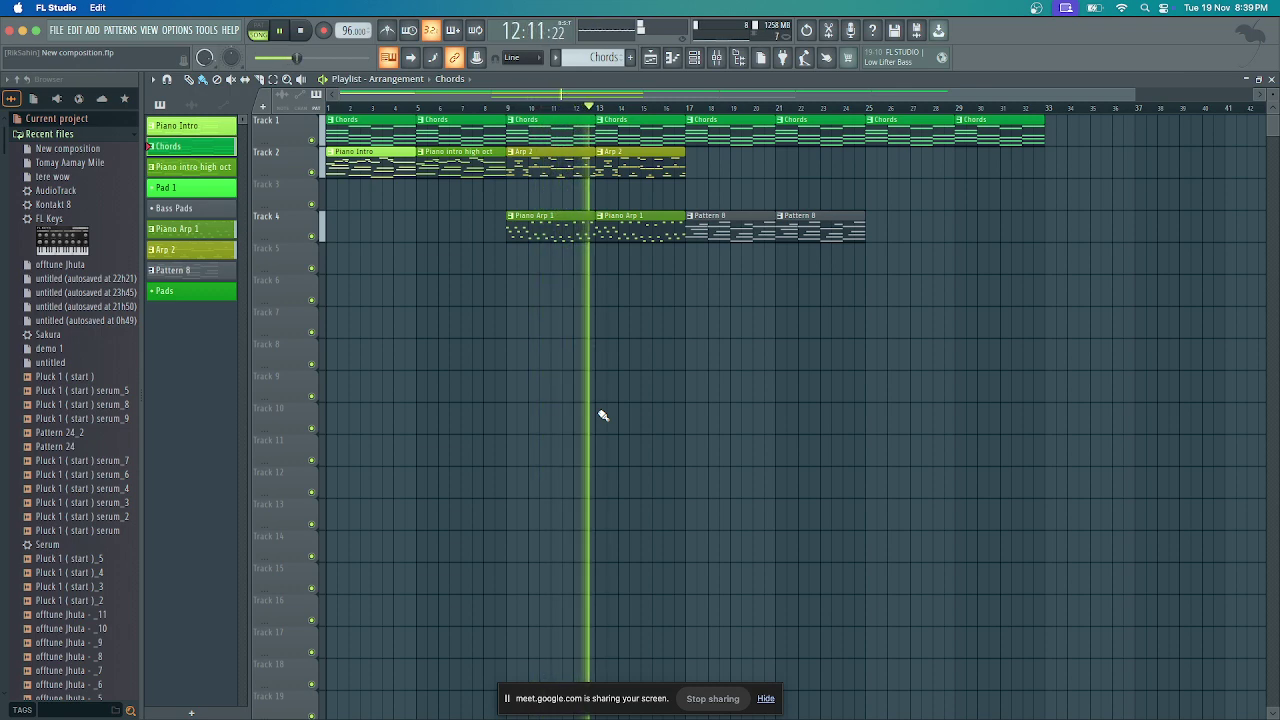
{"action": "key", "text": "space"}
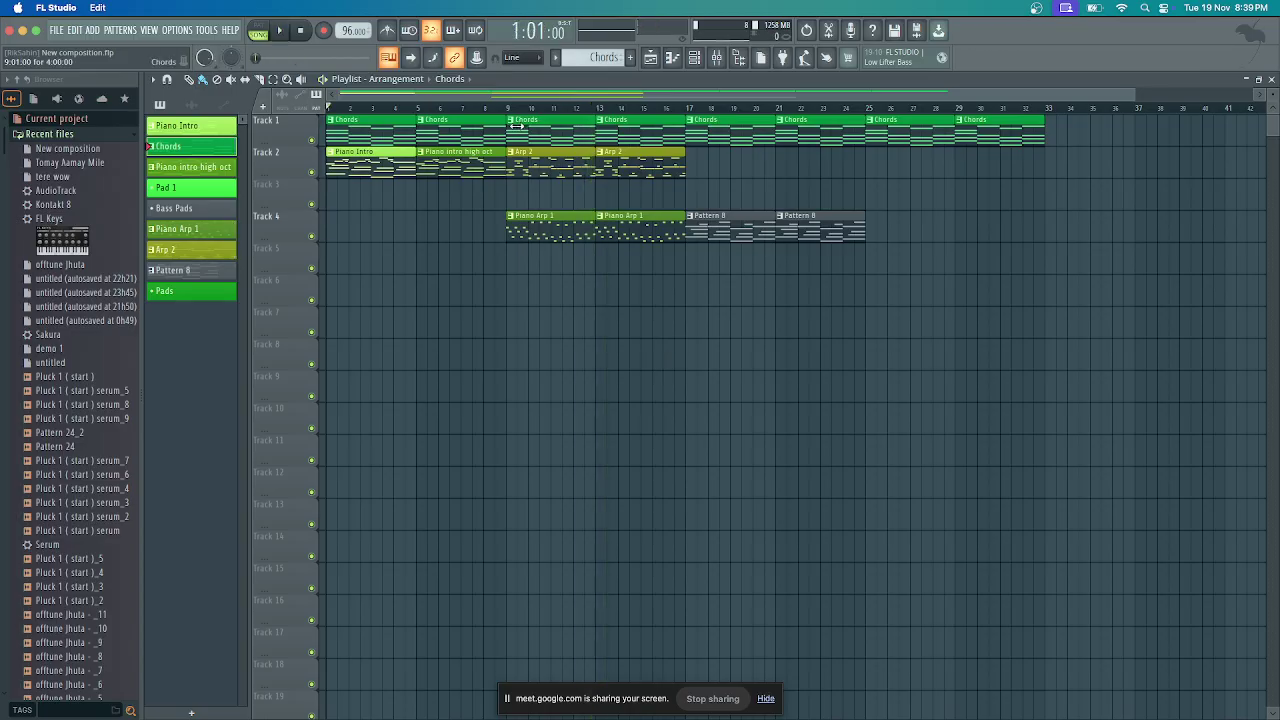
{"action": "left_click", "coordinate": [484, 108]}
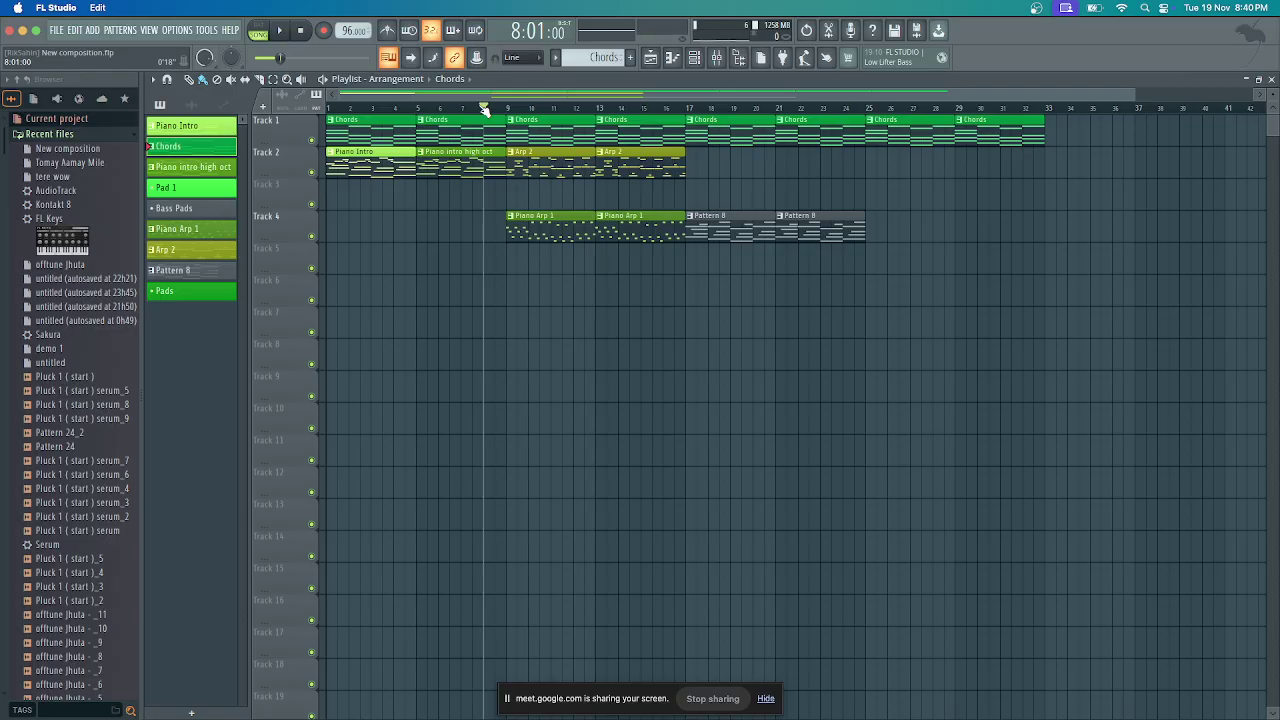
{"action": "key", "text": "space"}
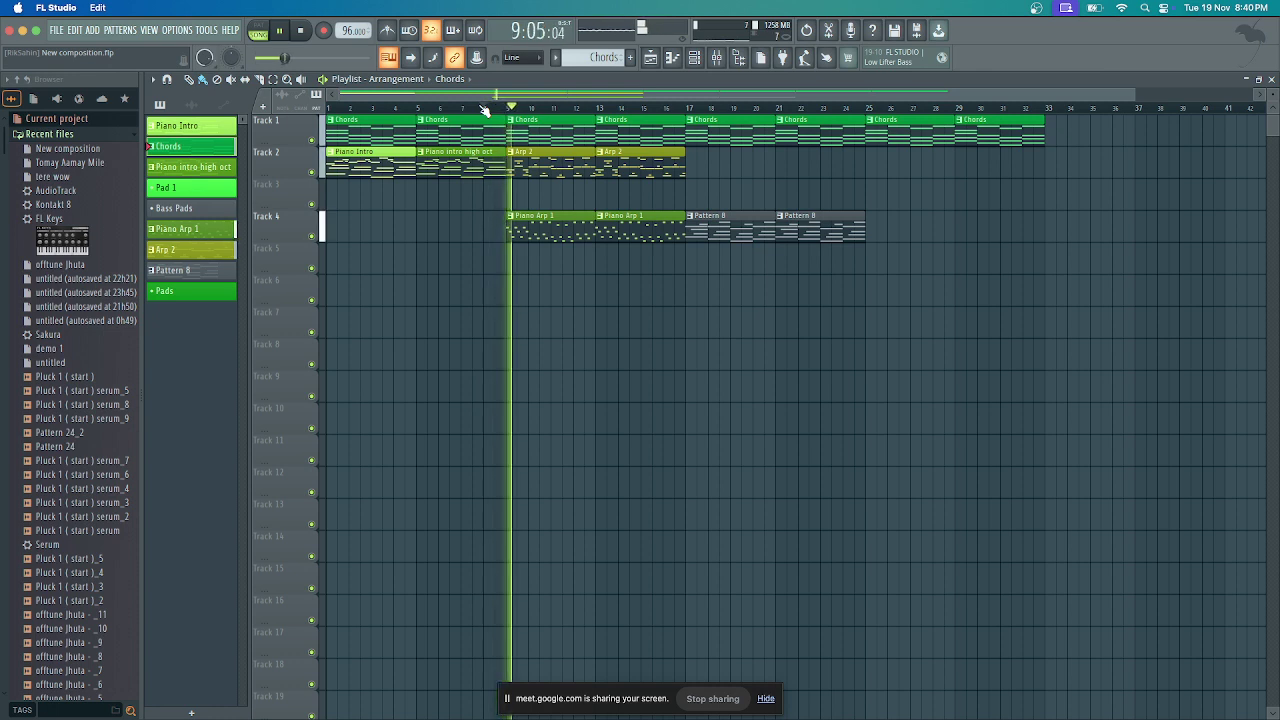
Set the playback position to bar 7 and play the arrangement from there several times for the participants
{"action": "left_click_drag", "start_coordinate": [484, 110], "coordinate": [461, 110]}
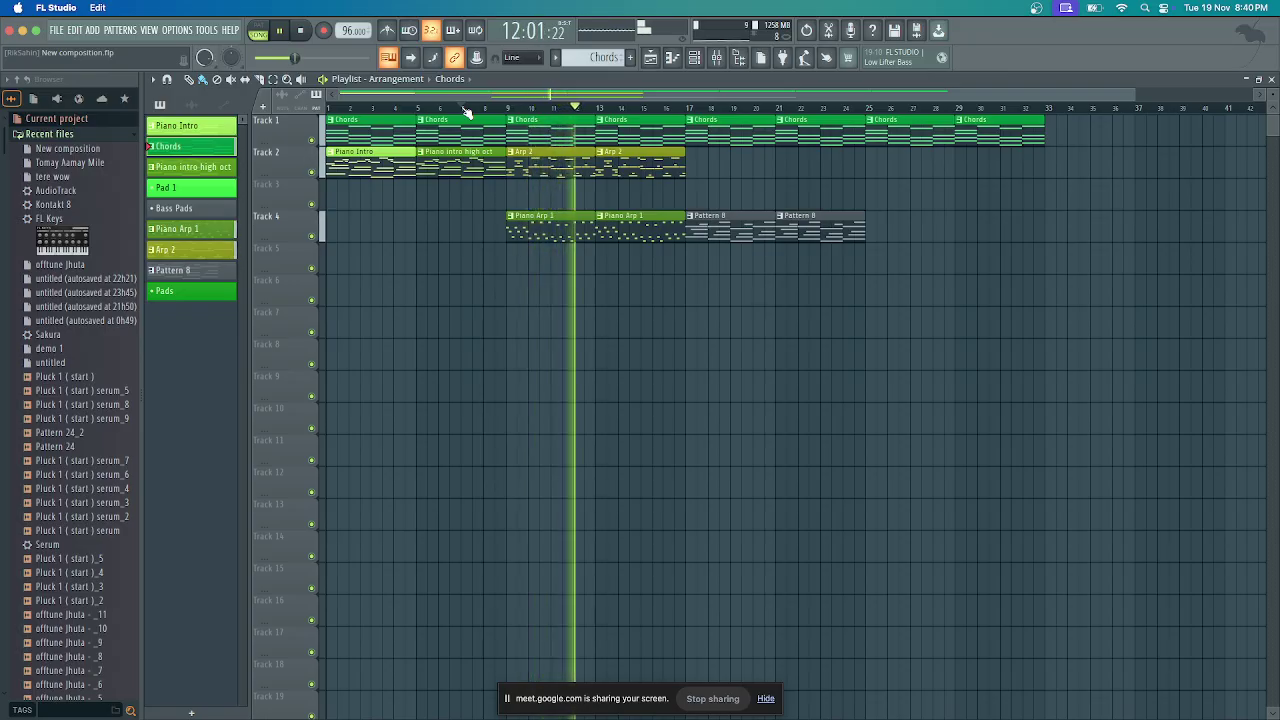
{"action": "key", "text": "space"}
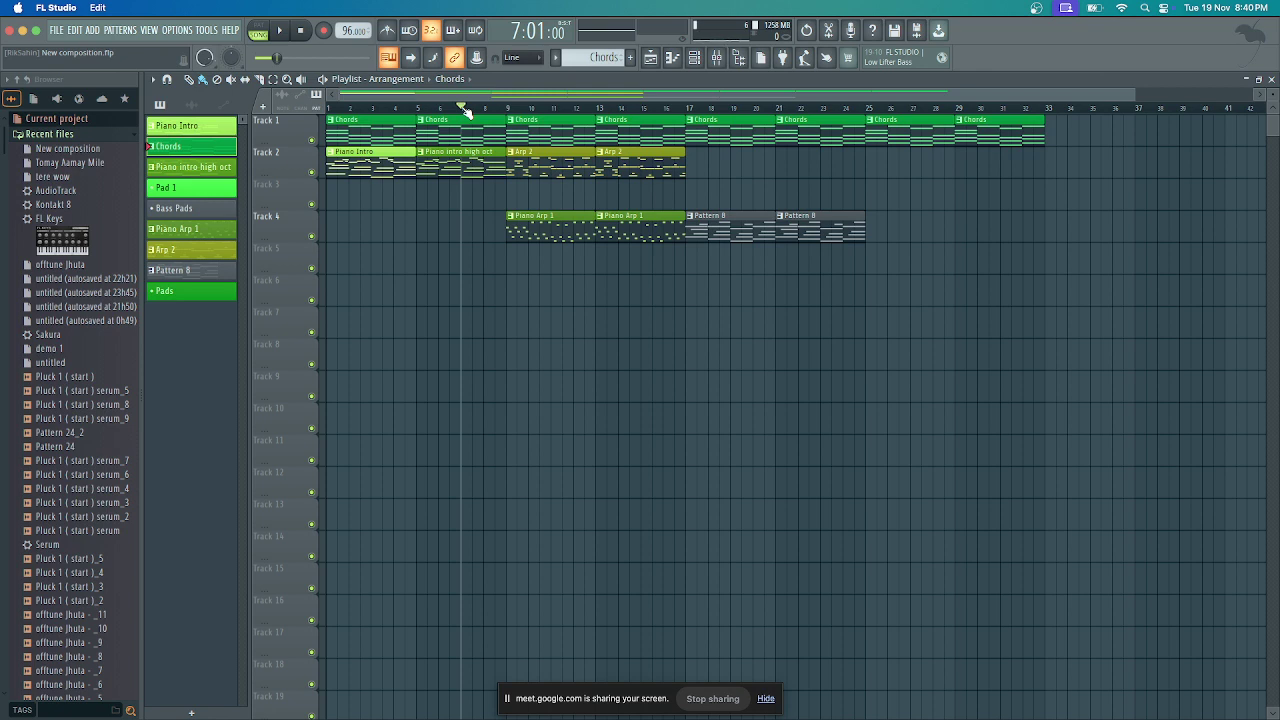
{"action": "key", "text": "space"}
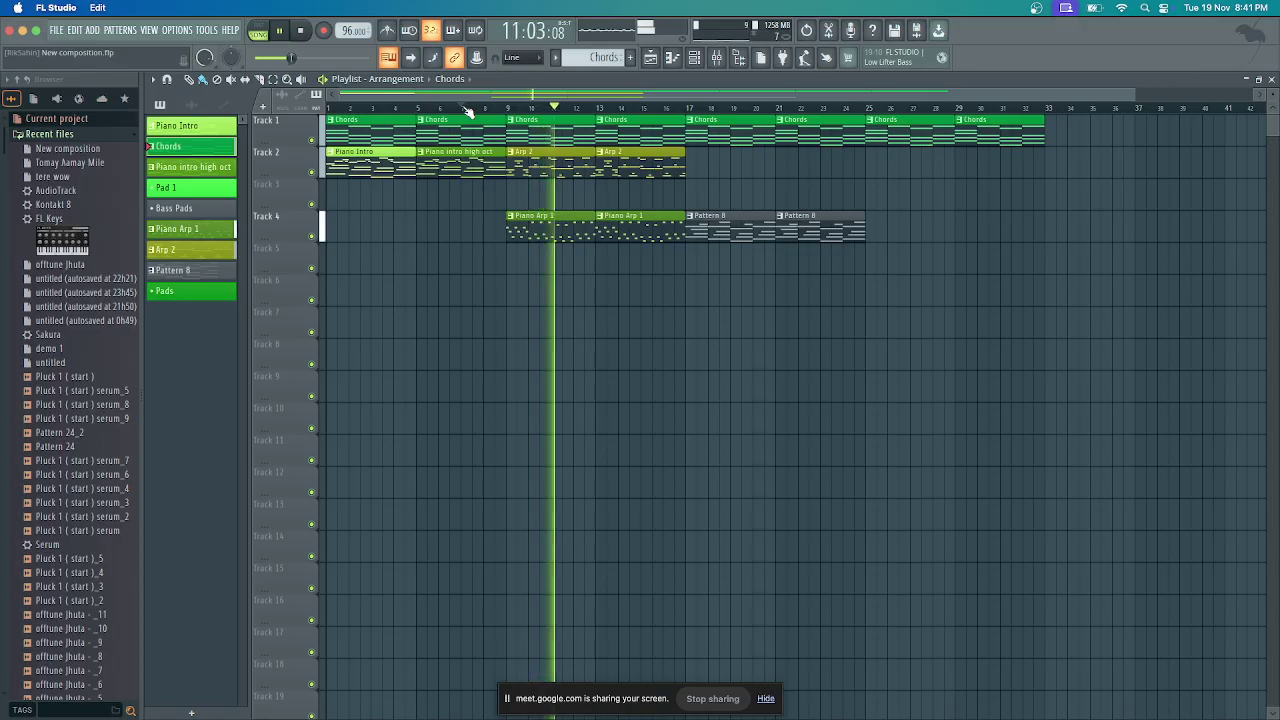
{"action": "key", "text": "space"}
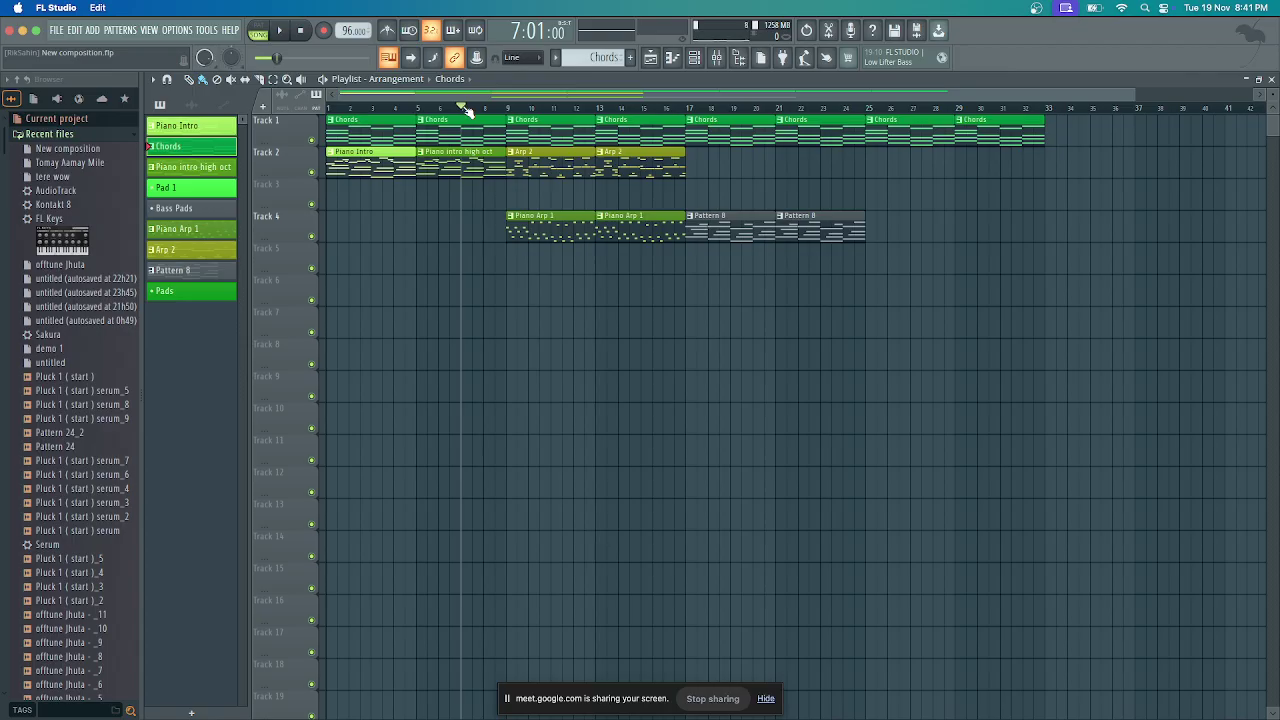
{"action": "key", "text": "space"}
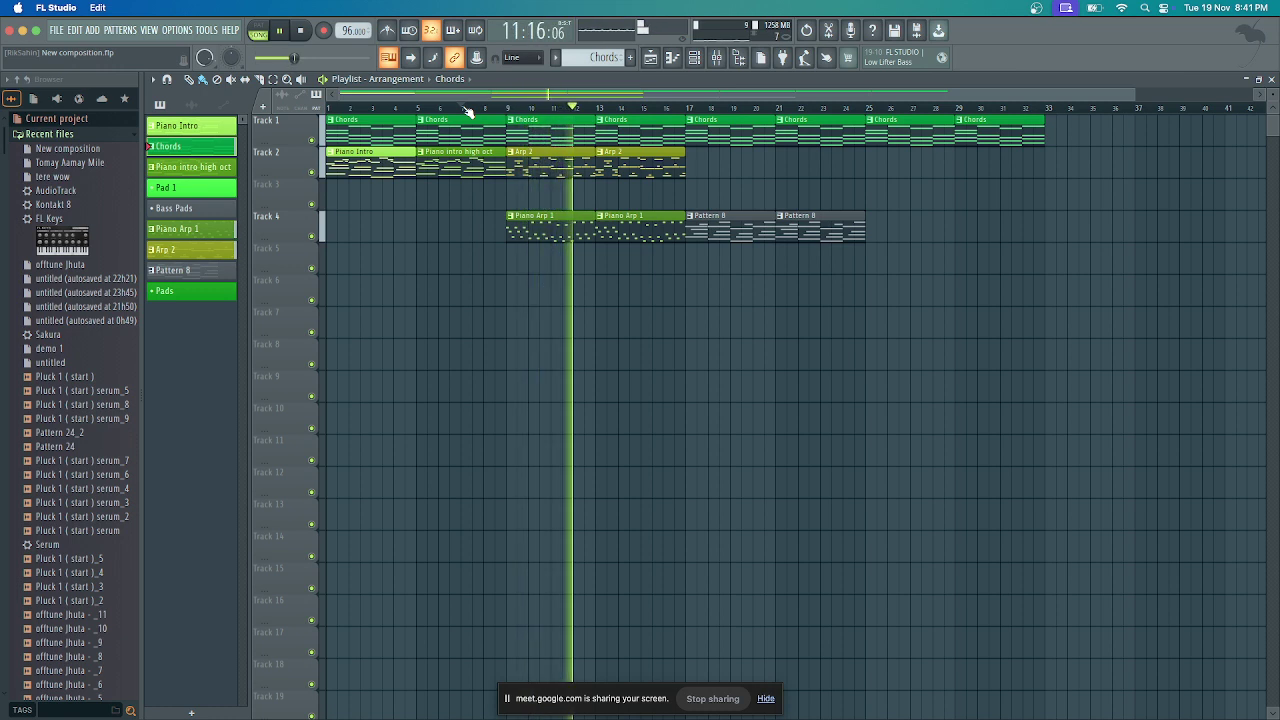
{"action": "key", "text": "space"}
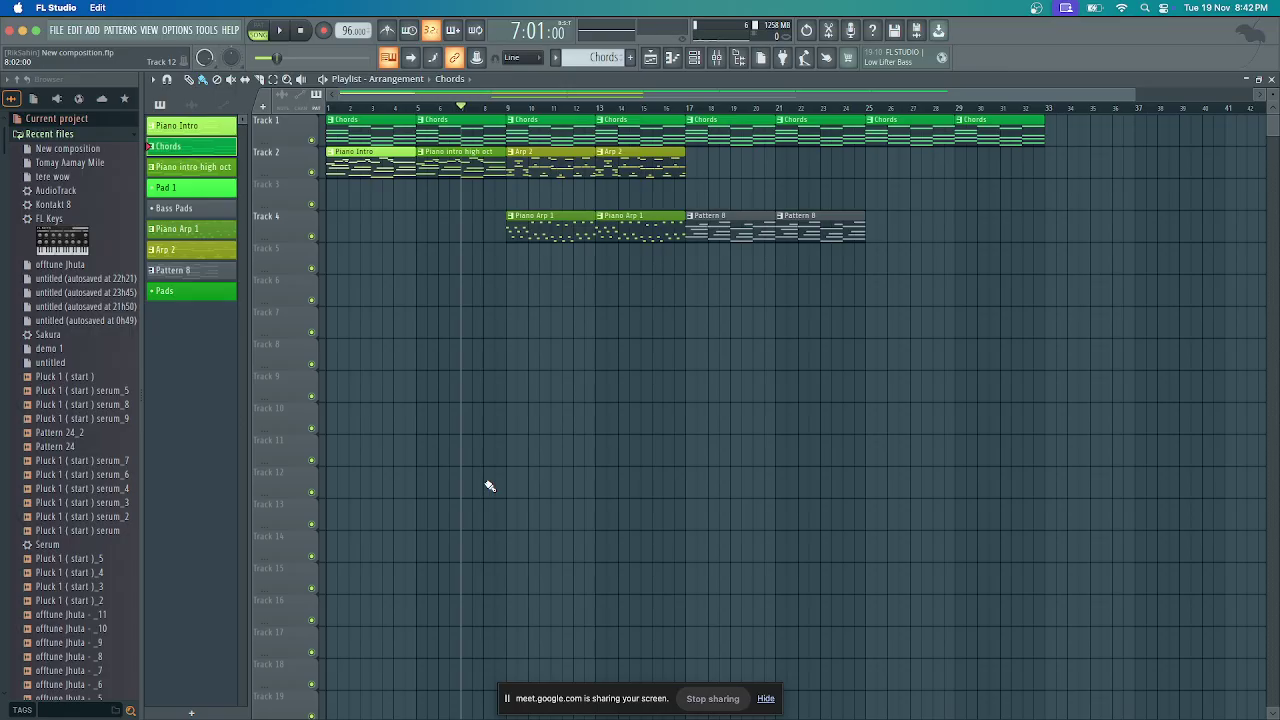
{"action": "key", "text": "space"}
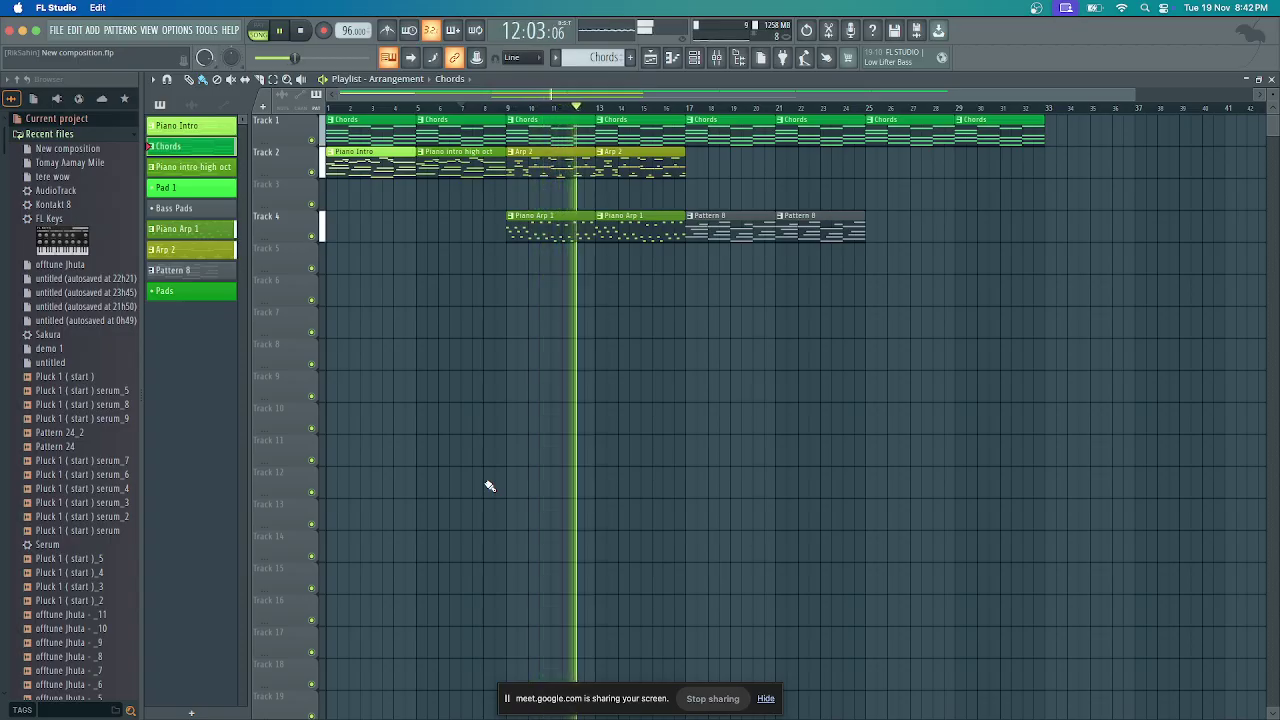
{"action": "key", "text": "space"}
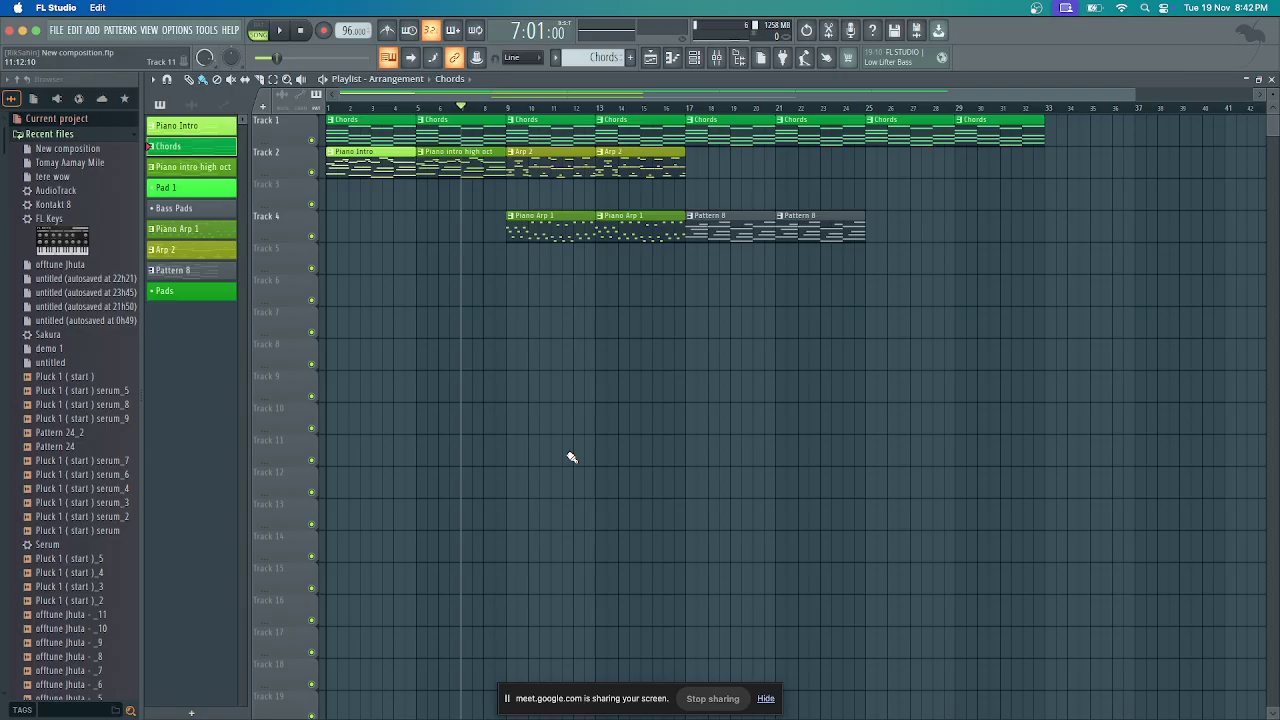
{"action": "key", "text": "space"}
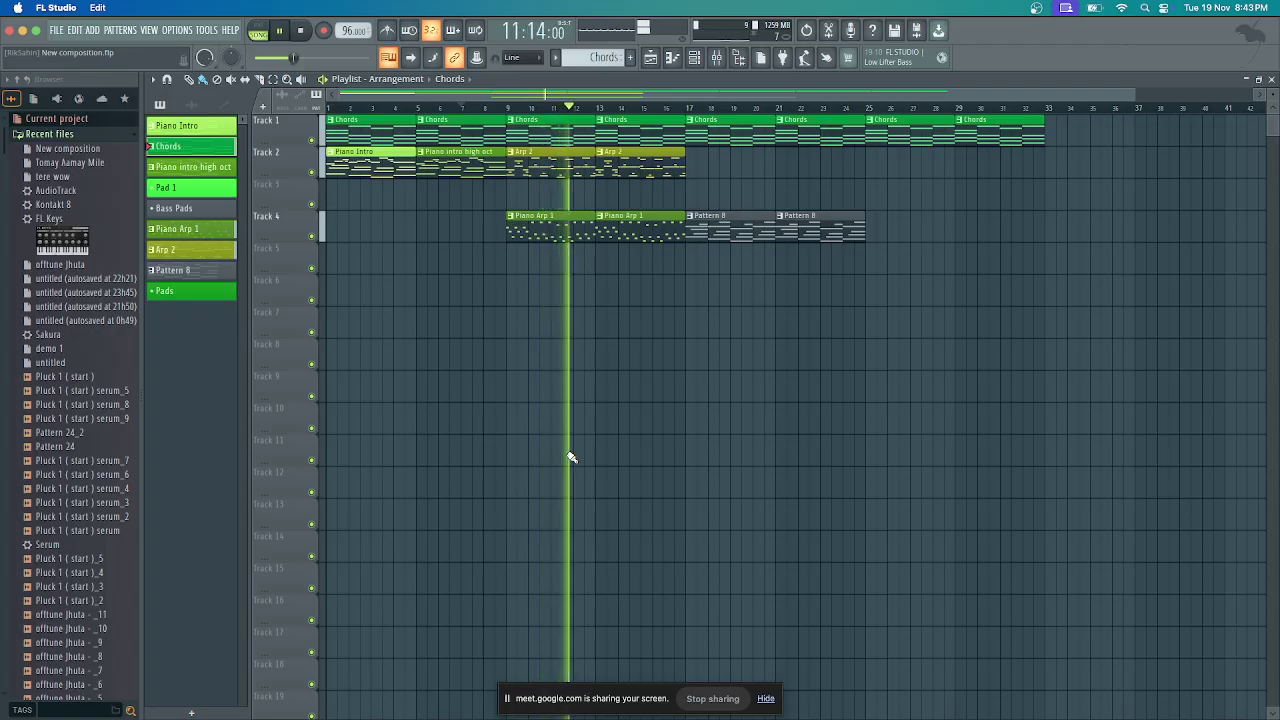
{"action": "key", "text": "space"}
{"action": "key", "text": "space"}
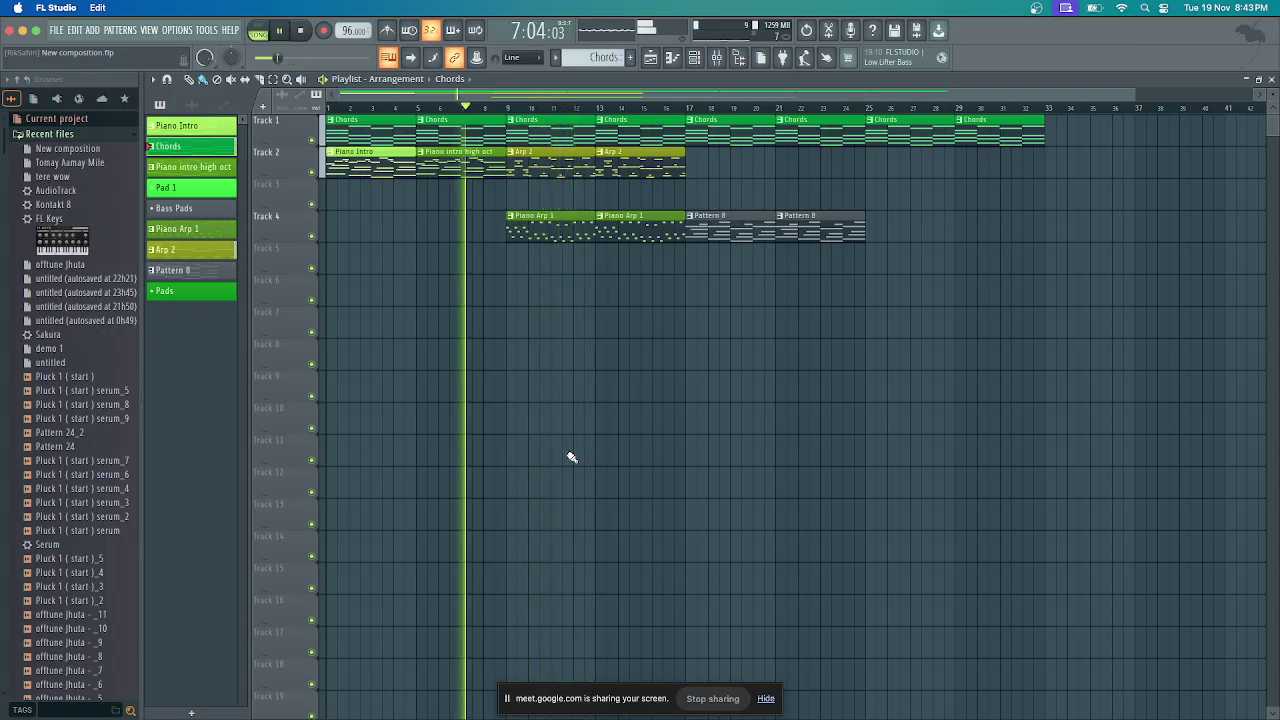
{"action": "key", "text": "space"}
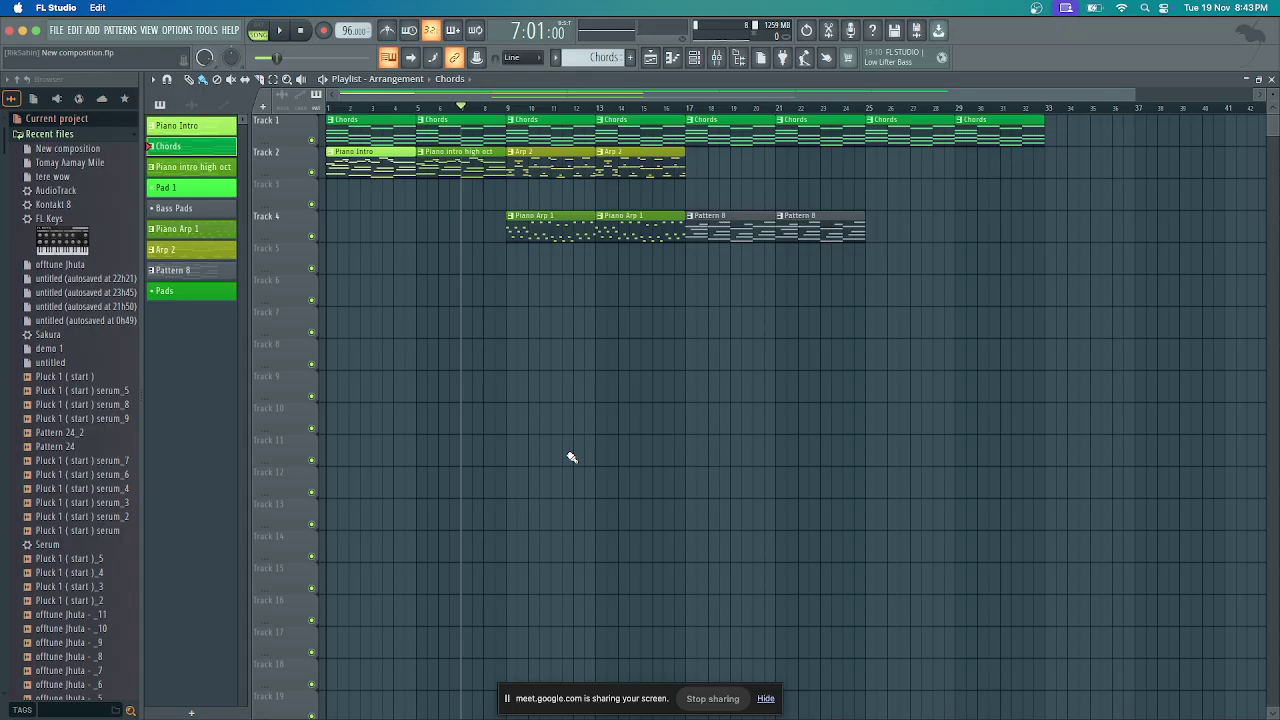
{"action": "key", "text": "space"}
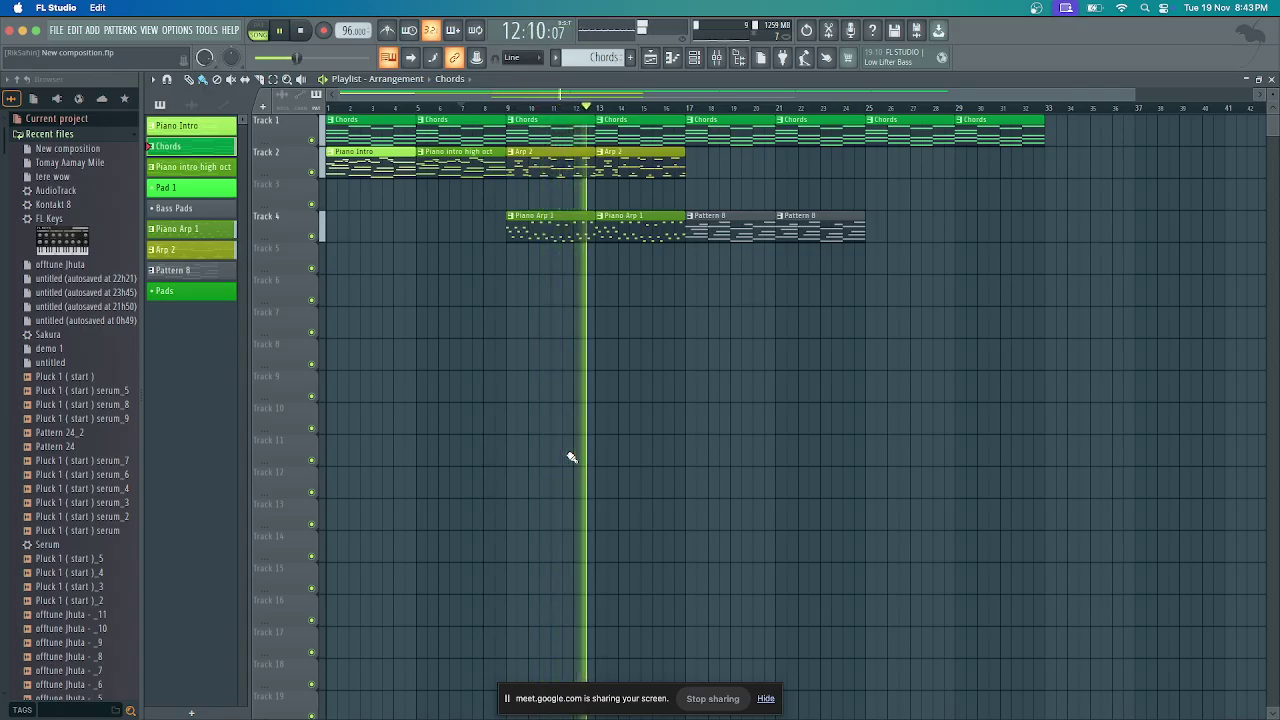
{"action": "key", "text": "space"}
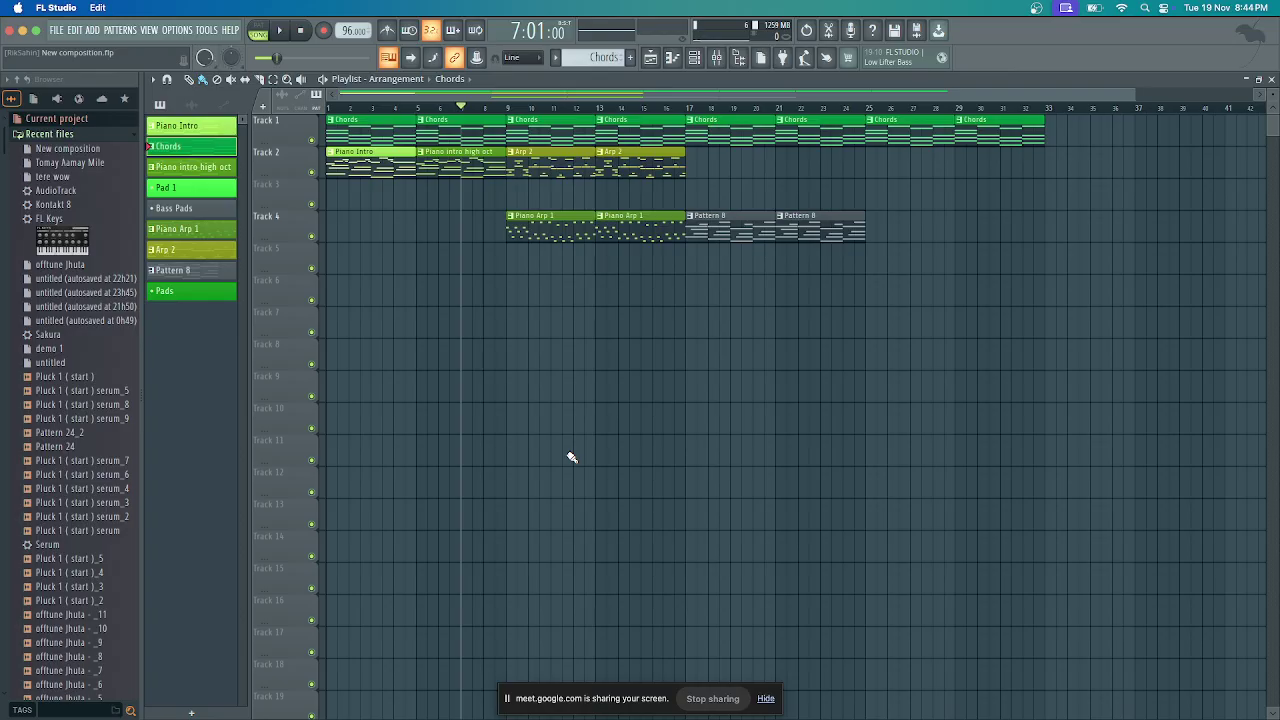
Raise the system volume during playback from bar 7 and replay the passage several more times
{"action": "key", "text": "space"}
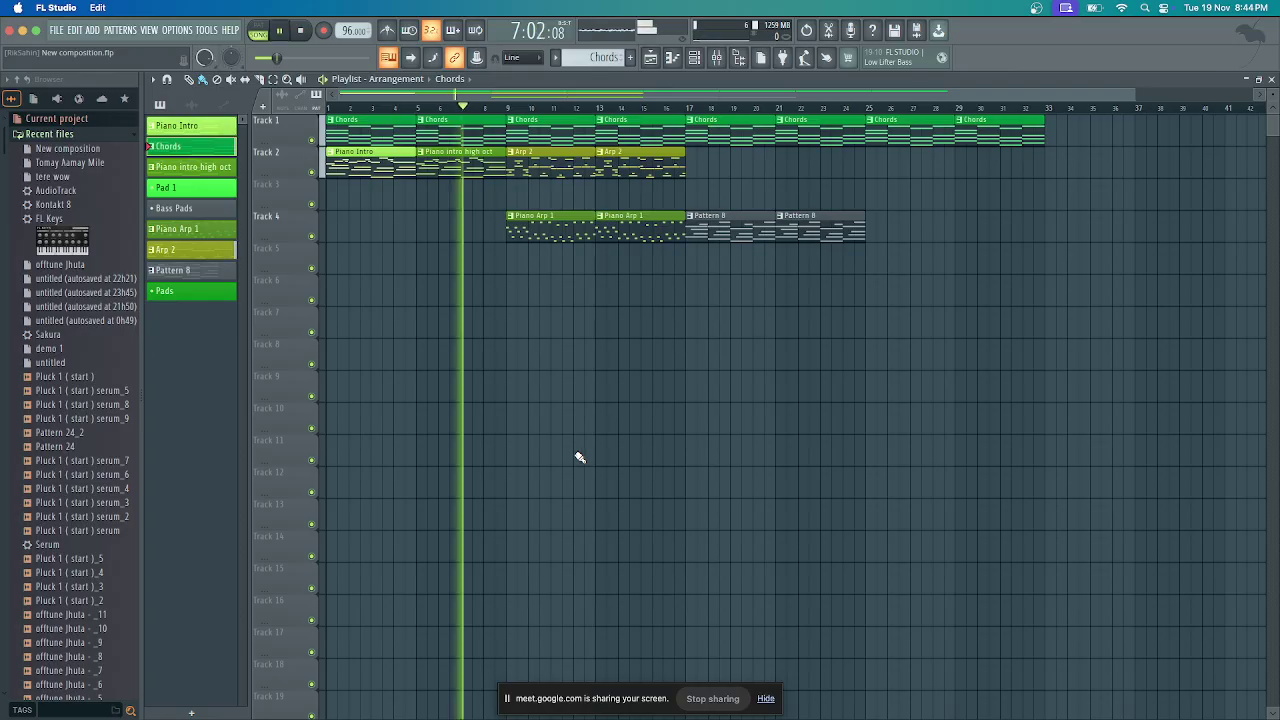
{"action": "key", "text": "XF86AudioRaiseVolume"}
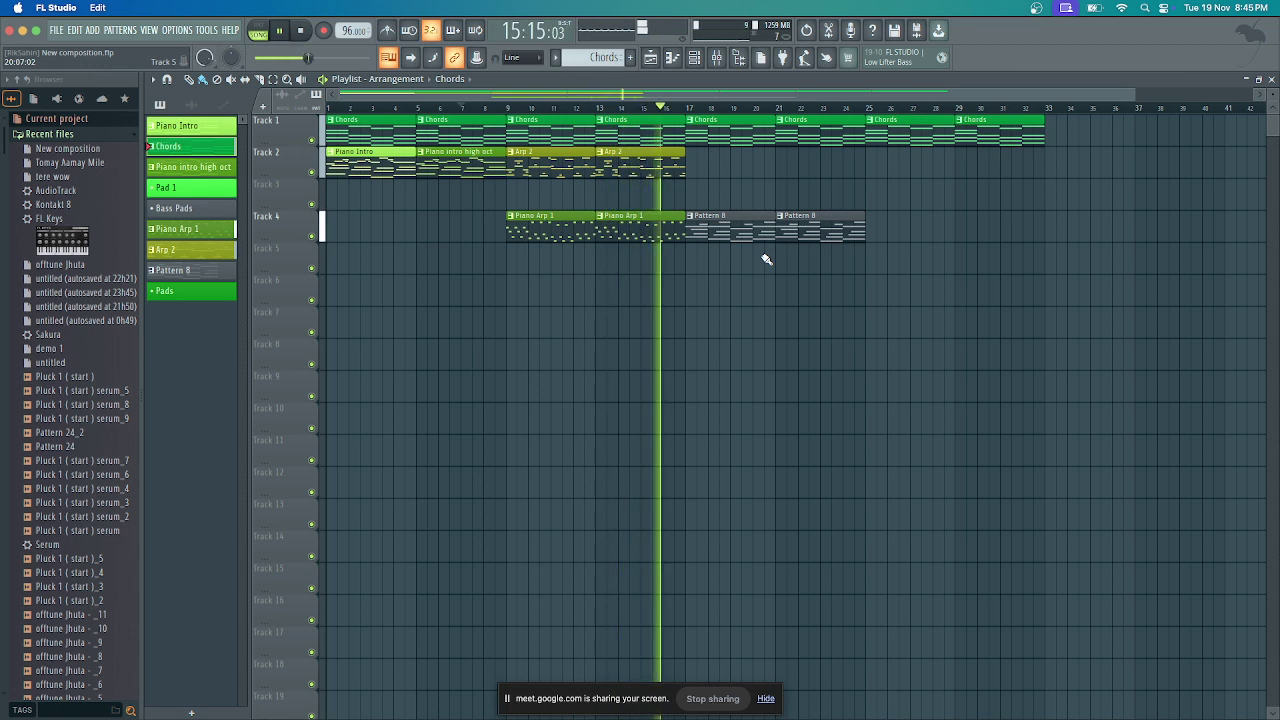
{"action": "key", "text": "space"}
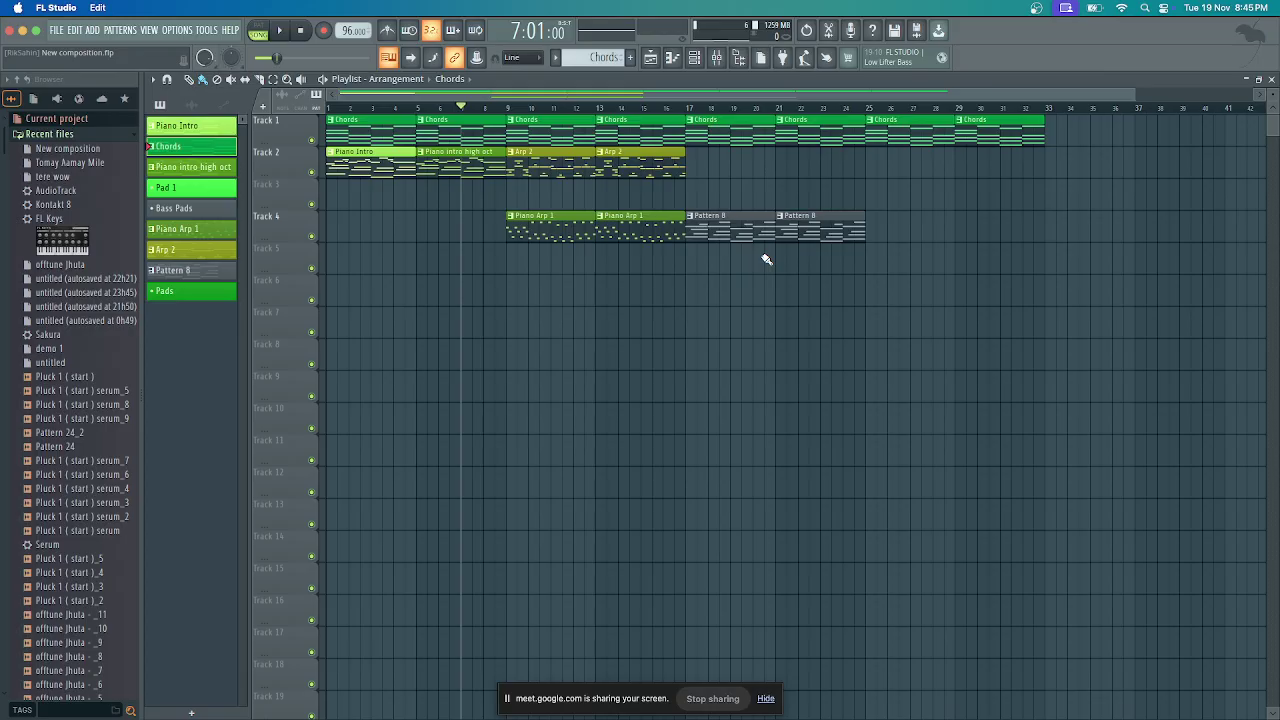
{"action": "key", "text": "space"}
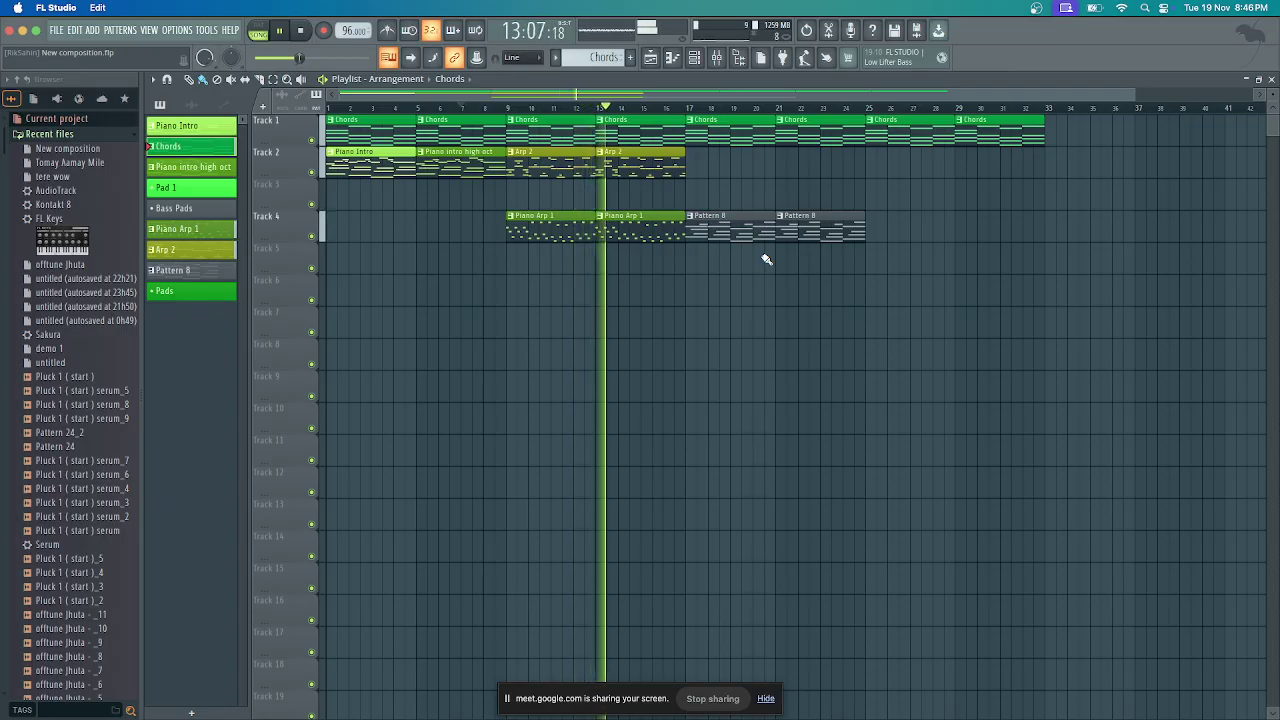
{"action": "key", "text": "space"}
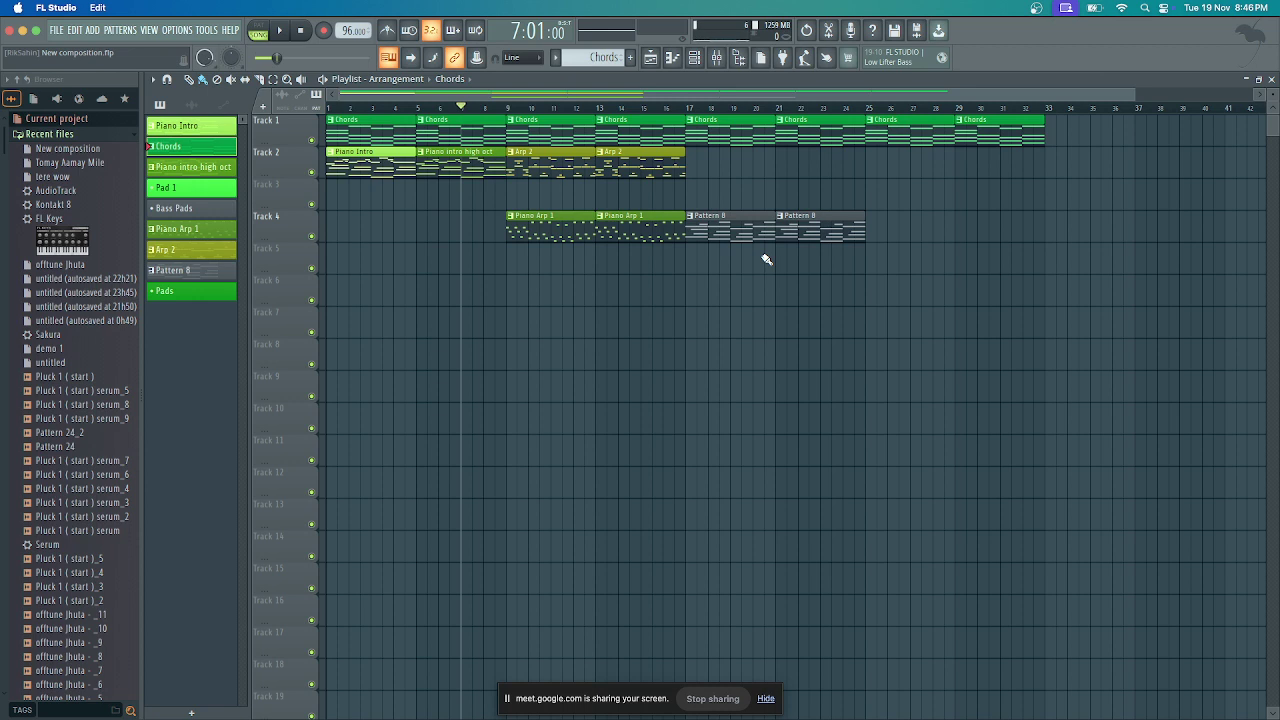
{"action": "key", "text": "space"}
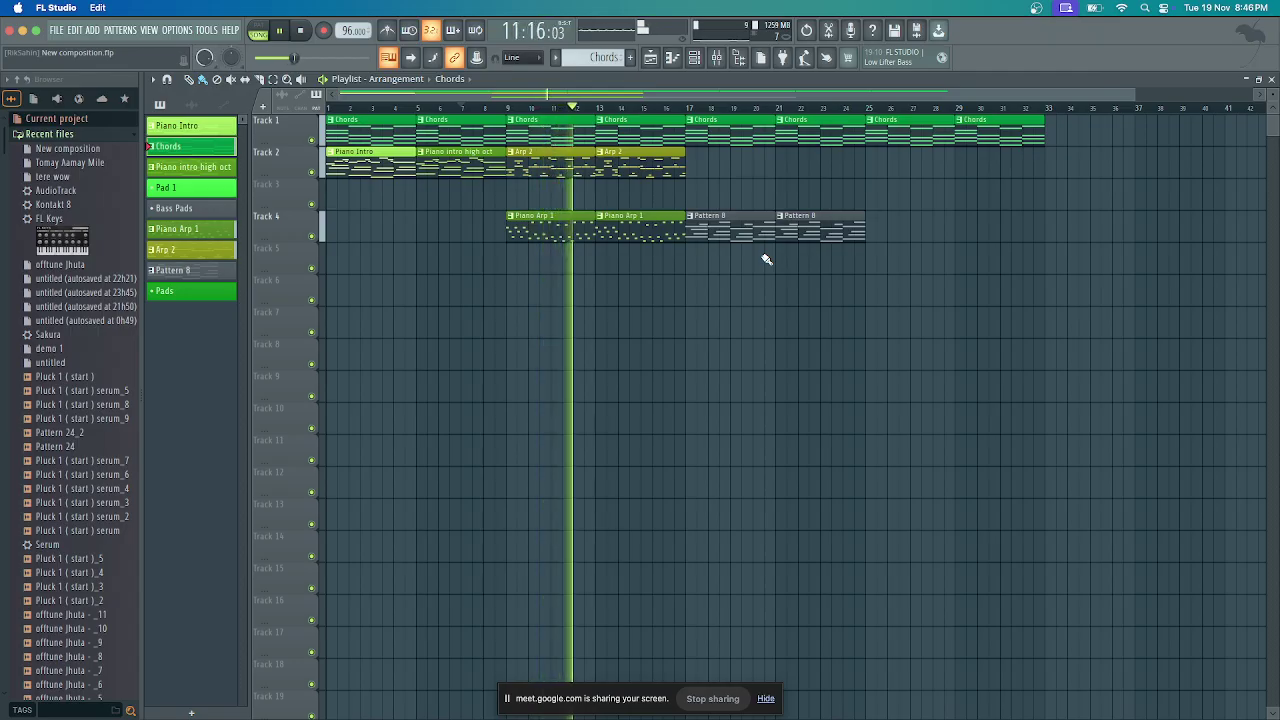
{"action": "key", "text": "space"}
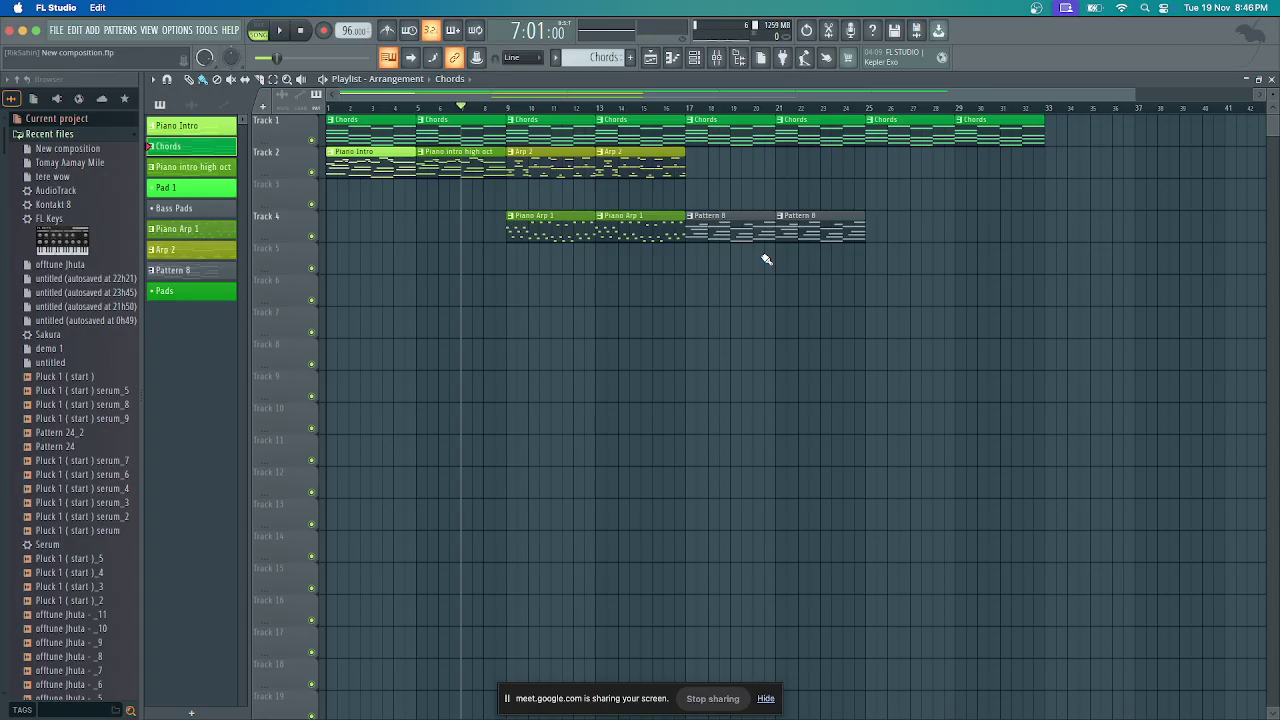
{"action": "key", "text": "space"}
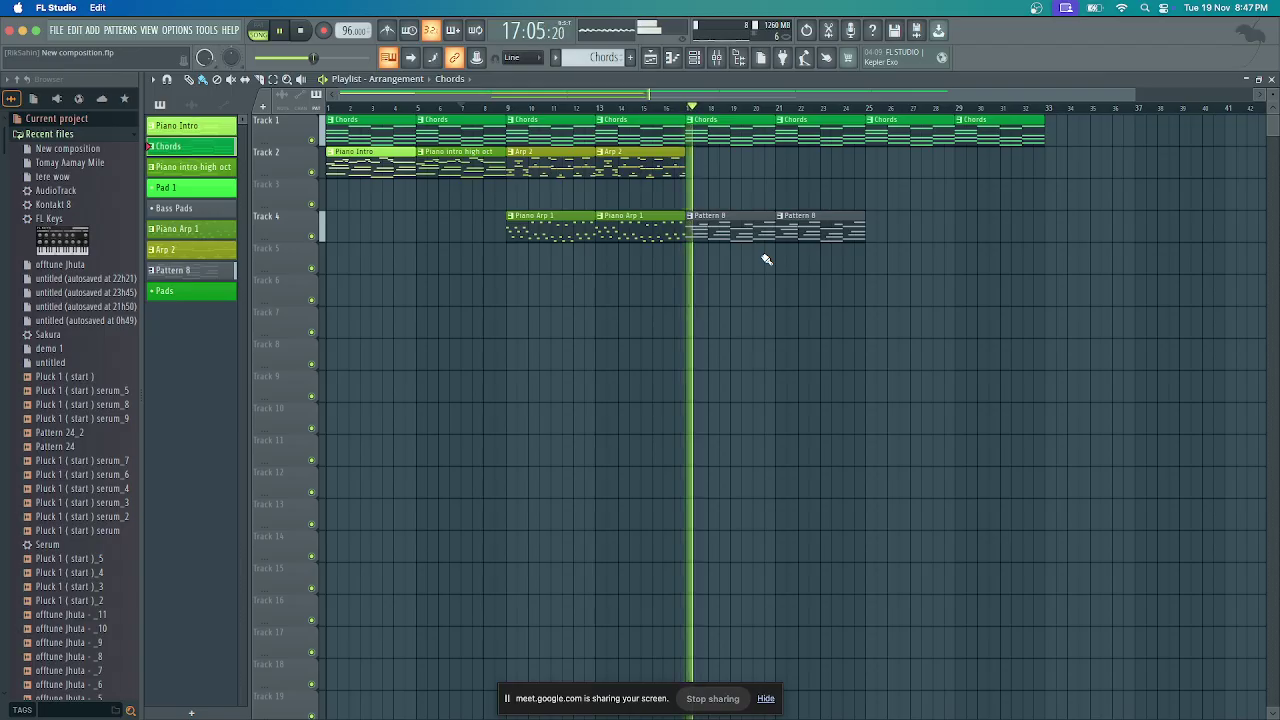
{"action": "key", "text": "space"}
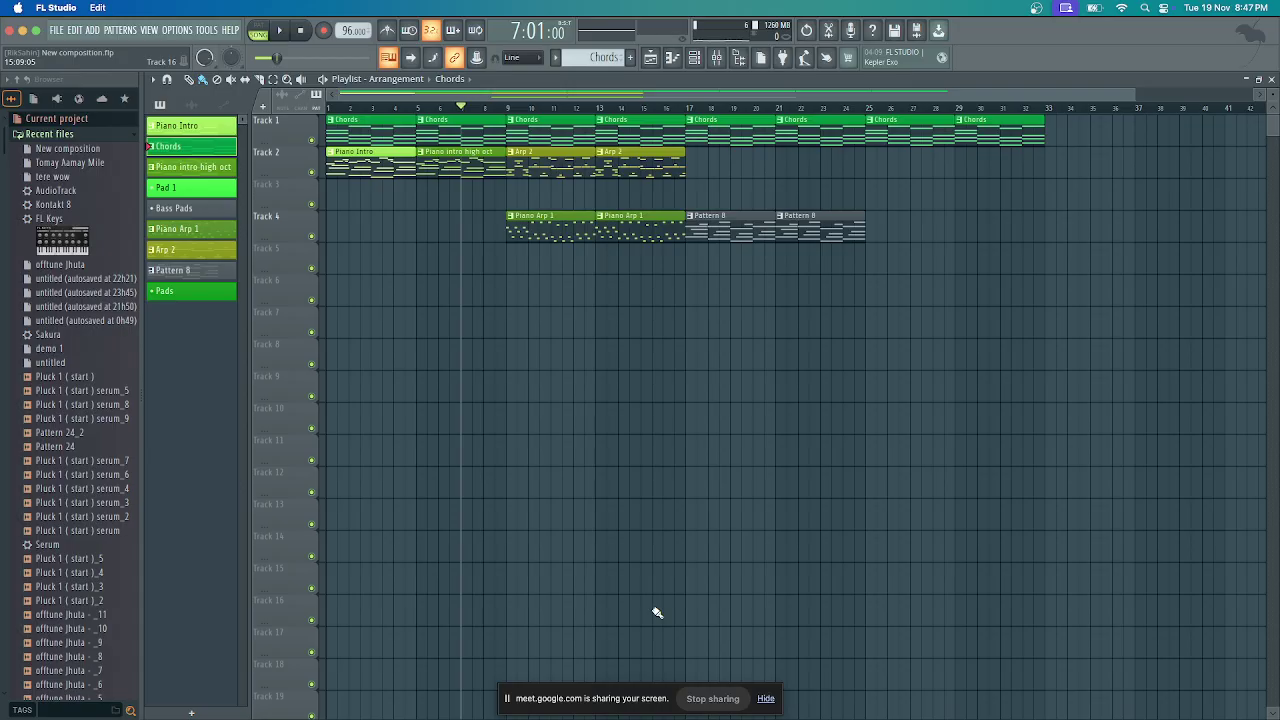
Start playback from bar 7, jump to bar 13 and stop the arrangement
{"action": "key", "text": "space"}
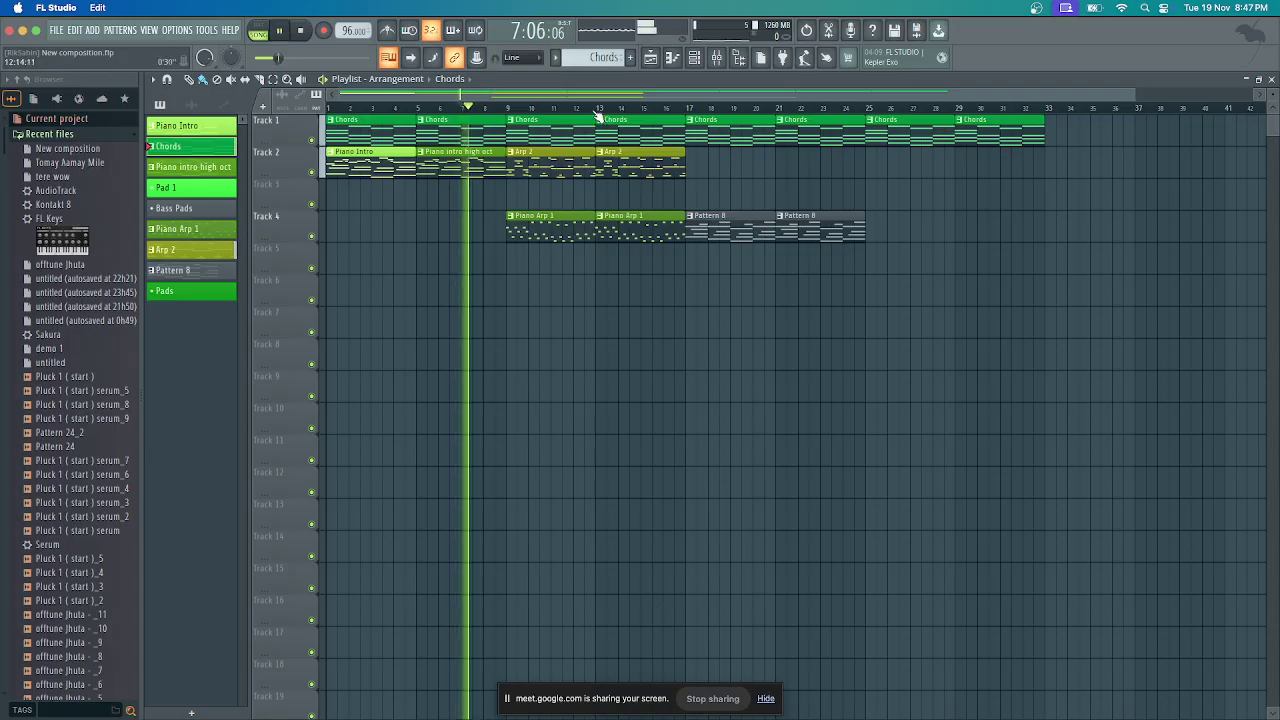
{"action": "left_click", "coordinate": [598, 110]}
{"action": "key", "text": "space"}
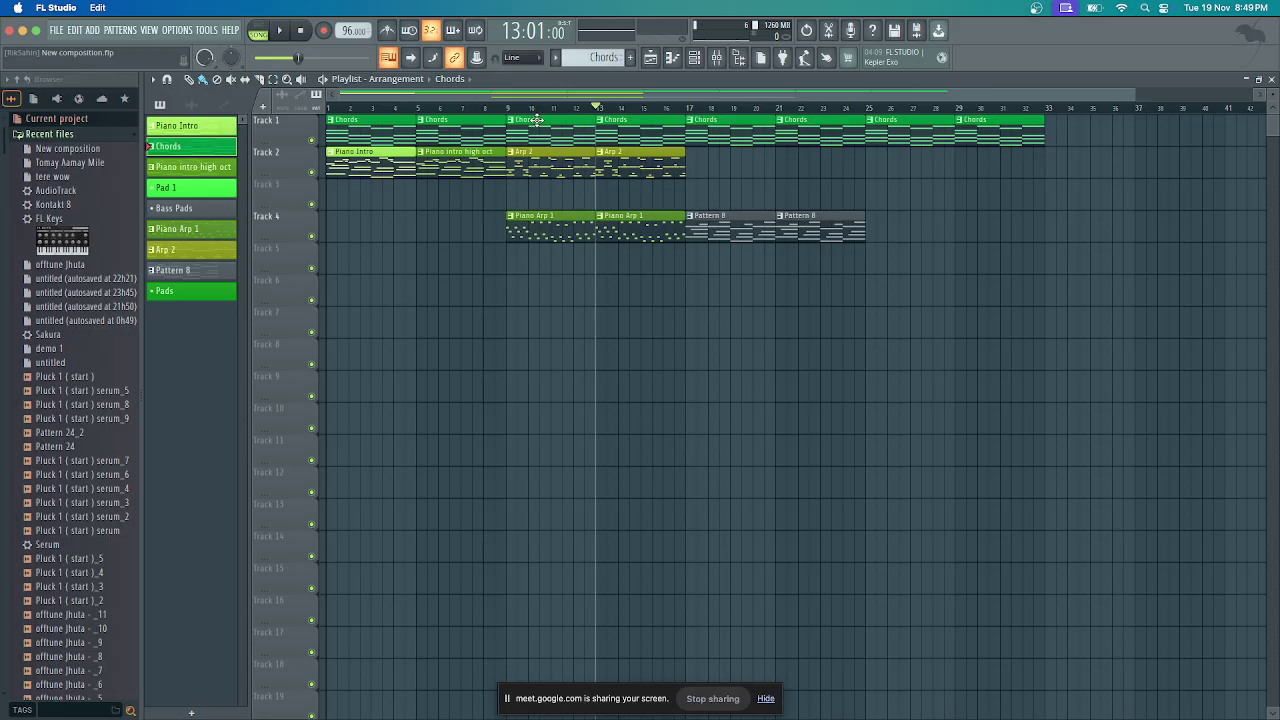
Switch to Google Meet in Chrome to check the call's participants and return to FL Studio
{"action": "mouse_move", "coordinate": [512, 705]}
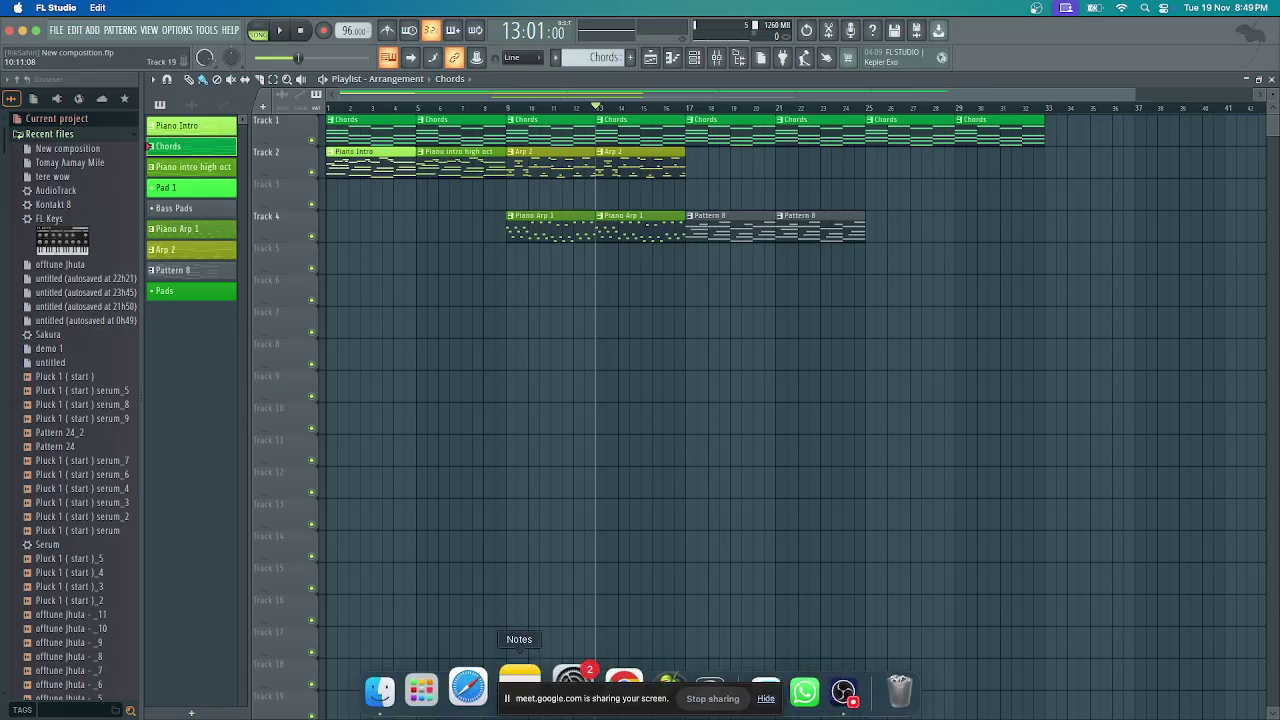
{"action": "left_click", "coordinate": [617, 690]}
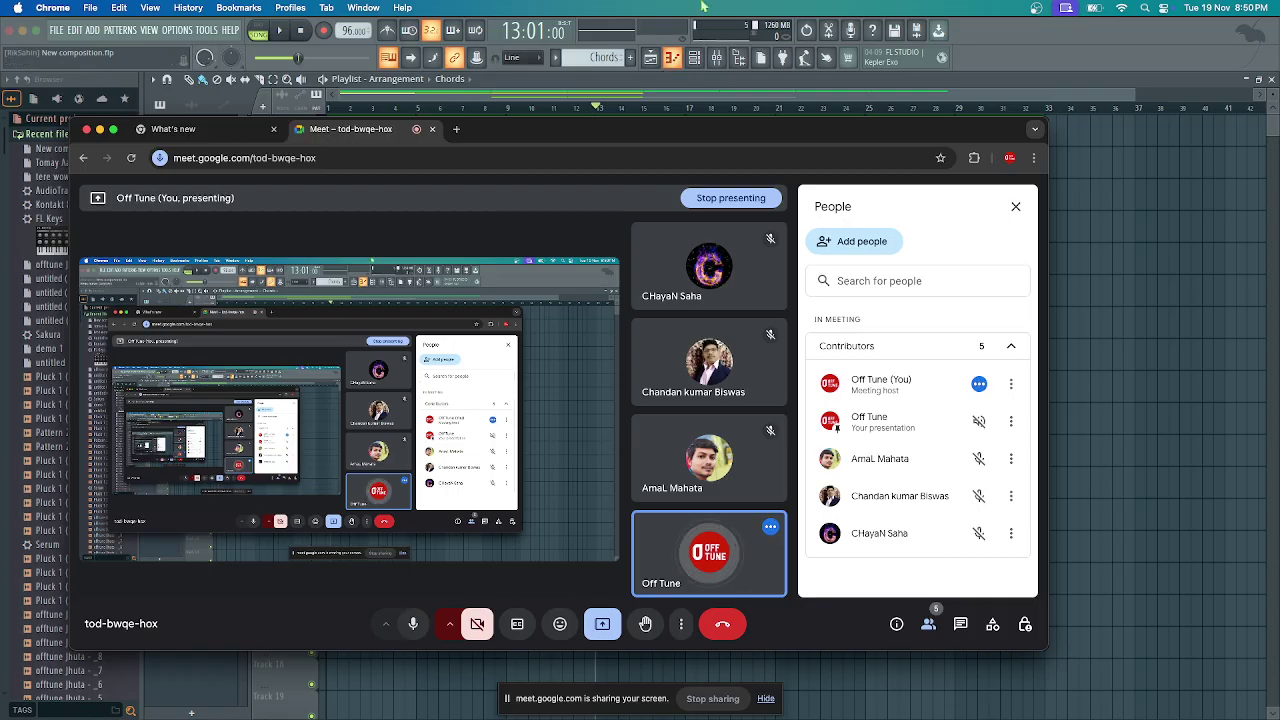
{"action": "left_click", "coordinate": [690, 100]}
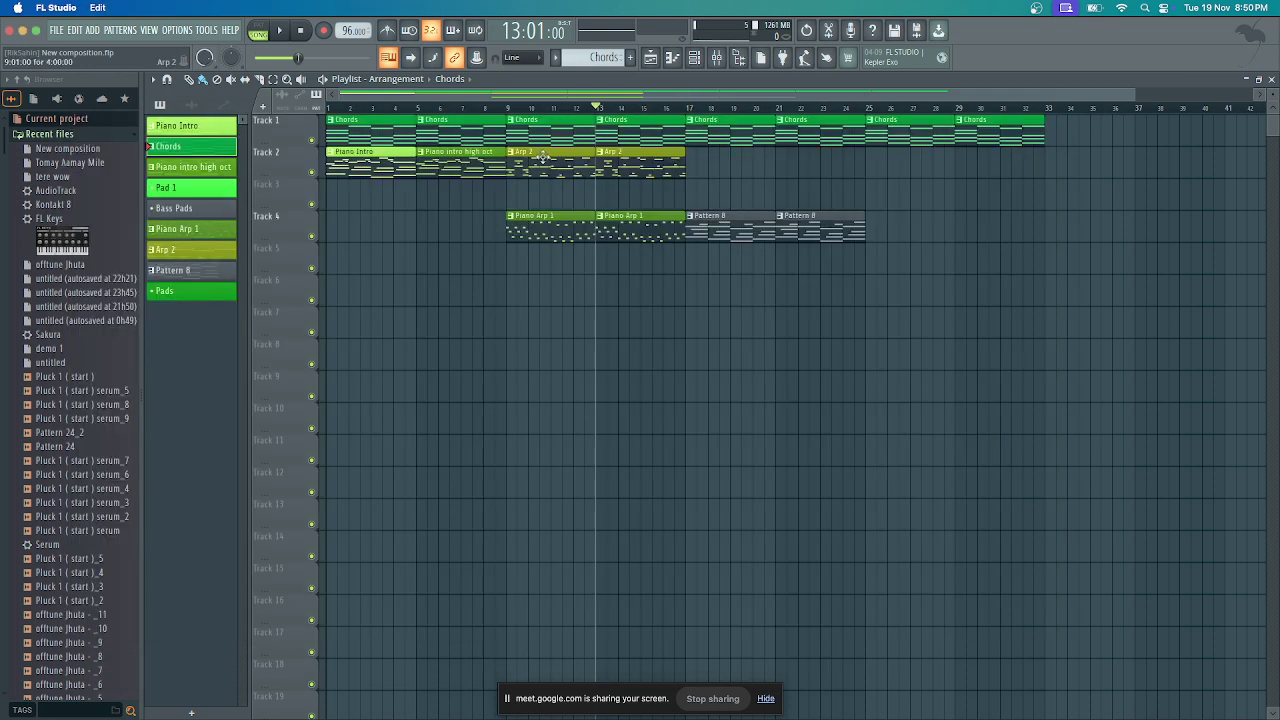
Play the arrangement briefly from bar 9, where the Arp 2 and Piano Arp 1 clips begin
{"action": "left_click", "coordinate": [508, 108]}
{"action": "scroll", "coordinate": [601, 97], "scroll_direction": "right", "scroll_amount": 4}
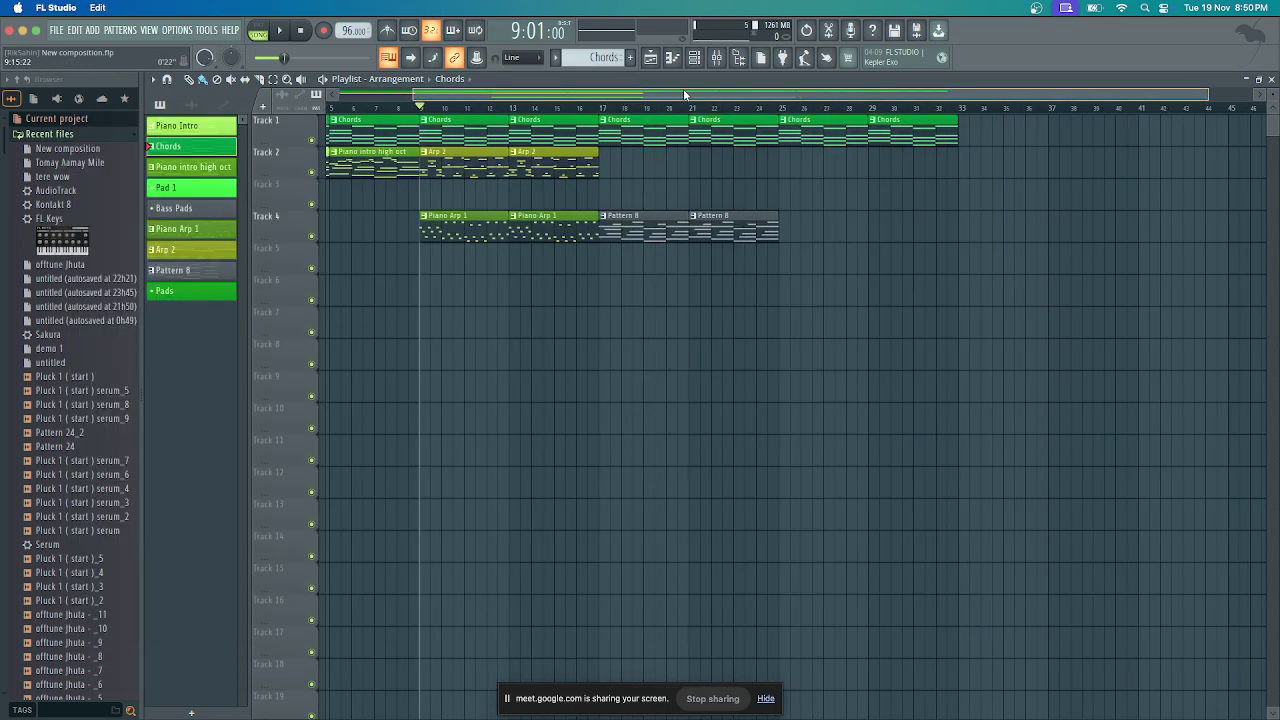
{"action": "key", "text": "space"}
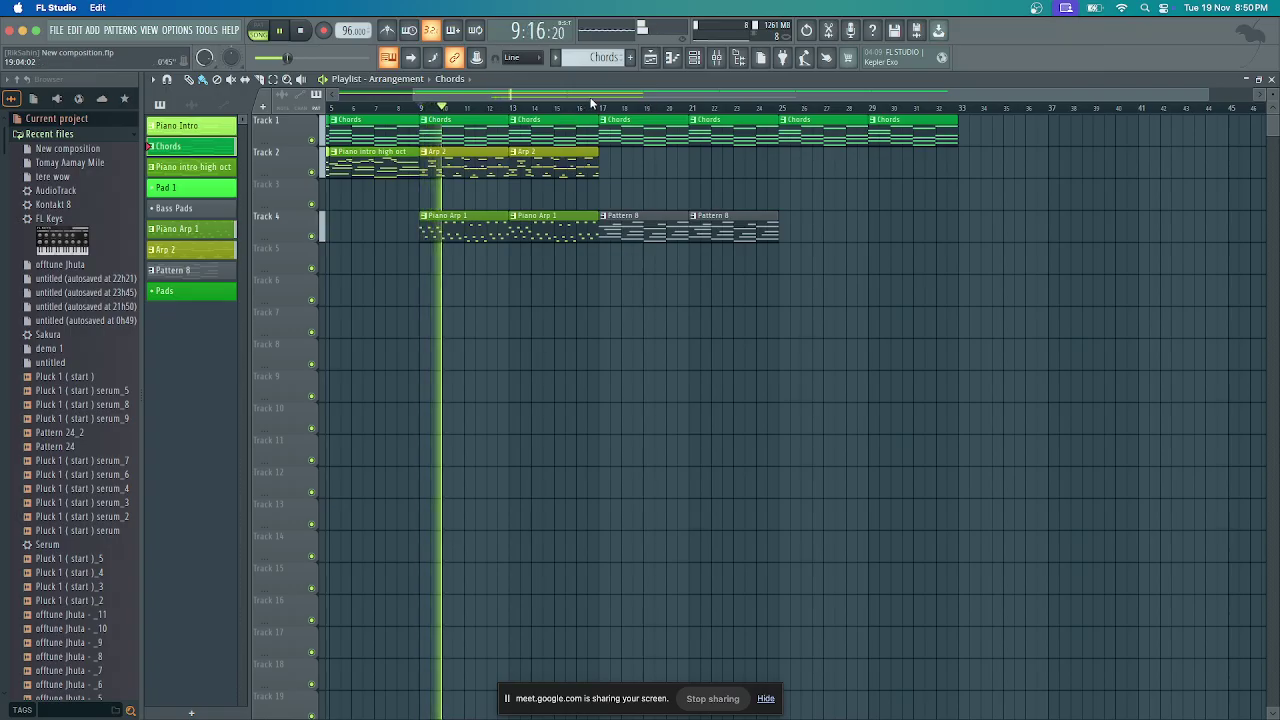
{"action": "key", "text": "space"}
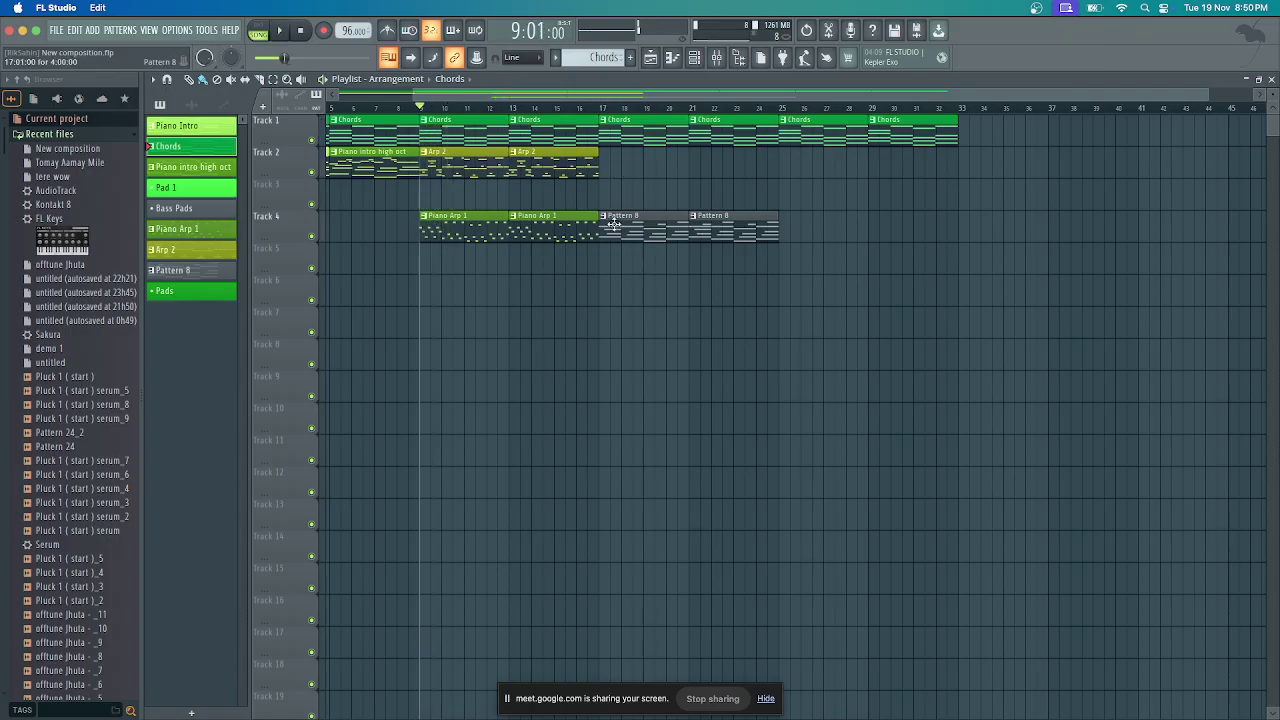
Play the Pattern 8 section from bar 17 three times and stop playback
{"action": "left_click", "coordinate": [596, 108]}
{"action": "key", "text": "space"}
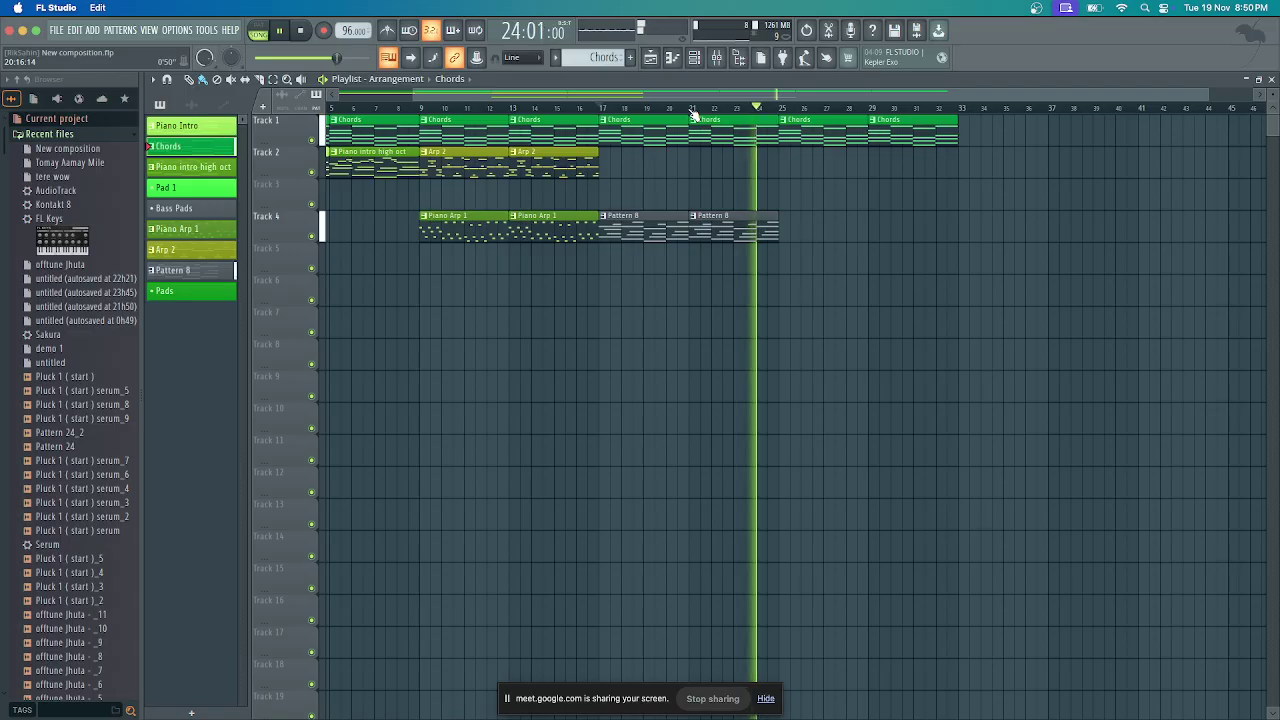
{"action": "left_click", "coordinate": [604, 107]}
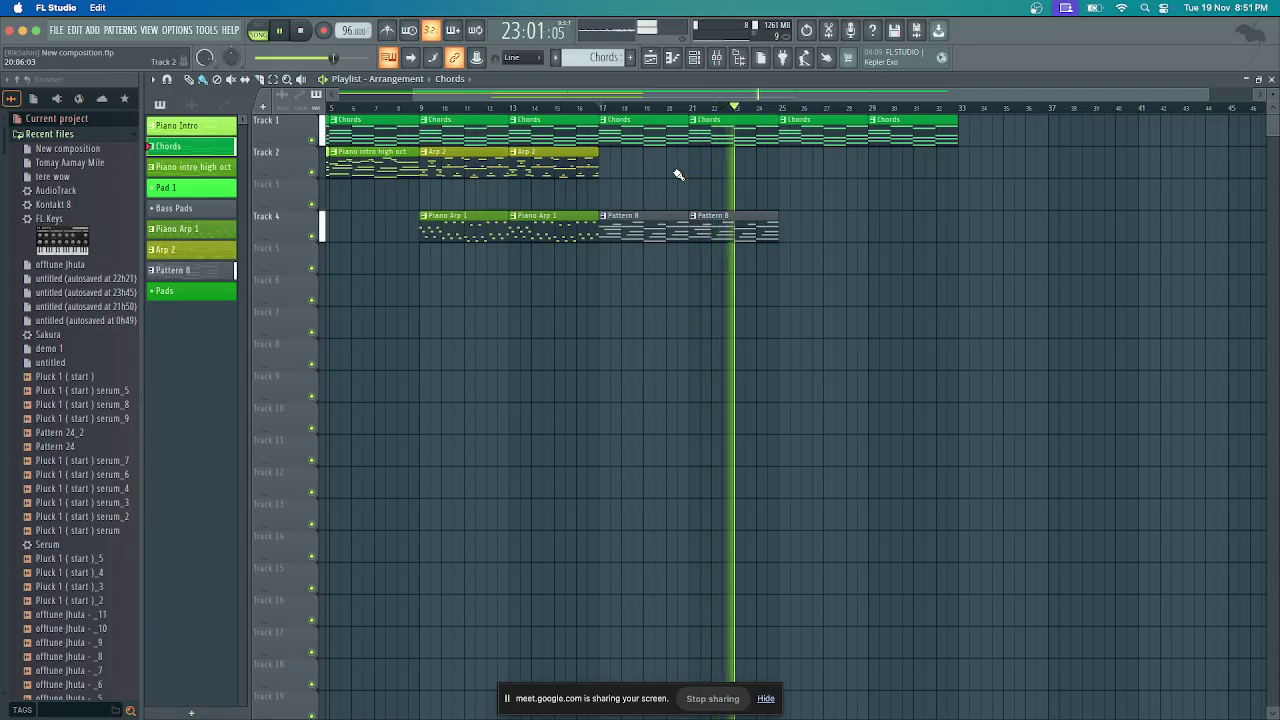
{"action": "key", "text": "space"}
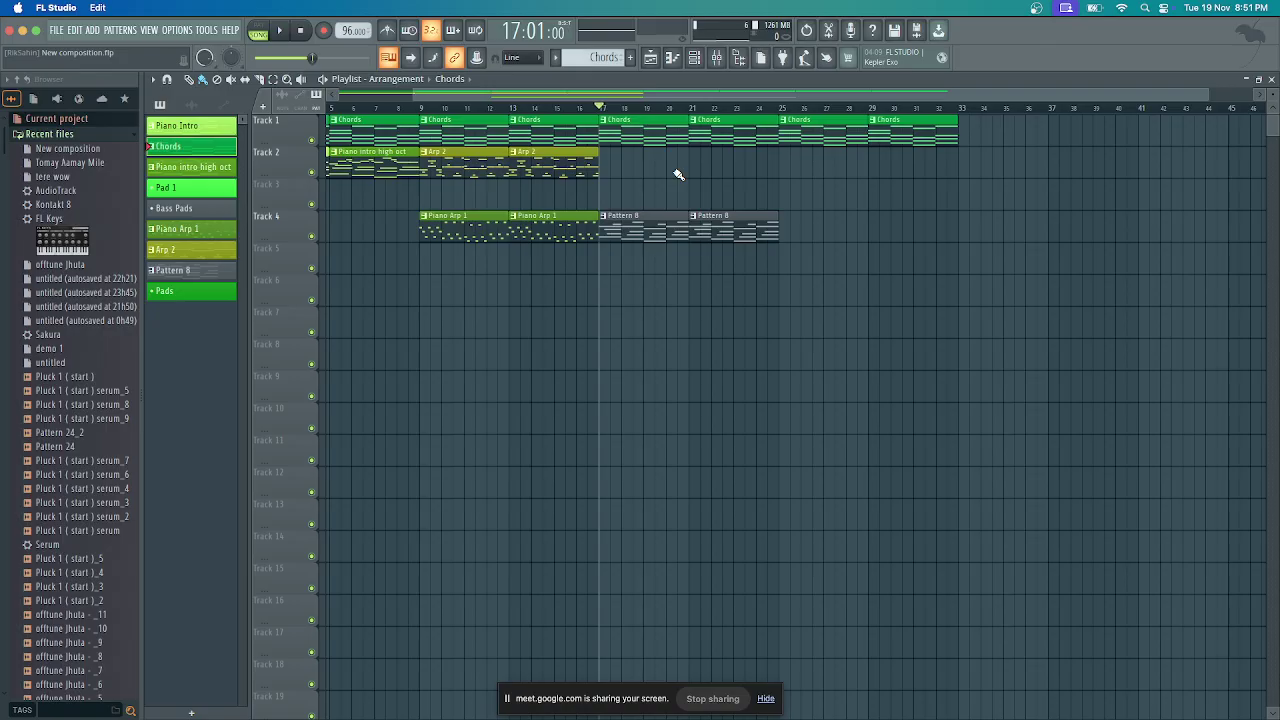
{"action": "key", "text": "space"}
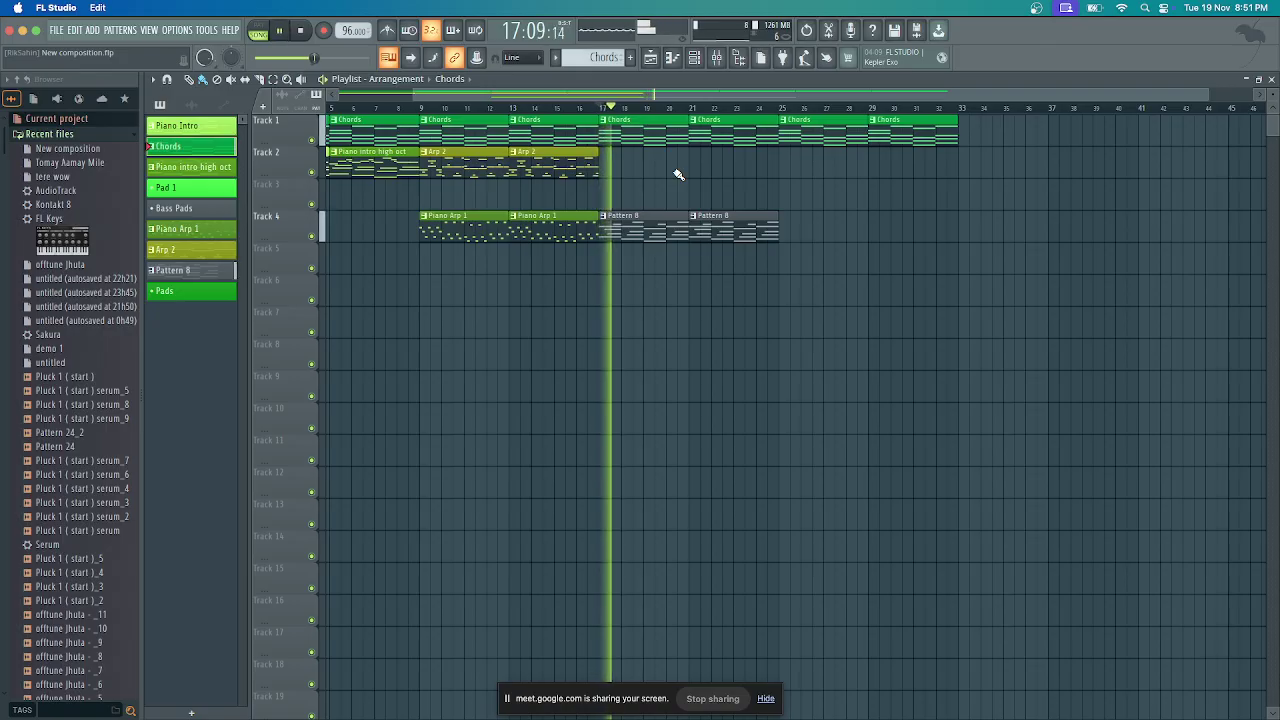
{"action": "key", "text": "space"}
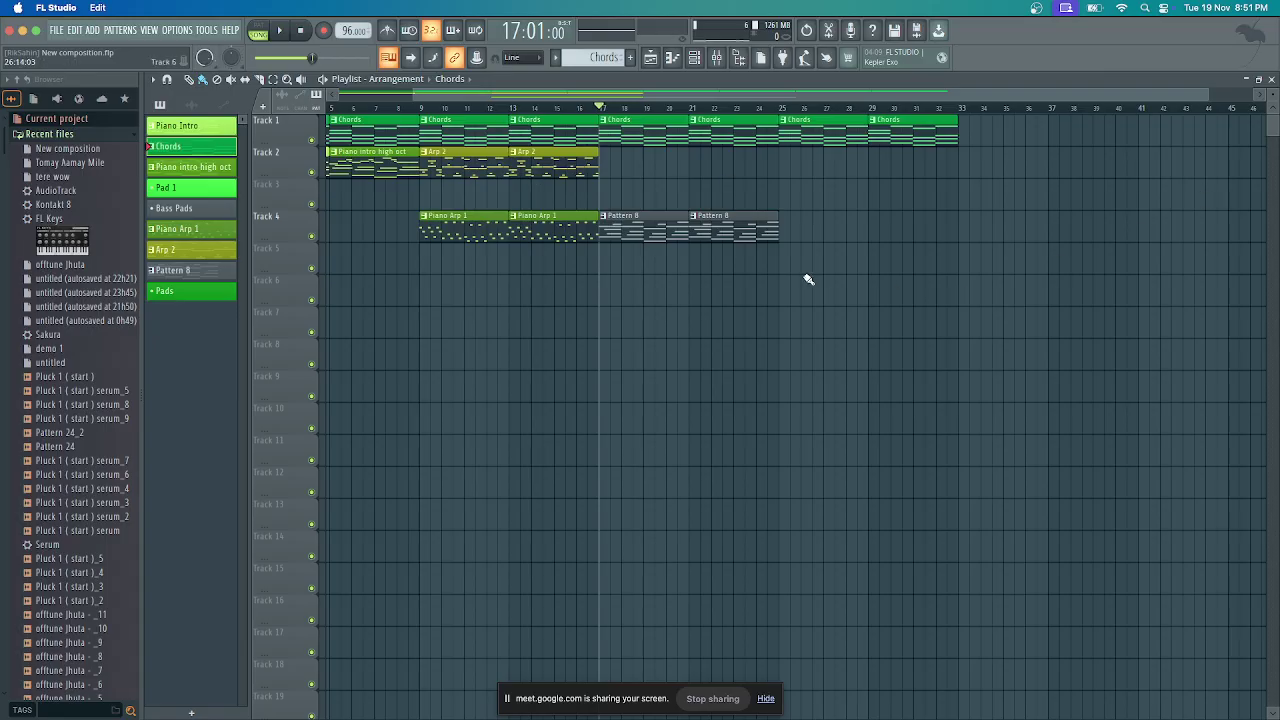
Place two more Arp 2 clips on Track 2, starting at bars 17 and 21
{"action": "left_click", "coordinate": [560, 160]}
{"action": "left_click_drag", "start_coordinate": [657, 163], "coordinate": [620, 165]}
{"action": "left_click", "coordinate": [694, 163]}
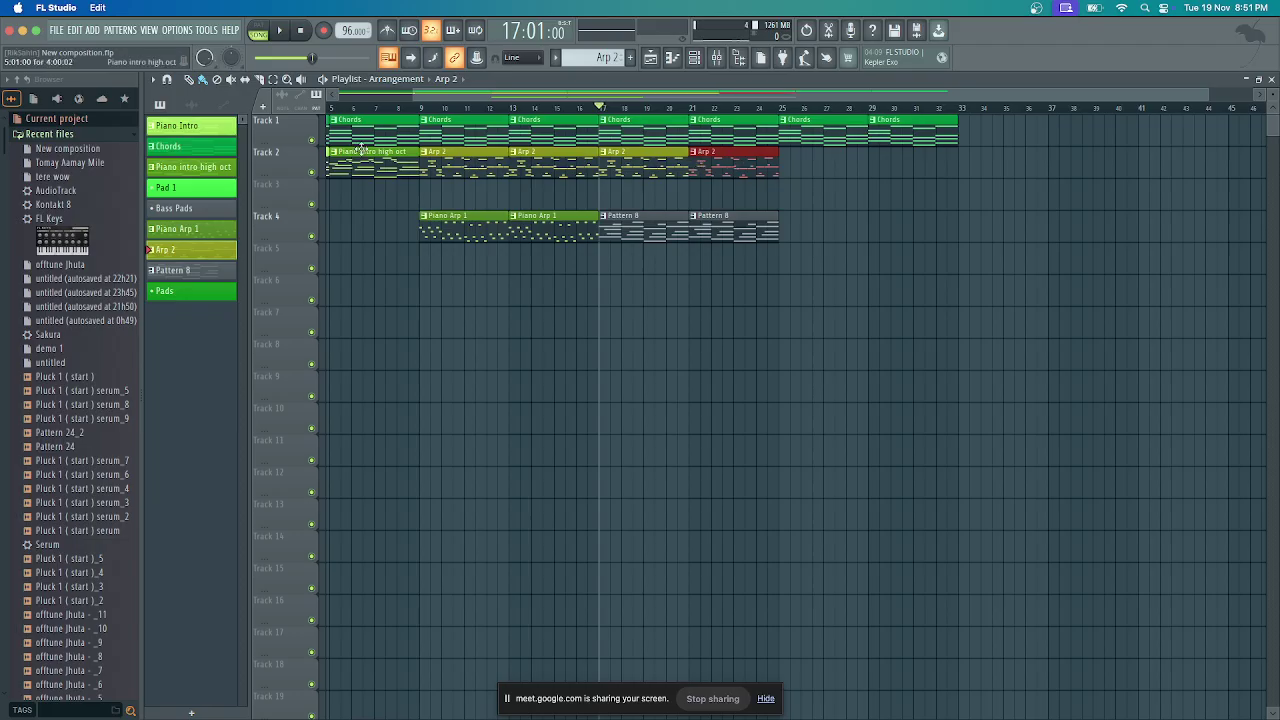
Play the arrangement from the middle of bar 8 through the new Arp 2 clips and stop playback
{"action": "left_click", "coordinate": [410, 108]}
{"action": "key", "text": "space"}
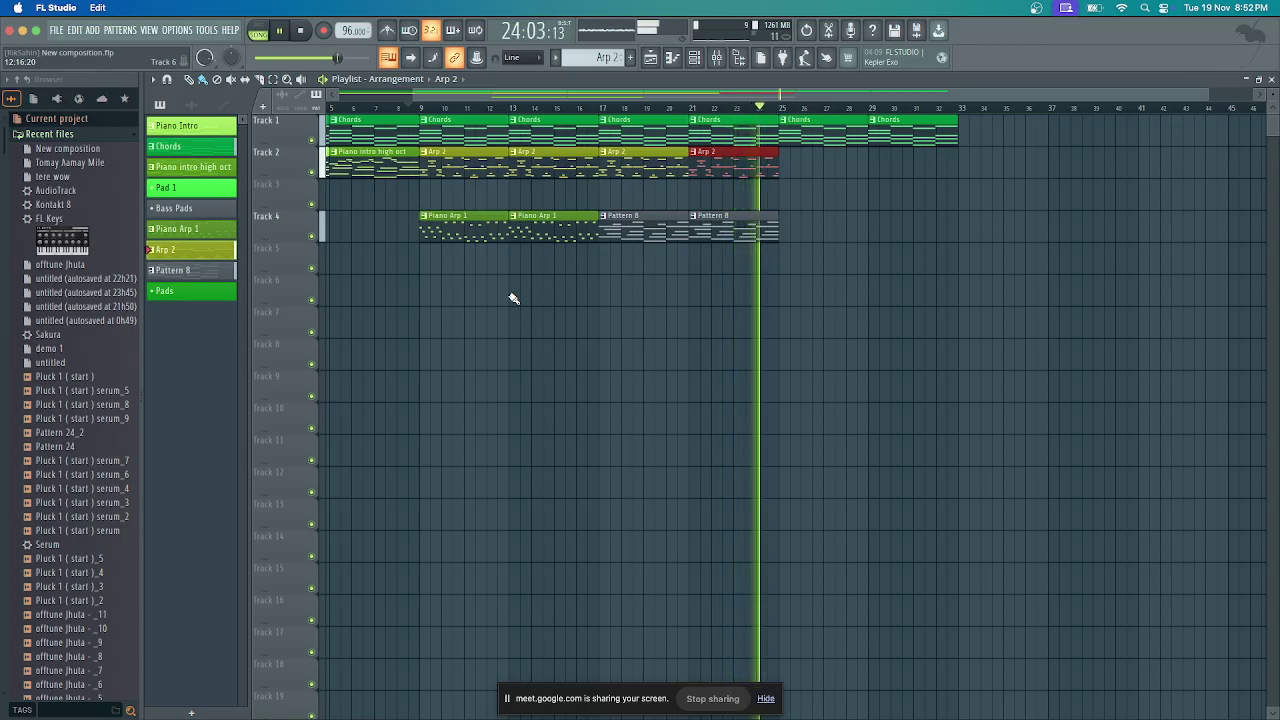
{"action": "key", "text": "space"}
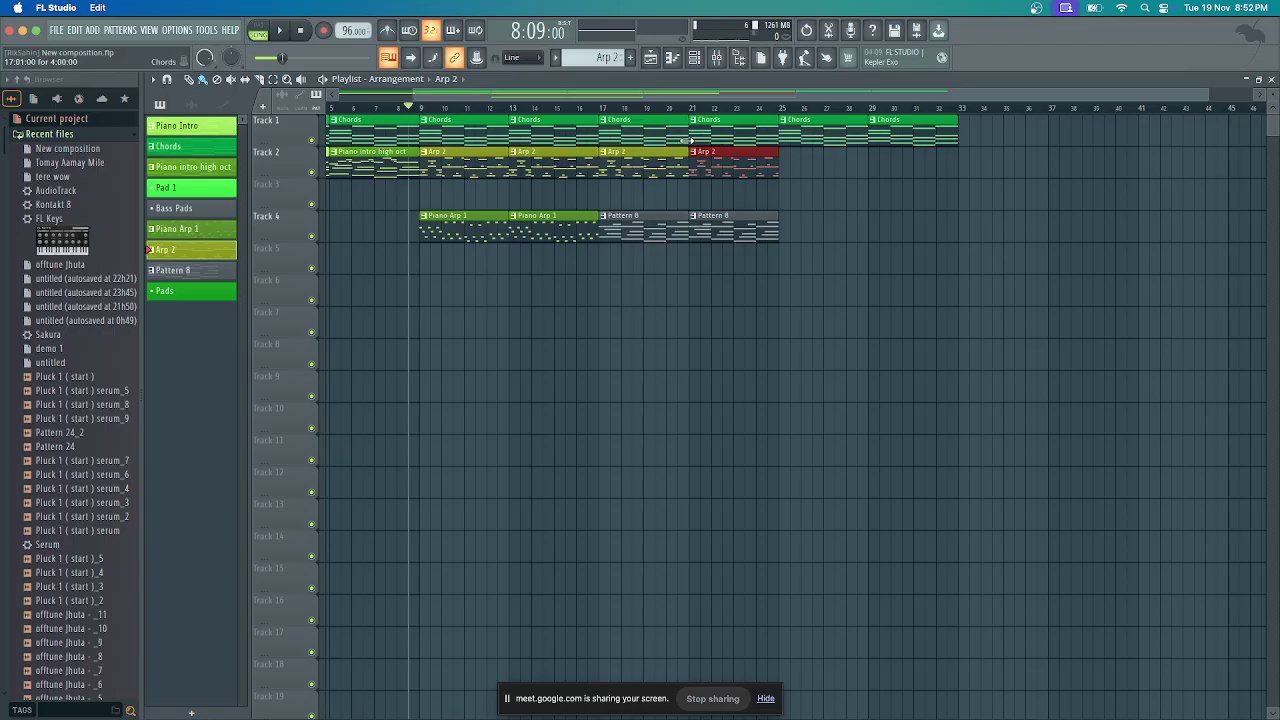
Try out Chords and Piano intro high oct clips on Track 2 around bar 25 and remove them
{"action": "left_click", "coordinate": [782, 108]}
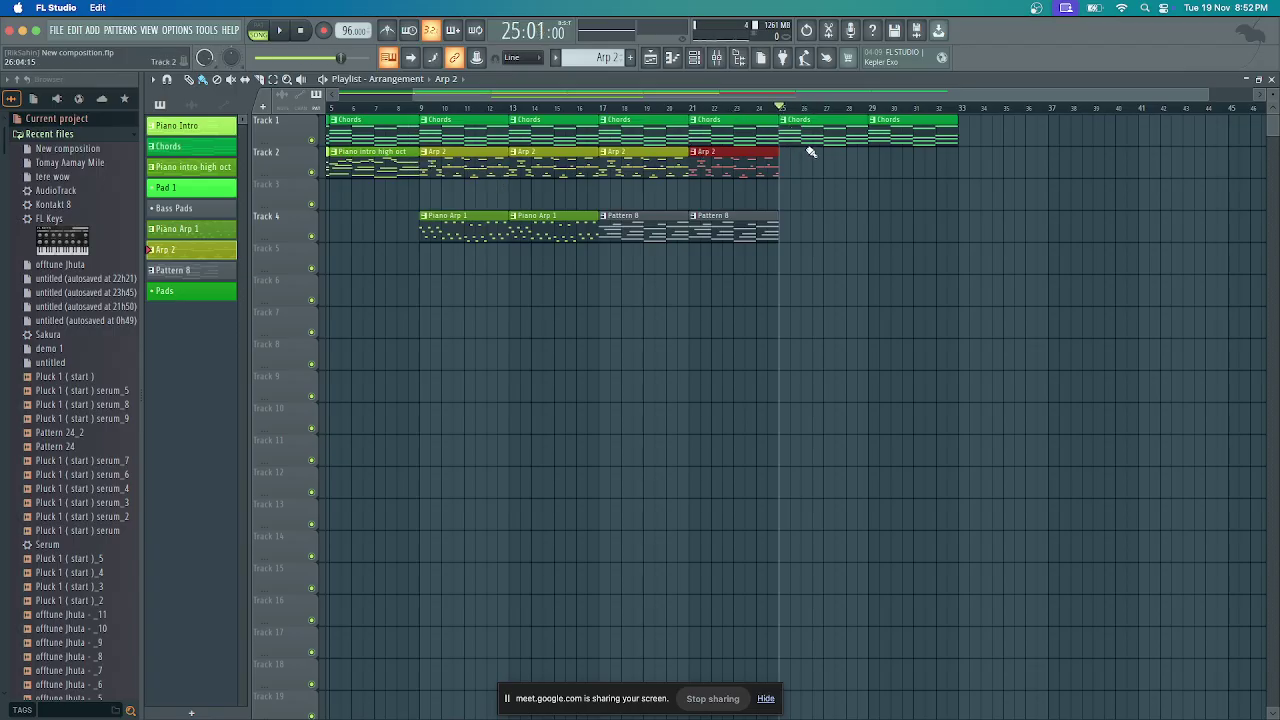
{"action": "left_click", "coordinate": [814, 140]}
{"action": "left_click_drag", "start_coordinate": [814, 190], "coordinate": [805, 152]}
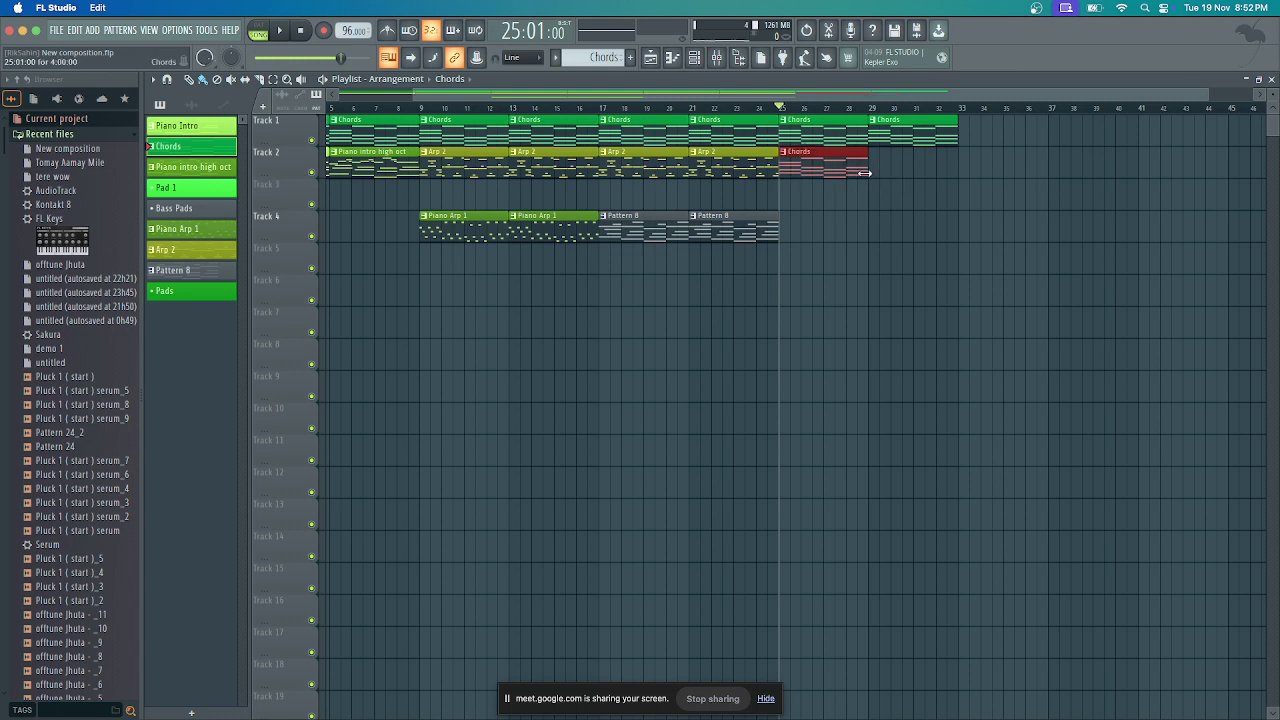
{"action": "left_click", "coordinate": [888, 168]}
{"action": "right_click", "coordinate": [916, 168]}
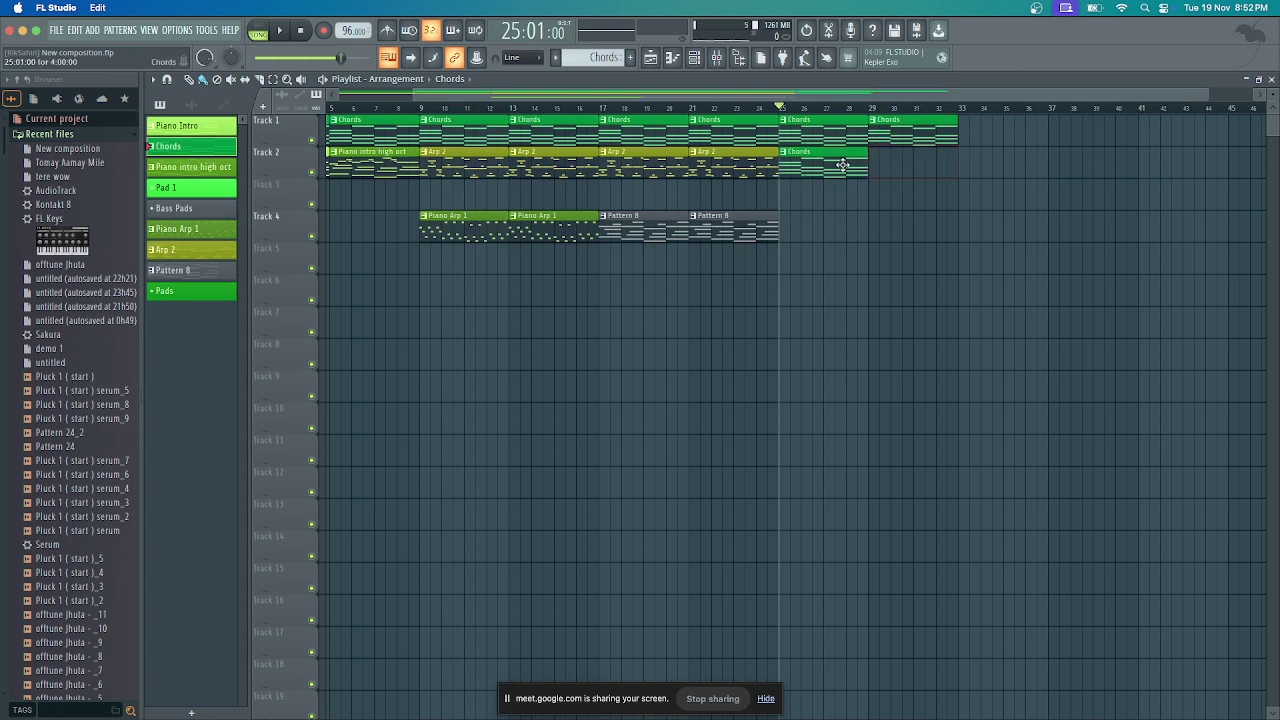
{"action": "right_click", "coordinate": [825, 168]}
{"action": "left_click", "coordinate": [398, 158]}
{"action": "left_click", "coordinate": [787, 172]}
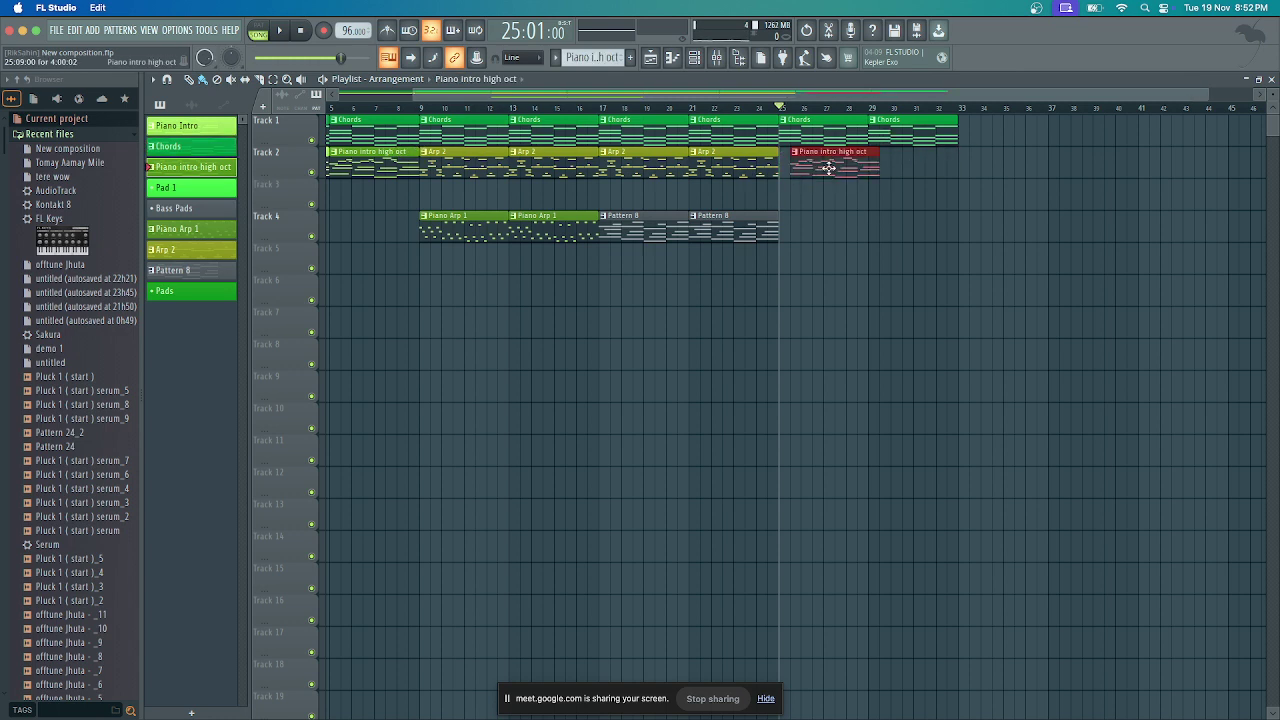
{"action": "right_click", "coordinate": [830, 168]}
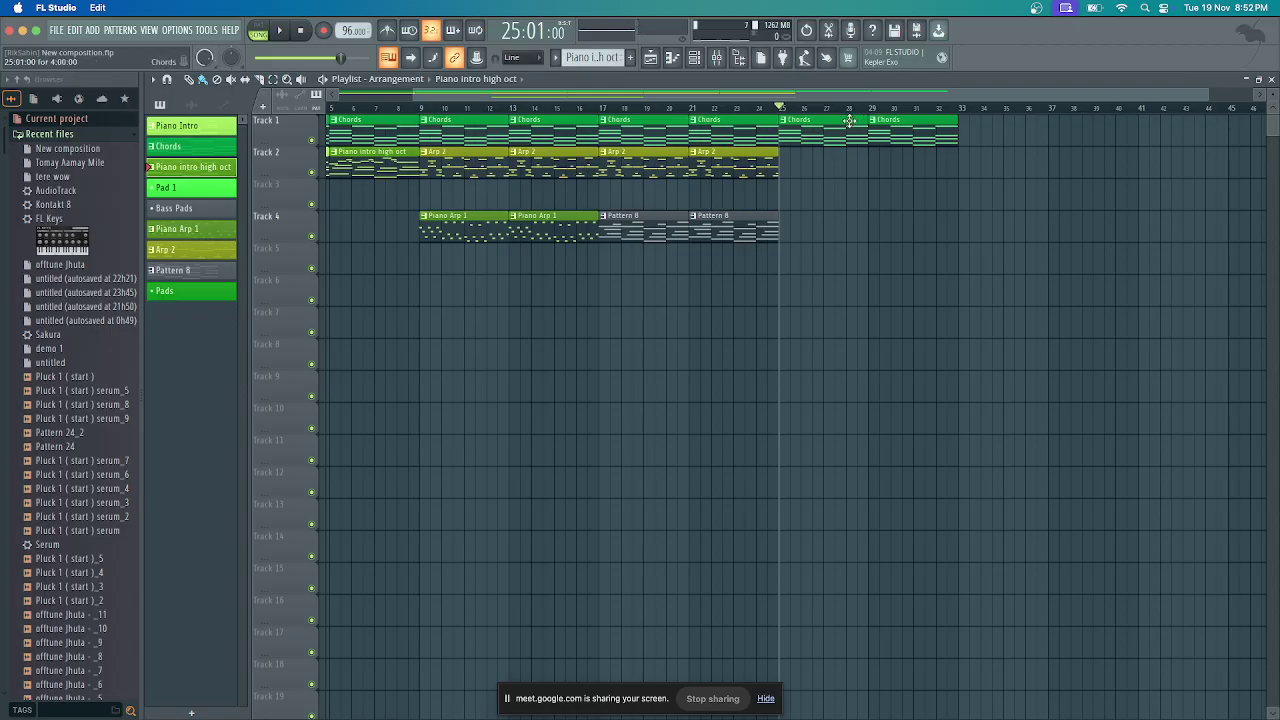
Switch to the empty Pattern 10 and open its piano roll for the Kontakt 8 channel
{"action": "left_click", "coordinate": [672, 57]}
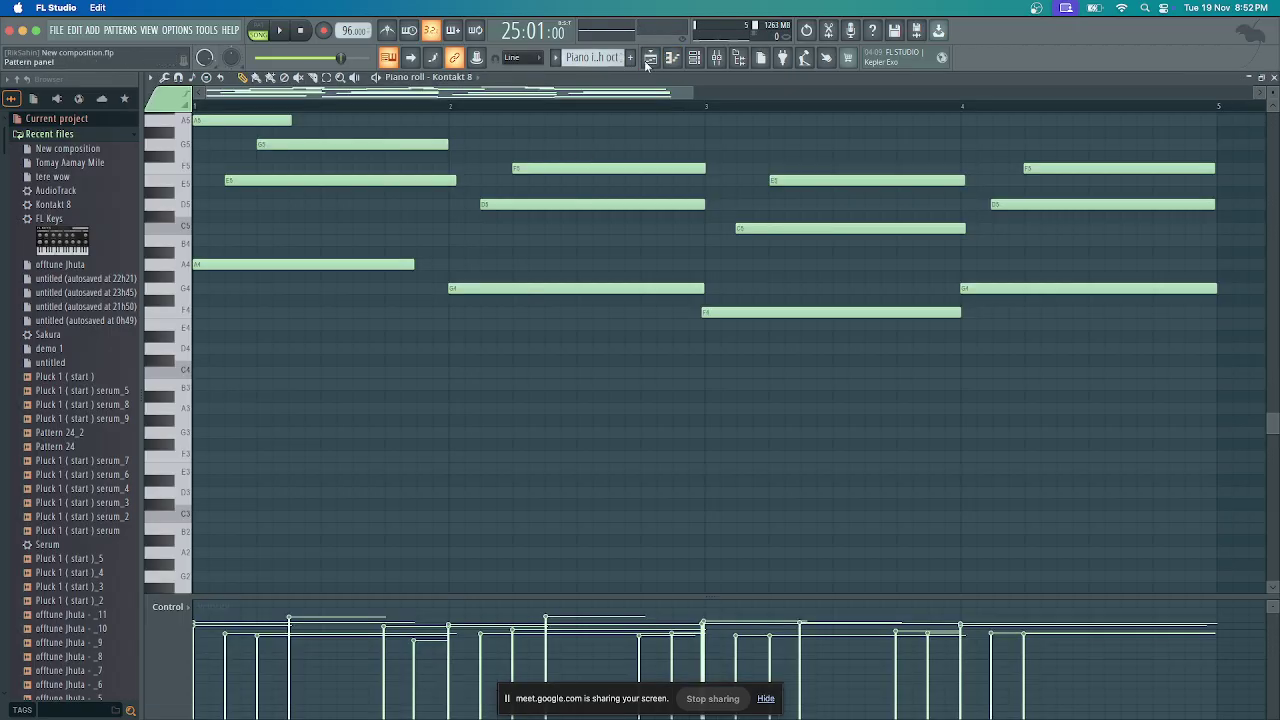
{"action": "left_click", "coordinate": [630, 57]}
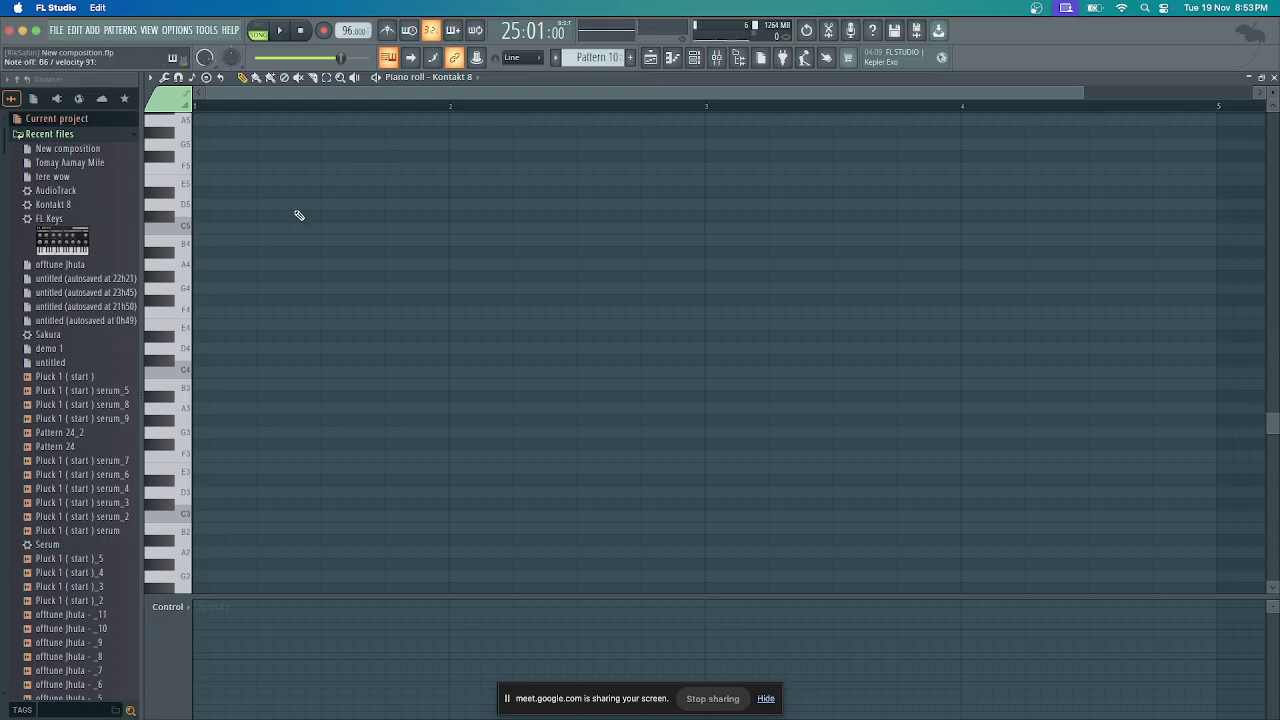
{"action": "left_click", "coordinate": [694, 57]}
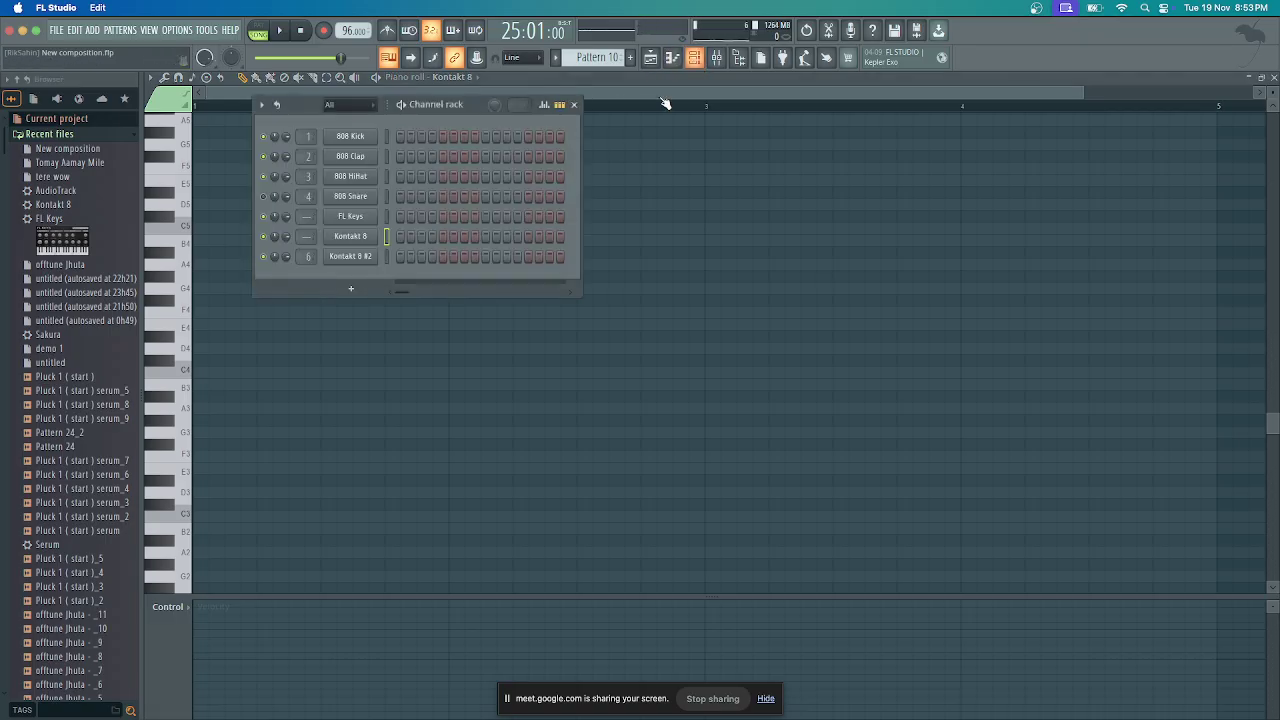
{"action": "right_click", "coordinate": [380, 238]}
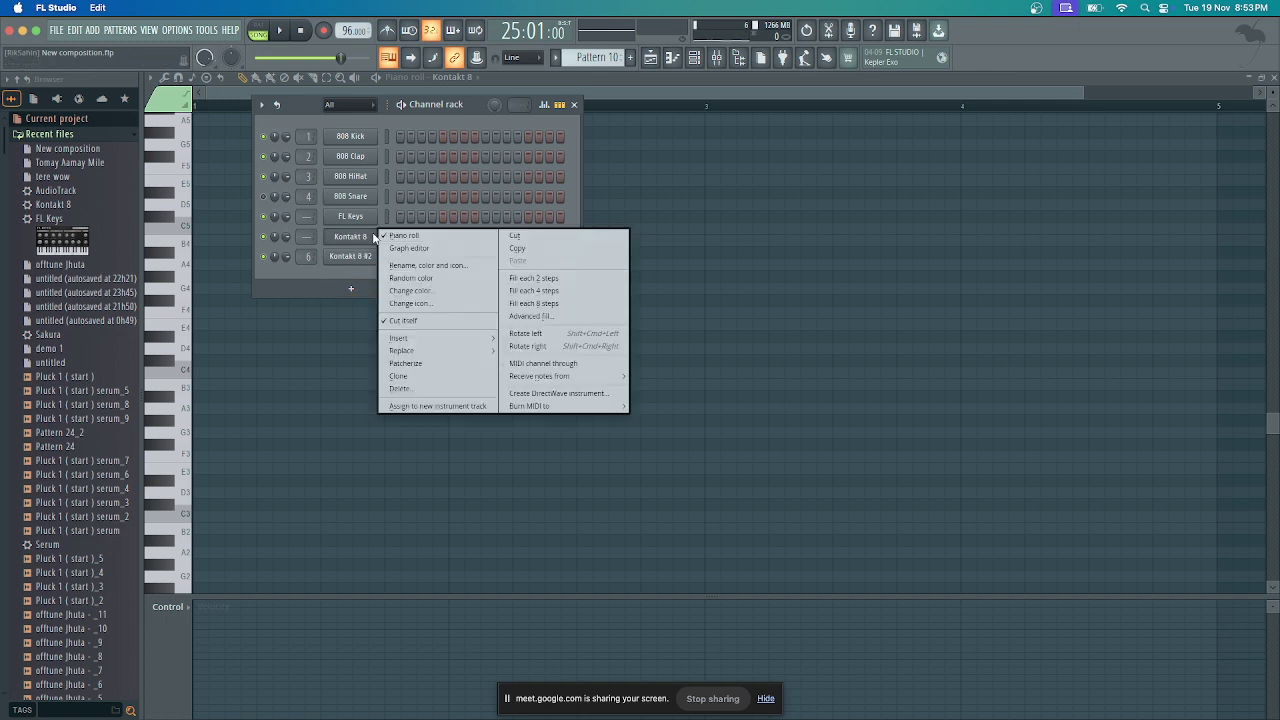
{"action": "left_click", "coordinate": [403, 231]}
{"action": "right_click", "coordinate": [367, 236]}
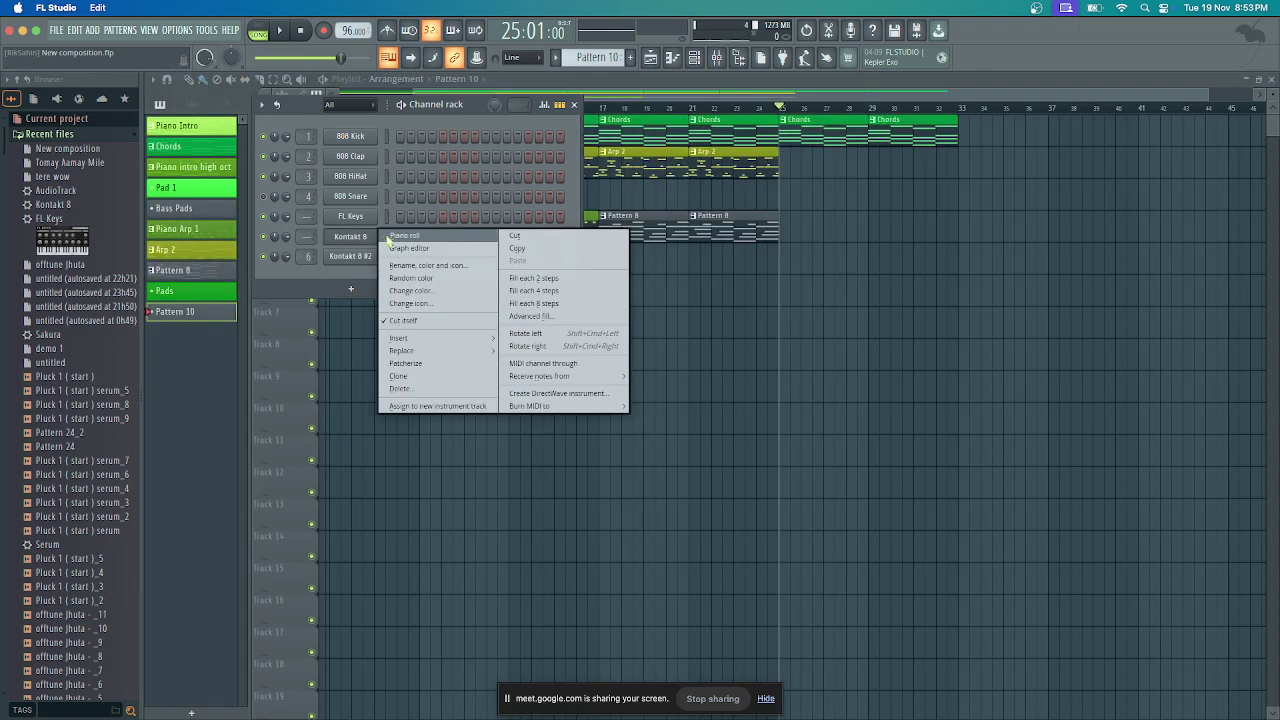
{"action": "left_click", "coordinate": [386, 234]}
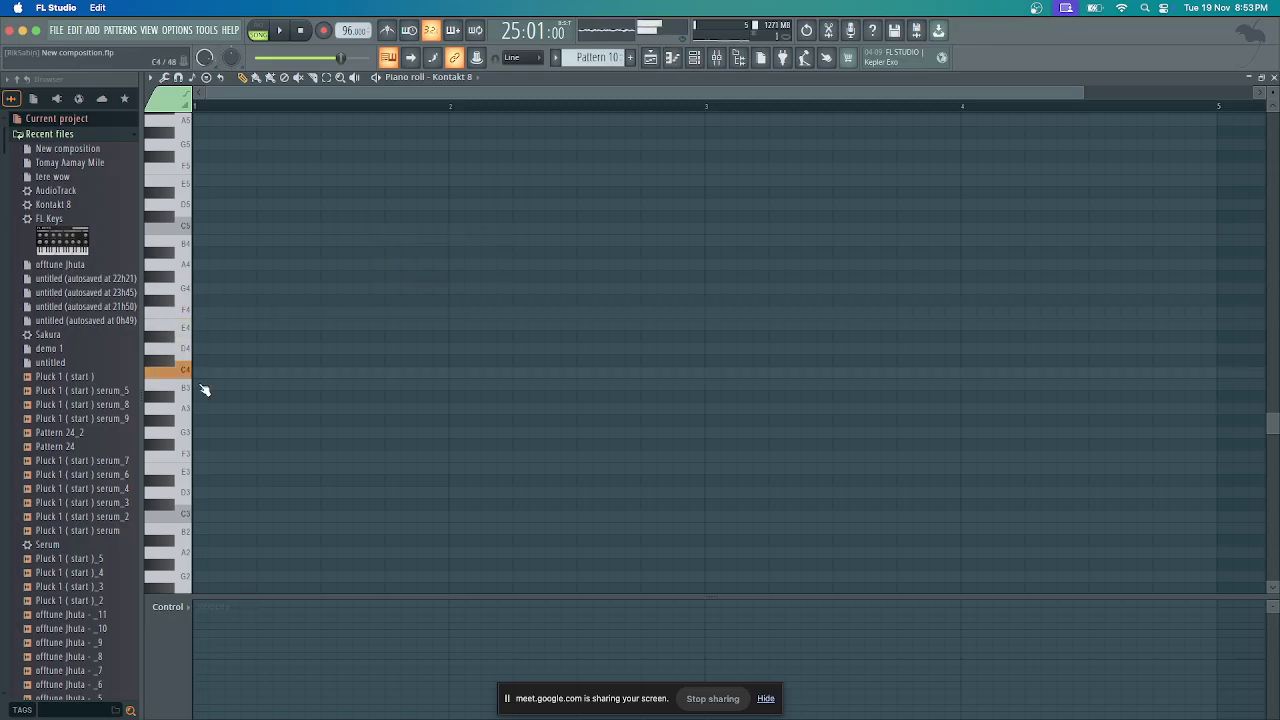
{"action": "scroll", "coordinate": [204, 391], "scroll_direction": "up", "scroll_amount": 5}
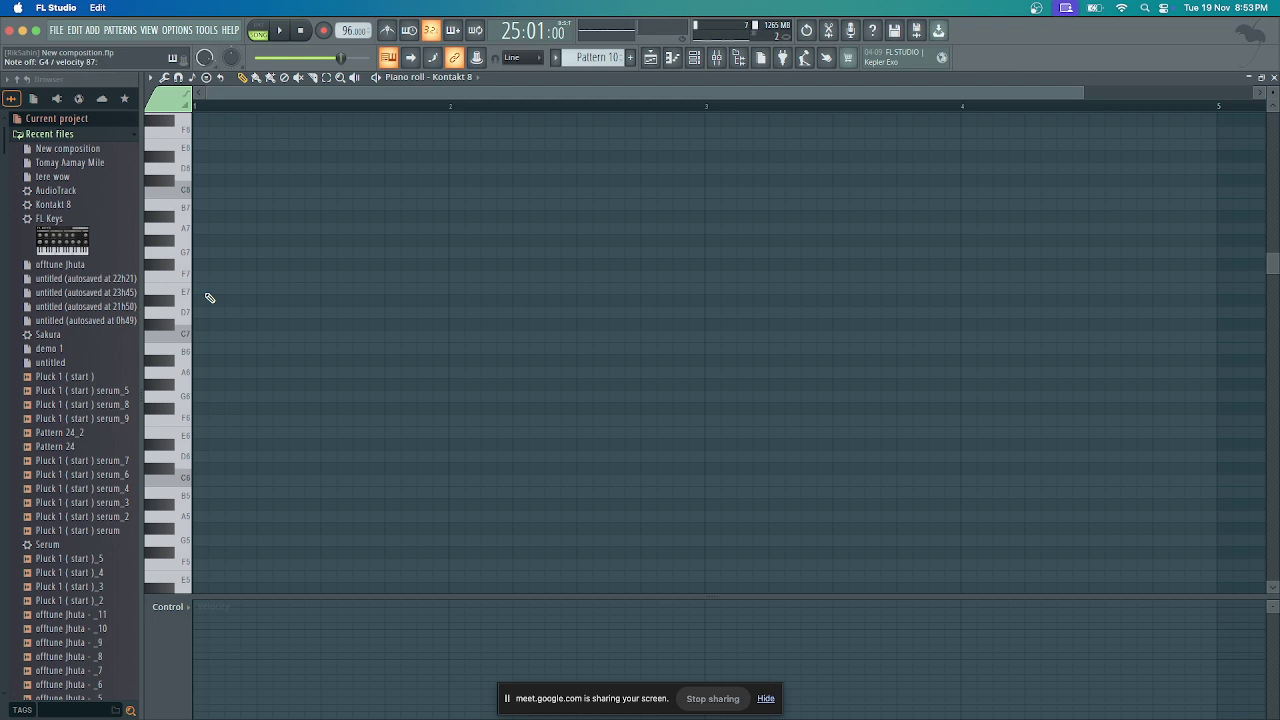
Check the audio device's buffer length and latency in the audio settings and close them
{"action": "left_click", "coordinate": [176, 30]}
{"action": "left_click", "coordinate": [190, 68]}
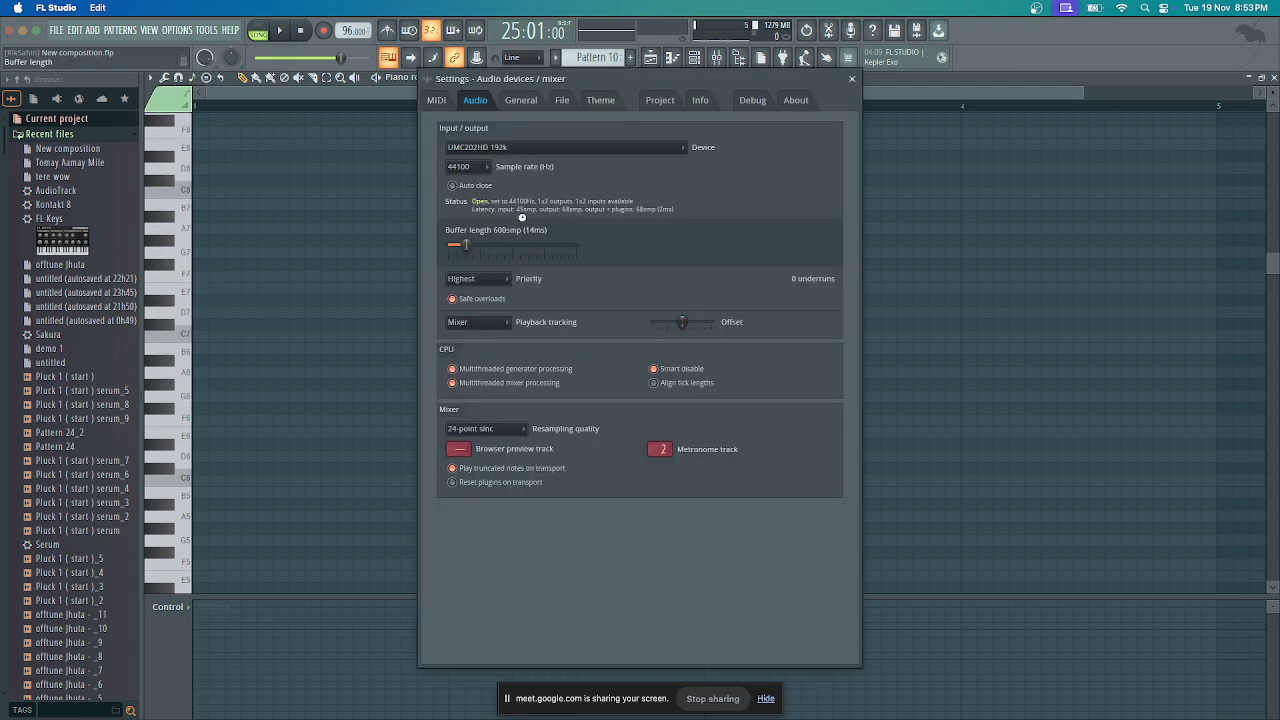
{"action": "left_click", "coordinate": [851, 78]}
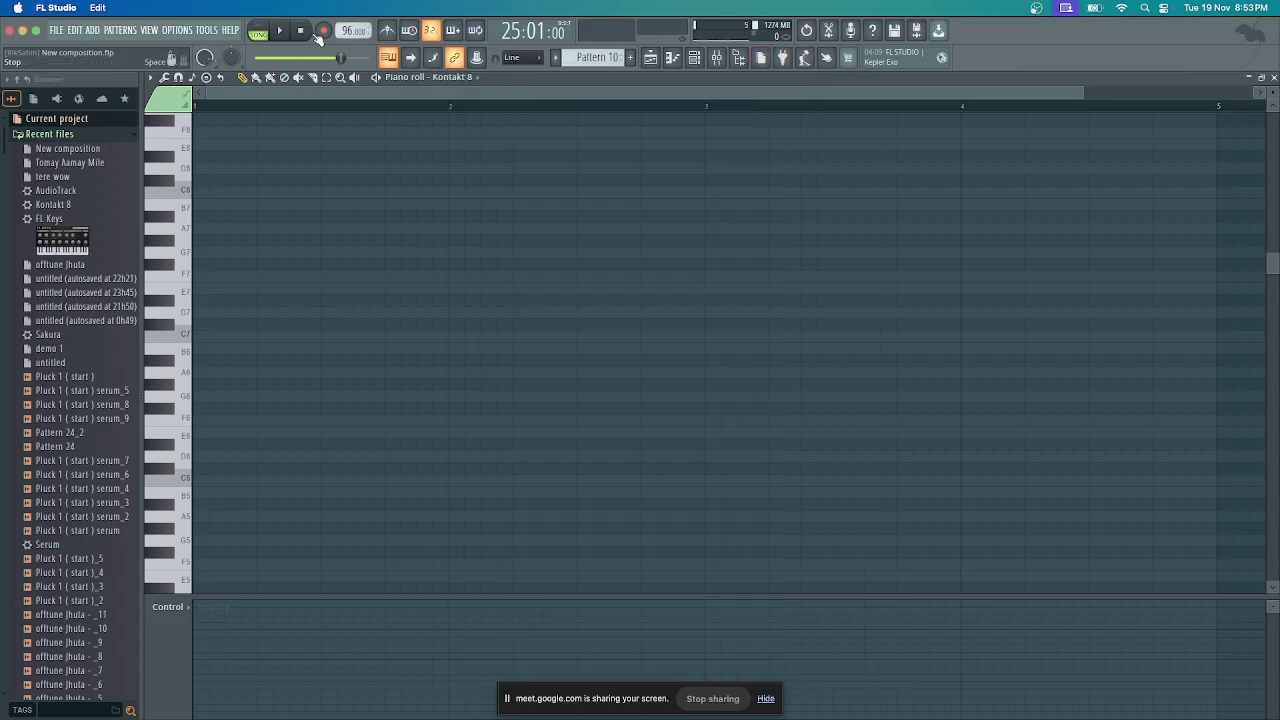
Prepare Pattern 10 for recording: return playback to the start, enable the metronome, switch to pattern mode and arm recording
{"action": "left_click", "coordinate": [313, 35]}
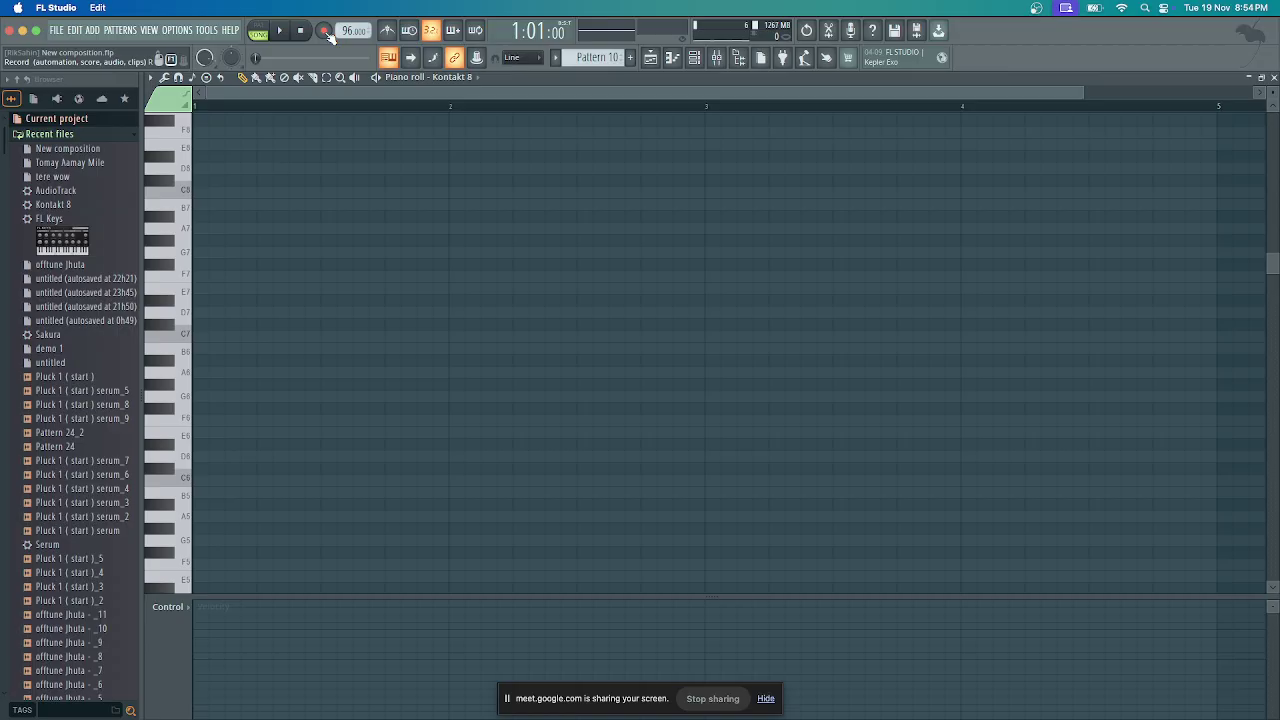
{"action": "left_click", "coordinate": [324, 31]}
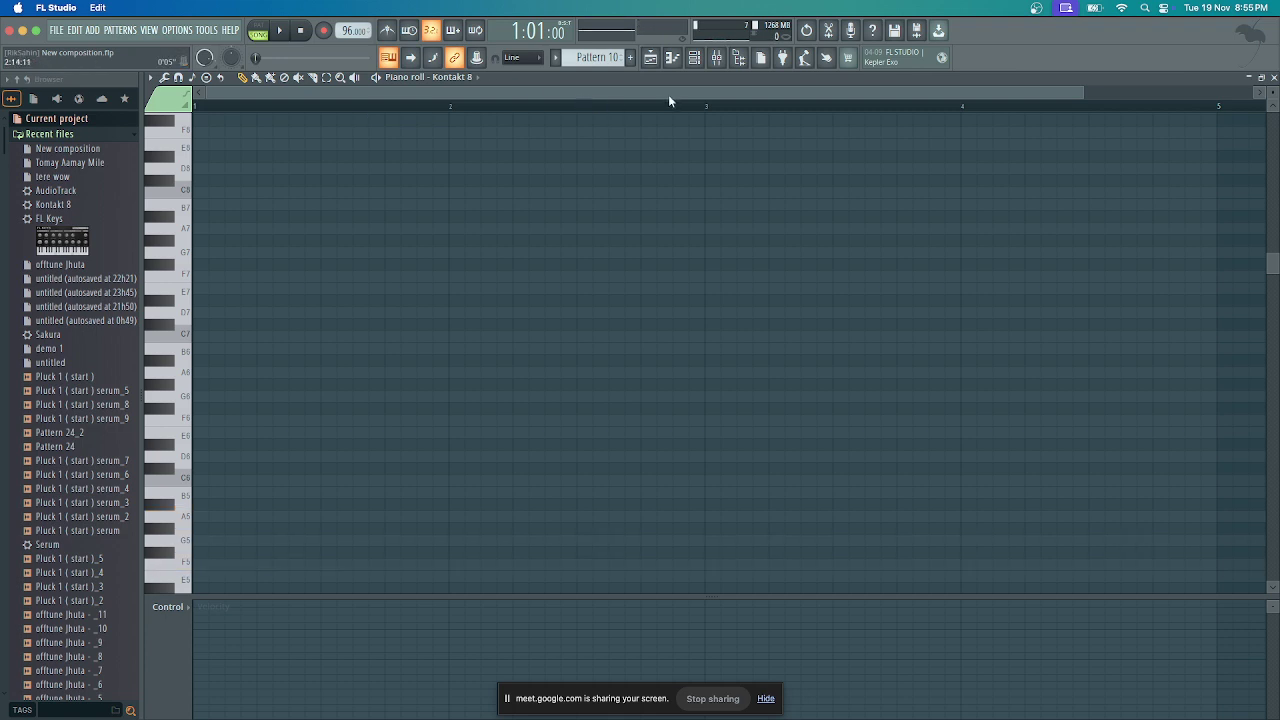
{"action": "left_click", "coordinate": [694, 57]}
{"action": "left_click", "coordinate": [694, 57]}
{"action": "scroll", "coordinate": [431, 329], "scroll_direction": "down", "scroll_amount": 5}
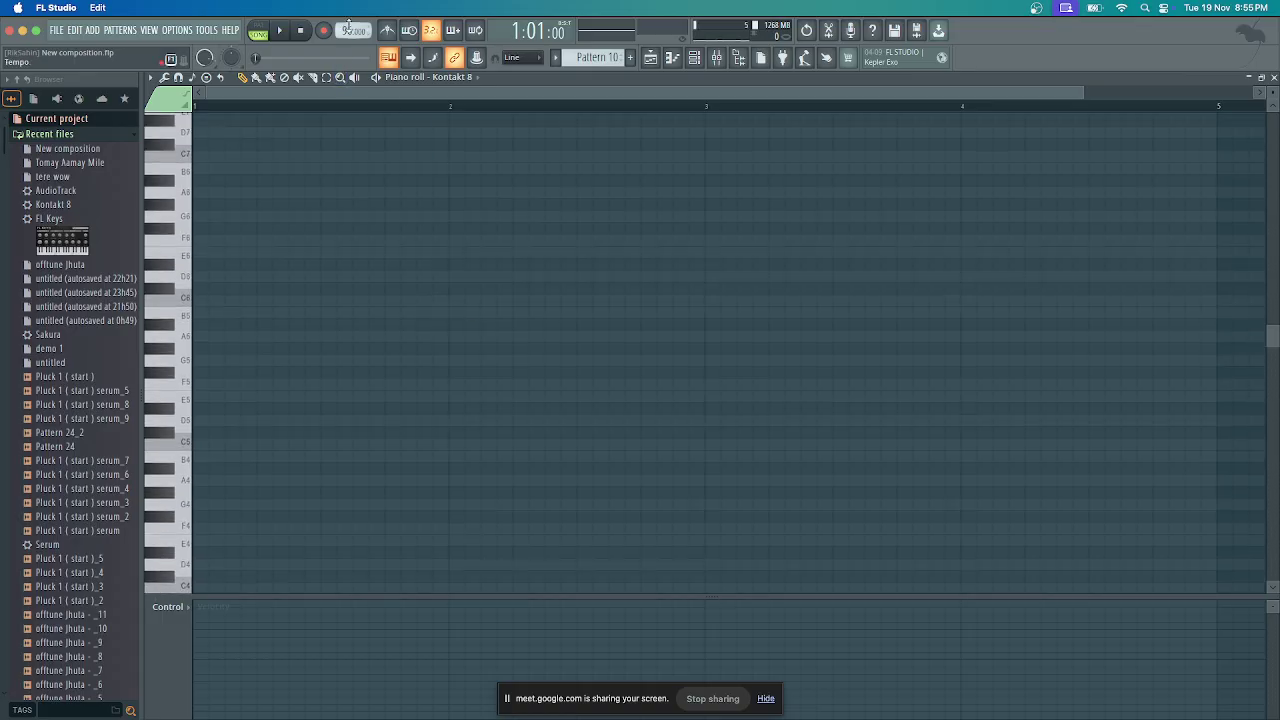
{"action": "left_click", "coordinate": [386, 30]}
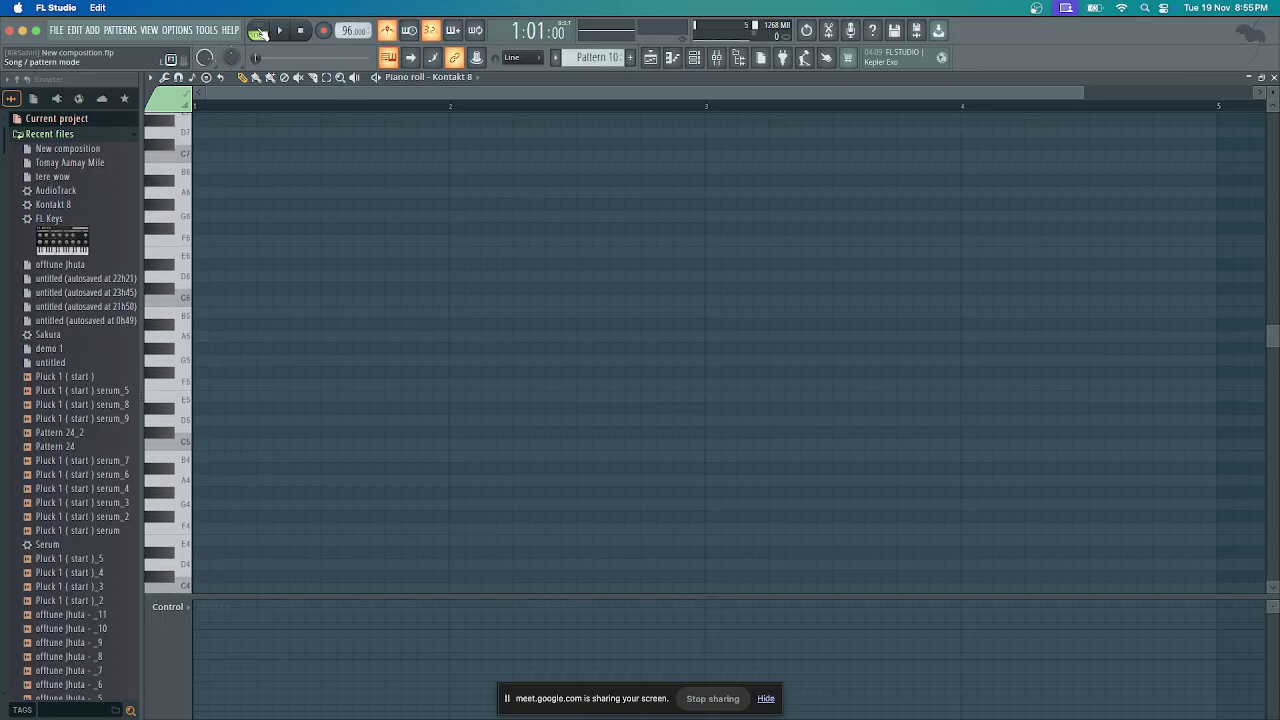
{"action": "left_click", "coordinate": [261, 31]}
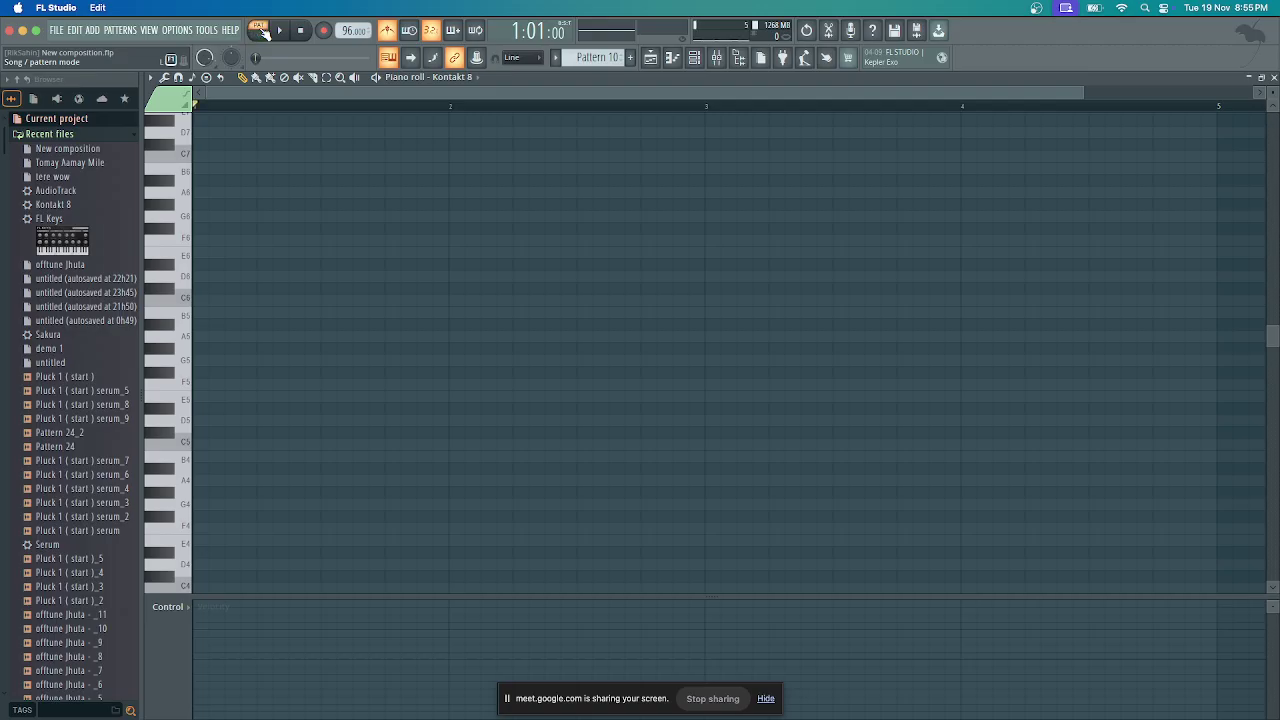
{"action": "left_click", "coordinate": [328, 31]}
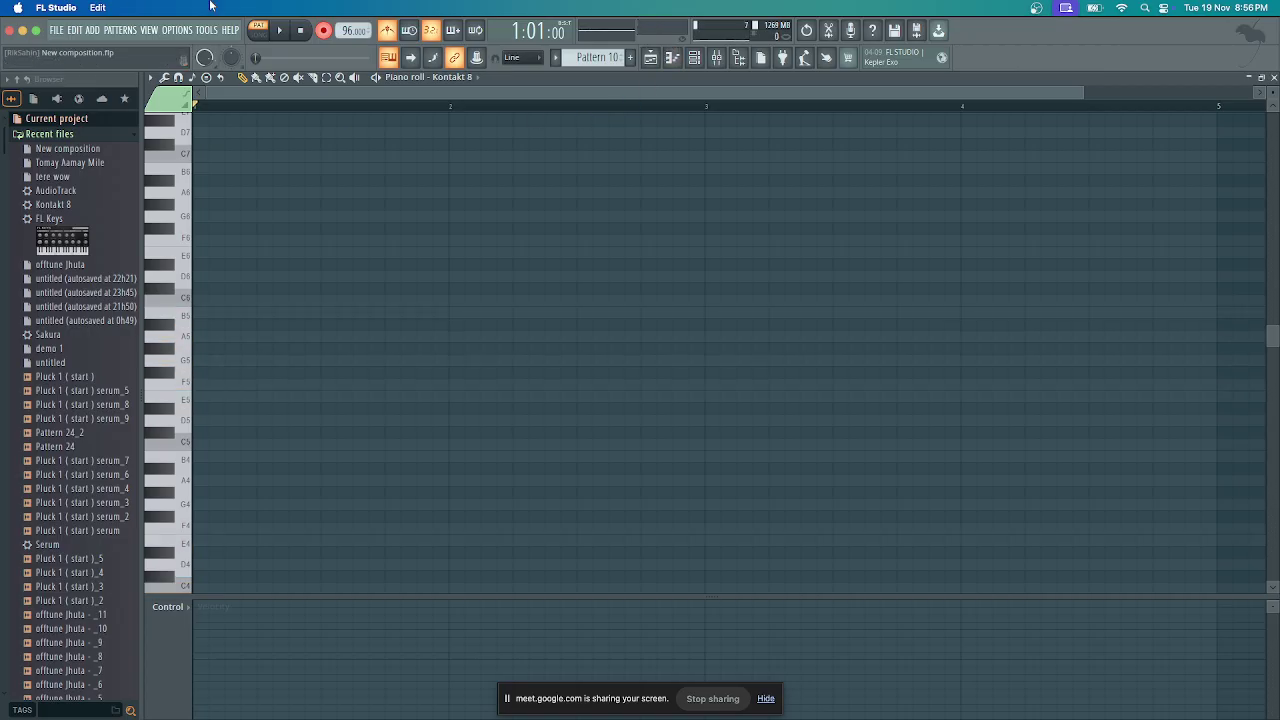
Record a short test C6 note into Pattern 10 with the precount and undo it
{"action": "left_click", "coordinate": [280, 33]}
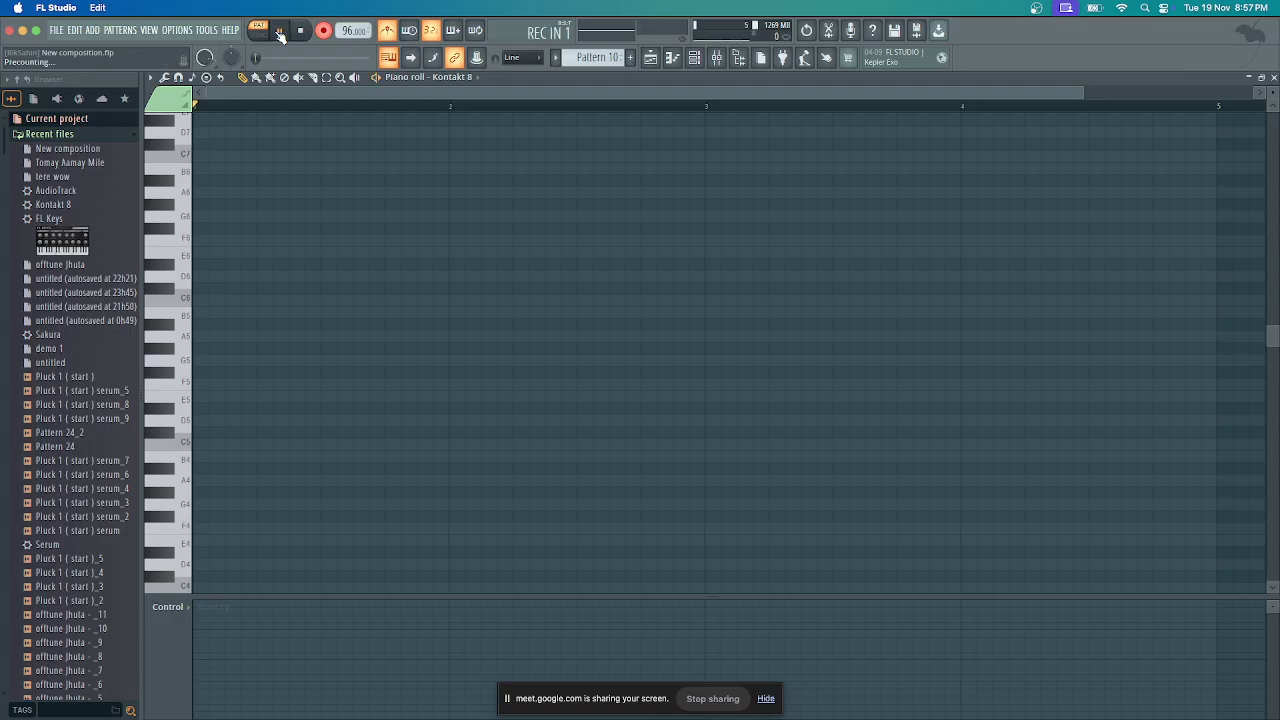
{"action": "left_click", "coordinate": [280, 33]}
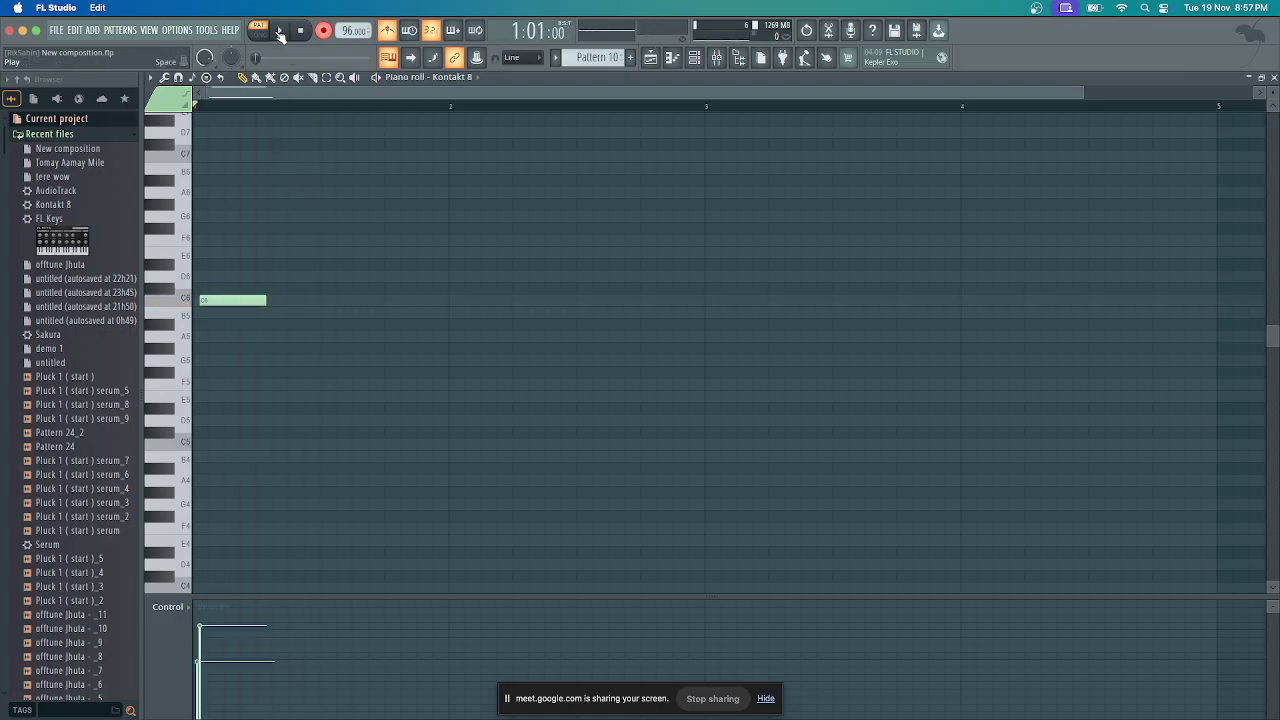
{"action": "key", "text": "super+z"}
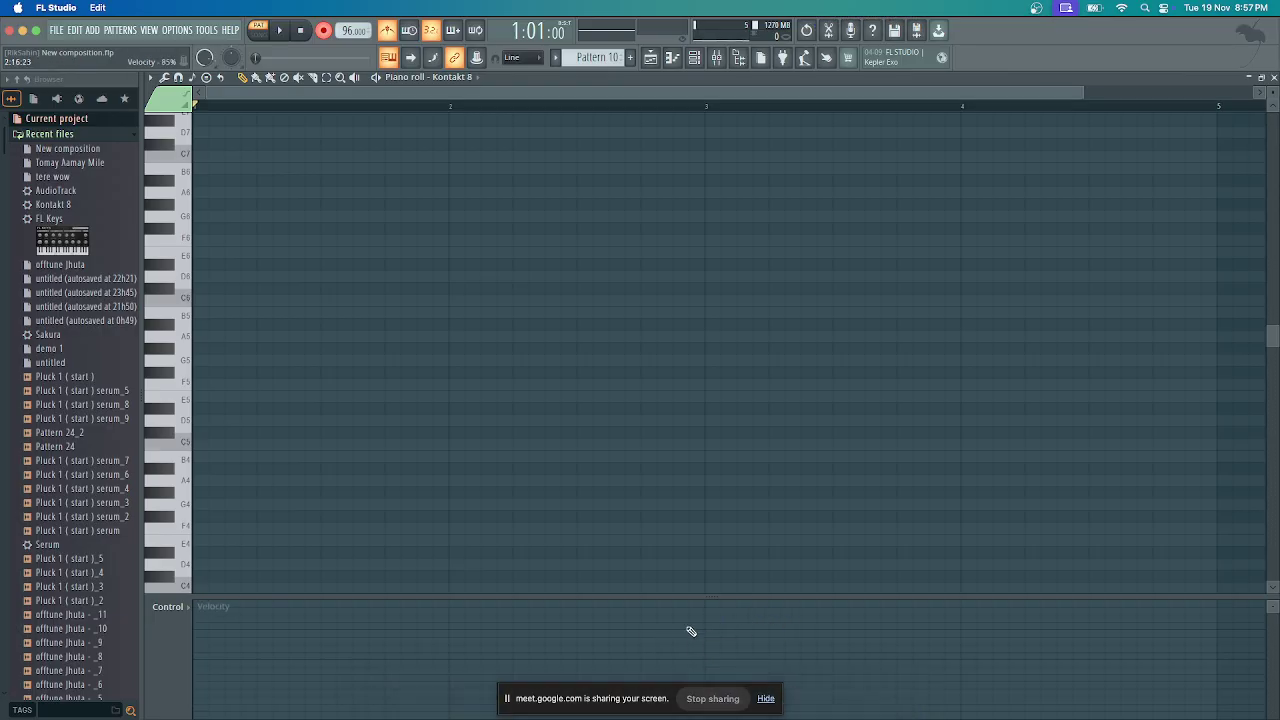
Switch to Google Meet in Chrome, admit the waiting participant and return to FL Studio
{"action": "left_click", "coordinate": [570, 690]}
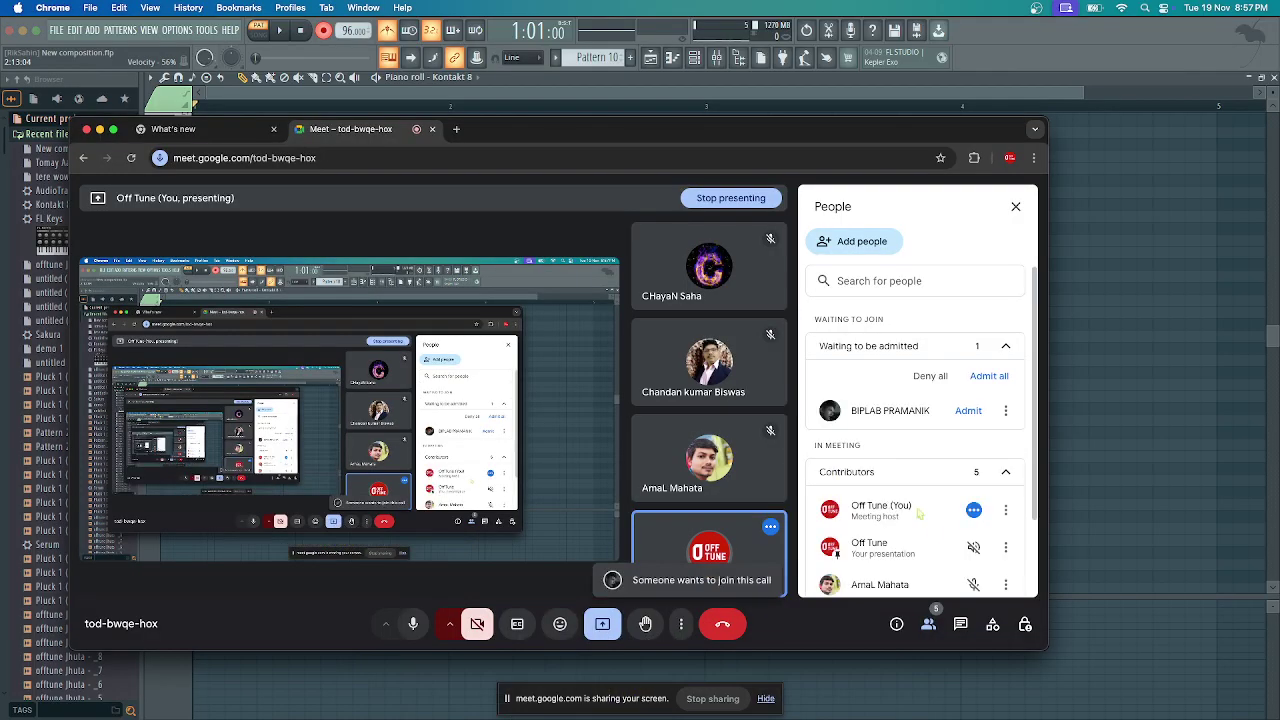
{"action": "left_click", "coordinate": [968, 410]}
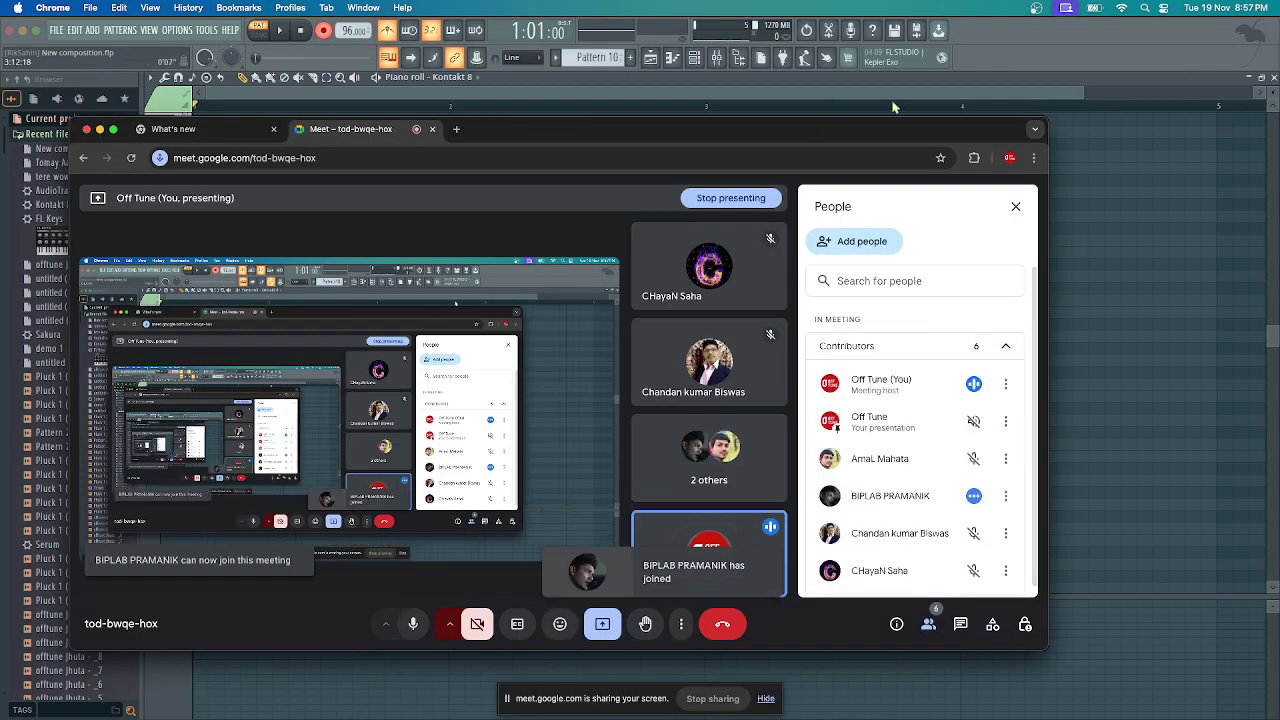
{"action": "left_click", "coordinate": [894, 107]}
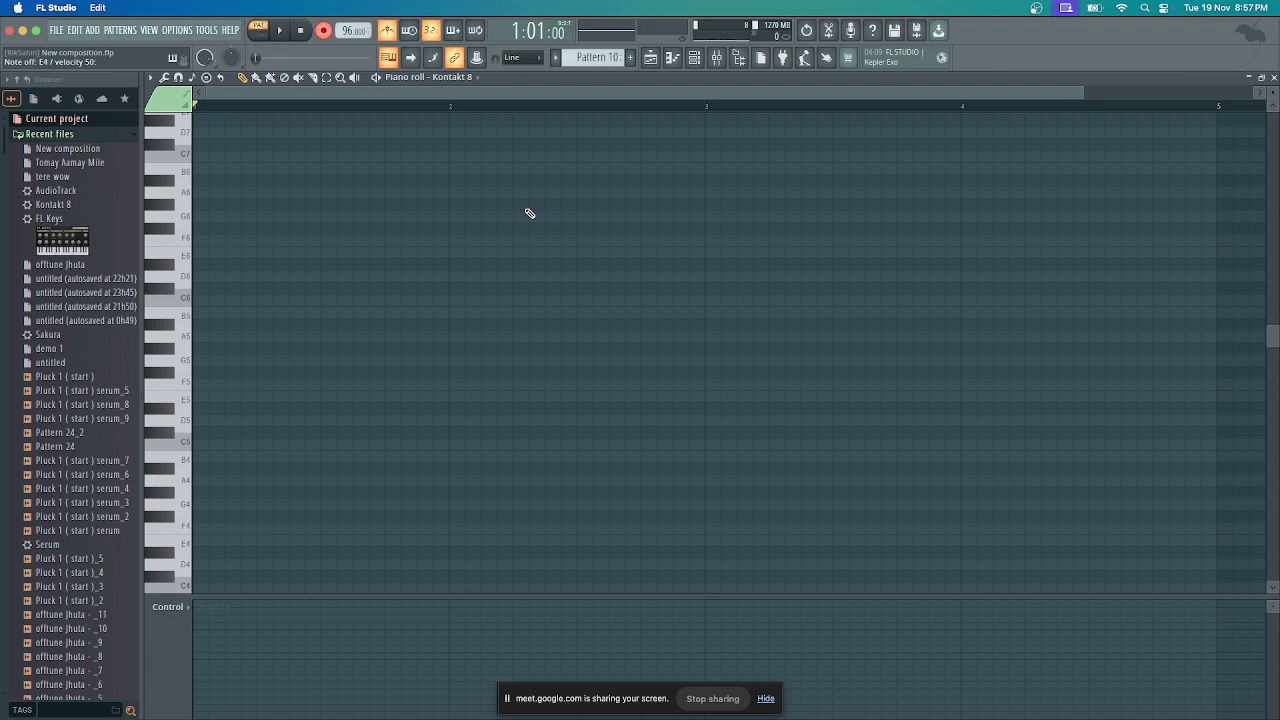
Try recording into Pattern 10 again, undo the recorded C6 note, and run one more take before stopping
{"action": "key", "text": "space"}
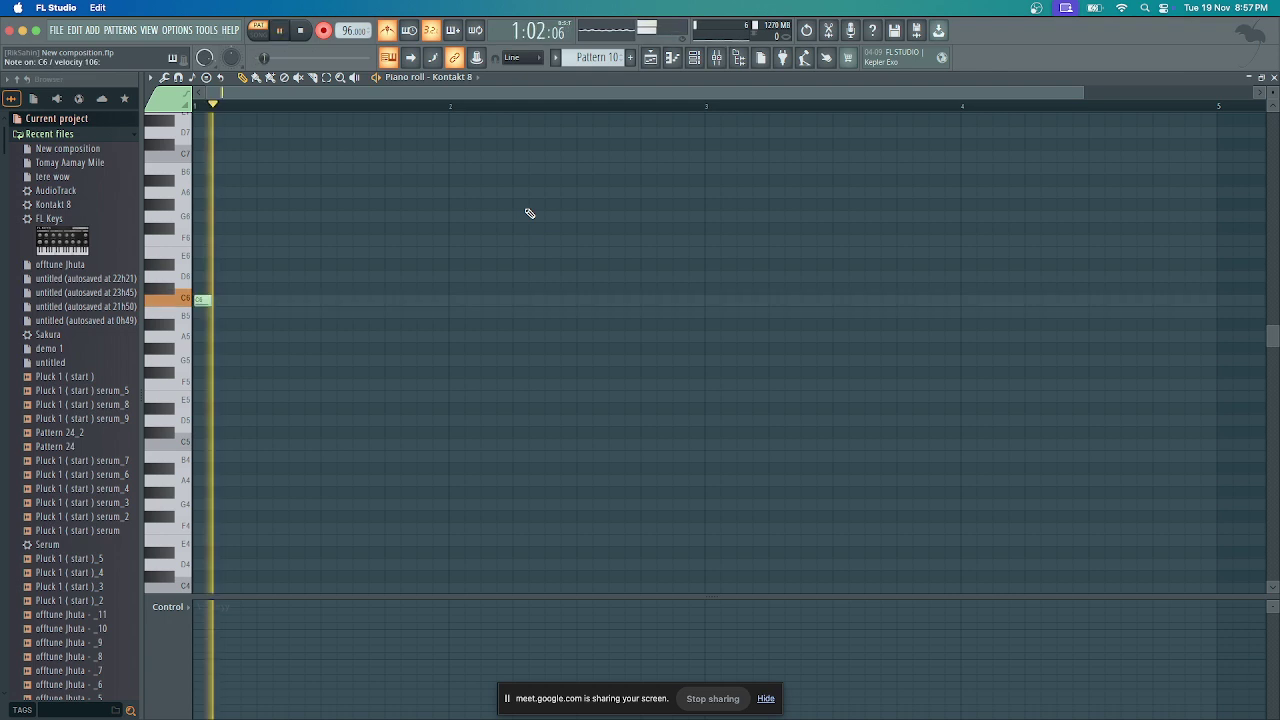
{"action": "key", "text": "space"}
{"action": "key", "text": "super+z"}
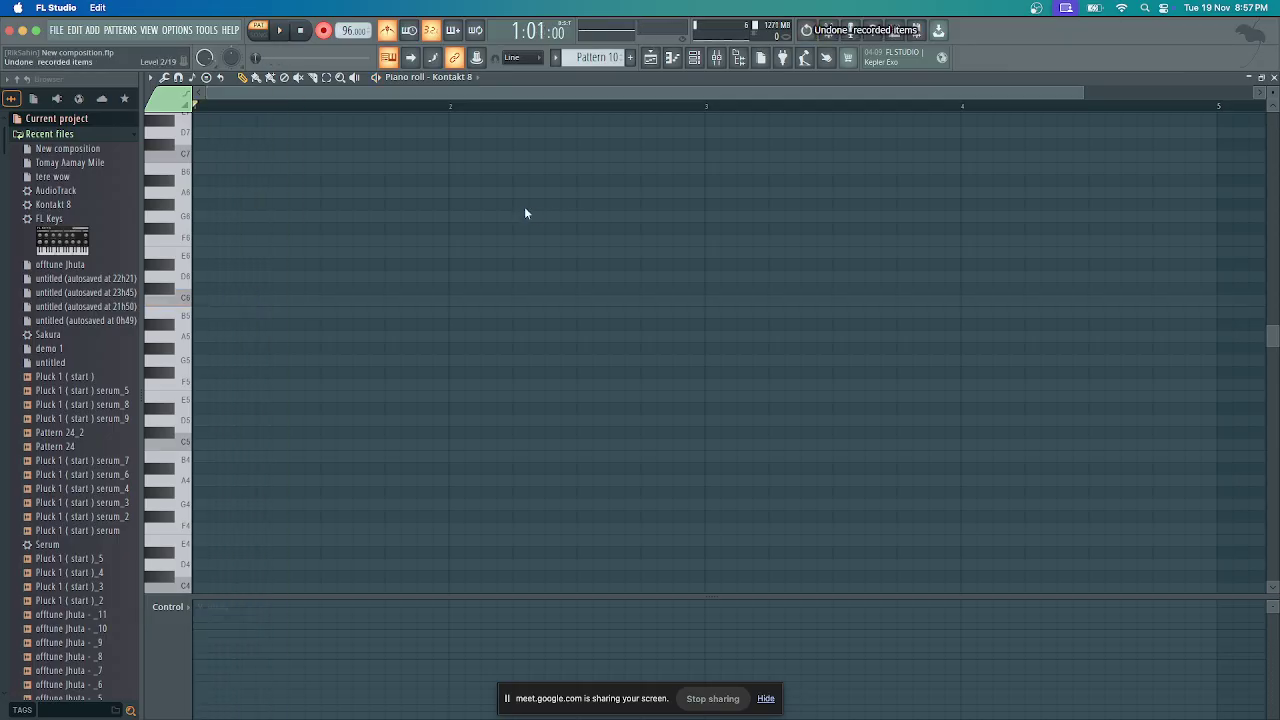
{"action": "key", "text": "space"}
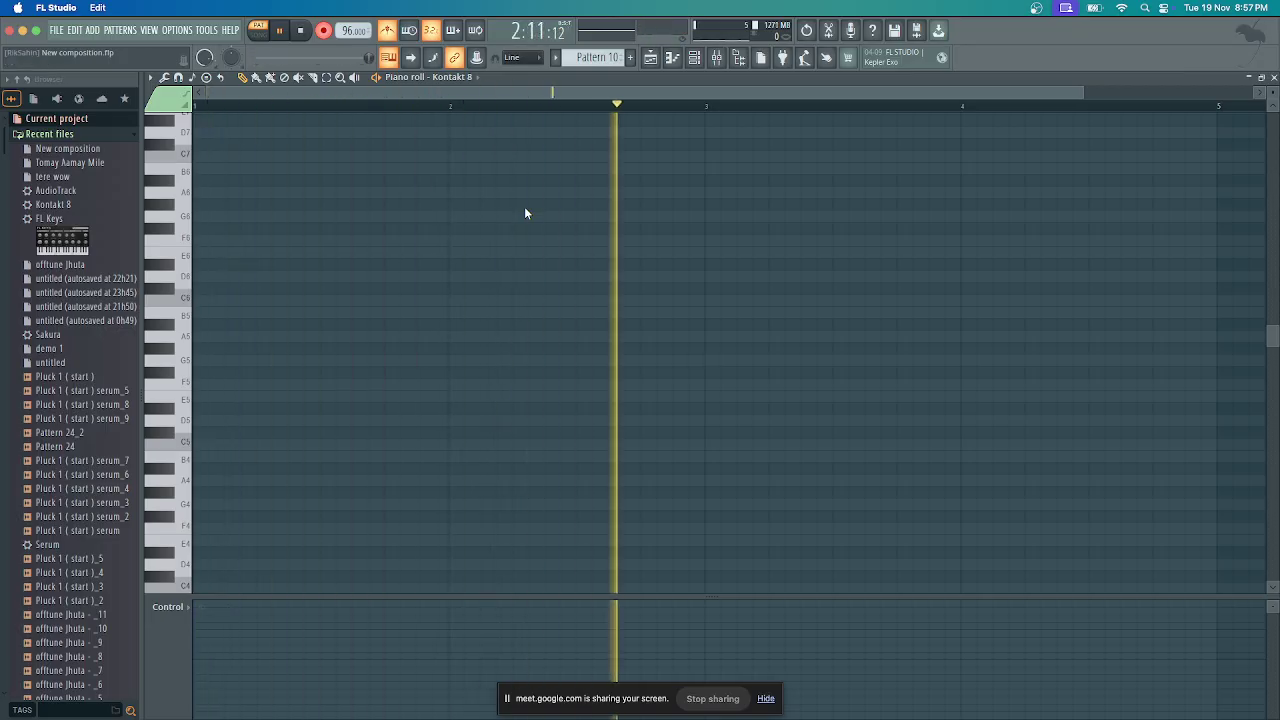
{"action": "key", "text": "space"}
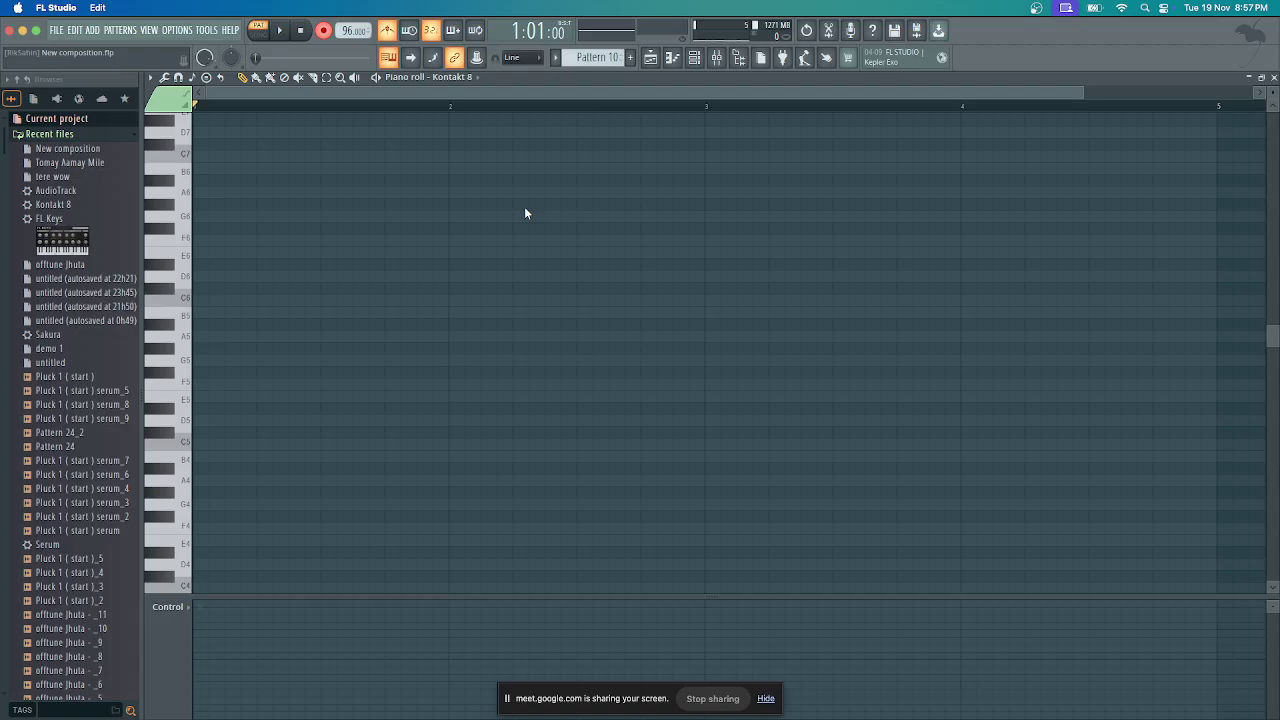
Place a four-bar Pattern 10 clip on Track 6 of the playlist, starting at bar 25
{"action": "left_click", "coordinate": [650, 57]}
{"action": "left_click", "coordinate": [609, 250]}
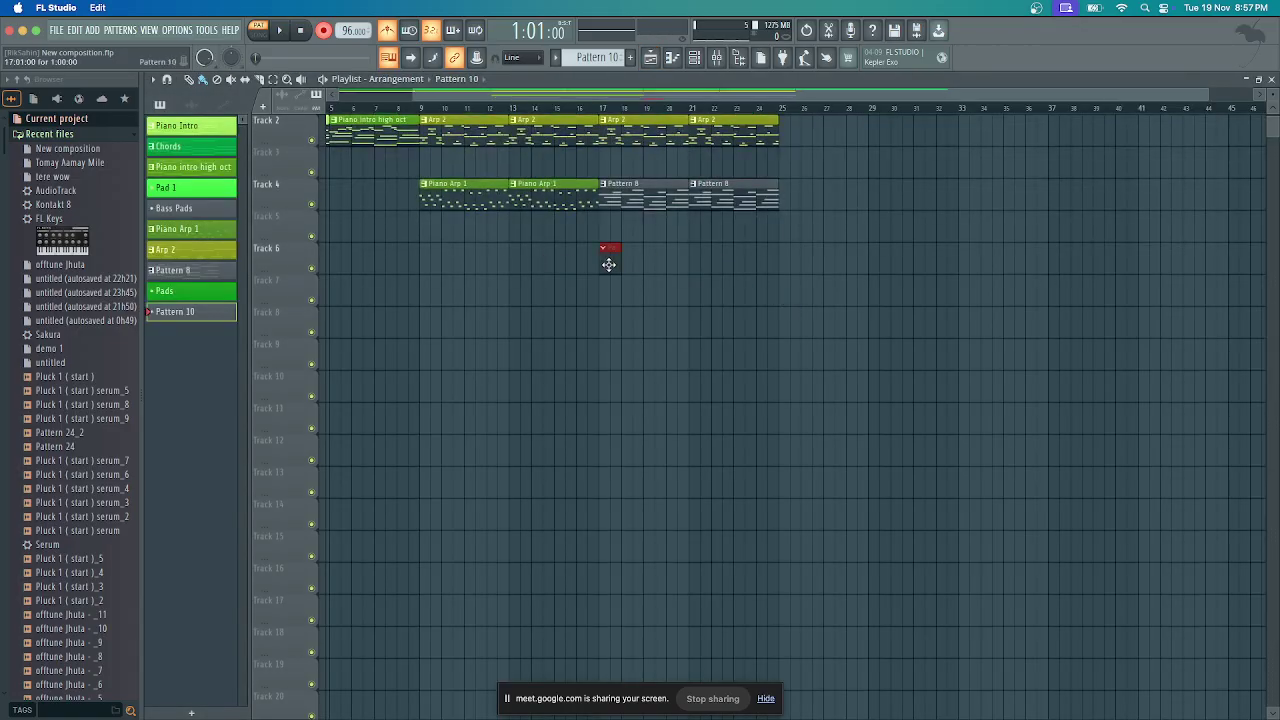
{"action": "left_click_drag", "start_coordinate": [626, 247], "coordinate": [837, 234]}
{"action": "scroll", "coordinate": [818, 231], "scroll_direction": "up", "scroll_amount": 1}
{"action": "scroll", "coordinate": [818, 231], "scroll_direction": "up", "scroll_amount": 1}
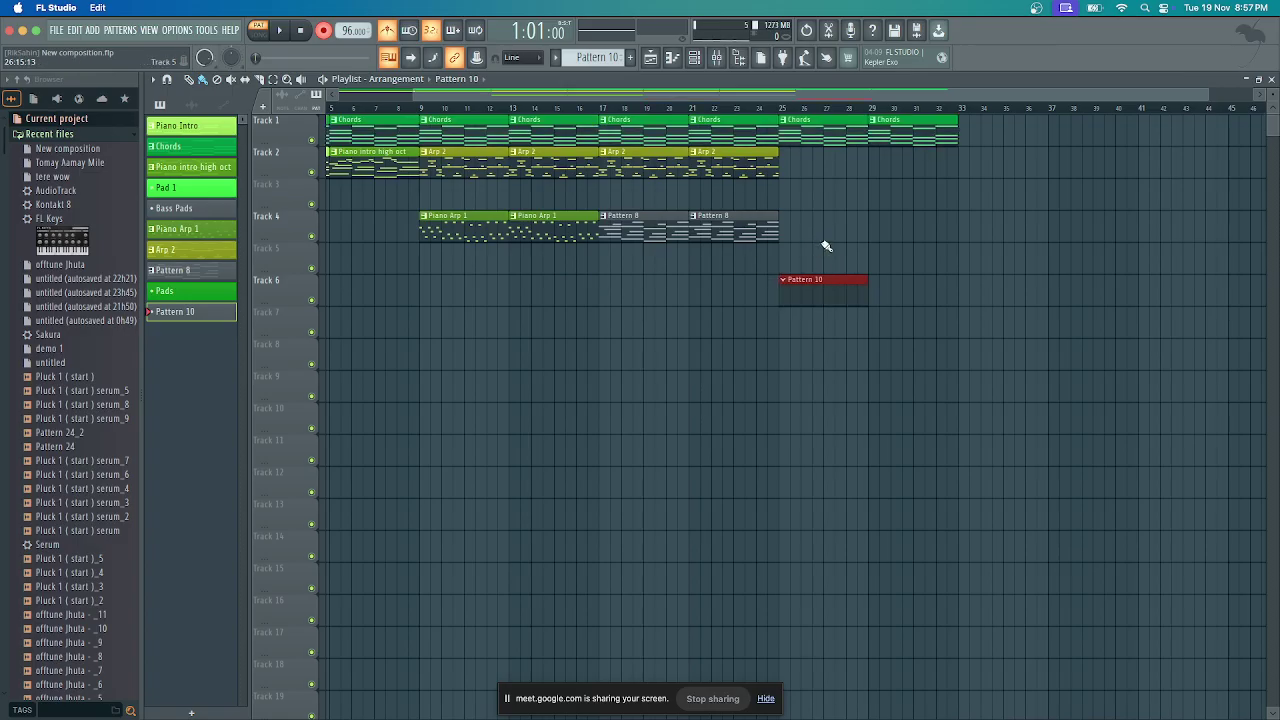
Rehearse the part with playback from bar 24 and try a short recording take into Pattern 10
{"action": "left_click", "coordinate": [762, 107]}
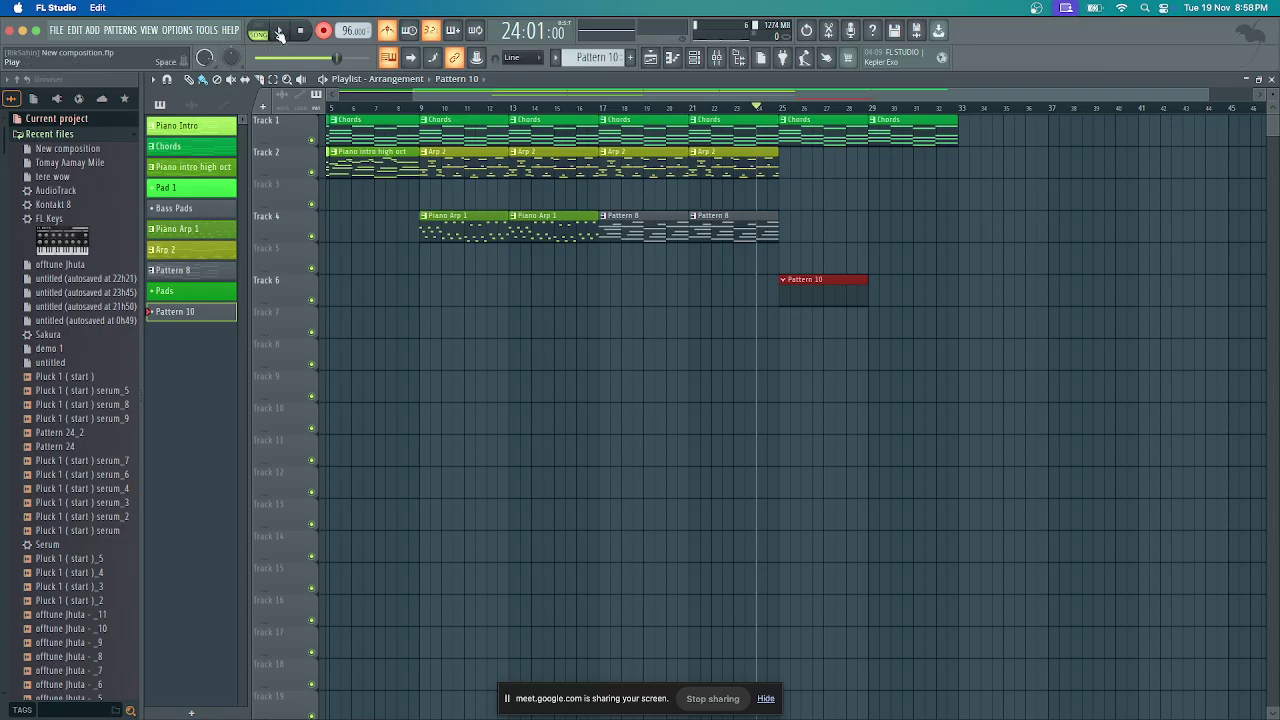
{"action": "left_click", "coordinate": [281, 31]}
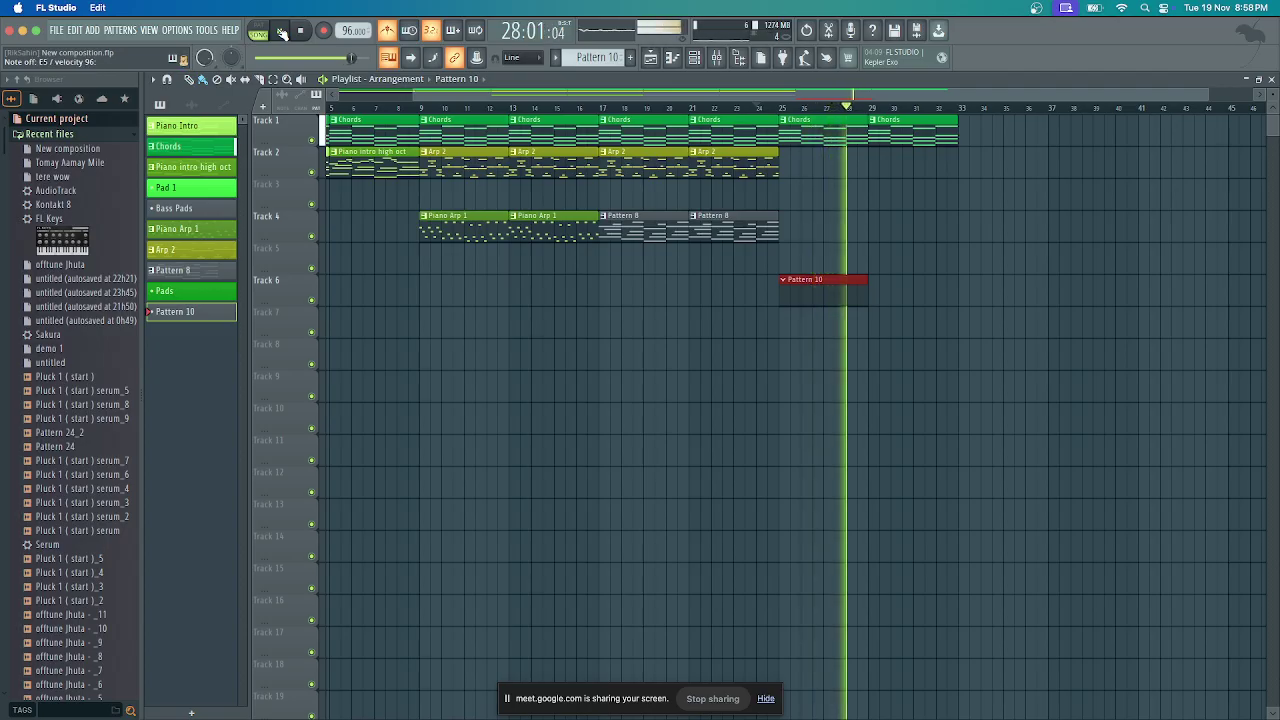
{"action": "left_click", "coordinate": [282, 32]}
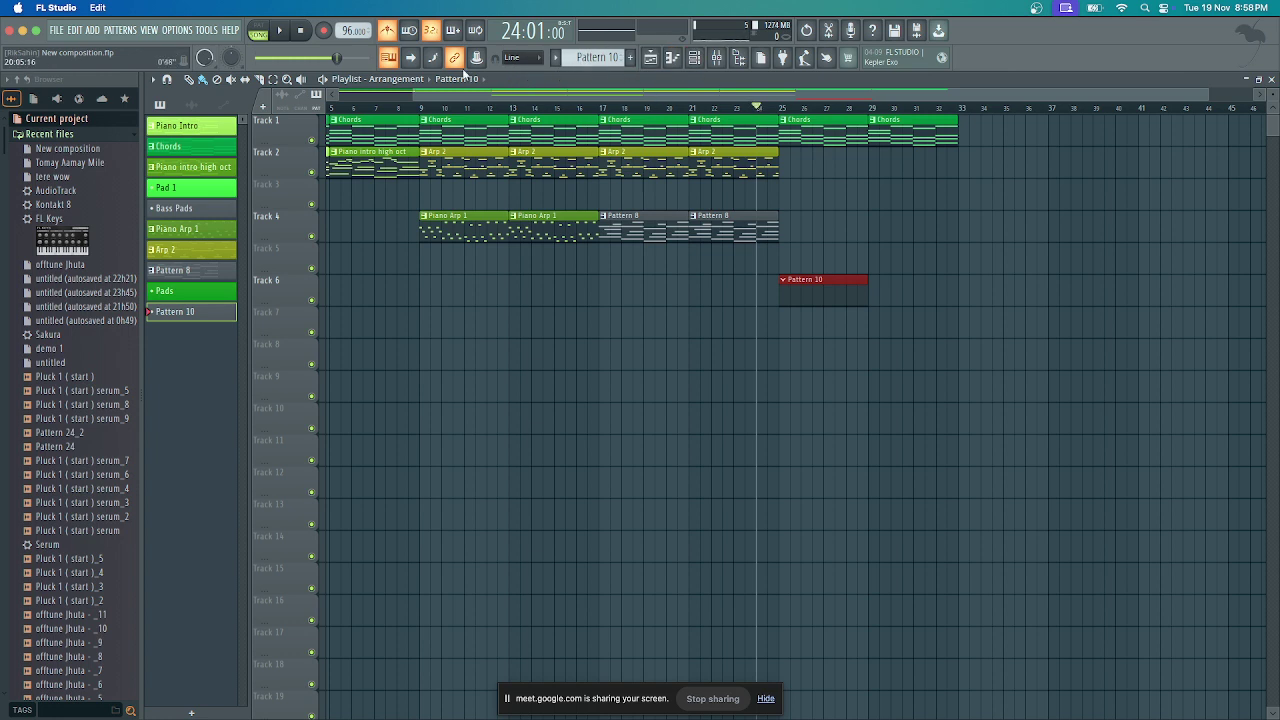
{"action": "left_click", "coordinate": [281, 31]}
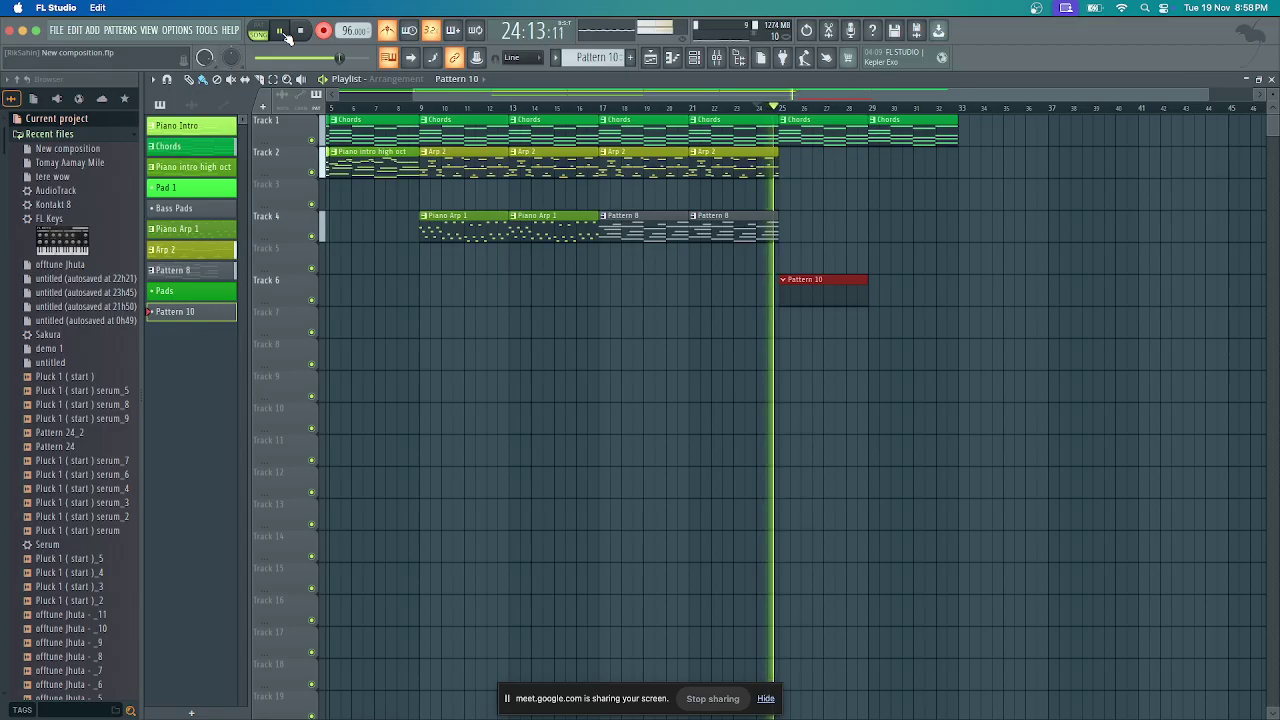
{"action": "left_click", "coordinate": [283, 32]}
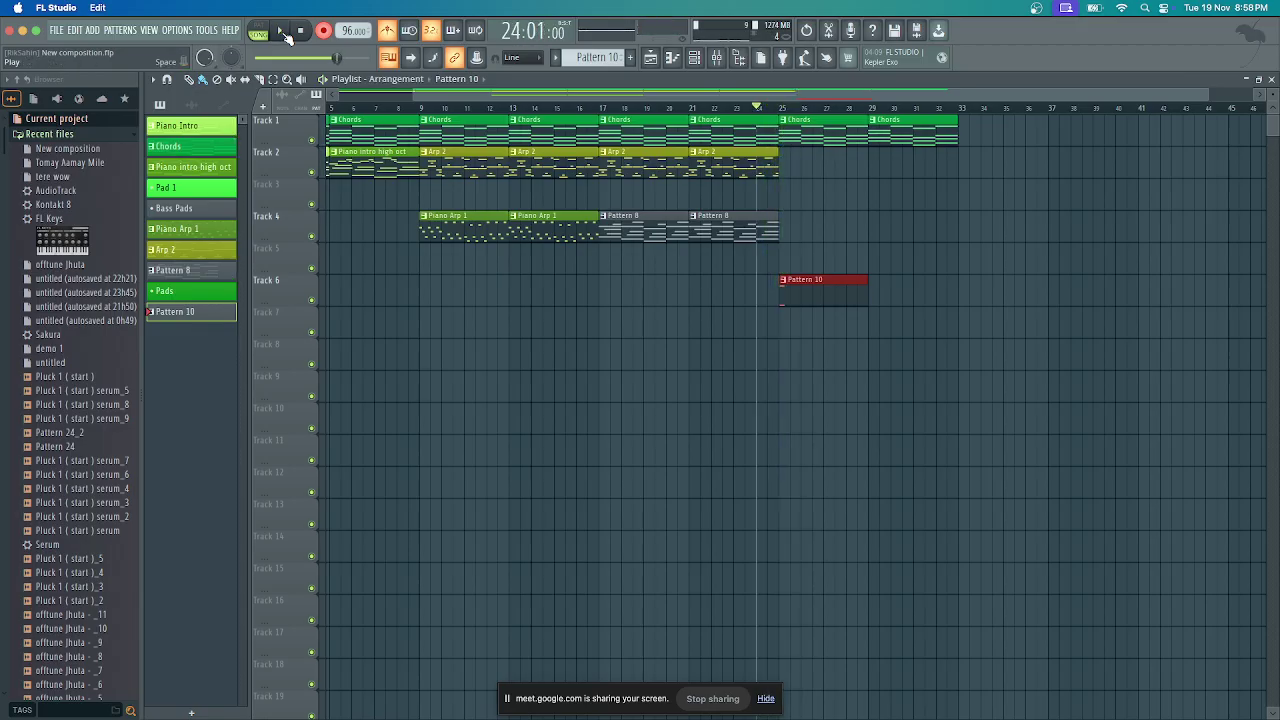
Record the melody into Pattern 10 with playback starting at bar 21, and open the clip's notes in the piano roll
{"action": "left_click", "coordinate": [690, 109]}
{"action": "key", "text": "space"}
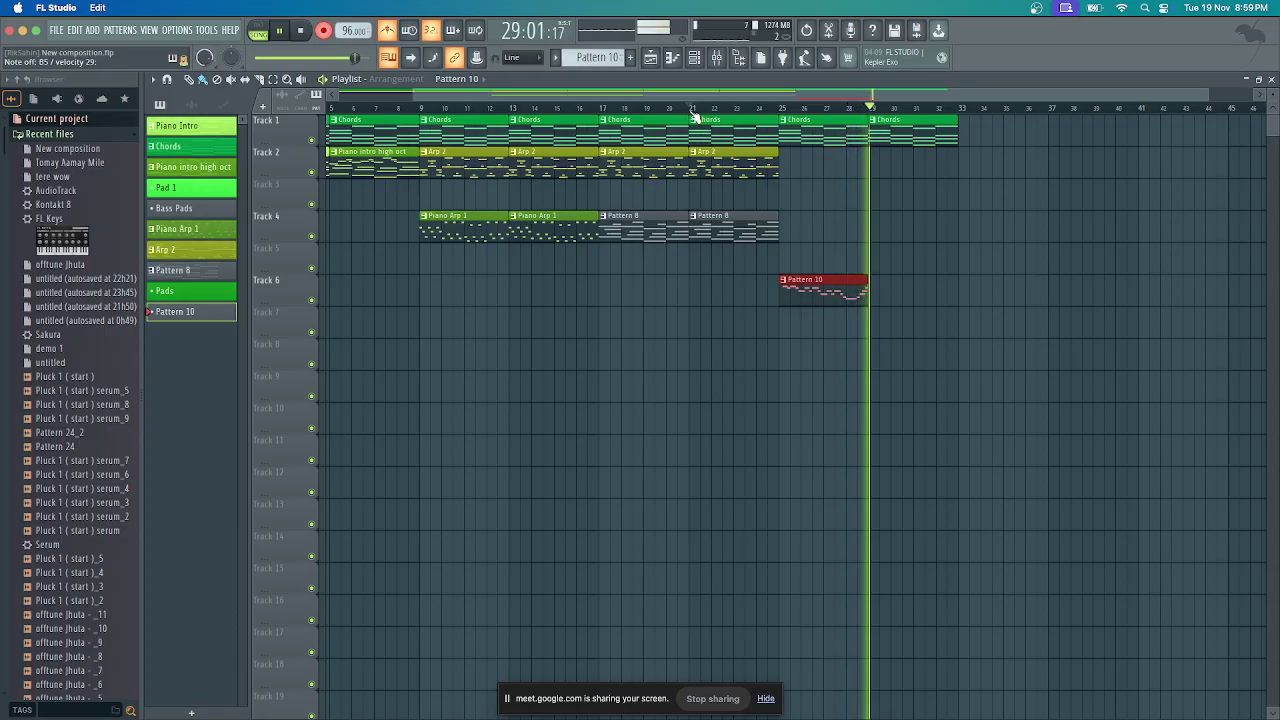
{"action": "key", "text": "space"}
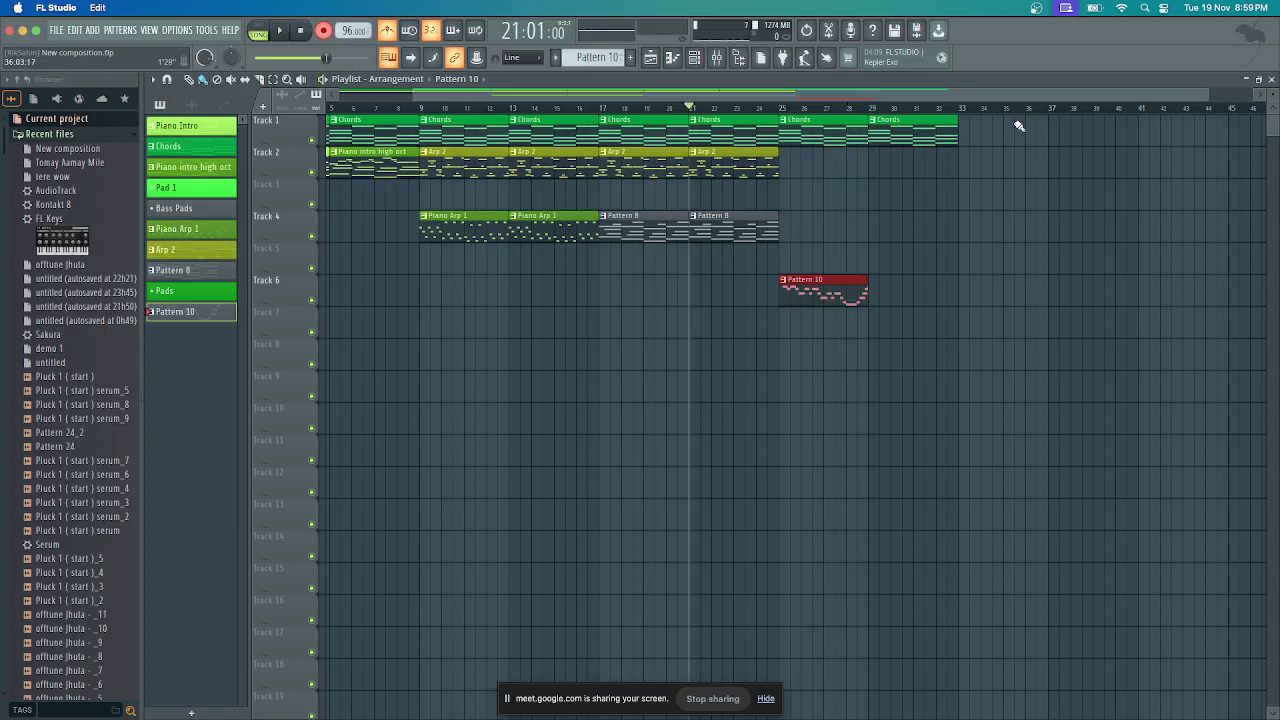
{"action": "double_click", "coordinate": [791, 287]}
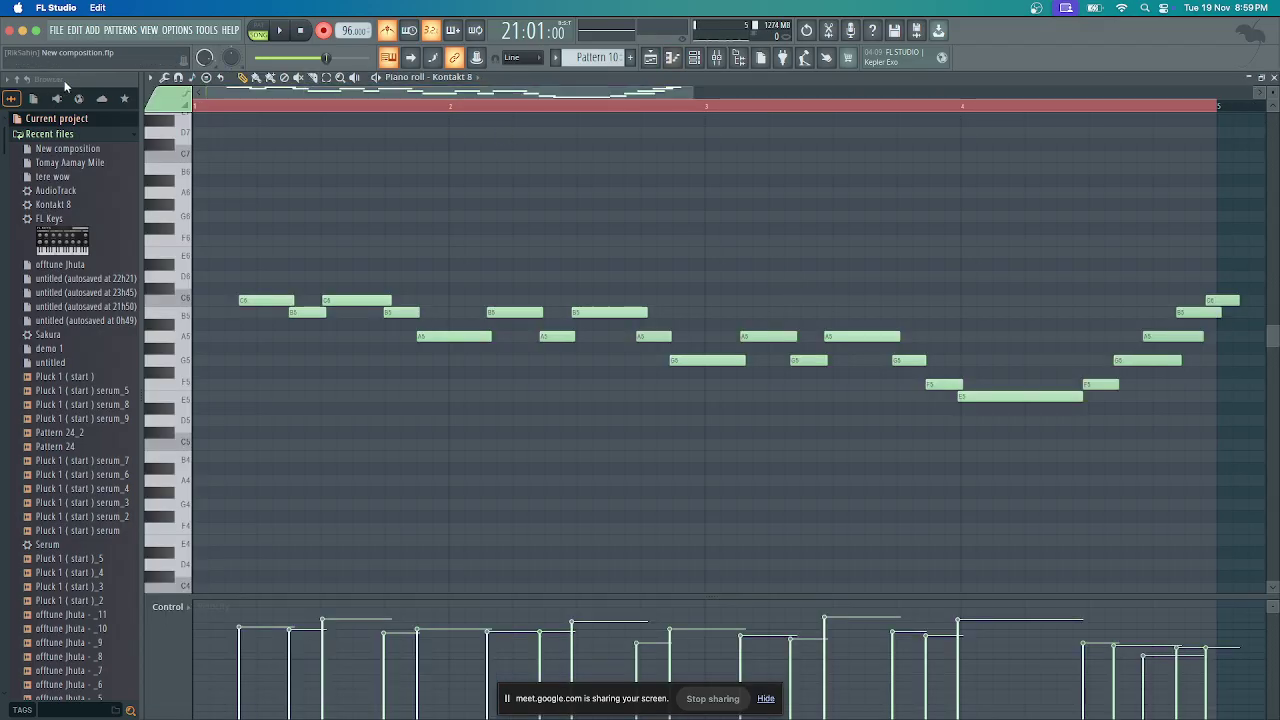
{"action": "left_click", "coordinate": [150, 79]}
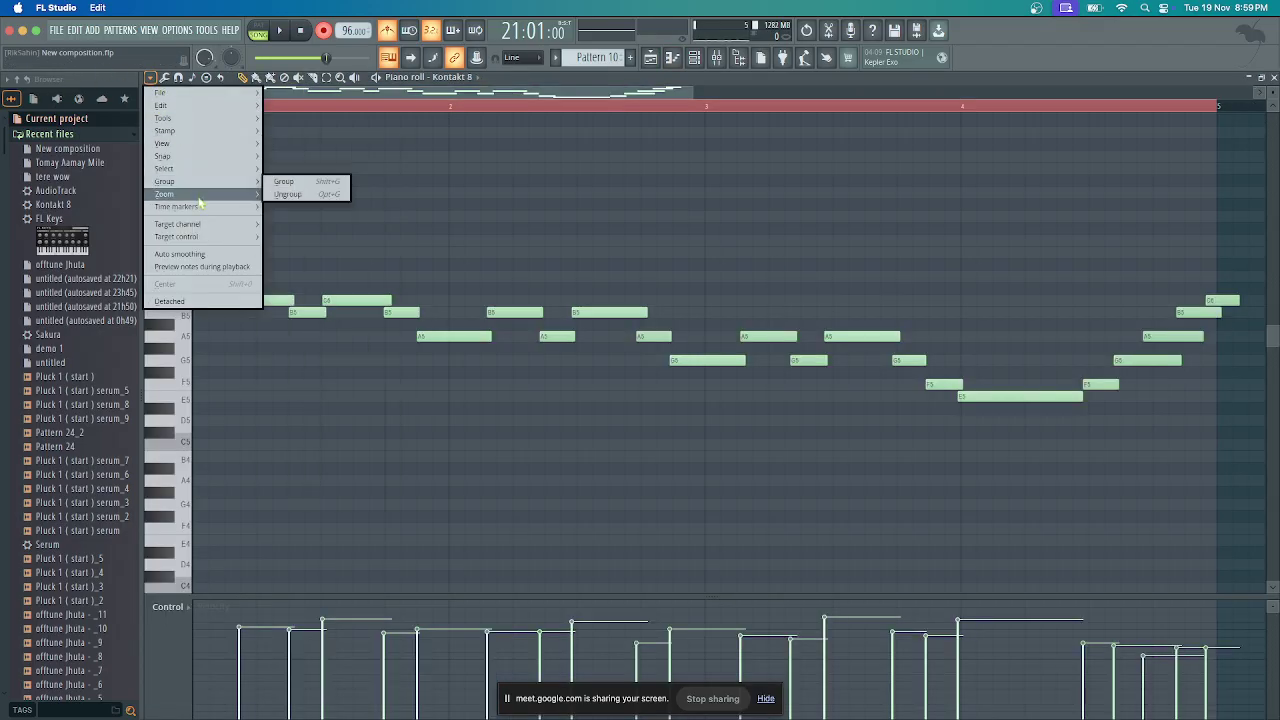
{"action": "left_click", "coordinate": [165, 79]}
{"action": "left_click", "coordinate": [165, 79]}
{"action": "left_click", "coordinate": [200, 183]}
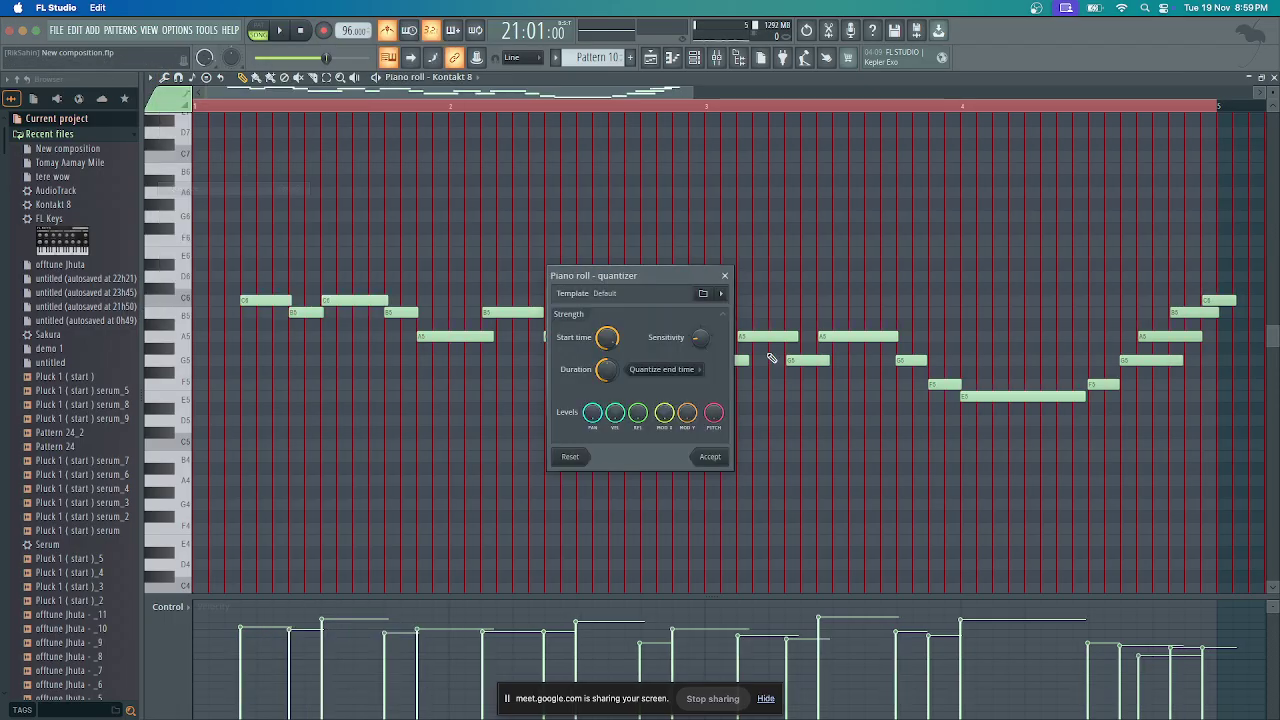
{"action": "left_click", "coordinate": [724, 275]}
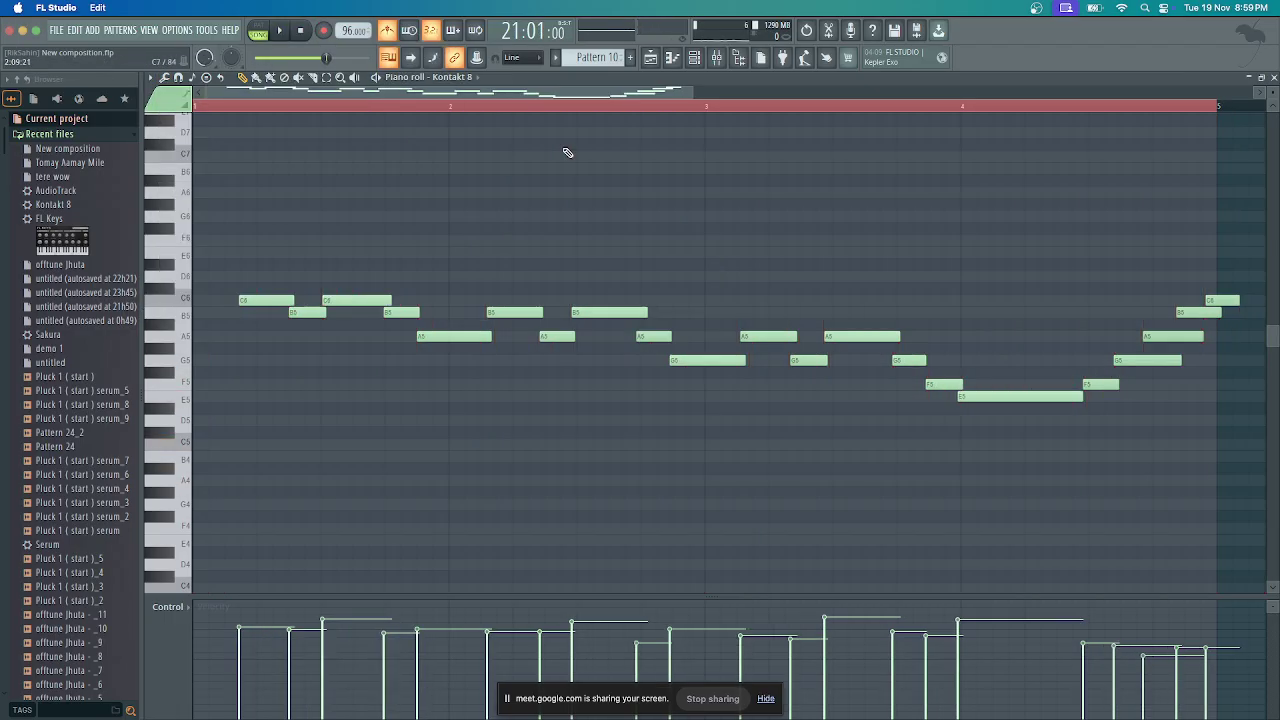
Quantize Pattern 10's recorded notes with a reduced start time strength while the song plays
{"action": "key", "text": "space"}
{"action": "left_click", "coordinate": [165, 78]}
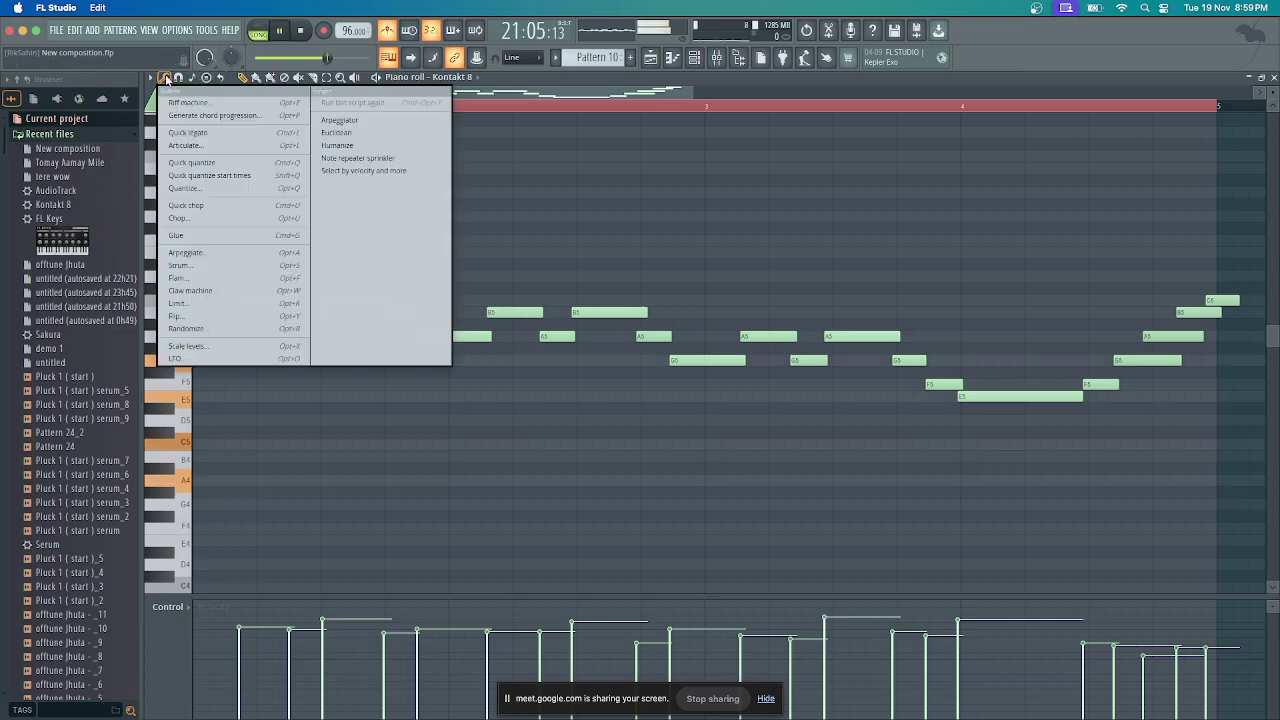
{"action": "left_click", "coordinate": [205, 188]}
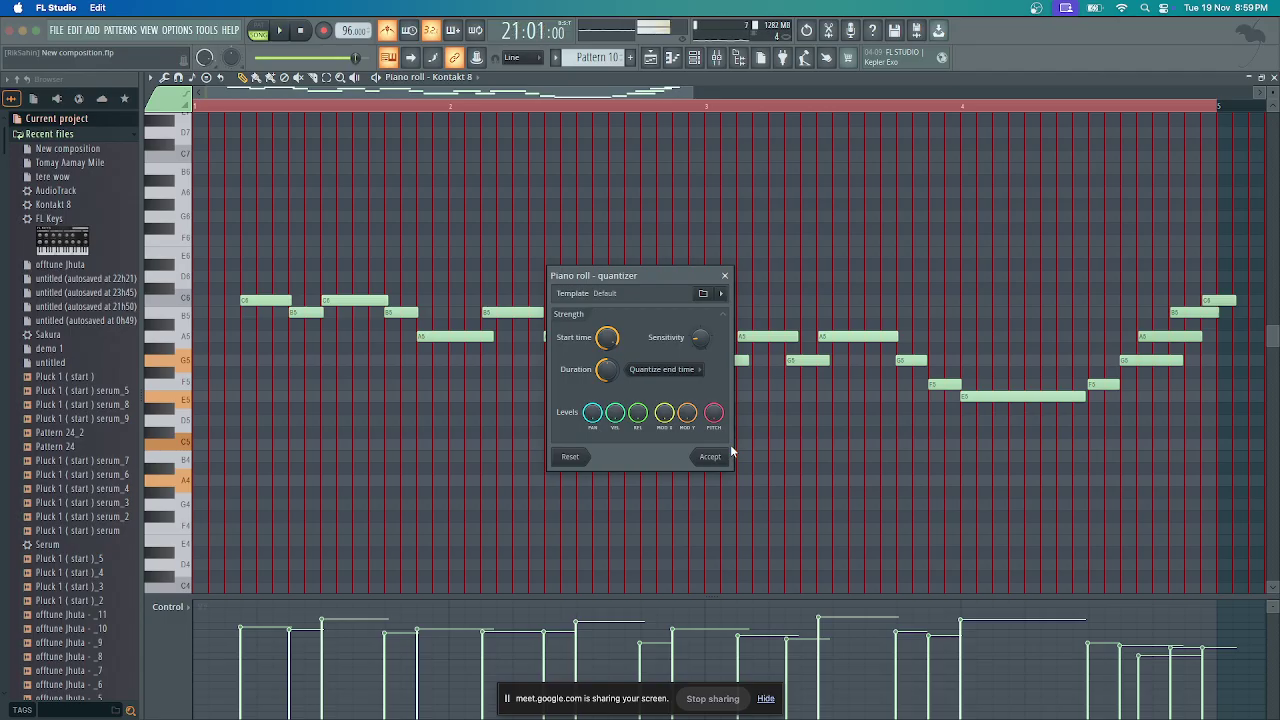
{"action": "left_click_drag", "start_coordinate": [607, 337], "coordinate": [607, 354]}
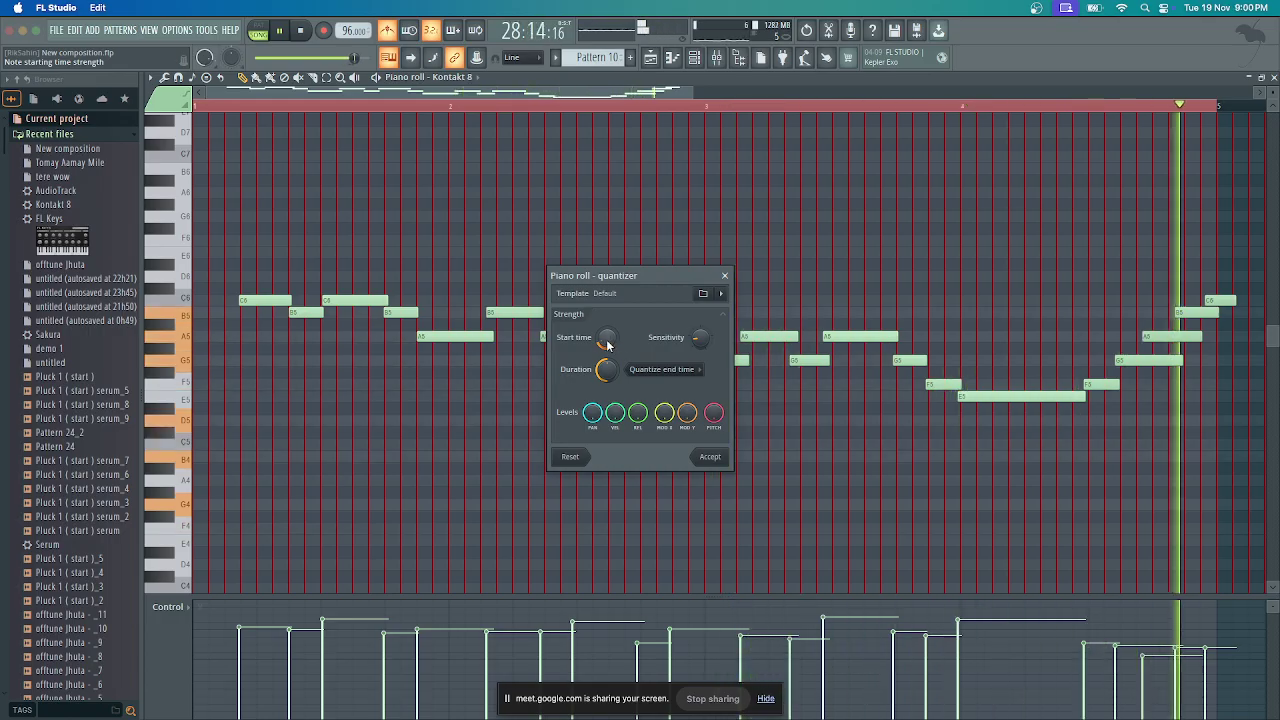
{"action": "left_click", "coordinate": [710, 456]}
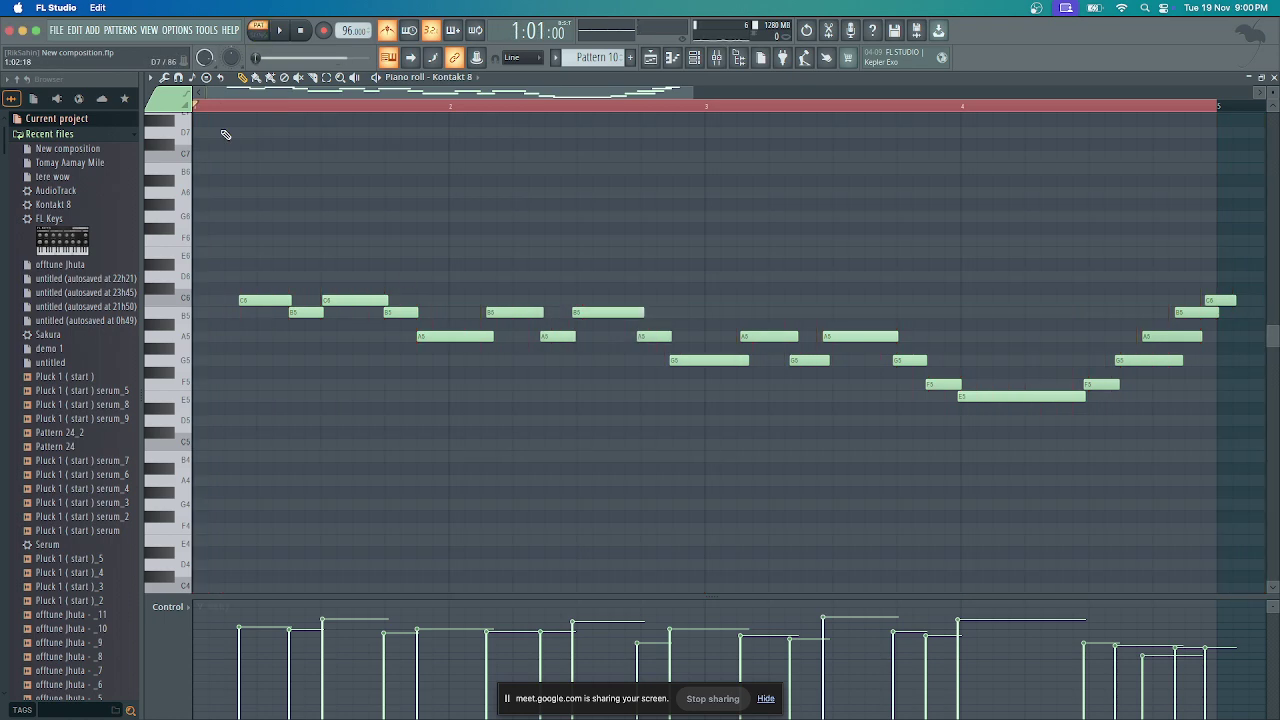
Examine the timing of Pattern 10's first notes up close and review the audio device and buffer length settings
{"action": "scroll", "coordinate": [248, 260], "scroll_direction": "up", "scroll_amount": 5, "text": "ctrl"}
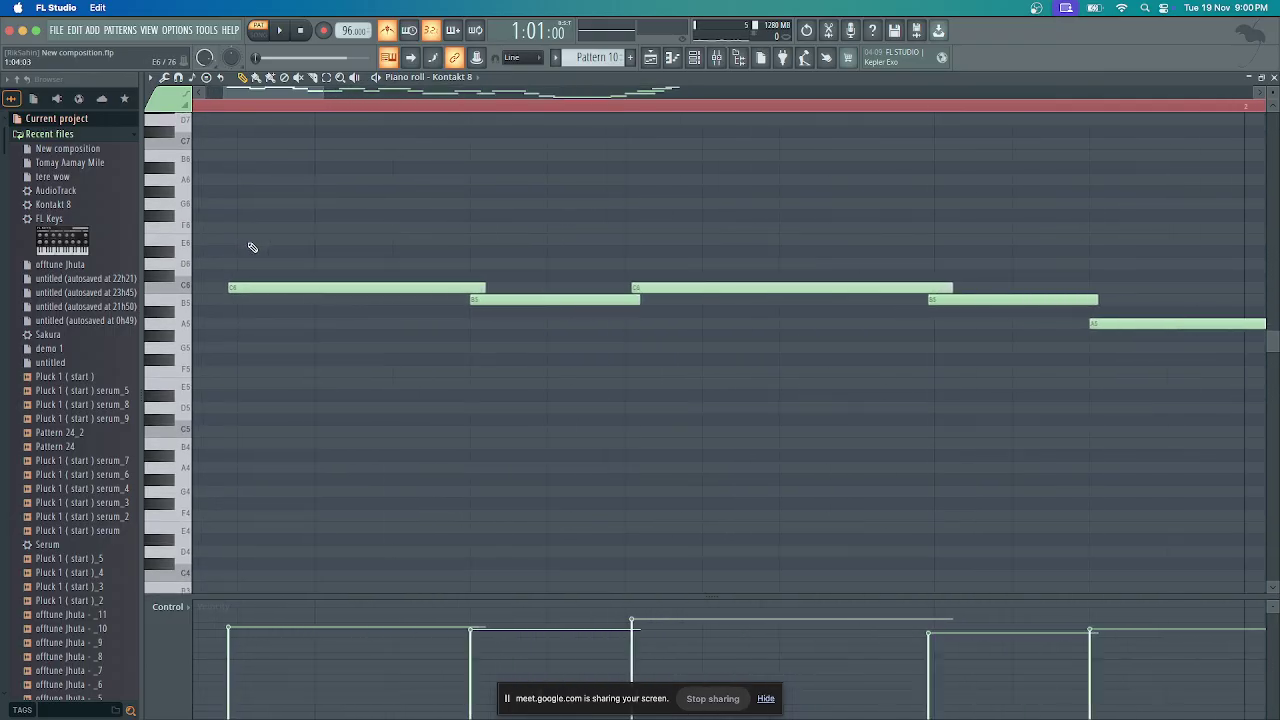
{"action": "scroll", "coordinate": [246, 243], "scroll_direction": "up", "scroll_amount": 2}
{"action": "scroll", "coordinate": [428, 361], "scroll_direction": "up", "scroll_amount": 1}
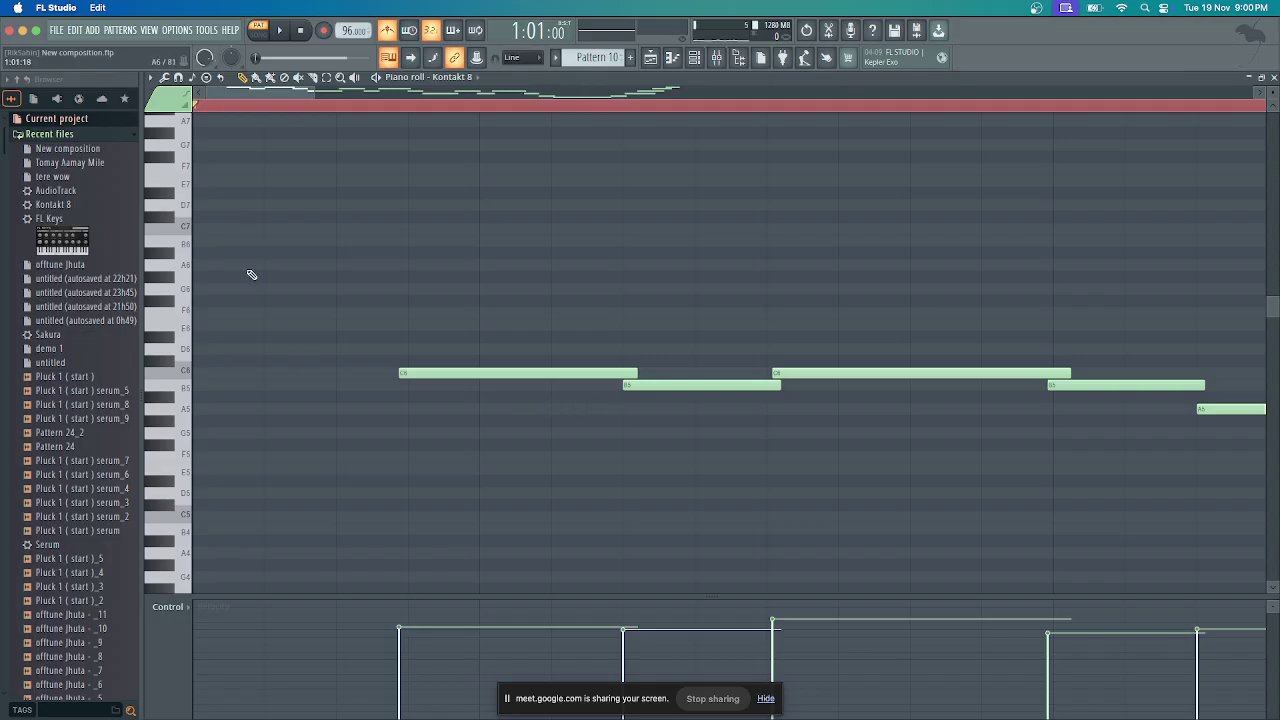
{"action": "left_click", "coordinate": [177, 30]}
{"action": "left_click", "coordinate": [192, 71]}
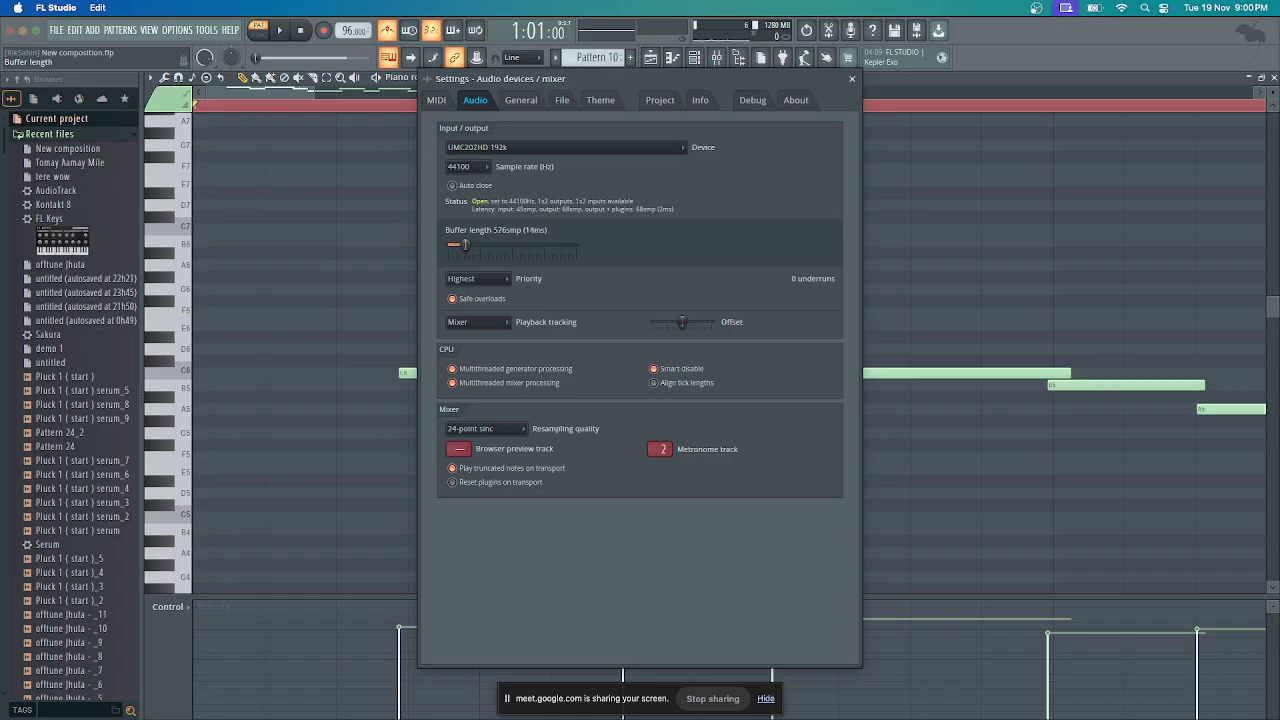
{"action": "left_click", "coordinate": [853, 79]}
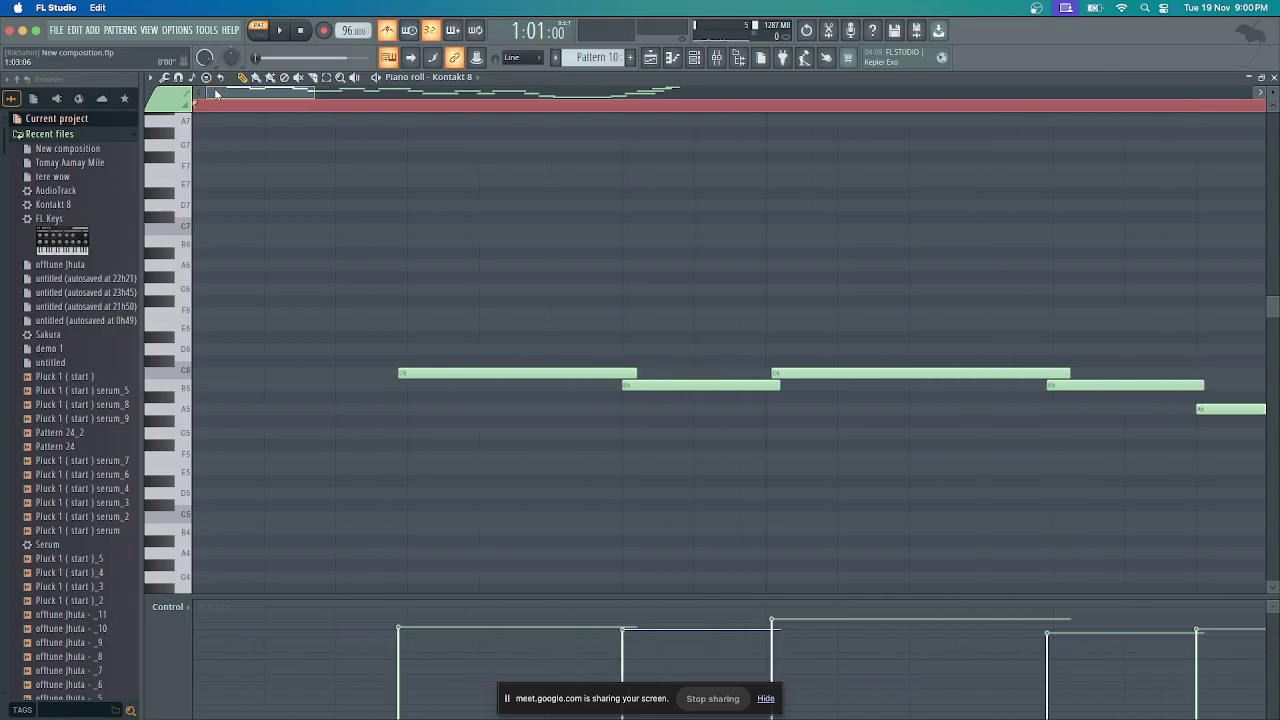
Play Pattern 10 through to its end and delete the final C6 note that crosses bar 5
{"action": "left_click", "coordinate": [279, 30]}
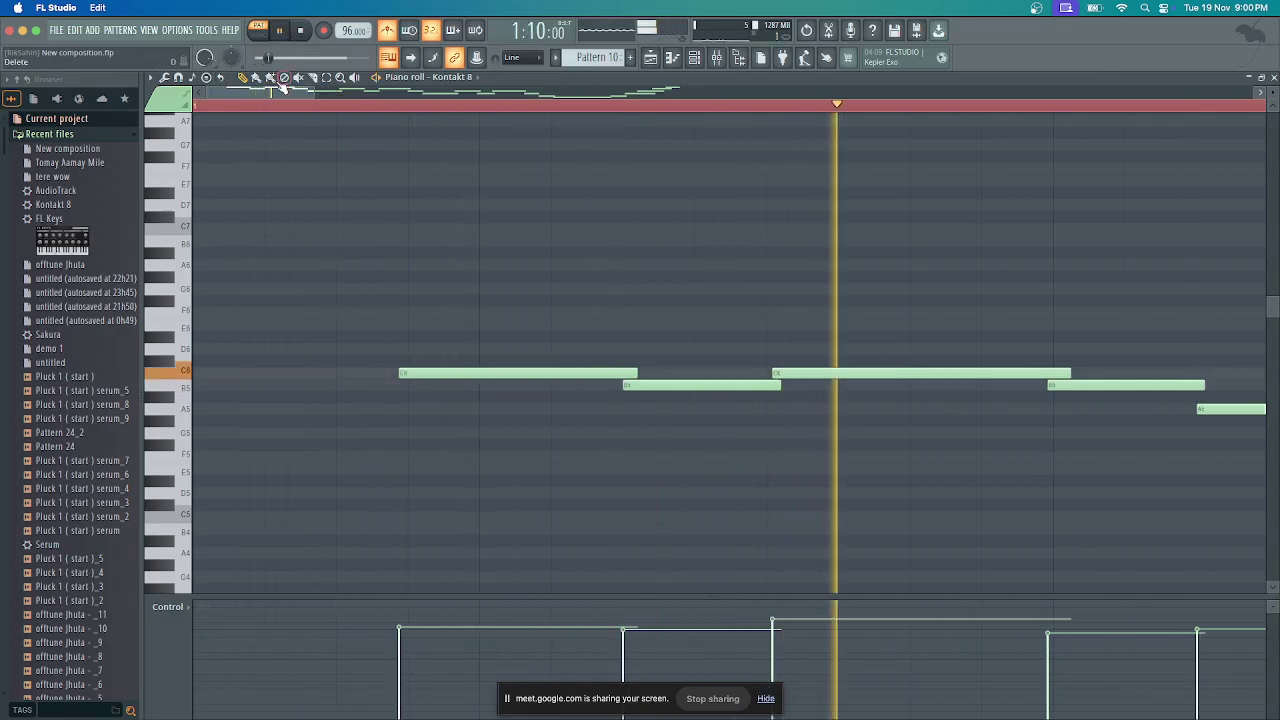
{"action": "left_click_drag", "start_coordinate": [299, 97], "coordinate": [649, 159]}
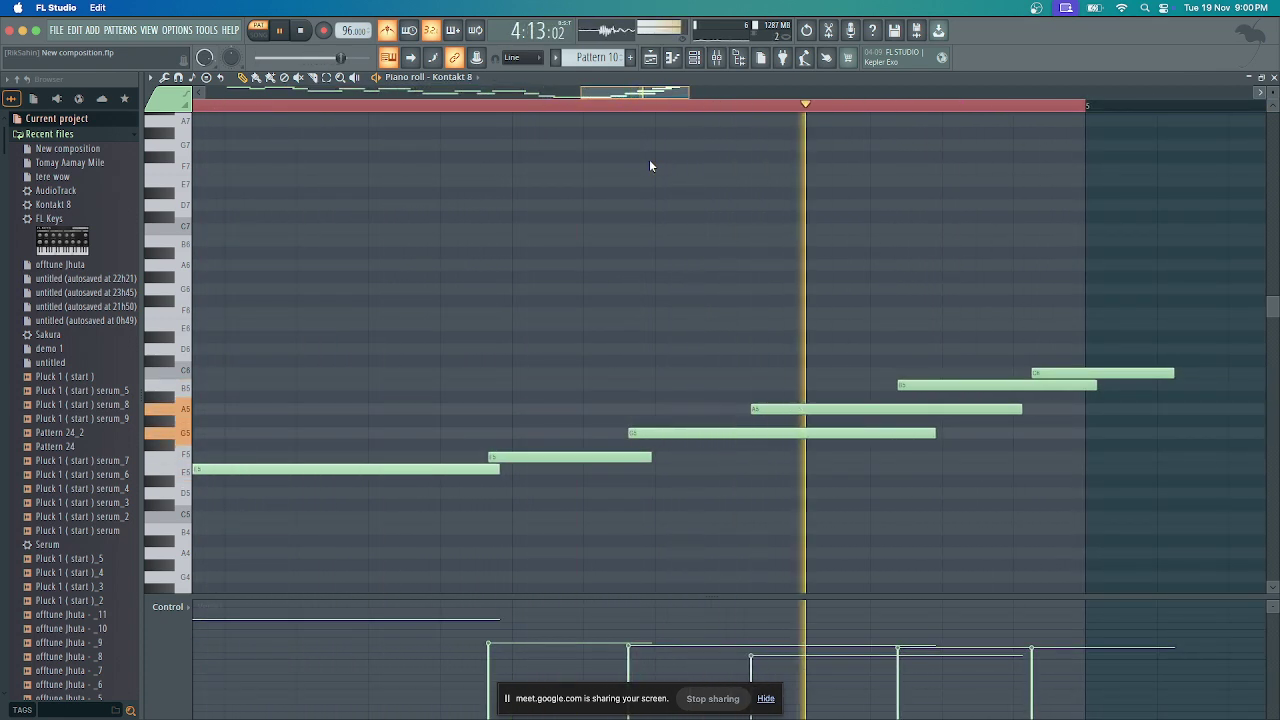
{"action": "key", "text": "space"}
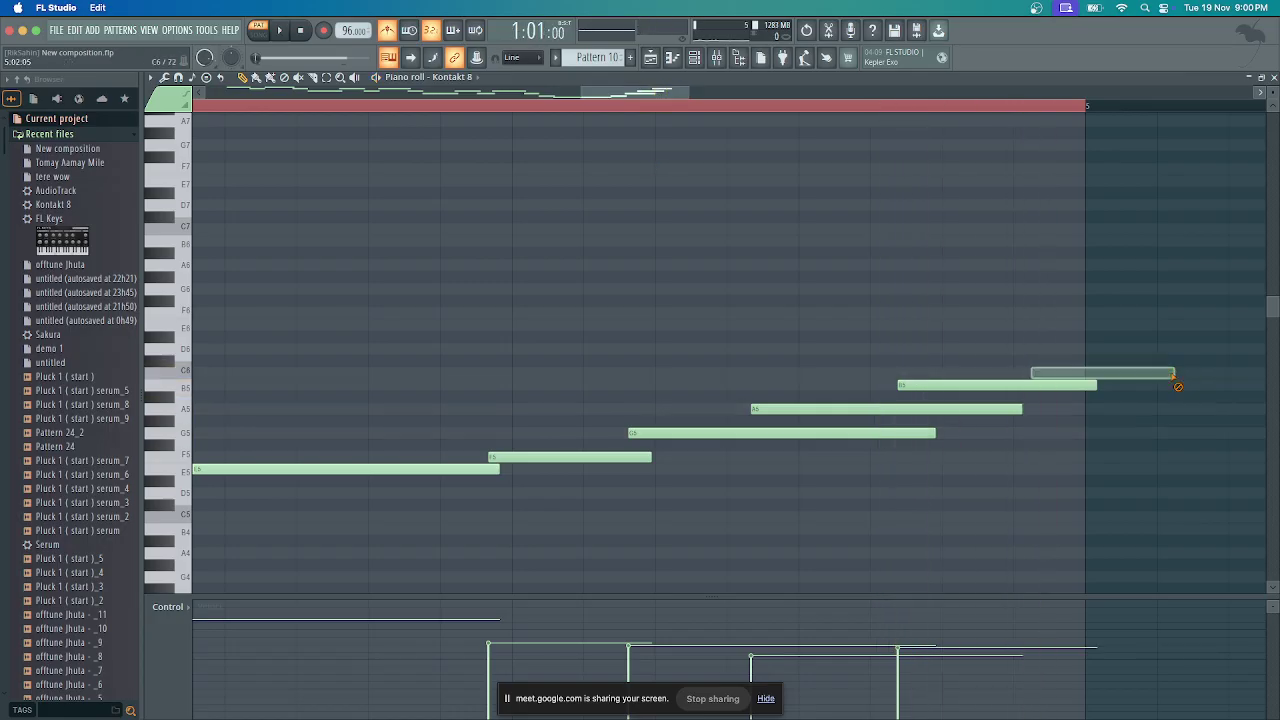
{"action": "right_click", "coordinate": [1175, 375]}
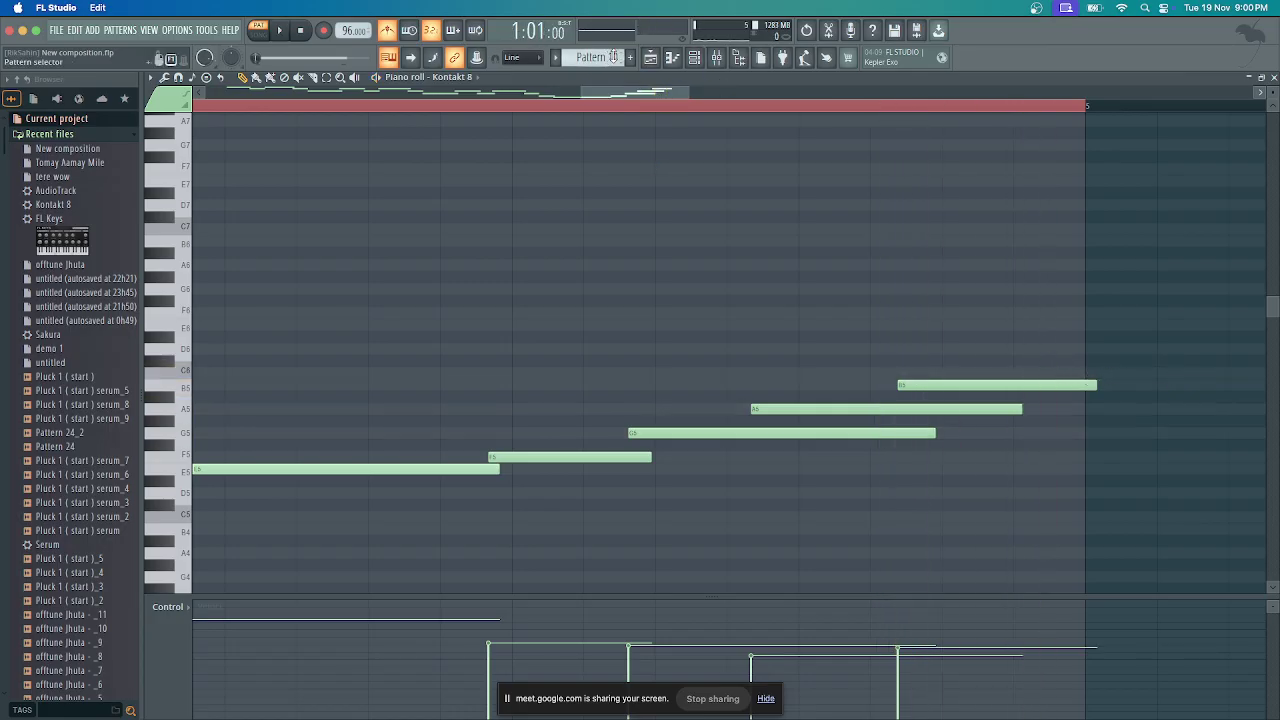
Place a second Pattern 10 clip on Track 5 of the playlist, starting at 28:15:00
{"action": "key", "text": "F5"}
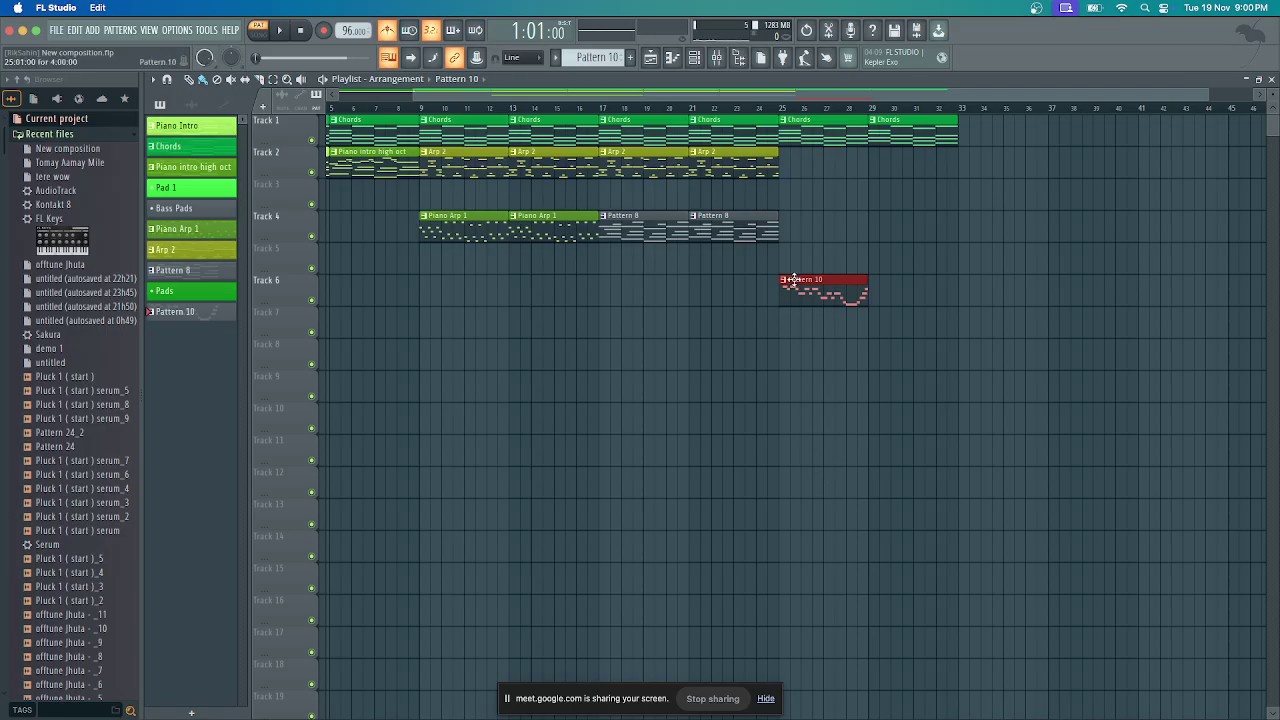
{"action": "left_click", "coordinate": [861, 256]}
{"action": "right_click", "coordinate": [890, 259]}
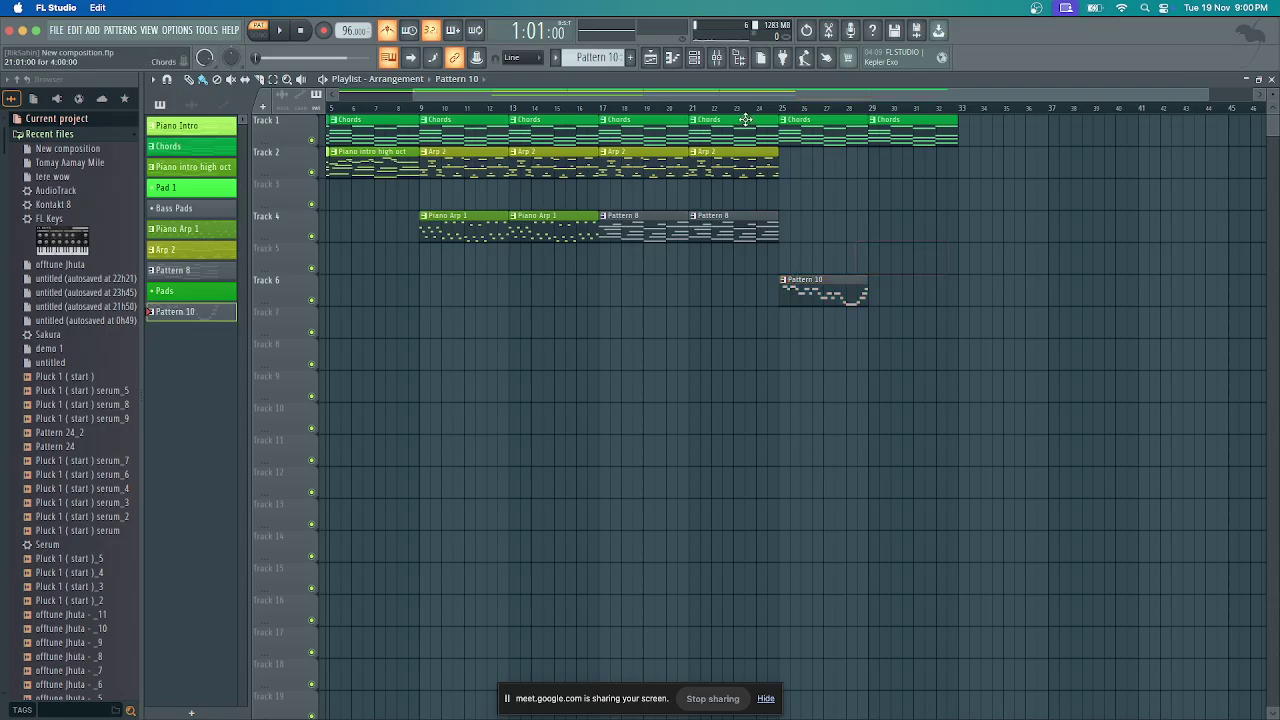
{"action": "left_click_drag", "start_coordinate": [1215, 92], "coordinate": [764, 125]}
{"action": "scroll", "coordinate": [764, 125], "scroll_direction": "right", "scroll_amount": 10}
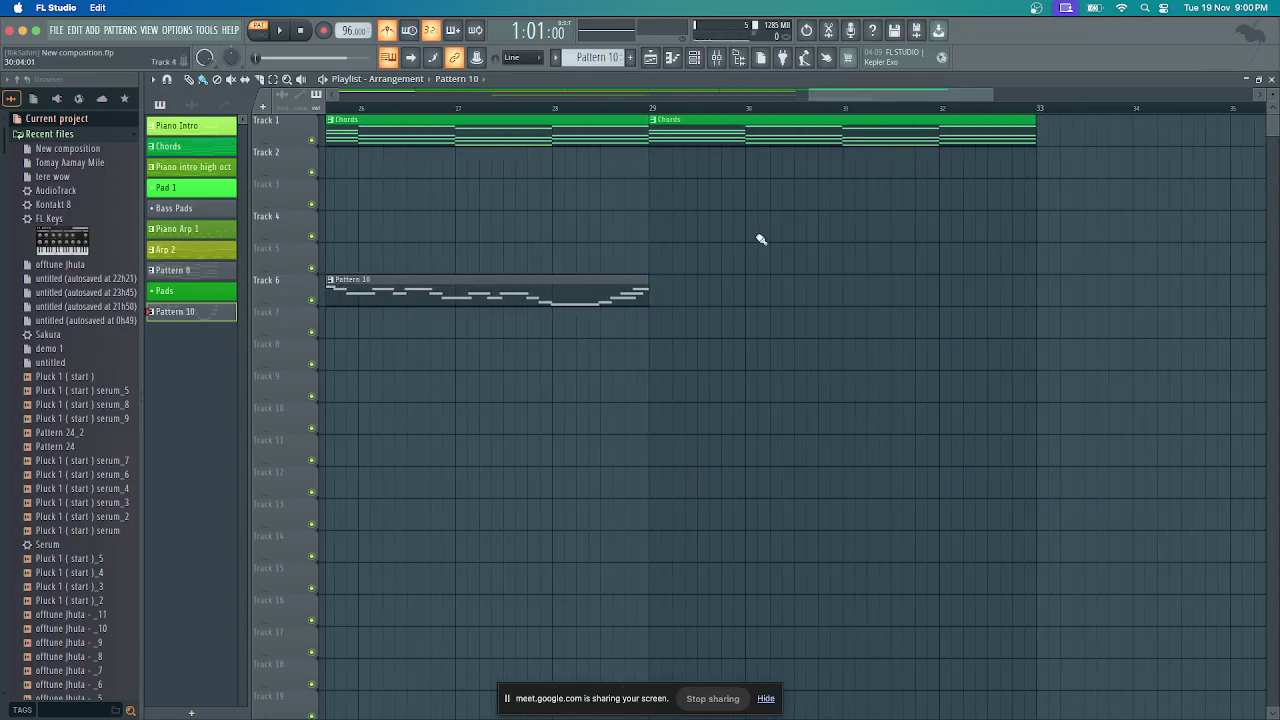
{"action": "left_click", "coordinate": [685, 257]}
{"action": "left_click_drag", "start_coordinate": [739, 257], "coordinate": [719, 259]}
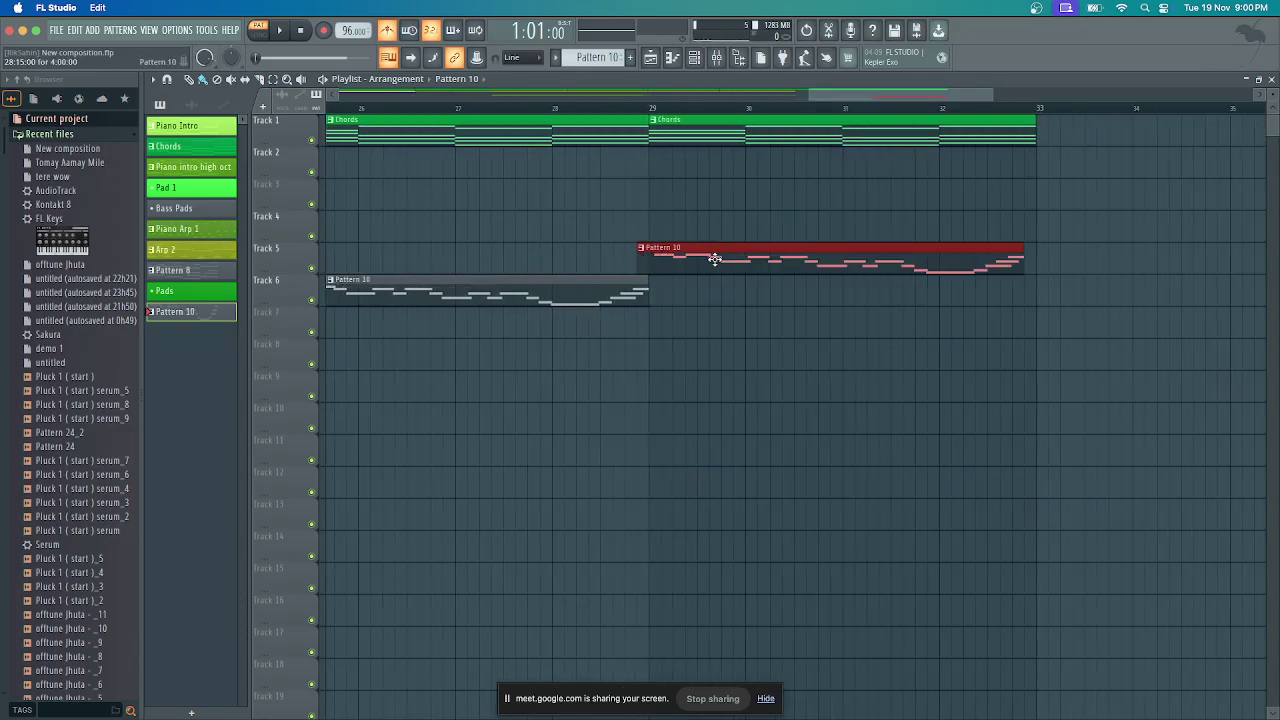
Set the snap to (none) and shift the Track 5 Pattern 10 clip earlier so its first note falls on bar 29
{"action": "scroll", "coordinate": [619, 204], "scroll_direction": "up", "scroll_amount": 3}
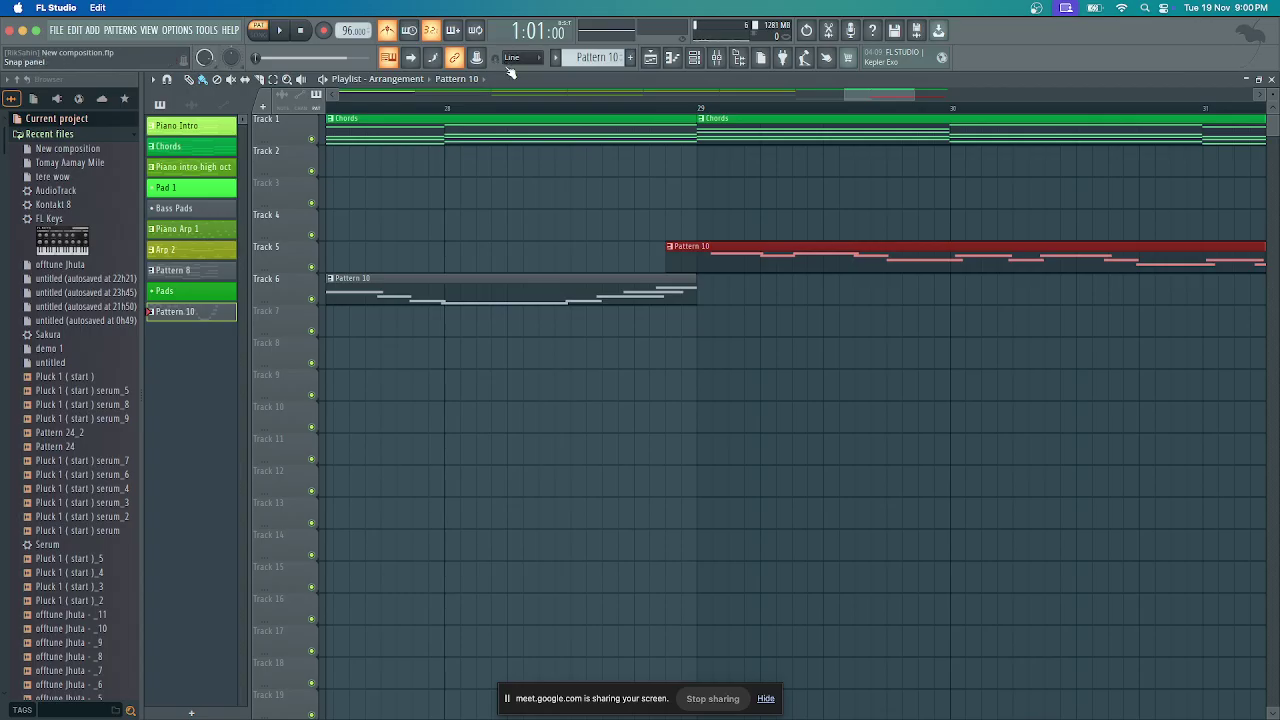
{"action": "scroll", "coordinate": [608, 240], "scroll_direction": "up", "scroll_amount": 3}
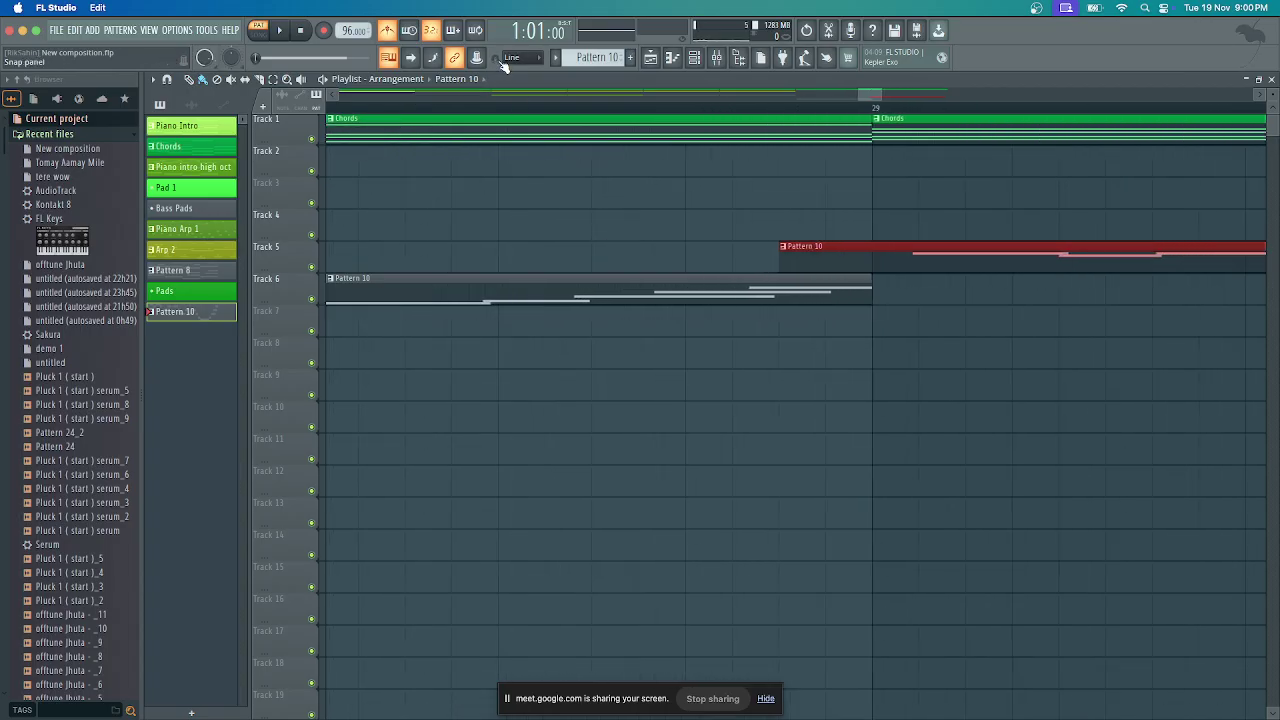
{"action": "left_click_drag", "start_coordinate": [929, 253], "coordinate": [894, 251]}
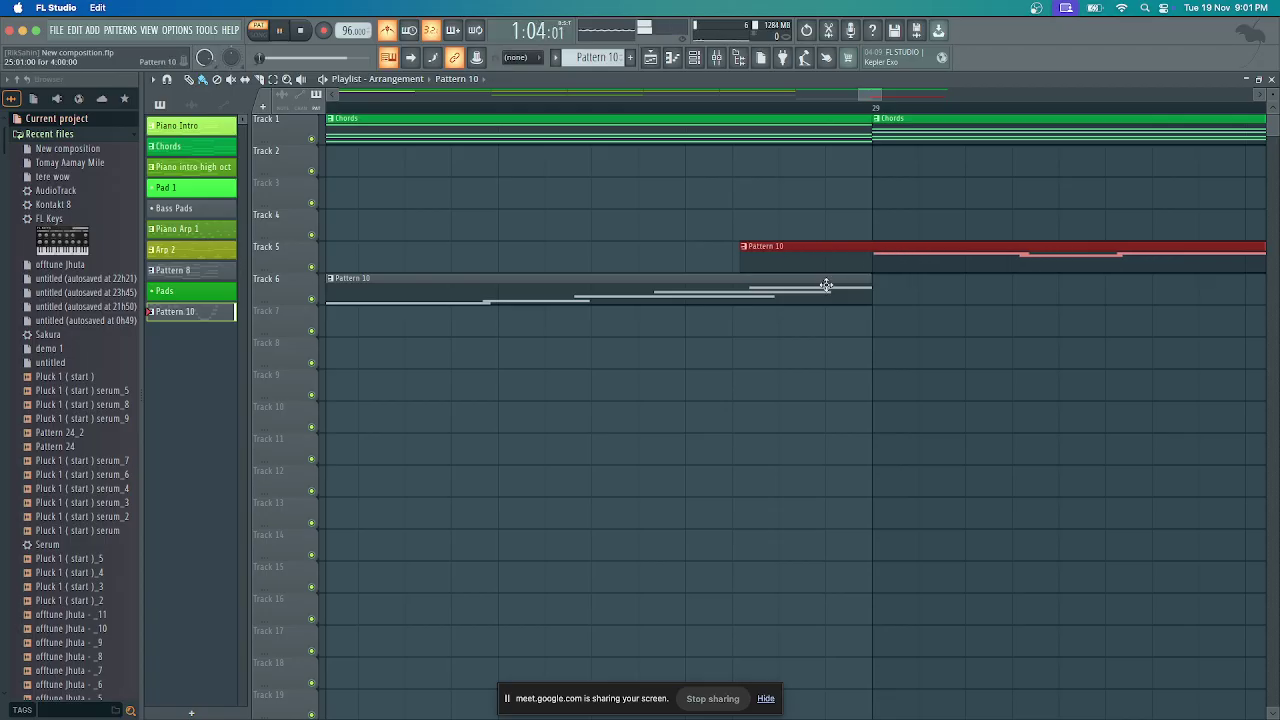
Play the arrangement from bar 24 and nudge the Track 5 Pattern 10 clip later to 28:14:17, replaying the transition
{"action": "scroll", "coordinate": [649, 172], "scroll_direction": "down", "scroll_amount": 10}
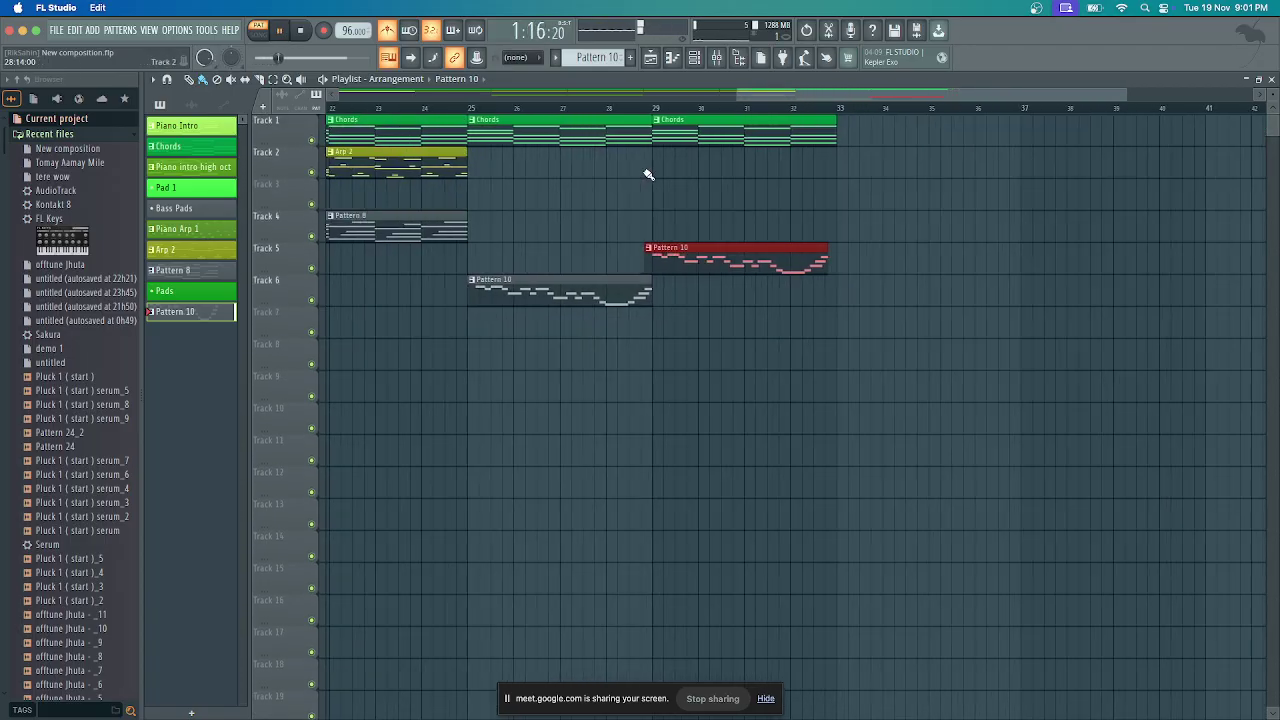
{"action": "scroll", "coordinate": [655, 200], "scroll_direction": "down", "scroll_amount": 2}
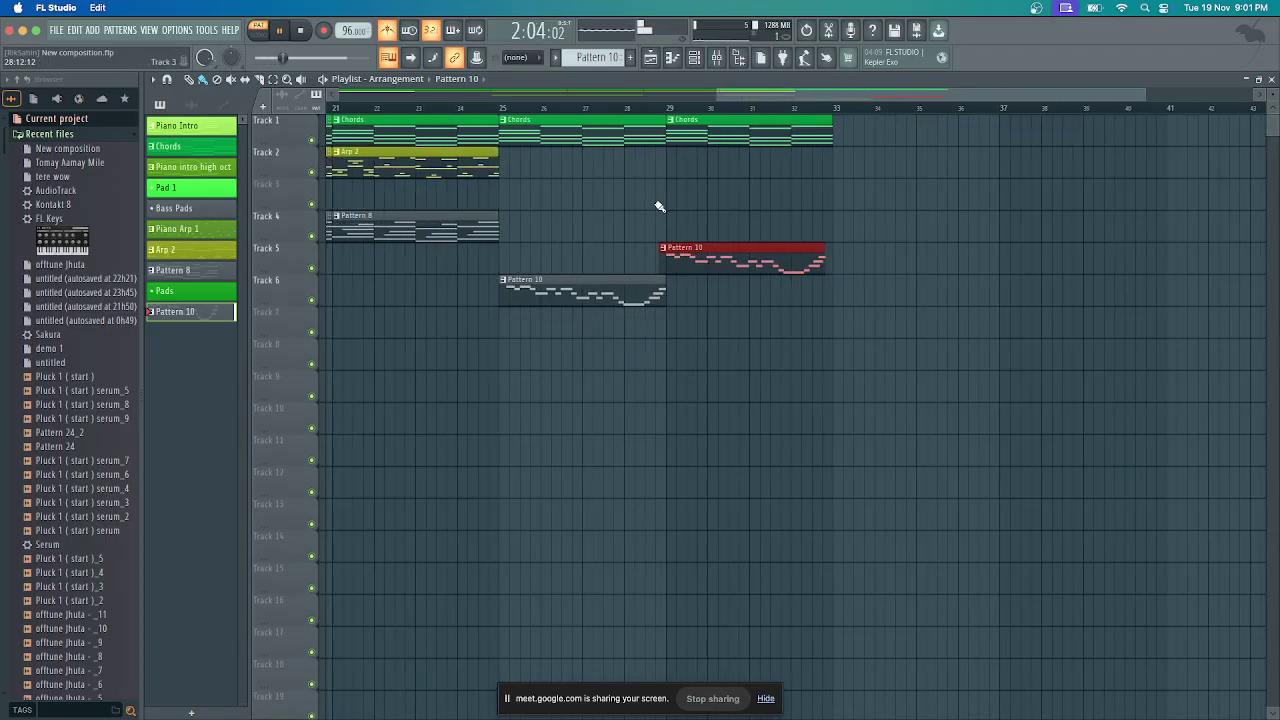
{"action": "left_click", "coordinate": [466, 111]}
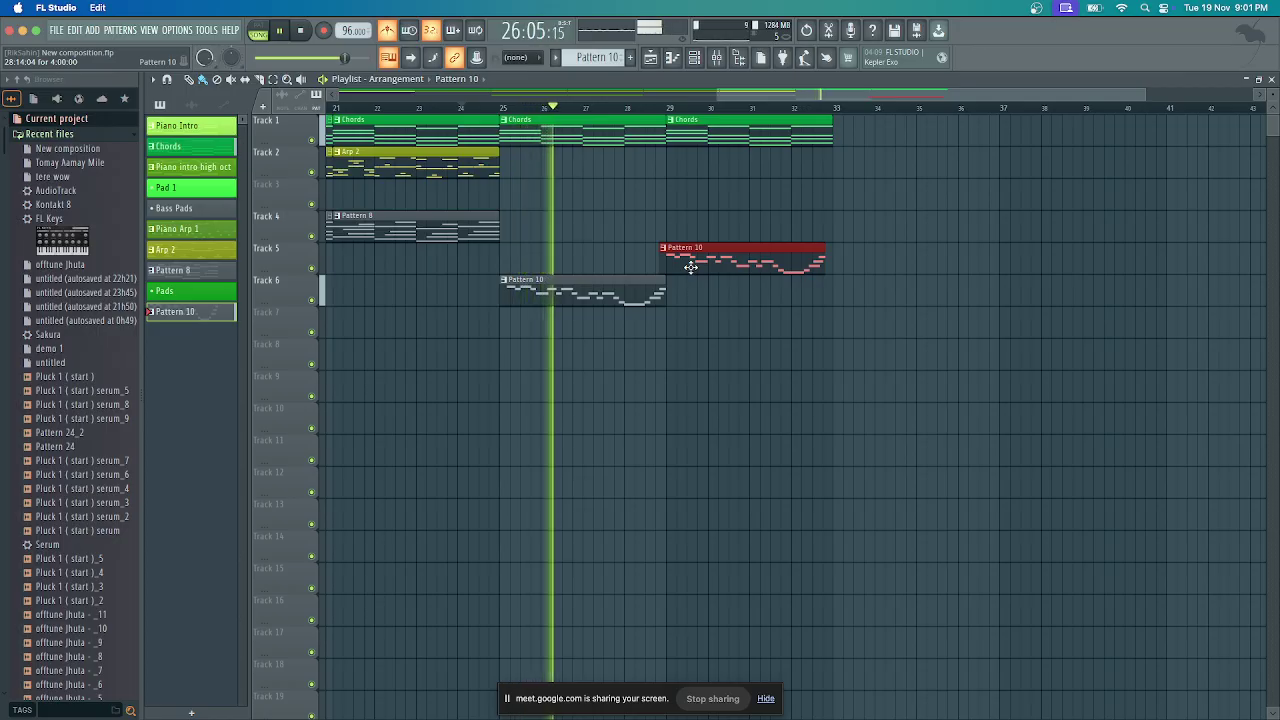
{"action": "left_click_drag", "start_coordinate": [690, 267], "coordinate": [698, 267]}
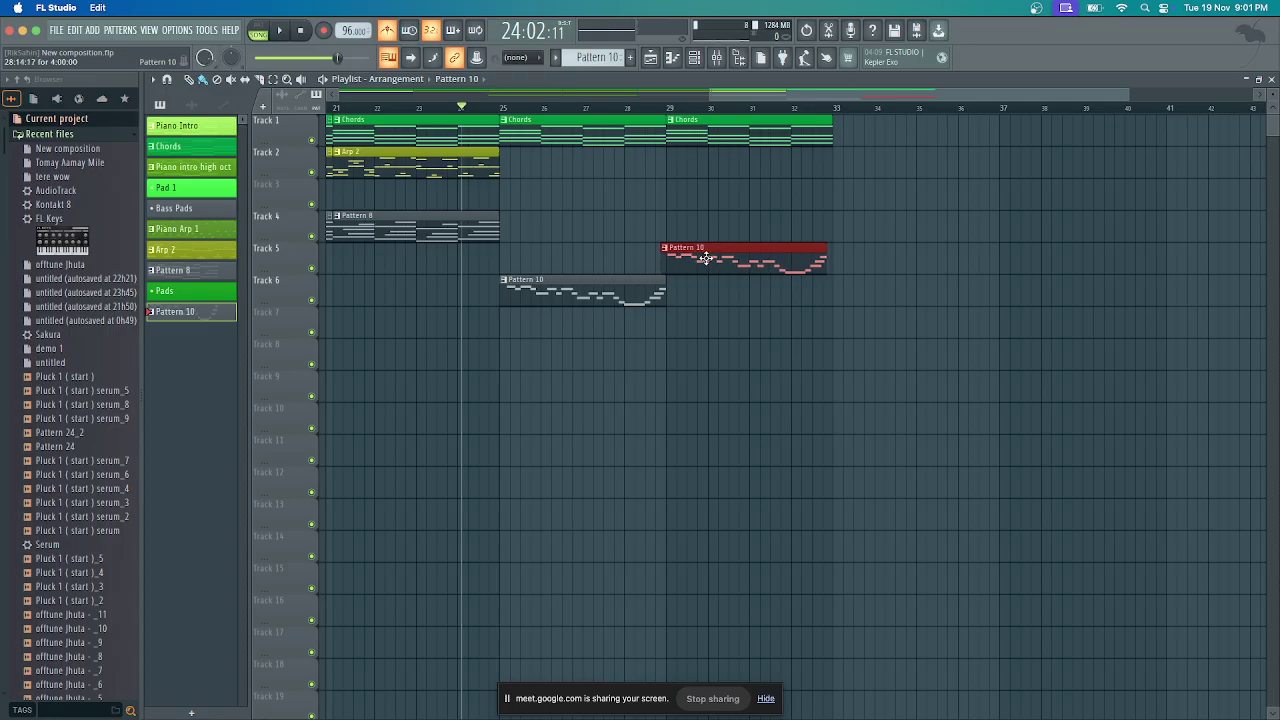
{"action": "key", "text": "space"}
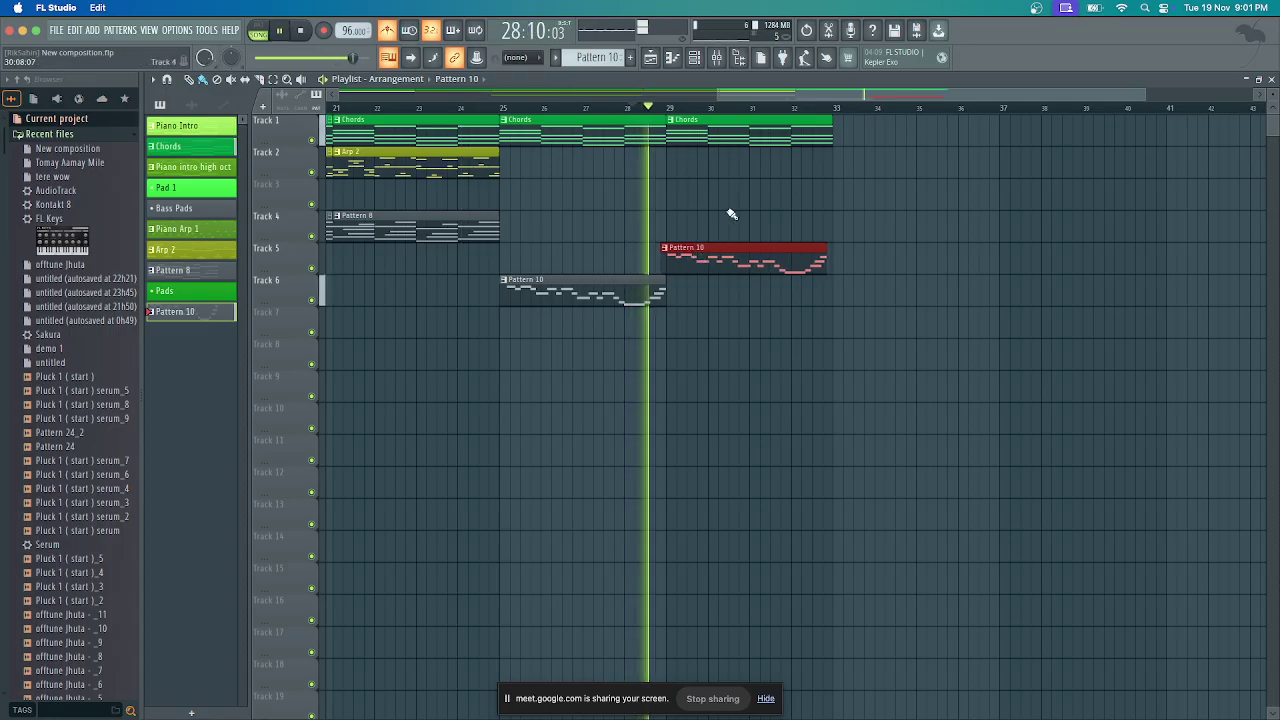
Fine-tune the start of the Track 5 Pattern 10 clip to 28:14:04 and replay the transition into bar 29
{"action": "key", "text": "space"}
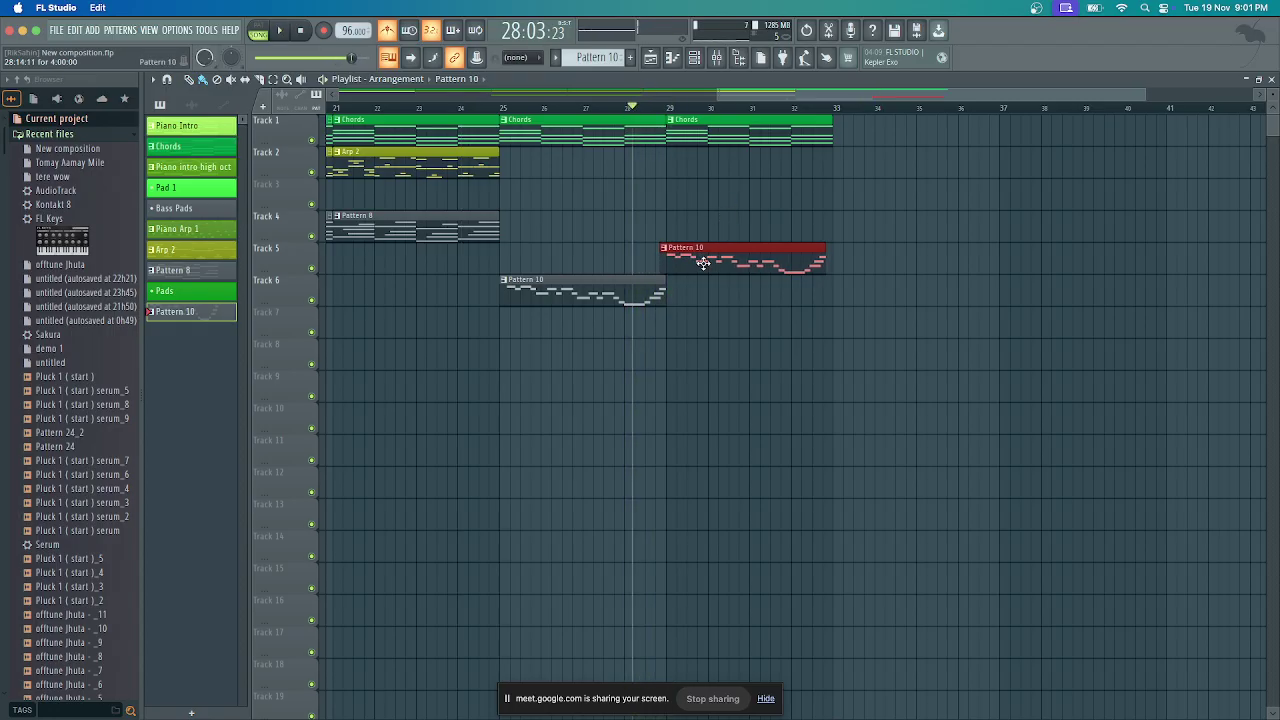
{"action": "key", "text": "space"}
{"action": "left_click_drag", "start_coordinate": [704, 262], "coordinate": [701, 262]}
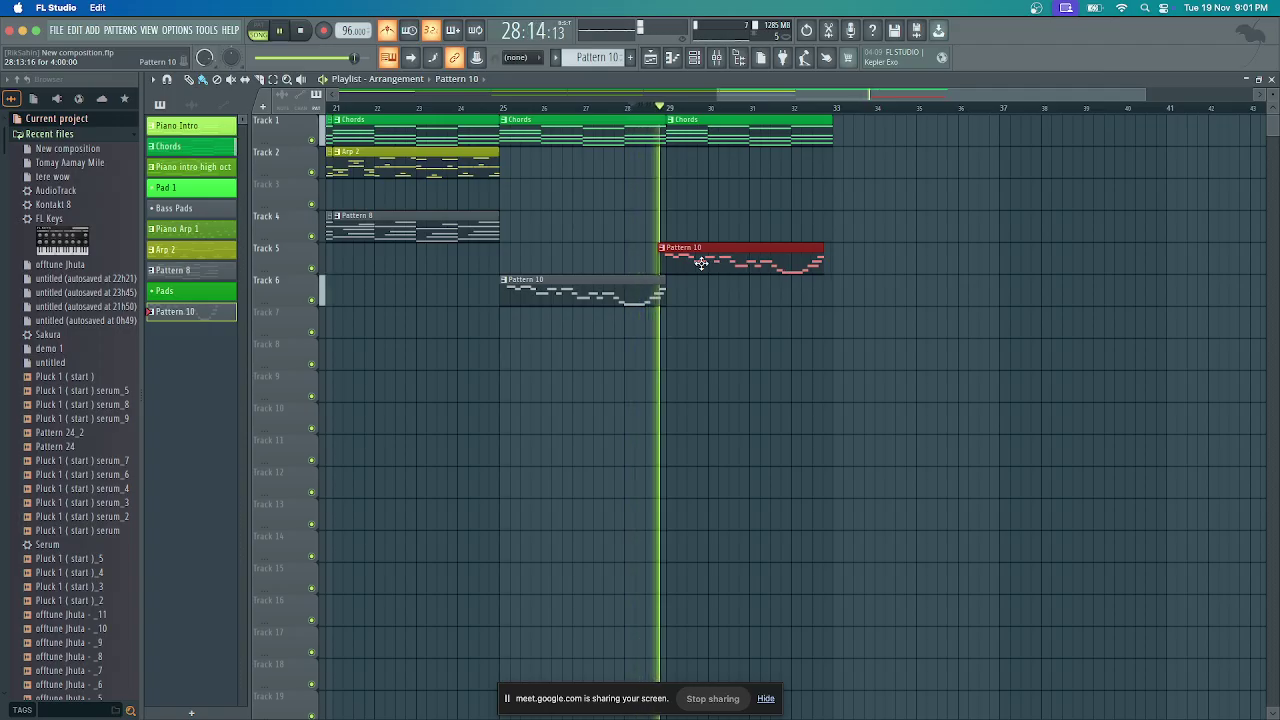
{"action": "key", "text": "space"}
{"action": "key", "text": "space"}
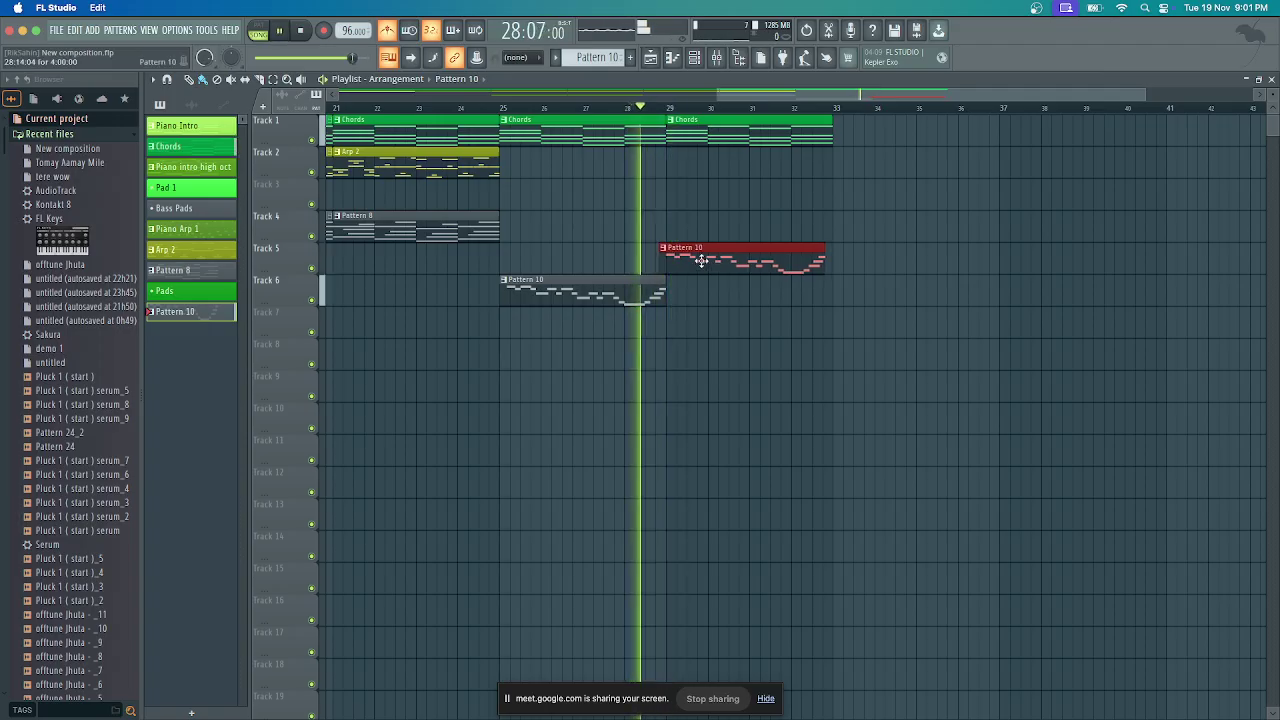
{"action": "scroll", "coordinate": [675, 283], "scroll_direction": "up", "scroll_amount": 5}
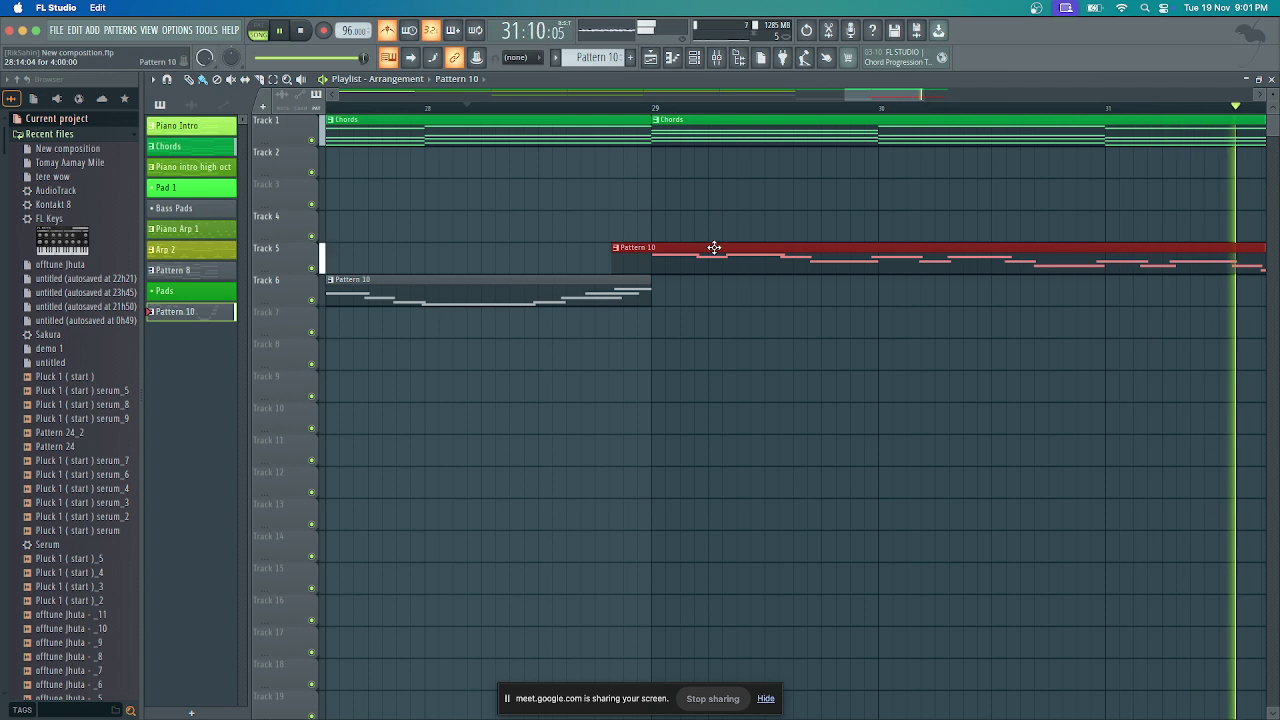
Shift all Pattern 10 notes slightly later in the piano roll, and replay the arrangement around bar 29
{"action": "double_click", "coordinate": [652, 262]}
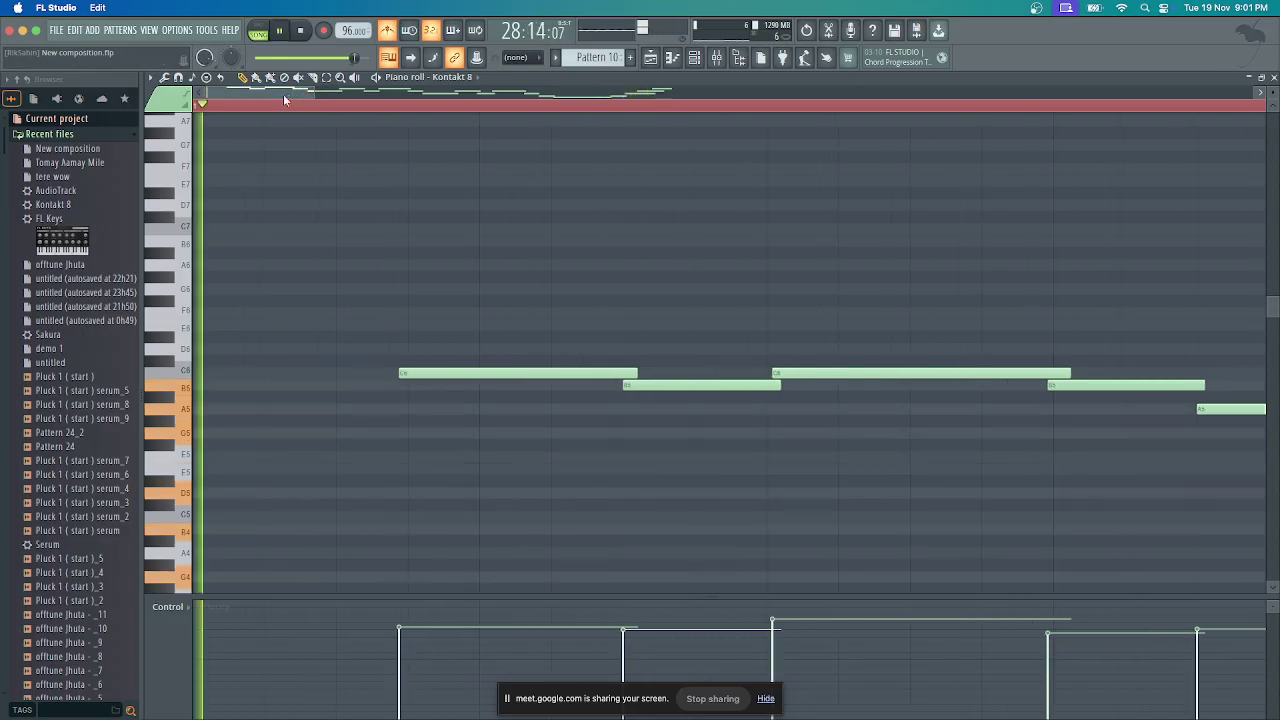
{"action": "key", "text": "space"}
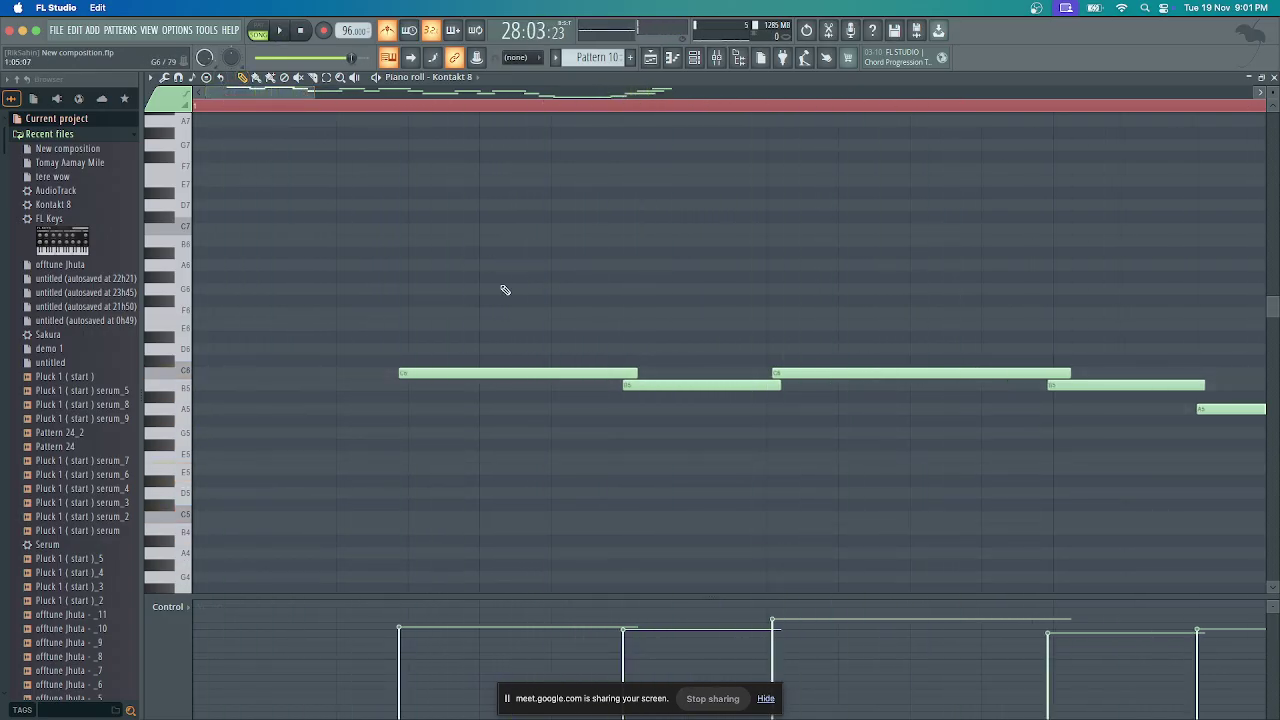
{"action": "key", "text": "super+a"}
{"action": "left_click_drag", "start_coordinate": [410, 376], "coordinate": [420, 372]}
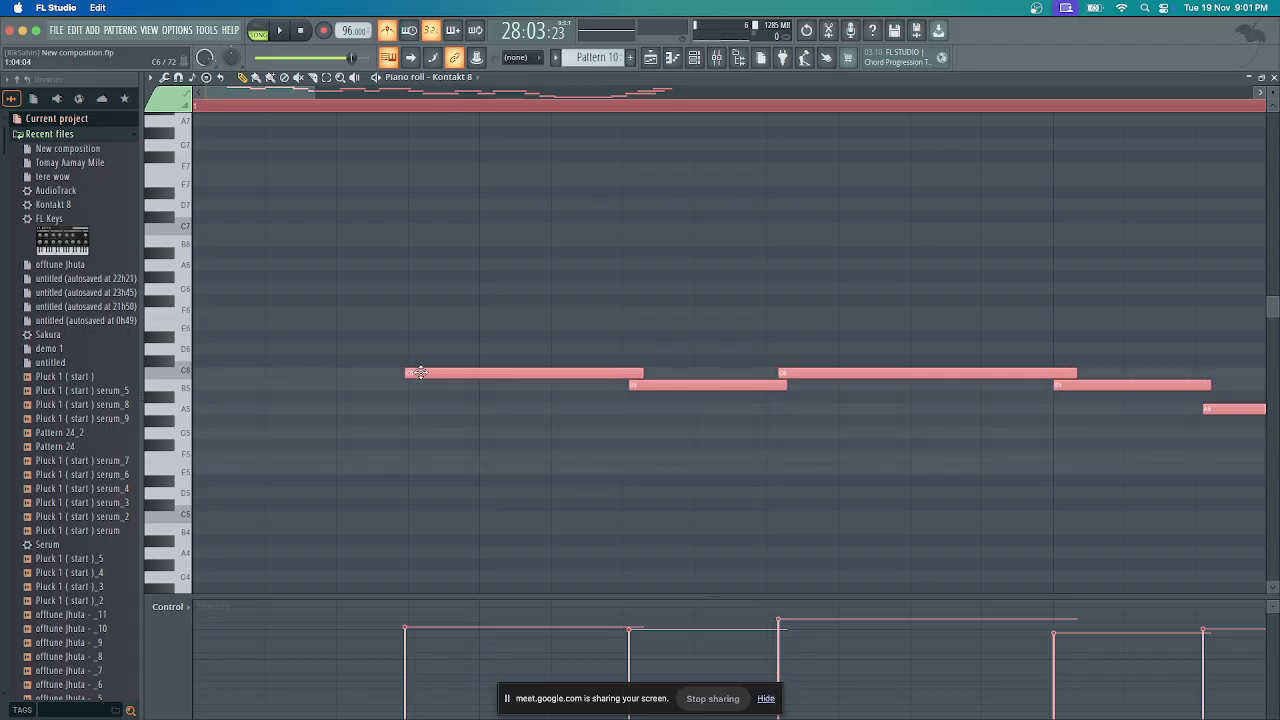
{"action": "left_click_drag", "start_coordinate": [306, 94], "coordinate": [586, 134]}
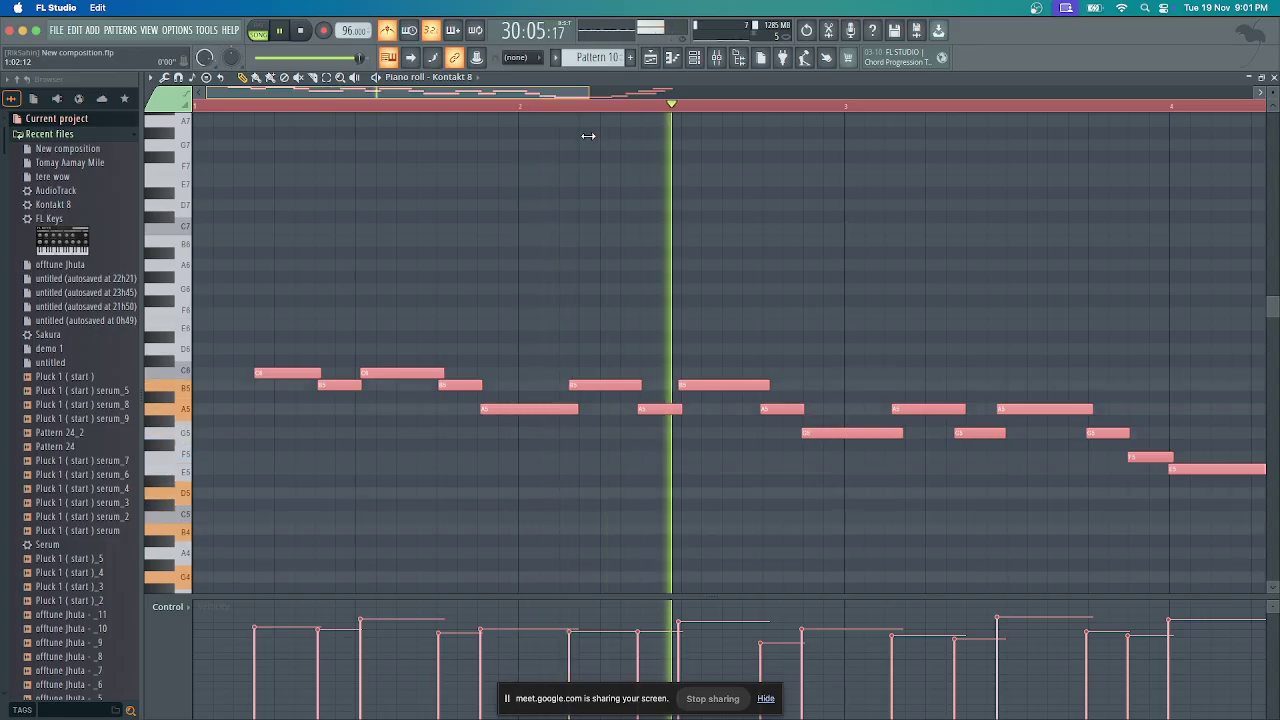
{"action": "left_click_drag", "start_coordinate": [588, 135], "coordinate": [730, 145]}
{"action": "key", "text": "space"}
{"action": "left_click", "coordinate": [651, 57]}
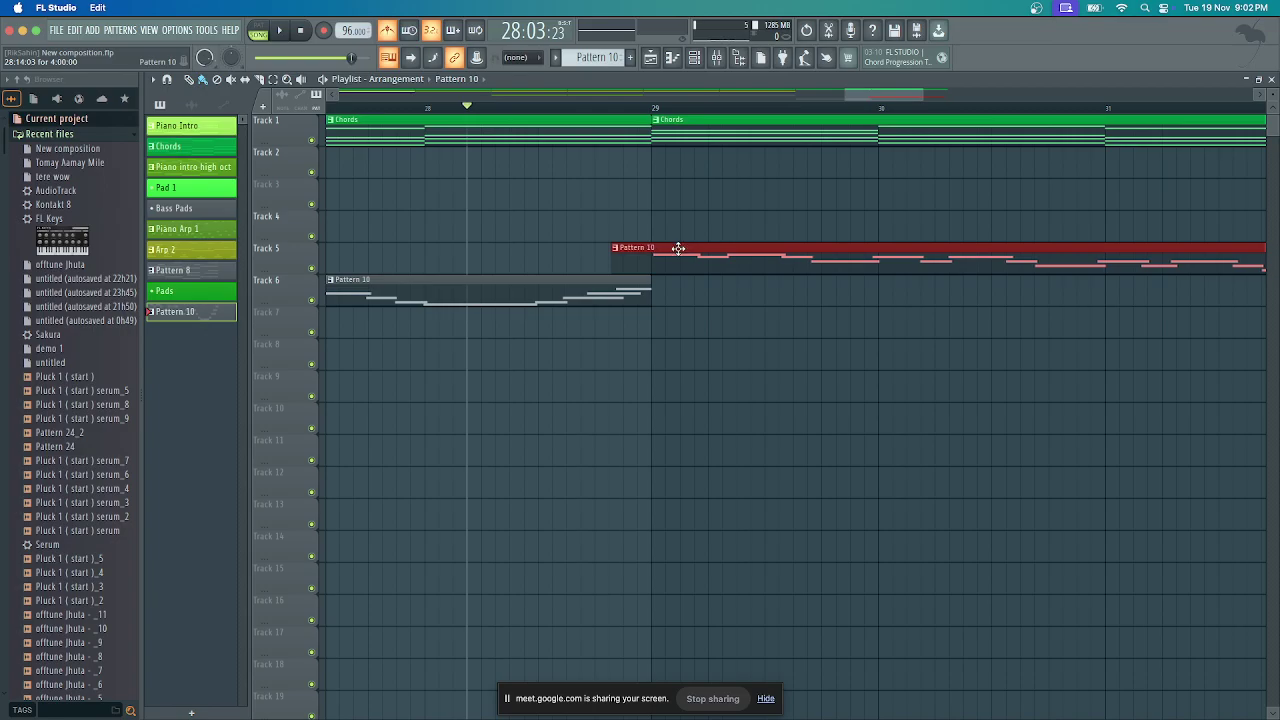
{"action": "key", "text": "space"}
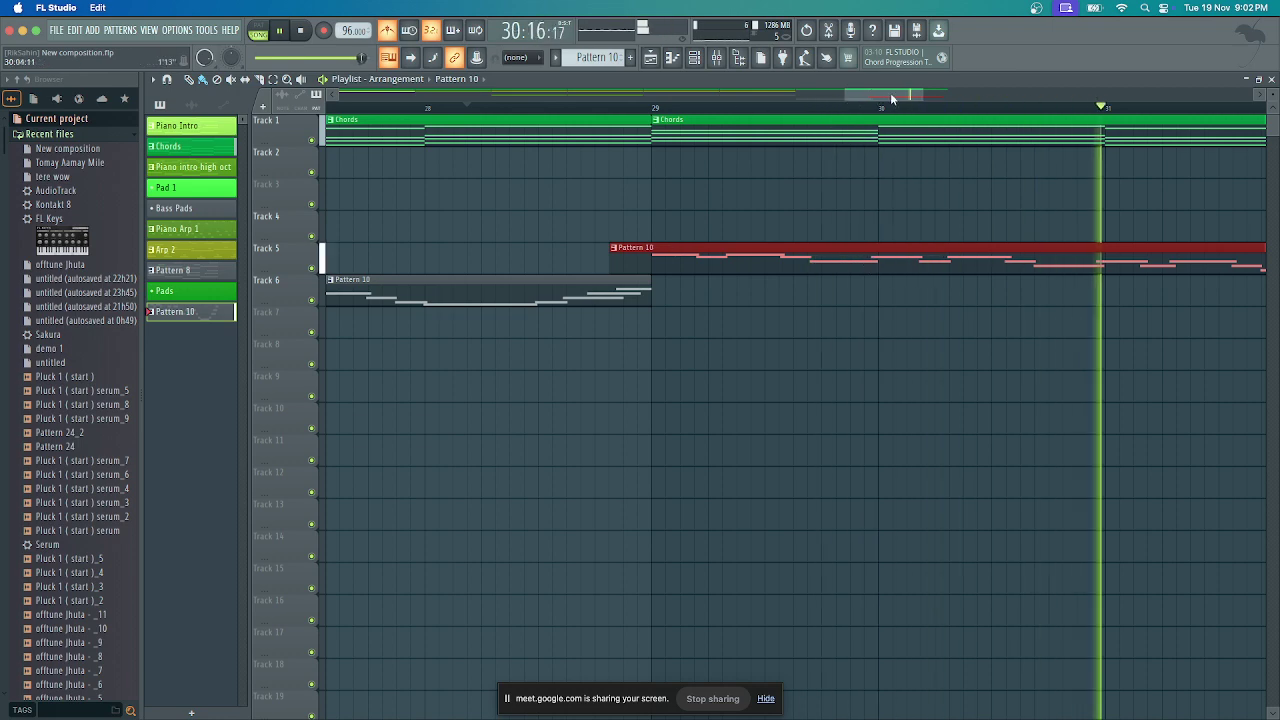
{"action": "left_click_drag", "start_coordinate": [939, 97], "coordinate": [797, 251]}
{"action": "key", "text": "space"}
Delete the four rising notes F5, G5, A5 and B5 ending Pattern 10, and lengthen the last E5 almost to bar 5
{"action": "double_click", "coordinate": [769, 258]}
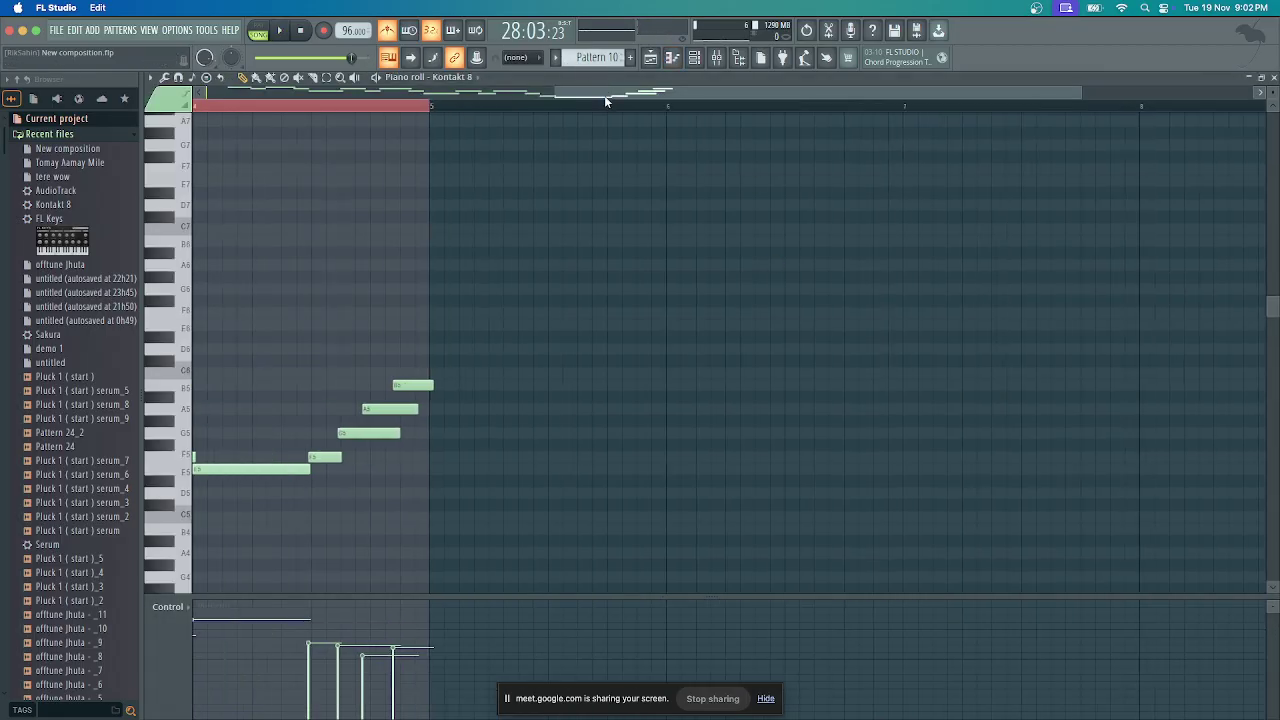
{"action": "left_click_drag", "start_coordinate": [604, 95], "coordinate": [340, 110]}
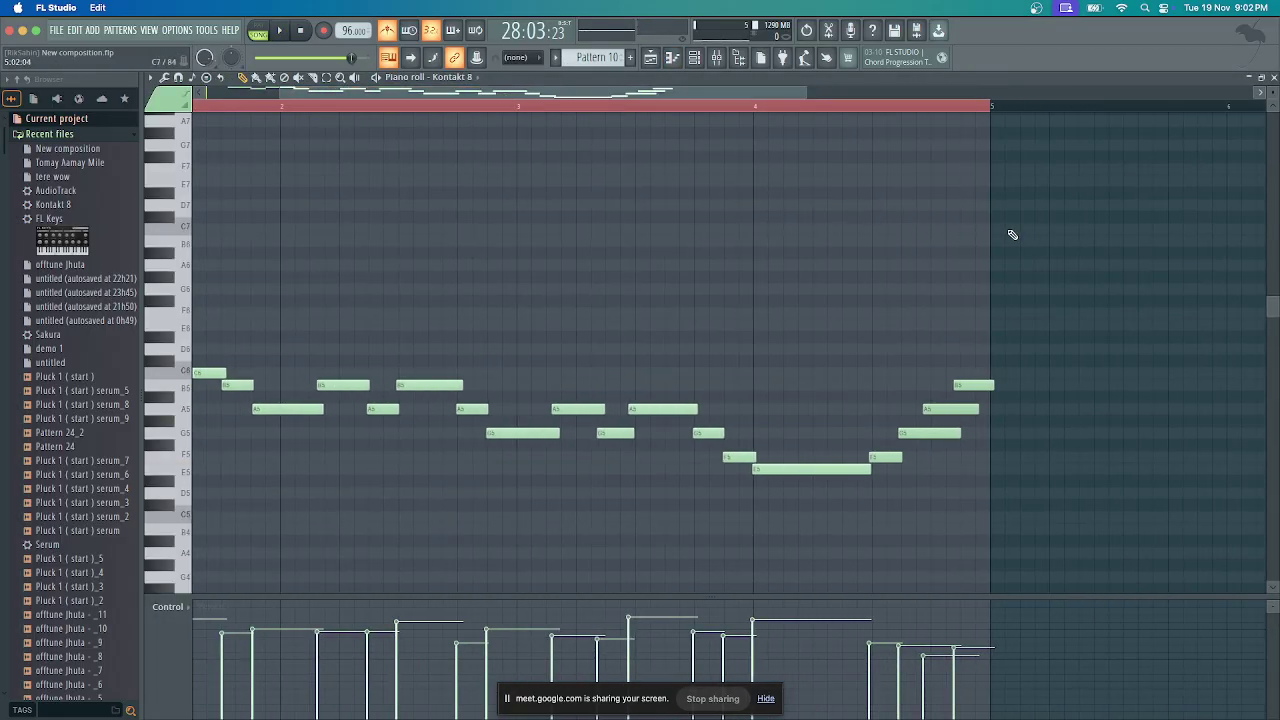
{"action": "key", "text": "space"}
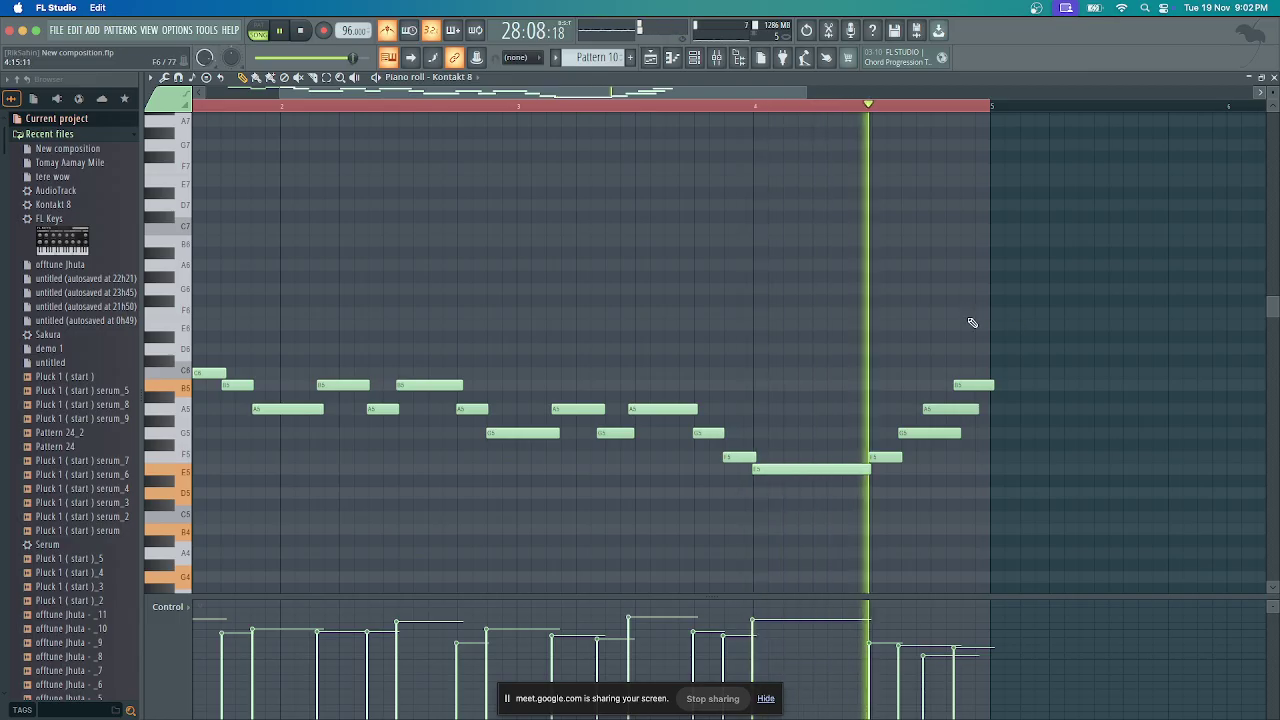
{"action": "key", "text": "space"}
{"action": "right_click", "coordinate": [965, 385]}
{"action": "right_click", "coordinate": [960, 409]}
{"action": "key", "text": "space"}
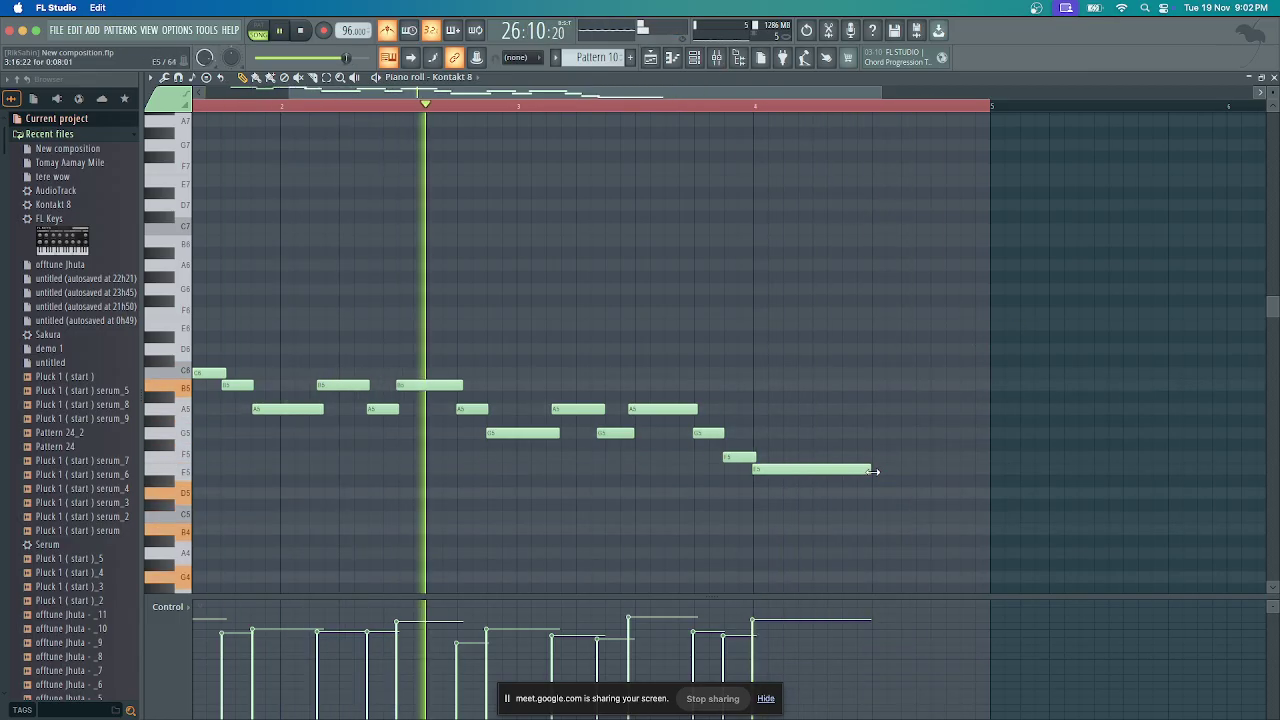
{"action": "left_click_drag", "start_coordinate": [870, 468], "coordinate": [985, 470]}
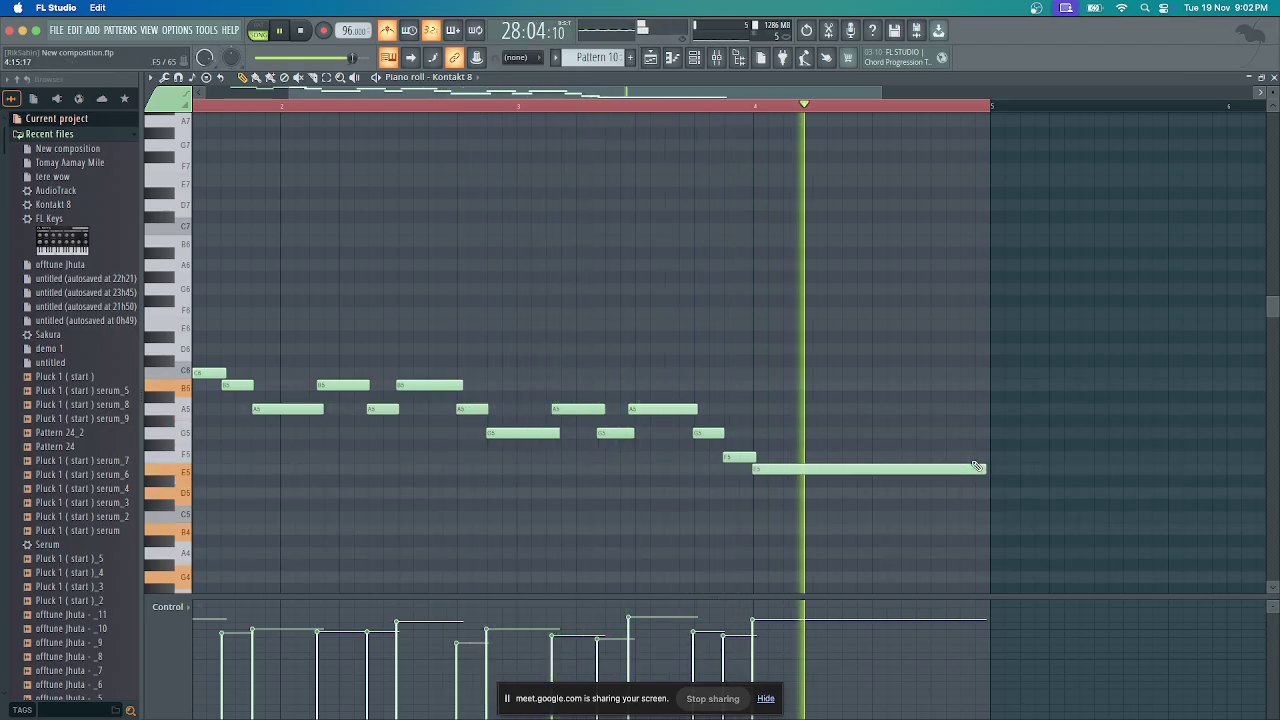
{"action": "key", "text": "space"}
Return to the playlist and replay the arrangement from bar 24
{"action": "left_click", "coordinate": [650, 58]}
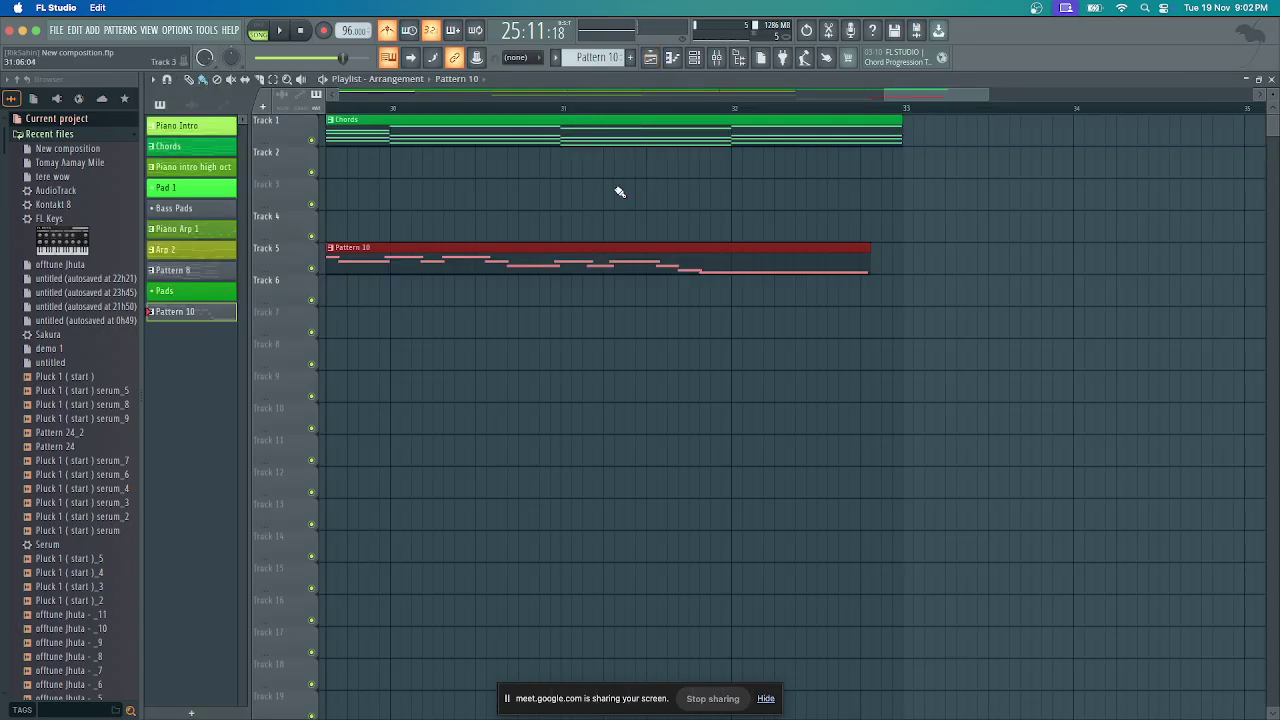
{"action": "left_click_drag", "start_coordinate": [882, 96], "coordinate": [524, 94]}
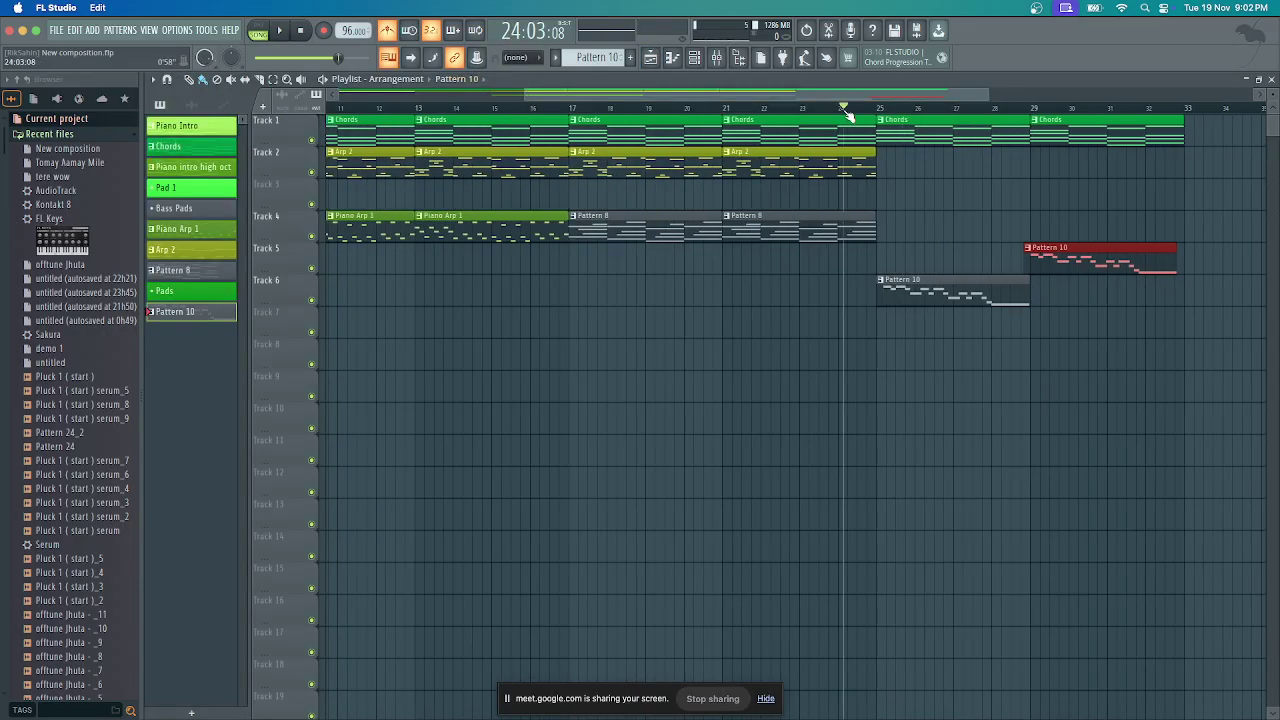
{"action": "key", "text": "space"}
{"action": "key", "text": "space"}
Create the new empty Pattern 11 and open its Kontakt 8 piano roll
{"action": "left_click", "coordinate": [762, 160]}
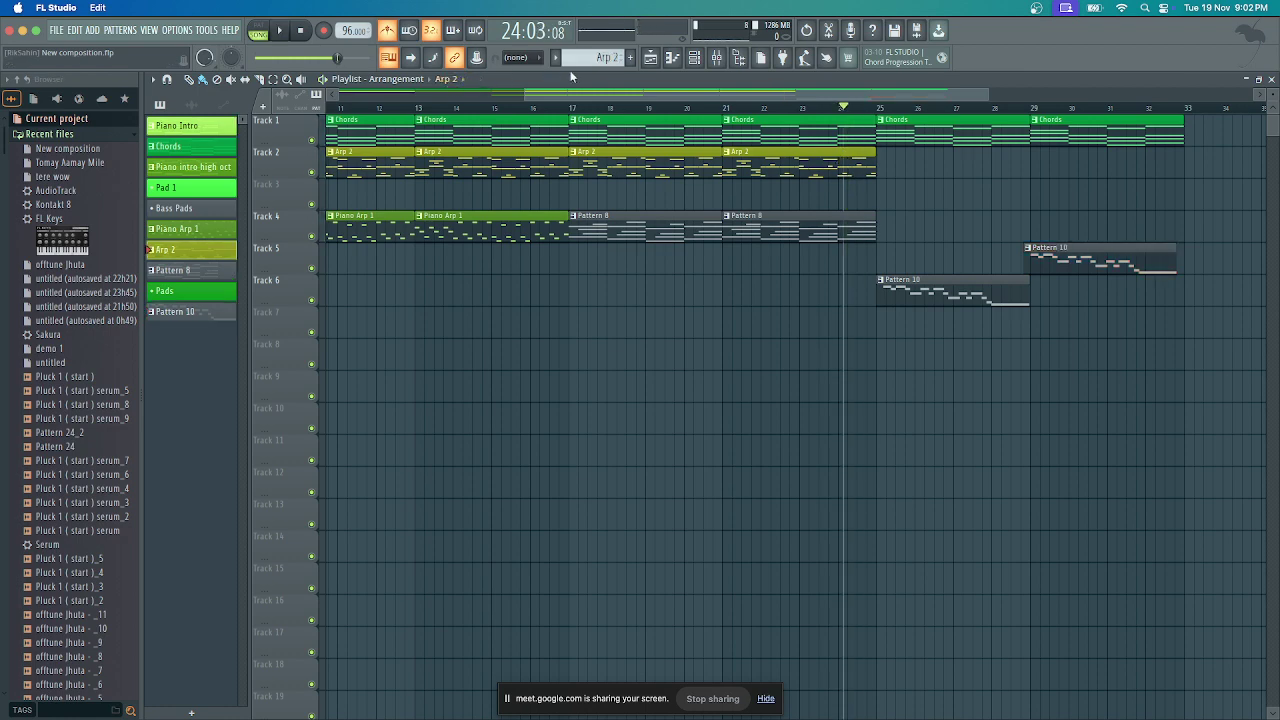
{"action": "left_click", "coordinate": [663, 66]}
{"action": "left_click", "coordinate": [663, 66]}
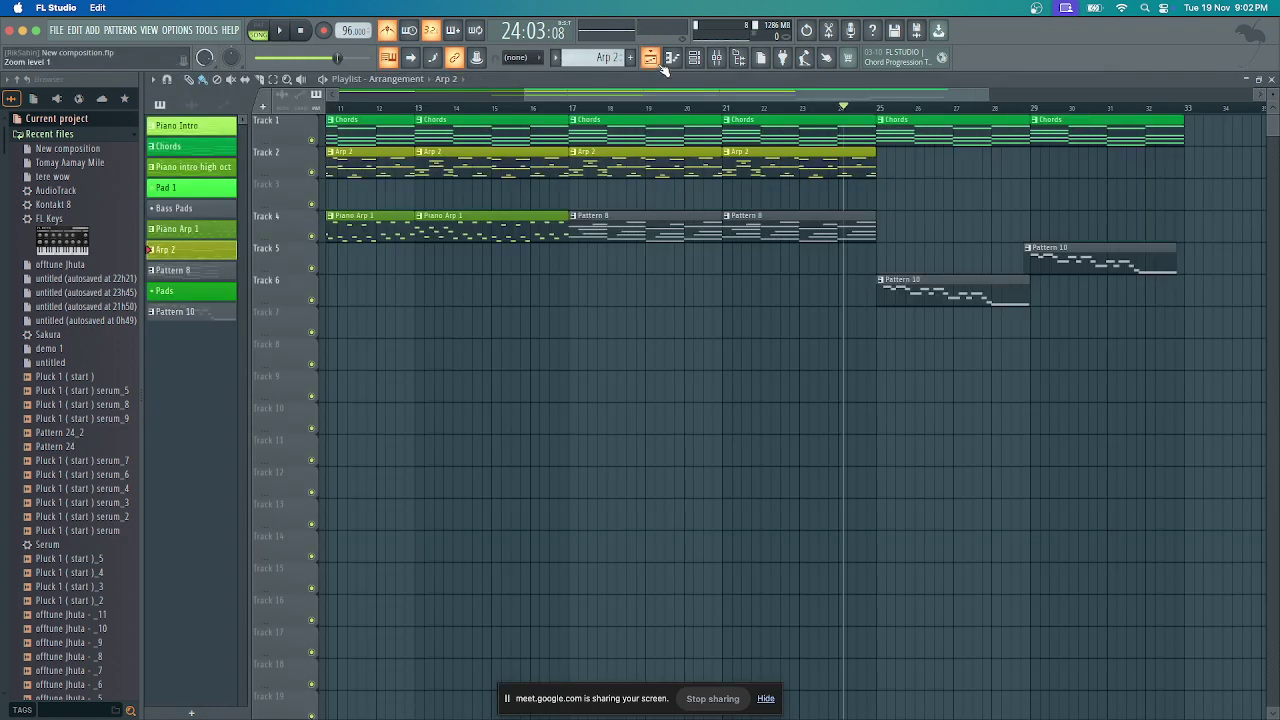
{"action": "left_click", "coordinate": [634, 57]}
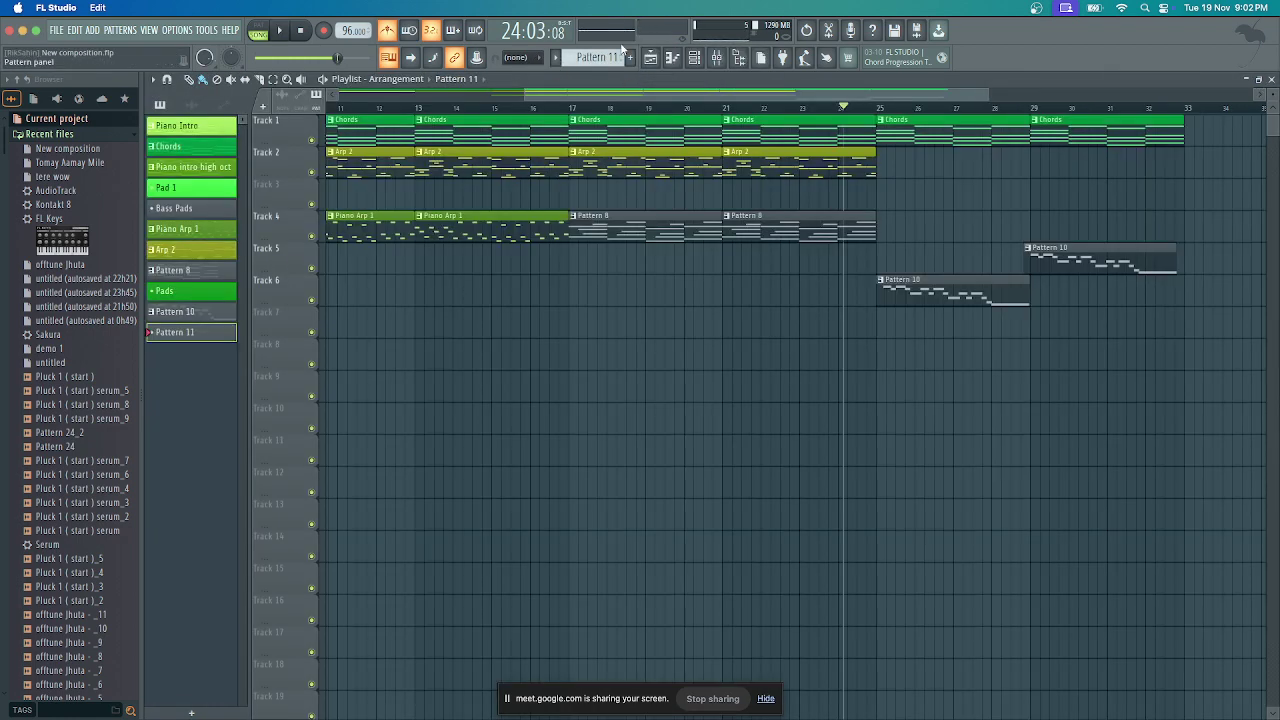
{"action": "left_click", "coordinate": [672, 59]}
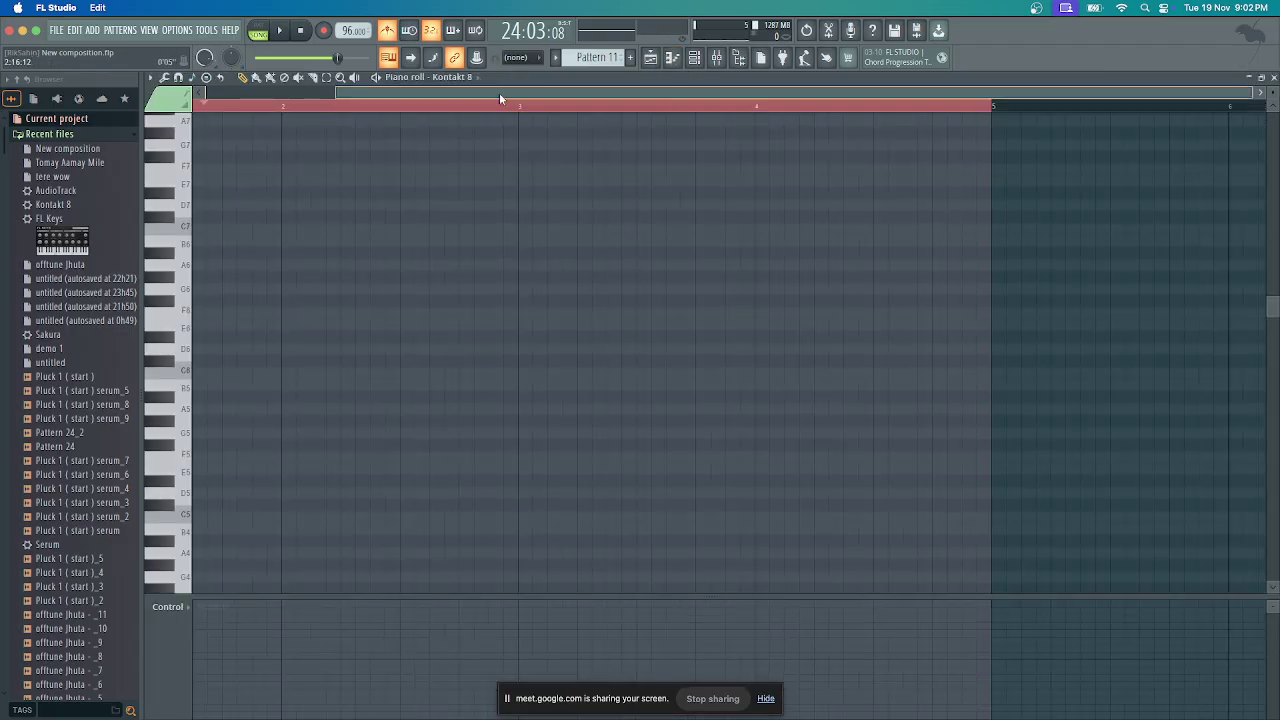
{"action": "scroll", "coordinate": [499, 93], "scroll_direction": "left", "scroll_amount": 2}
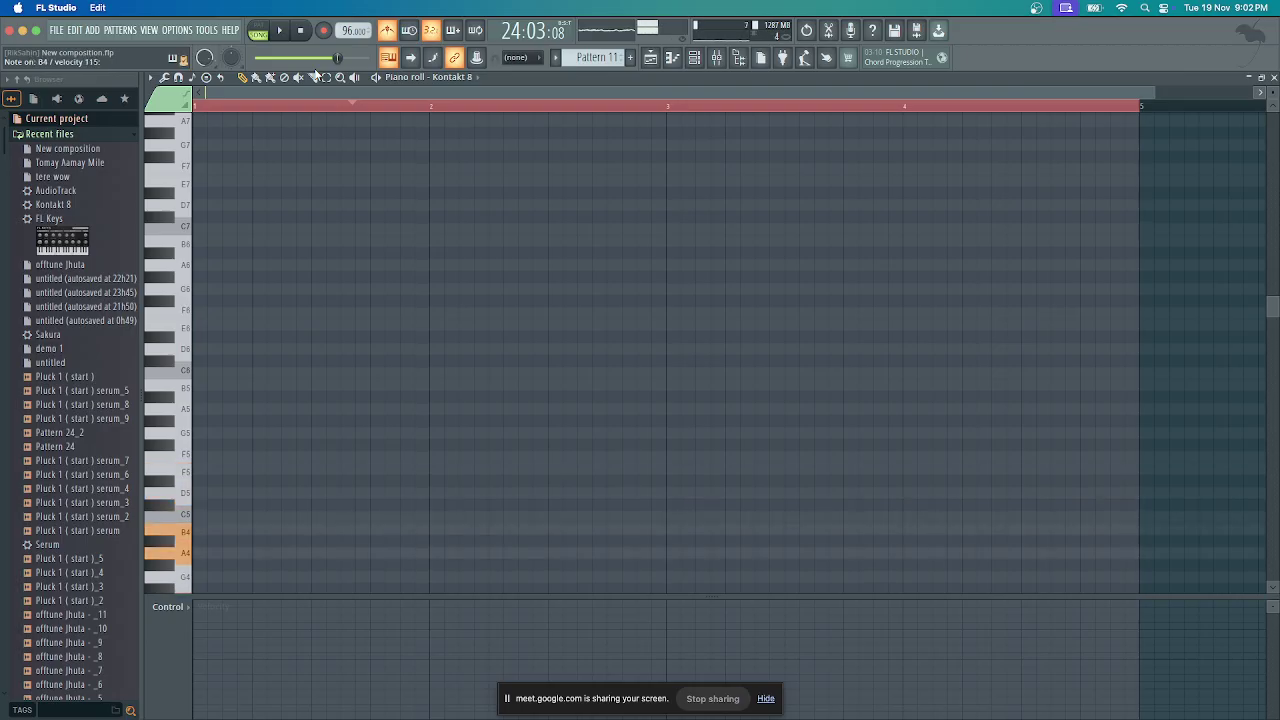
Record a piano part into the Pattern 11 clip on Track 8 from bar 25, starting playback at bar 21
{"action": "left_click", "coordinate": [652, 58]}
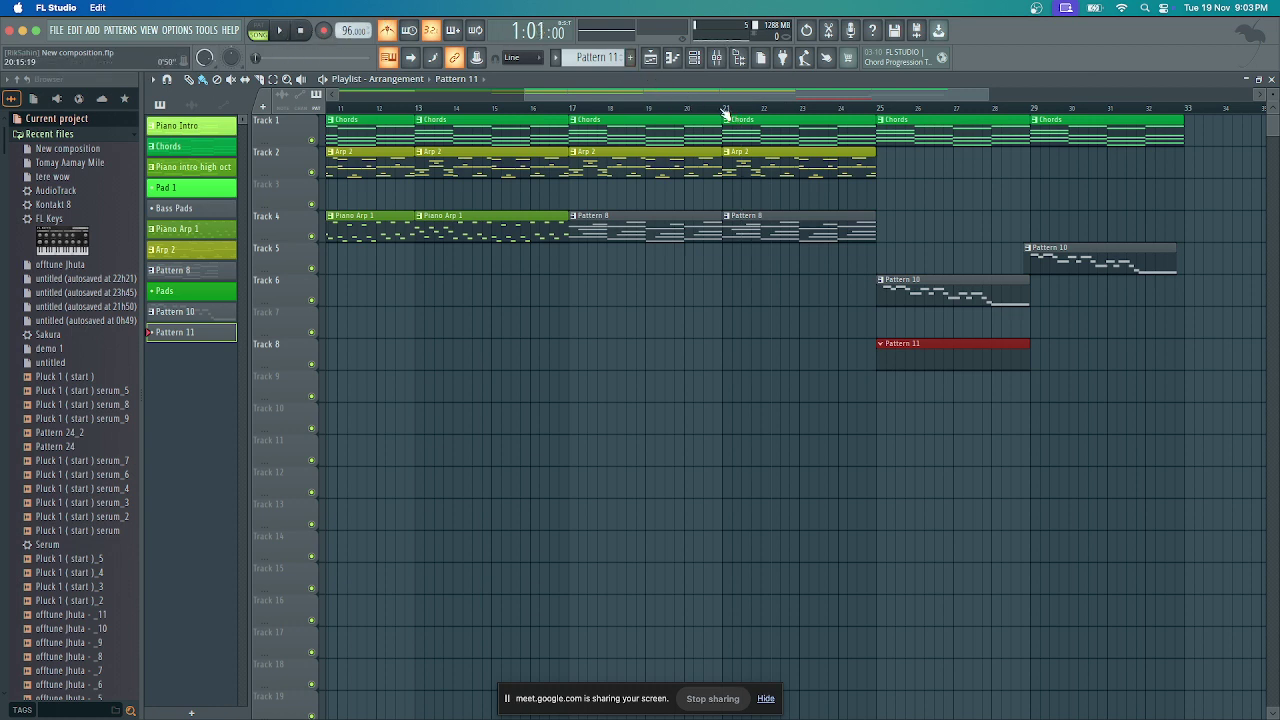
{"action": "left_click", "coordinate": [281, 32]}
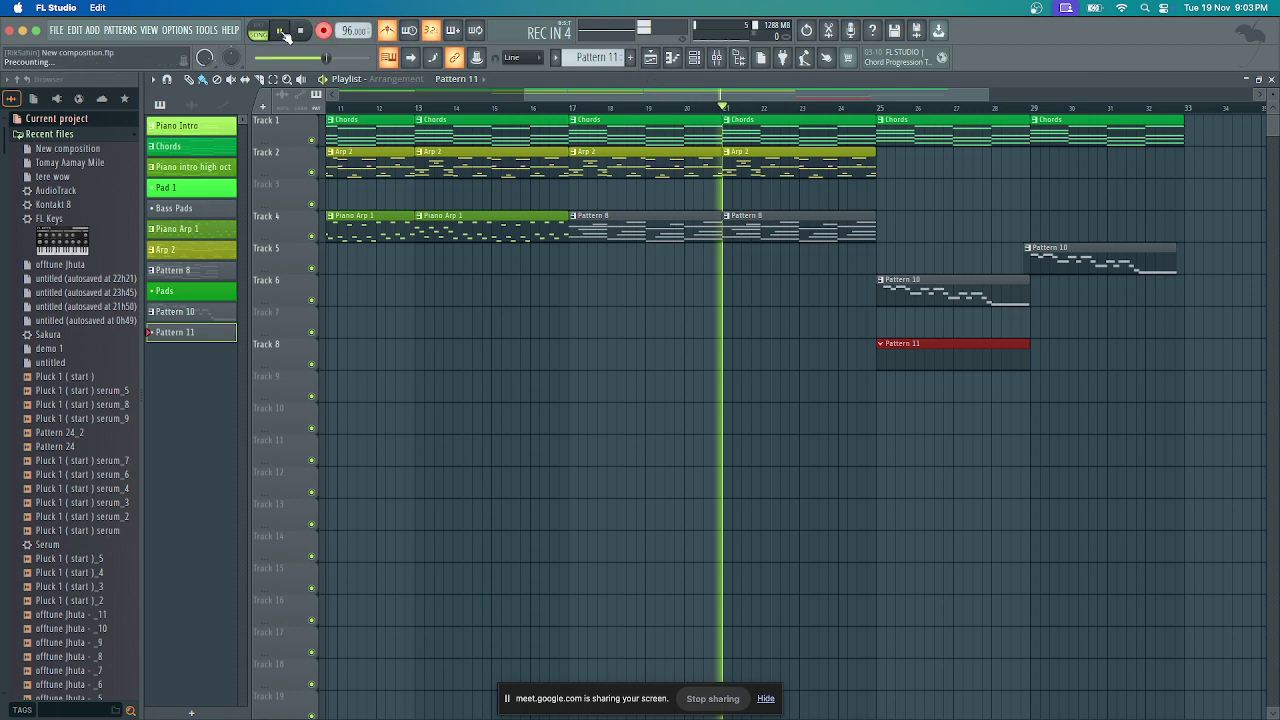
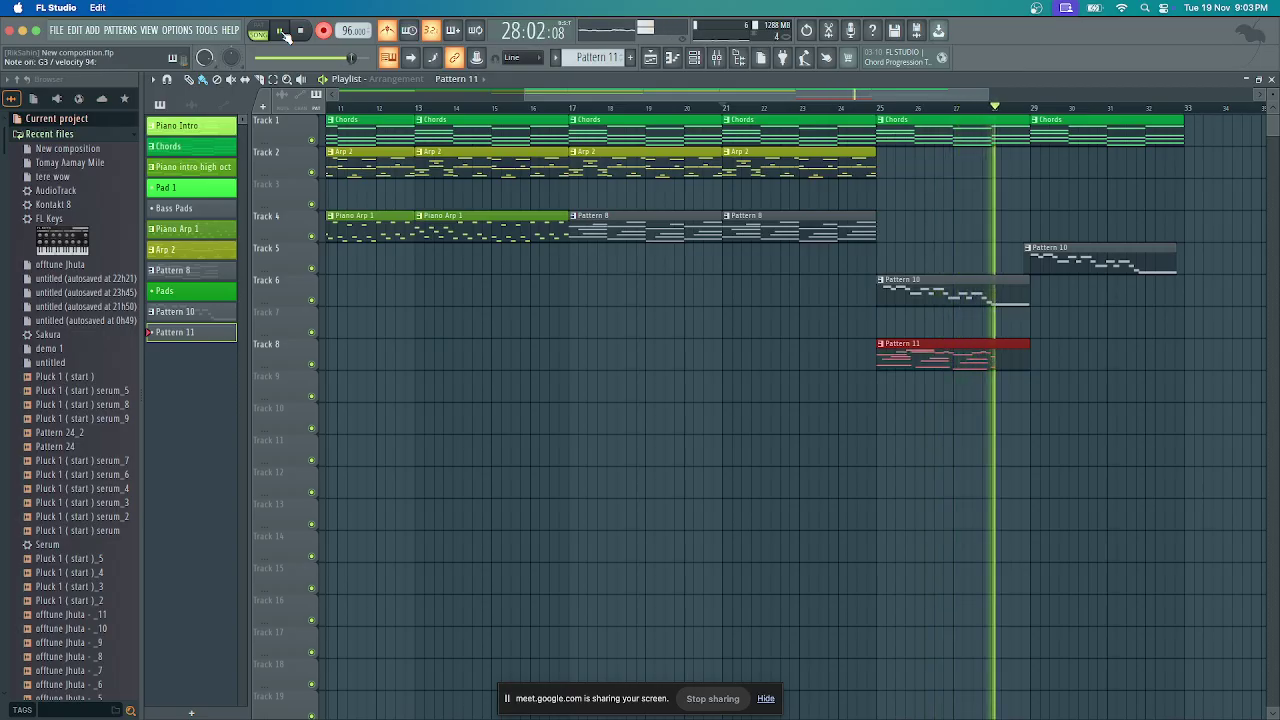
{"action": "left_click", "coordinate": [284, 32]}
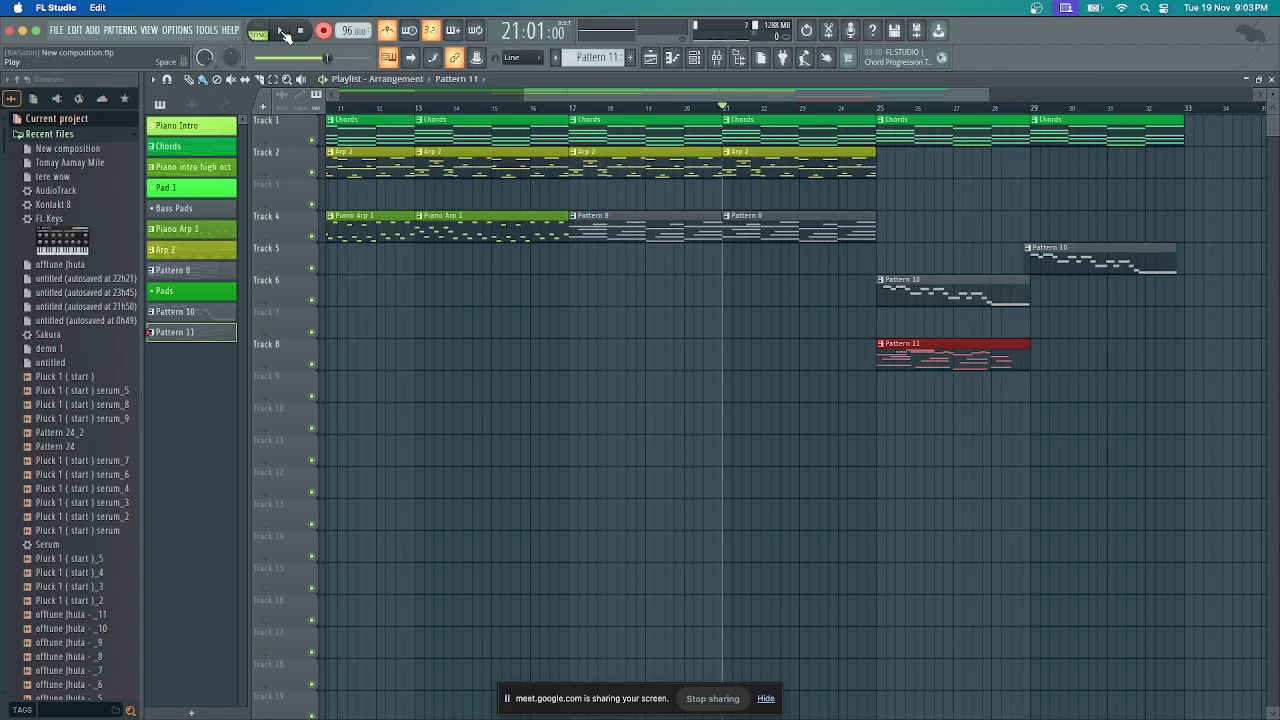
Delete the Pattern 11 clip from Track 8 and render Pattern 11 to audio with Render and replace
{"action": "right_click", "coordinate": [931, 366]}
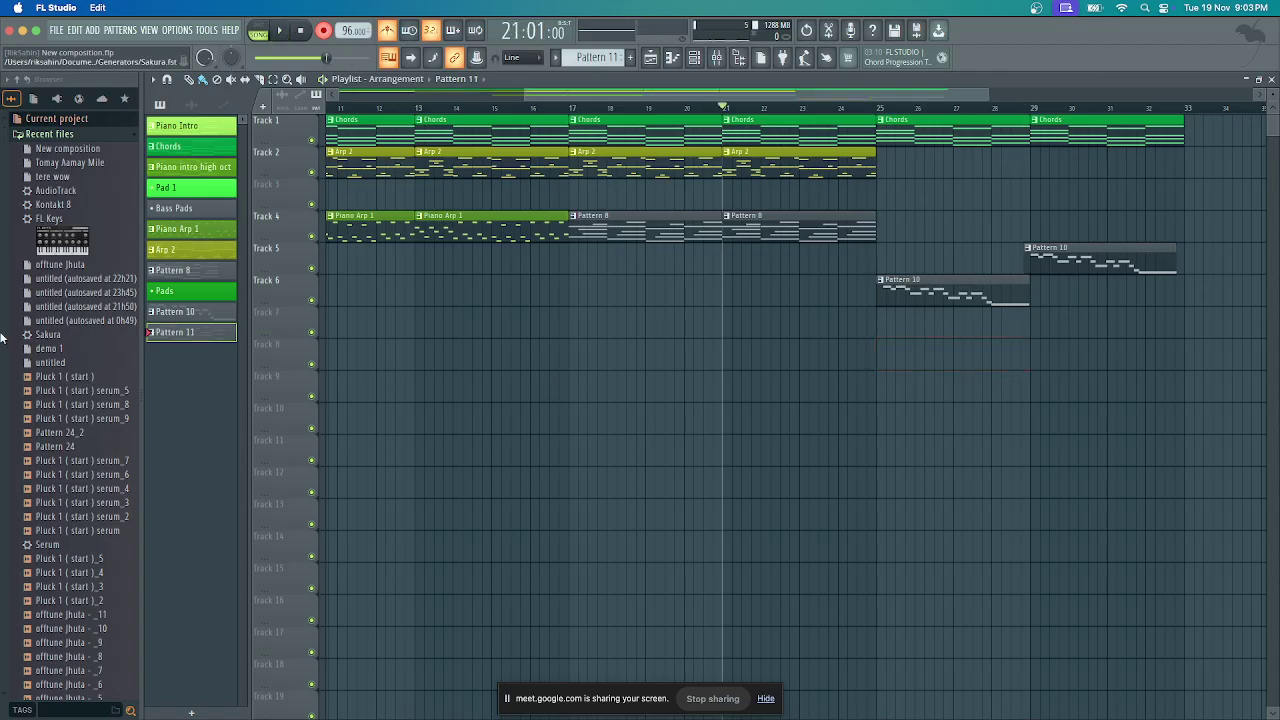
{"action": "right_click", "coordinate": [176, 338]}
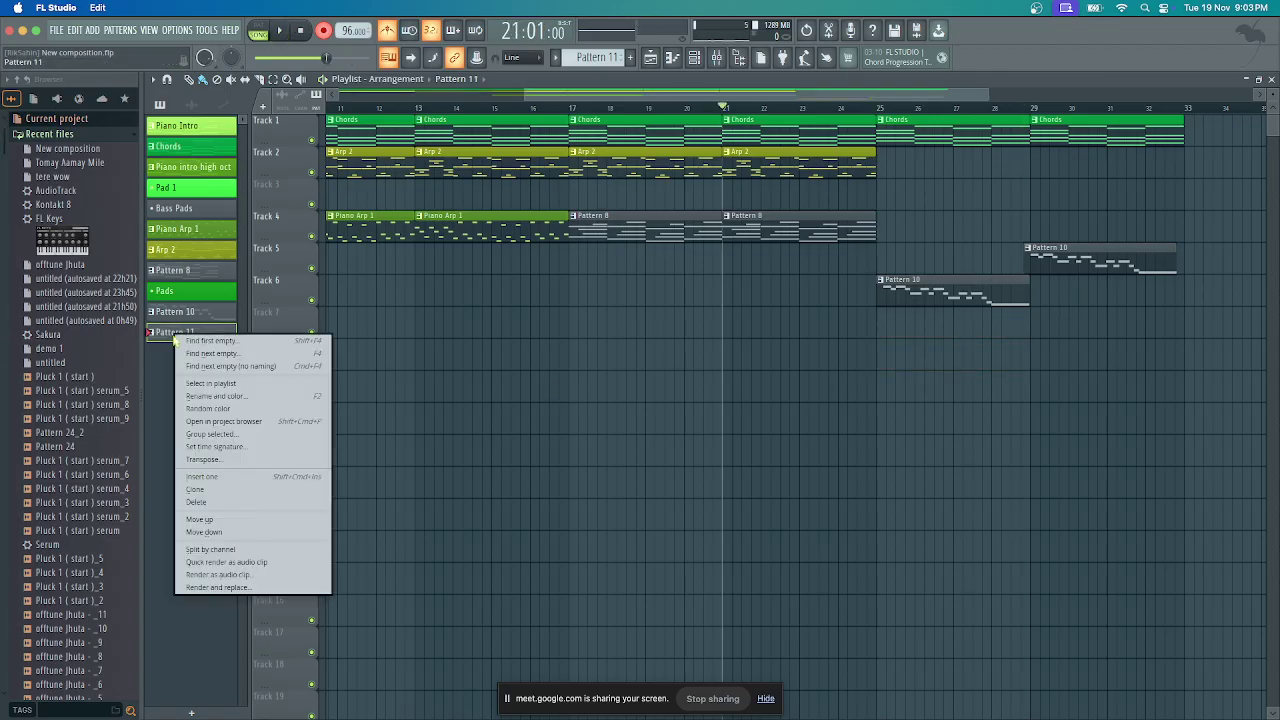
{"action": "left_click", "coordinate": [222, 588]}
{"action": "left_click", "coordinate": [757, 560]}
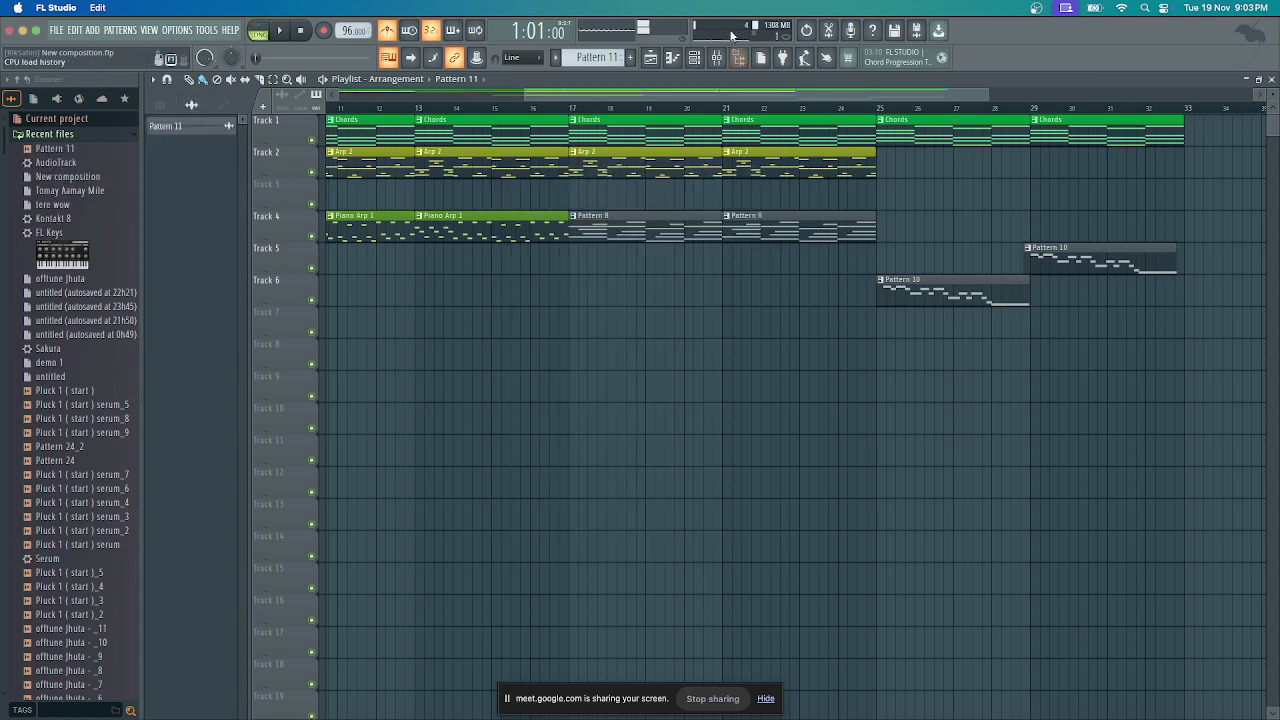
Show the Unsorted channels in the channel rack and check the instrument loaded in Kontakt 8 #2
{"action": "left_click", "coordinate": [716, 57]}
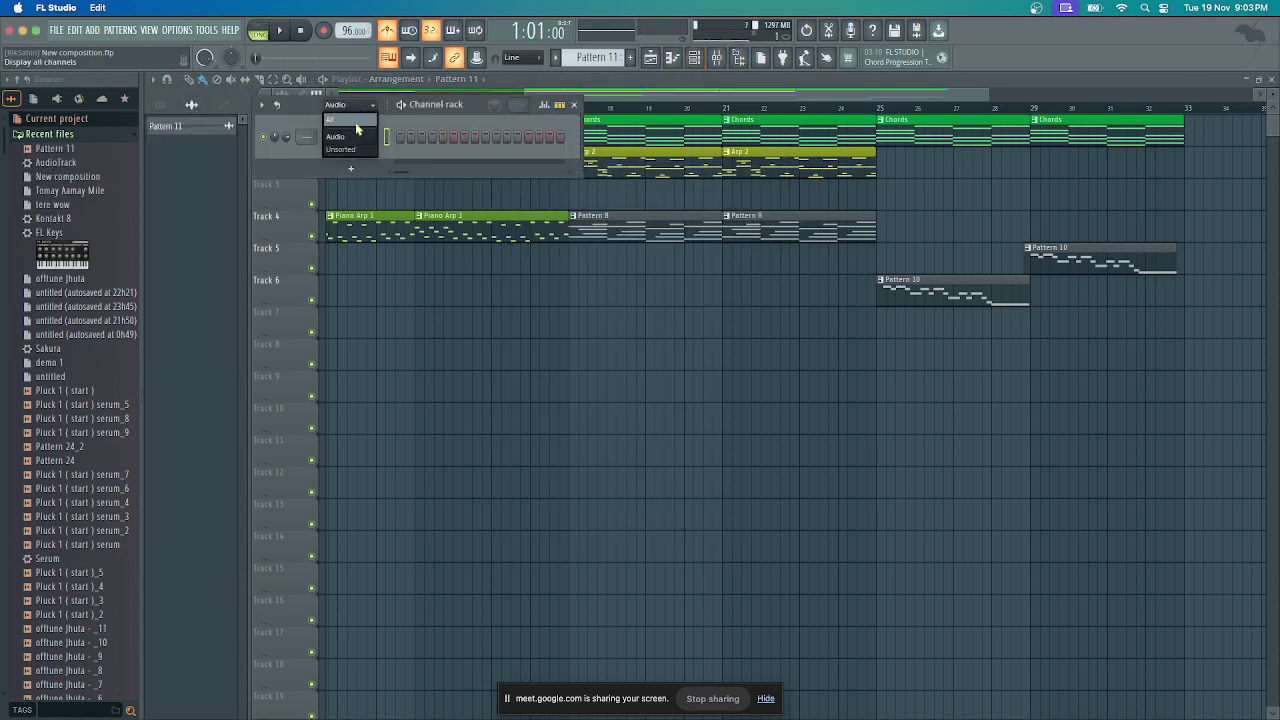
{"action": "left_click", "coordinate": [349, 152]}
{"action": "left_click", "coordinate": [350, 290]}
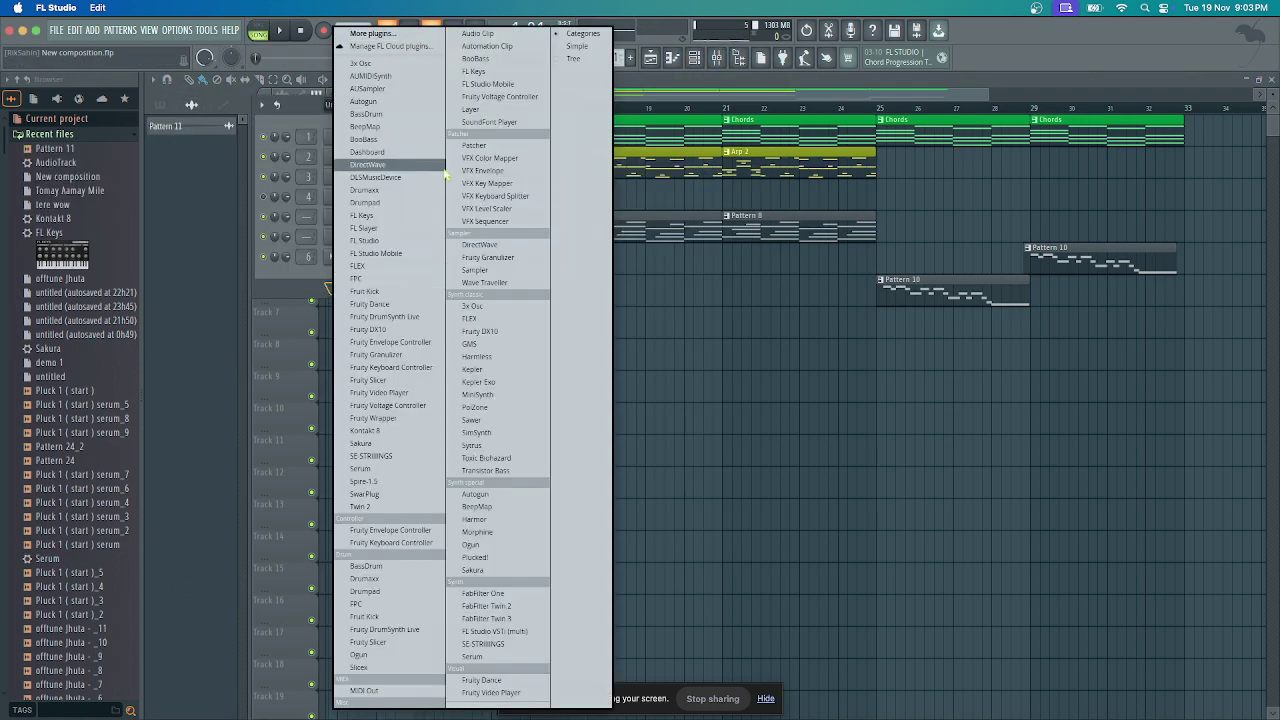
{"action": "left_click", "coordinate": [322, 268]}
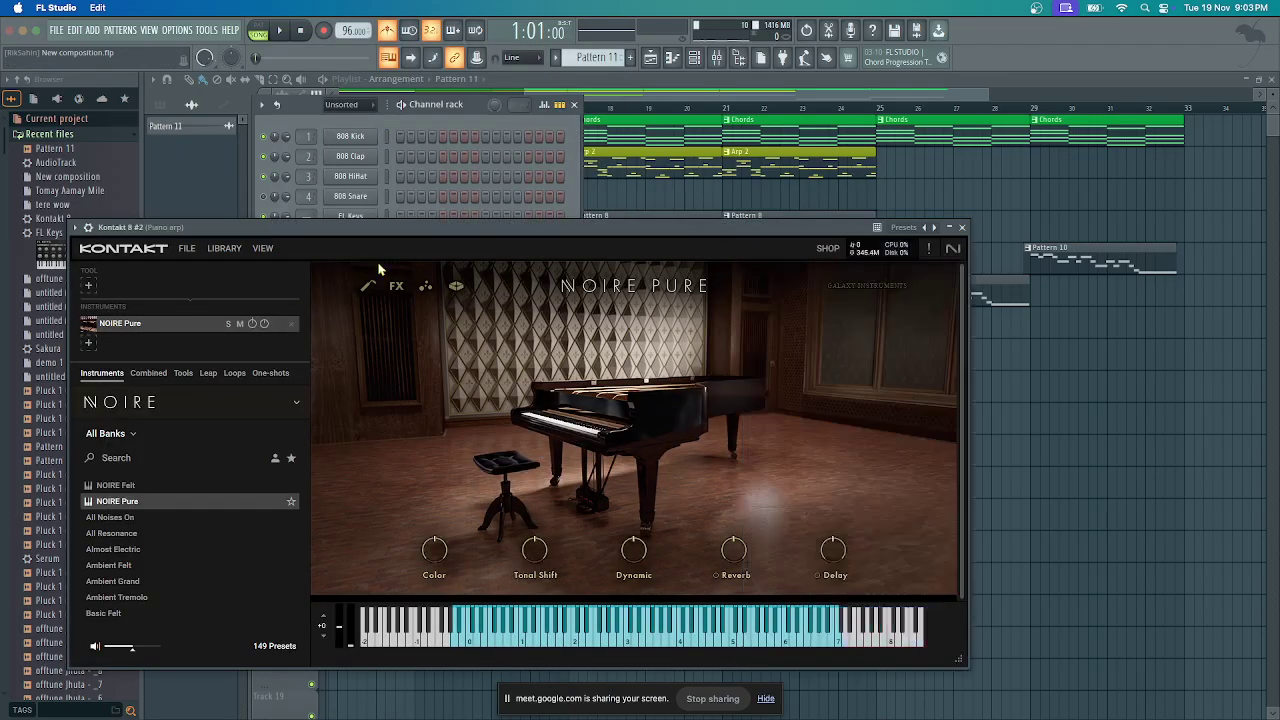
{"action": "left_click", "coordinate": [955, 230]}
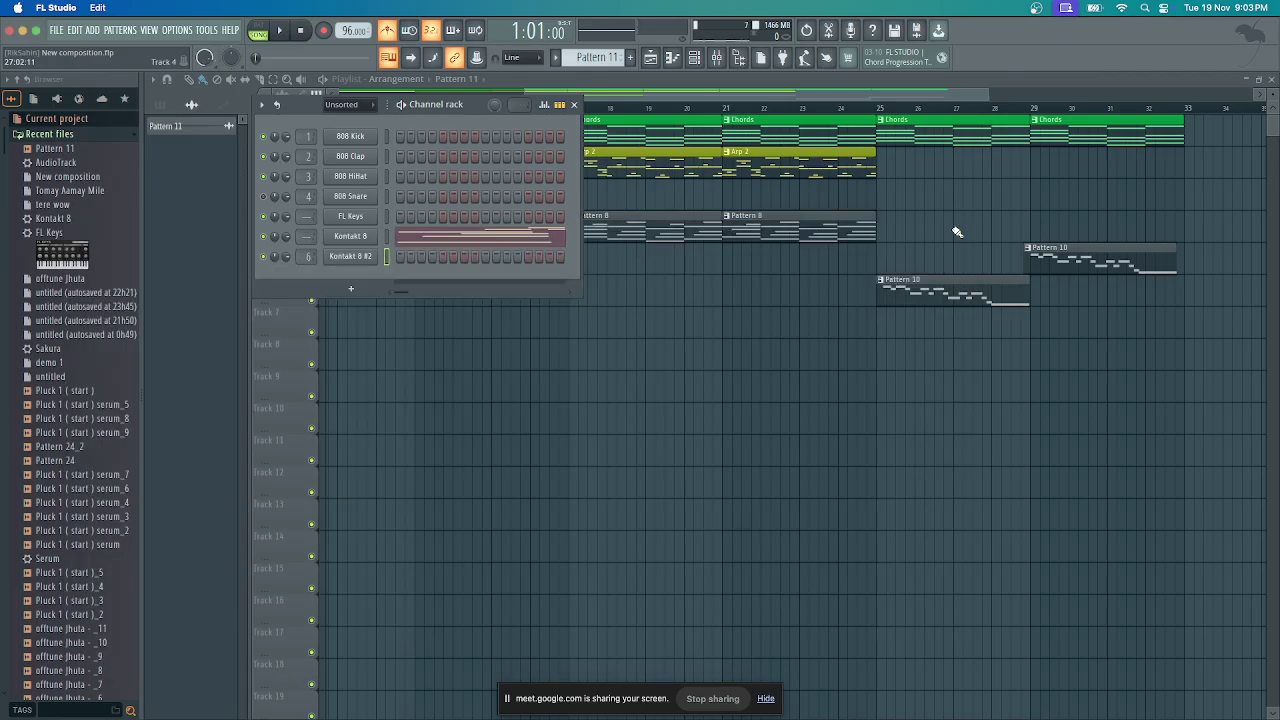
Create the new empty Pattern 12 and record a four-bar piano part in its Kontakt 8 #2 piano roll
{"action": "right_click", "coordinate": [380, 258]}
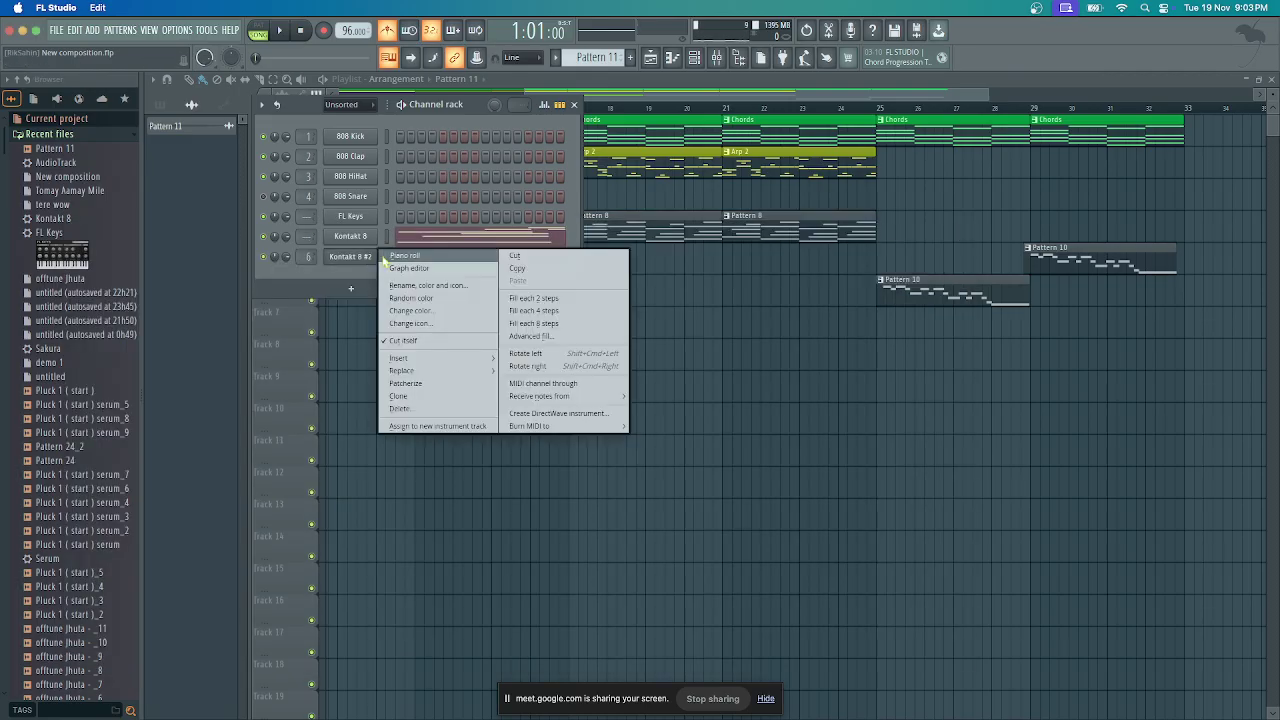
{"action": "left_click", "coordinate": [631, 59]}
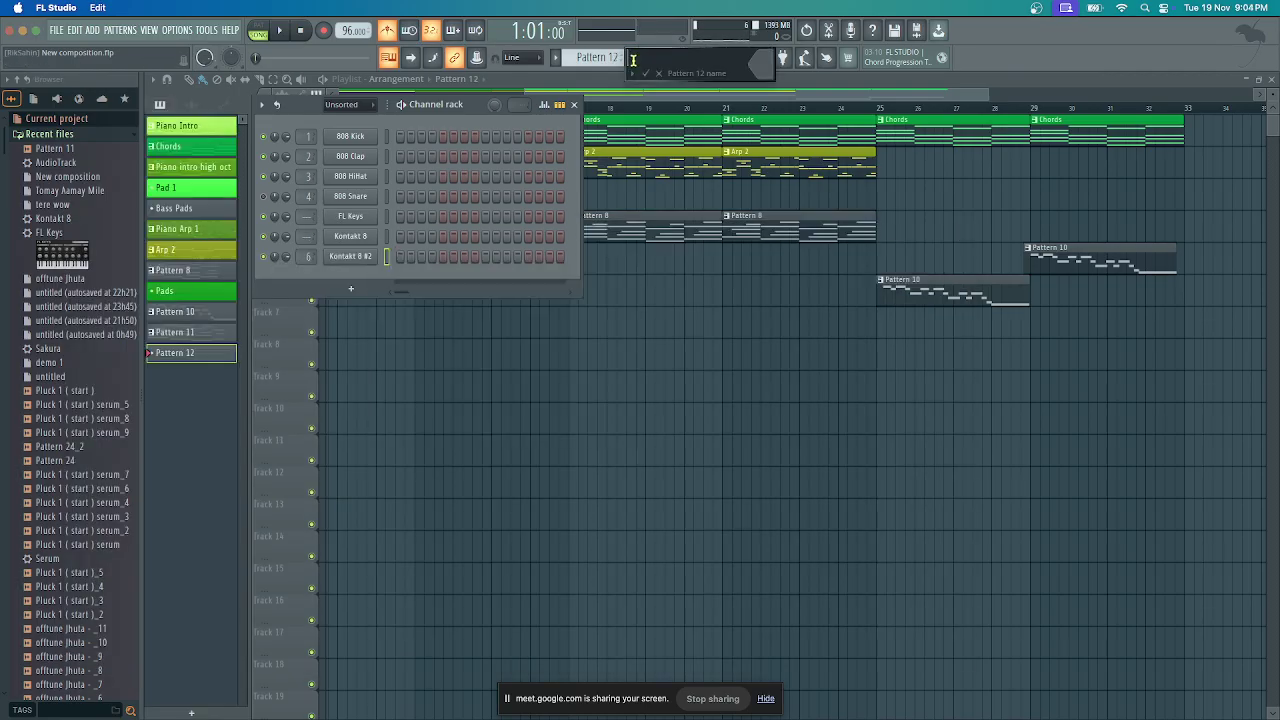
{"action": "right_click", "coordinate": [380, 254]}
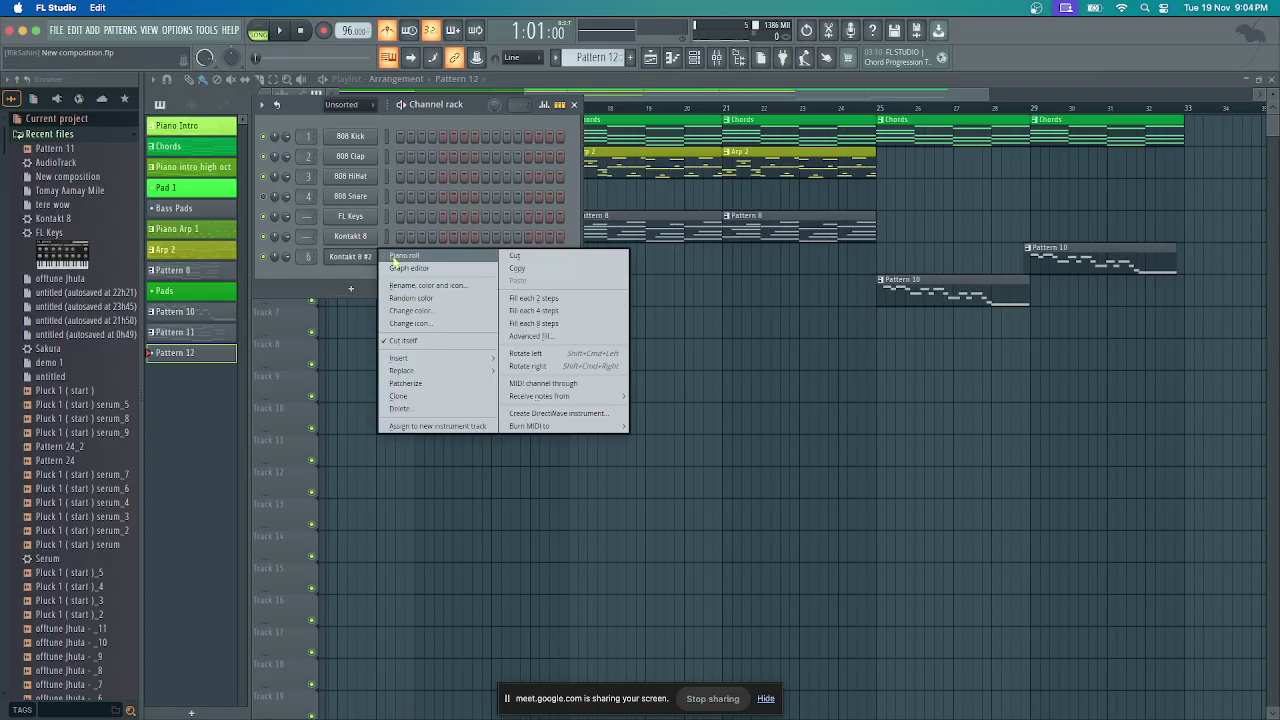
{"action": "left_click", "coordinate": [397, 254]}
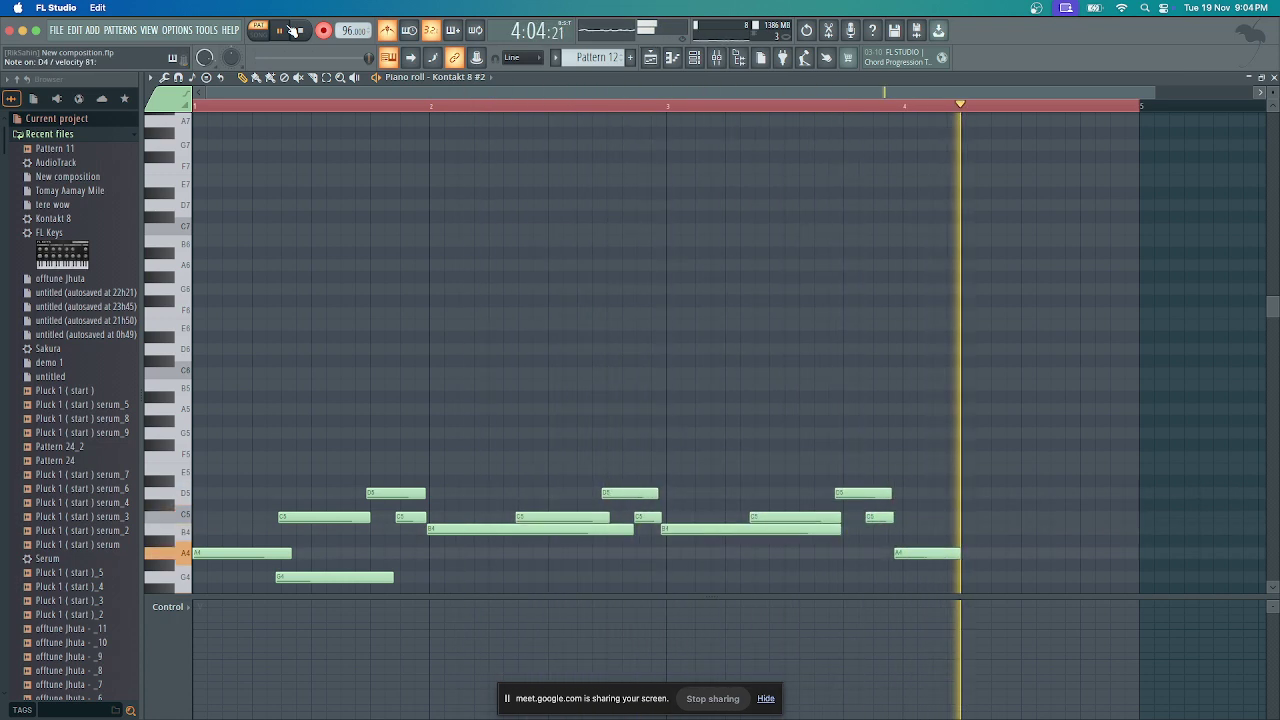
{"action": "left_click", "coordinate": [295, 31]}
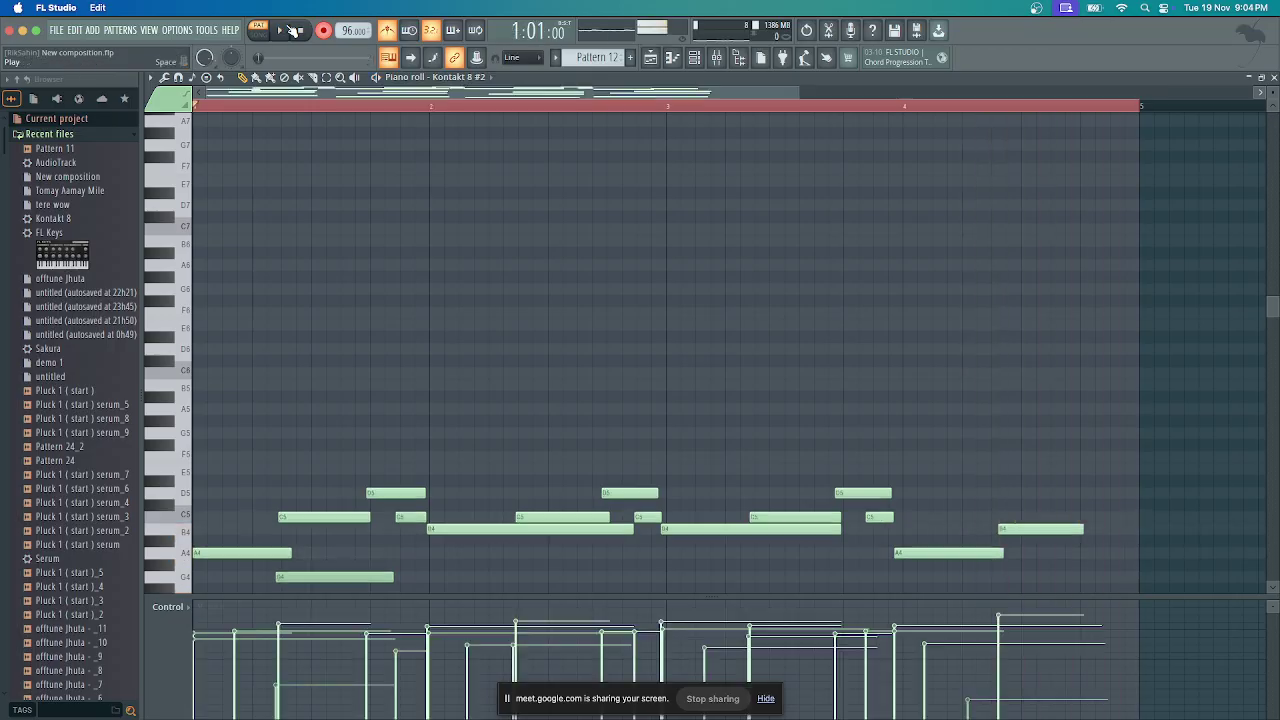
Quantize the recorded Pattern 12 notes with a raised start time strength, auditioning the result before accepting it
{"action": "scroll", "coordinate": [428, 151], "scroll_direction": "down", "scroll_amount": 5}
{"action": "scroll", "coordinate": [428, 151], "scroll_direction": "up", "scroll_amount": 10}
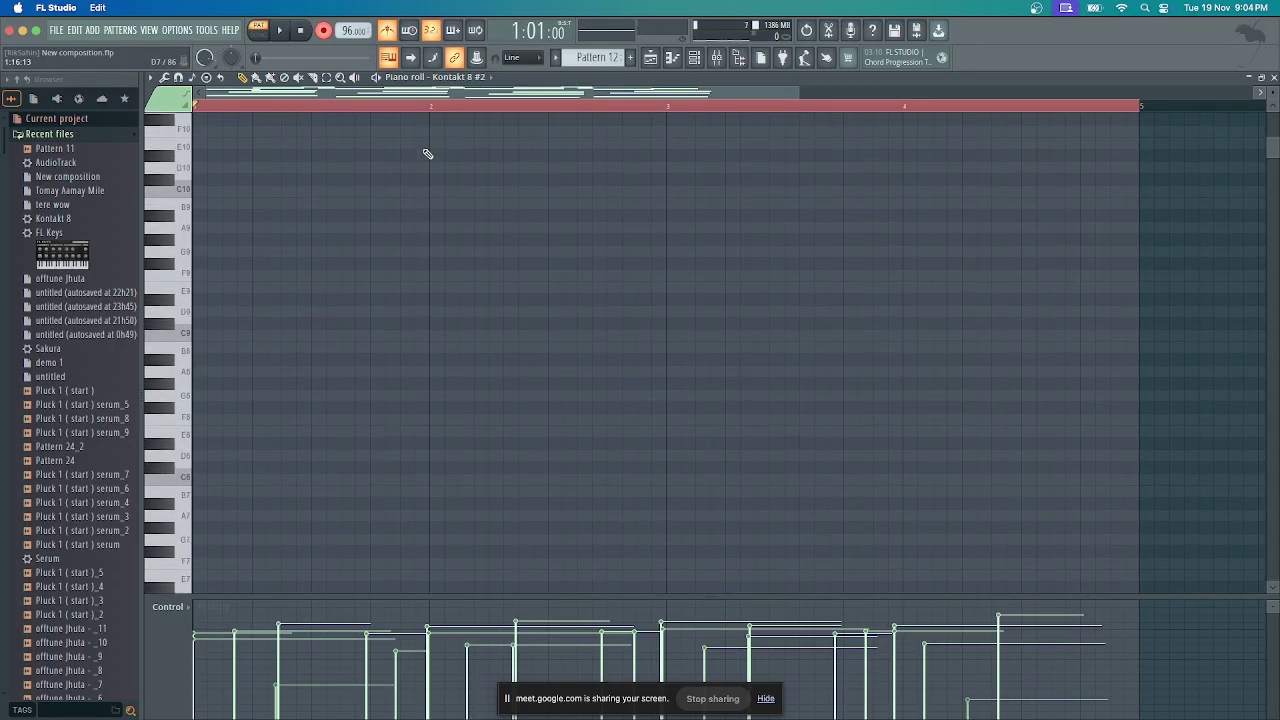
{"action": "scroll", "coordinate": [428, 154], "scroll_direction": "up", "scroll_amount": 2}
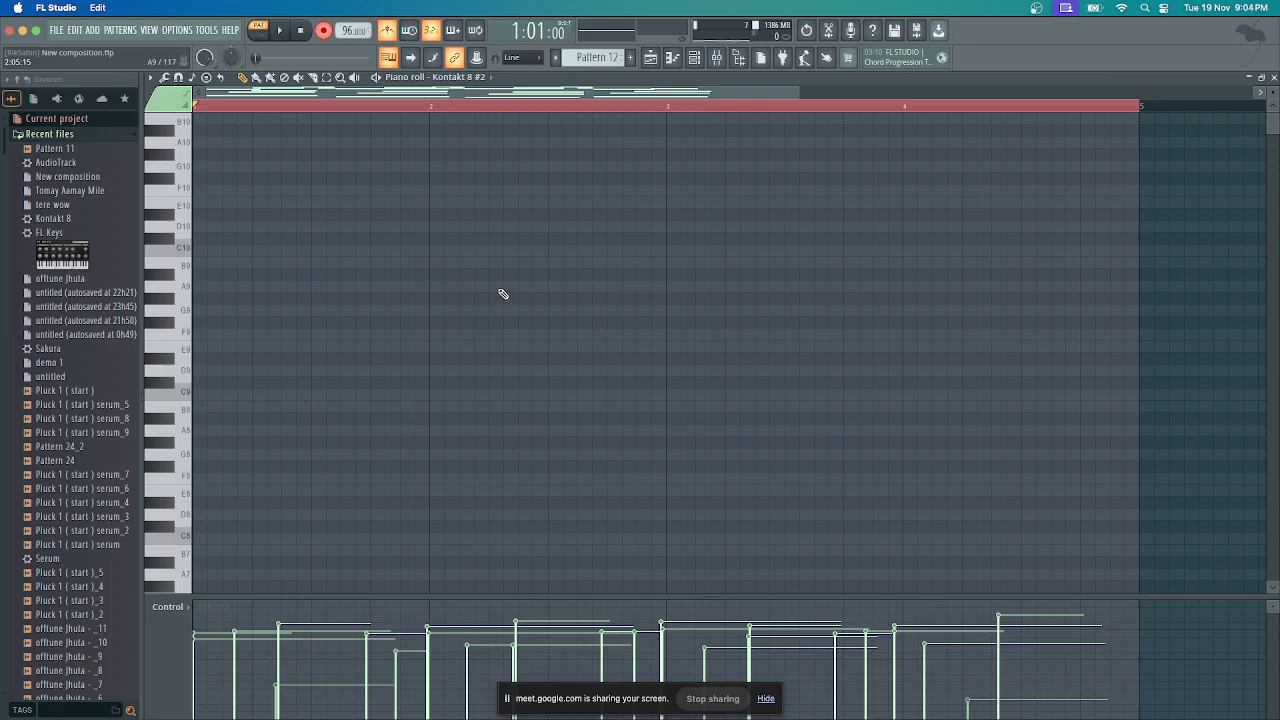
{"action": "scroll", "coordinate": [502, 292], "scroll_direction": "down", "scroll_amount": 10}
{"action": "scroll", "coordinate": [496, 288], "scroll_direction": "up", "scroll_amount": 3}
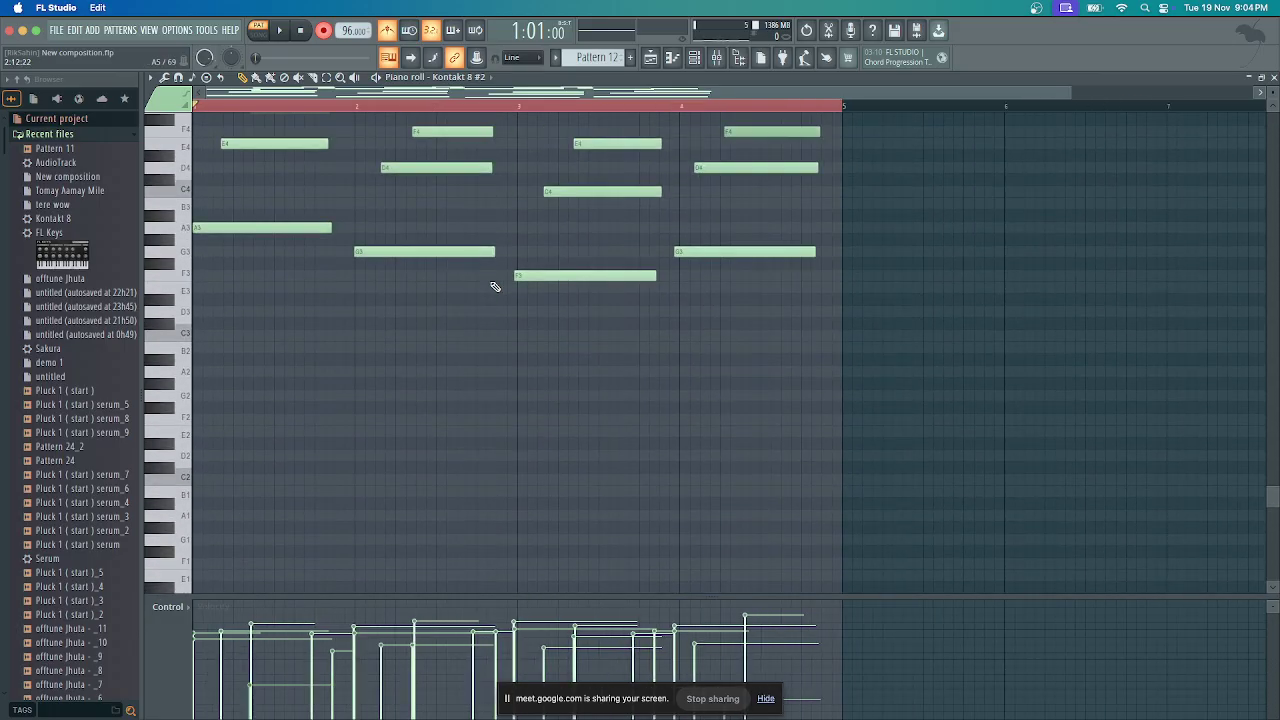
{"action": "scroll", "coordinate": [492, 287], "scroll_direction": "up", "scroll_amount": 5}
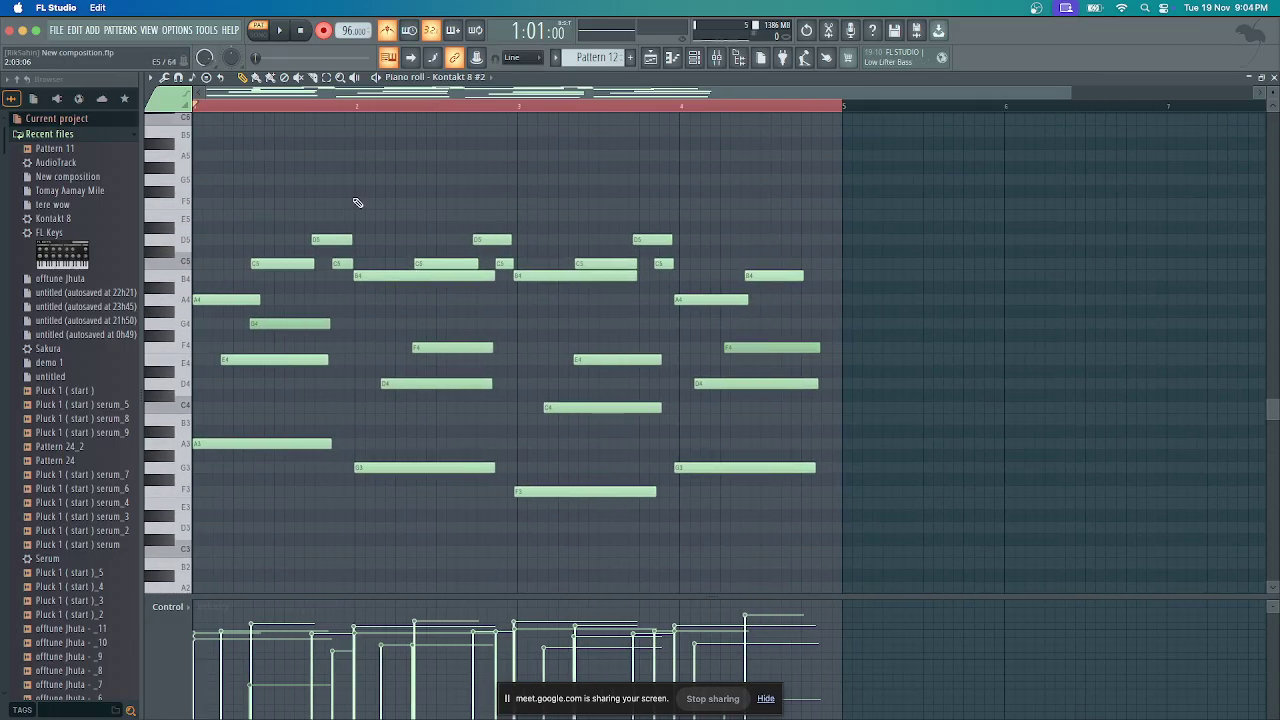
{"action": "left_click", "coordinate": [165, 79]}
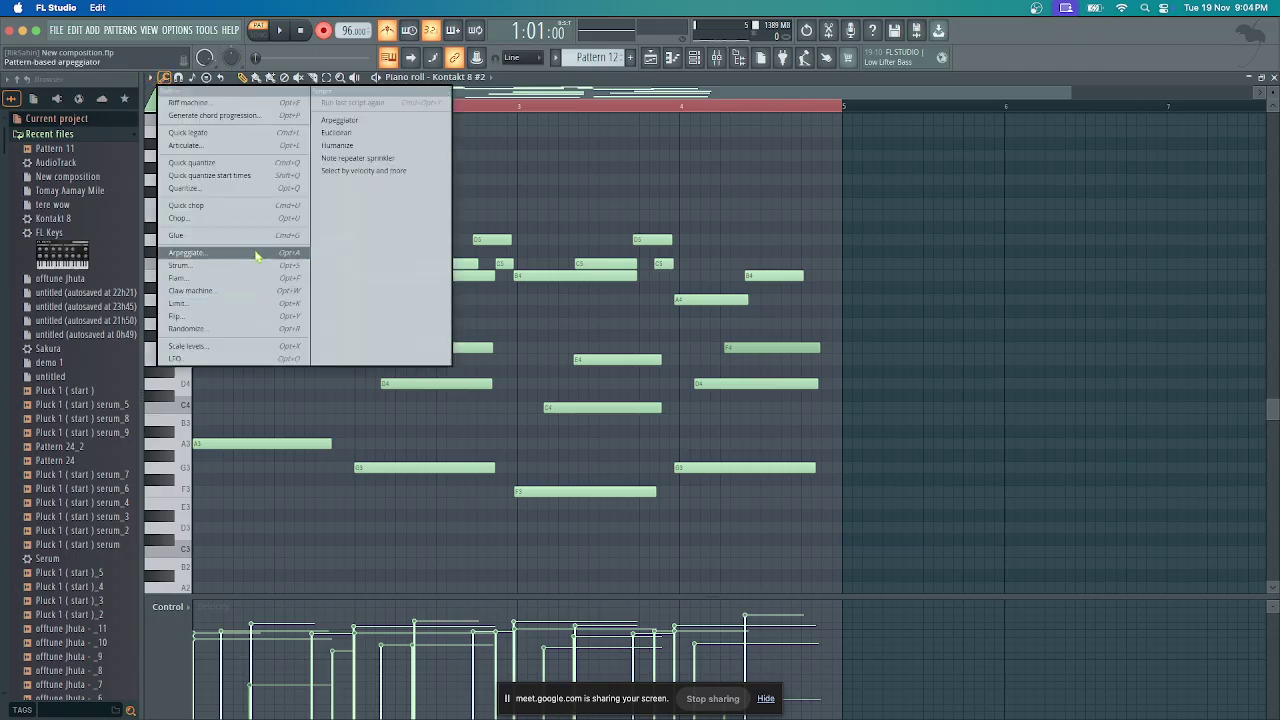
{"action": "key", "text": "space"}
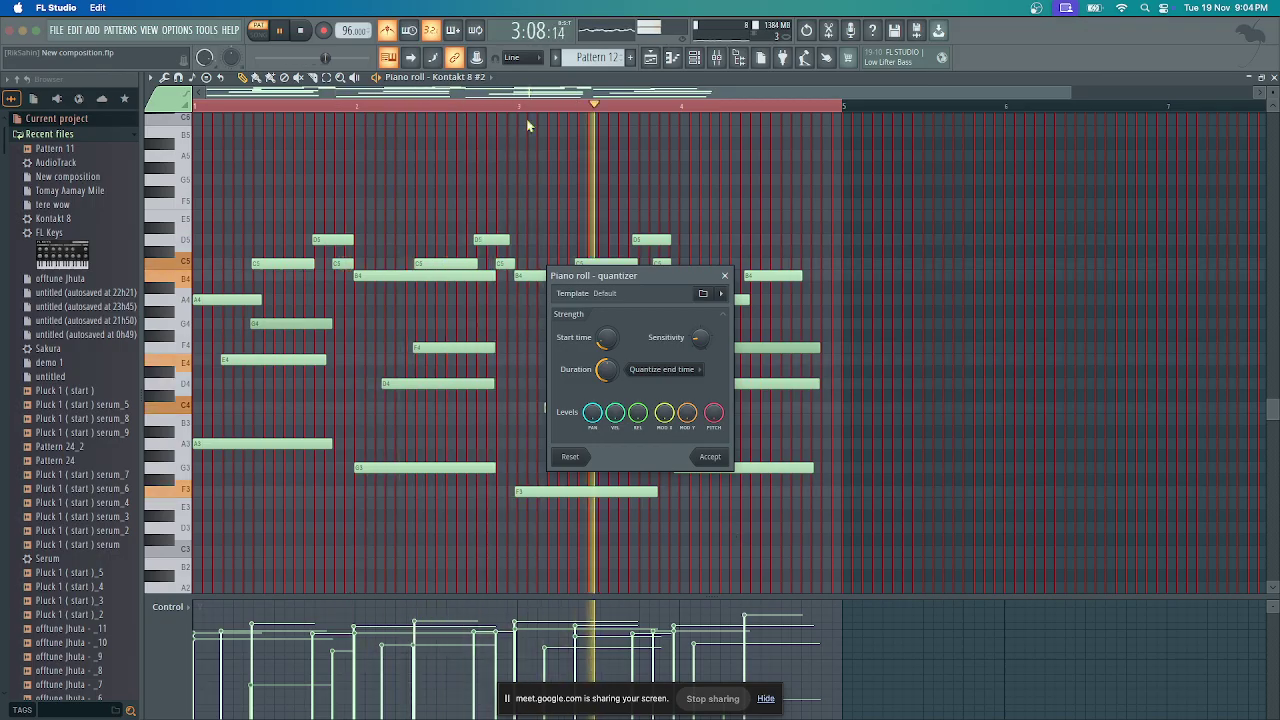
{"action": "left_click_drag", "start_coordinate": [606, 337], "coordinate": [606, 320]}
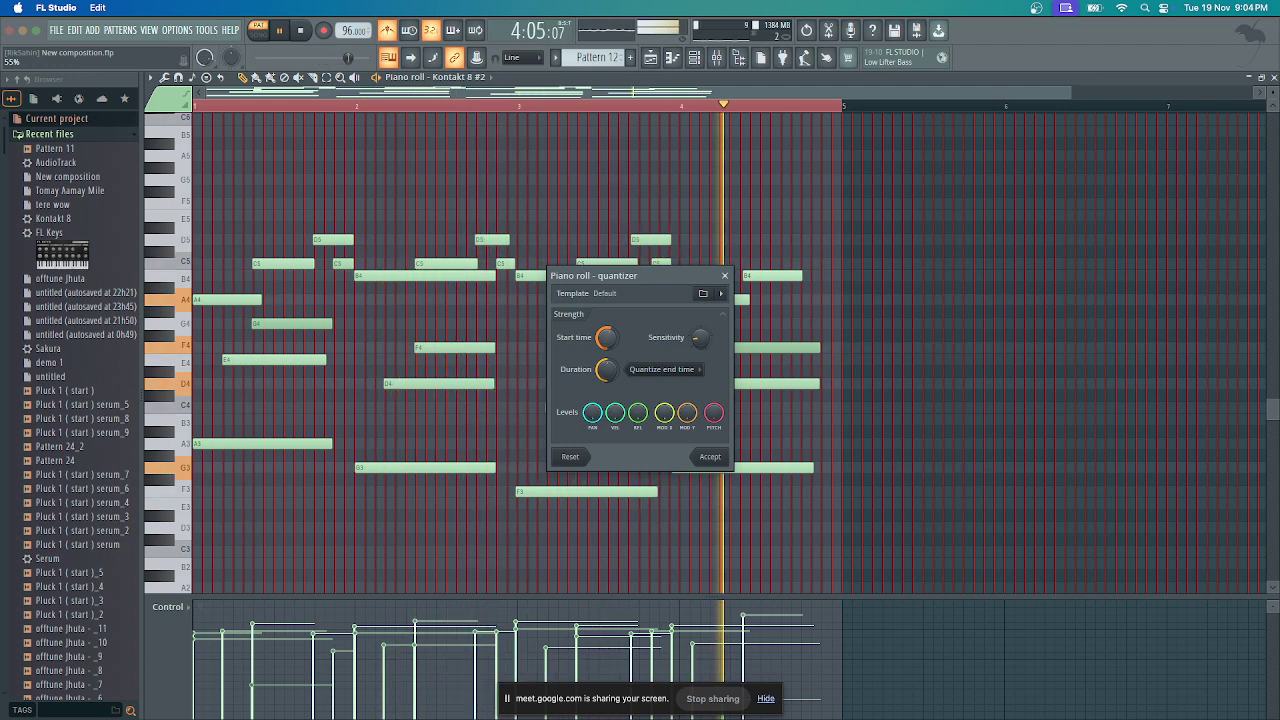
{"action": "key", "text": "space"}
{"action": "left_click", "coordinate": [710, 456]}
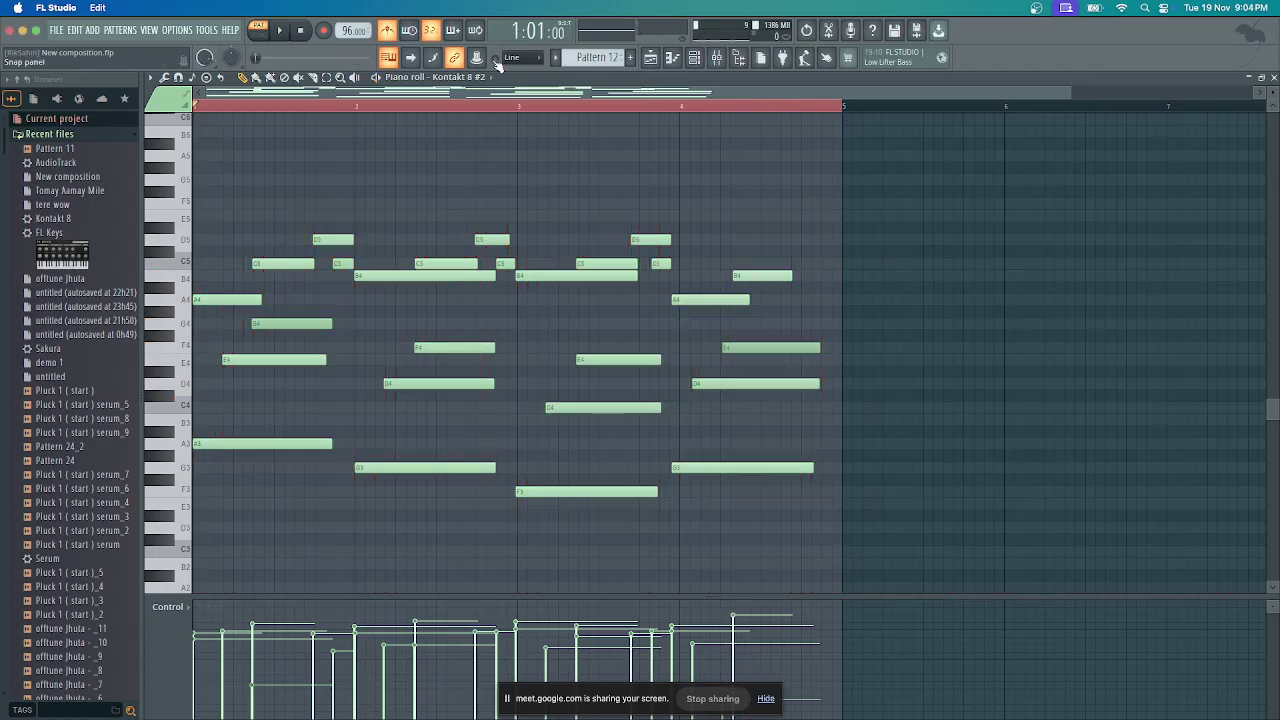
With snapping set to (none), nudge the last B4 note later and shift all bar 4 notes to start on the bar line
{"action": "left_click_drag", "start_coordinate": [757, 274], "coordinate": [766, 274]}
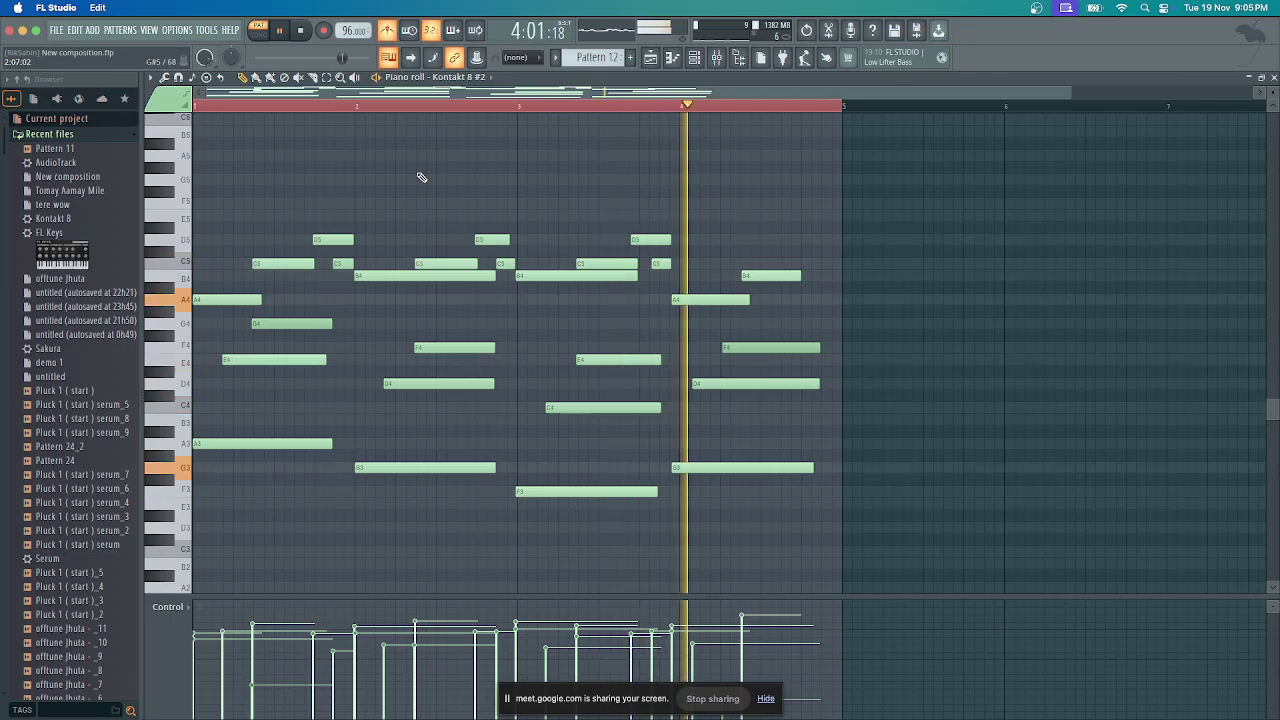
{"action": "key", "text": "space"}
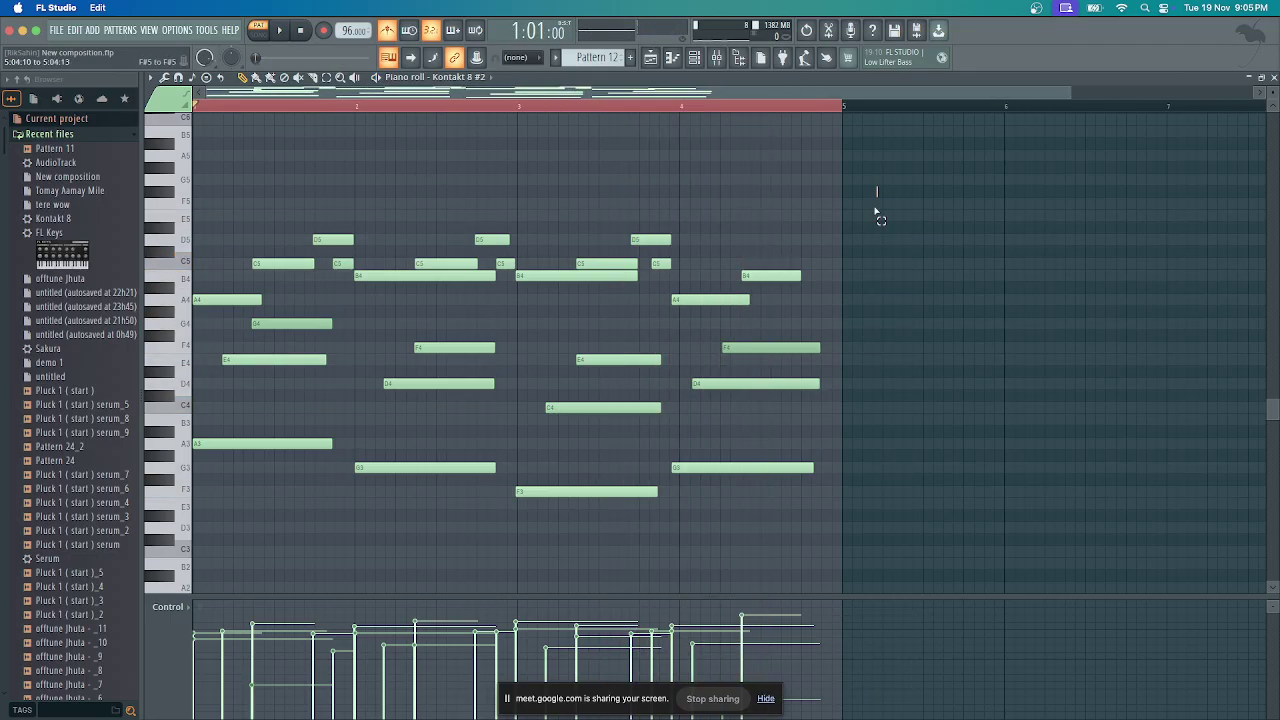
{"action": "left_click_drag", "start_coordinate": [877, 186], "coordinate": [680, 482]}
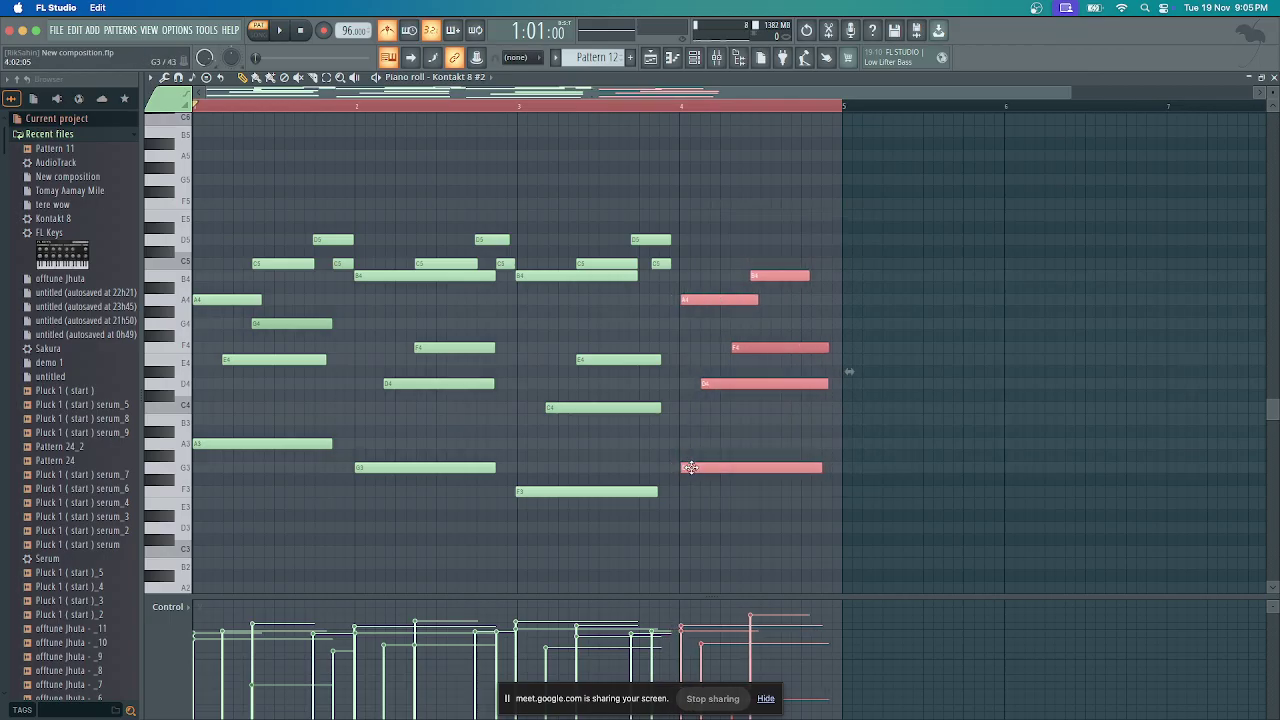
{"action": "key", "text": "space"}
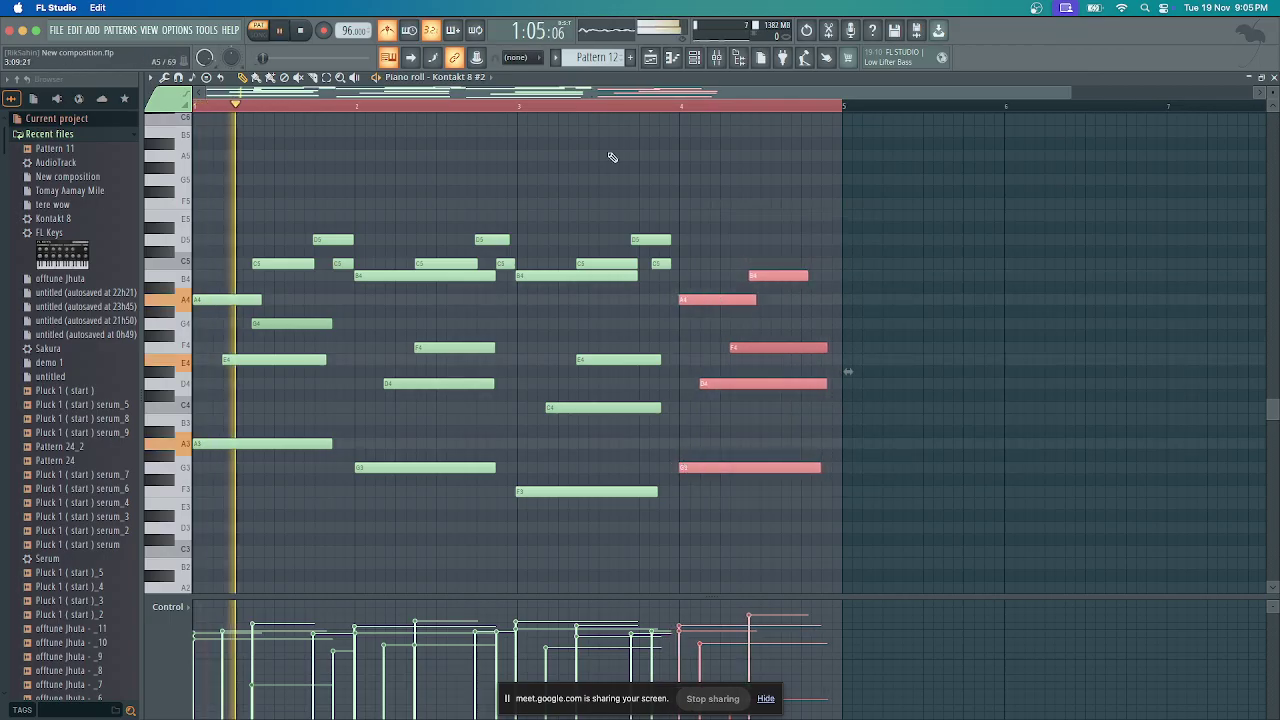
Shift all bar 3 notes slightly later so they start on the bar 3 line
{"action": "left_click_drag", "start_coordinate": [682, 176], "coordinate": [601, 491]}
{"action": "key", "text": "space"}
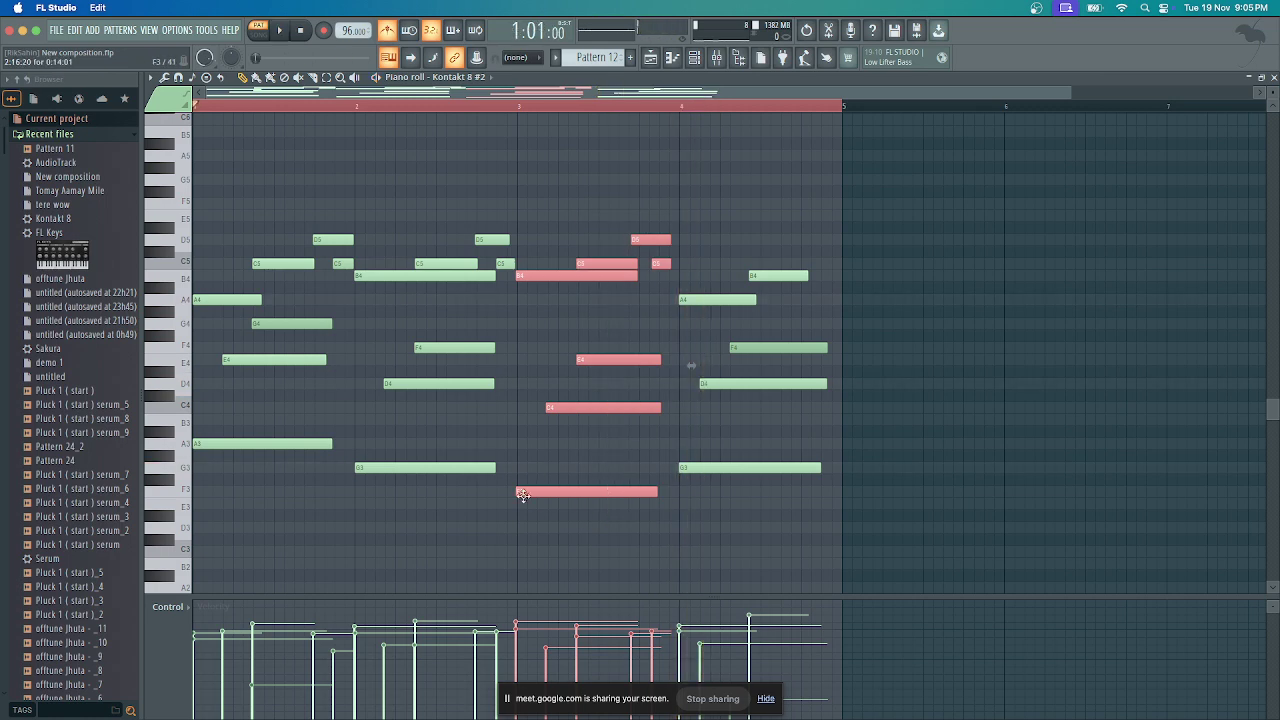
{"action": "left_click", "coordinate": [913, 332]}
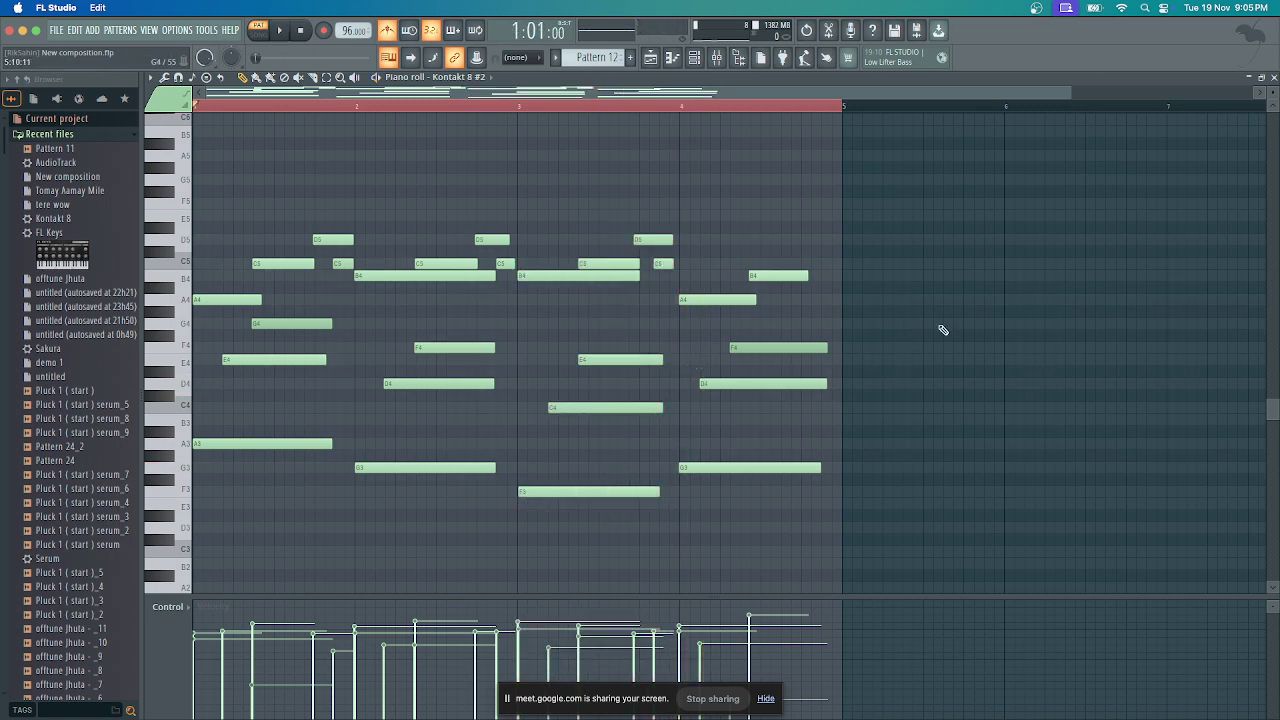
Move the final D5 and C5 of bar 3 later to end at bar 4, and nudge the last B4 slightly earlier
{"action": "key", "text": "space"}
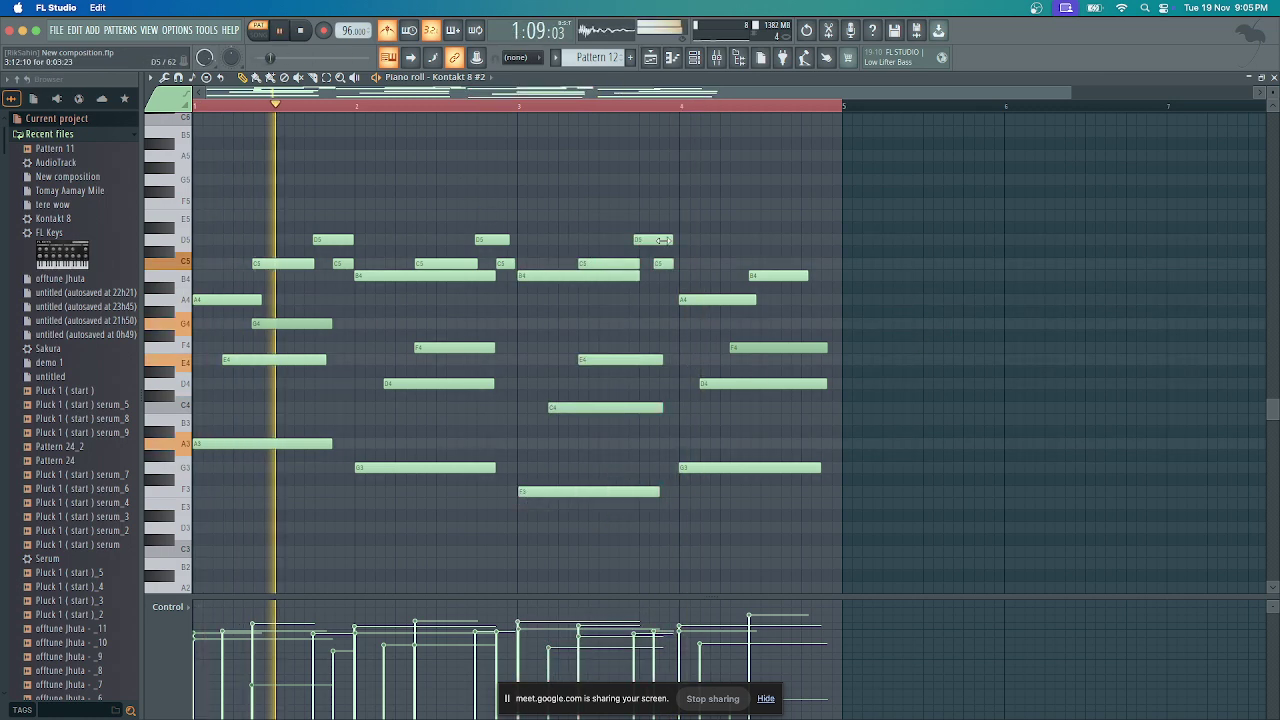
{"action": "left_click_drag", "start_coordinate": [656, 240], "coordinate": [673, 266]}
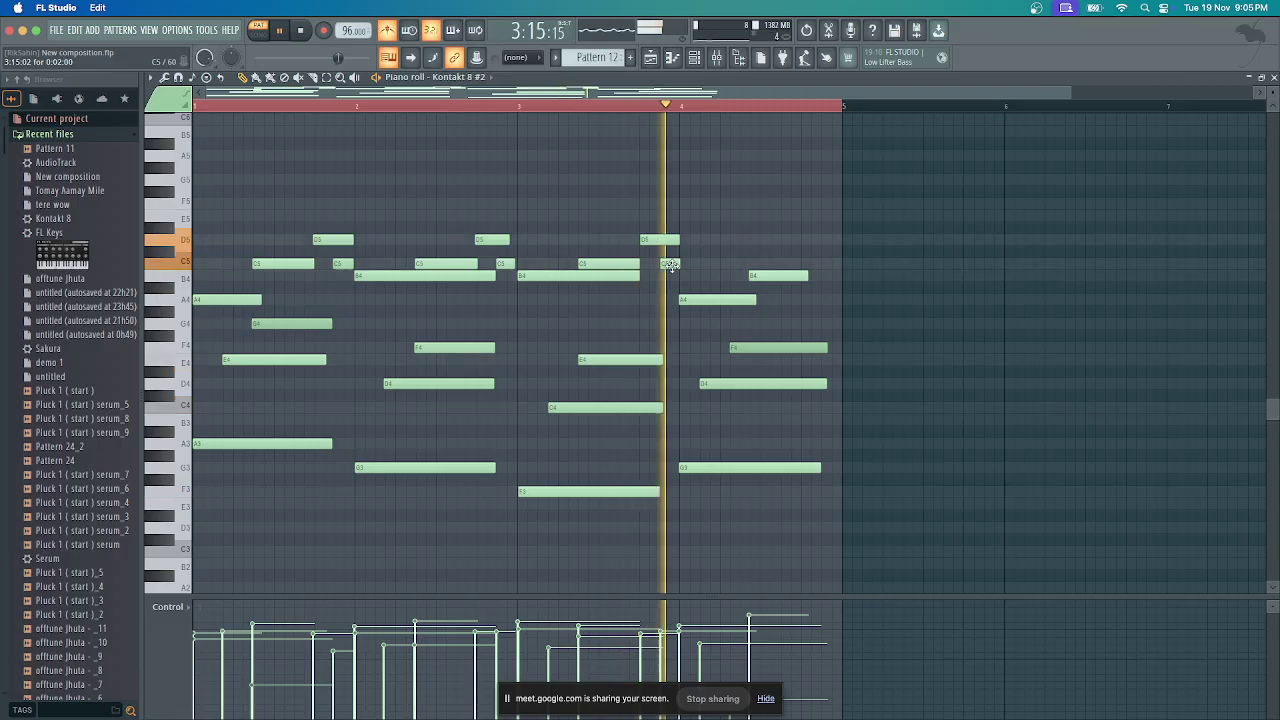
{"action": "key", "text": "space"}
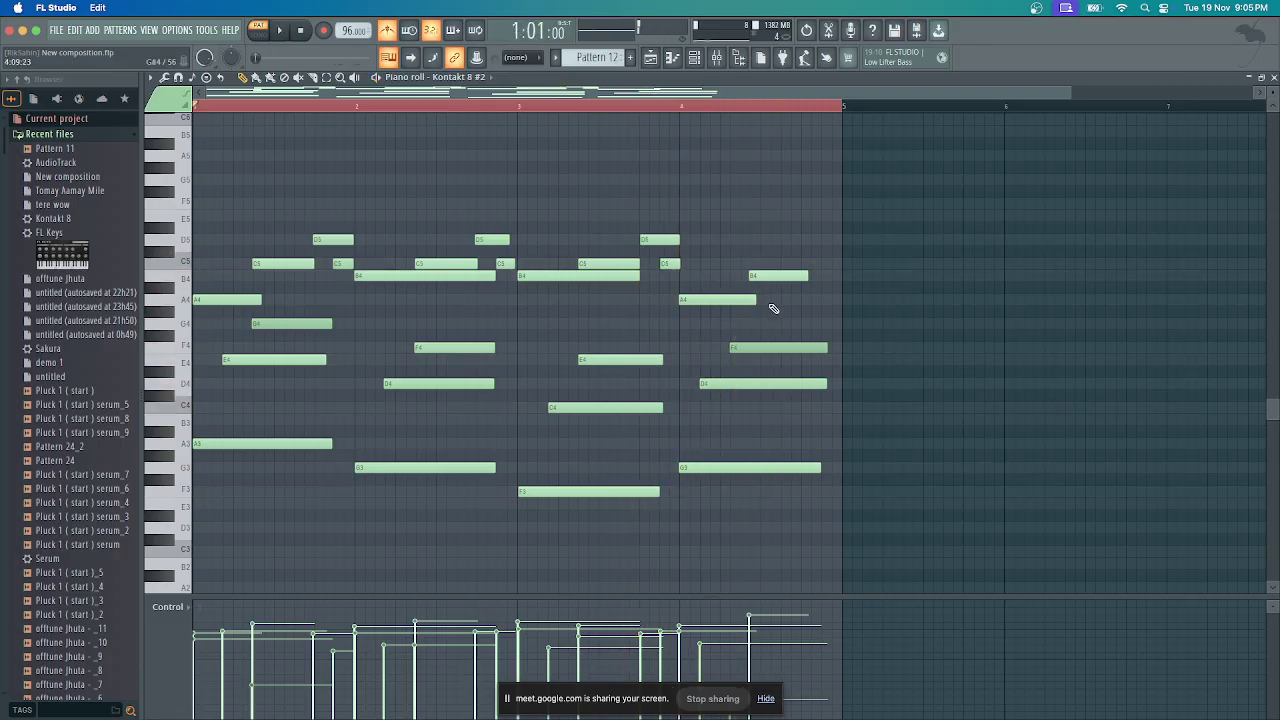
{"action": "key", "text": "space"}
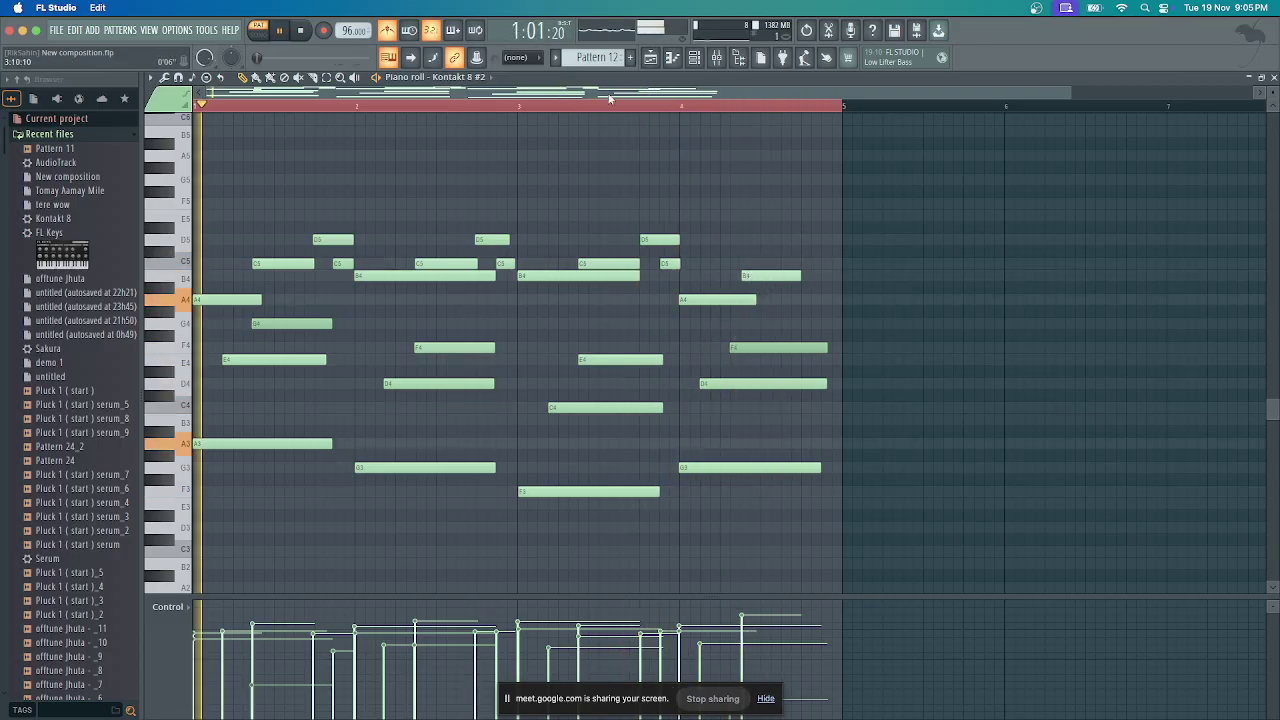
{"action": "left_click", "coordinate": [663, 105]}
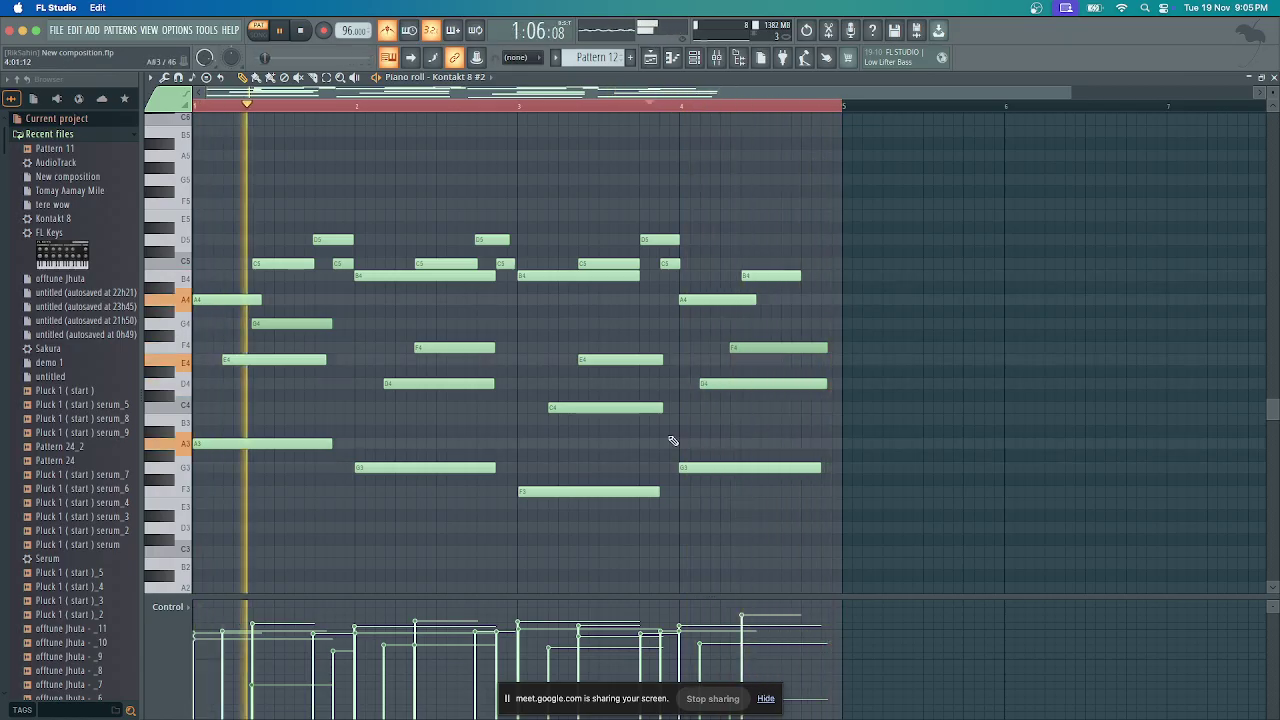
Extend the F3, C4 and E4 notes of bar 3 and the F4, D4 and G3 notes of bar 4 to their bar ends
{"action": "left_click_drag", "start_coordinate": [660, 491], "coordinate": [677, 498]}
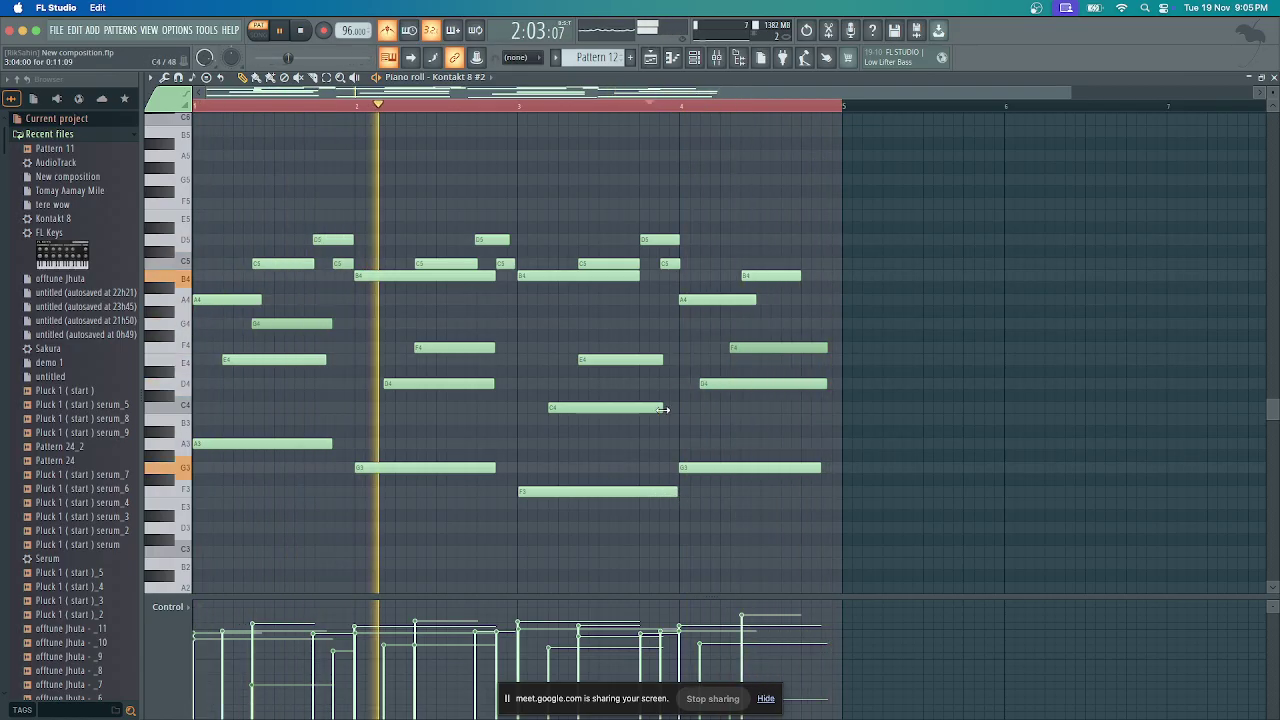
{"action": "left_click_drag", "start_coordinate": [662, 407], "coordinate": [678, 409]}
{"action": "left_click_drag", "start_coordinate": [660, 364], "coordinate": [677, 364]}
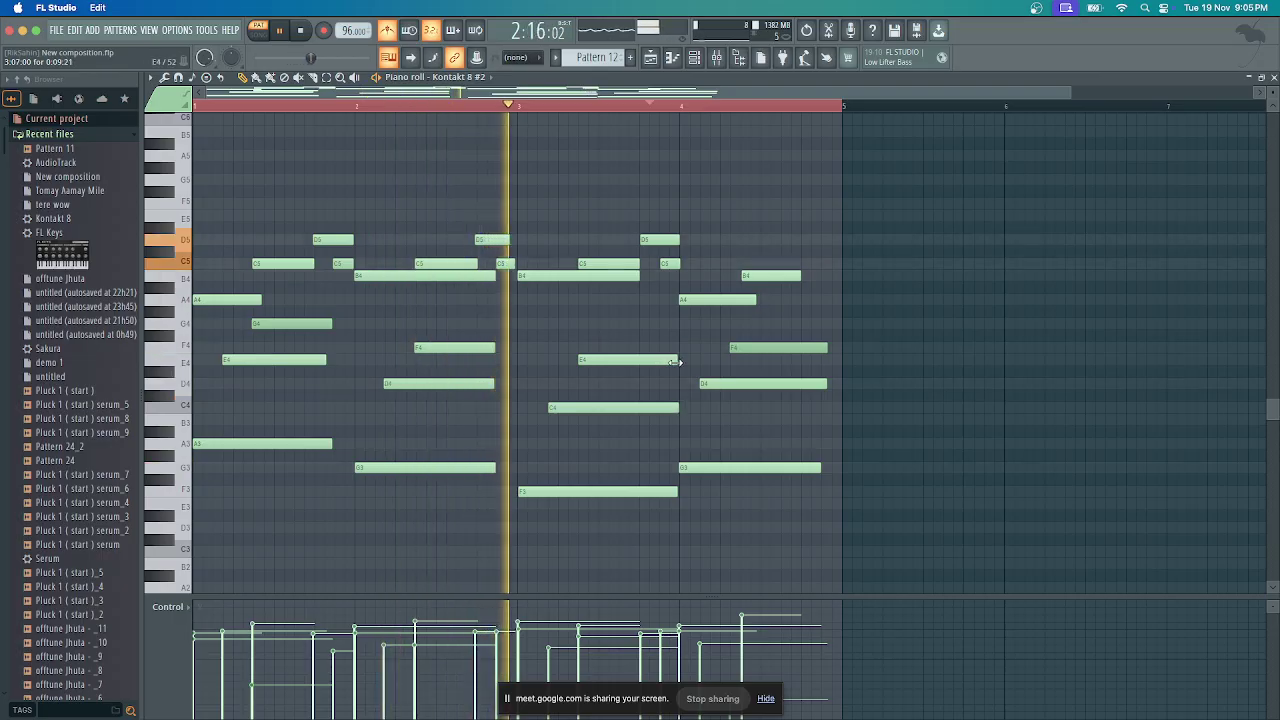
{"action": "left_click_drag", "start_coordinate": [826, 347], "coordinate": [841, 385]}
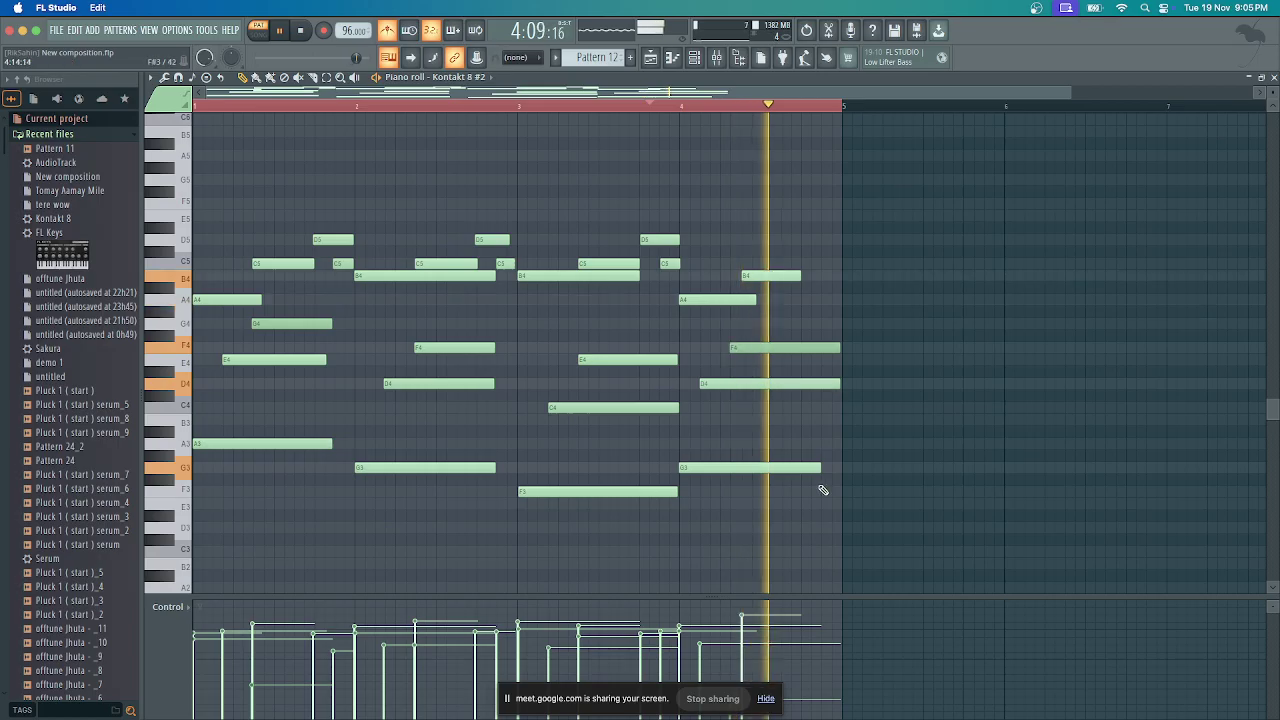
{"action": "left_click_drag", "start_coordinate": [821, 468], "coordinate": [840, 472]}
{"action": "key", "text": "space"}
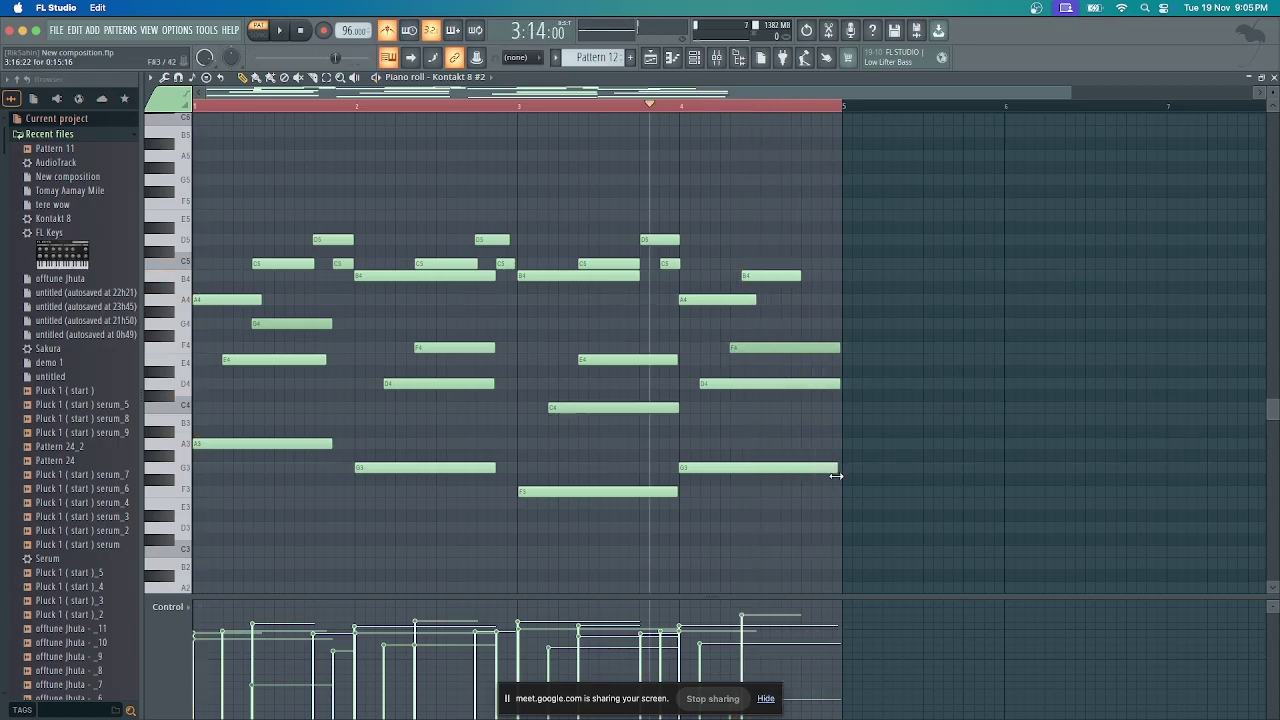
Lengthen the sustained lower notes of bars 1 and 2 to their bar ends and replay Pattern 12 from the start
{"action": "key", "text": "space"}
{"action": "left_click_drag", "start_coordinate": [495, 348], "coordinate": [512, 350]}
{"action": "key", "text": "space"}
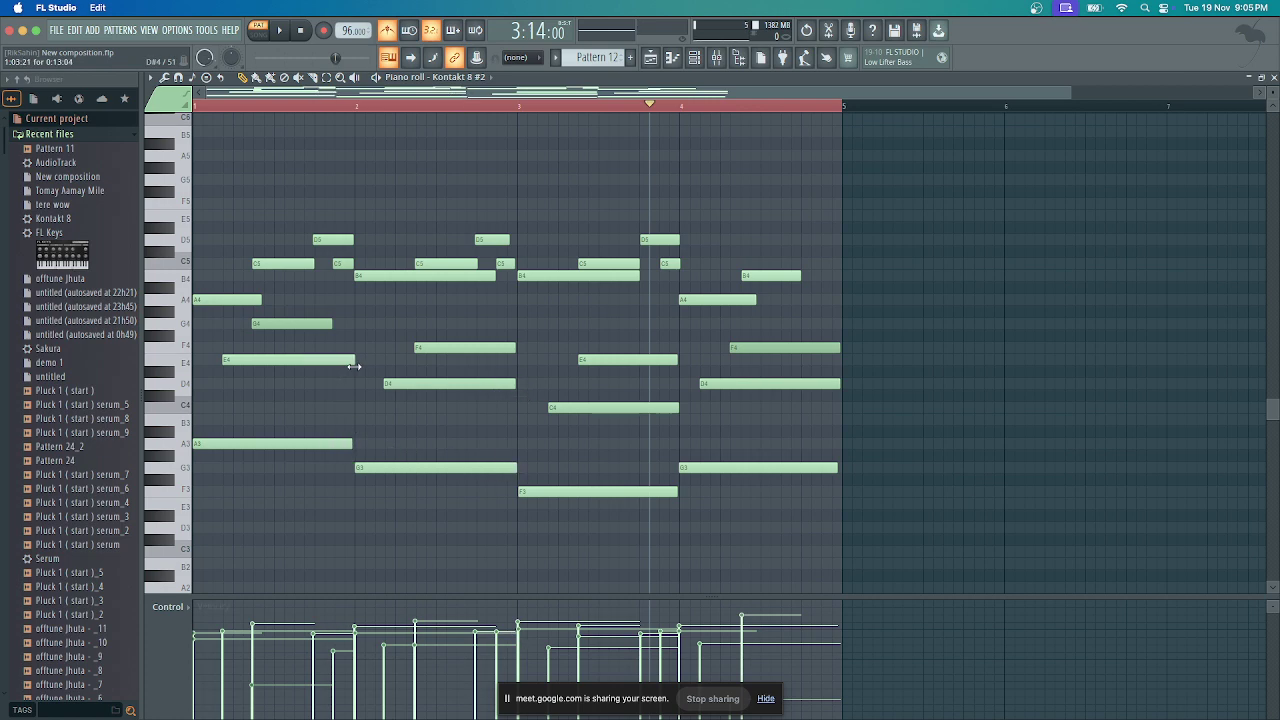
{"action": "key", "text": "space"}
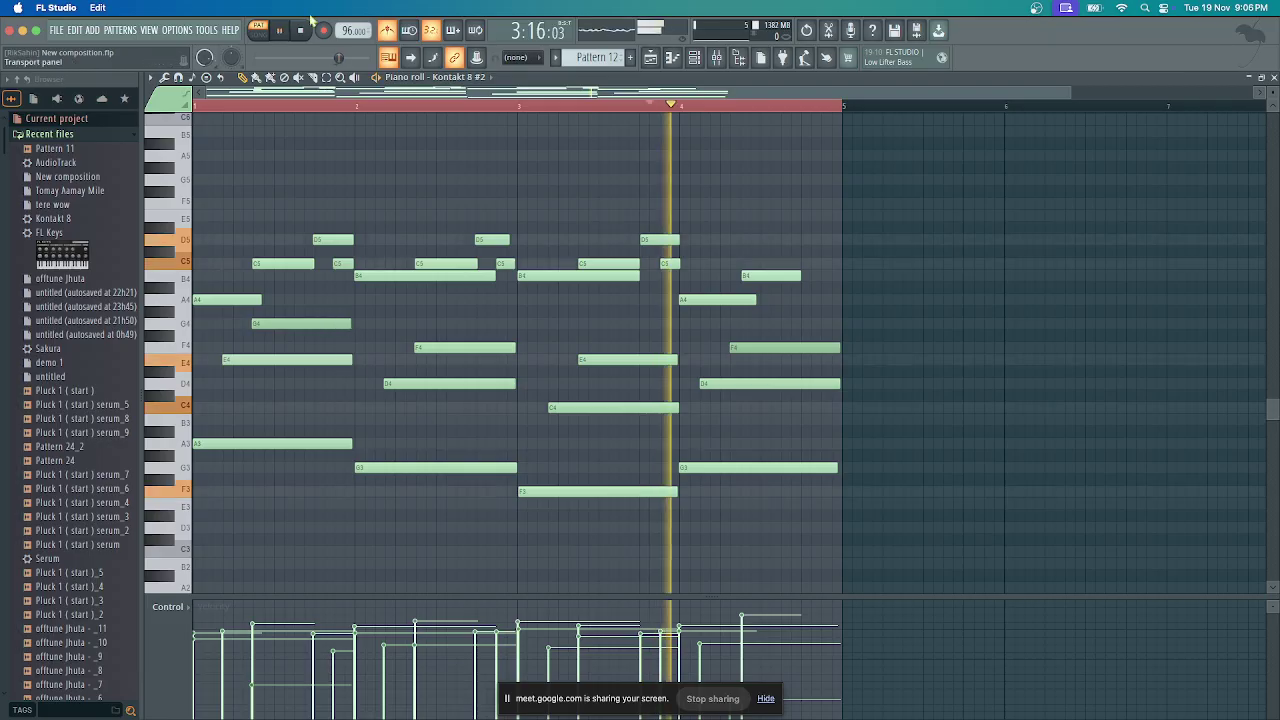
{"action": "key", "text": "space"}
{"action": "key", "text": "space"}
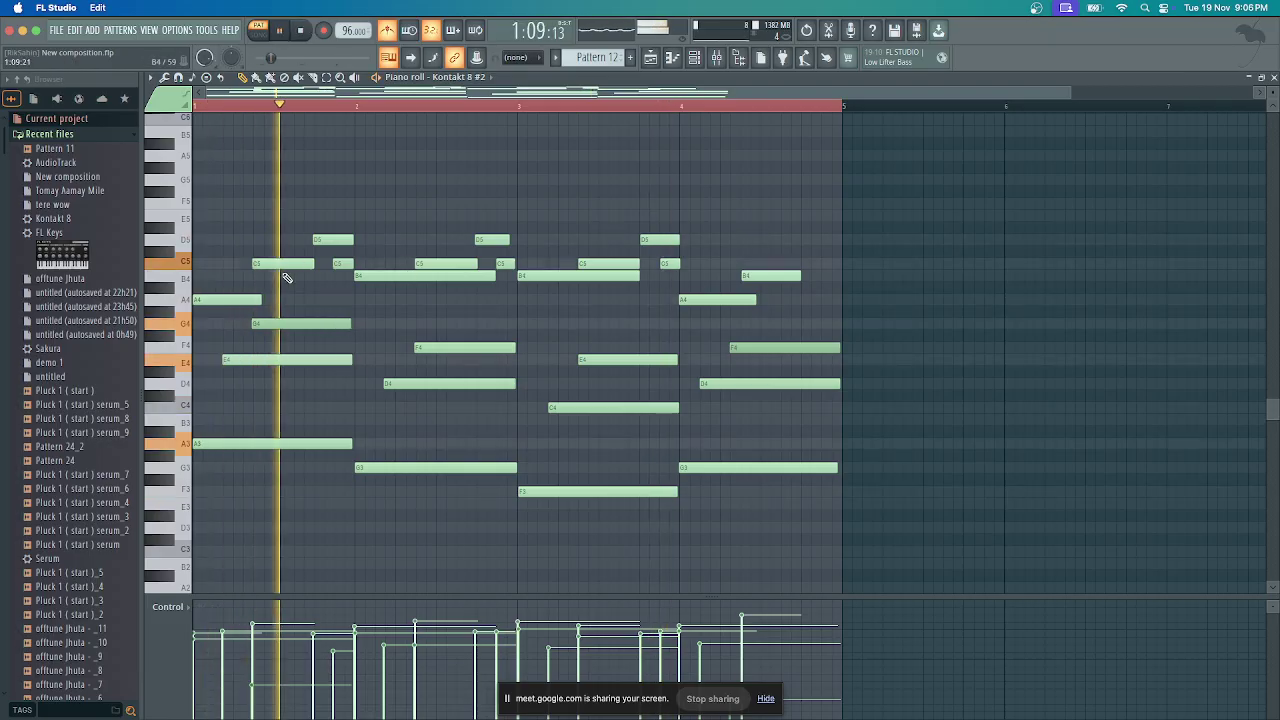
Place Pattern 12 on Track 4 at bar 25 of the playlist and play the arrangement from just before it
{"action": "key", "text": "F5"}
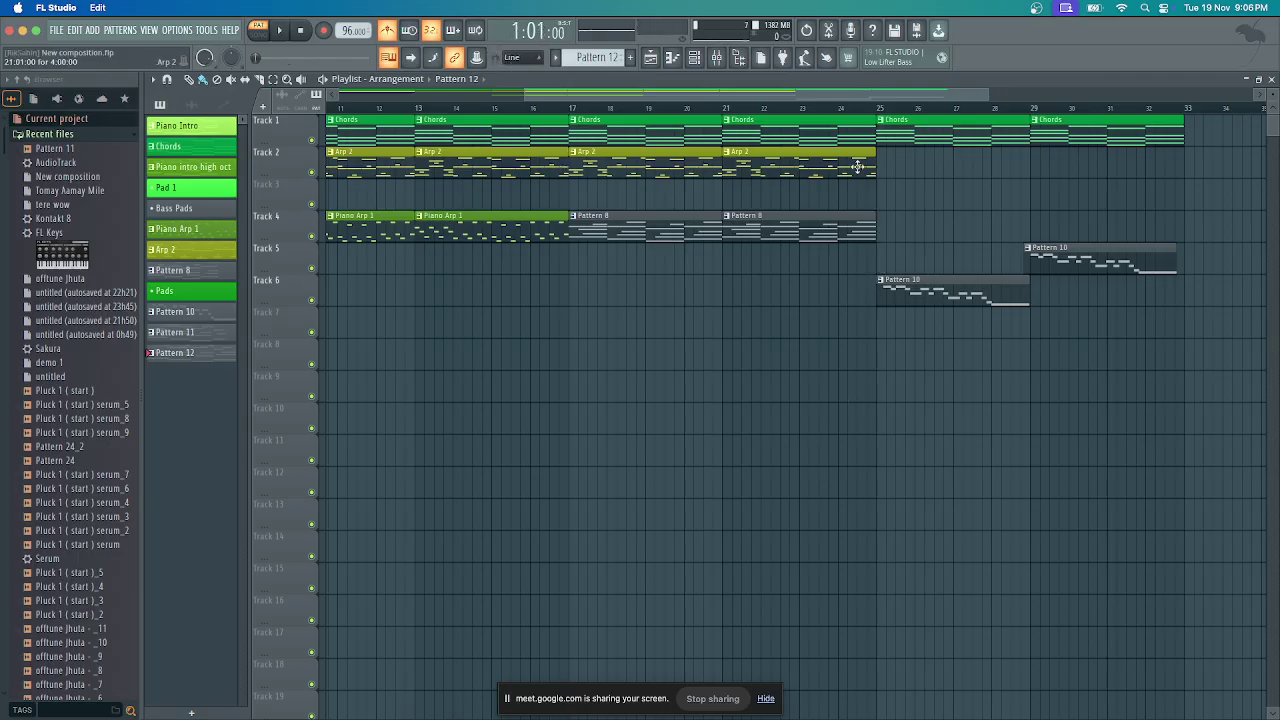
{"action": "left_click", "coordinate": [862, 108]}
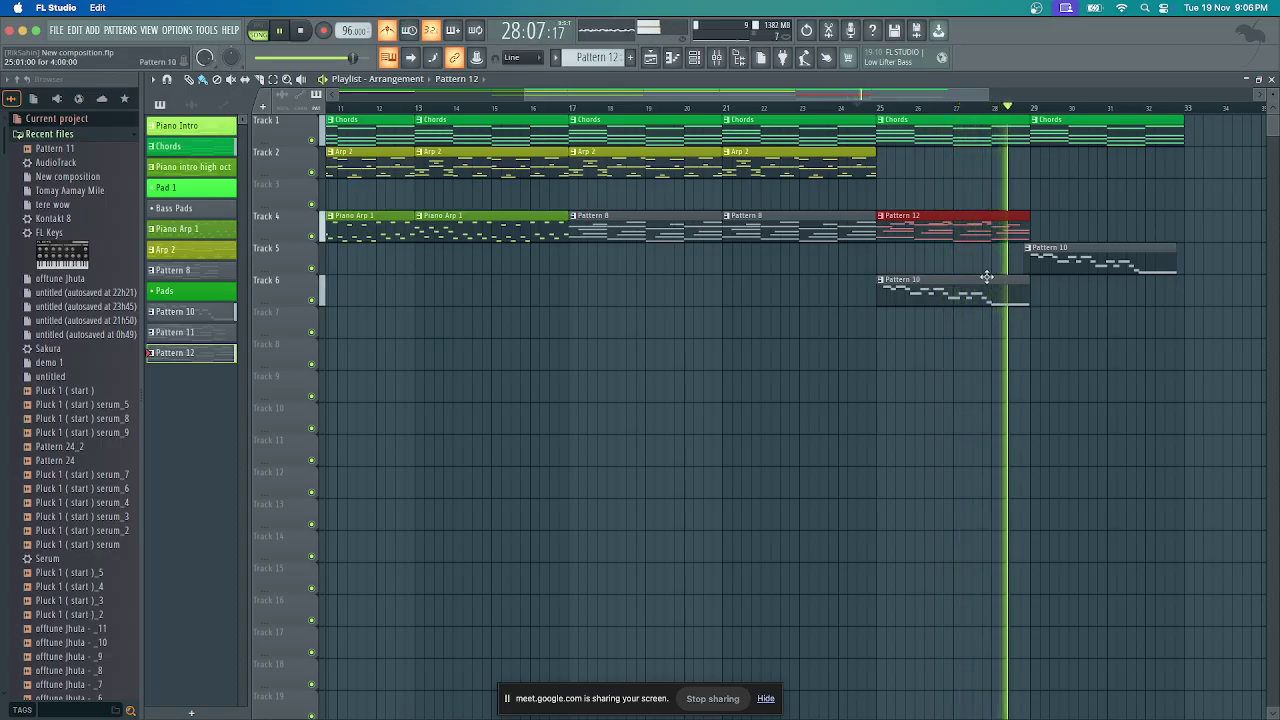
{"action": "key", "text": "space"}
Add a new Kontakt 8 instrument channel, hide its new-instrument suggestions and move its window clear of the playlist
{"action": "left_click", "coordinate": [700, 61]}
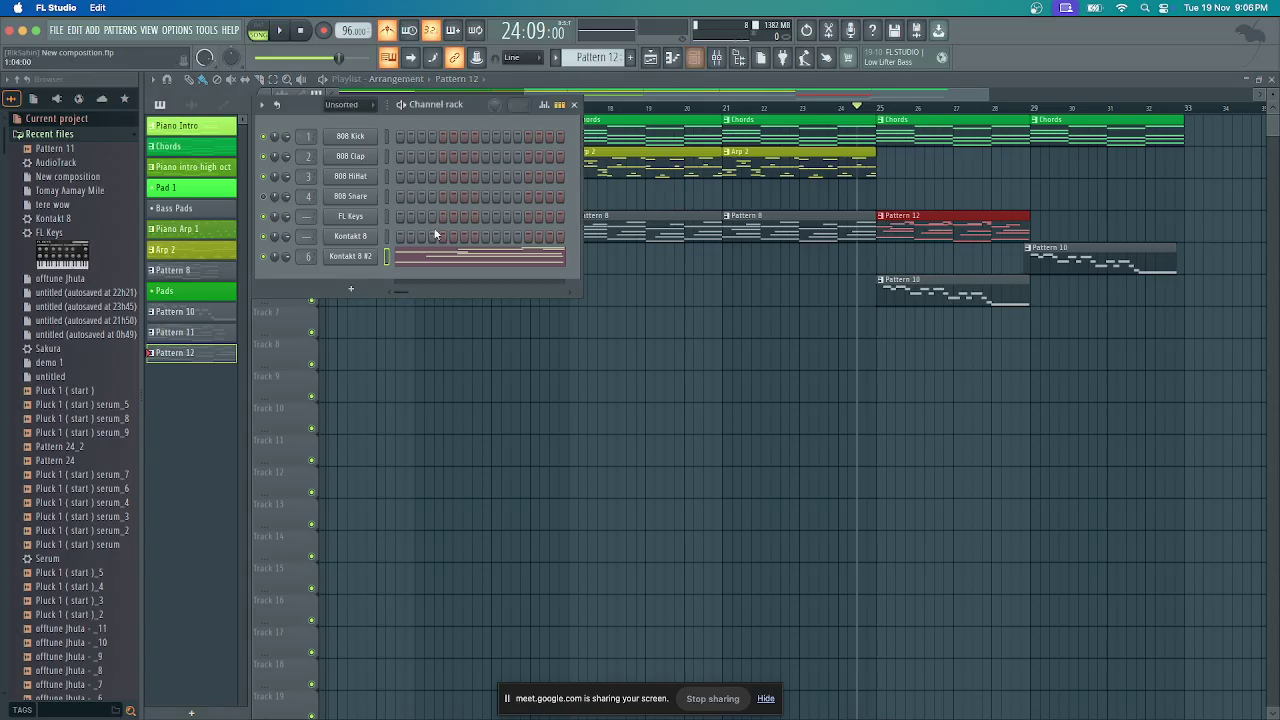
{"action": "left_click", "coordinate": [352, 289]}
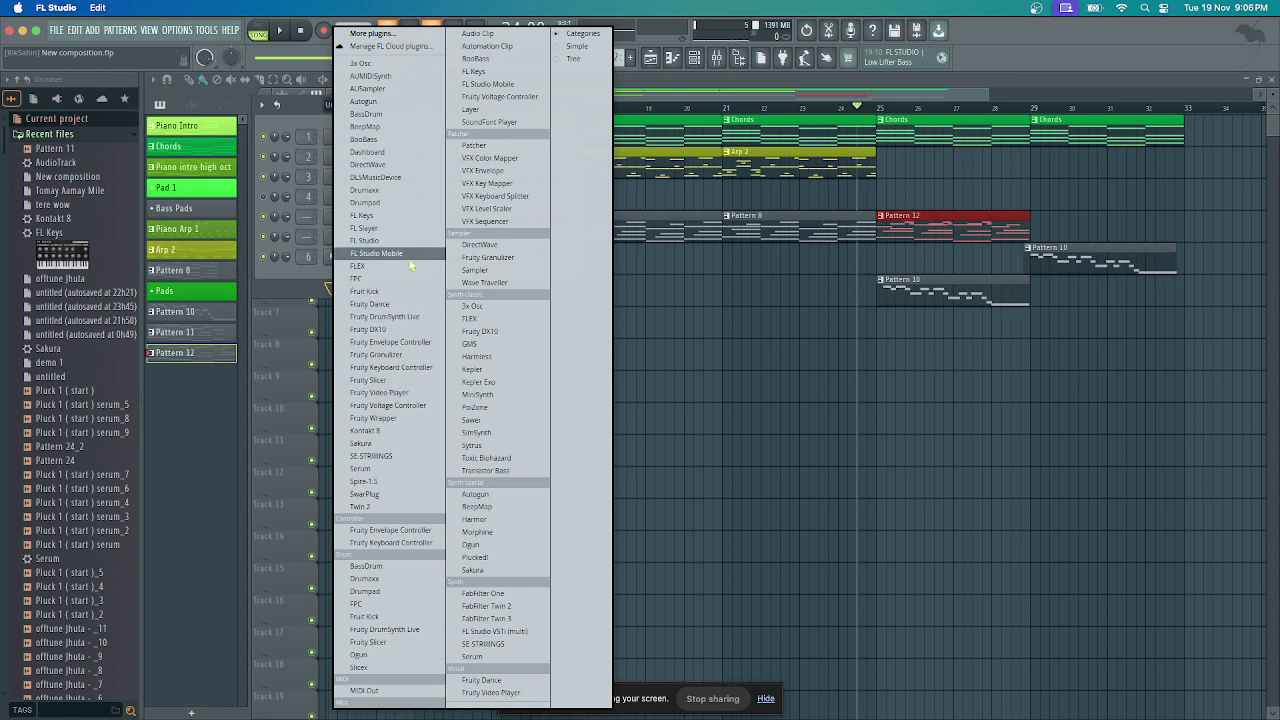
{"action": "left_click", "coordinate": [398, 432]}
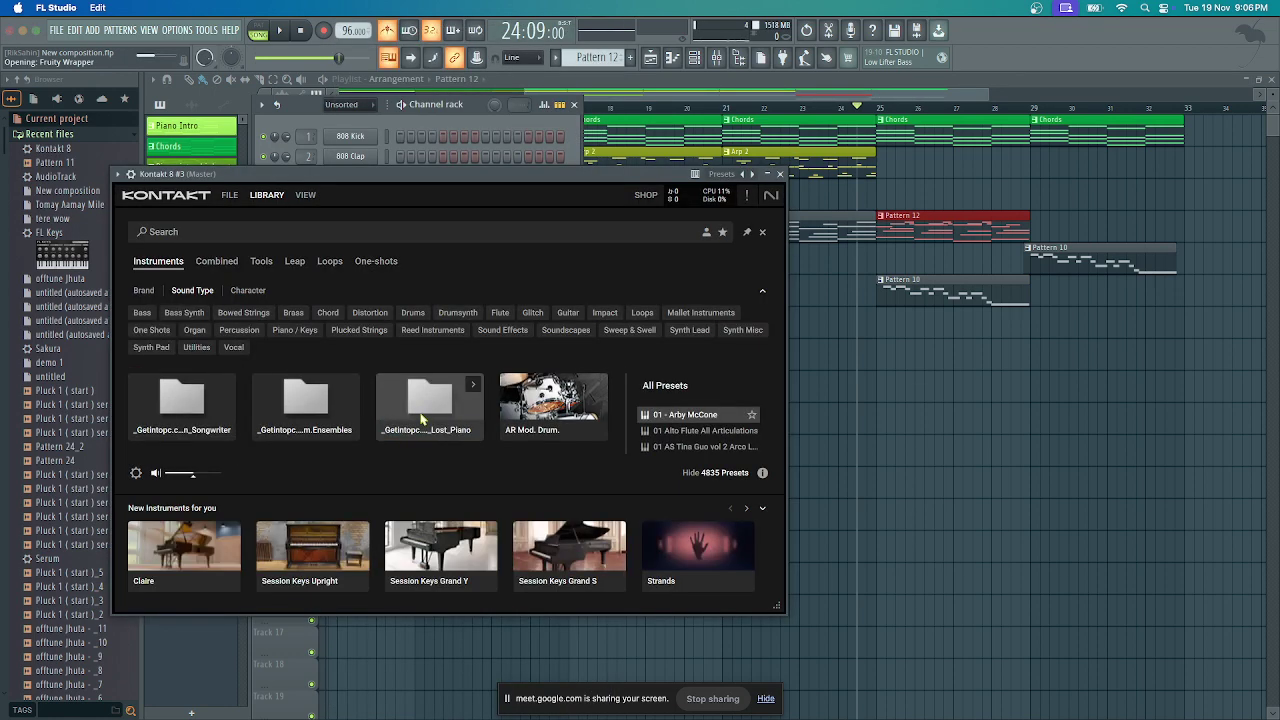
{"action": "left_click", "coordinate": [763, 511]}
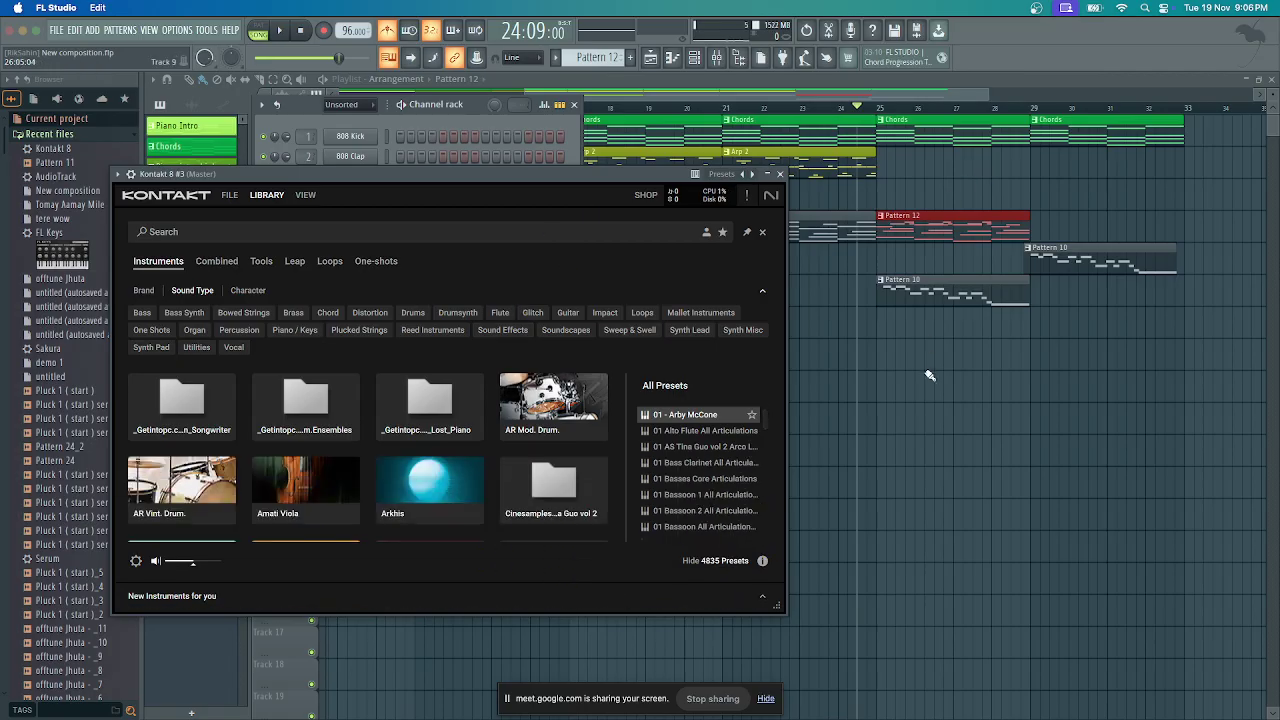
{"action": "left_click_drag", "start_coordinate": [614, 184], "coordinate": [740, 518]}
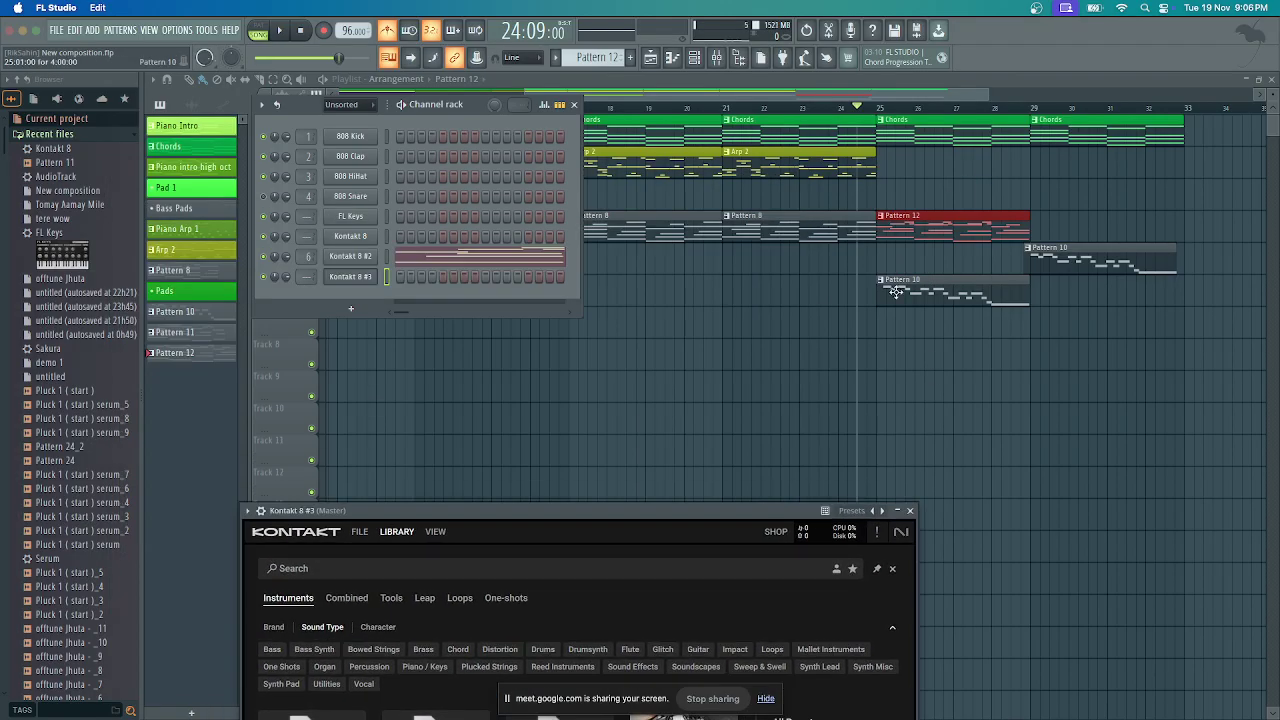
Select Pattern 10 and load NOIRE Pure from the Noire library into the new Kontakt 8 #3 channel
{"action": "left_click", "coordinate": [940, 300]}
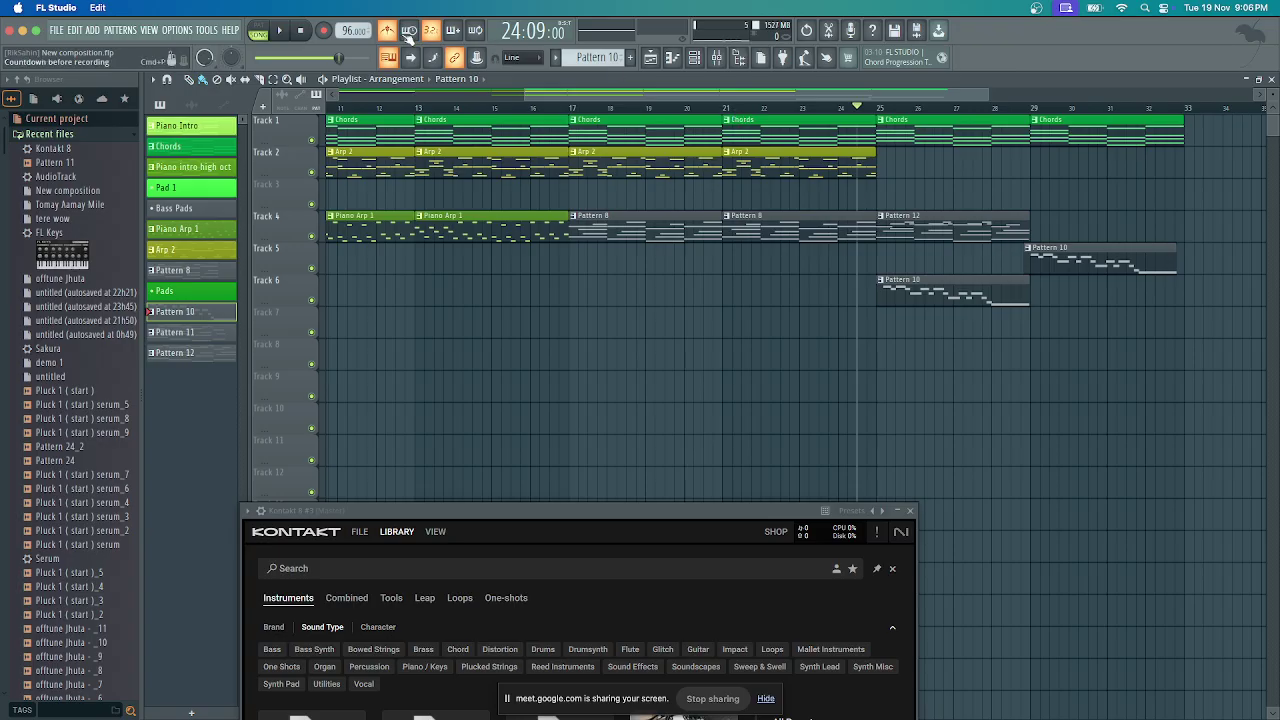
{"action": "left_click", "coordinate": [694, 58]}
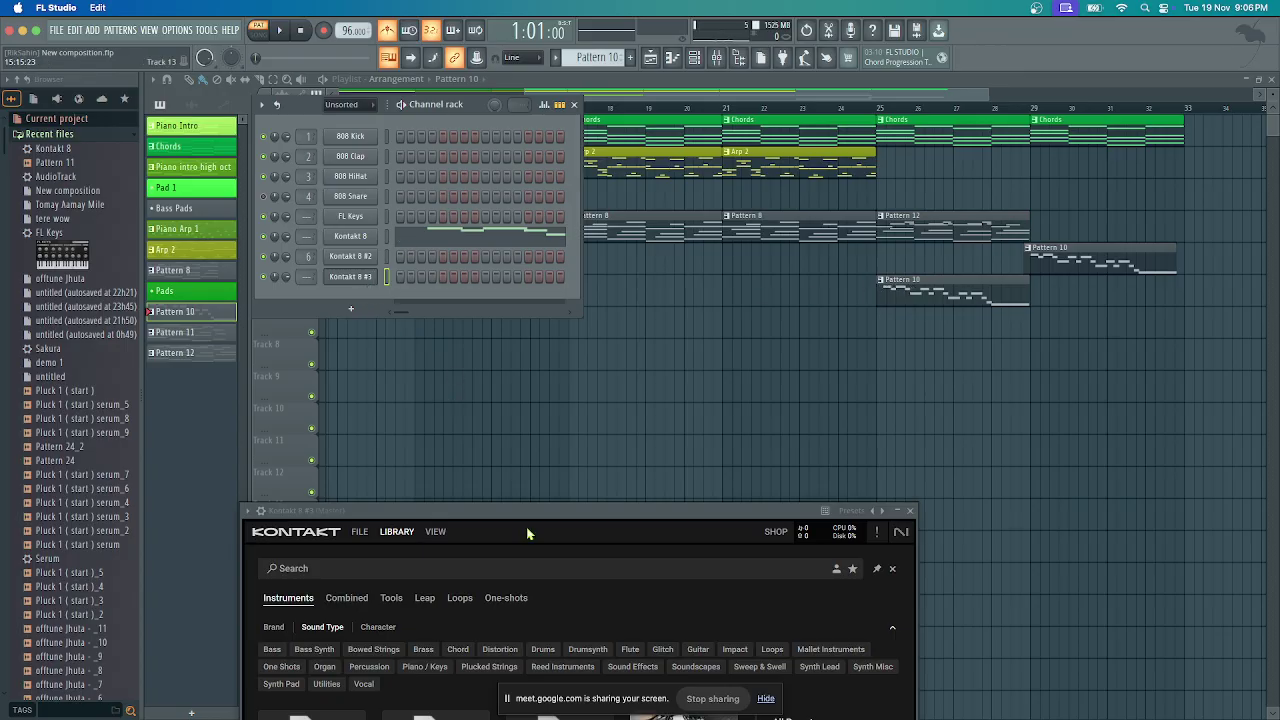
{"action": "left_click_drag", "start_coordinate": [527, 510], "coordinate": [504, 202]}
{"action": "scroll", "coordinate": [490, 463], "scroll_direction": "down", "scroll_amount": 5}
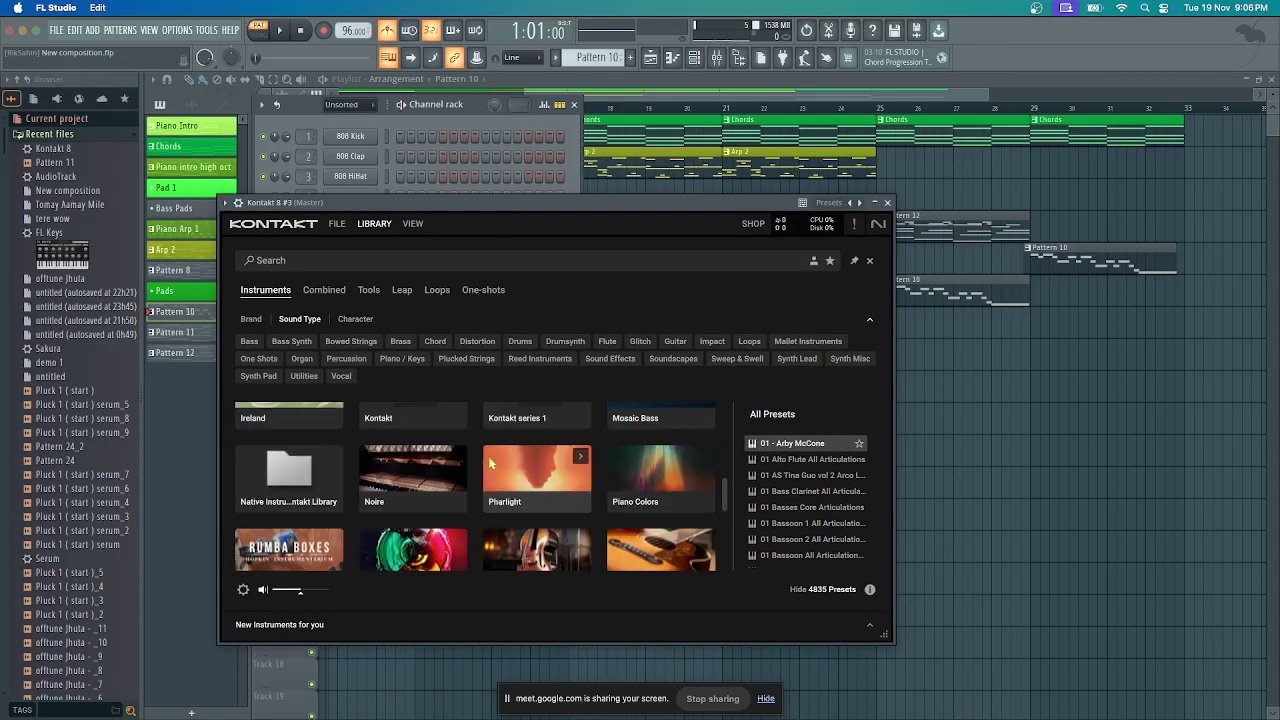
{"action": "left_click", "coordinate": [442, 458]}
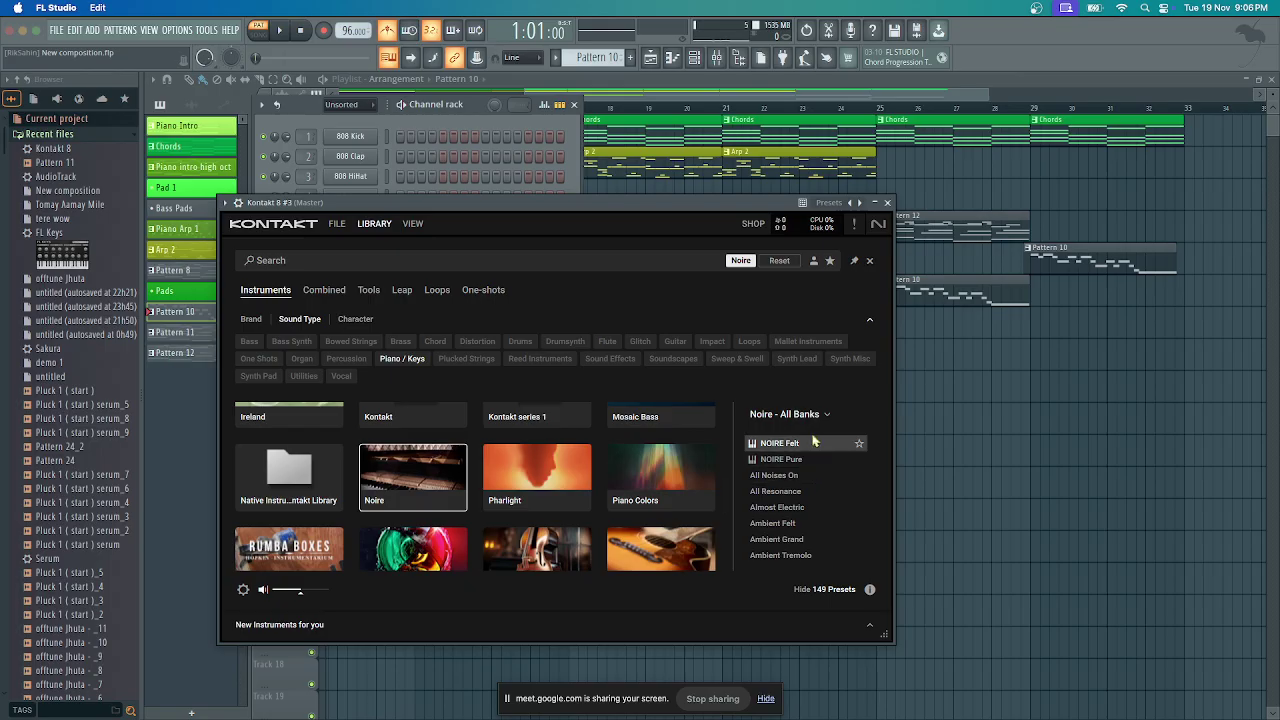
{"action": "double_click", "coordinate": [781, 459]}
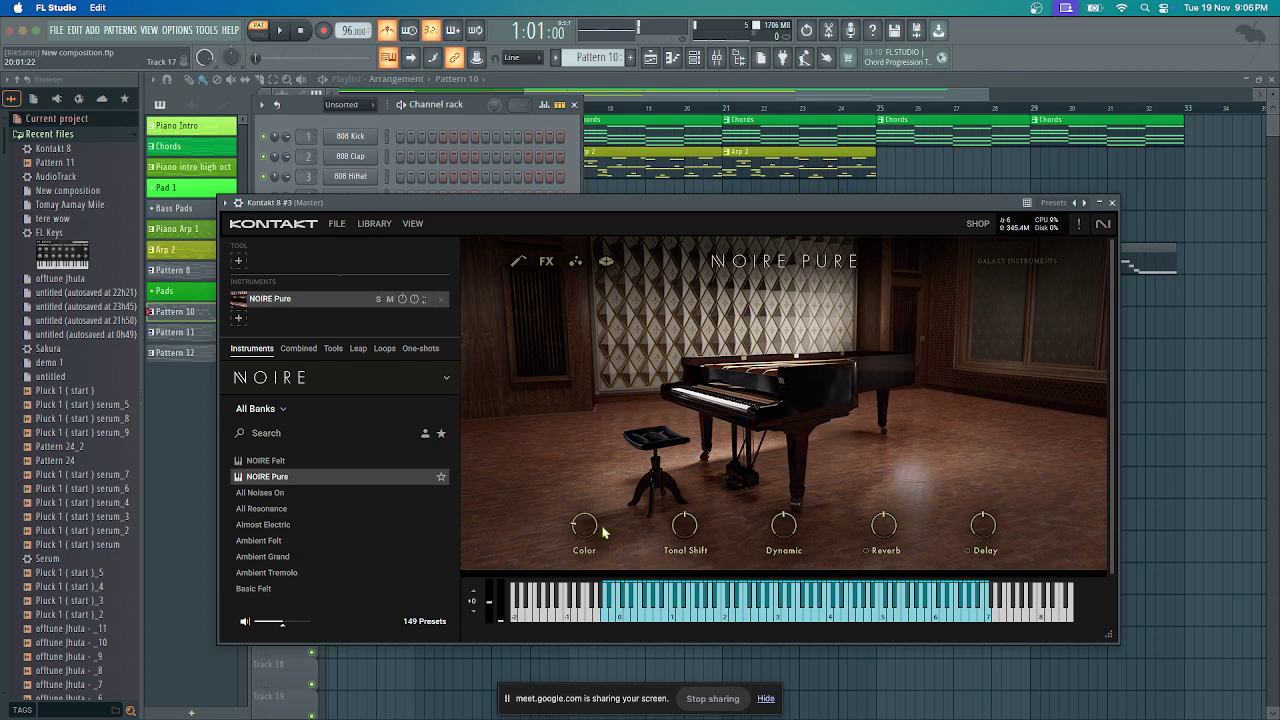
{"action": "left_click", "coordinate": [1112, 203]}
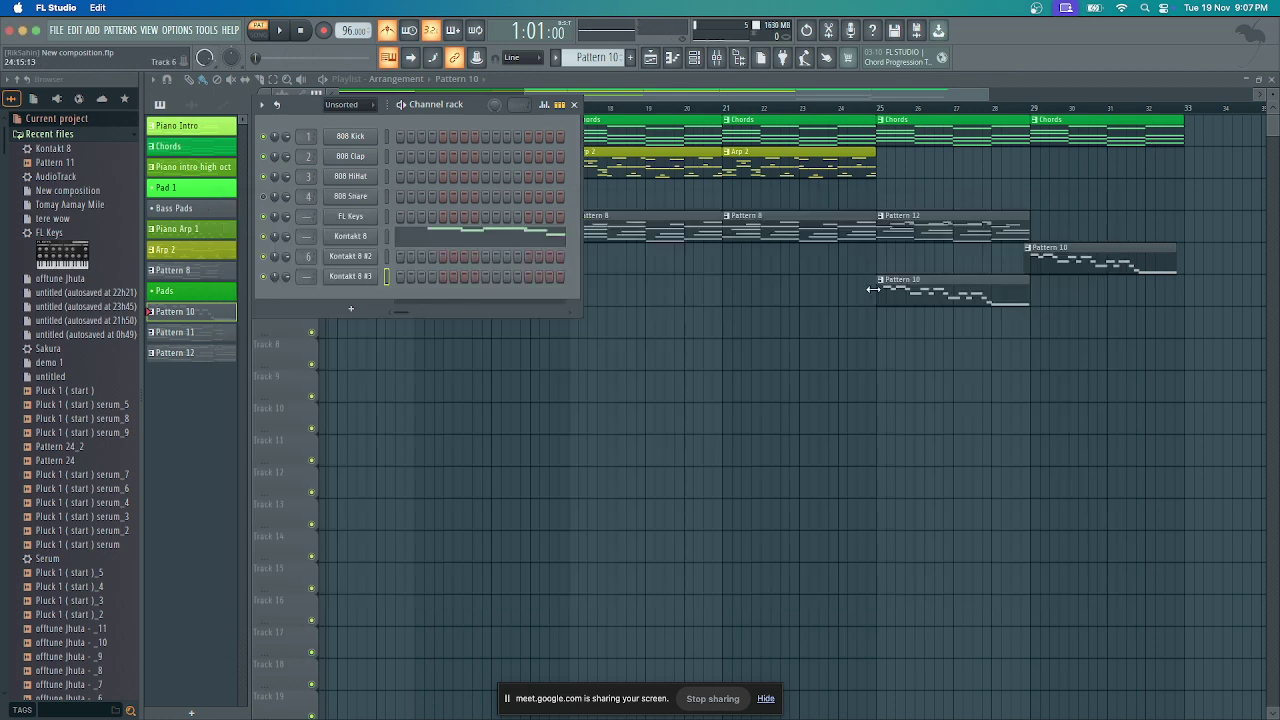
Copy all Pattern 10 notes from the Kontakt 8 channel into the piano roll of Kontakt 8 #3
{"action": "right_click", "coordinate": [391, 232]}
{"action": "left_click", "coordinate": [394, 236]}
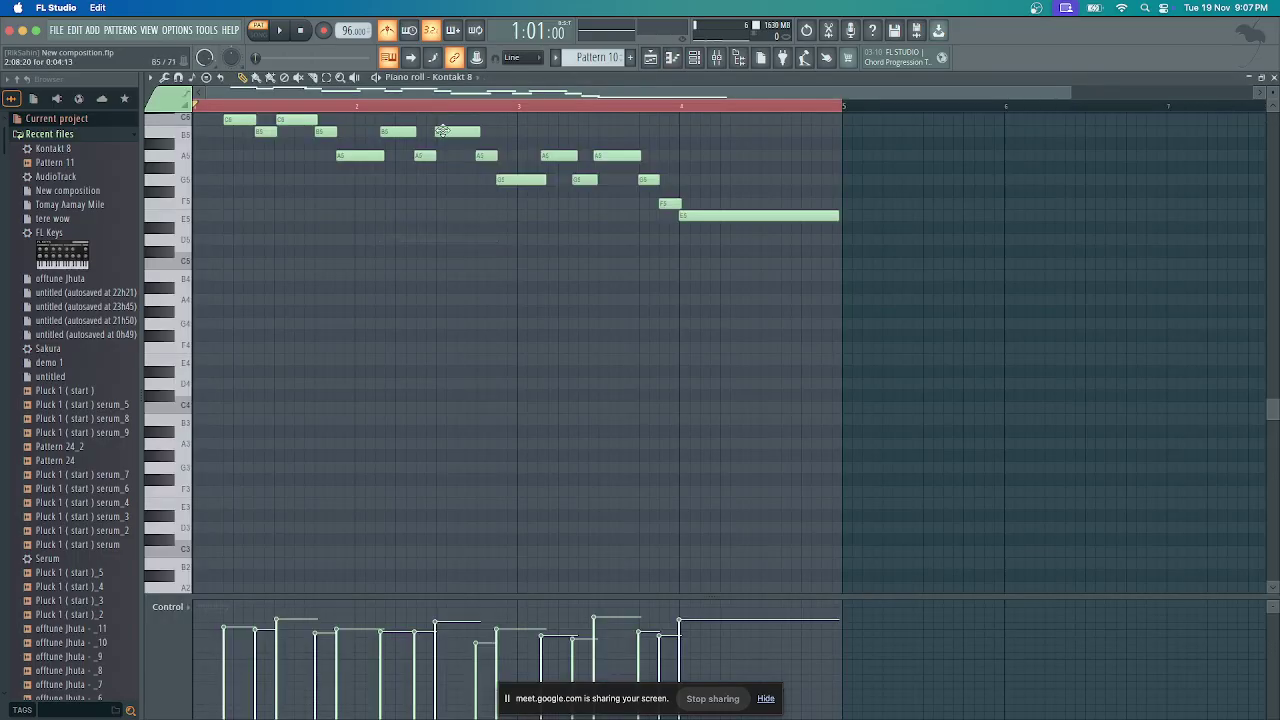
{"action": "key", "text": "super+a"}
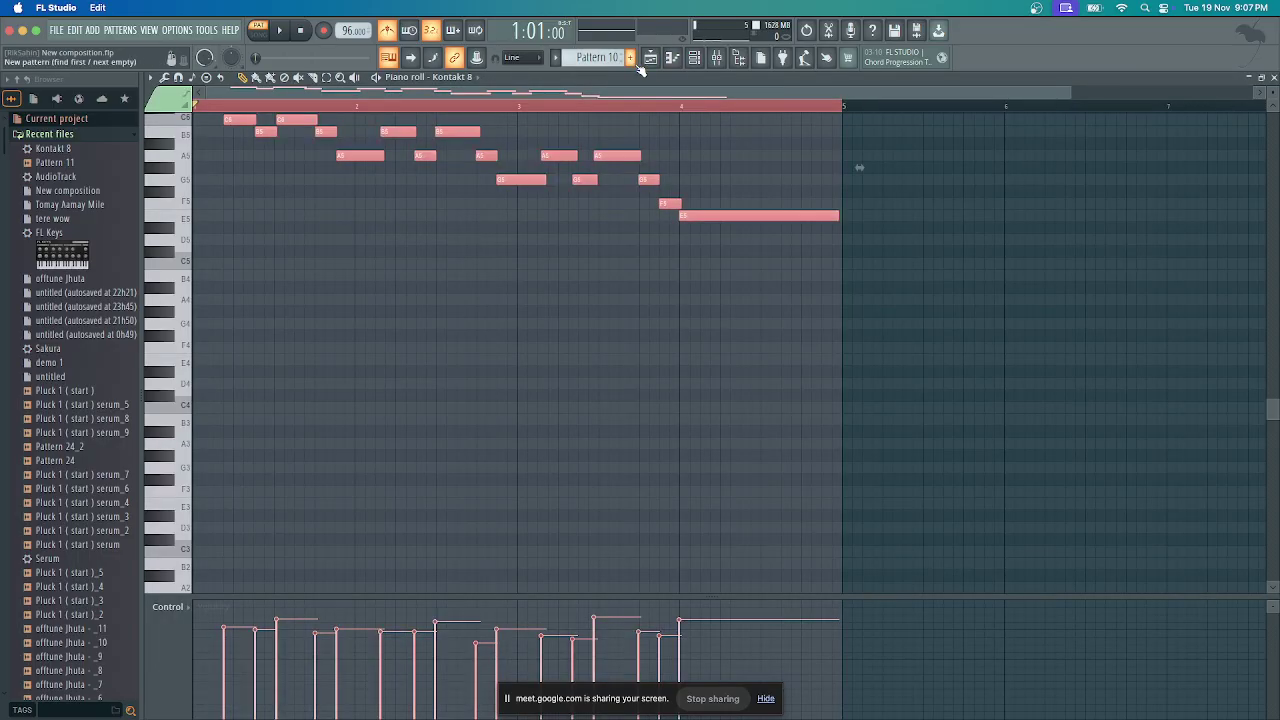
{"action": "left_click", "coordinate": [695, 58]}
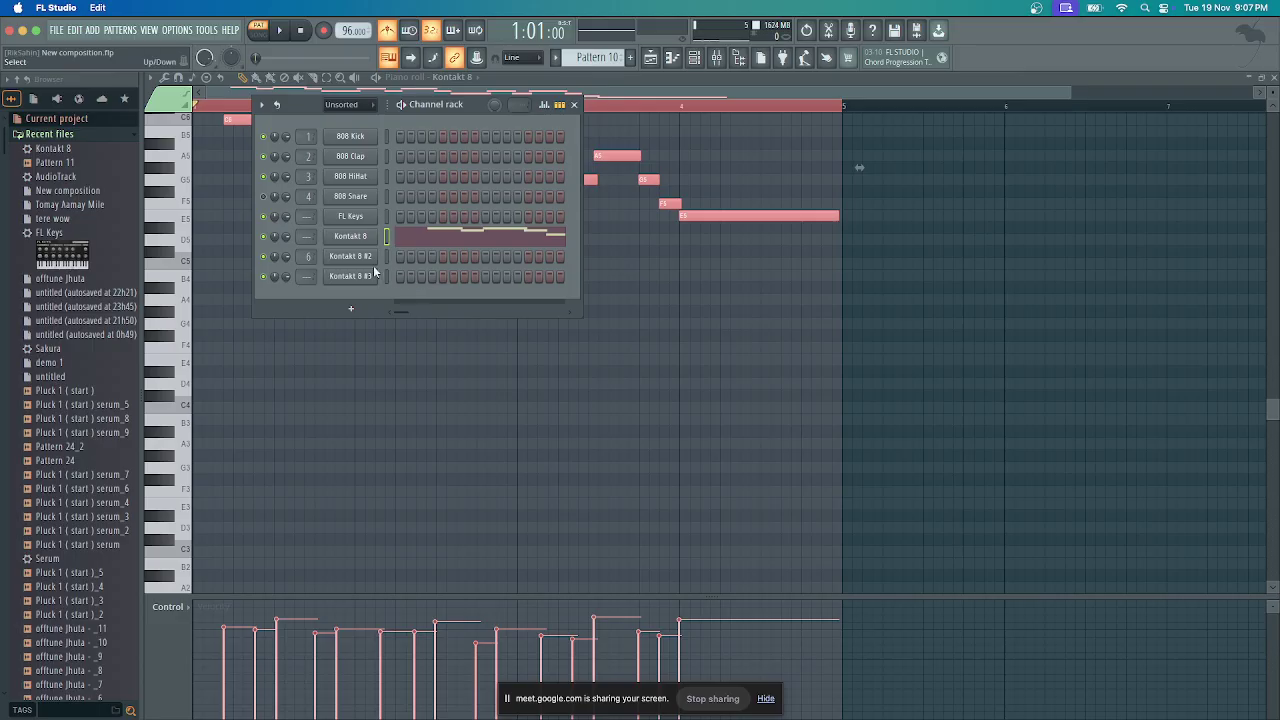
{"action": "right_click", "coordinate": [380, 280]}
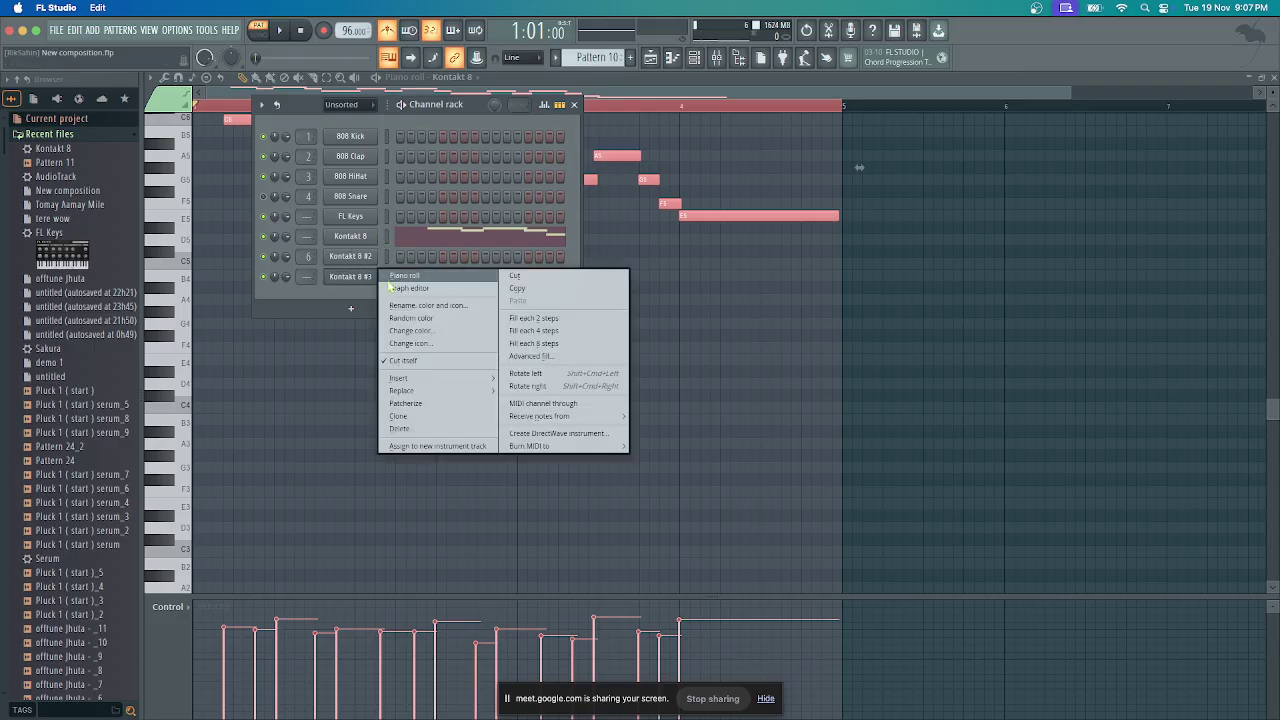
{"action": "left_click", "coordinate": [390, 286]}
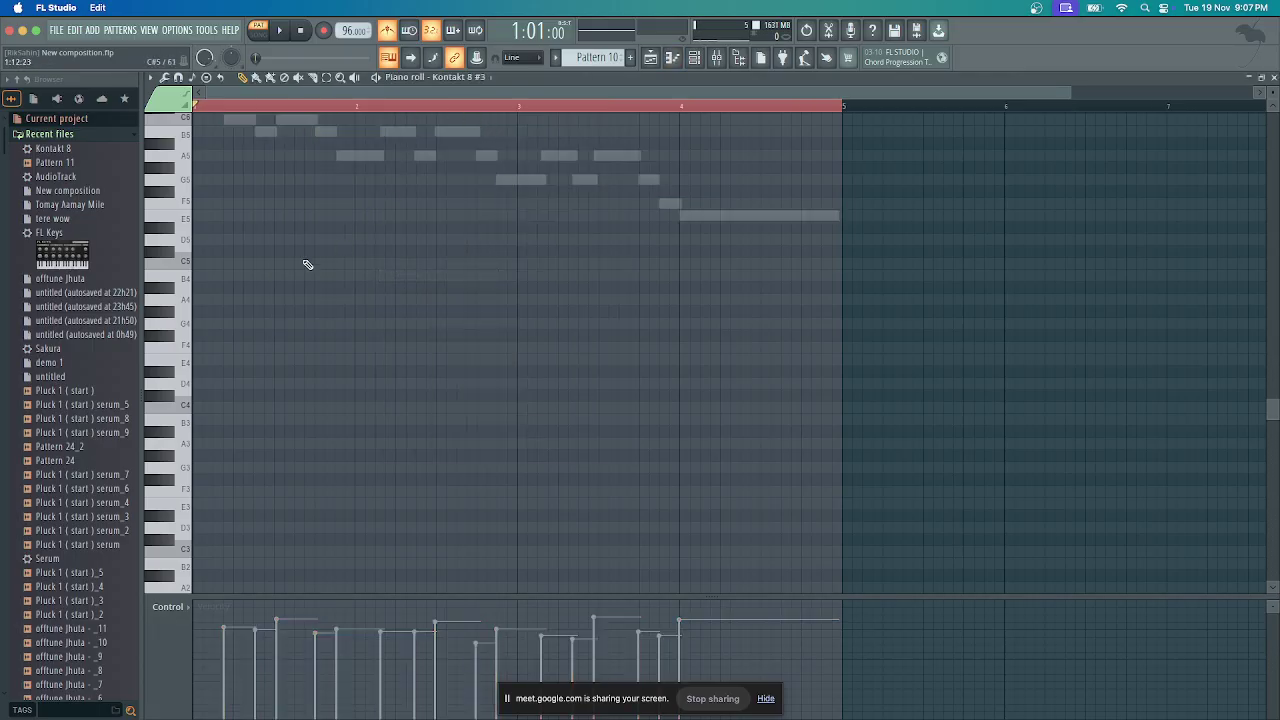
{"action": "key", "text": "super+v"}
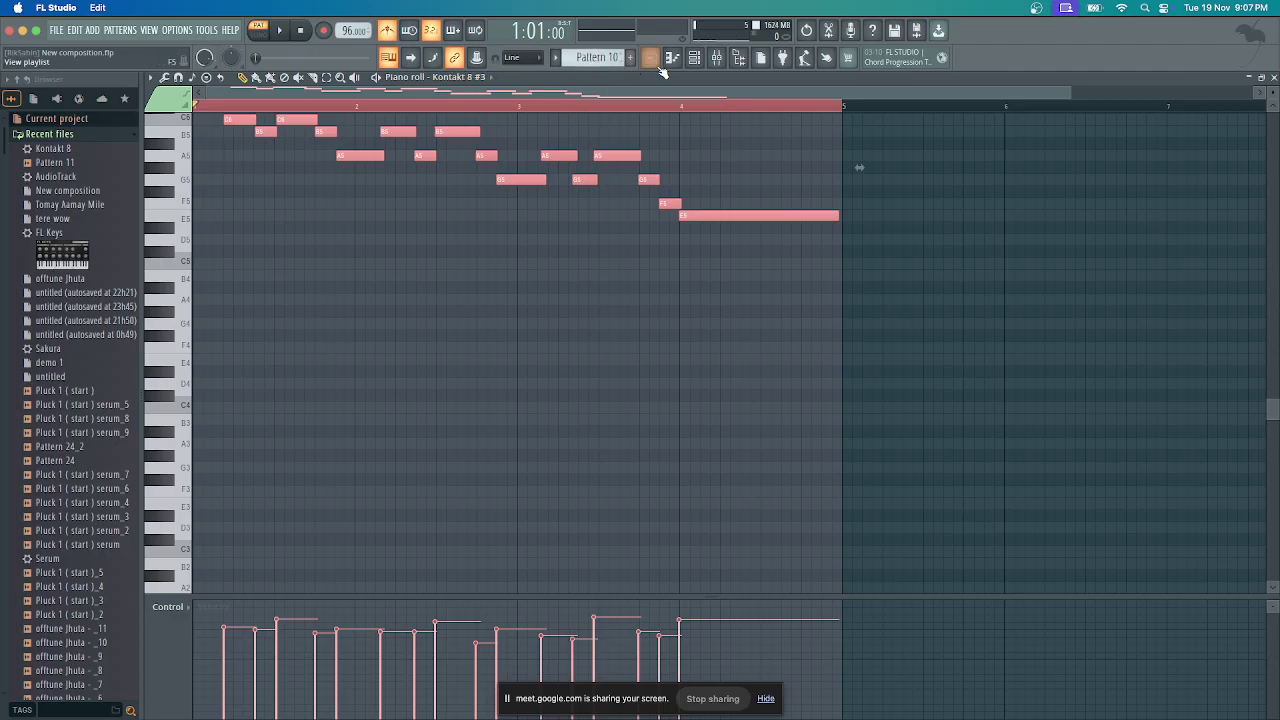
Delete all Pattern 10 notes from the original Kontakt 8 channel
{"action": "left_click", "coordinate": [695, 58]}
{"action": "right_click", "coordinate": [371, 238]}
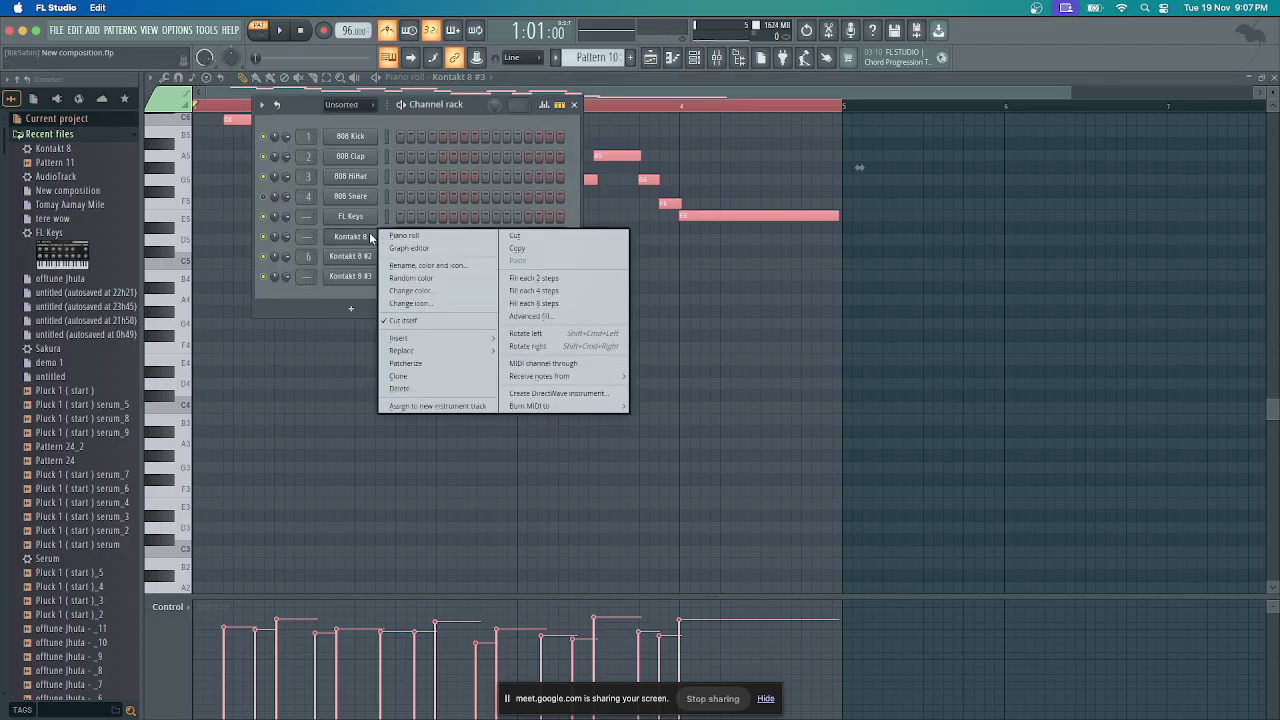
{"action": "left_click", "coordinate": [401, 236]}
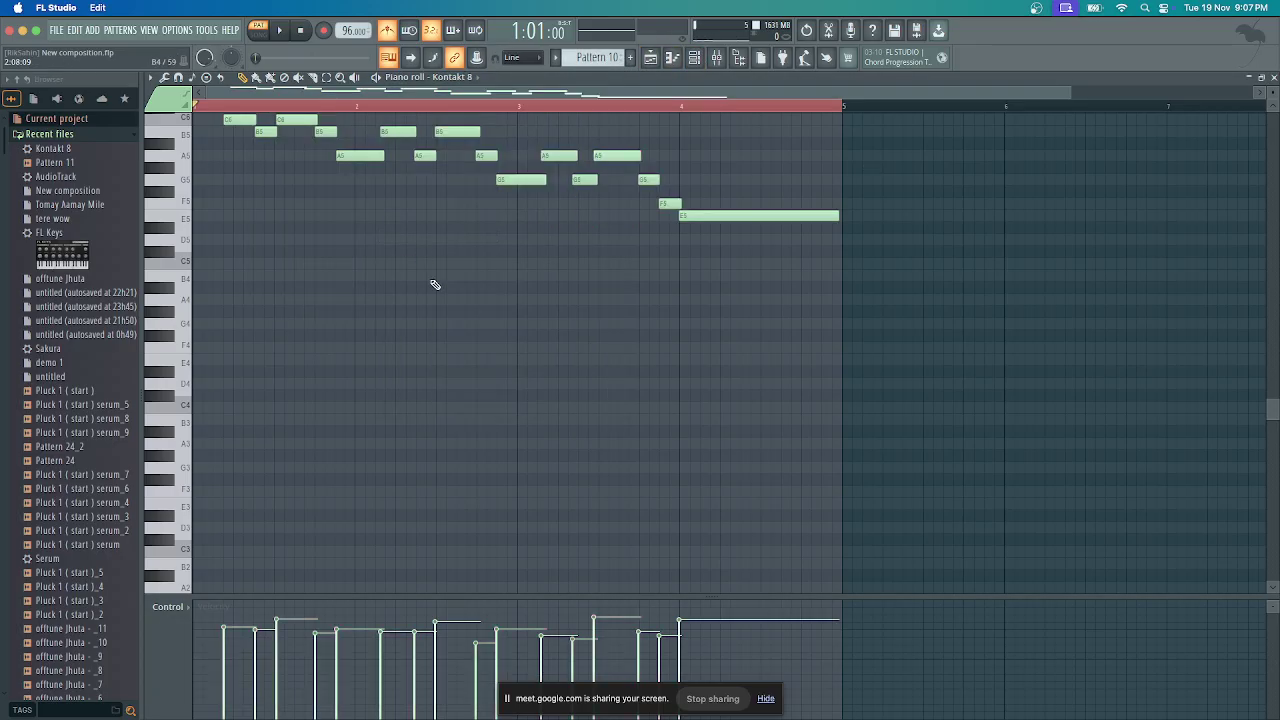
{"action": "key", "text": "super+a"}
{"action": "left_click", "coordinate": [695, 58]}
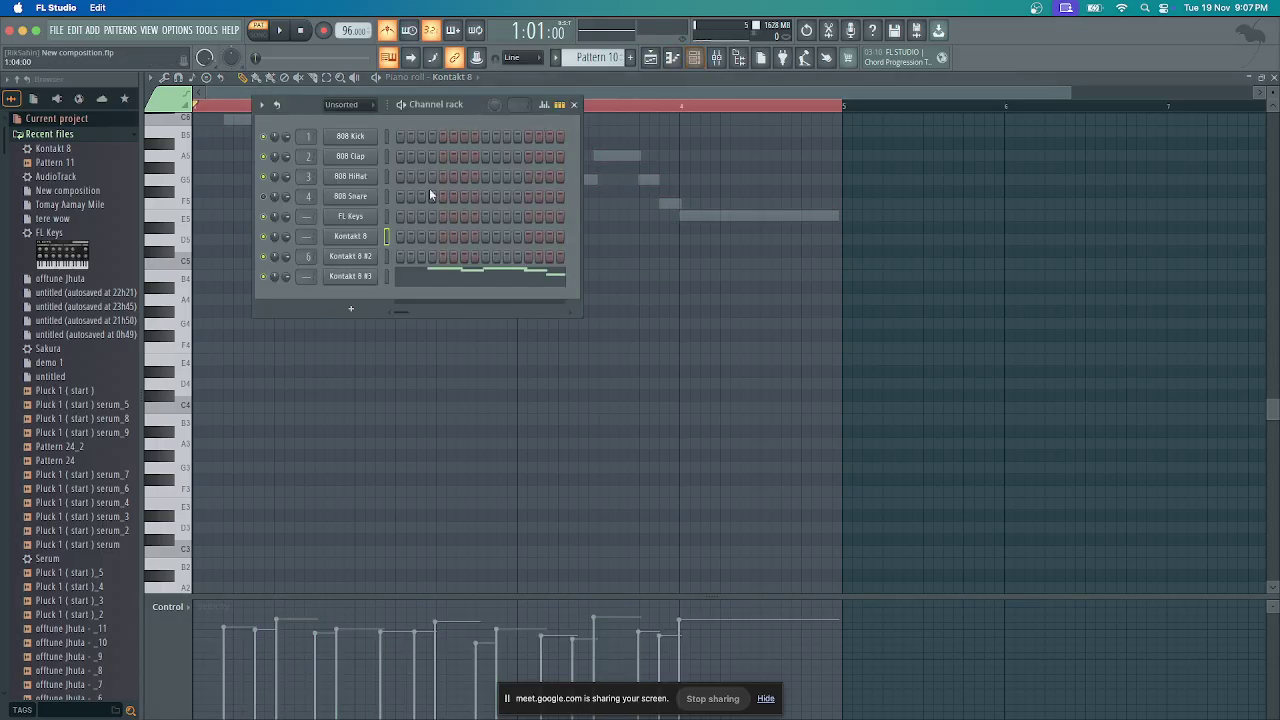
Play Pattern 10 on its own, and play the arrangement from just before bar 25 to hear the new piano sound
{"action": "key", "text": "space"}
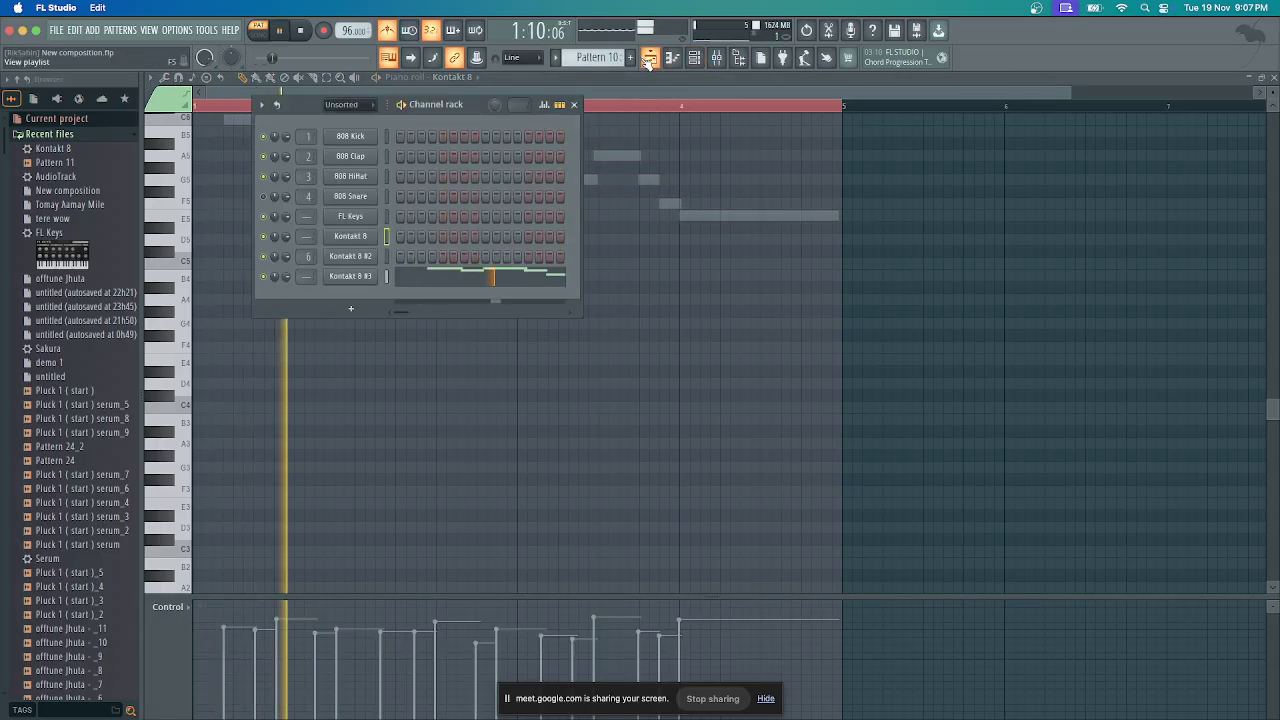
{"action": "left_click", "coordinate": [648, 58]}
{"action": "left_click", "coordinate": [862, 115]}
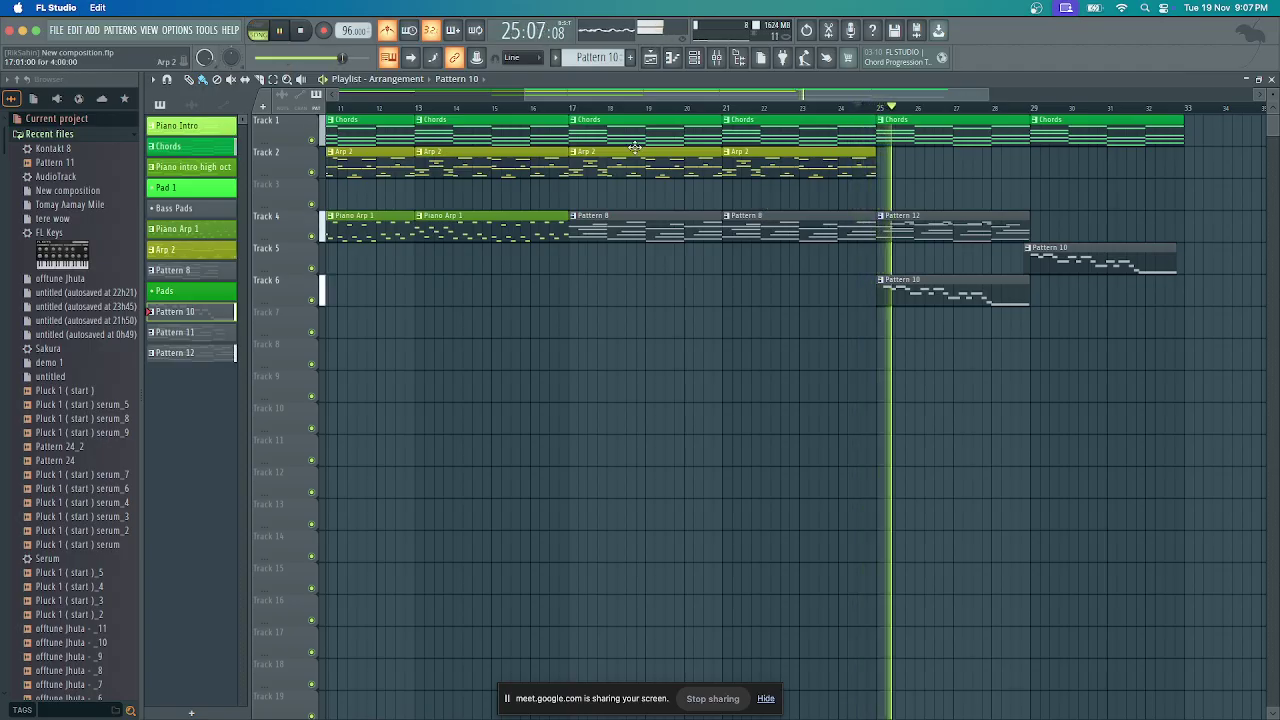
{"action": "left_click_drag", "start_coordinate": [653, 90], "coordinate": [827, 107]}
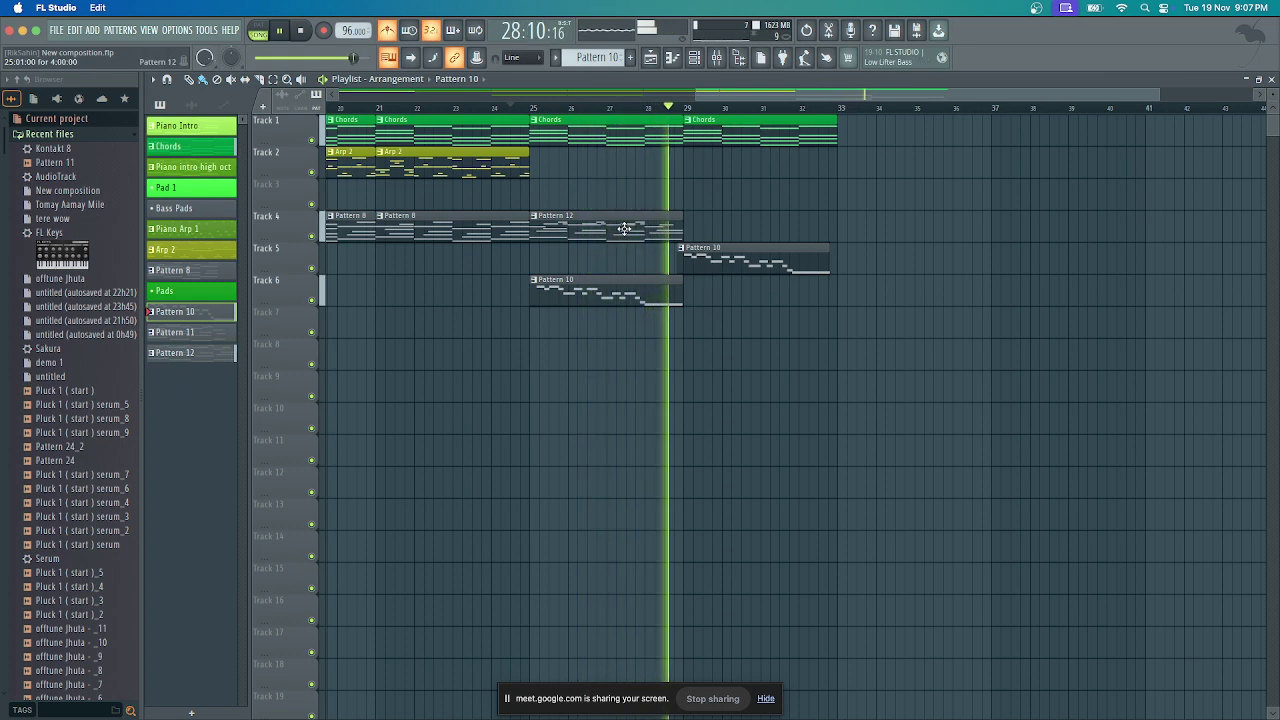
{"action": "key", "text": "space"}
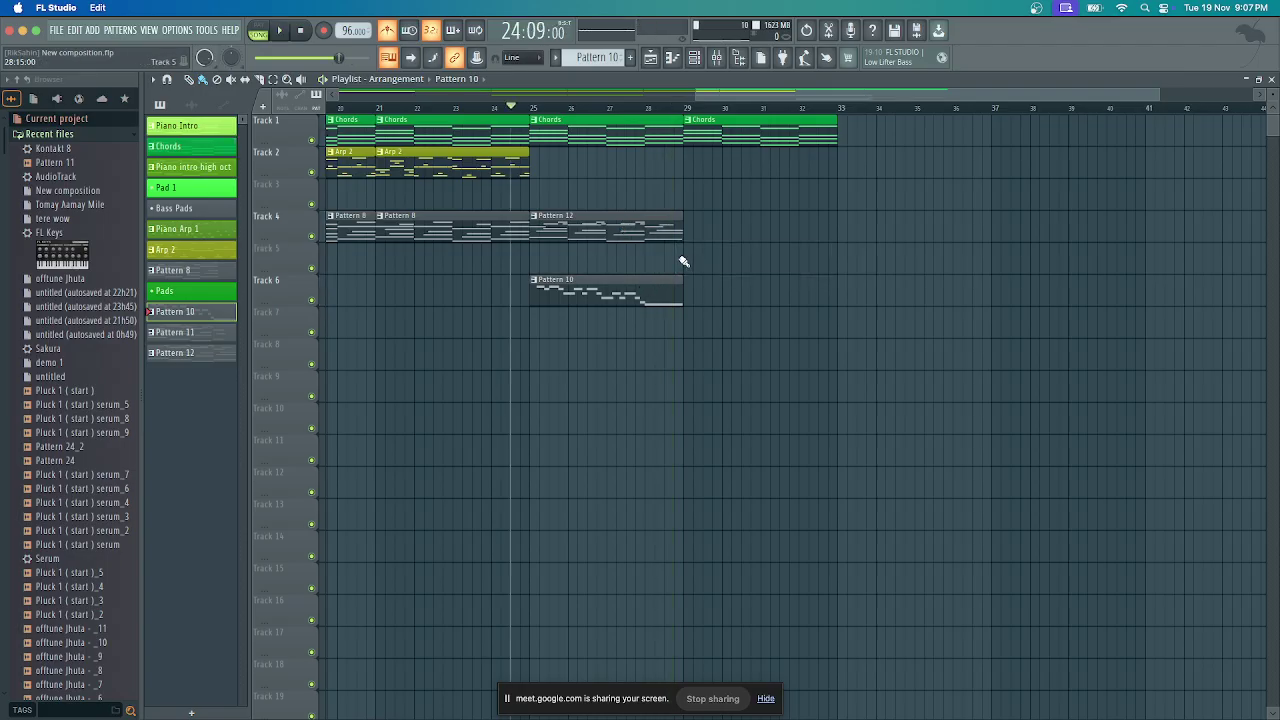
Place a Pattern 10 clip on Track 8 just before bar 29 and a second Pattern 12 clip on Track 4 at bar 29
{"action": "left_click", "coordinate": [679, 351]}
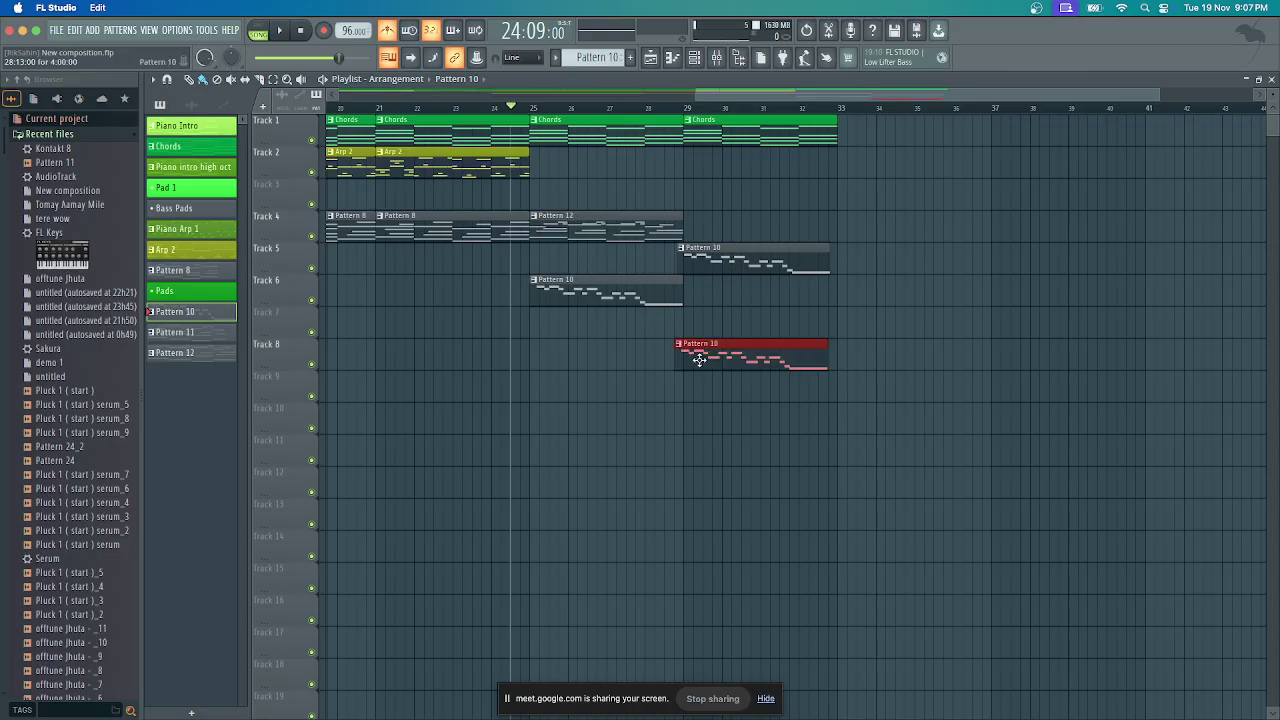
{"action": "scroll", "coordinate": [685, 355], "scroll_direction": "up", "scroll_amount": 5}
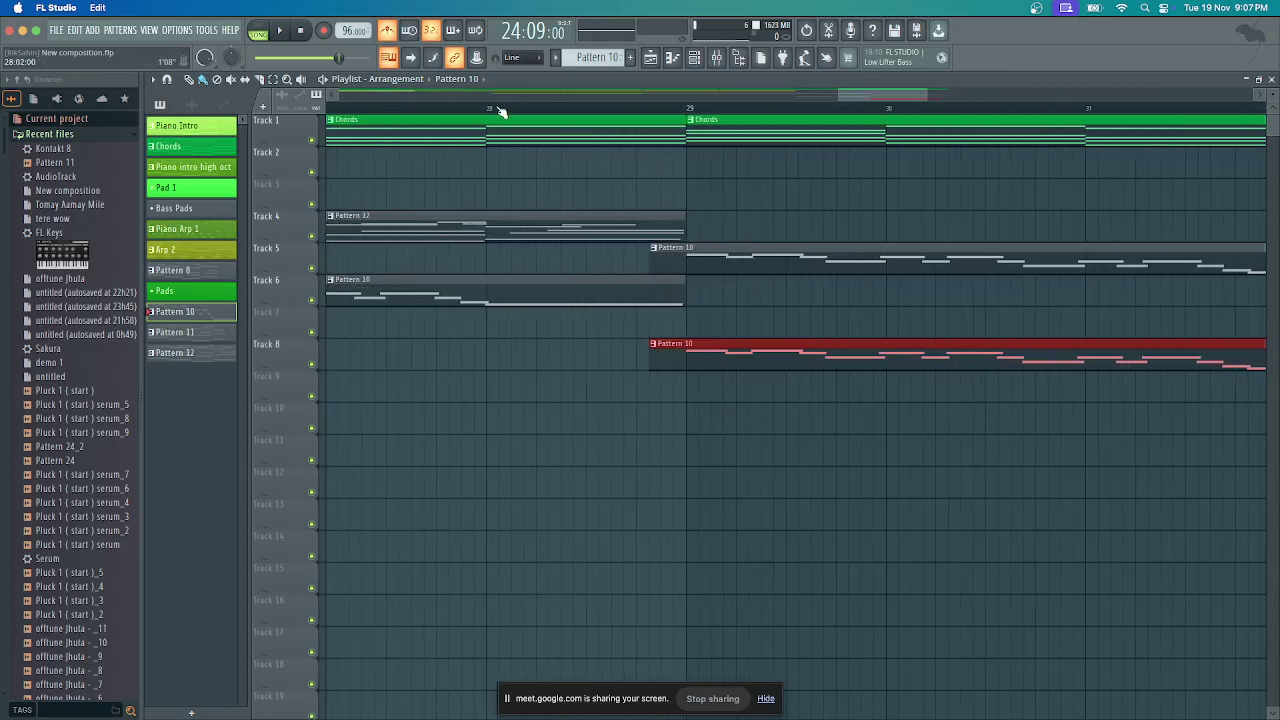
{"action": "key", "text": "space"}
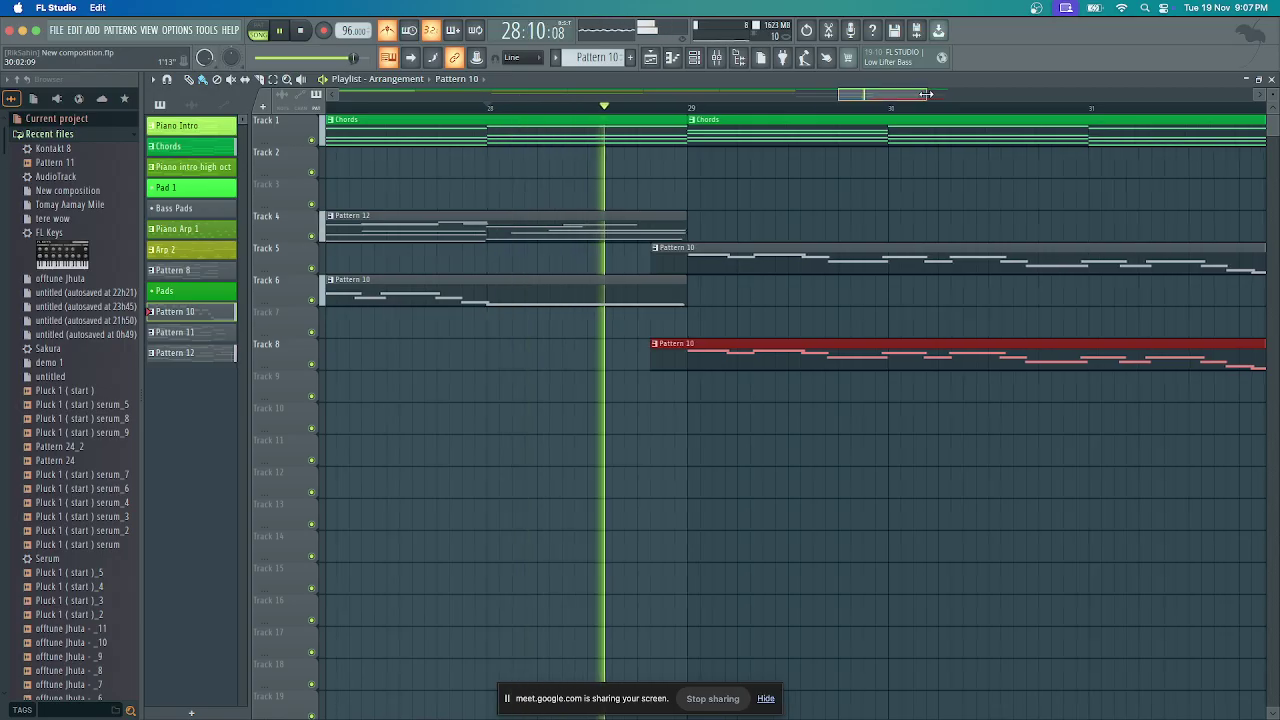
{"action": "left_click_drag", "start_coordinate": [925, 95], "coordinate": [1124, 112]}
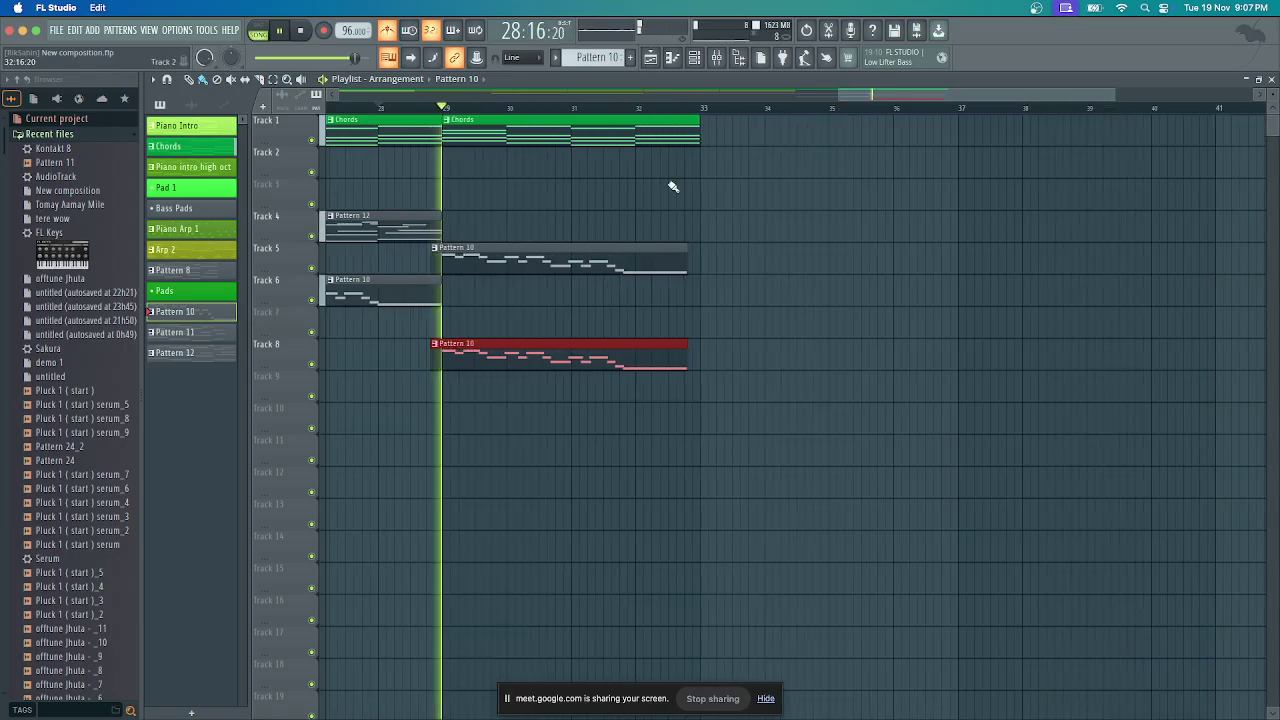
{"action": "left_click", "coordinate": [425, 224]}
{"action": "key", "text": "space"}
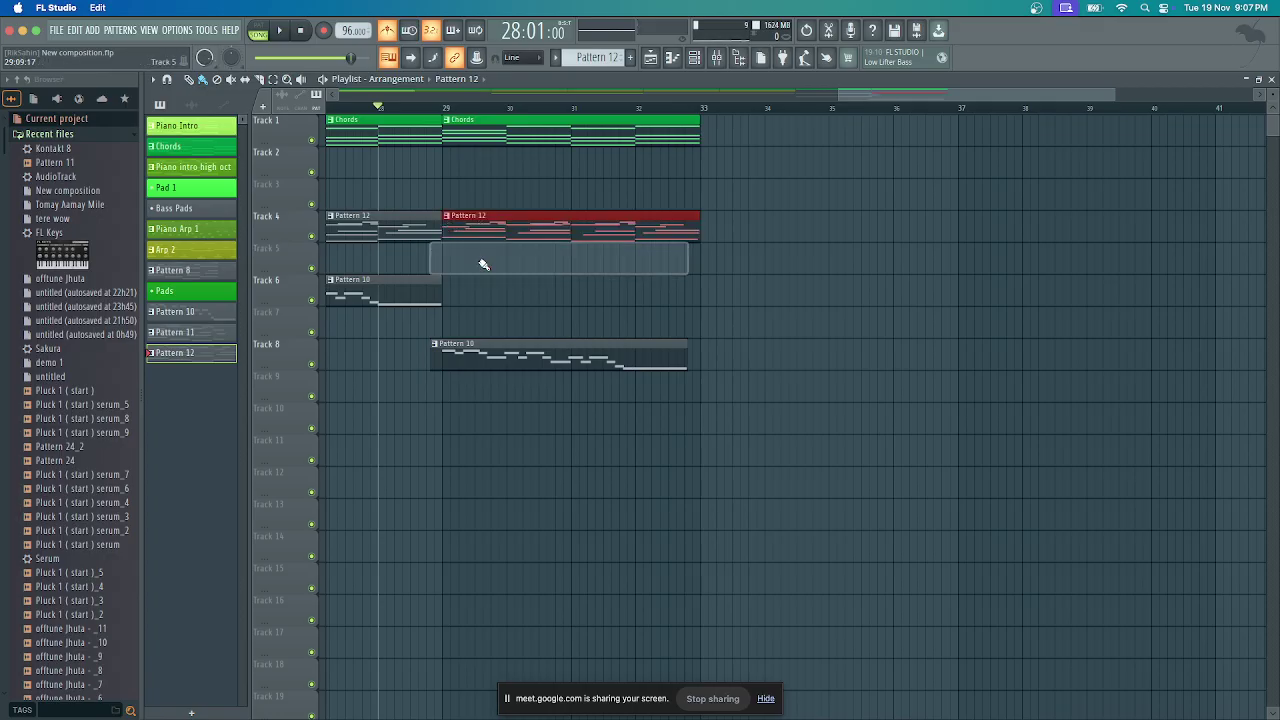
Remove the Pattern 10 clip from Track 5 and play the transition from bar 28 into bar 29
{"action": "right_click", "coordinate": [480, 262]}
{"action": "key", "text": "space"}
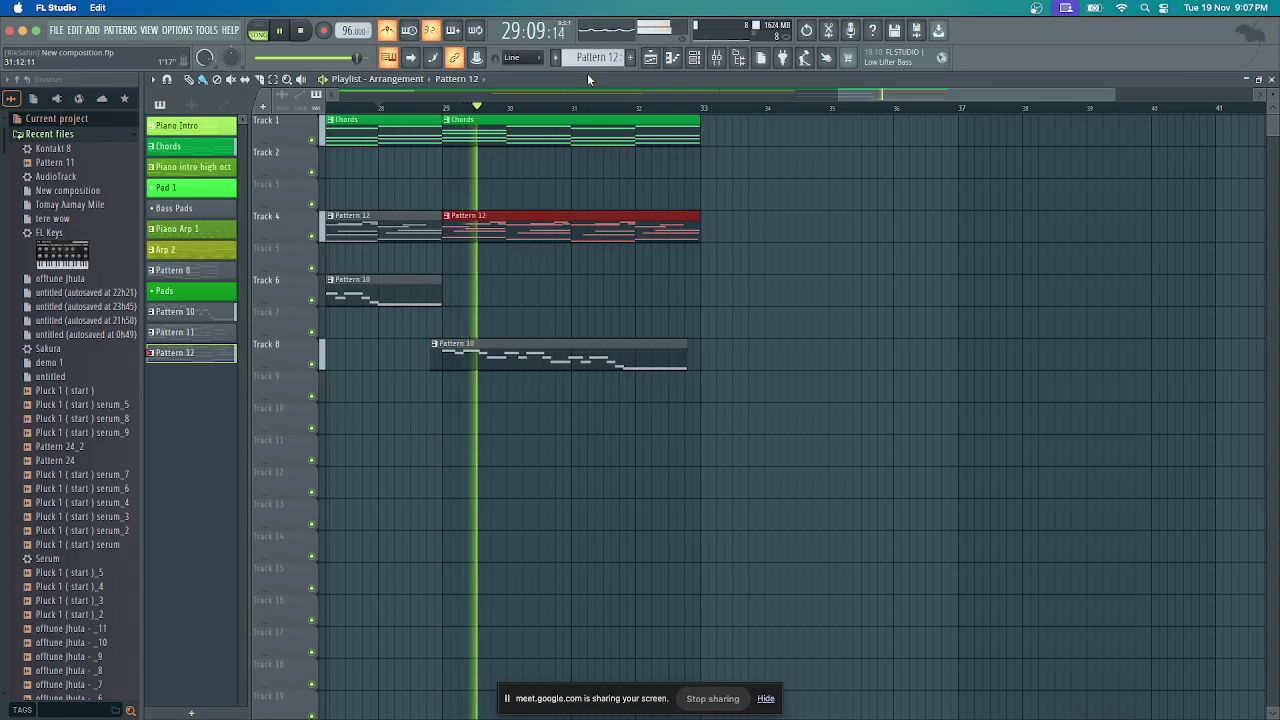
{"action": "key", "text": "space"}
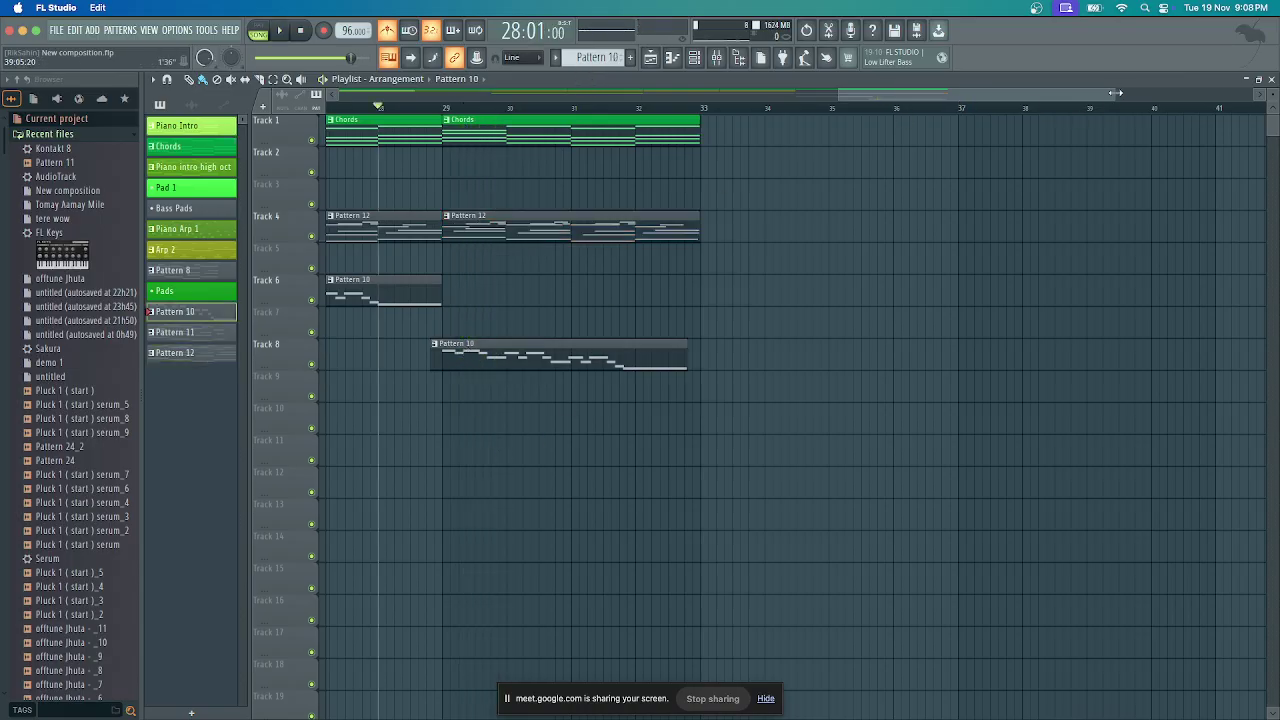
Undo the removal of the Pattern 10 clip on Track 5
{"action": "left_click_drag", "start_coordinate": [1115, 93], "coordinate": [729, 97]}
{"action": "scroll", "coordinate": [886, 120], "scroll_direction": "down", "scroll_amount": 3}
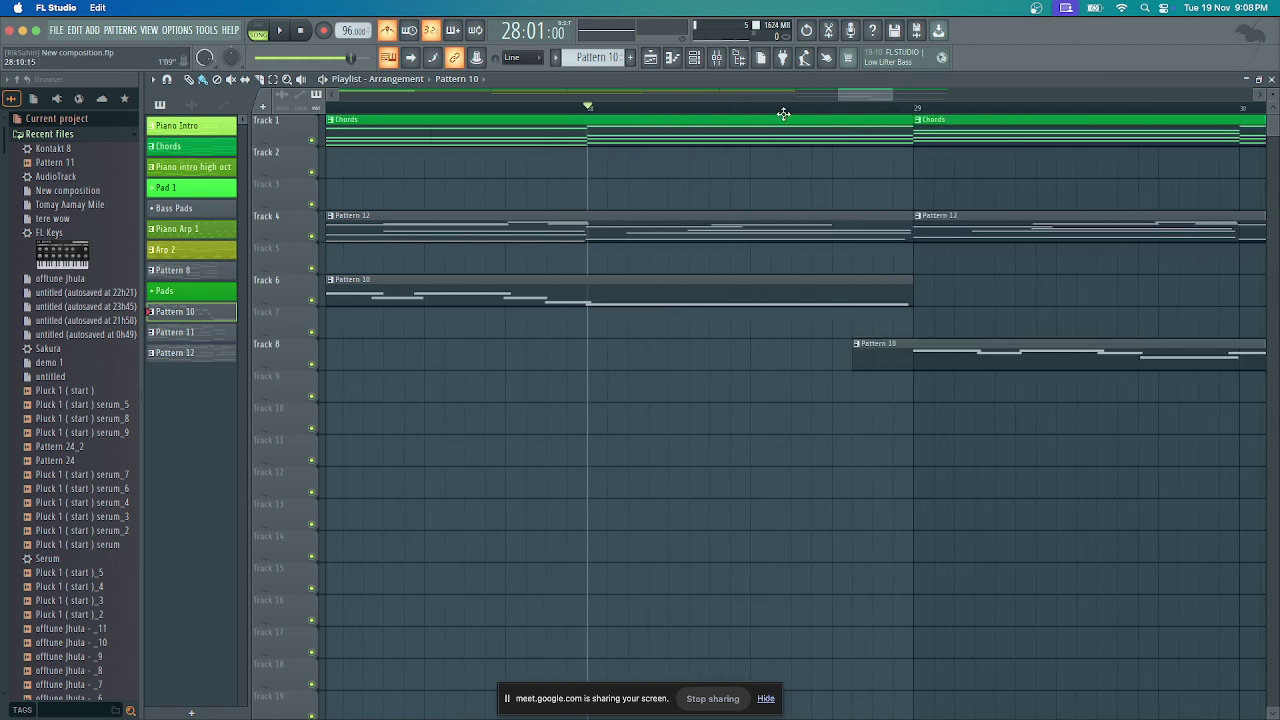
{"action": "key", "text": "super+alt+z"}
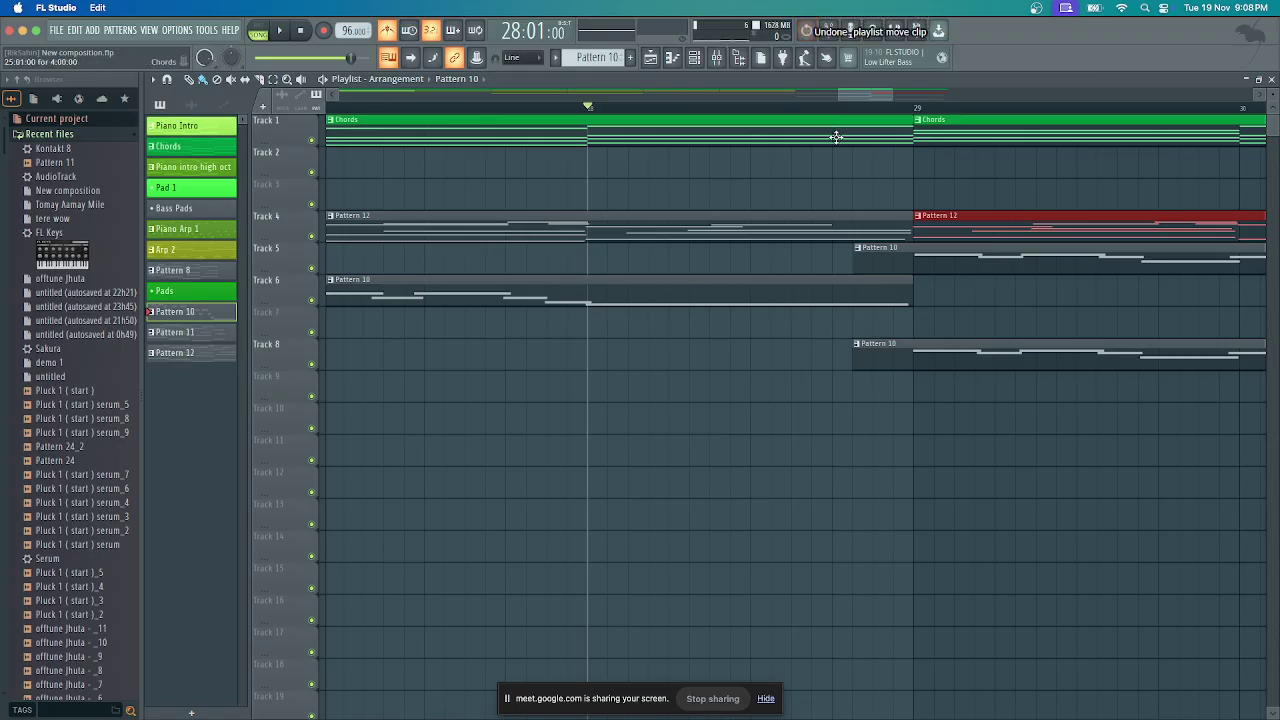
Undo the placement of the Pattern 12 clip at bar 29 on Track 4 and of the Pattern 10 clip on Track 8
{"action": "key", "text": "super+alt+z"}
{"action": "key", "text": "super+alt+z"}
{"action": "key", "text": "super+alt+z"}
{"action": "key", "text": "super+alt+z"}
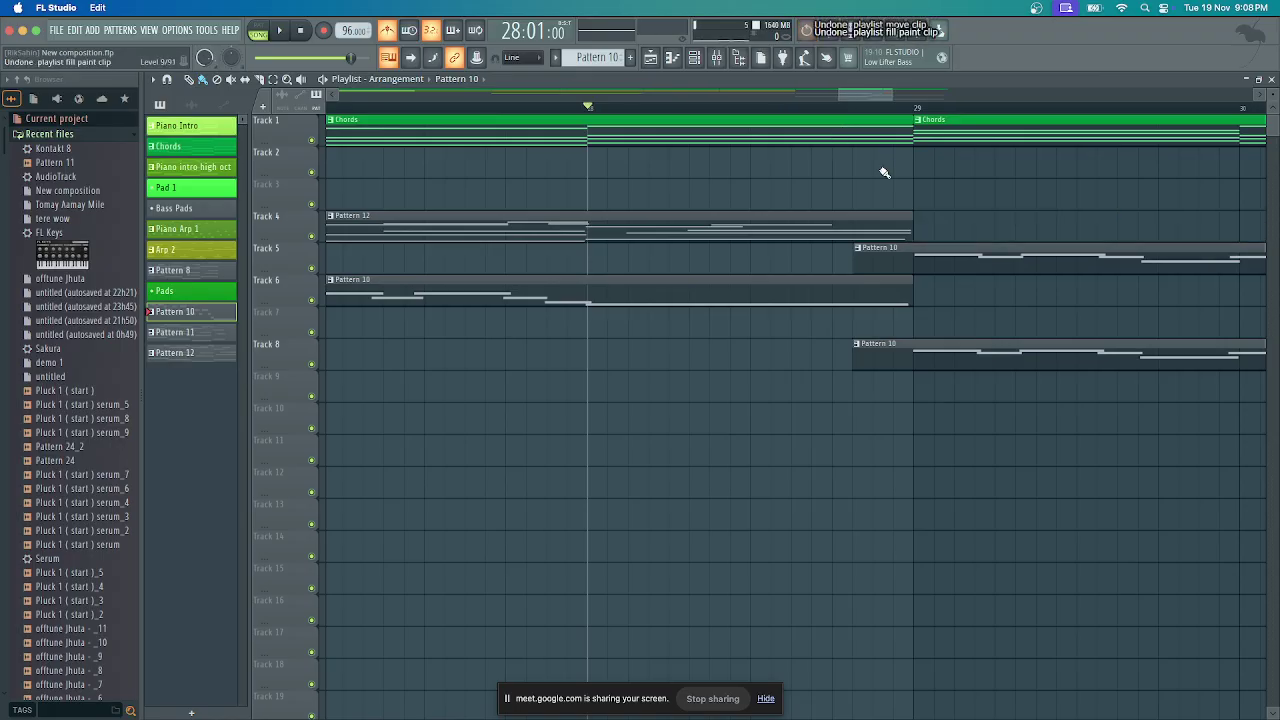
{"action": "key", "text": "space"}
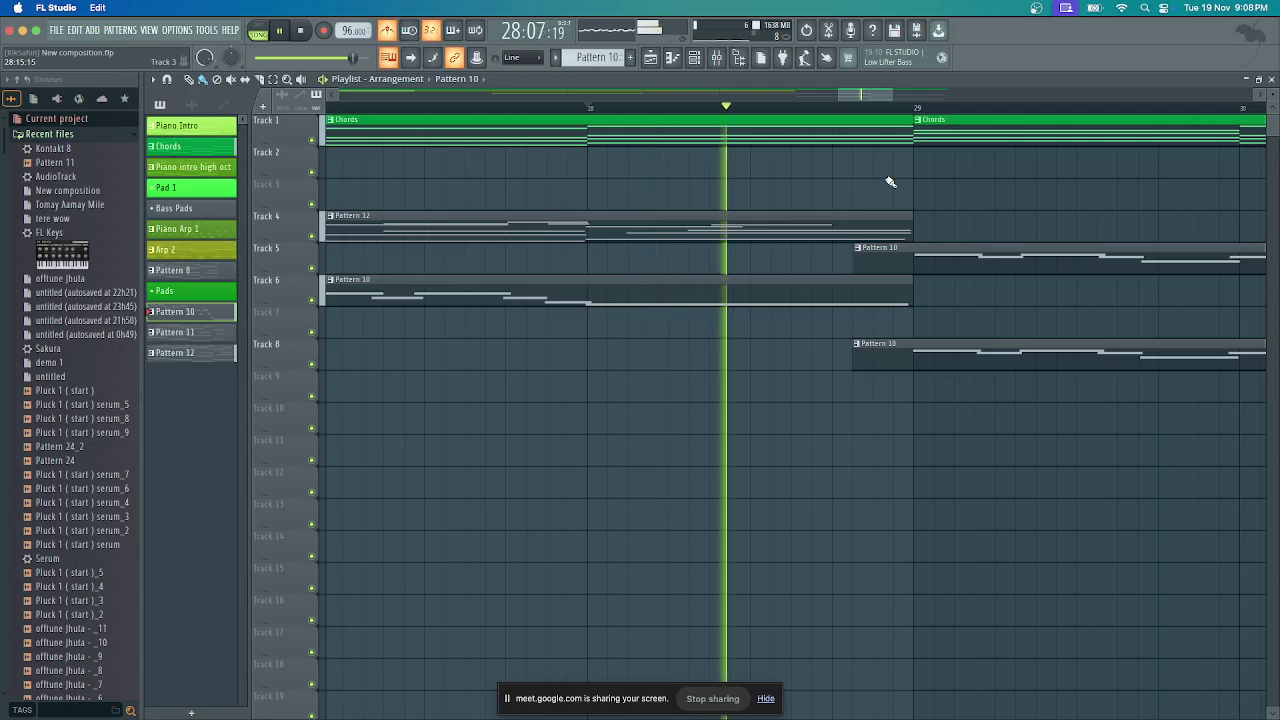
{"action": "key", "text": "super+alt+z"}
{"action": "key", "text": "super+alt+z"}
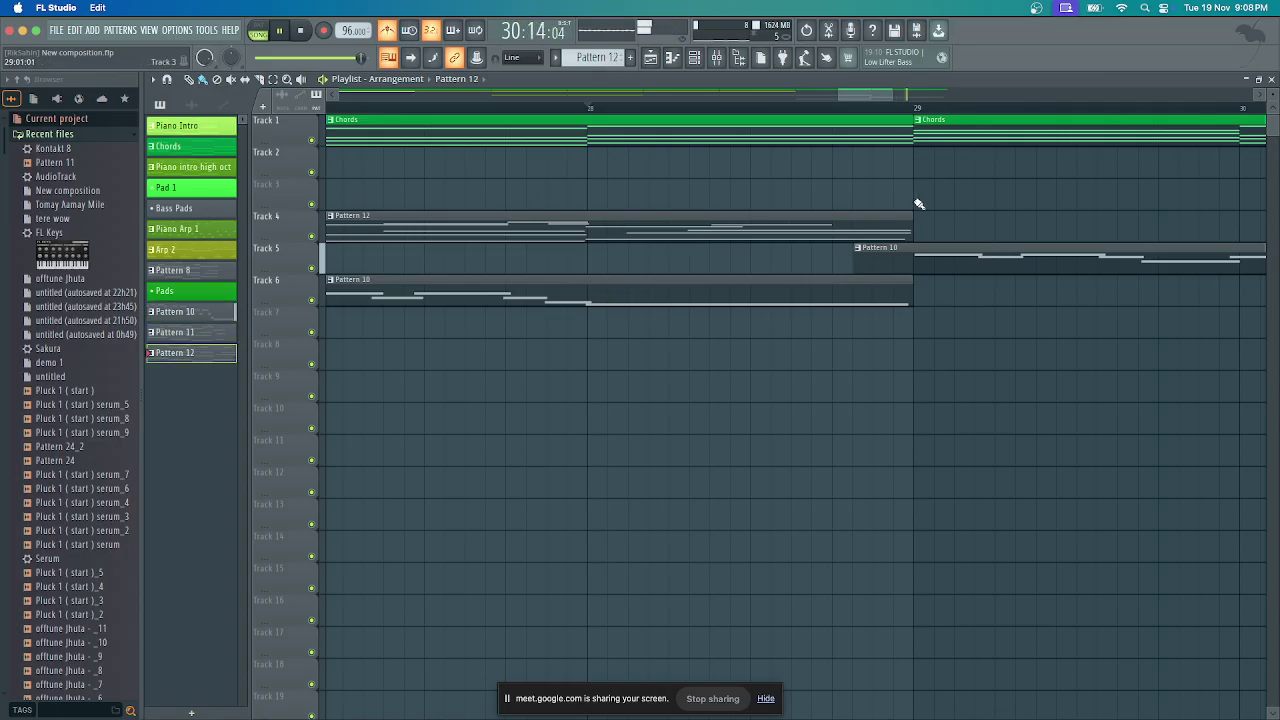
Place a Pattern 12 clip on Track 3 at bar 29 and play the section
{"action": "left_click_drag", "start_coordinate": [848, 96], "coordinate": [875, 100]}
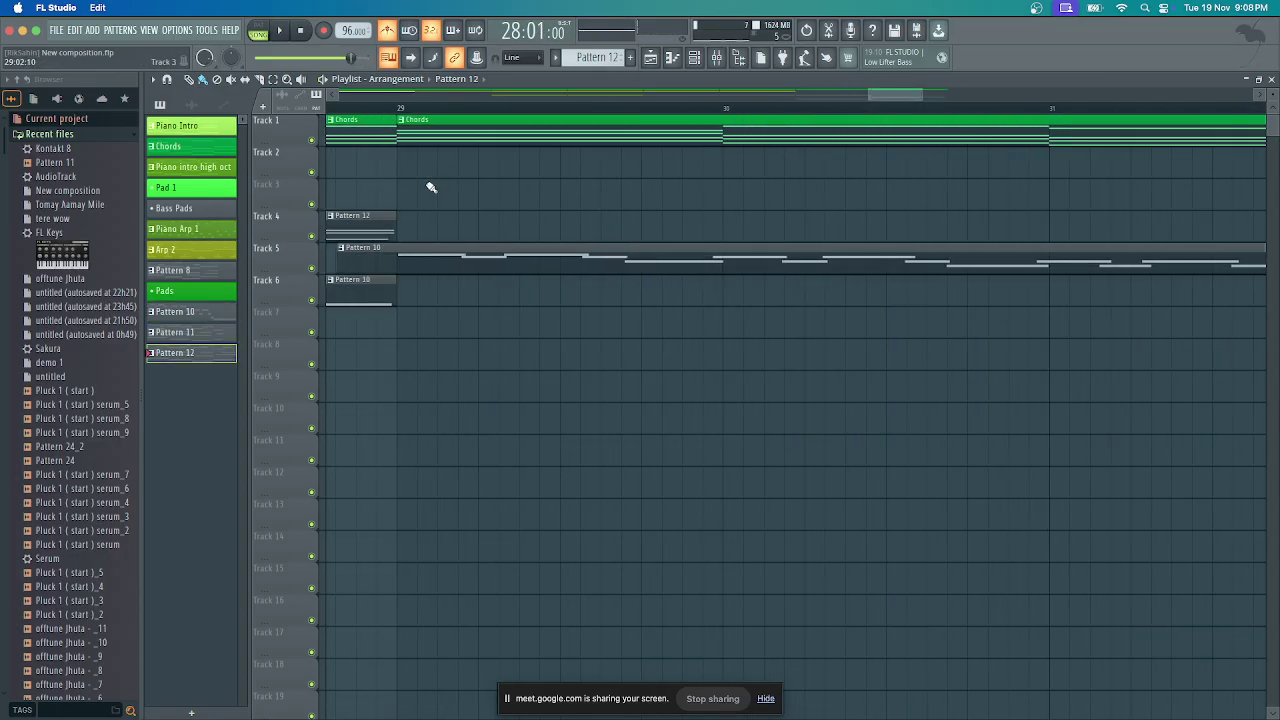
{"action": "left_click", "coordinate": [431, 187]}
{"action": "left_click", "coordinate": [431, 123]}
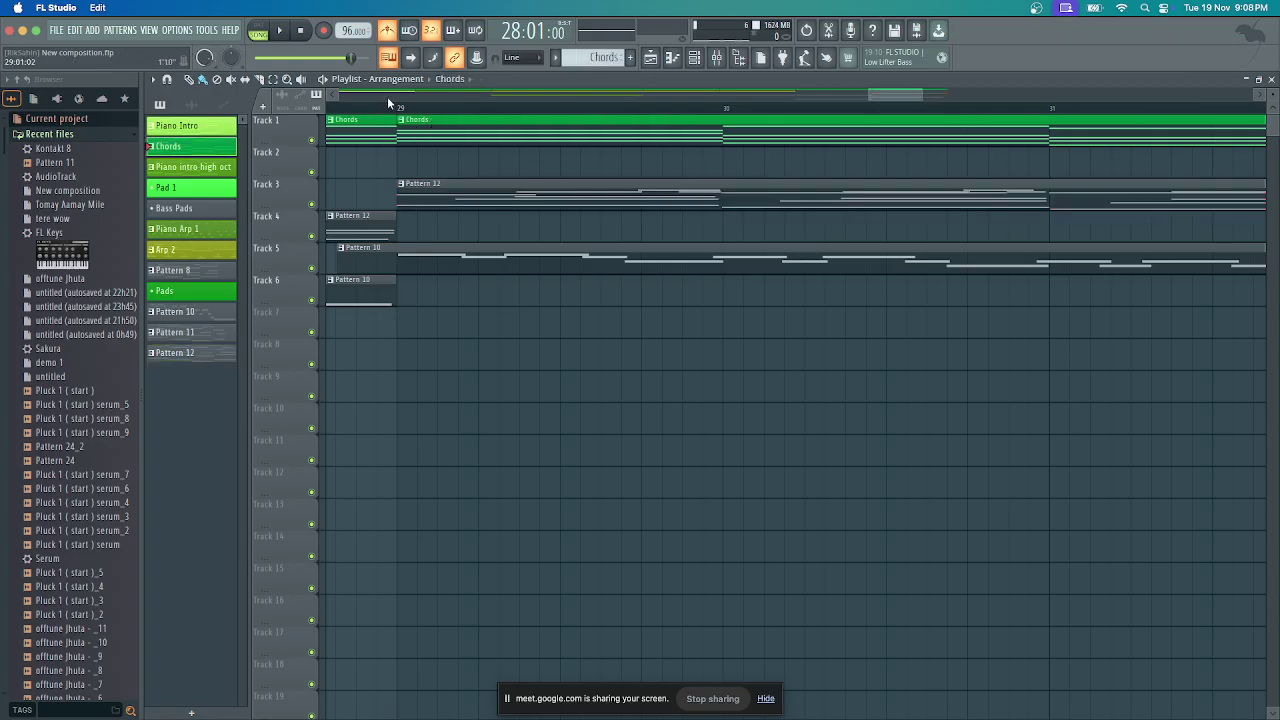
{"action": "key", "text": "space"}
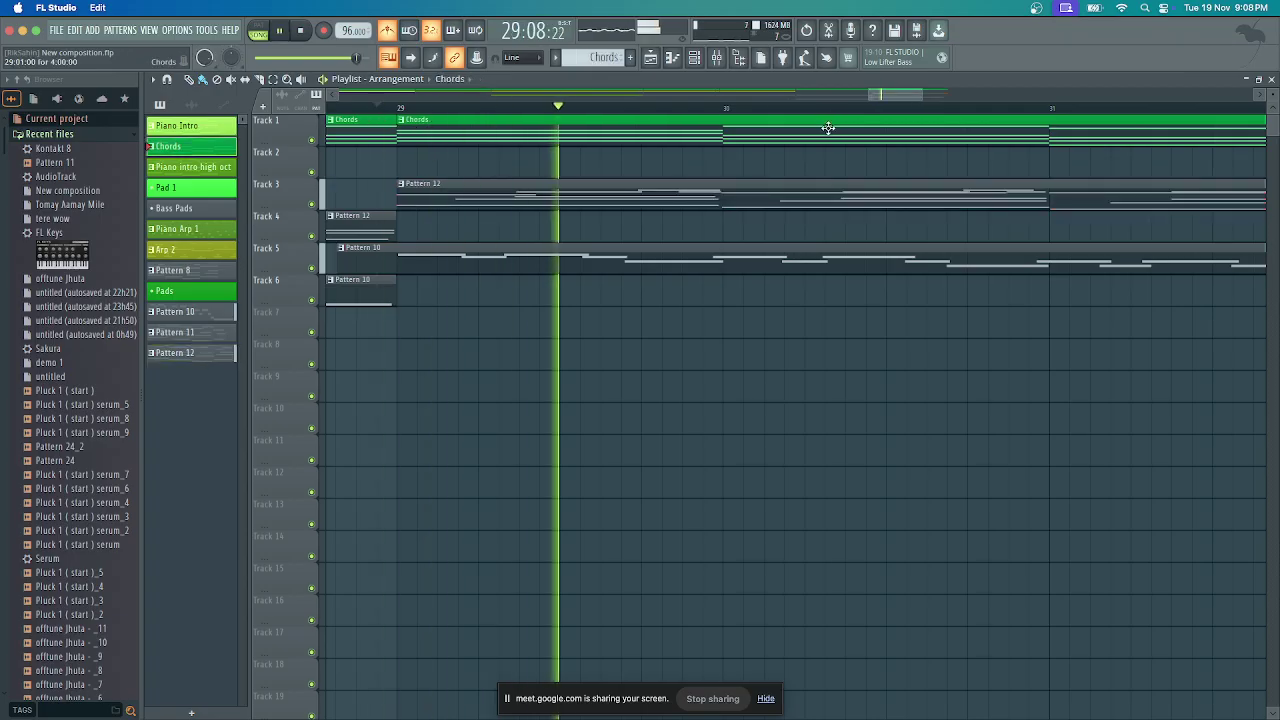
{"action": "key", "text": "space"}
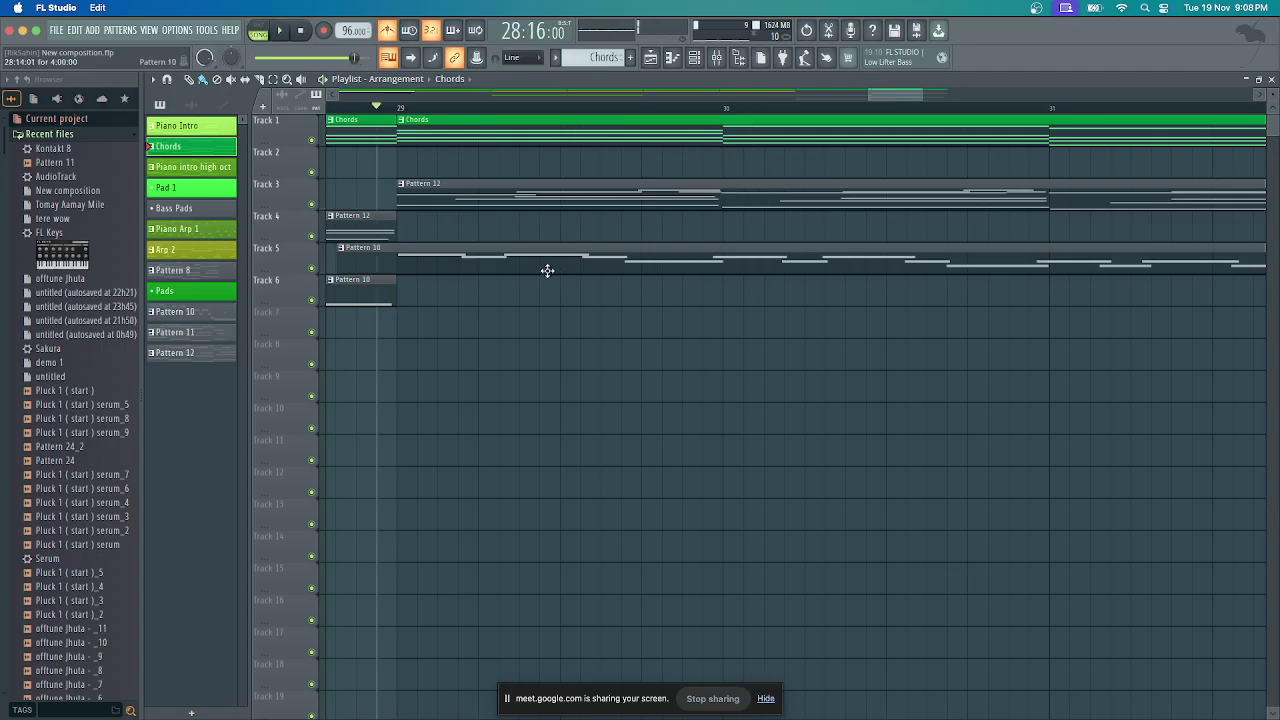
Move the Pattern 10 clip on Track 5 so it starts at bar 29, and play the section
{"action": "left_click", "coordinate": [432, 266]}
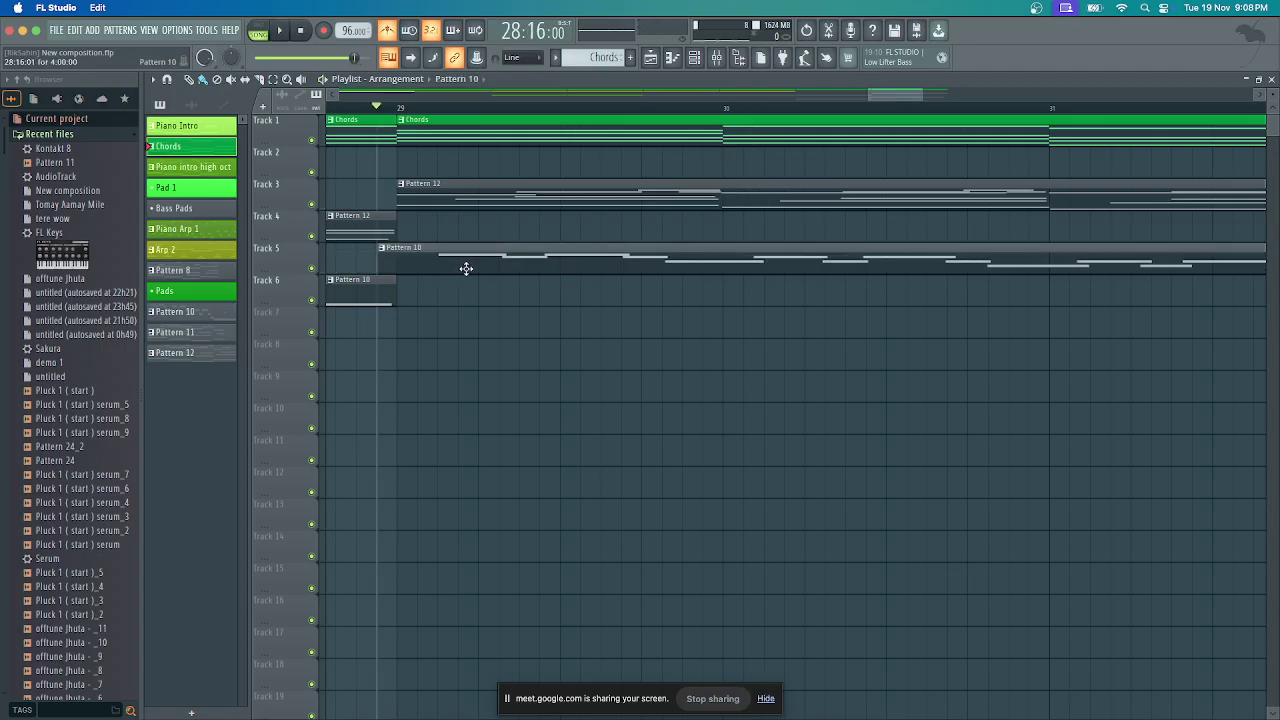
{"action": "key", "text": "space"}
{"action": "key", "text": "space"}
{"action": "left_click_drag", "start_coordinate": [466, 268], "coordinate": [487, 270]}
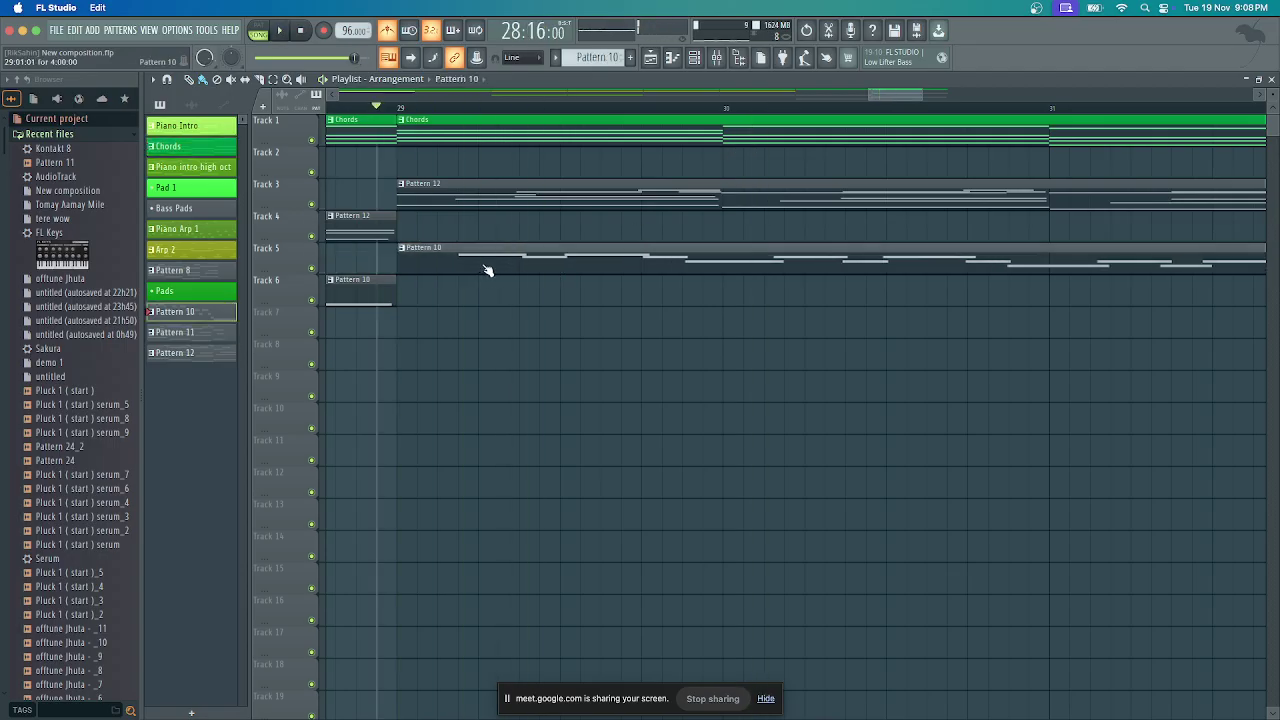
{"action": "key", "text": "space"}
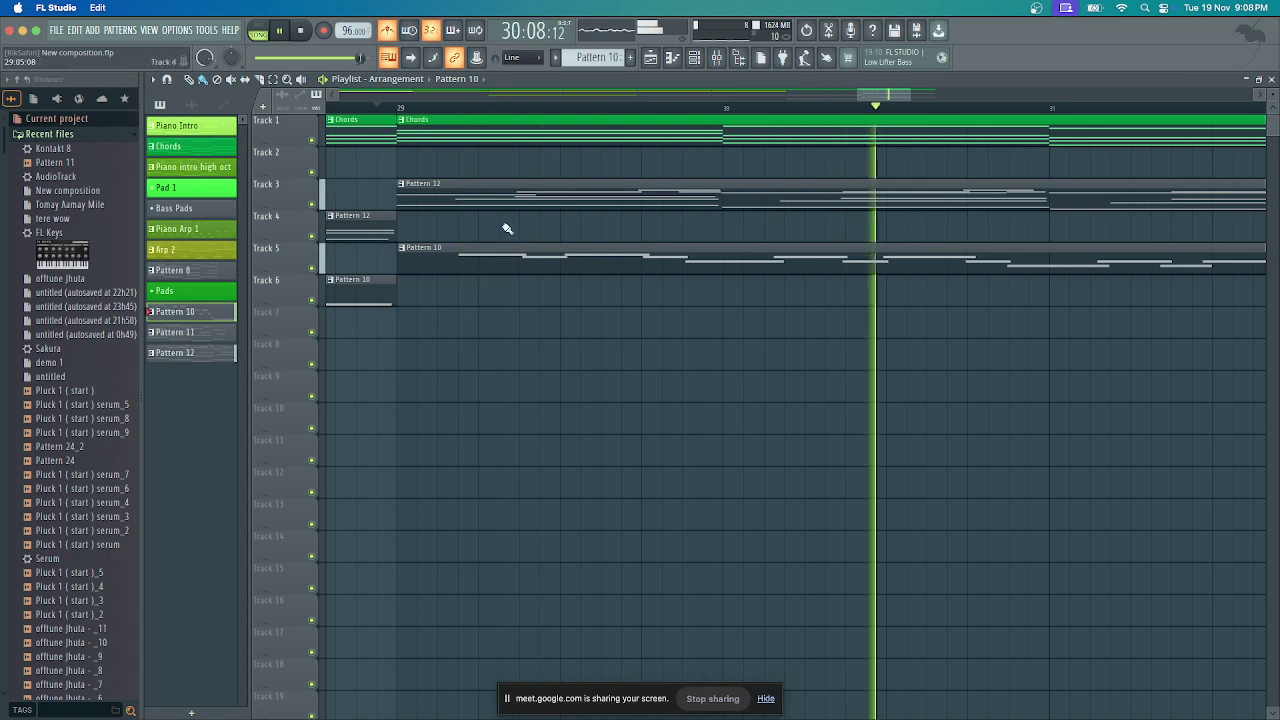
Play the transition from bar 28 into bar 29 and listen to the closing section
{"action": "scroll", "coordinate": [679, 109], "scroll_direction": "down", "scroll_amount": 5}
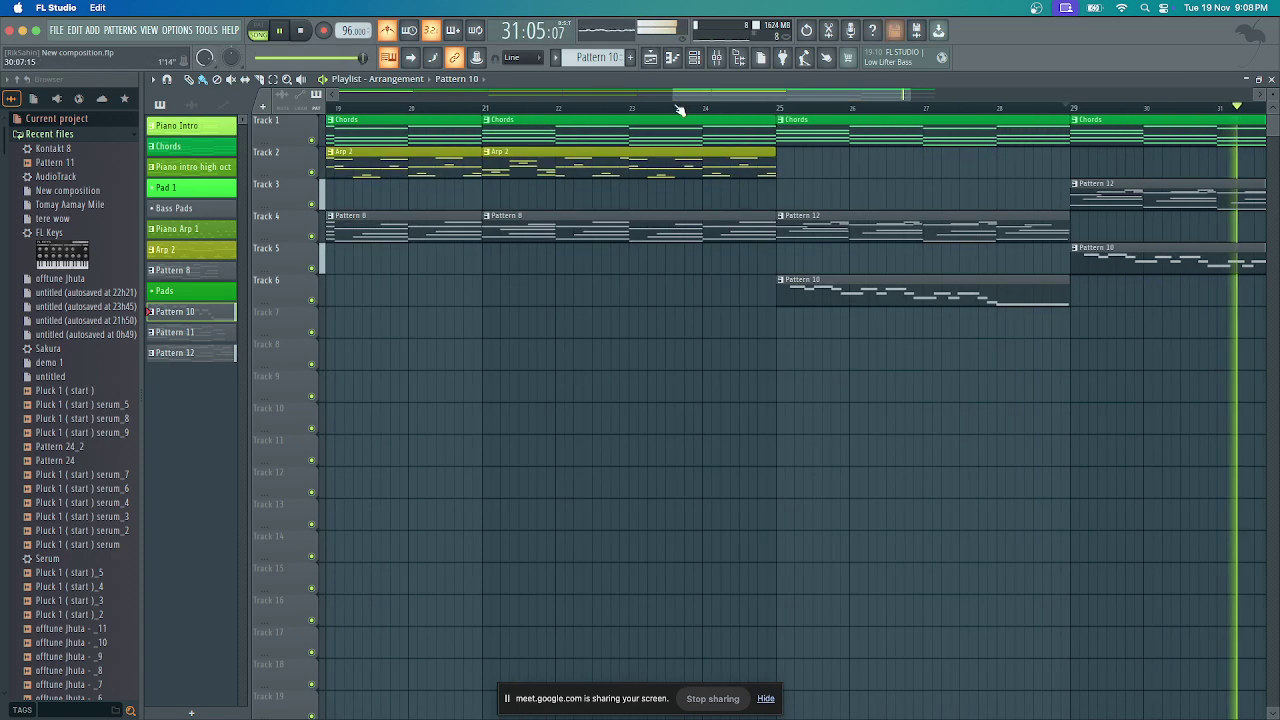
{"action": "left_click", "coordinate": [926, 108]}
{"action": "scroll", "coordinate": [919, 98], "scroll_direction": "right", "scroll_amount": 5}
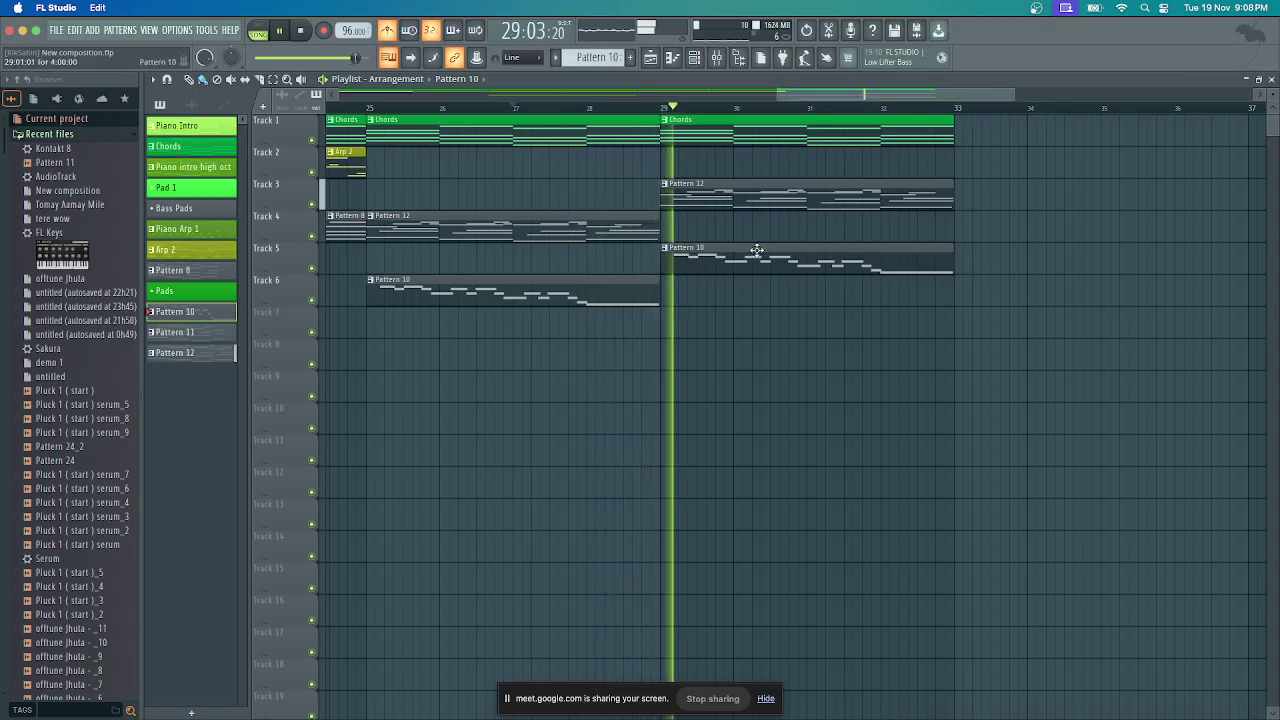
{"action": "key", "text": "space"}
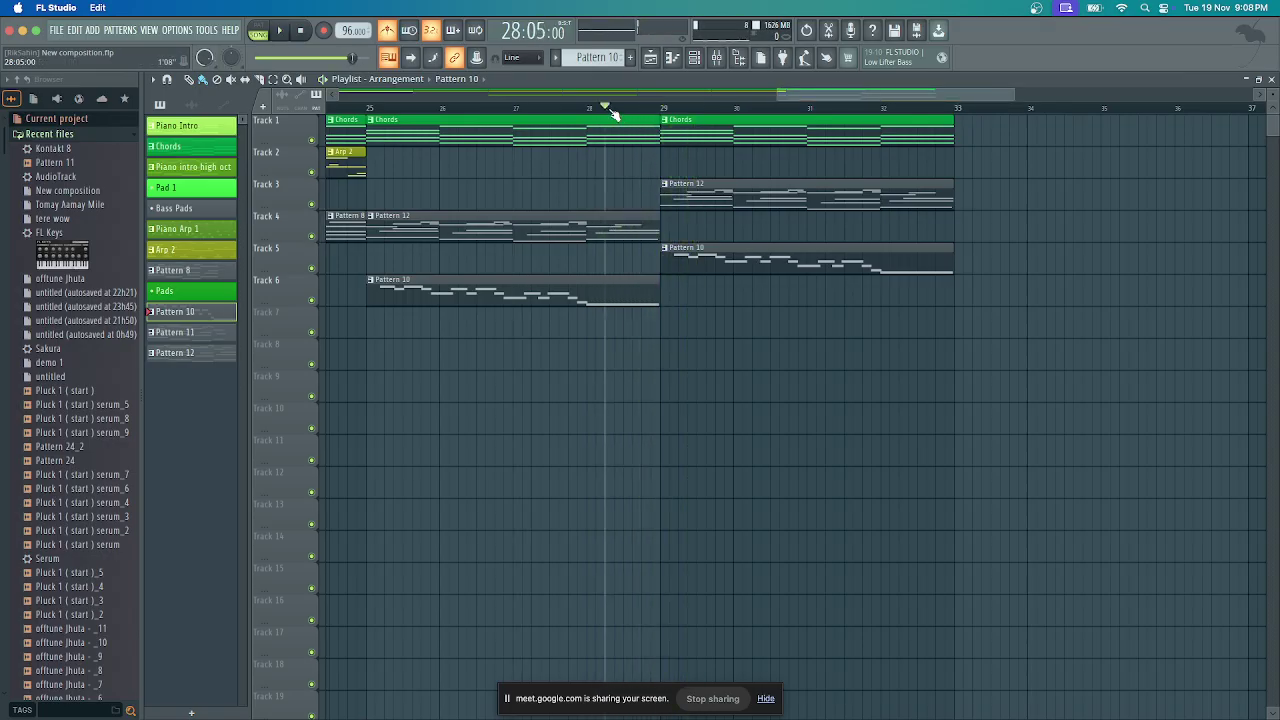
{"action": "key", "text": "space"}
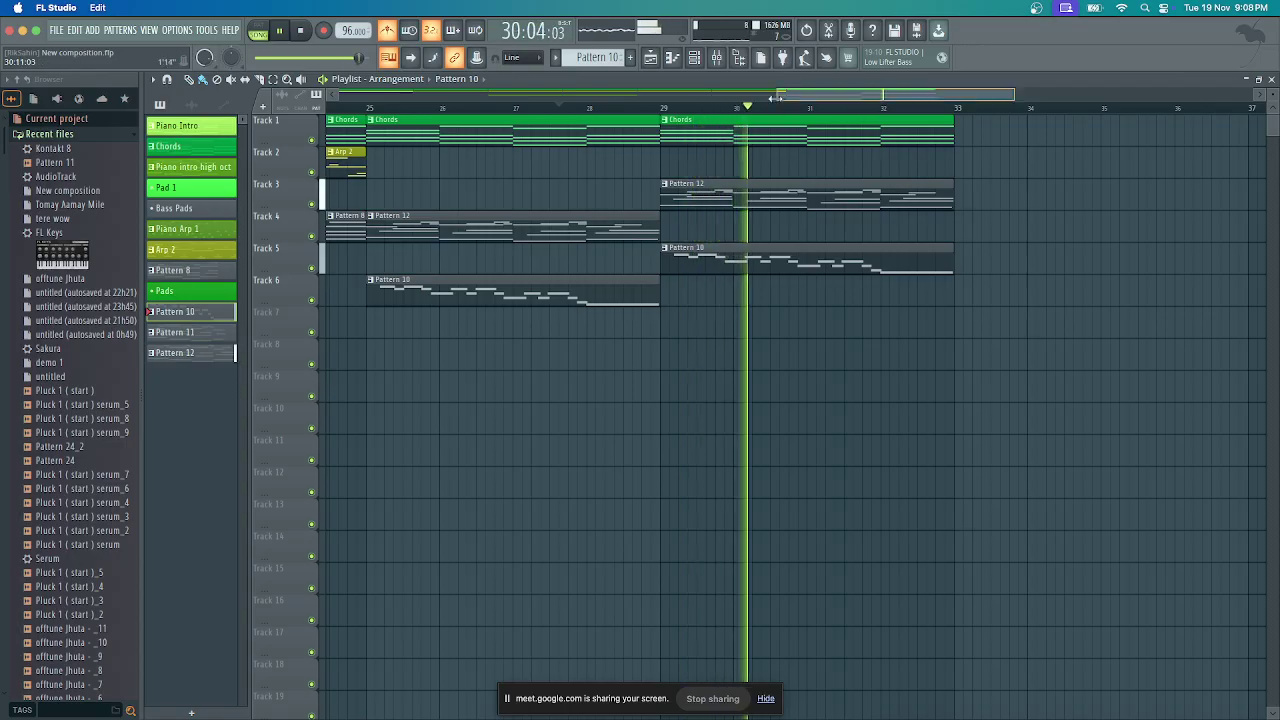
{"action": "scroll", "coordinate": [789, 108], "scroll_direction": "down", "scroll_amount": 3}
{"action": "key", "text": "space"}
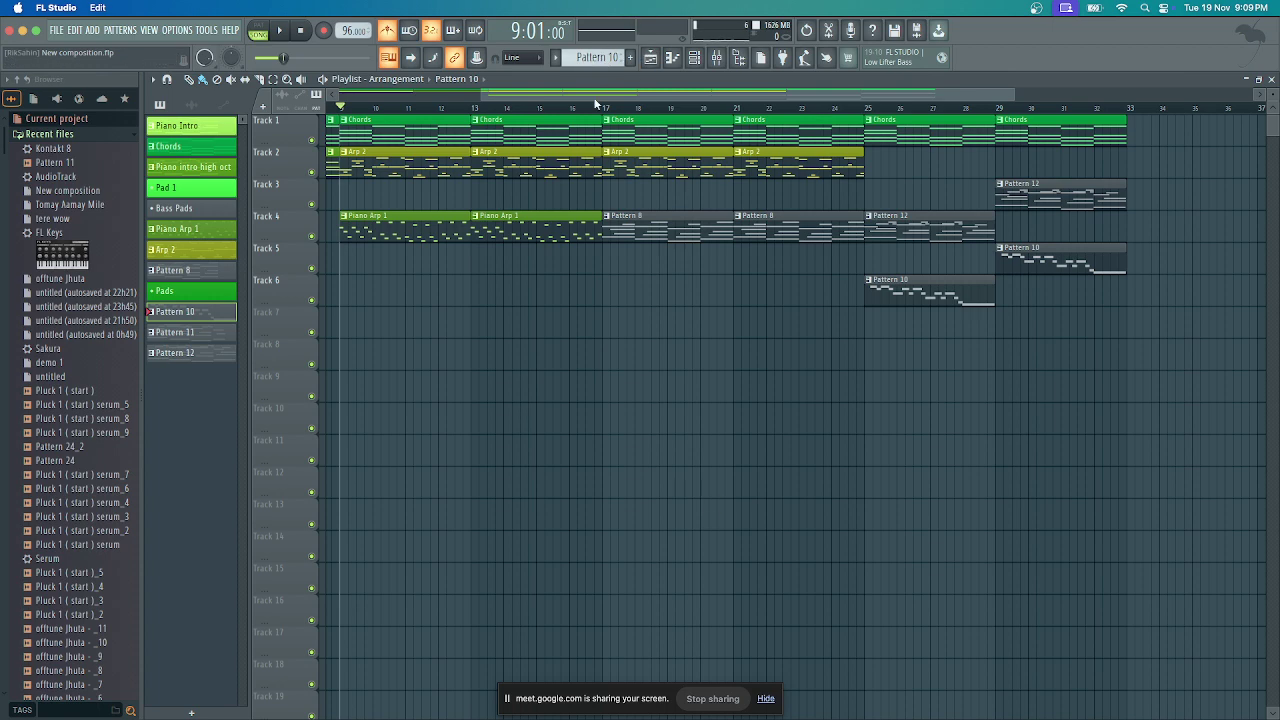
Turn off the metronome and play the arrangement from 7:13
{"action": "scroll", "coordinate": [595, 104], "scroll_direction": "left", "scroll_amount": 5}
{"action": "left_click", "coordinate": [489, 108]}
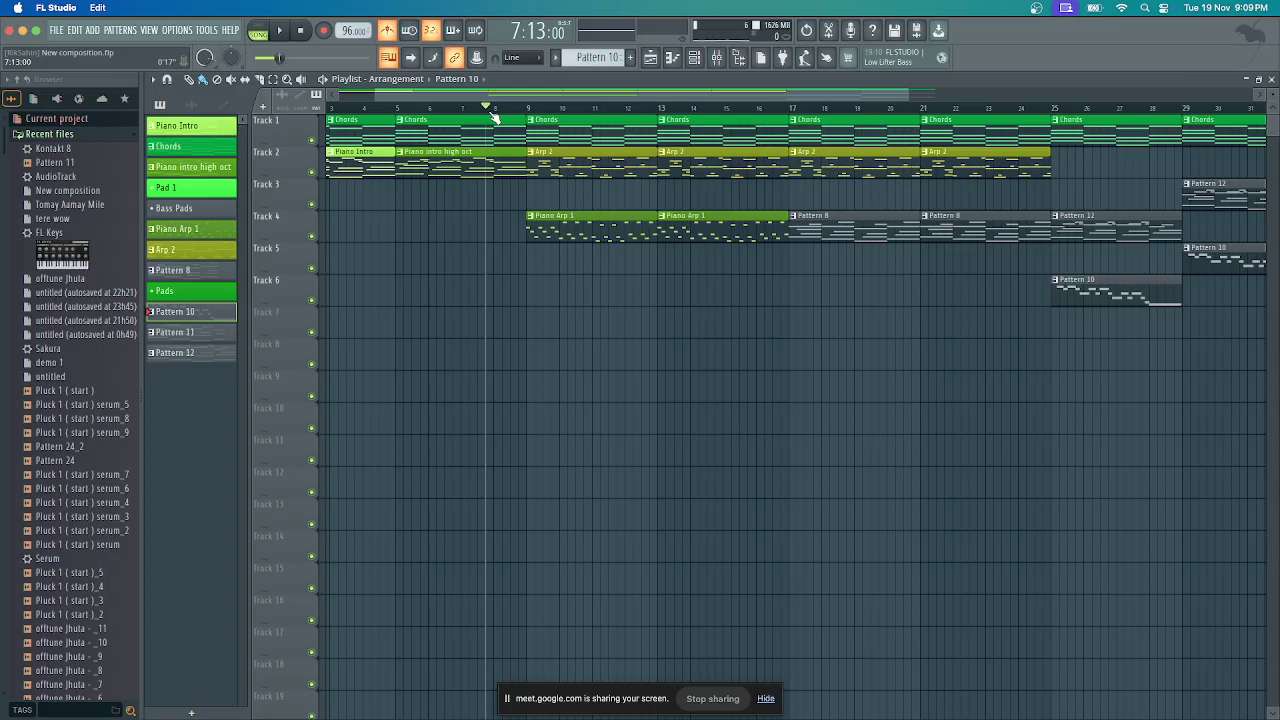
{"action": "key", "text": "space"}
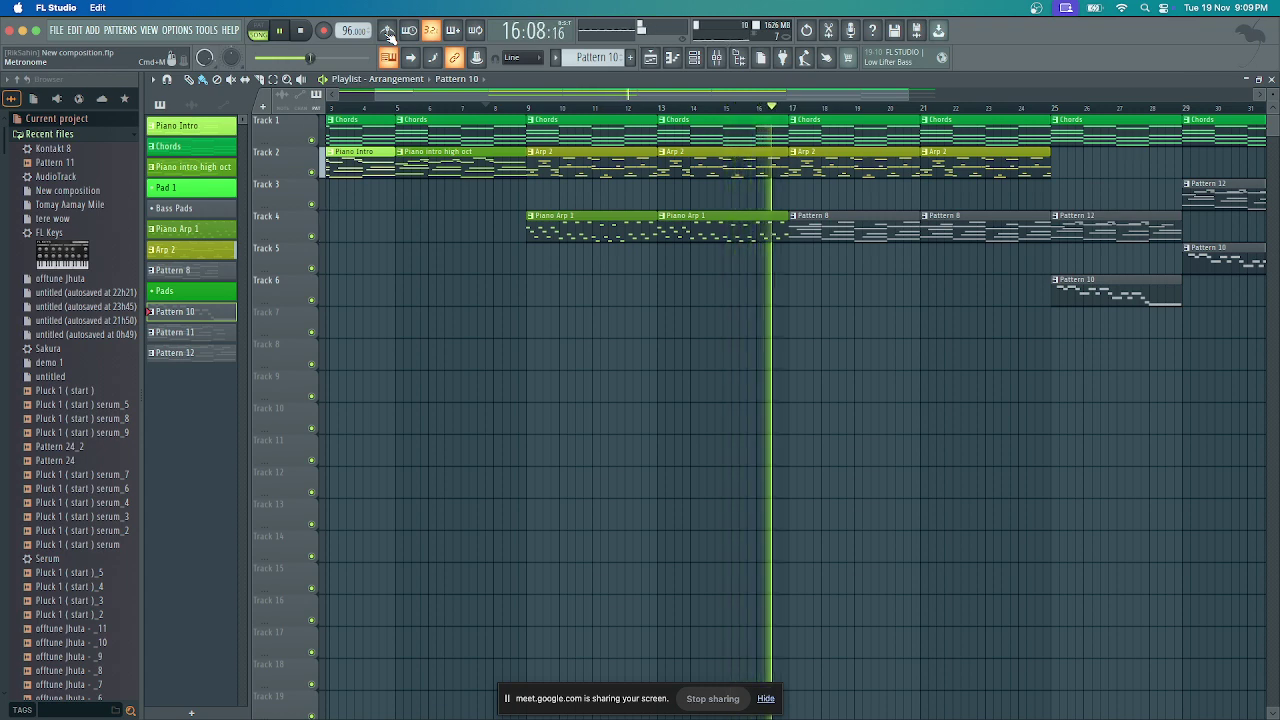
{"action": "key", "text": "space"}
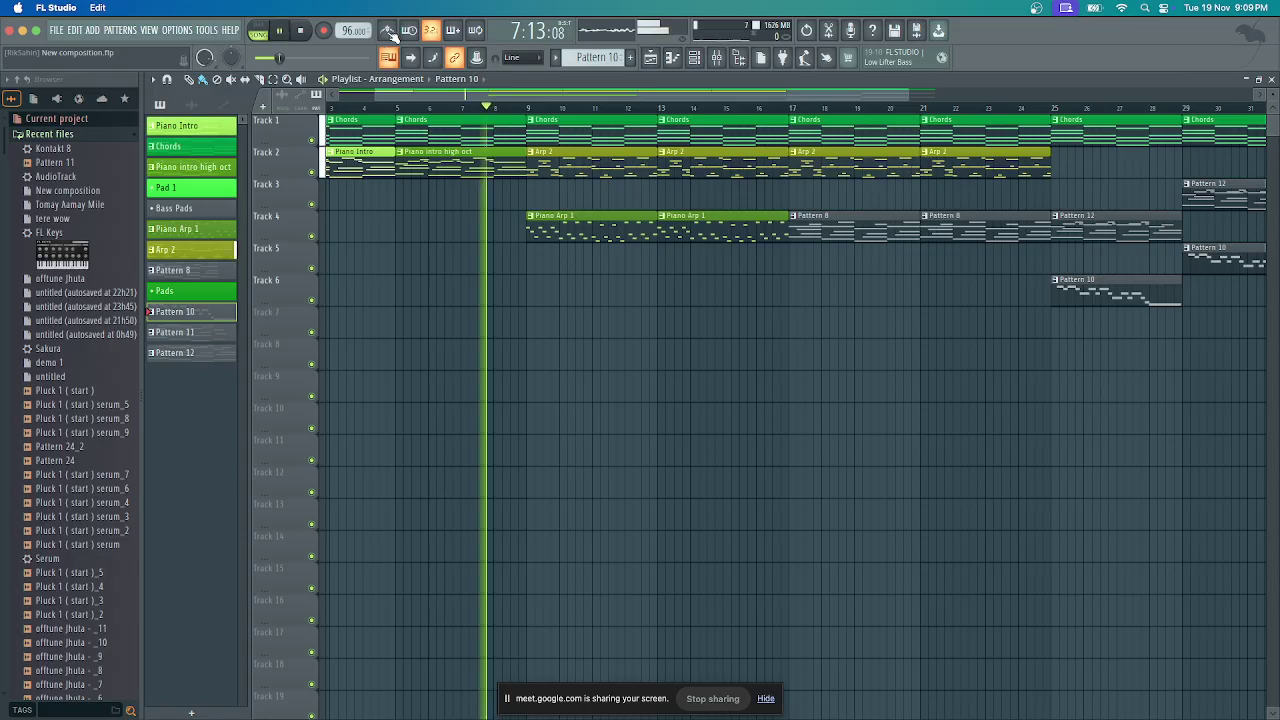
Play the arrangement from 15:09 through the last clips before bar 33
{"action": "left_click", "coordinate": [662, 107]}
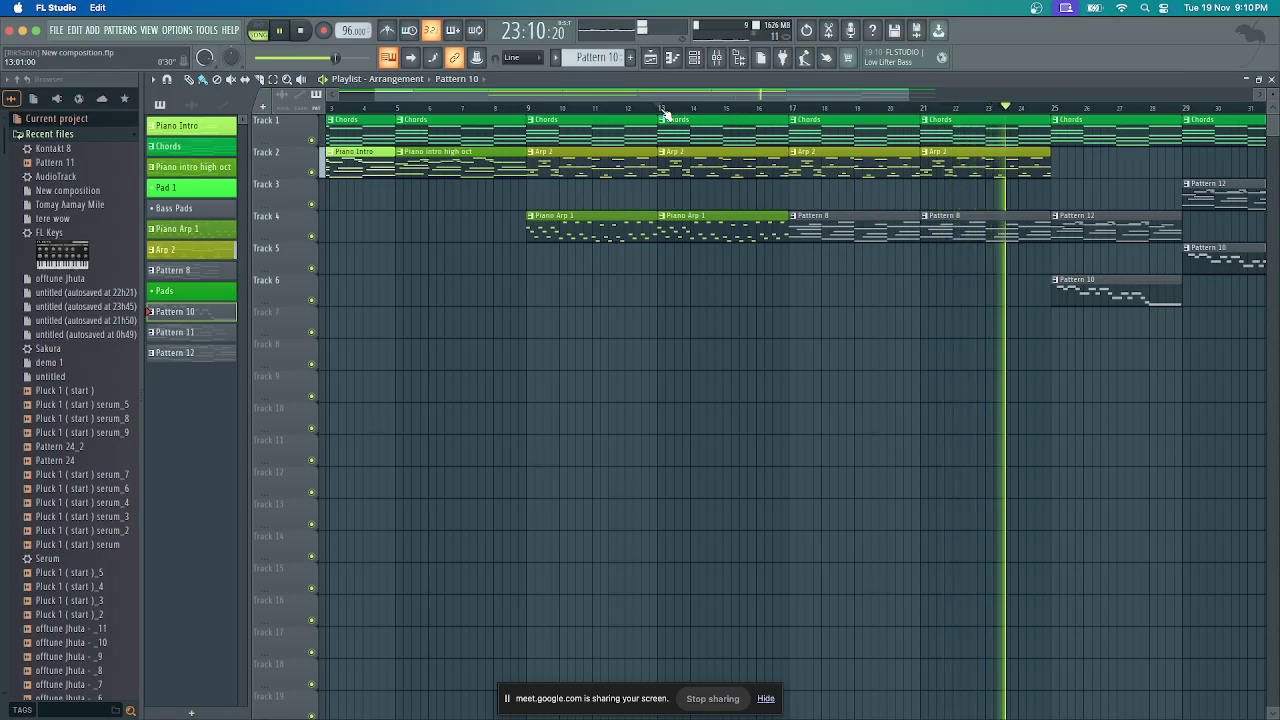
{"action": "key", "text": "space"}
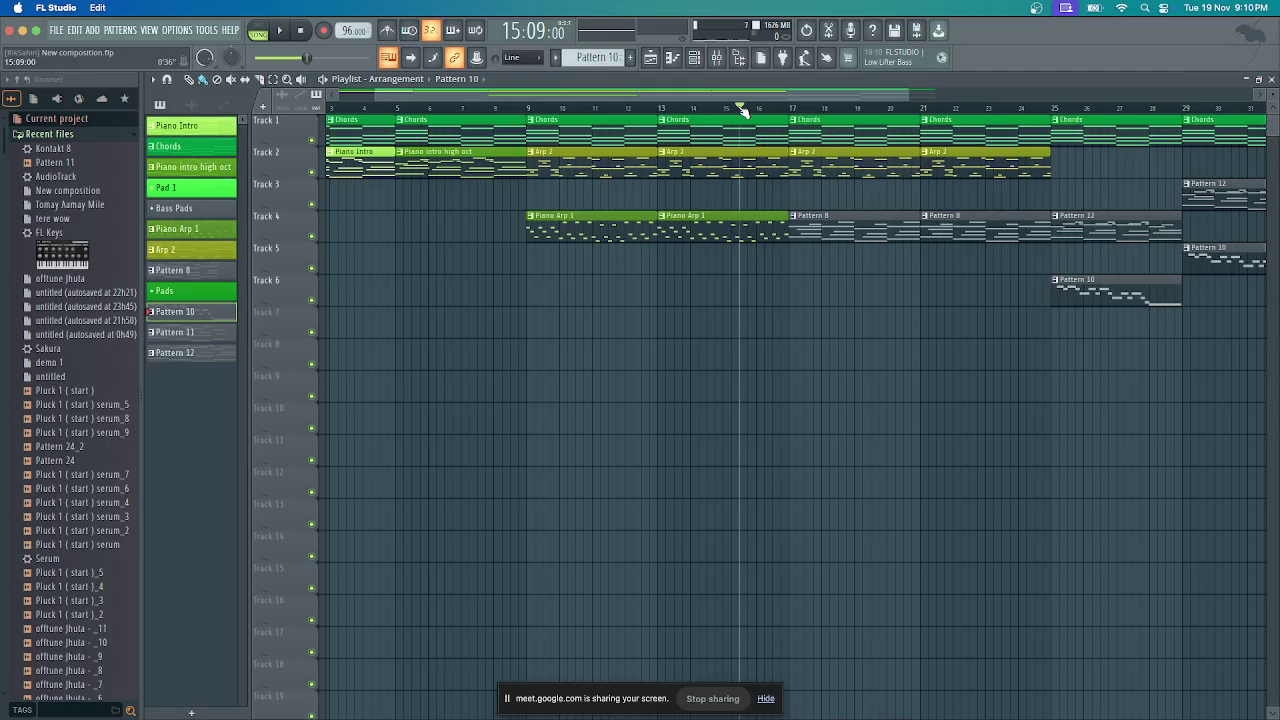
{"action": "key", "text": "space"}
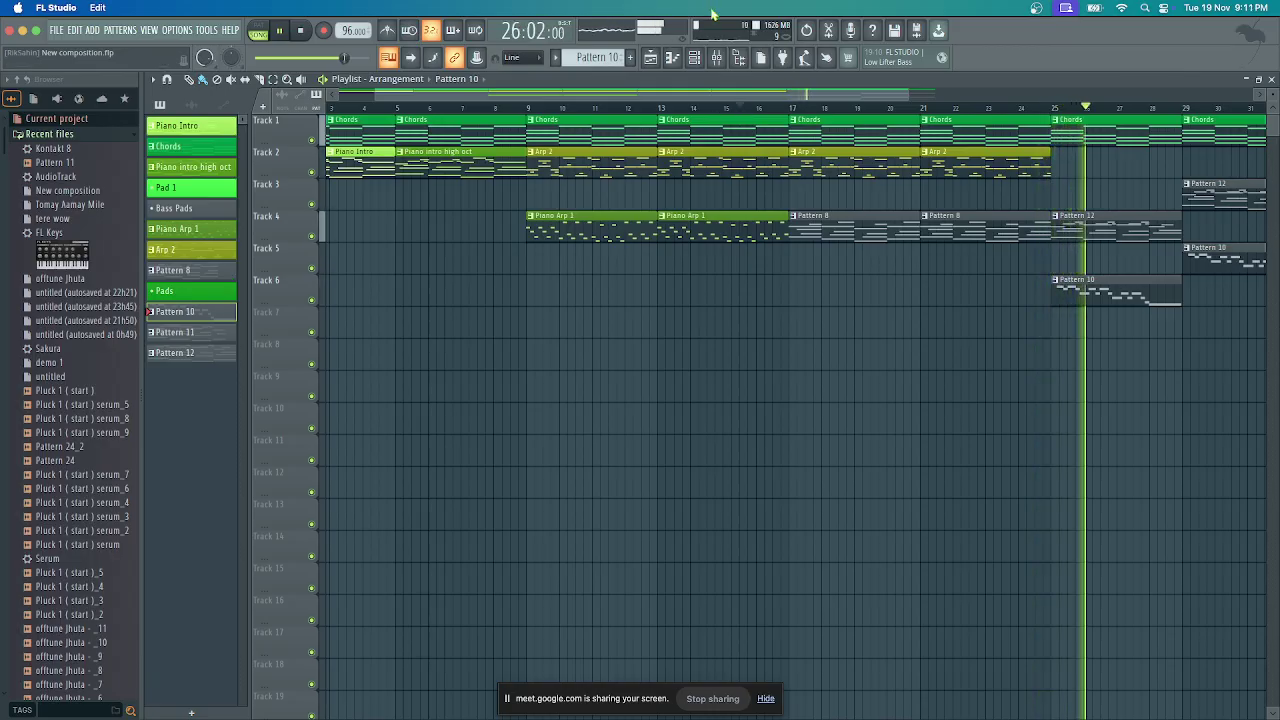
{"action": "left_click_drag", "start_coordinate": [912, 94], "coordinate": [996, 94]}
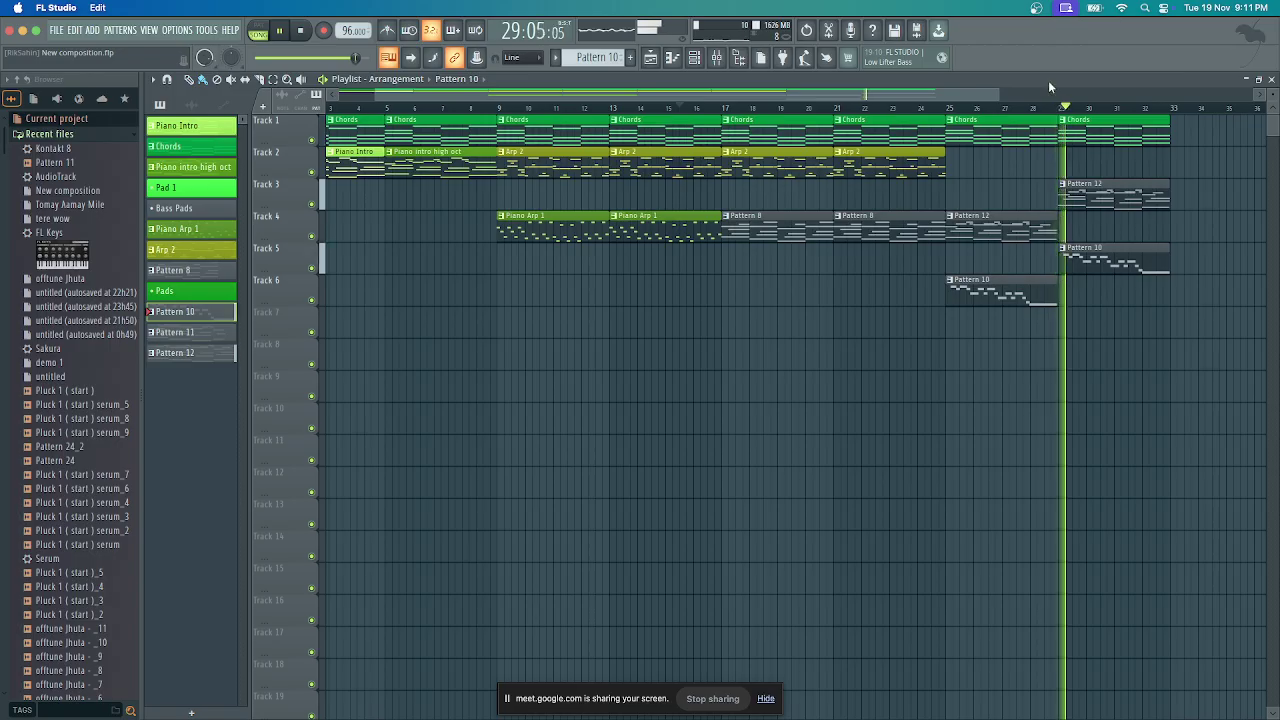
{"action": "left_click_drag", "start_coordinate": [966, 94], "coordinate": [1045, 95]}
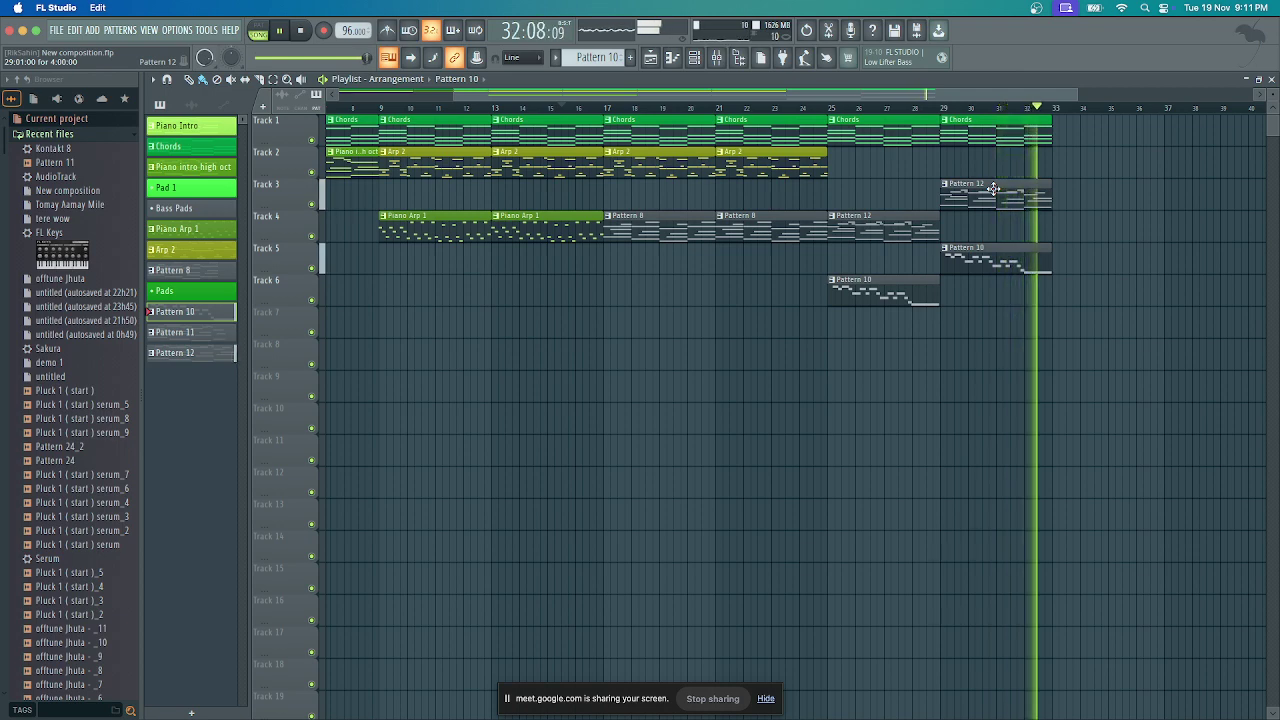
{"action": "key", "text": "space"}
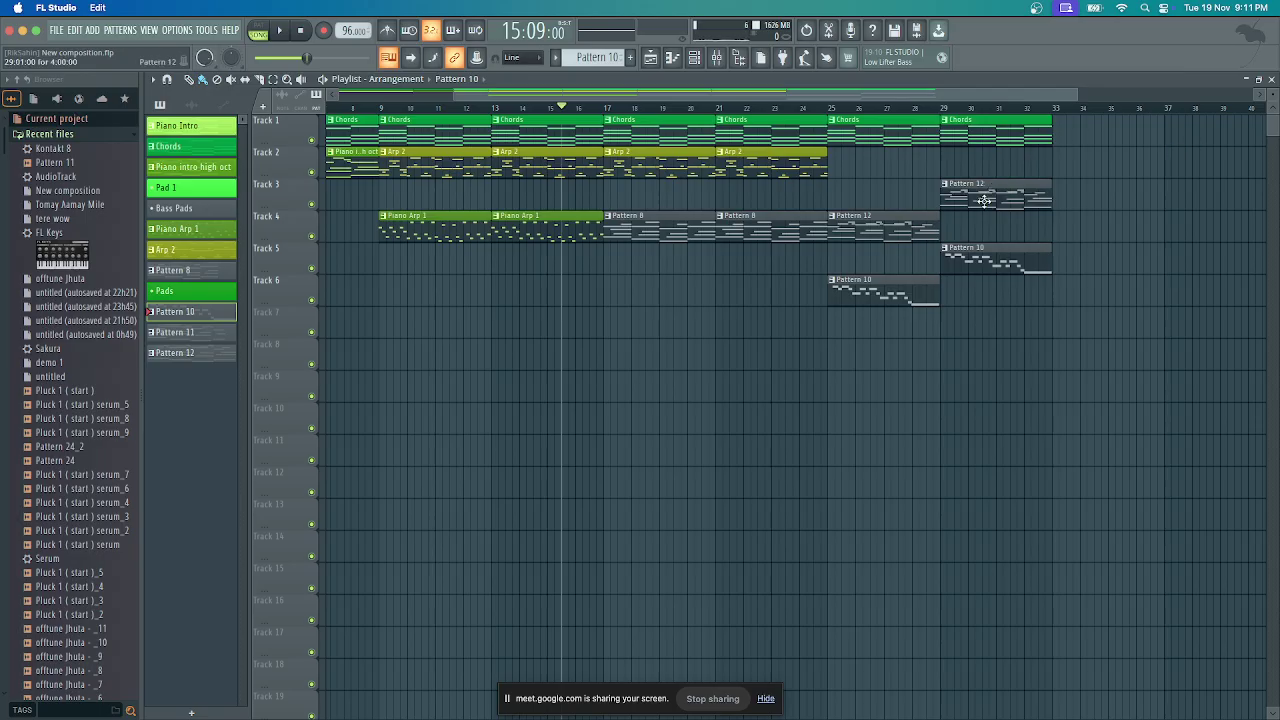
Move the Pattern 12 clip at bar 29 from Track 3 to Track 4, and set the playback position to 24:13
{"action": "left_click_drag", "start_coordinate": [980, 229], "coordinate": [979, 232]}
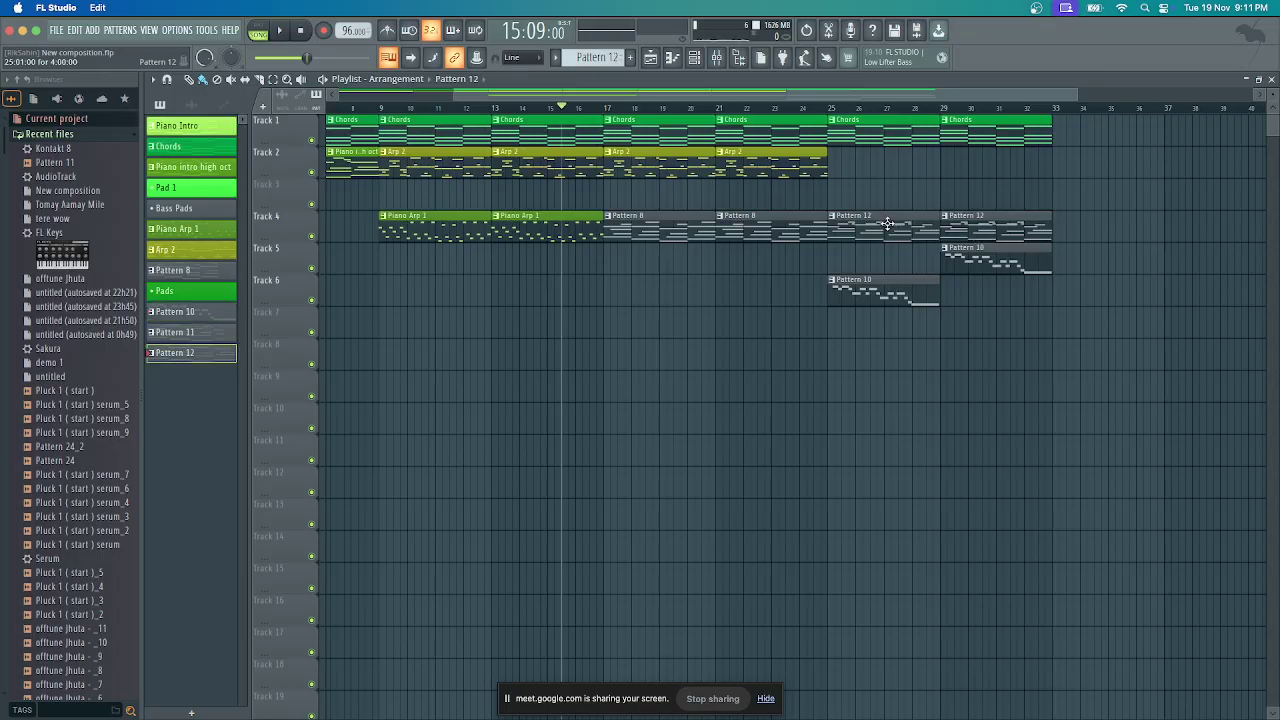
{"action": "scroll", "coordinate": [600, 155], "scroll_direction": "left", "scroll_amount": 5}
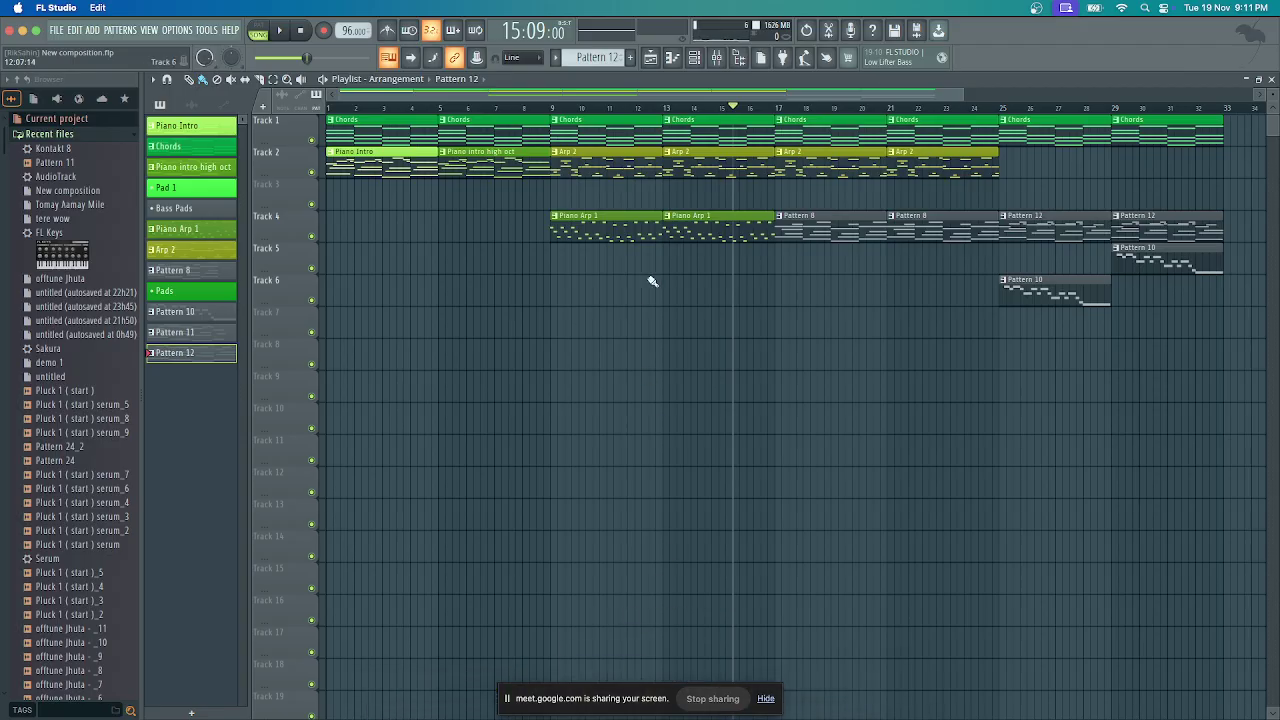
{"action": "left_click_drag", "start_coordinate": [716, 96], "coordinate": [1015, 86]}
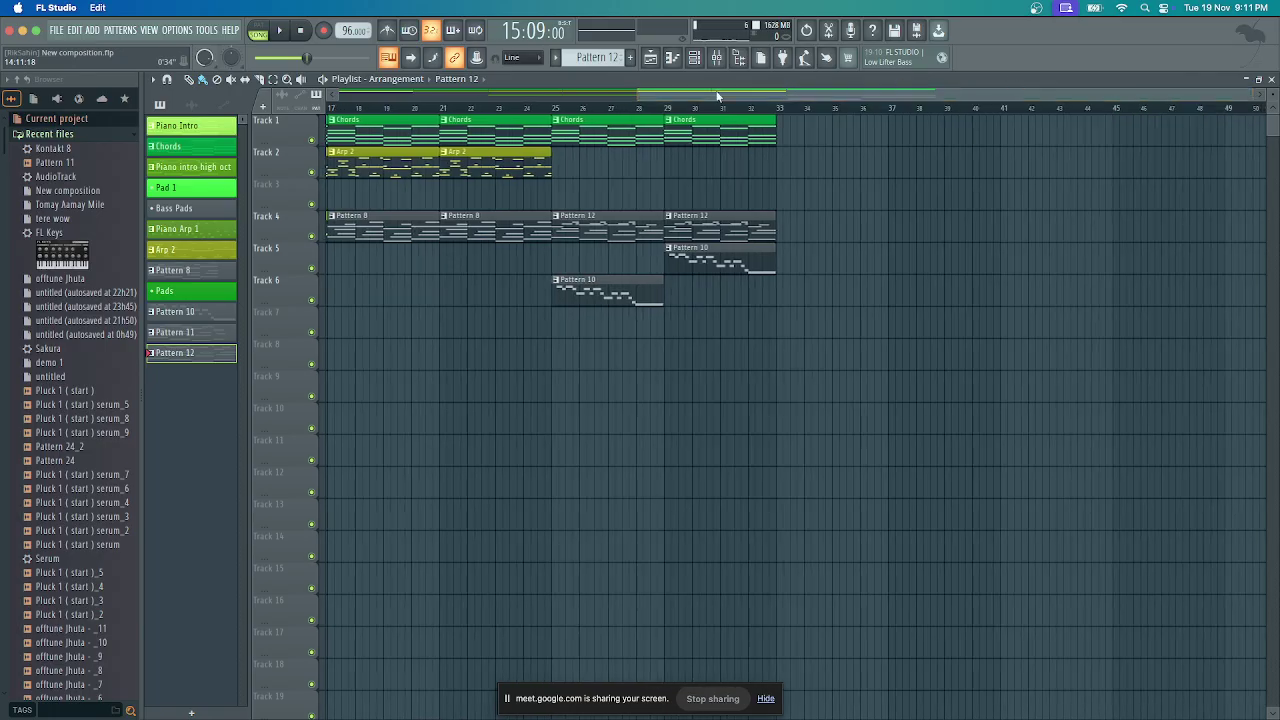
{"action": "left_click", "coordinate": [546, 108]}
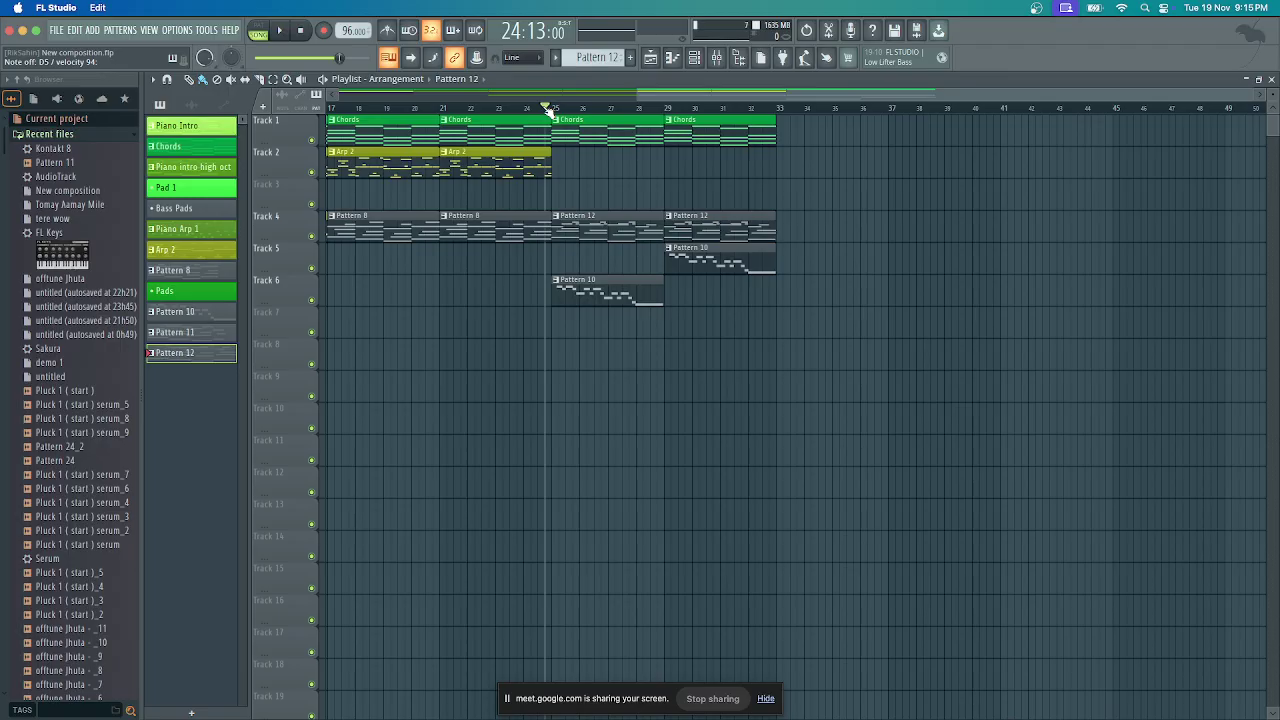
Switch to the Google Meet window in Chrome, move it slightly lower and view the meeting participants
{"action": "mouse_move", "coordinate": [730, 676]}
{"action": "mouse_move", "coordinate": [620, 715]}
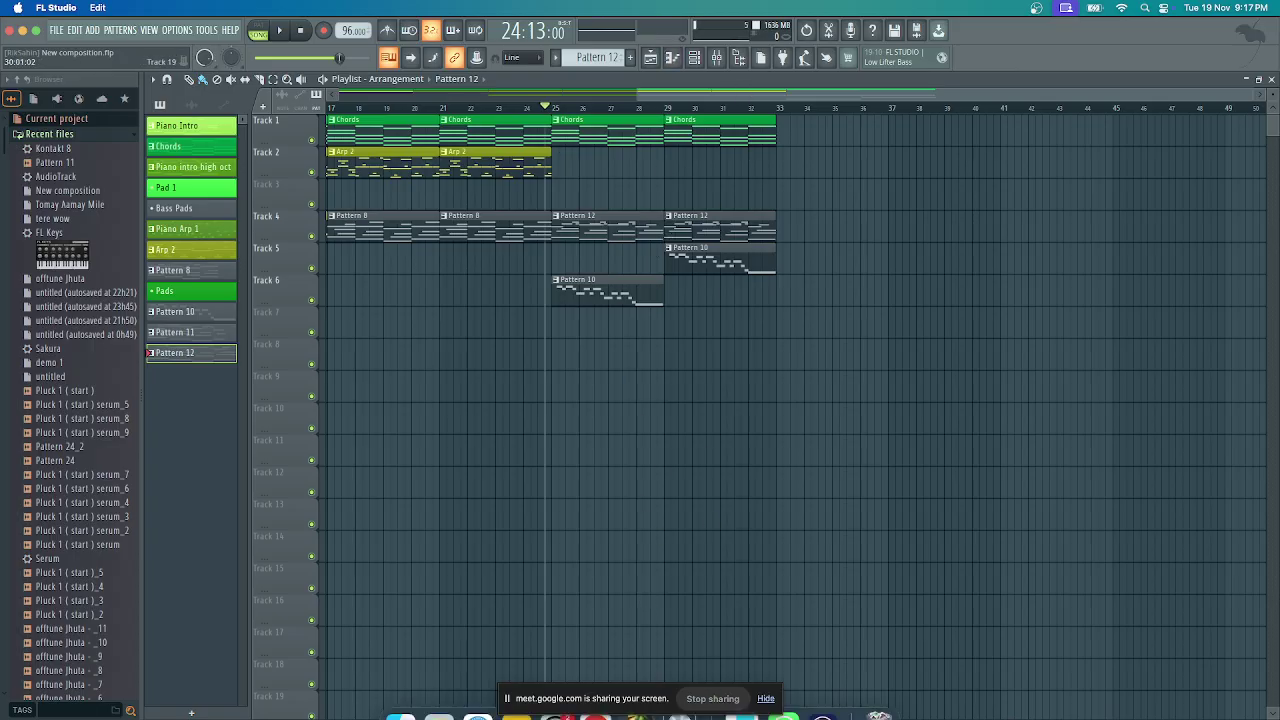
{"action": "left_click", "coordinate": [587, 683]}
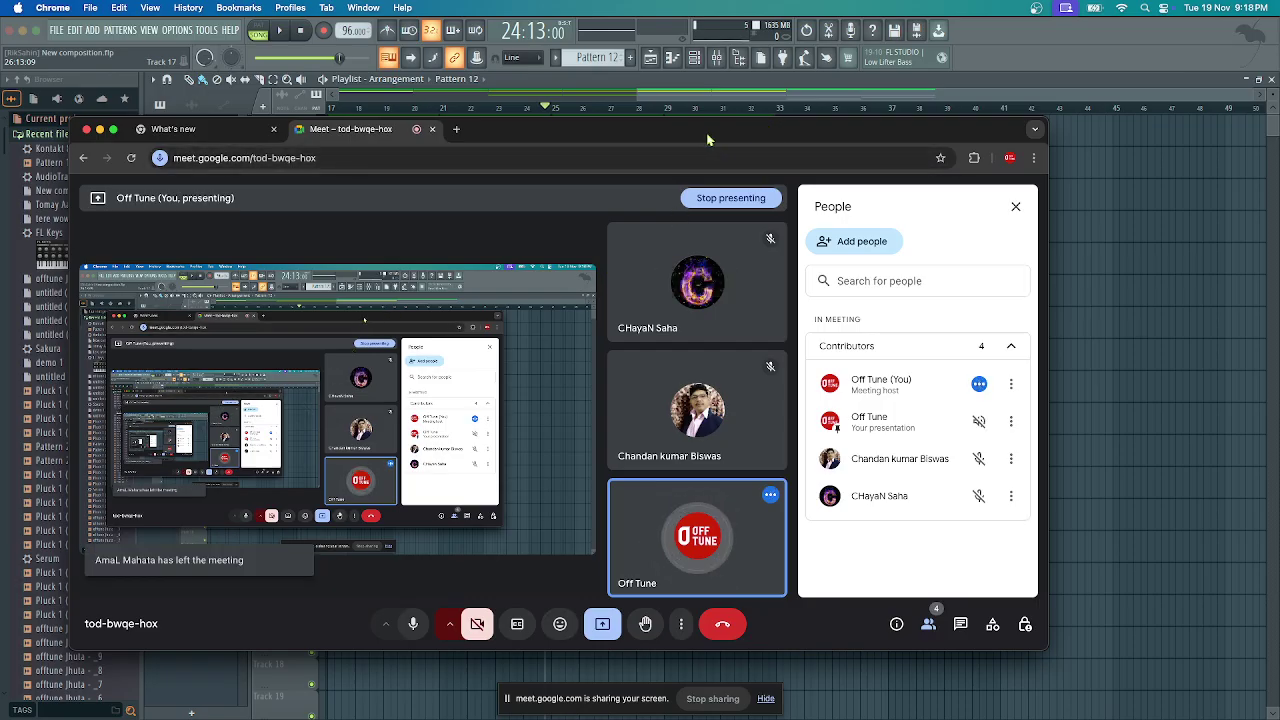
{"action": "left_click_drag", "start_coordinate": [725, 137], "coordinate": [721, 160]}
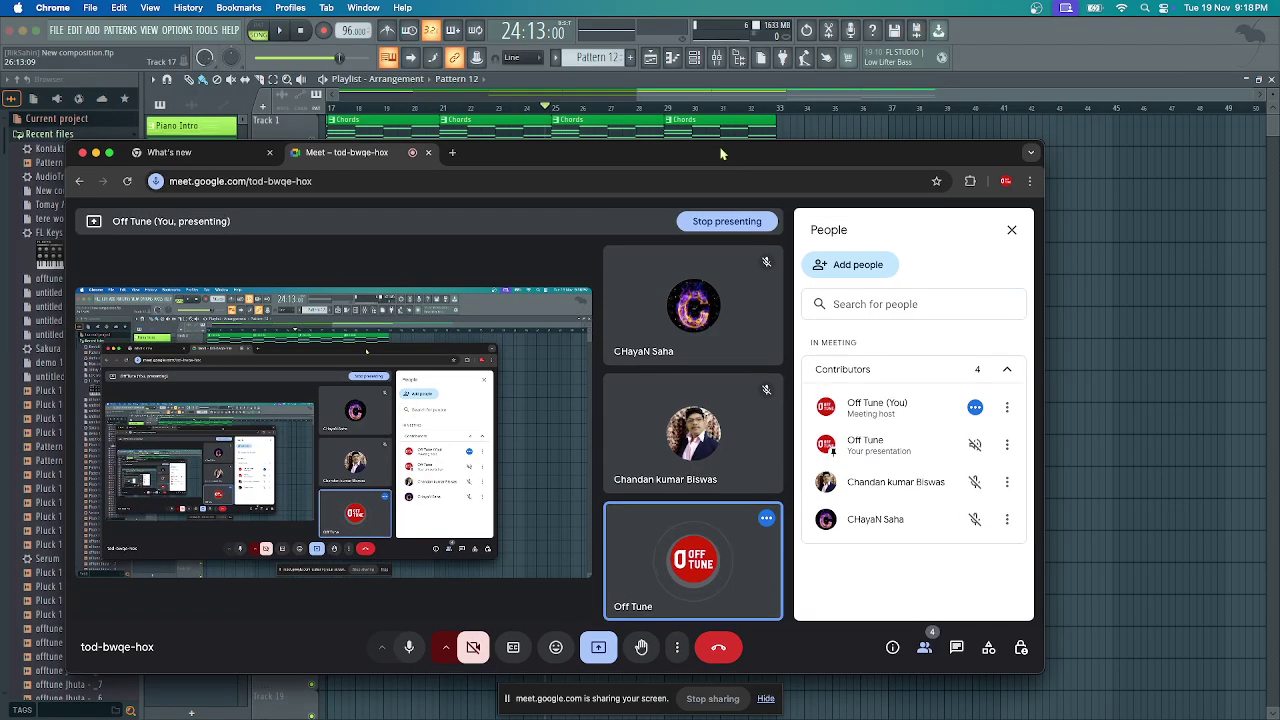
Return to FL Studio and make Chords the active pattern using its clip at bar 25
{"action": "left_click_drag", "start_coordinate": [713, 100], "coordinate": [392, 104]}
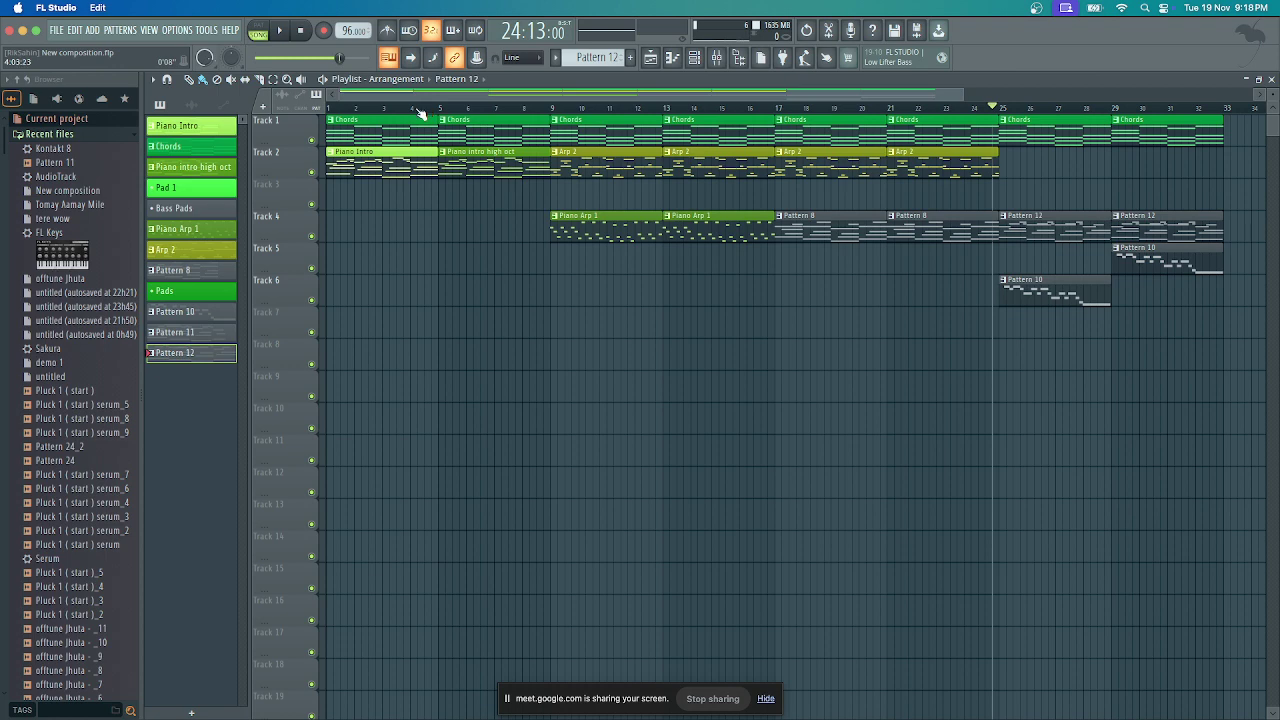
{"action": "left_click_drag", "start_coordinate": [960, 92], "coordinate": [1206, 92]}
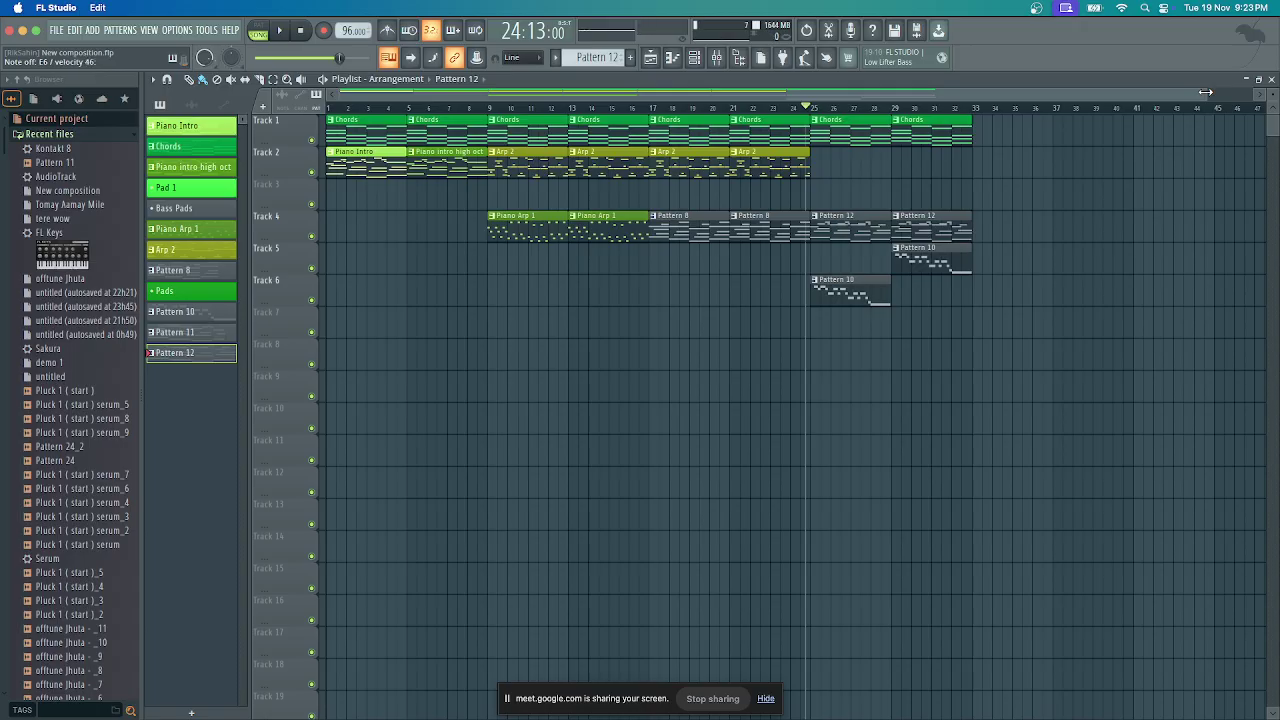
{"action": "mouse_move", "coordinate": [645, 697]}
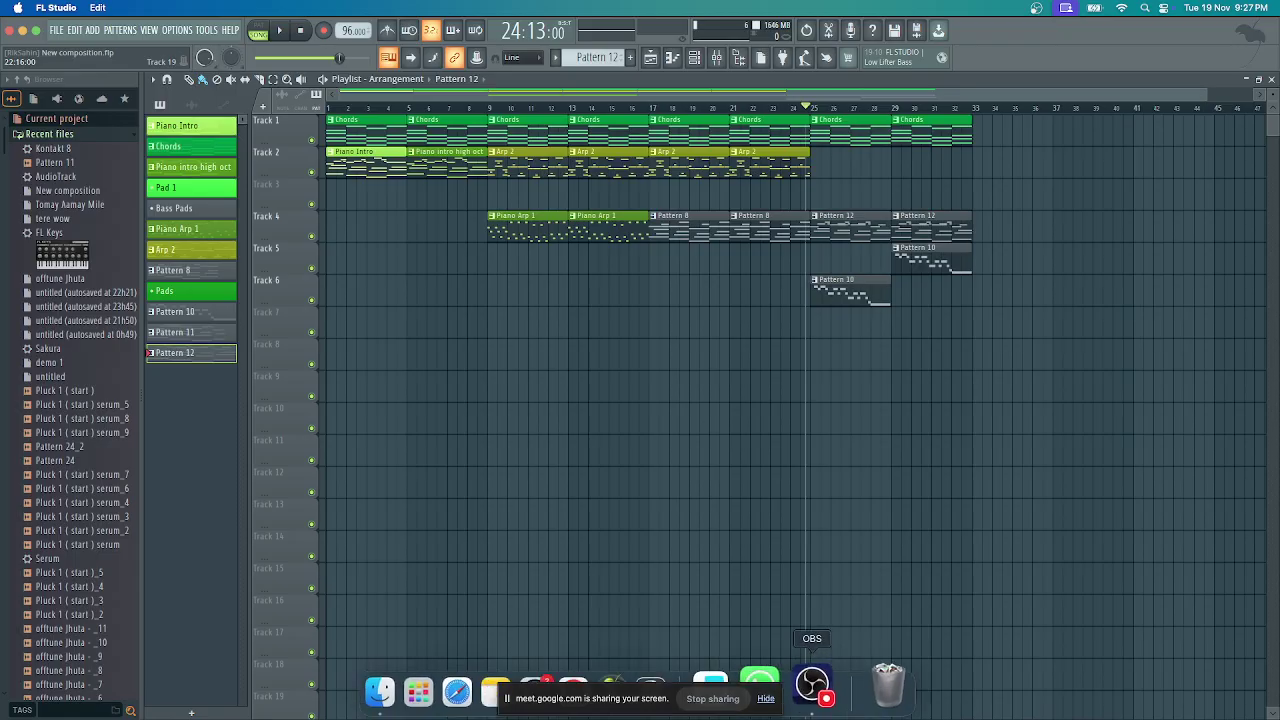
{"action": "left_click", "coordinate": [826, 119]}
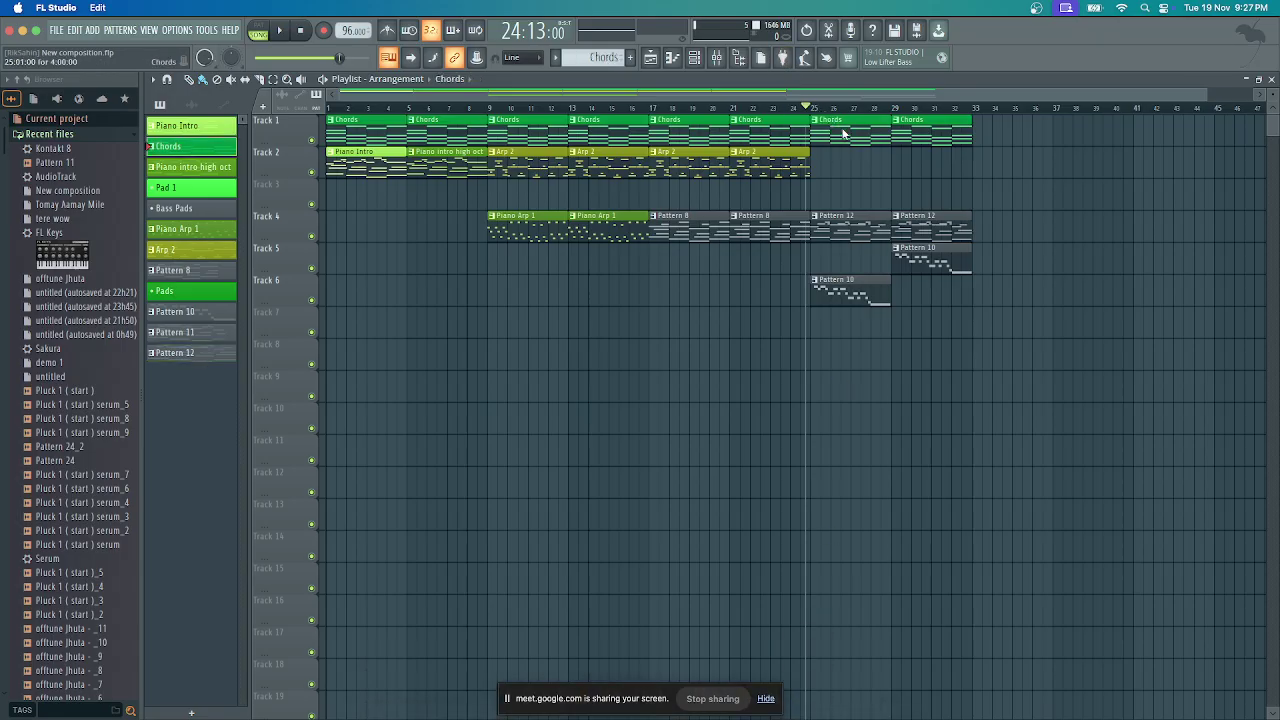
Place an Arp 2 clip on Track 2 and a Chords clip on Track 1 at bar 33, removing the misplaced Chords clip
{"action": "scroll", "coordinate": [890, 134], "scroll_direction": "right", "scroll_amount": 2}
{"action": "left_click_drag", "start_coordinate": [960, 134], "coordinate": [893, 134]}
{"action": "left_click", "coordinate": [728, 163]}
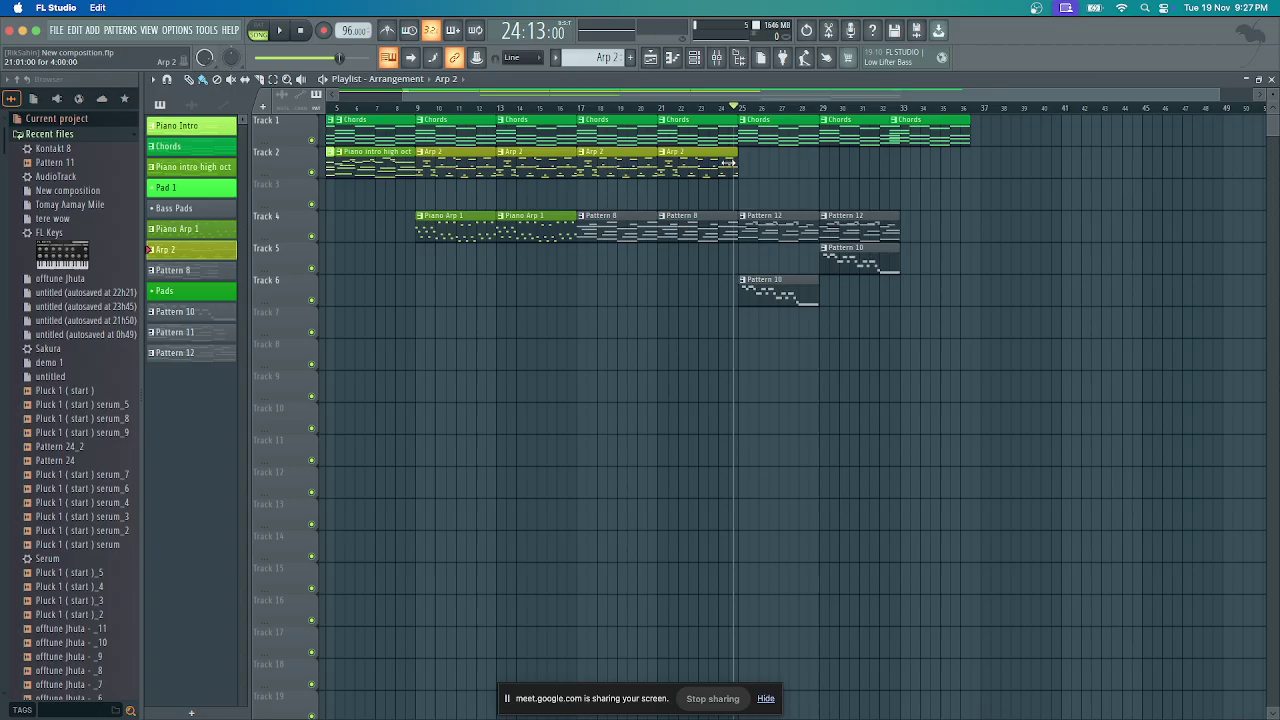
{"action": "left_click", "coordinate": [910, 166]}
{"action": "right_click", "coordinate": [938, 128]}
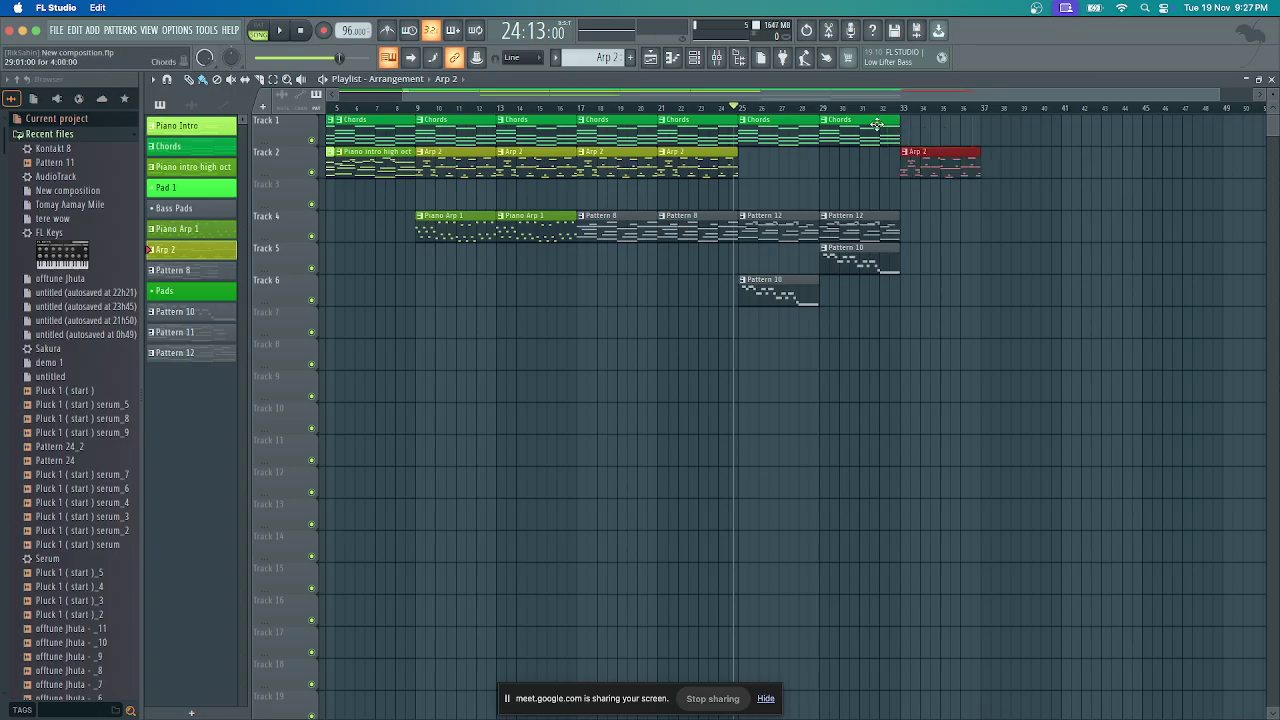
{"action": "left_click", "coordinate": [926, 130]}
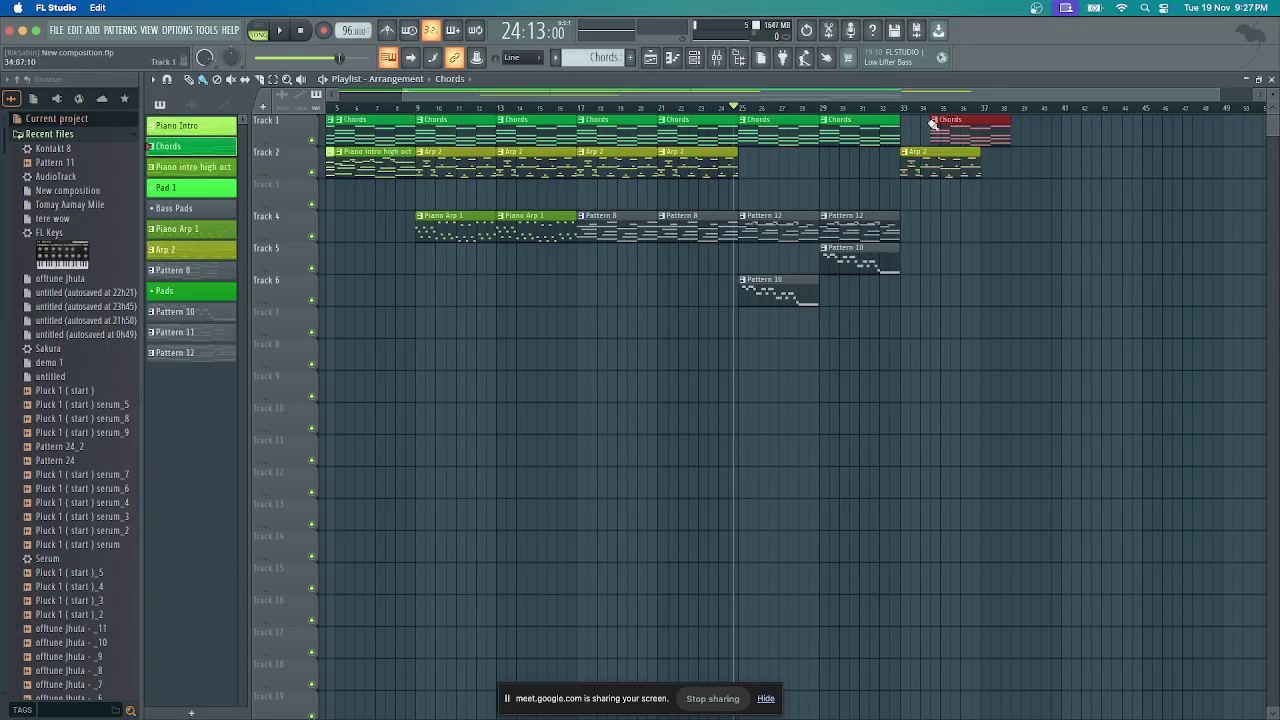
{"action": "left_click", "coordinate": [862, 110]}
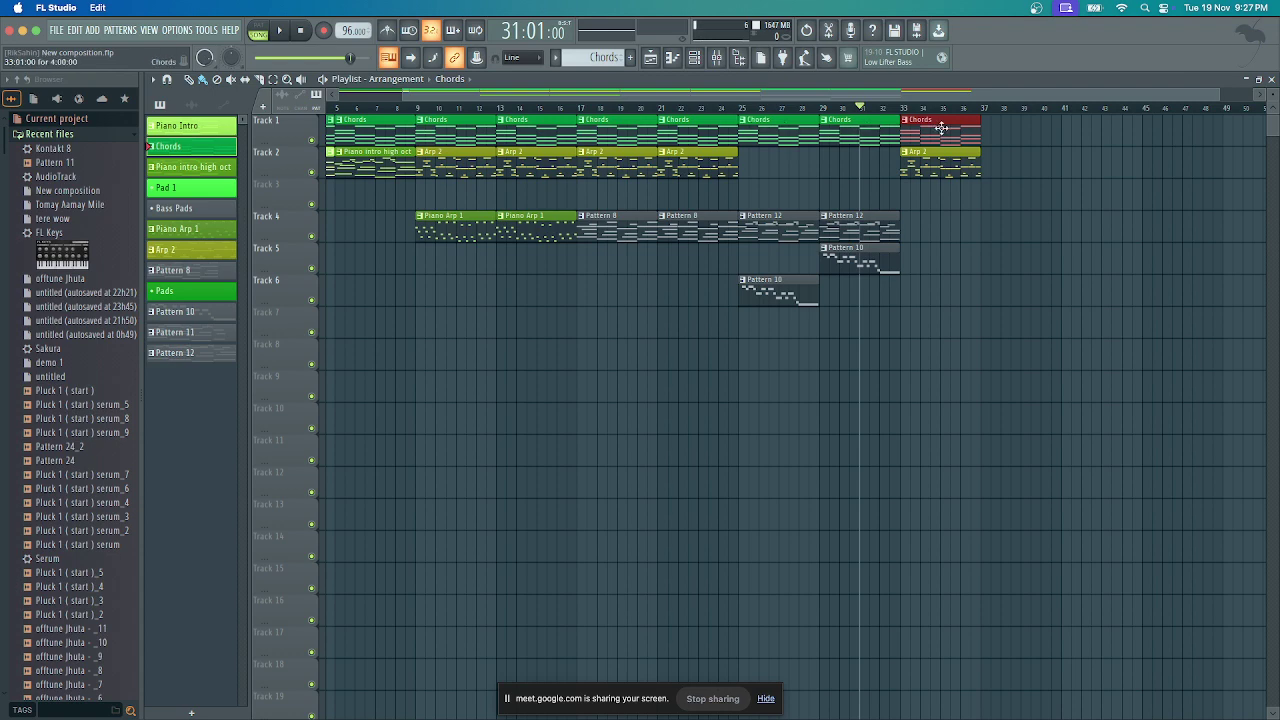
Add a second Chords clip on Track 1 and a second Arp 2 clip on Track 2 at bar 37
{"action": "left_click", "coordinate": [1044, 132]}
{"action": "left_click_drag", "start_coordinate": [1080, 133], "coordinate": [1020, 165]}
{"action": "left_click", "coordinate": [1063, 165]}
Play the arrangement from 24:01 into the Pattern 10 melody at bar 25, and stop playback
{"action": "left_click", "coordinate": [722, 110]}
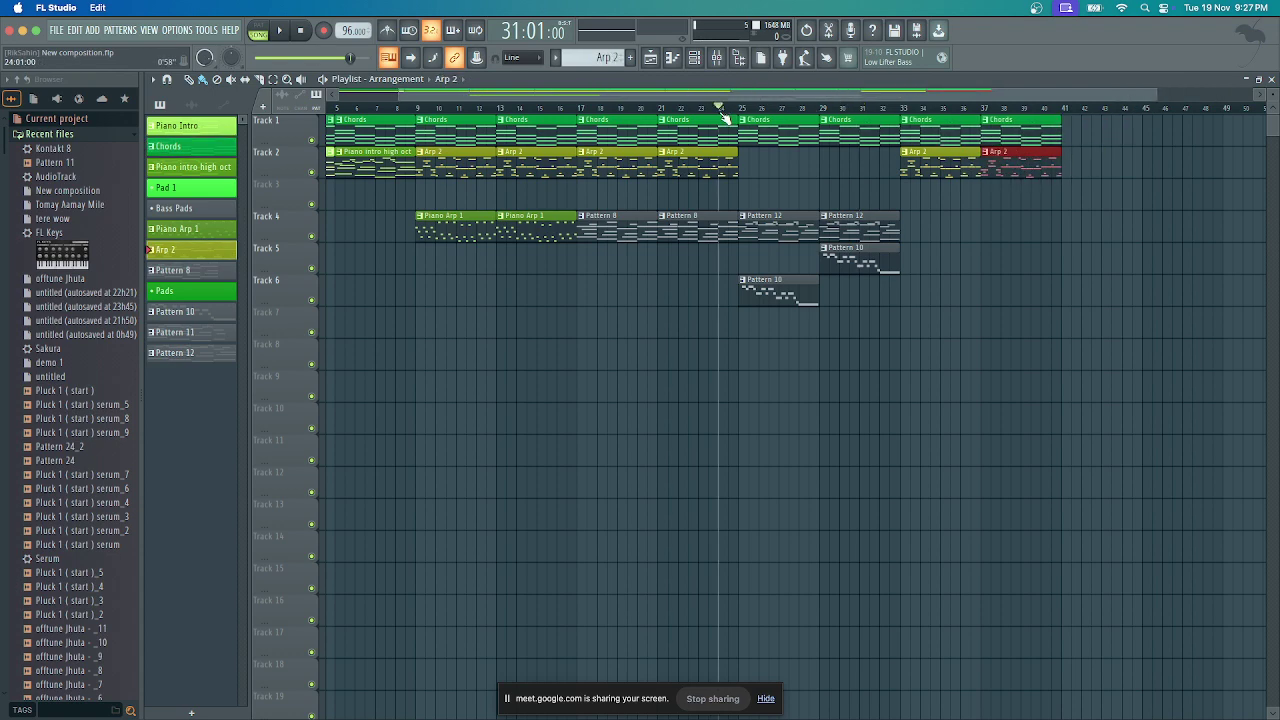
{"action": "key", "text": "space"}
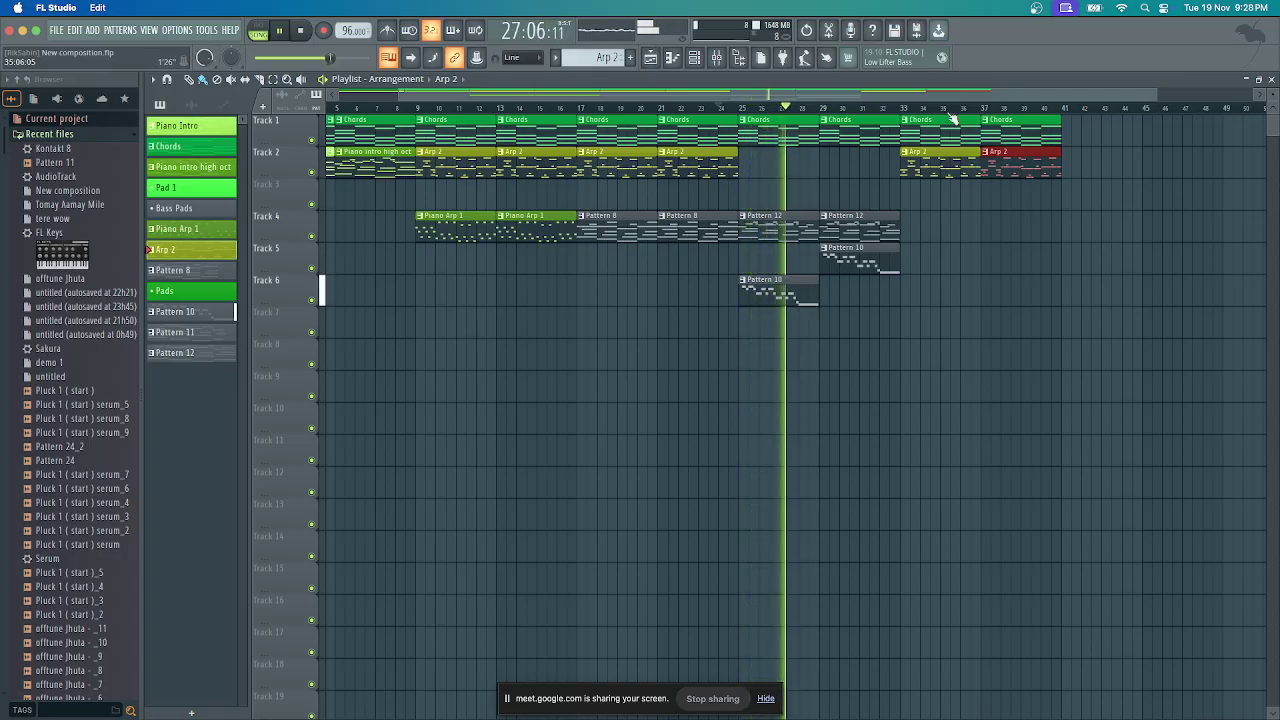
{"action": "key", "text": "space"}
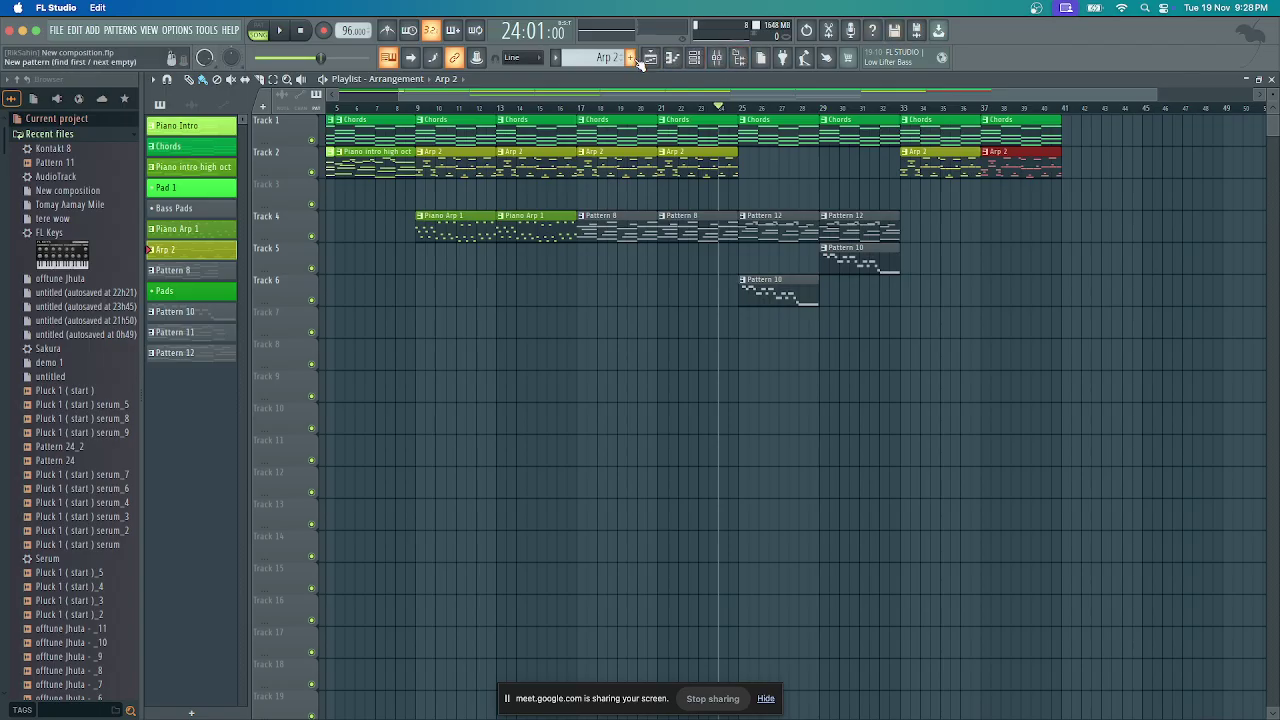
Create a new pattern named "Antra Piano Chords" and give it a green colour
{"action": "left_click", "coordinate": [630, 57]}
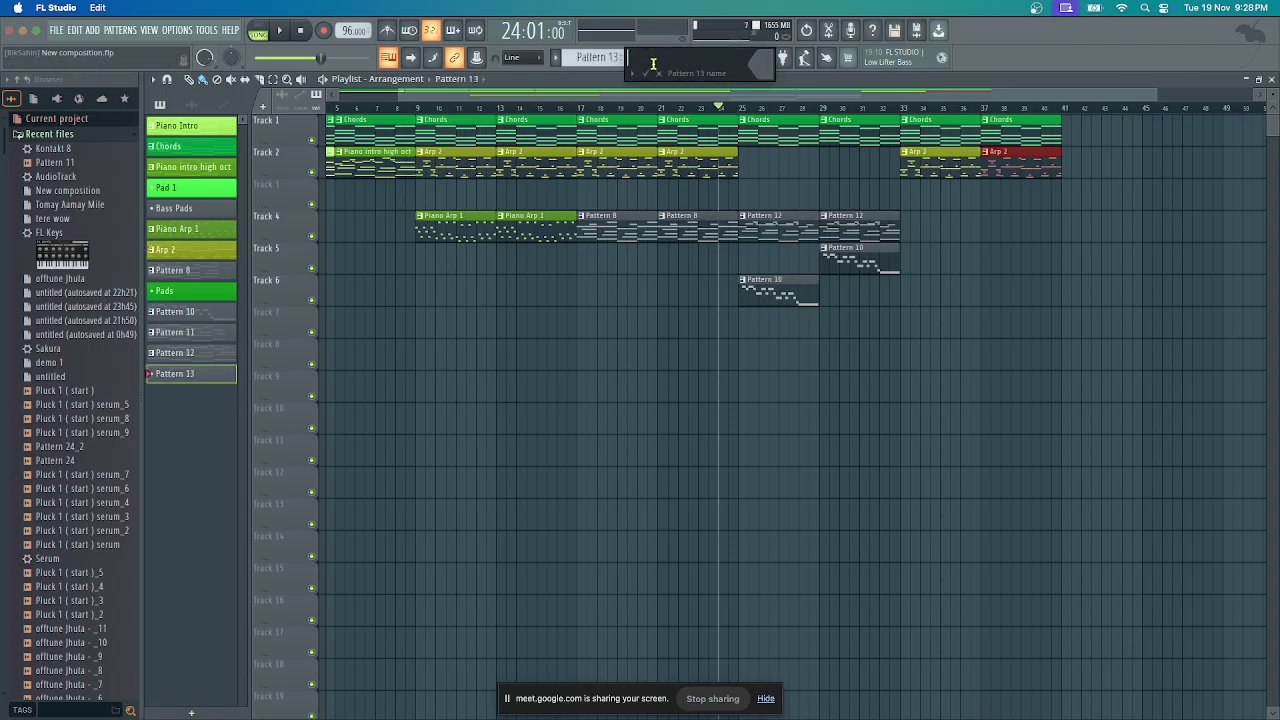
{"action": "type", "text": "Antr"}
{"action": "type", "text": "a PianoChords"}
{"action": "left_click", "coordinate": [692, 57]}
{"action": "left_click", "coordinate": [768, 66]}
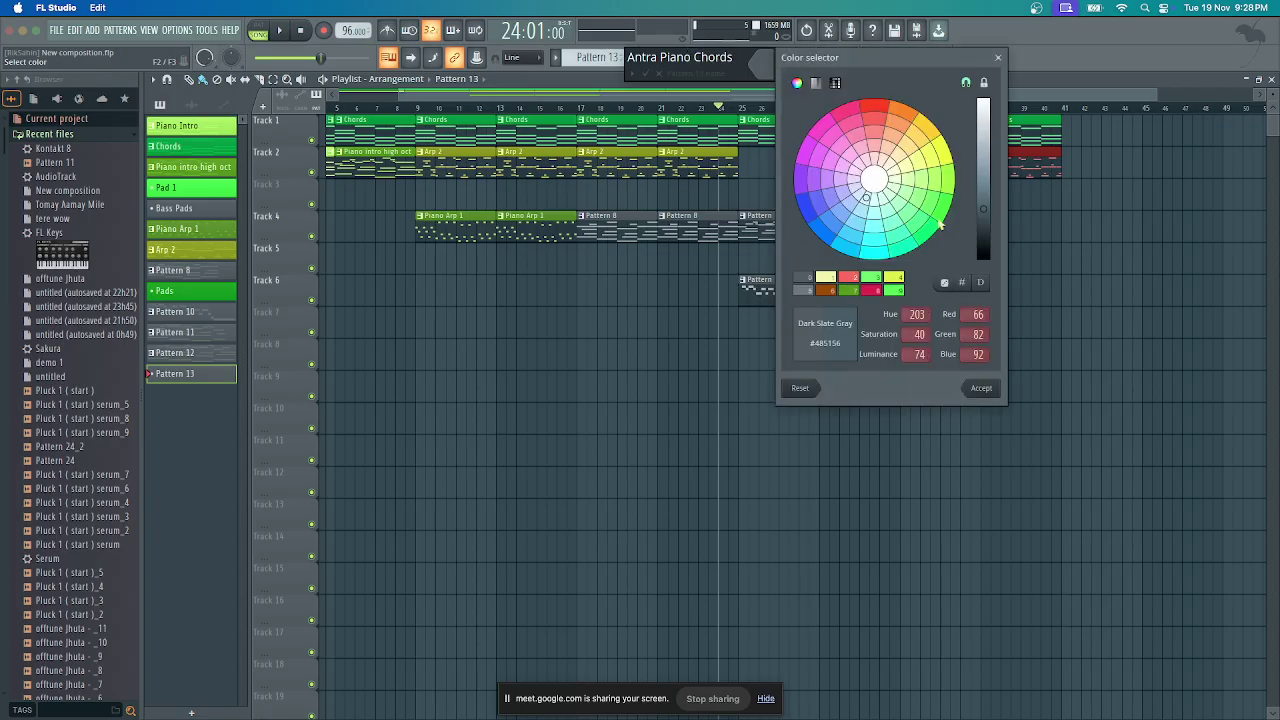
{"action": "left_click", "coordinate": [940, 225]}
{"action": "key", "text": "Return"}
{"action": "key", "text": "Return"}
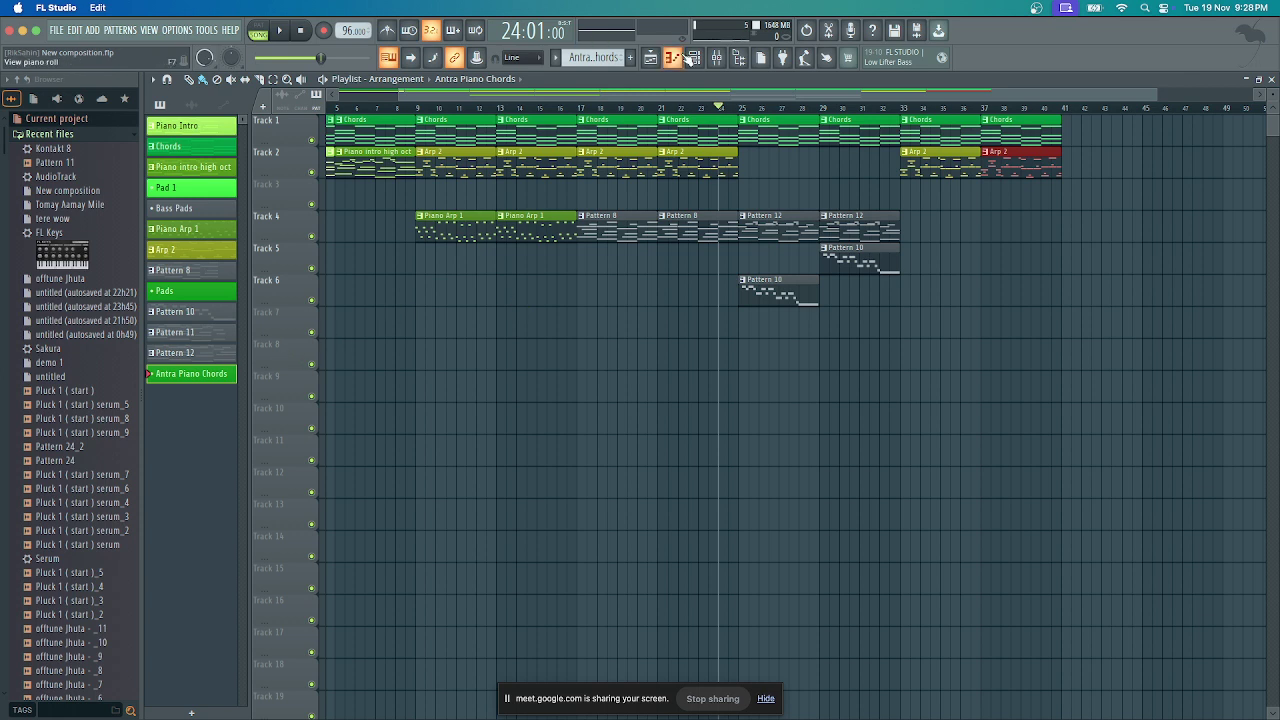
Show the channel rack, cancel the extra Pattern 14, and open the Kontakt 8 piano roll for Antra Piano Chords
{"action": "left_click", "coordinate": [693, 57]}
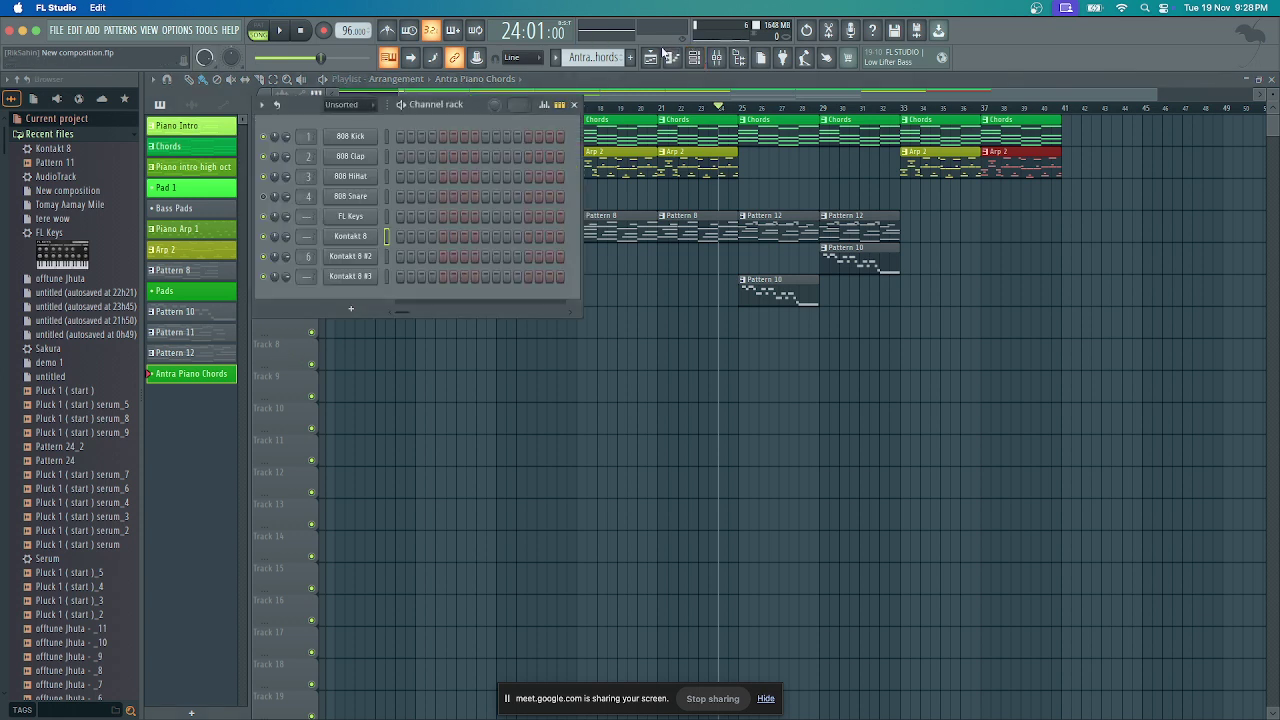
{"action": "key", "text": "F4"}
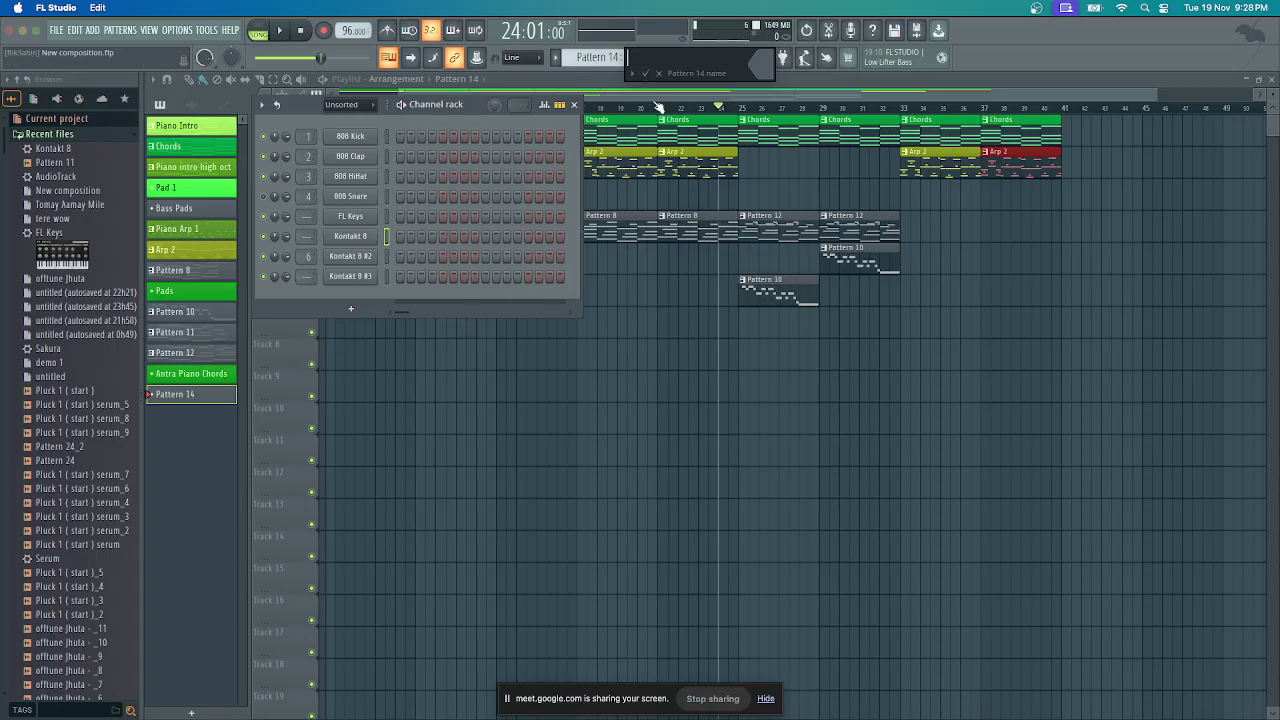
{"action": "left_click", "coordinate": [658, 73]}
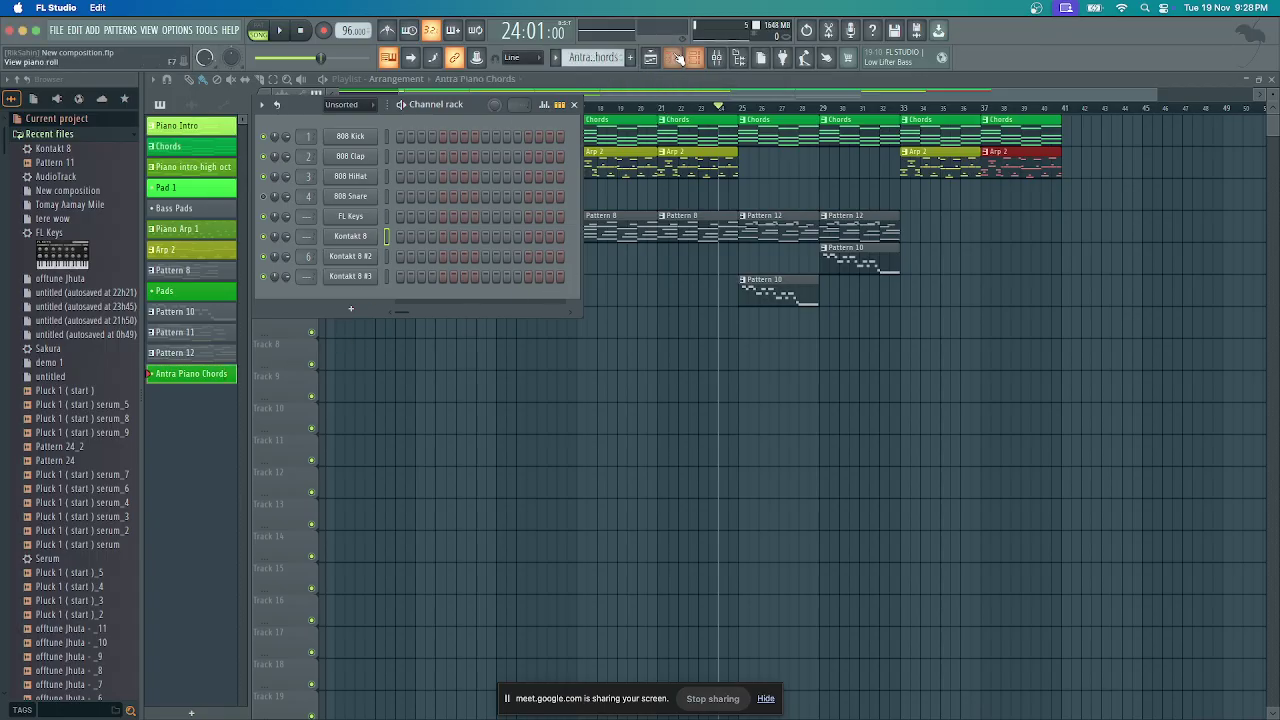
{"action": "left_click", "coordinate": [677, 57]}
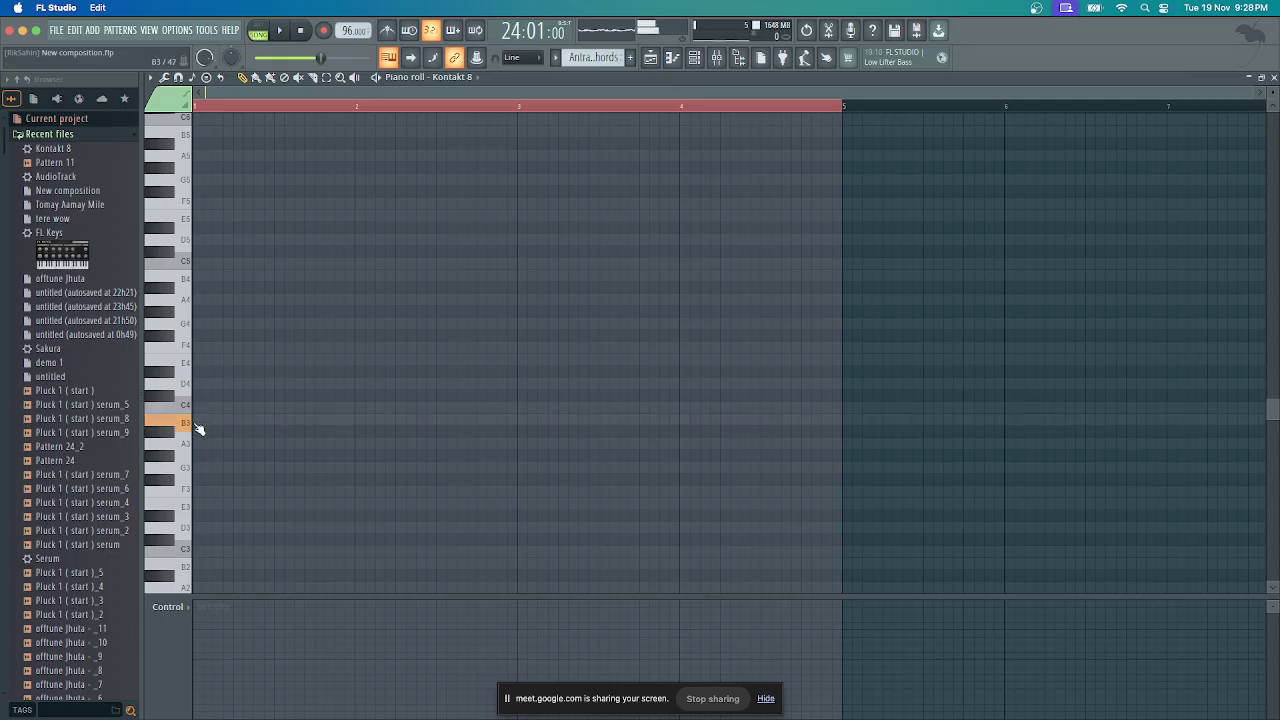
Draw an E3, G3 and B3 chord at the start of bar 1
{"action": "left_click", "coordinate": [193, 450]}
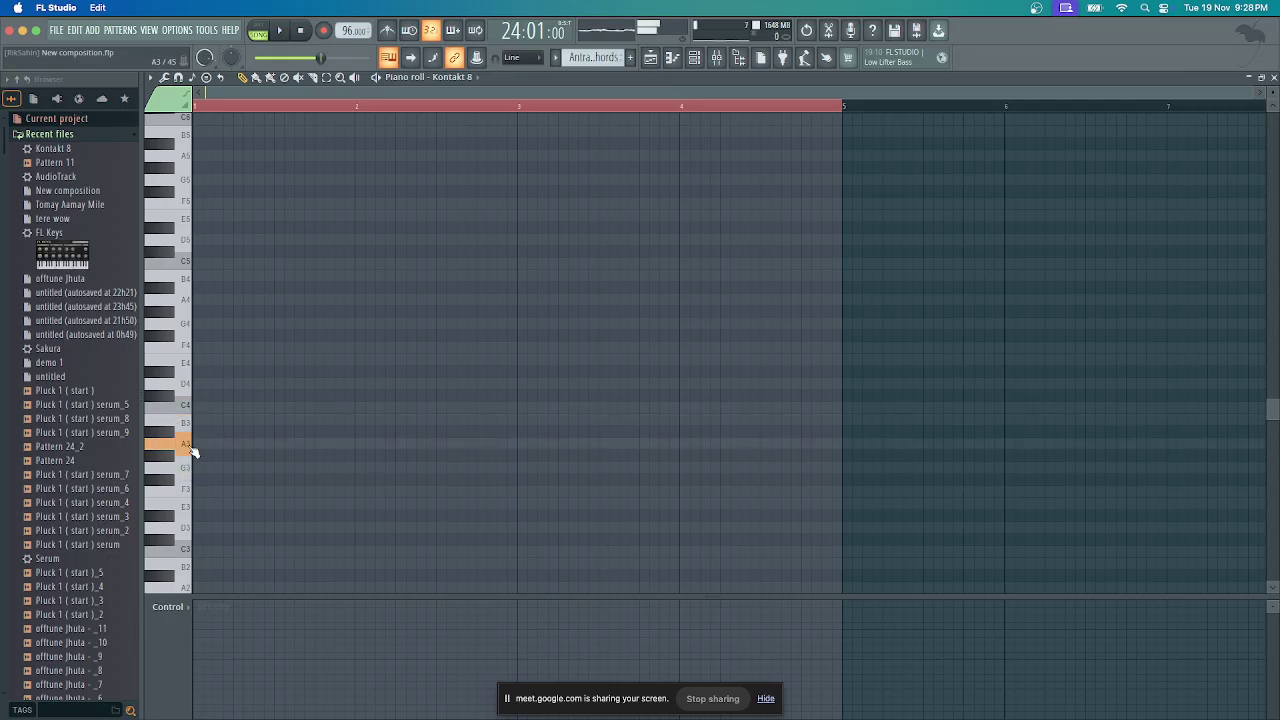
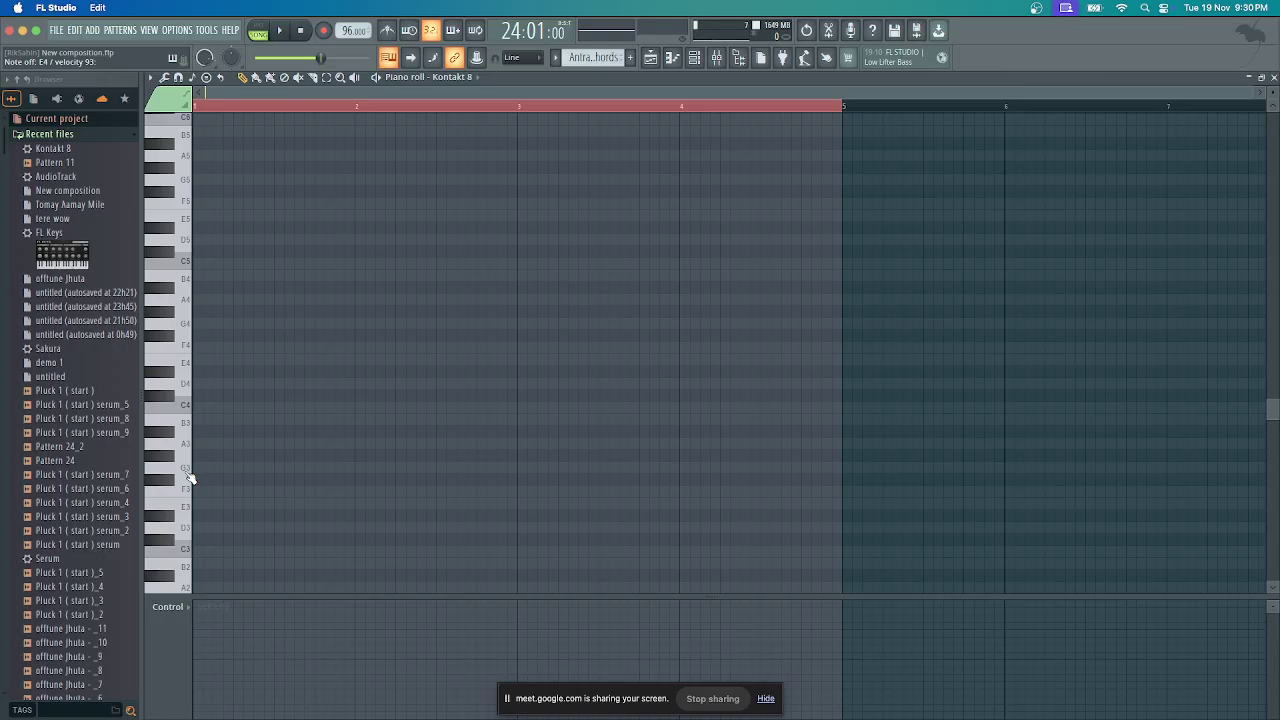
{"action": "left_click", "coordinate": [190, 478]}
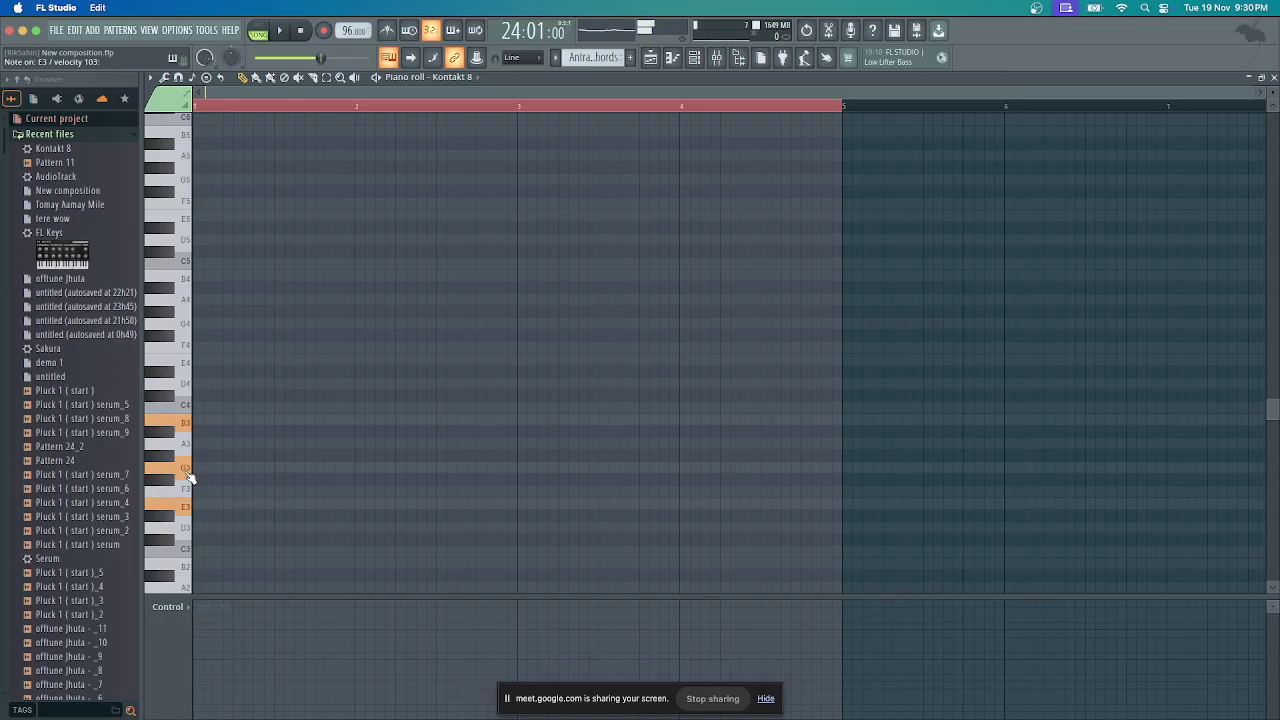
{"action": "left_click", "coordinate": [197, 505]}
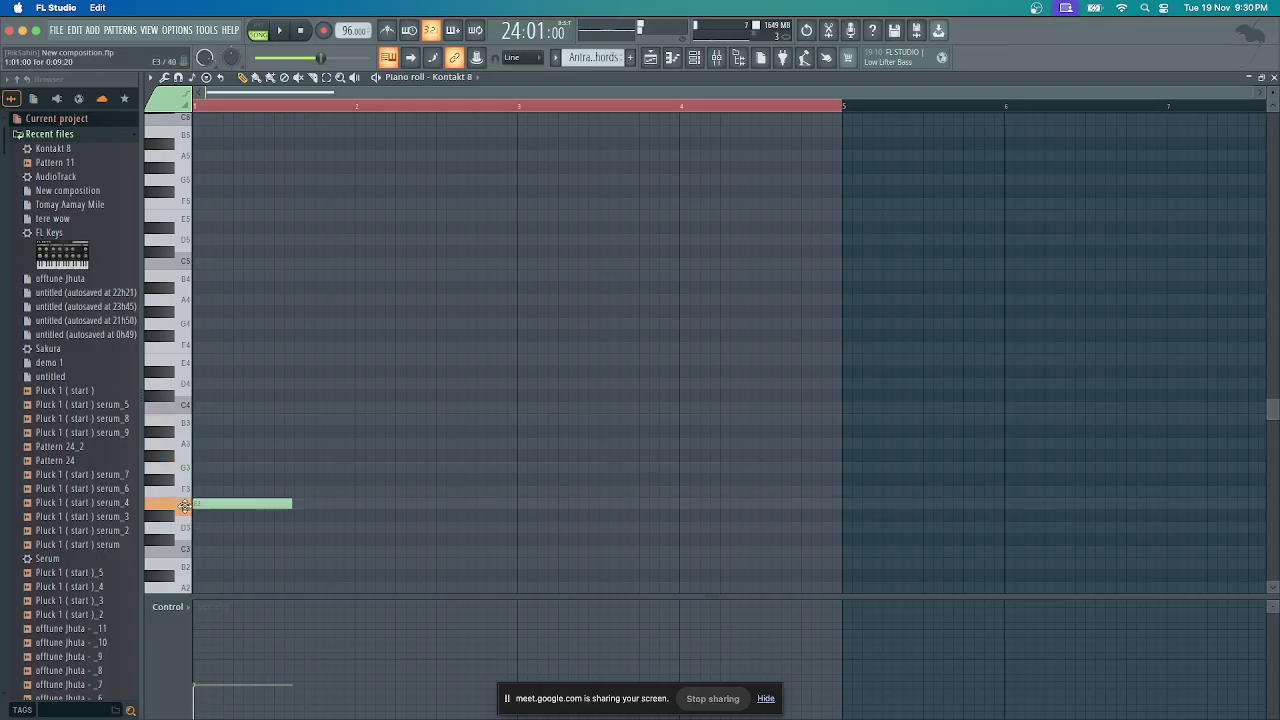
{"action": "left_click", "coordinate": [207, 467]}
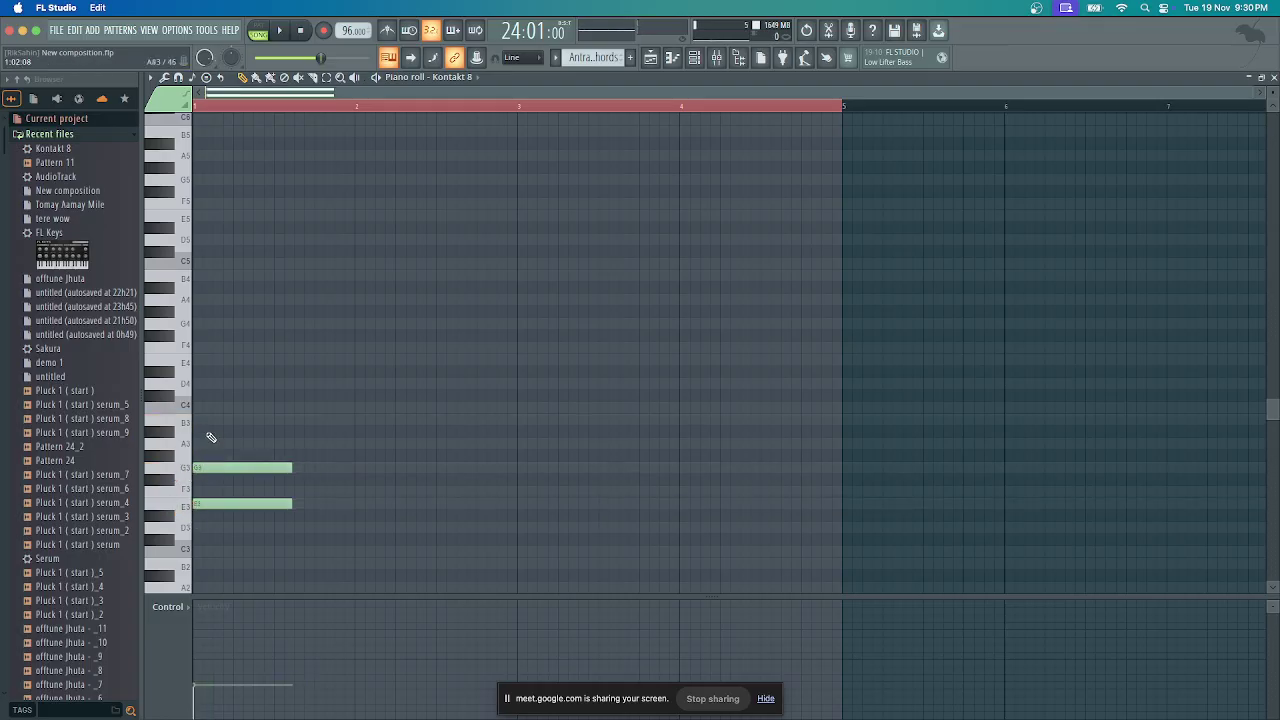
{"action": "left_click", "coordinate": [205, 431]}
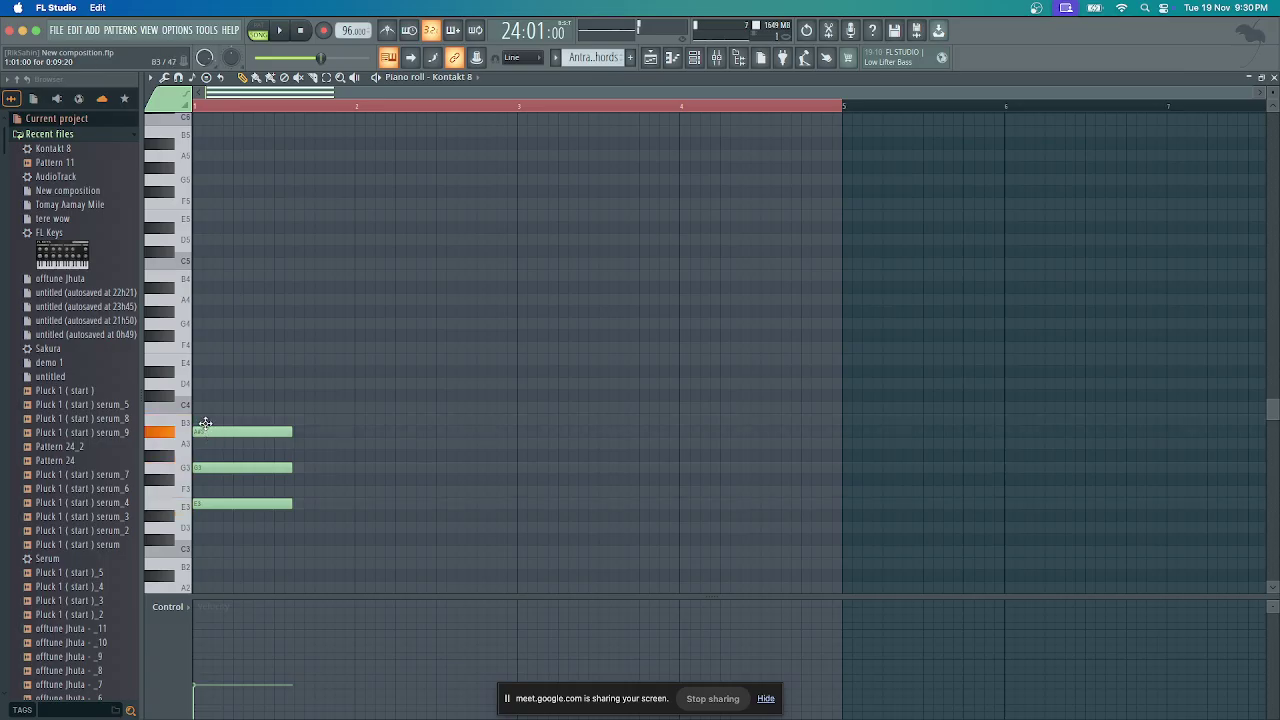
{"action": "left_click_drag", "start_coordinate": [206, 431], "coordinate": [204, 416]}
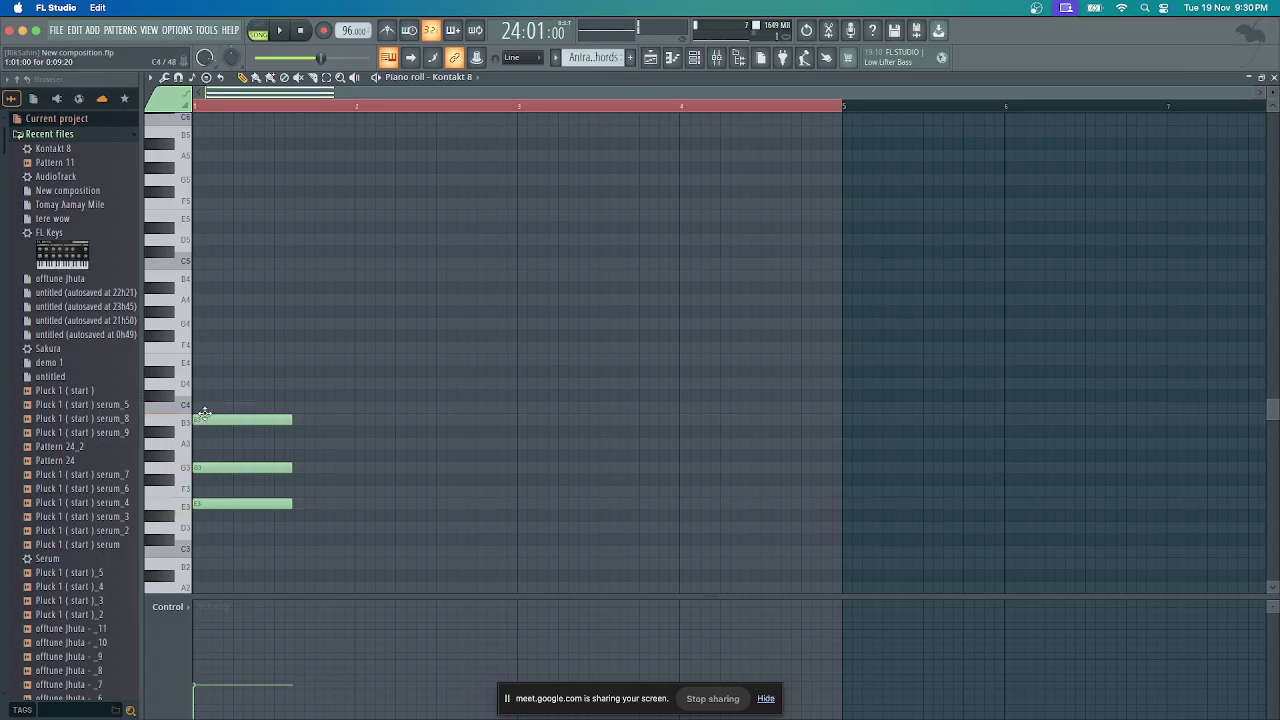
Rework the bar 1 chord into D3, F3 and A3, and delete all of its notes
{"action": "right_click", "coordinate": [209, 505]}
{"action": "left_click", "coordinate": [206, 538]}
{"action": "left_click_drag", "start_coordinate": [206, 505], "coordinate": [211, 441]}
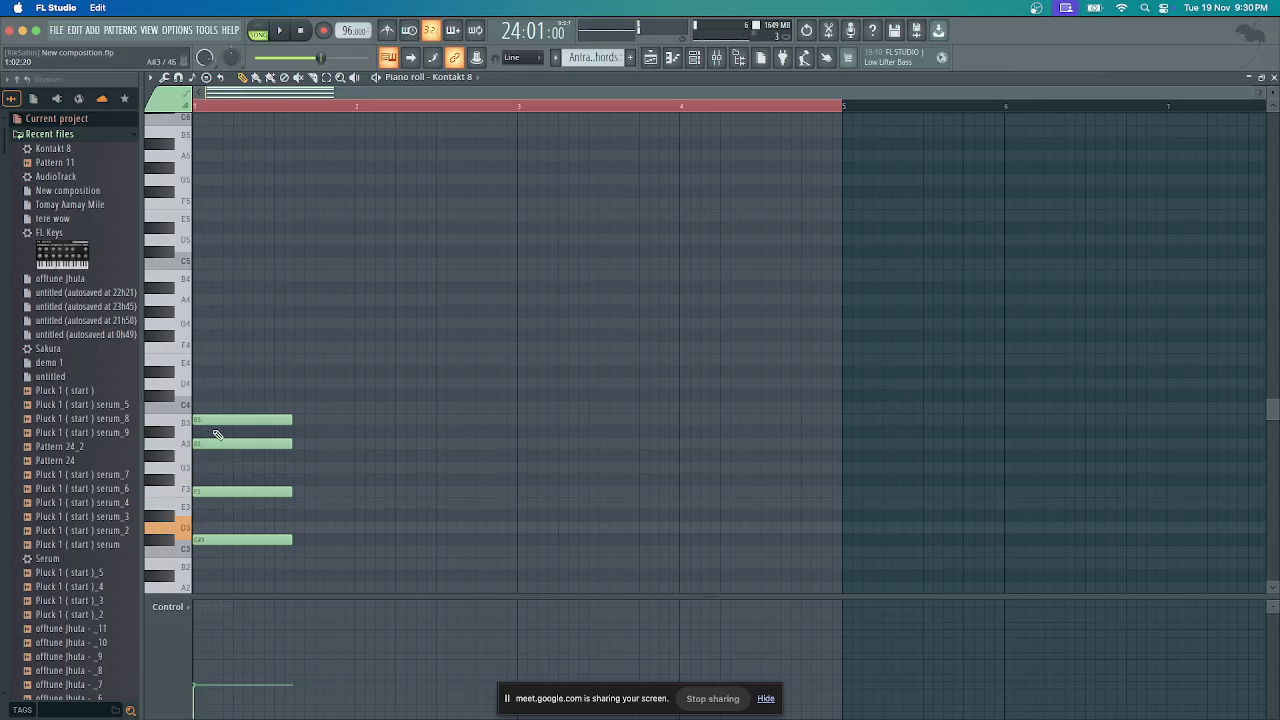
{"action": "right_click", "coordinate": [225, 420]}
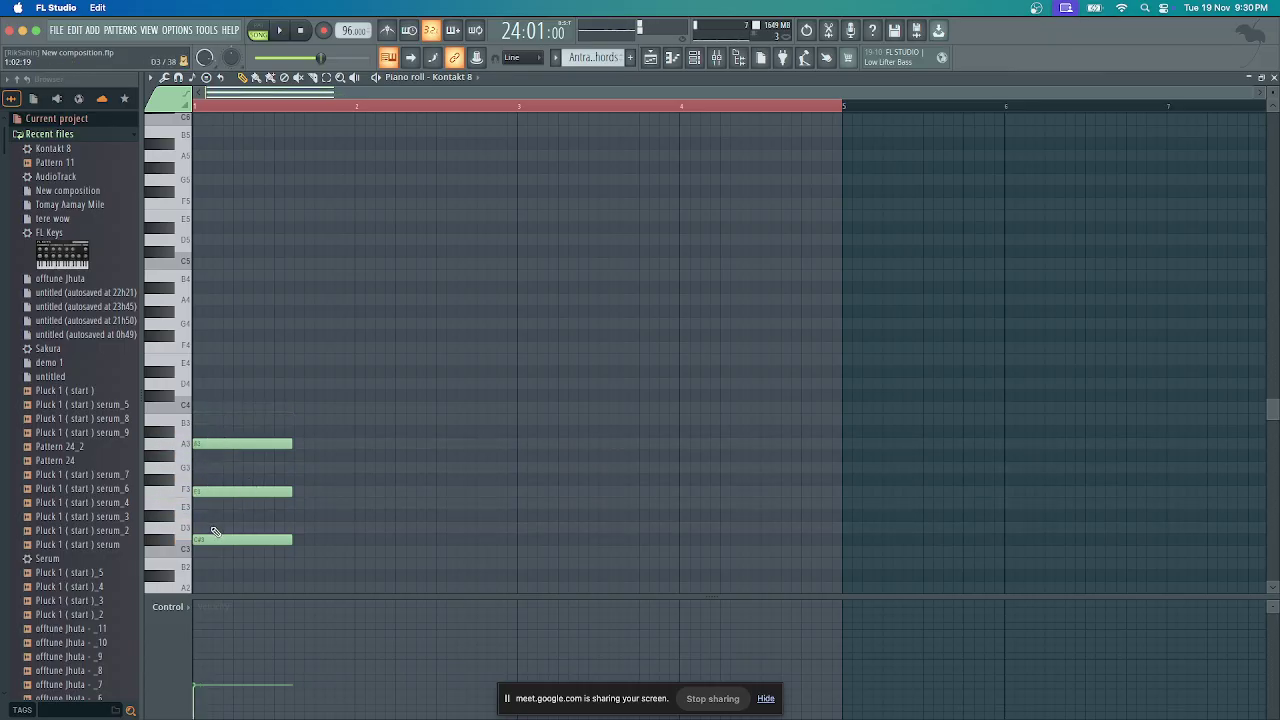
{"action": "left_click_drag", "start_coordinate": [207, 537], "coordinate": [209, 524]}
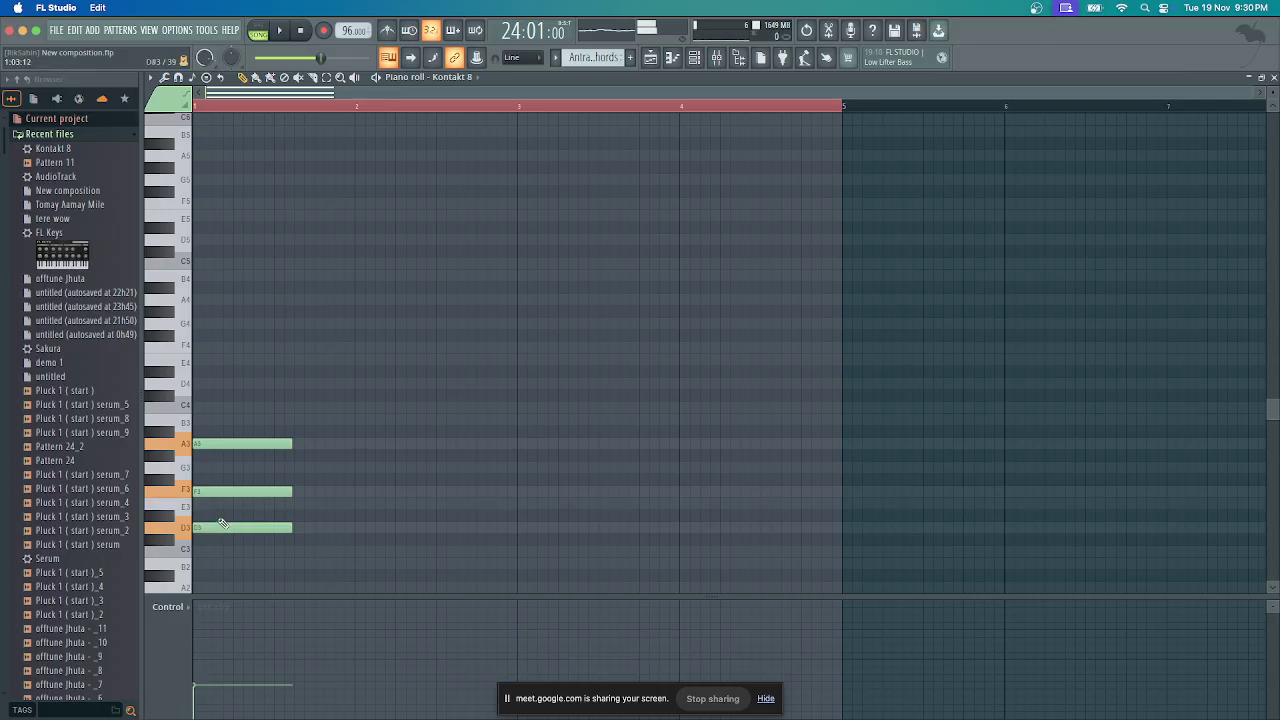
{"action": "right_click", "coordinate": [209, 443]}
{"action": "right_click", "coordinate": [224, 491]}
{"action": "right_click", "coordinate": [235, 527]}
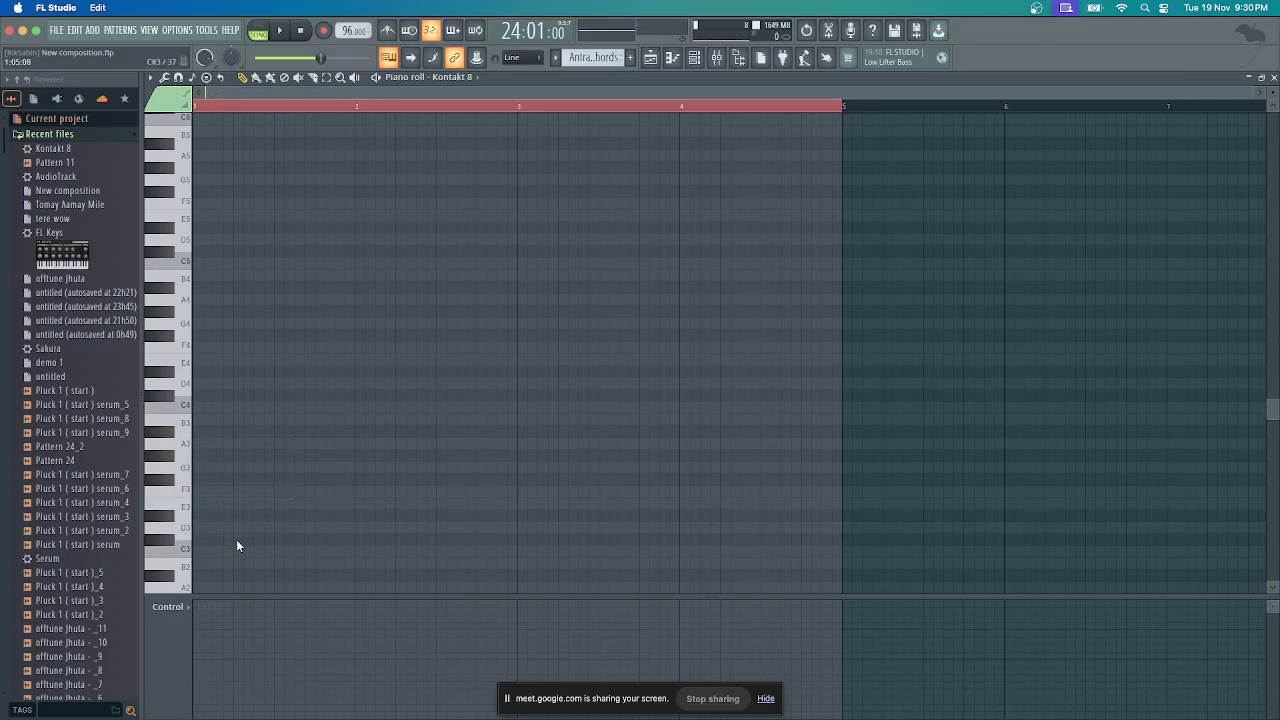
Audition broken chords on the Kontakt 8 piano, alternating E3, B3, D4, F4 with D3, A3, C4, E4
{"action": "key", "text": "c"}
{"action": "key", "text": "m"}
{"action": "key", "text": "w"}
{"action": "key", "text": "r"}
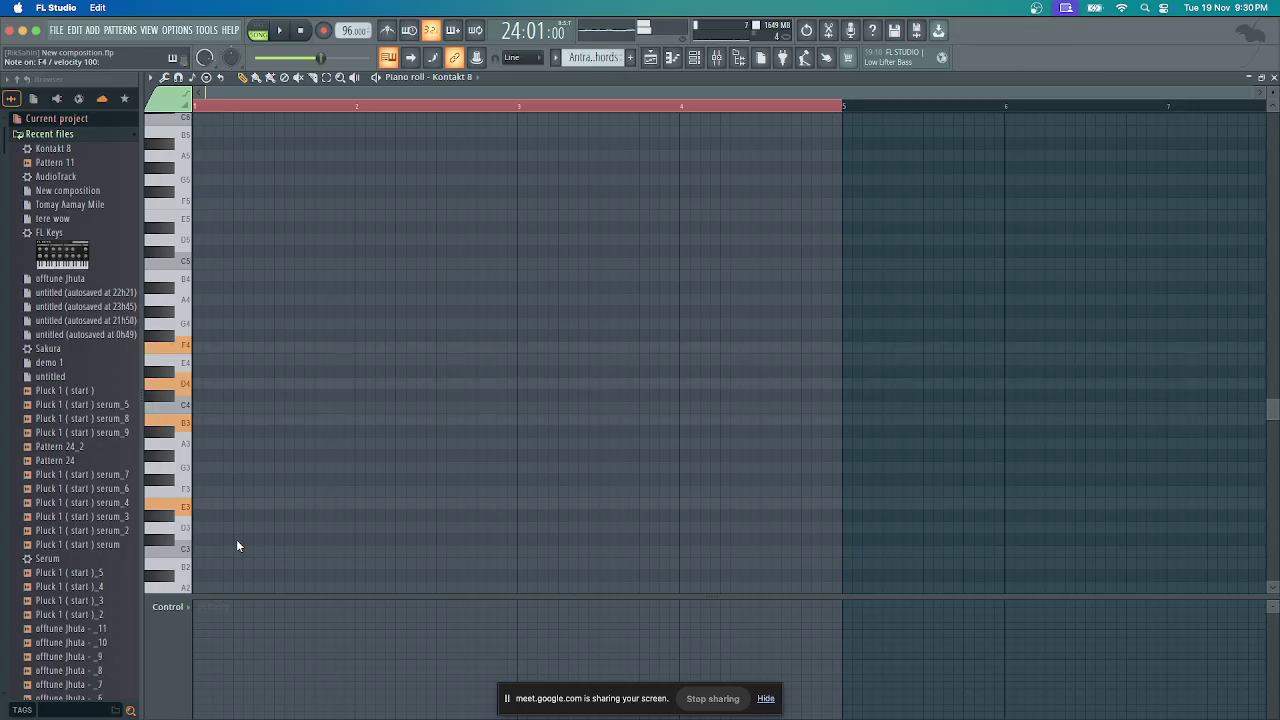
{"action": "key", "text": "x"}
{"action": "key", "text": "n"}
{"action": "key", "text": "comma"}
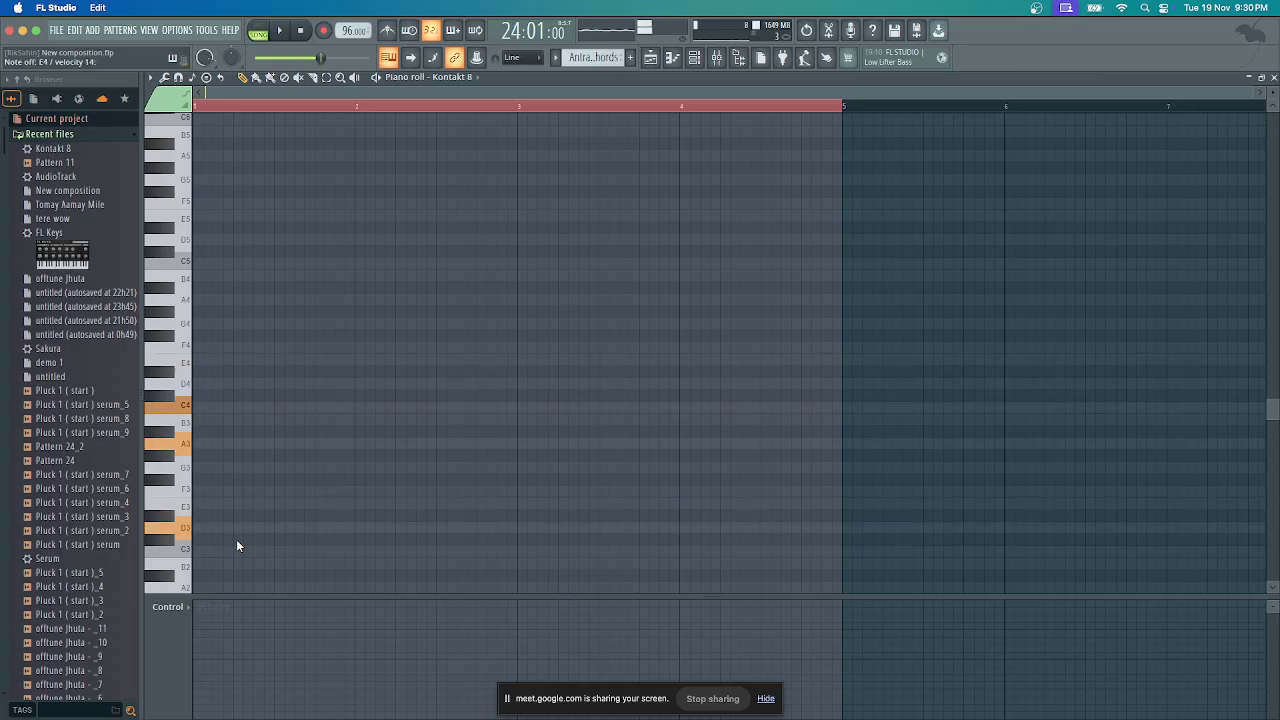
{"action": "key", "text": "e"}
{"action": "key", "text": "w"}
{"action": "key", "text": "c"}
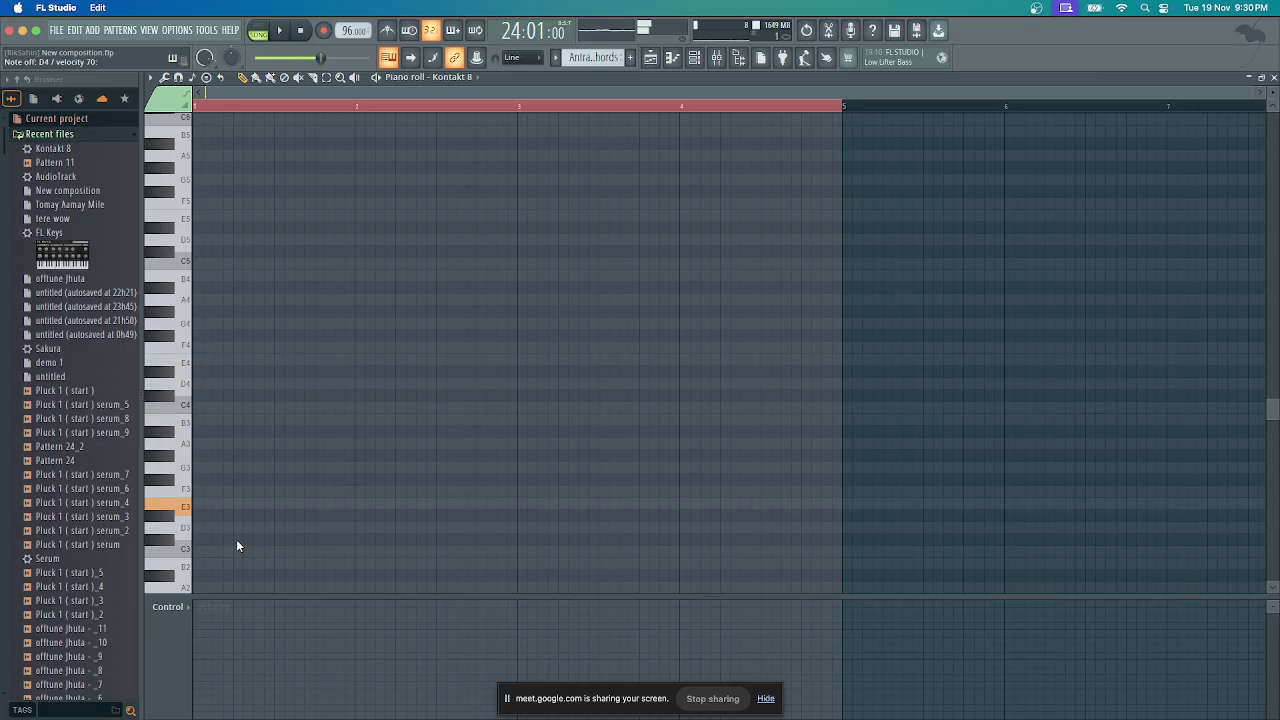
{"action": "key", "text": "m"}
{"action": "key", "text": "w"}
{"action": "key", "text": "r"}
{"action": "key", "text": "e"}
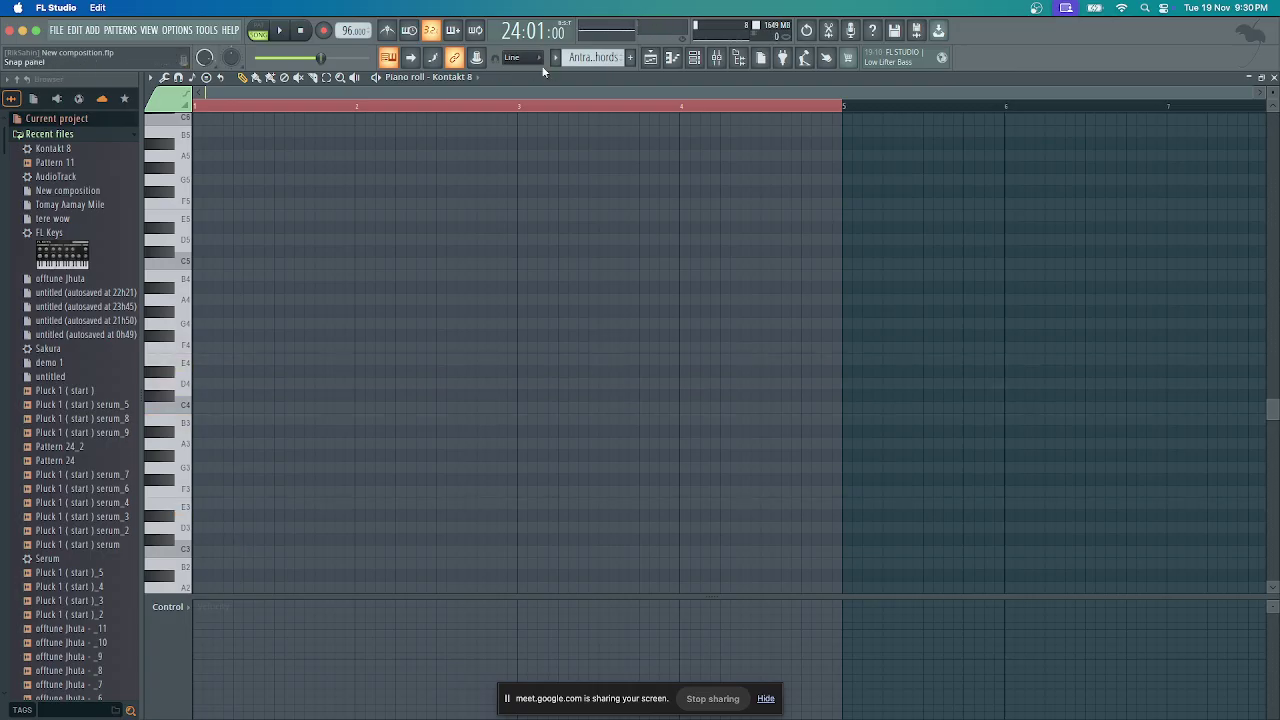
Turn on the metronome, arm recording and switch playback to pattern mode
{"action": "left_click", "coordinate": [387, 30]}
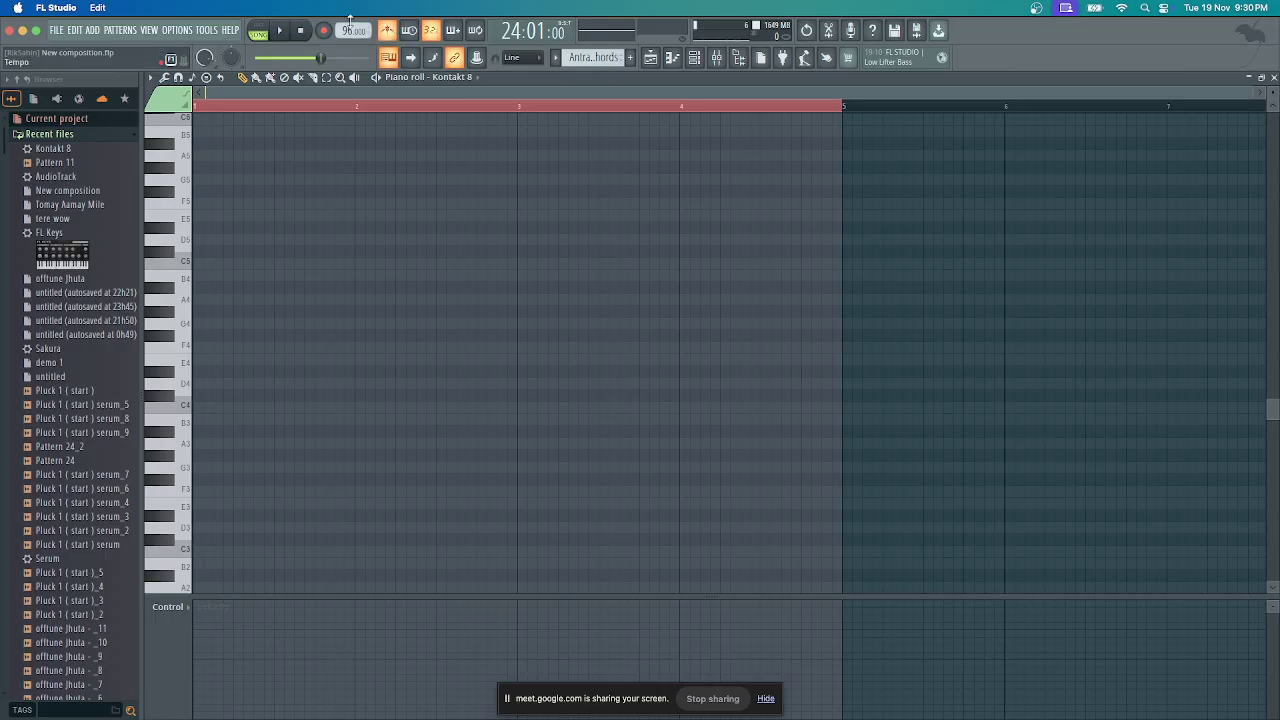
{"action": "left_click", "coordinate": [326, 31]}
{"action": "left_click", "coordinate": [258, 31]}
Try to record the broken chord starting on E3 from bar 1, and undo the take
{"action": "left_click", "coordinate": [279, 33]}
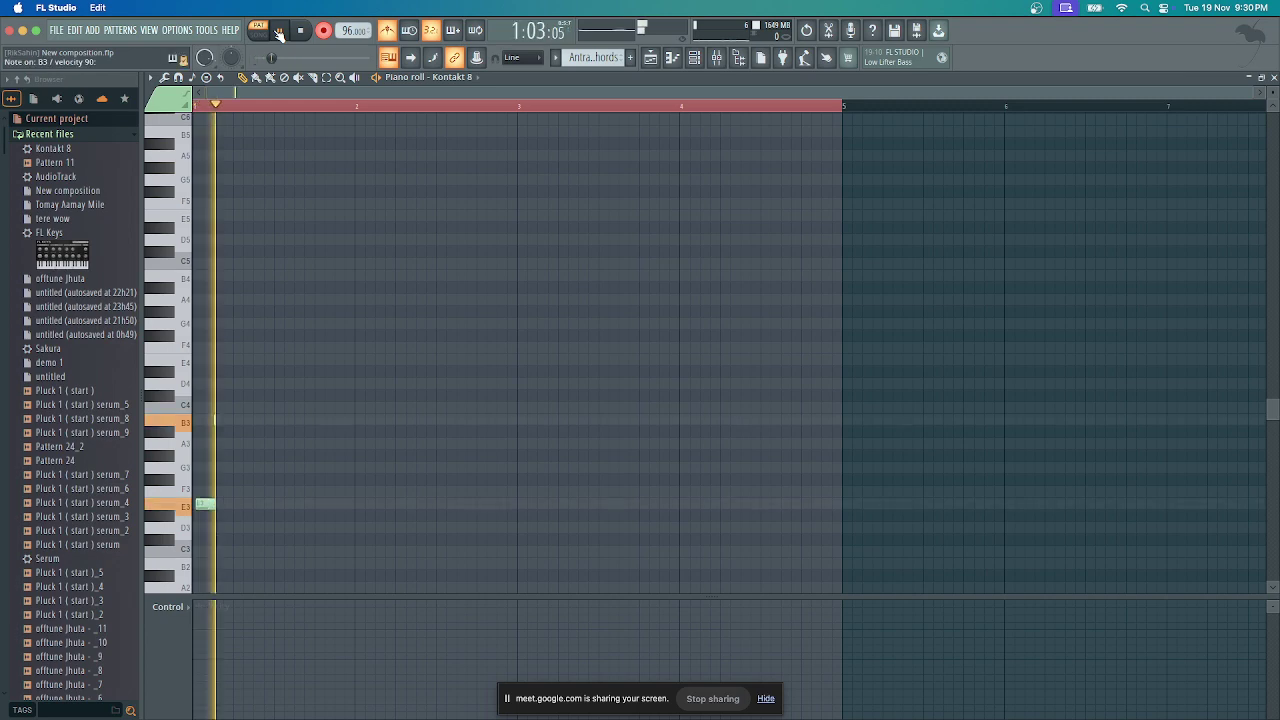
{"action": "left_click", "coordinate": [279, 33]}
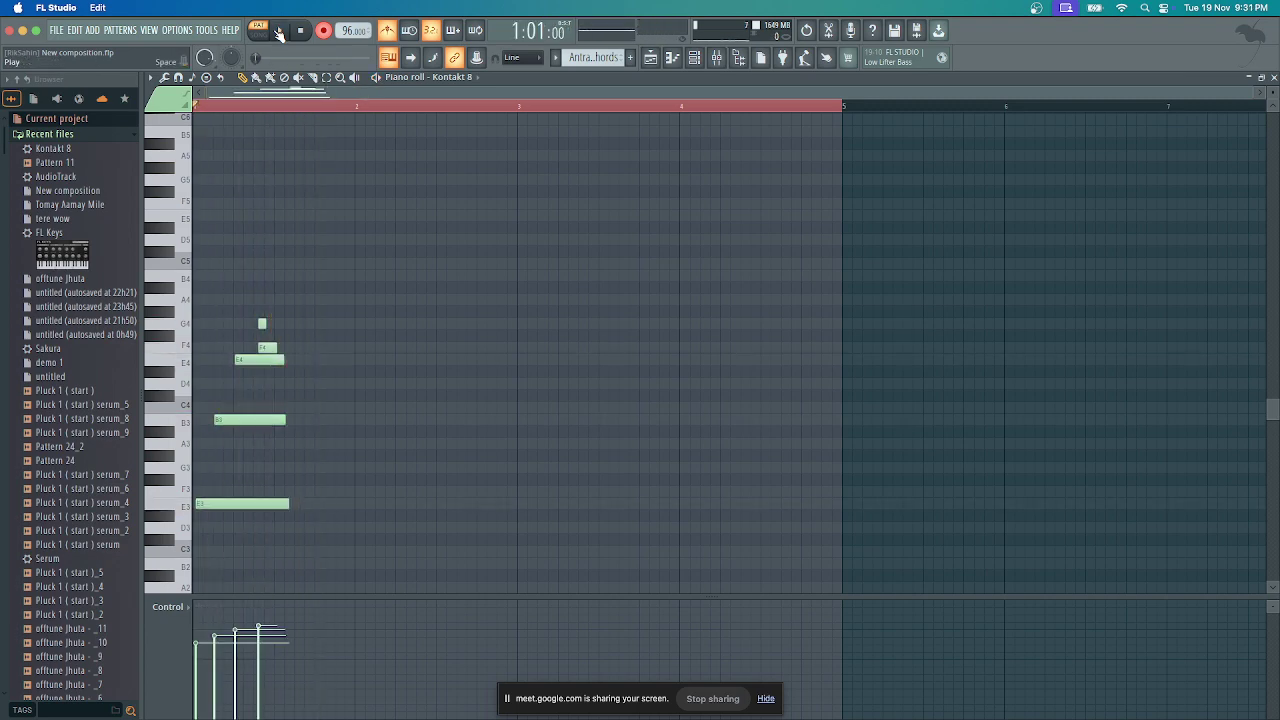
{"action": "key", "text": "ctrl+z"}
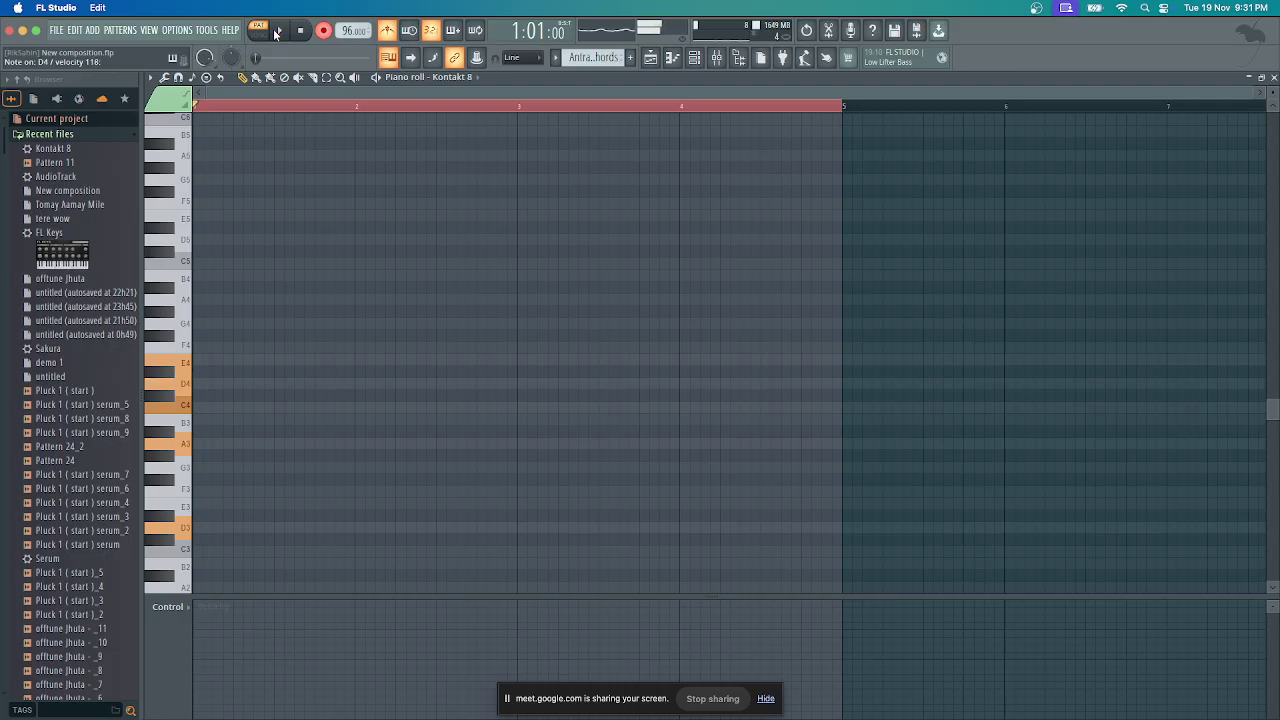
Record another take of the alternating E3 and D3 broken chords into bar 3, stop, and undo it
{"action": "left_click", "coordinate": [276, 31]}
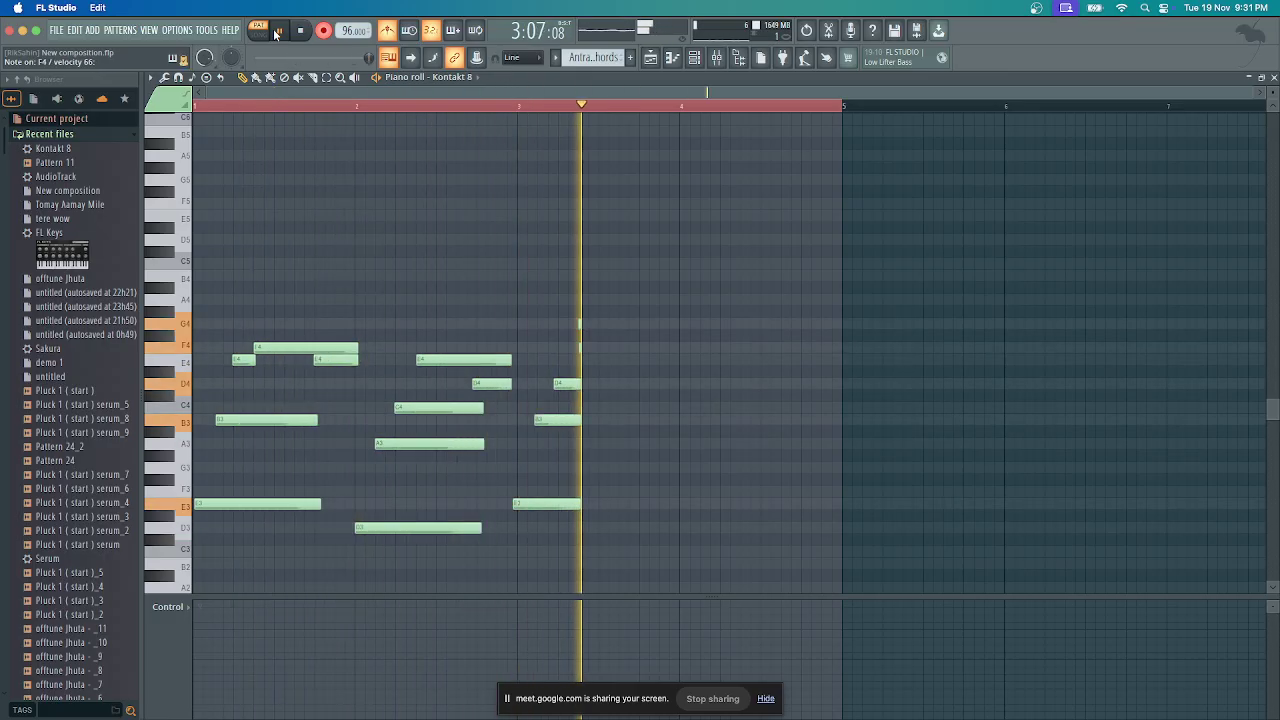
{"action": "key", "text": "space"}
{"action": "key", "text": "super+z"}
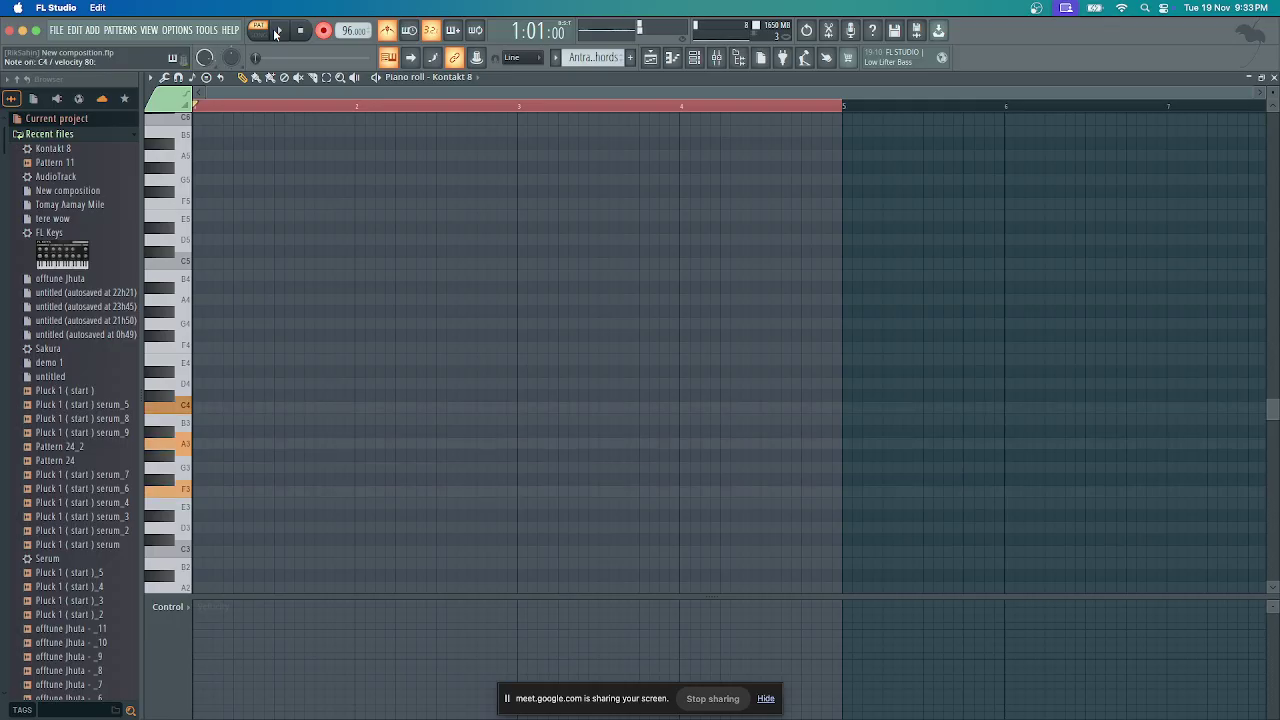
Draw F3, A3 and C#4 notes at the start of bar 1 and audition the keys
{"action": "left_click", "coordinate": [203, 490]}
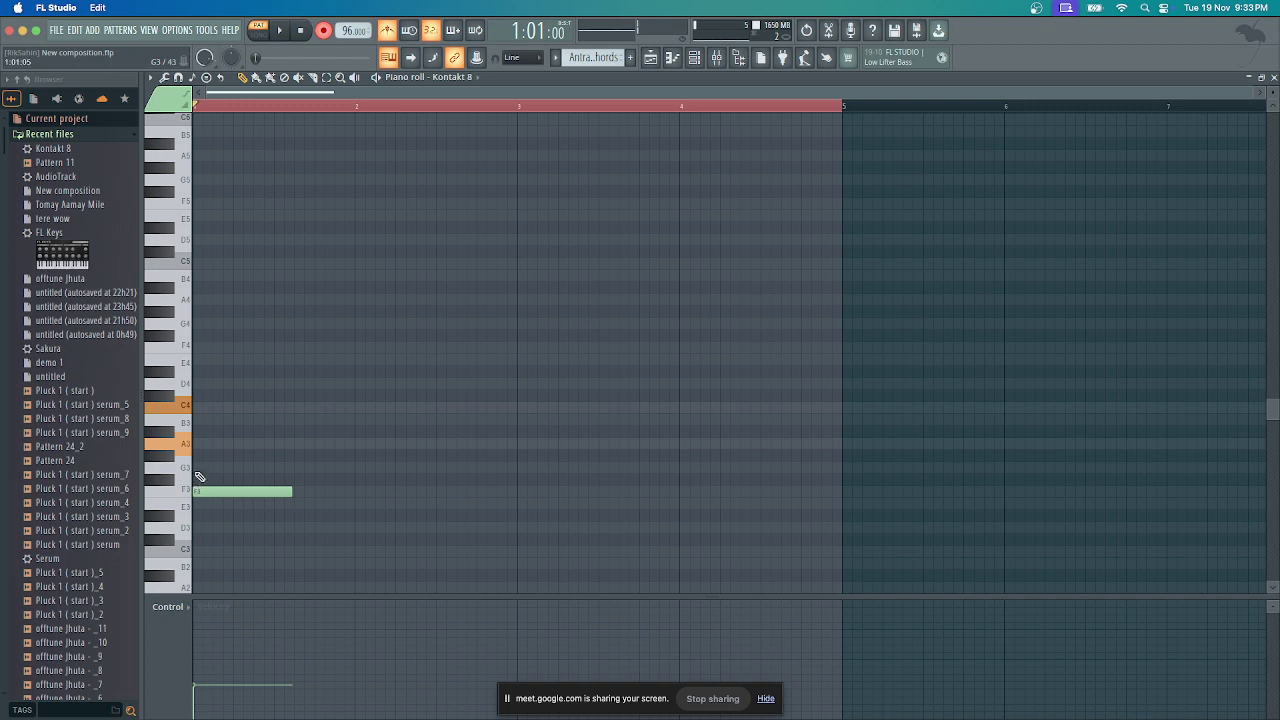
{"action": "left_click", "coordinate": [204, 444]}
{"action": "left_click", "coordinate": [196, 397]}
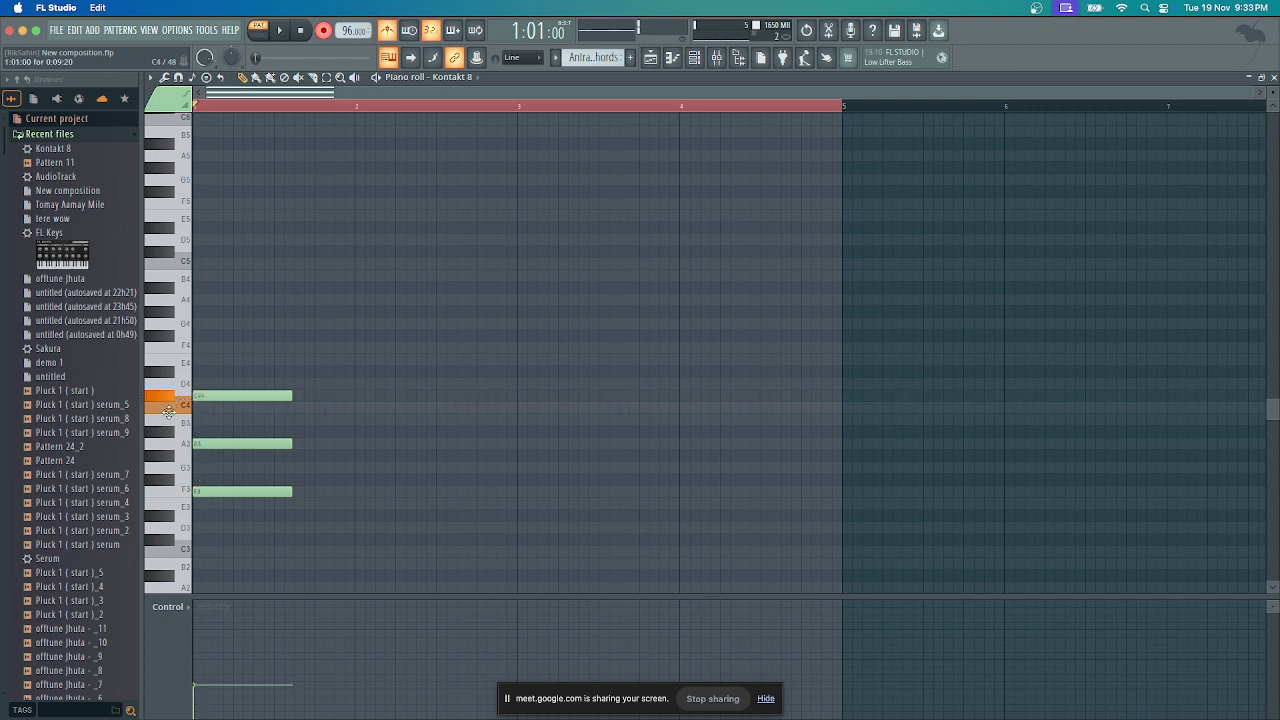
{"action": "left_click_drag", "start_coordinate": [168, 411], "coordinate": [170, 413]}
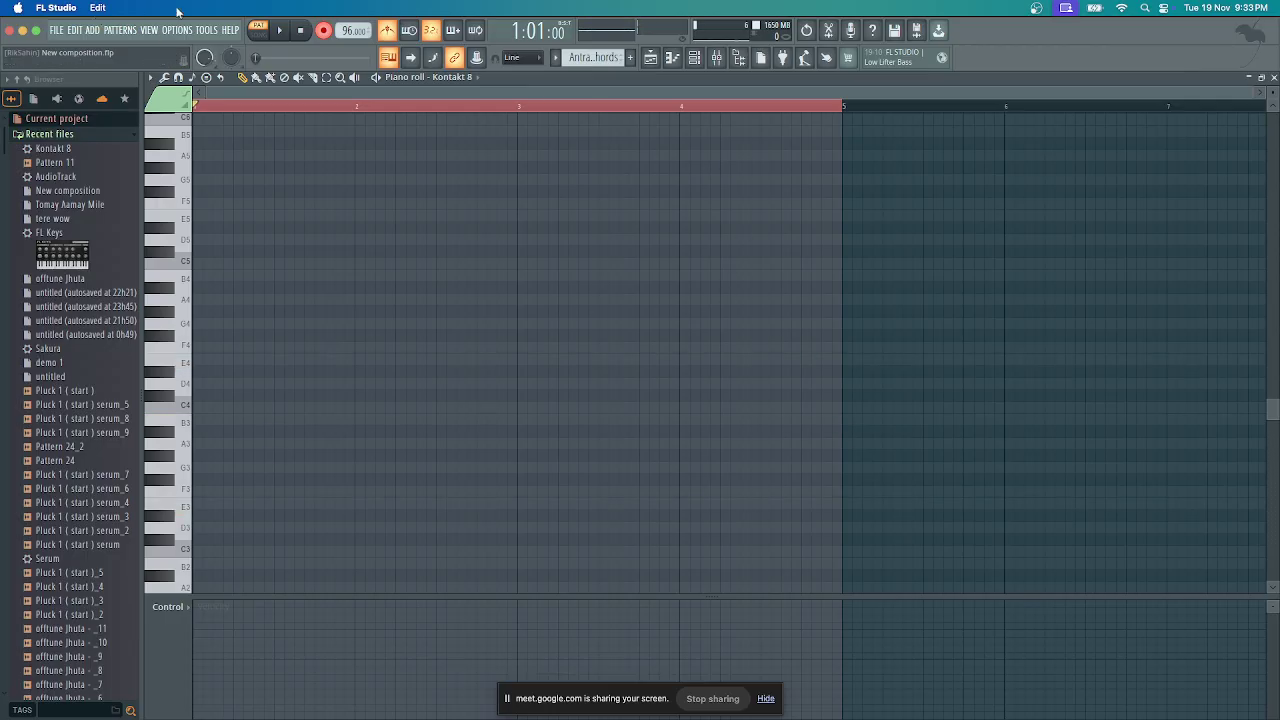
Record the alternating E3 and D3 broken chords over four bars, stop, and shrink the piano roll to reveal the playlist
{"action": "left_click", "coordinate": [282, 33]}
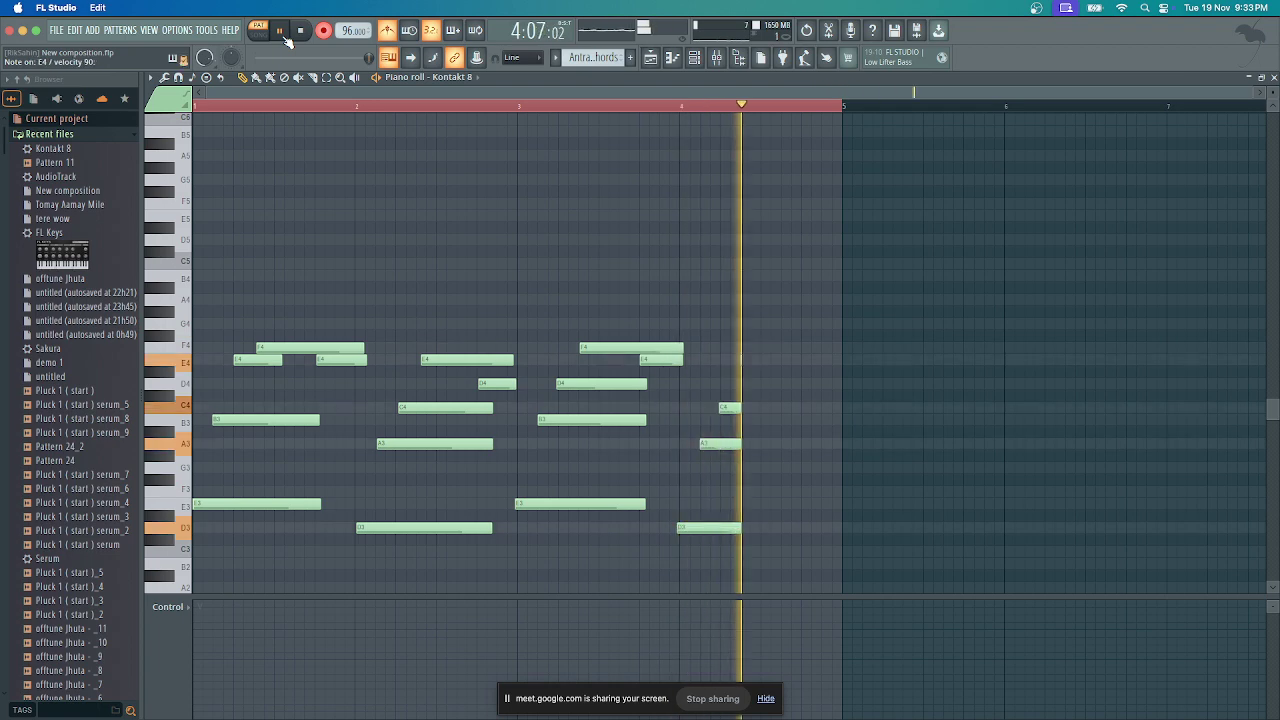
{"action": "key", "text": "space"}
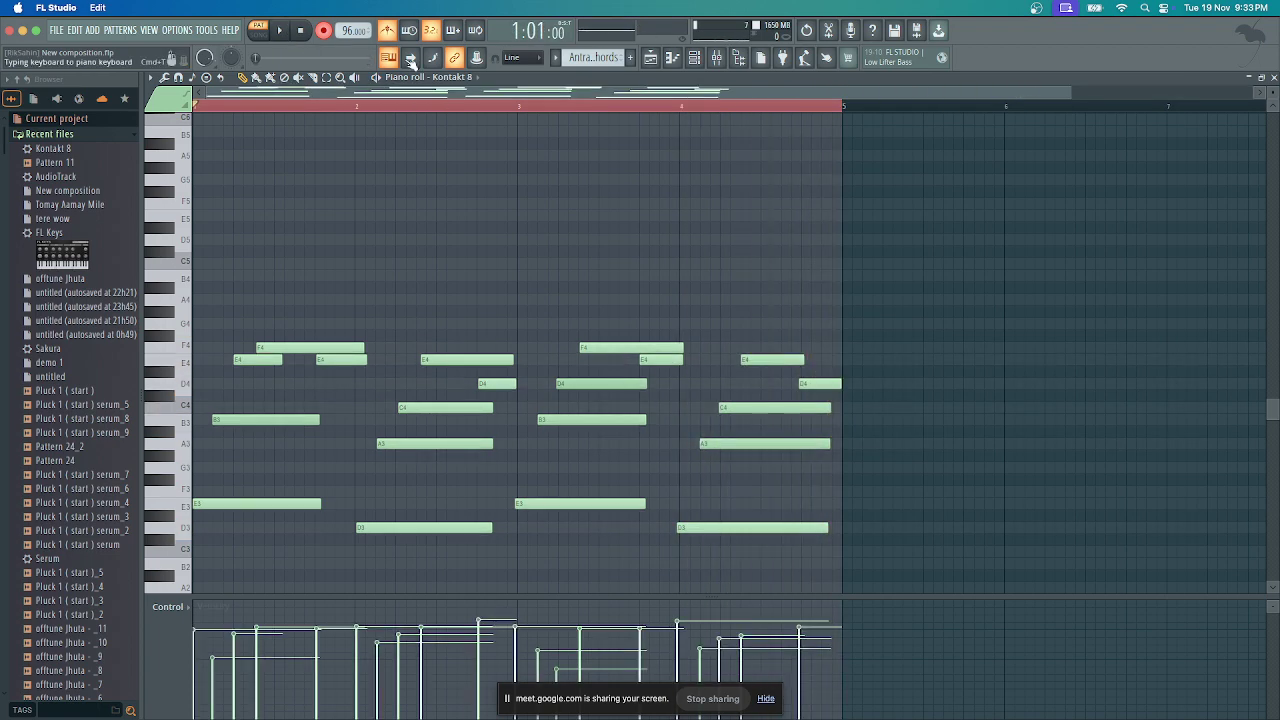
{"action": "key", "text": "Return"}
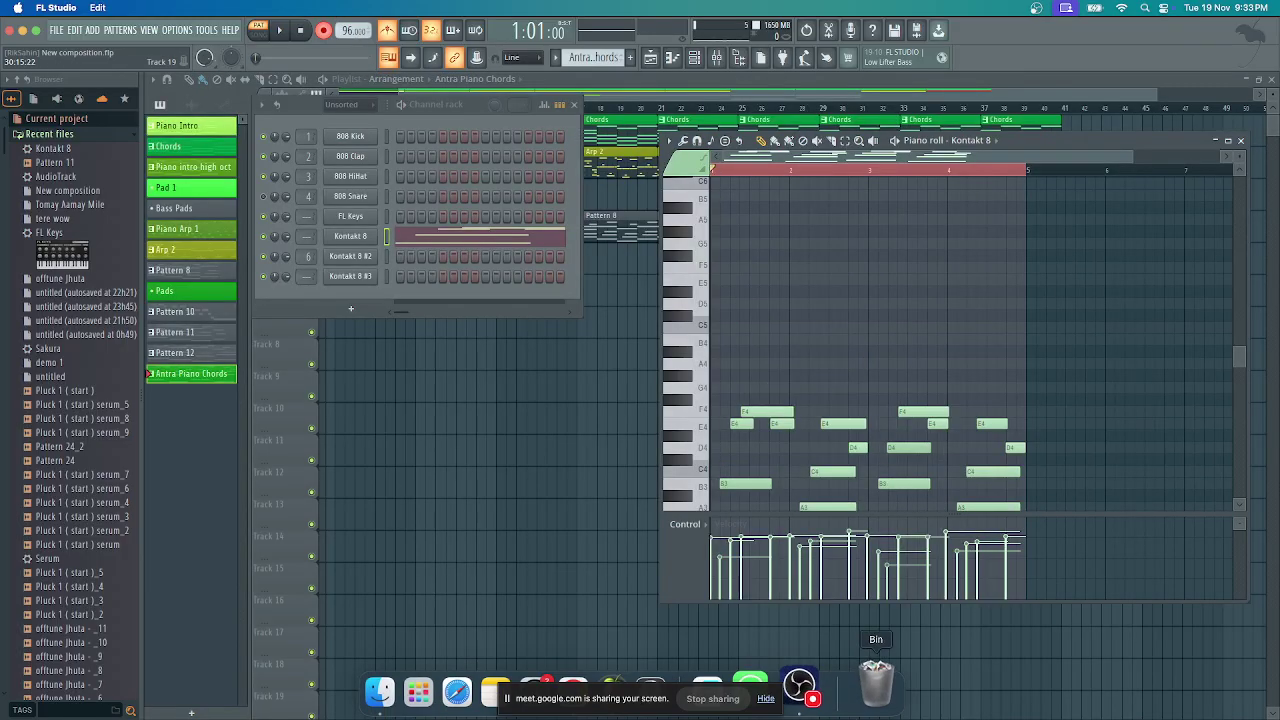
Switch to the Google Meet call in Chrome, mute and unmute the microphone, and return to FL Studio
{"action": "left_click", "coordinate": [603, 690]}
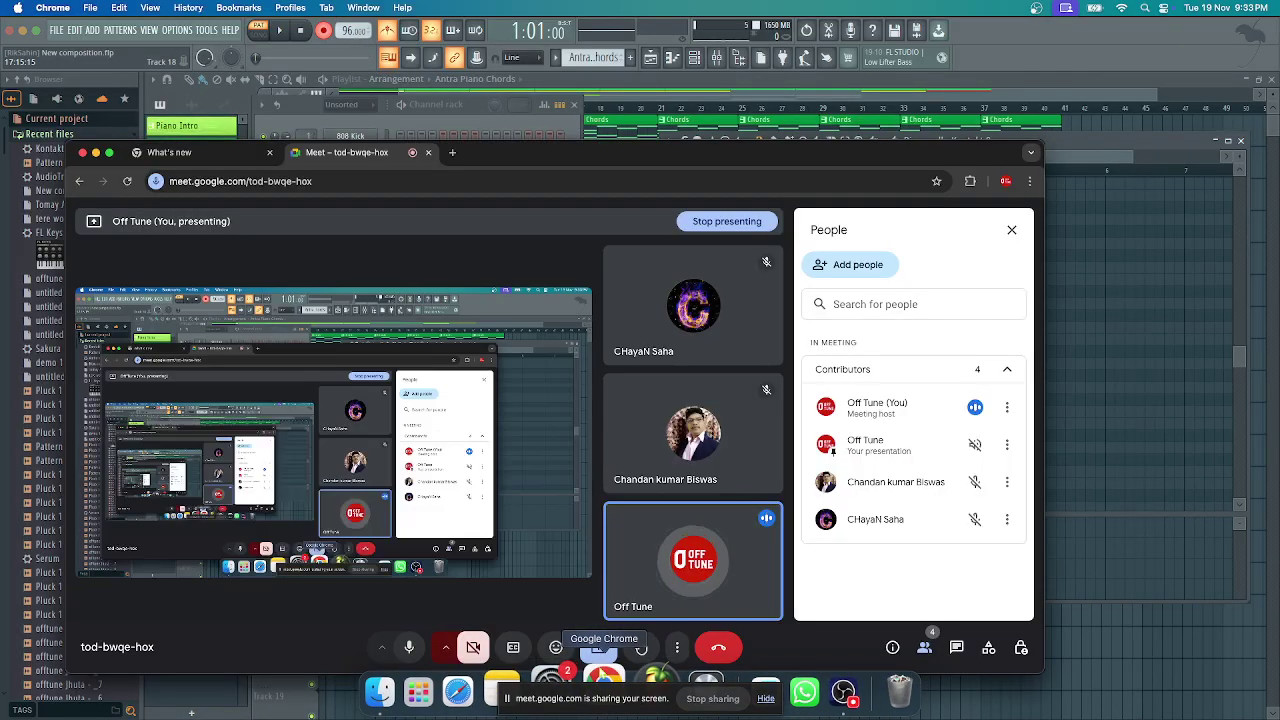
{"action": "left_click", "coordinate": [410, 648]}
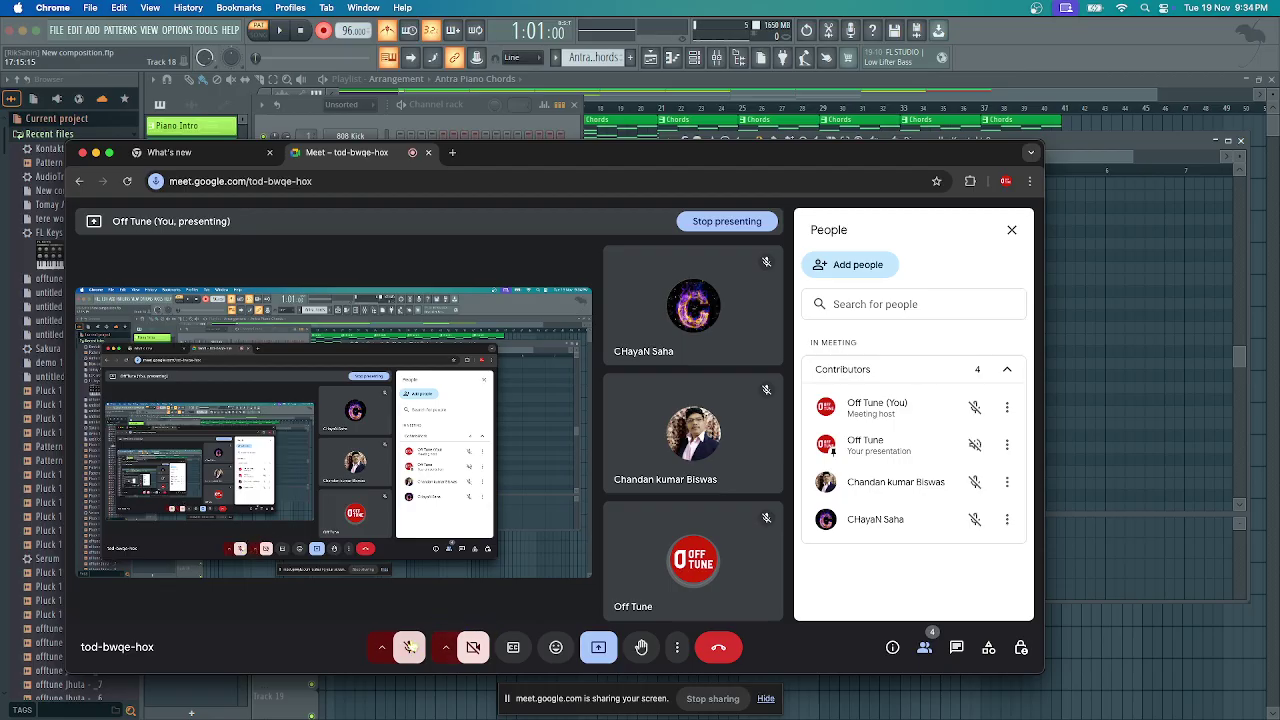
{"action": "left_click", "coordinate": [409, 647]}
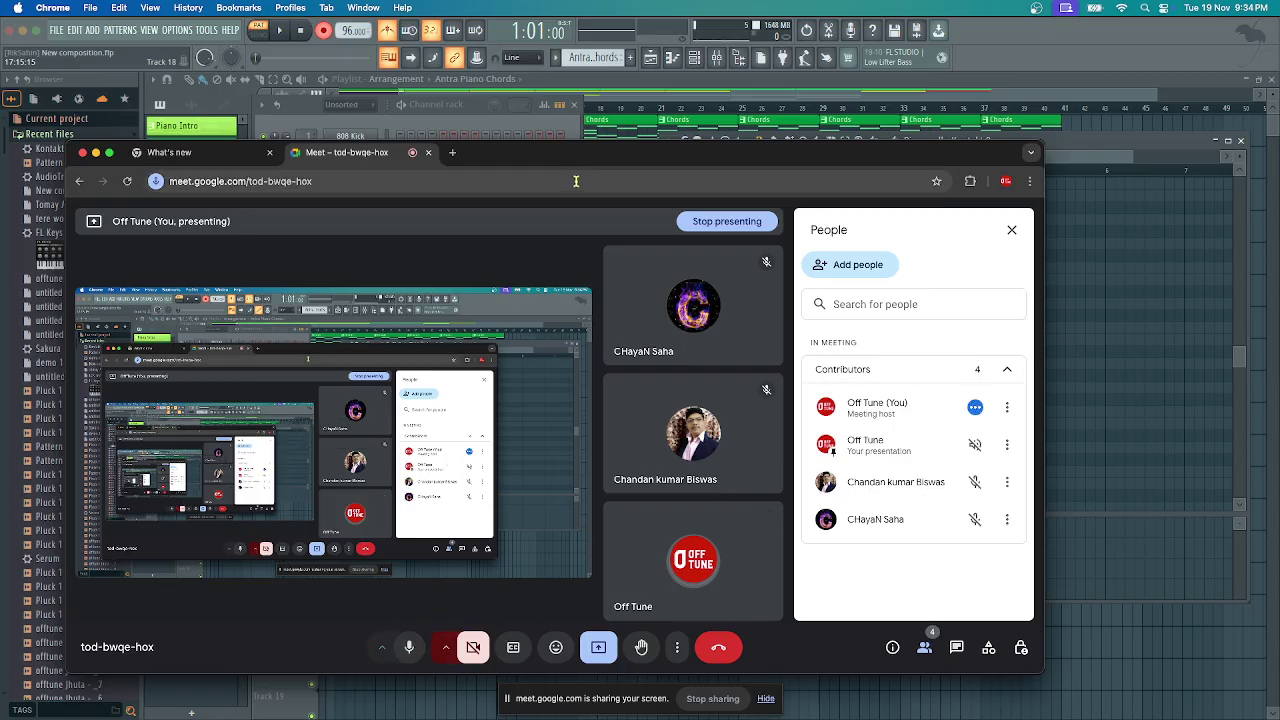
{"action": "left_click", "coordinate": [660, 92]}
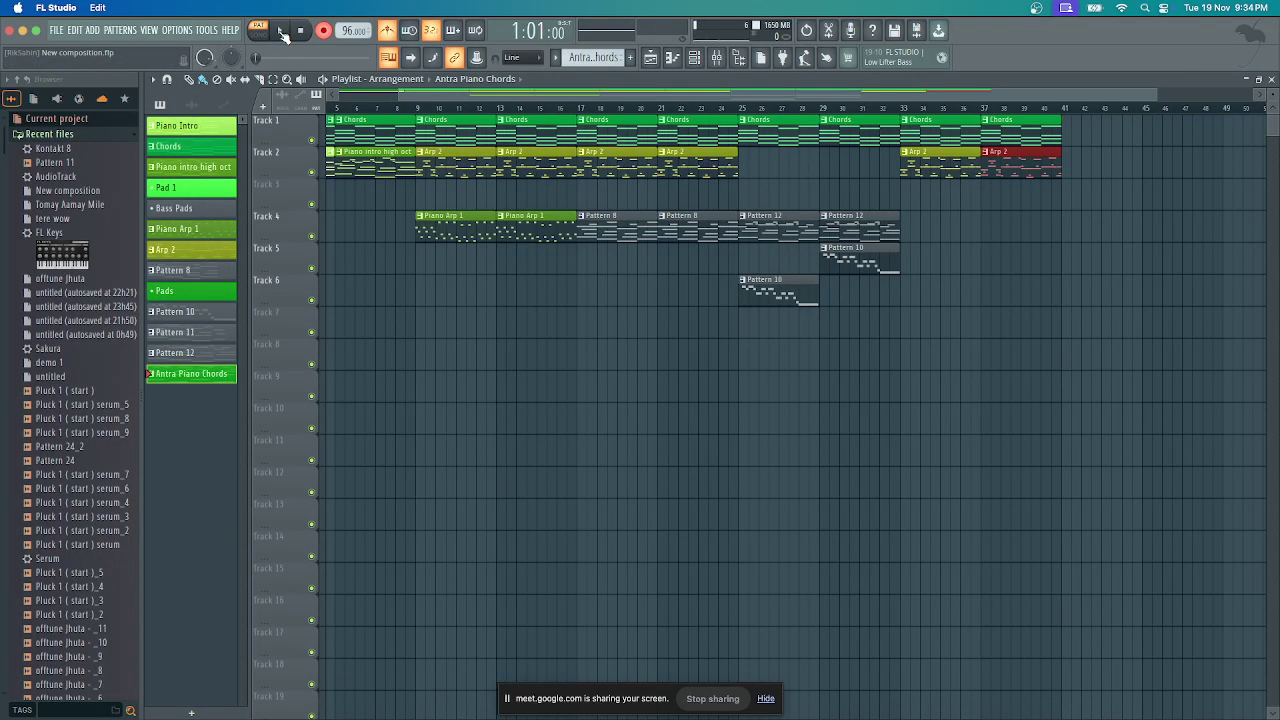
Play back the Antra Piano Chords pattern and examine its recorded notes in the piano roll
{"action": "key", "text": "space"}
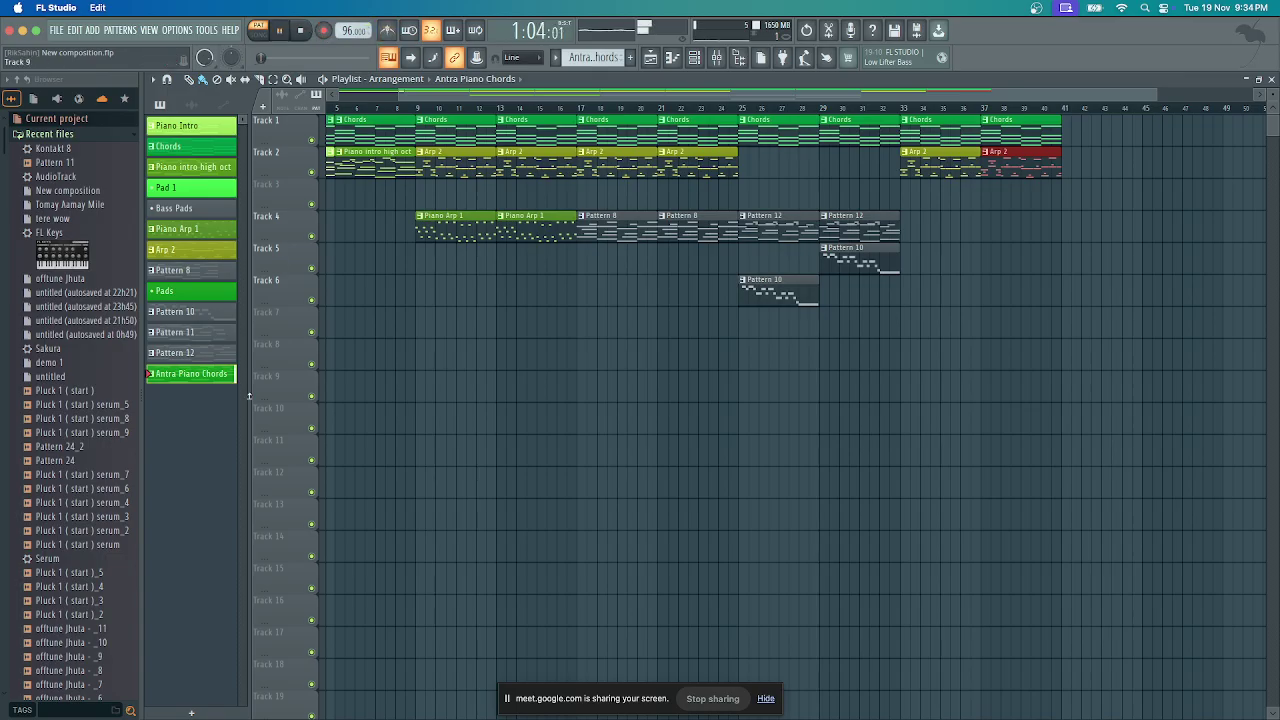
{"action": "double_click", "coordinate": [213, 376]}
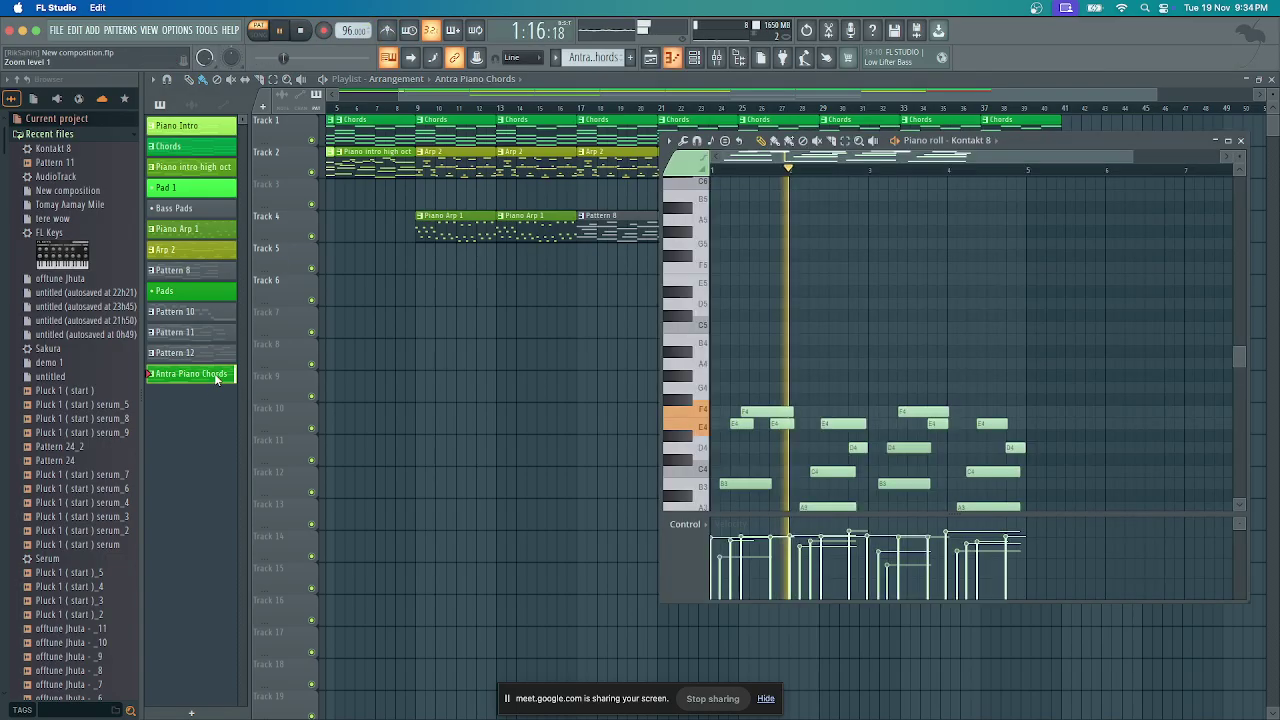
{"action": "scroll", "coordinate": [908, 302], "scroll_direction": "down", "scroll_amount": 5}
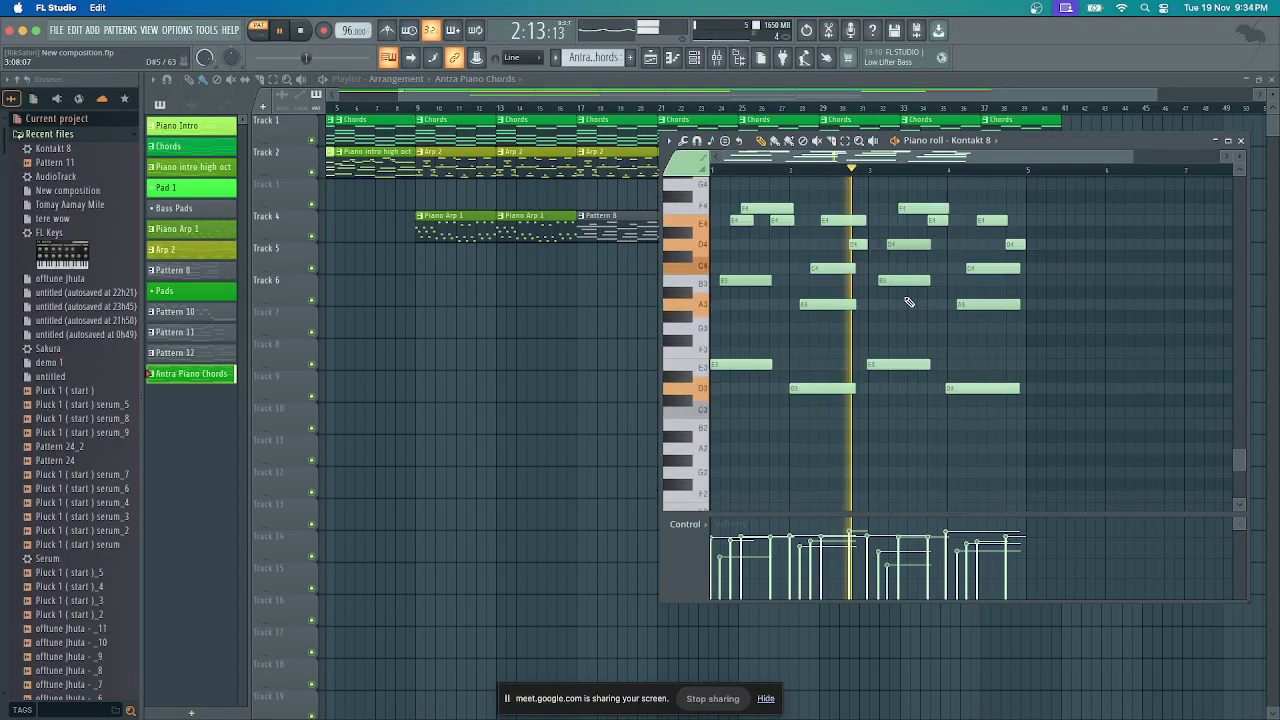
{"action": "scroll", "coordinate": [908, 305], "scroll_direction": "up", "scroll_amount": 2}
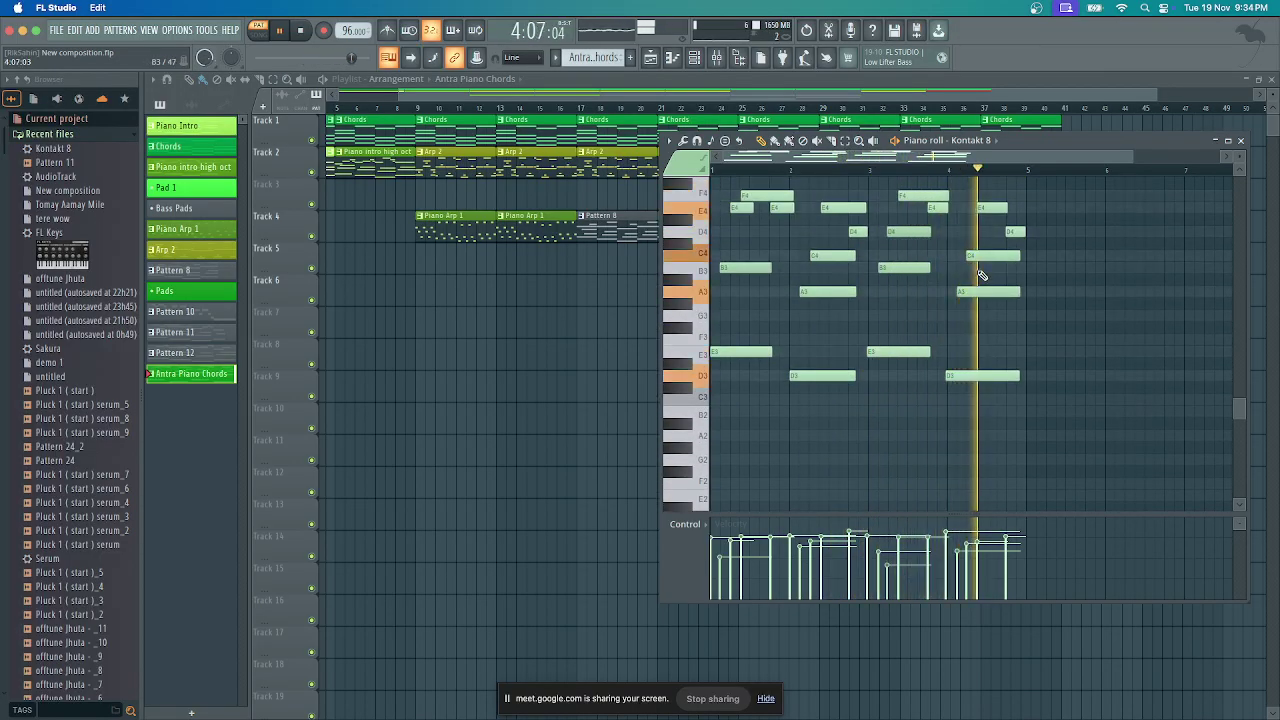
{"action": "key", "text": "space"}
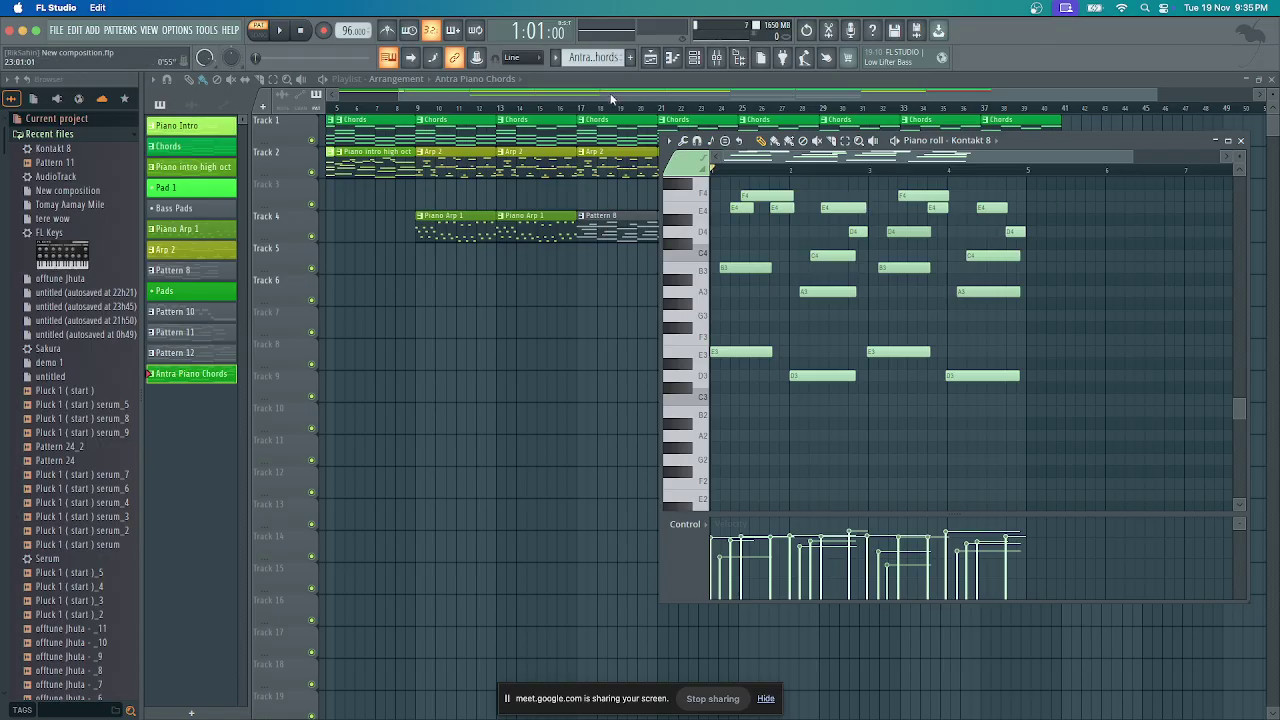
Replay the opening bar of the Antra Piano Chords pattern twice, pausing before bar 2
{"action": "left_click", "coordinate": [281, 33]}
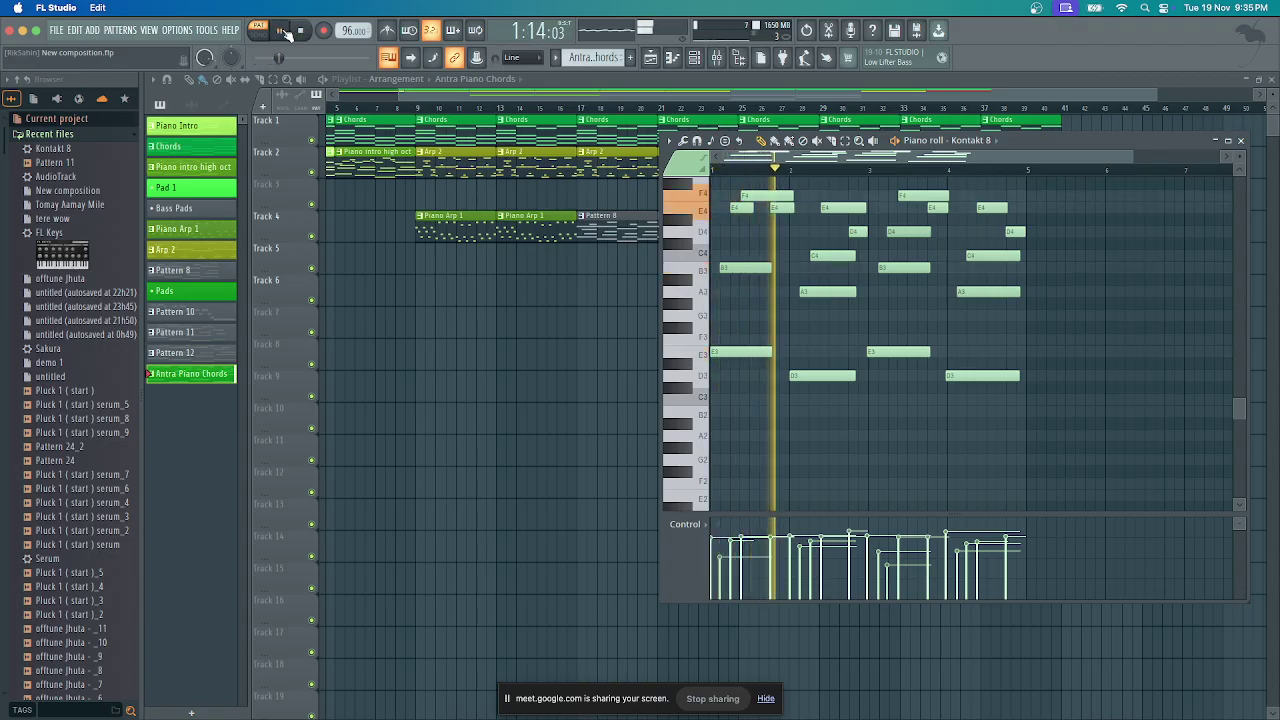
{"action": "left_click", "coordinate": [300, 32]}
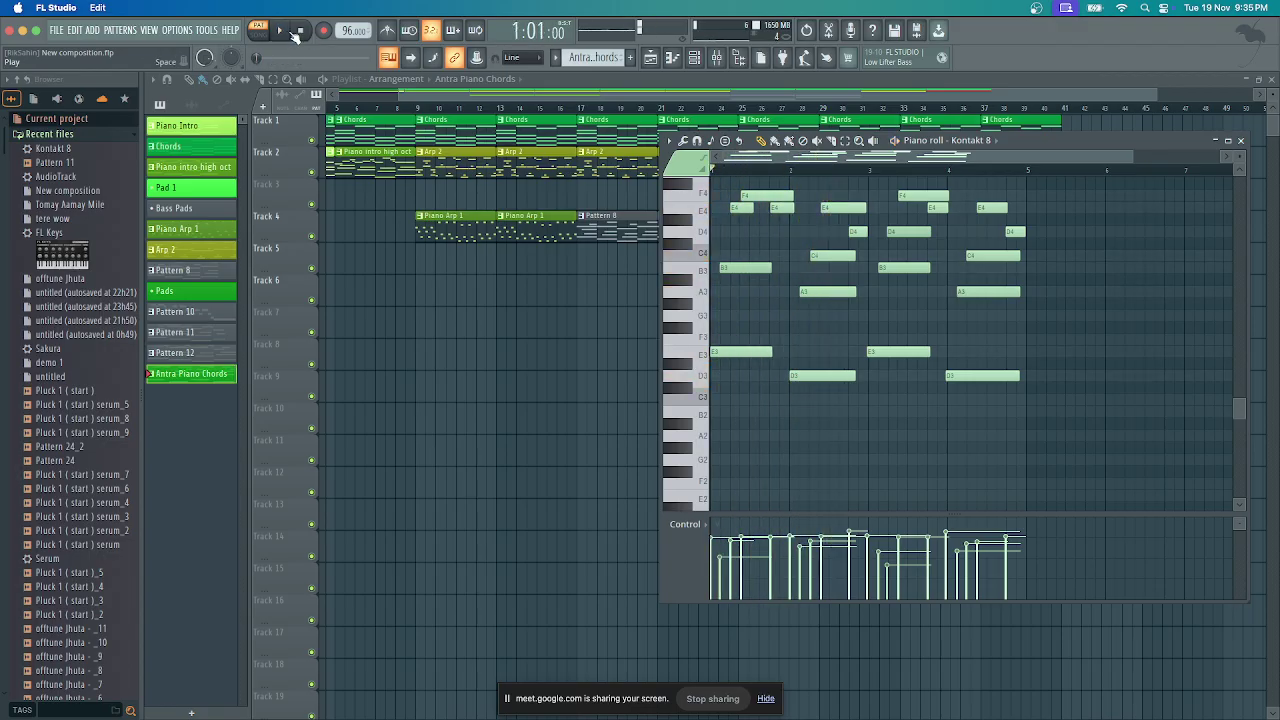
{"action": "left_click", "coordinate": [284, 31]}
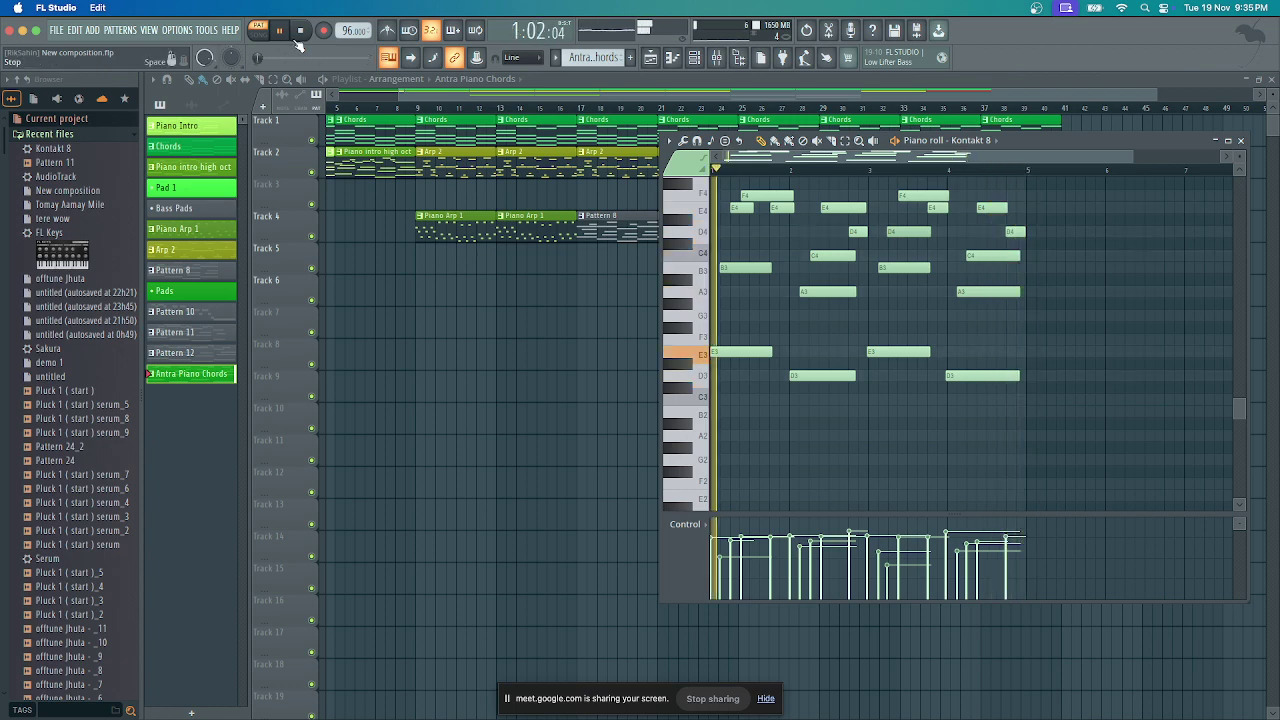
{"action": "left_click", "coordinate": [288, 32]}
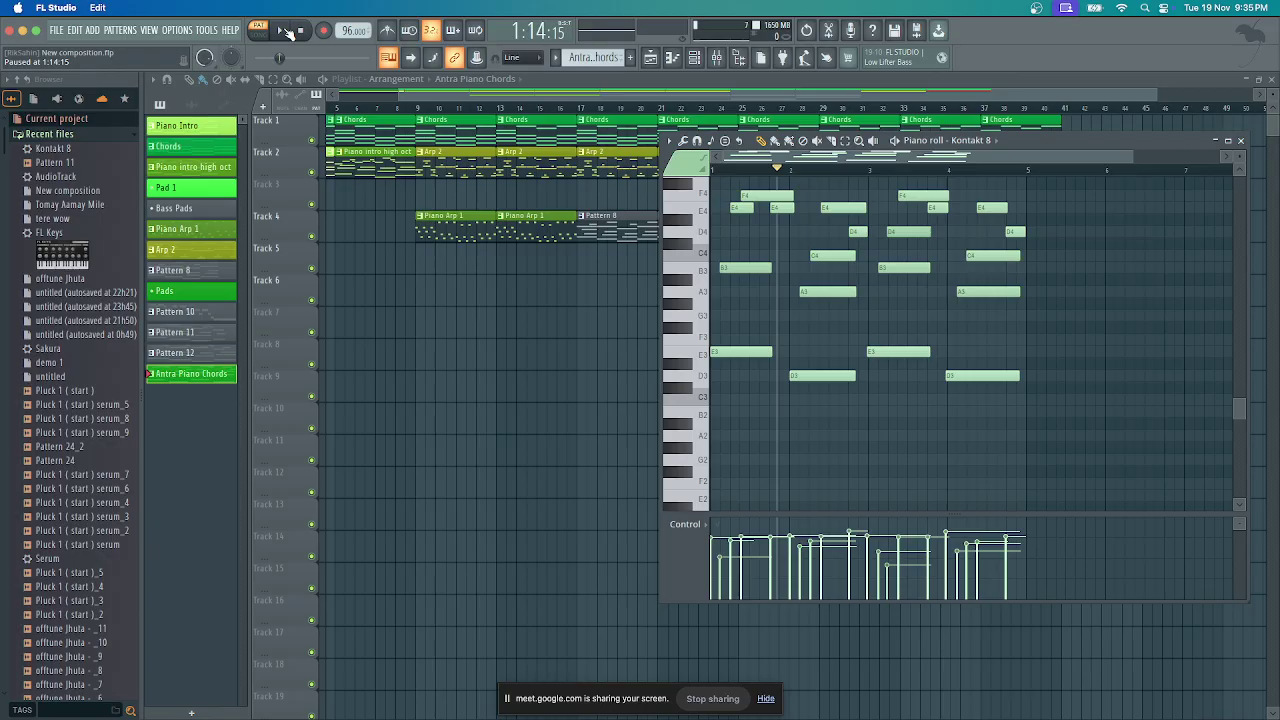
Audition rising broken chords on the piano: E3, B3, D4; F3, C4, E4; G3, D4, F4; and A3, E4
{"action": "key", "text": "v"}
{"action": "key", "text": "q"}
{"action": "key", "text": "e"}
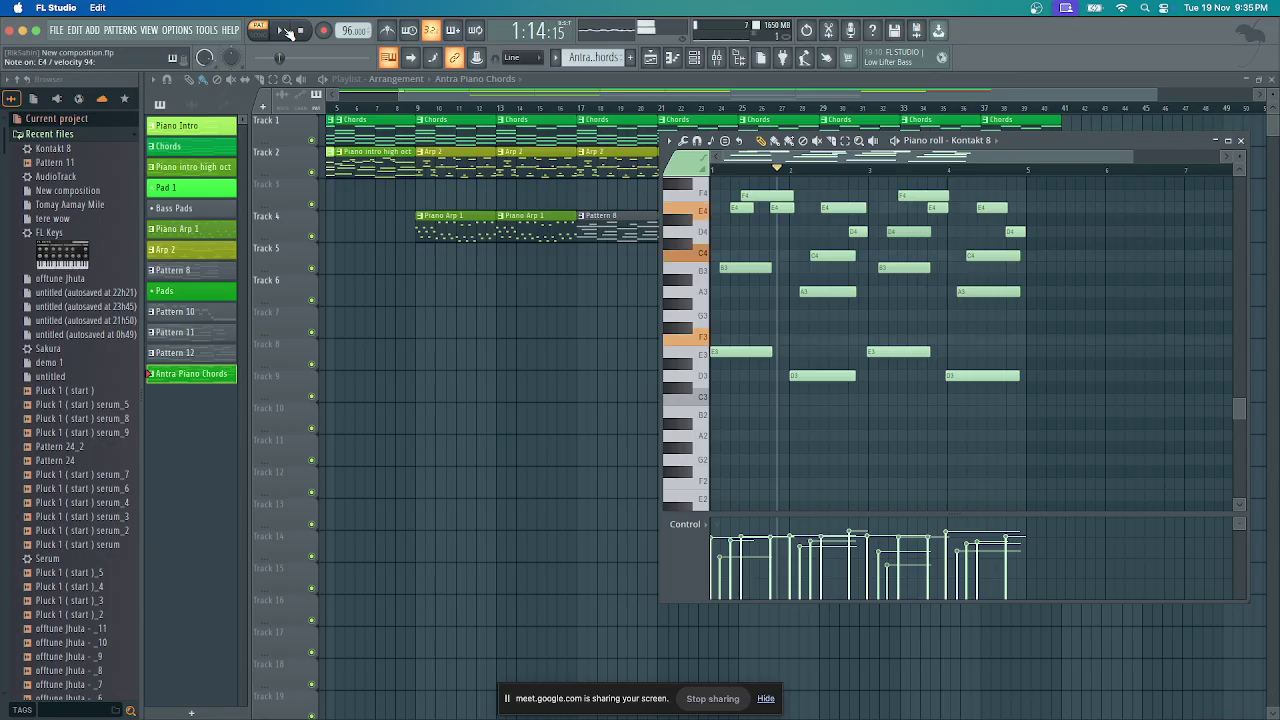
{"action": "key", "text": "v"}
{"action": "key", "text": "q"}
{"action": "key", "text": "e"}
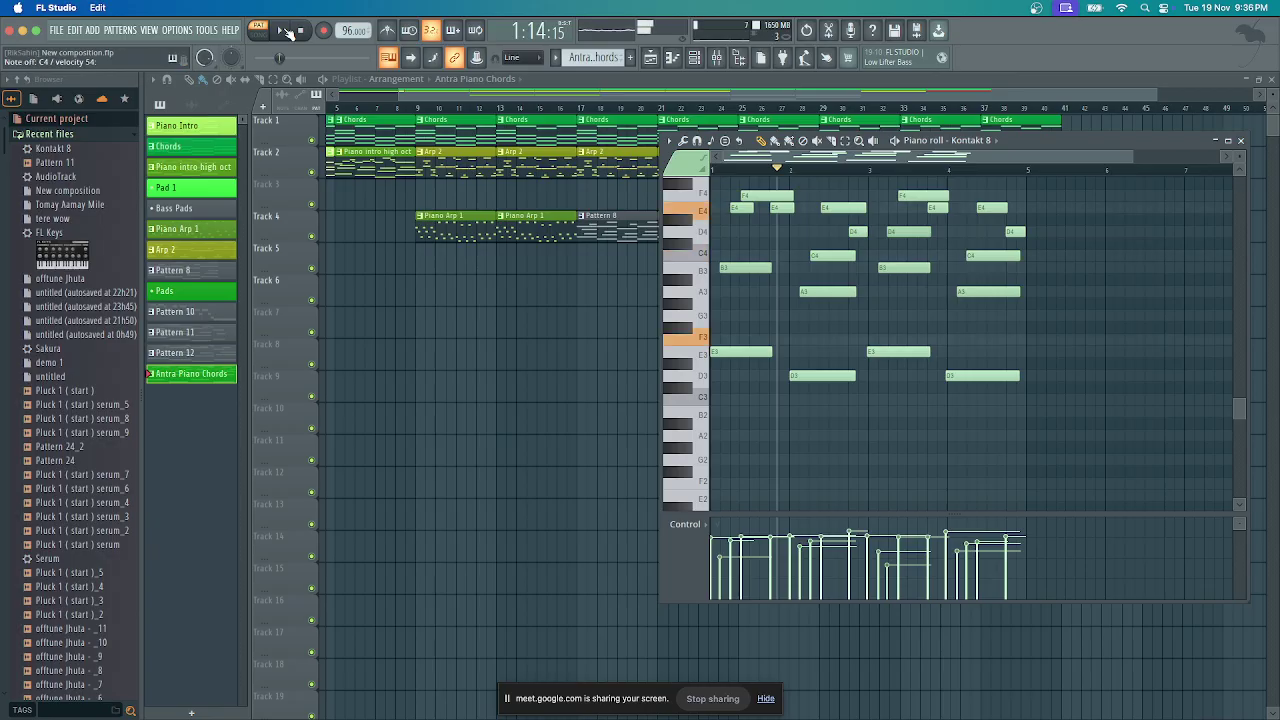
{"action": "key", "text": "q"}
{"action": "key", "text": "b"}
{"action": "key", "text": "w"}
{"action": "key", "text": "r"}
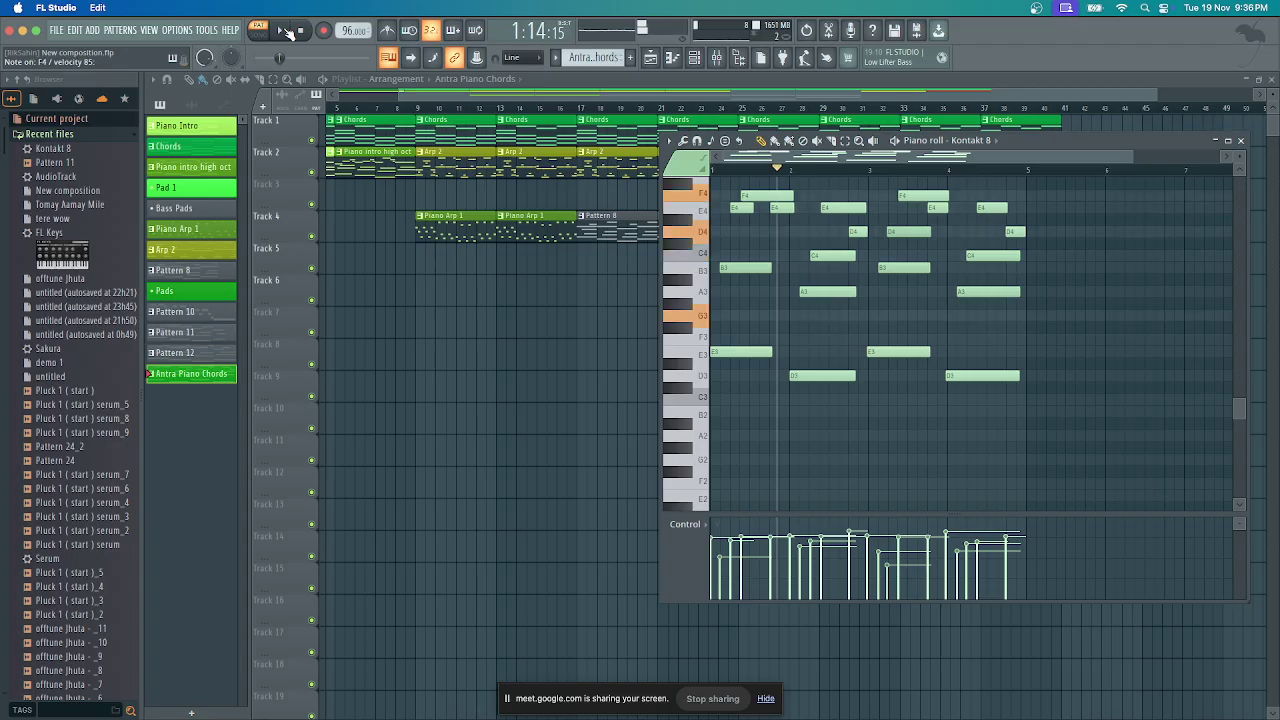
{"action": "key", "text": "c"}
{"action": "key", "text": "m"}
{"action": "key", "text": "w"}
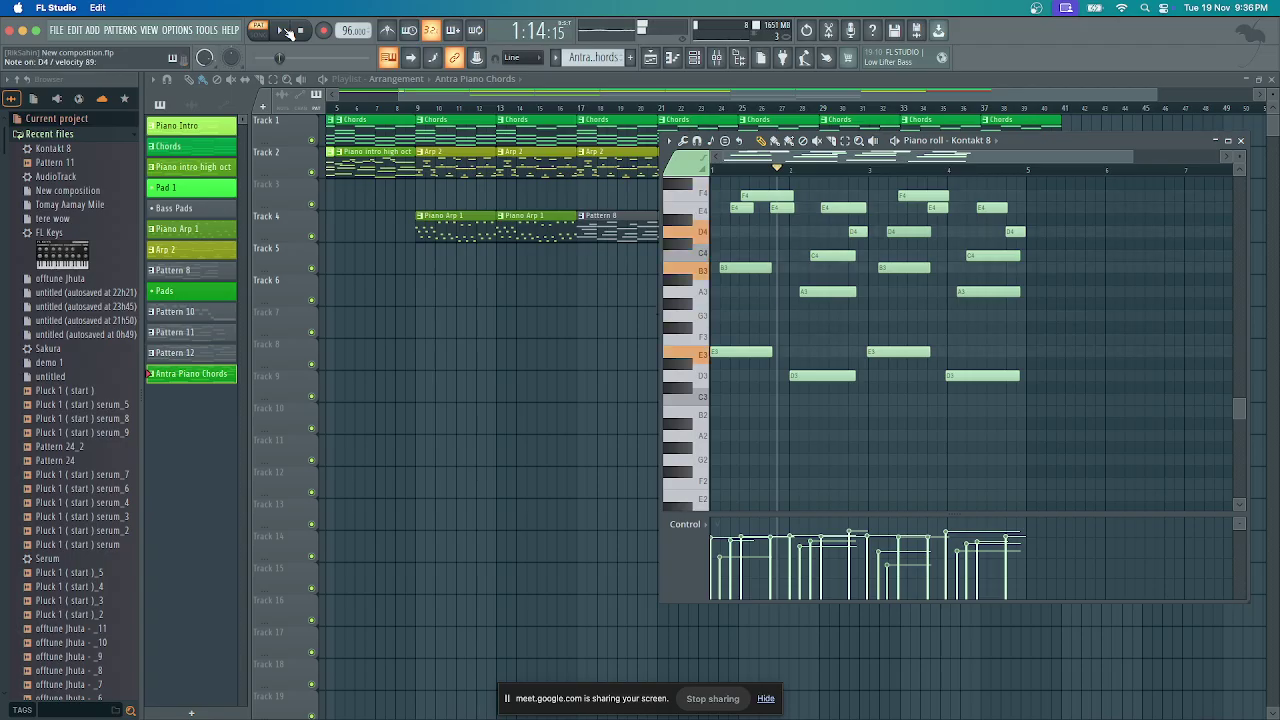
{"action": "key", "text": "v"}
{"action": "key", "text": "q"}
{"action": "key", "text": "e"}
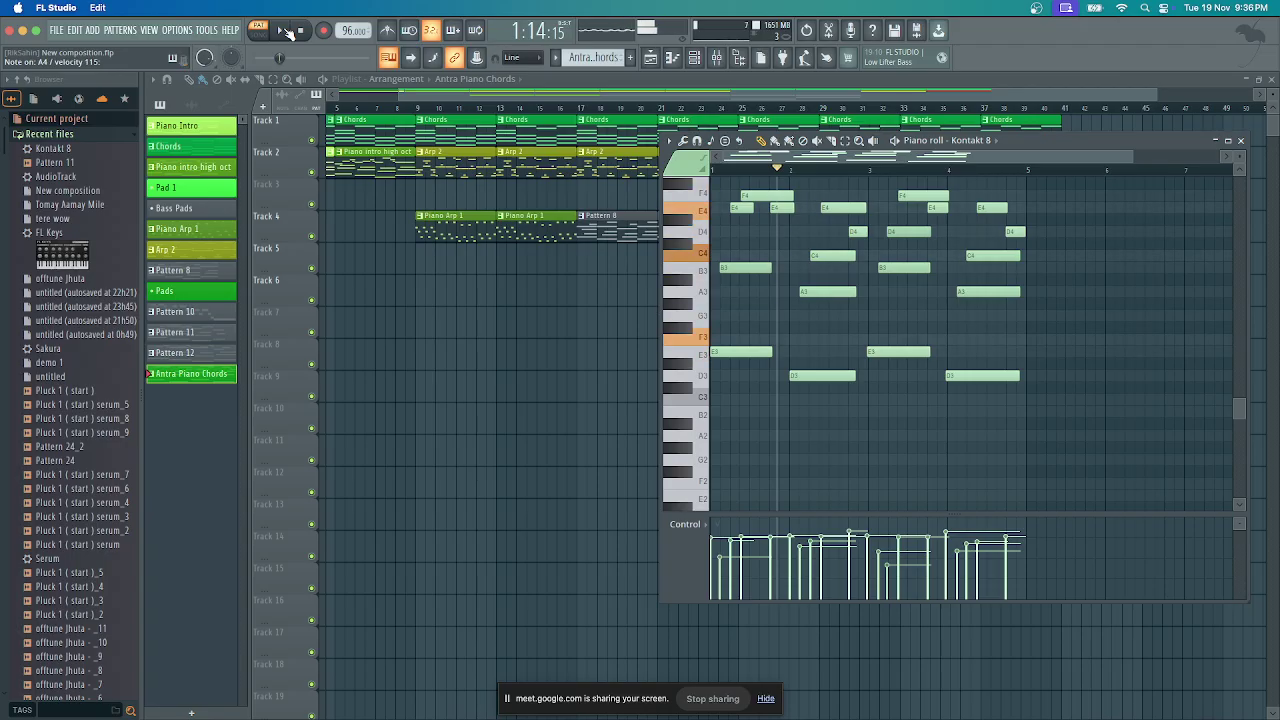
{"action": "key", "text": "b"}
{"action": "key", "text": "w"}
{"action": "key", "text": "r"}
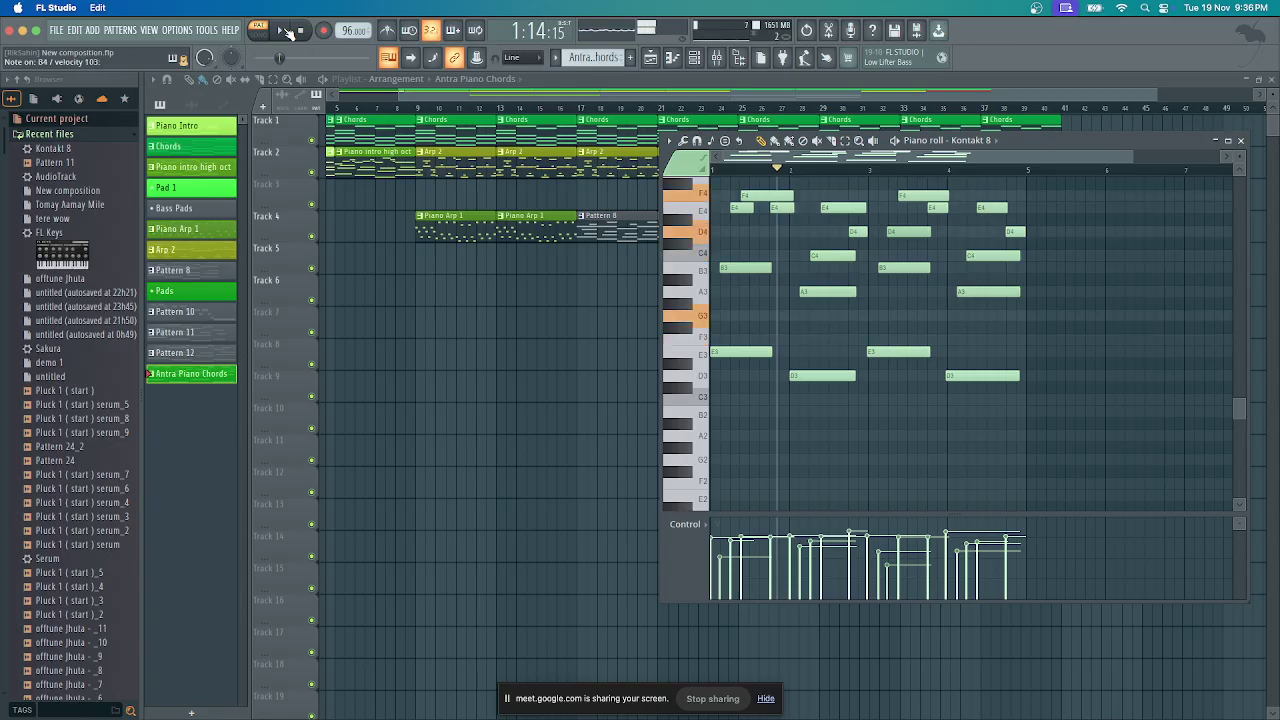
{"action": "key", "text": "n"}
{"action": "key", "text": "e"}
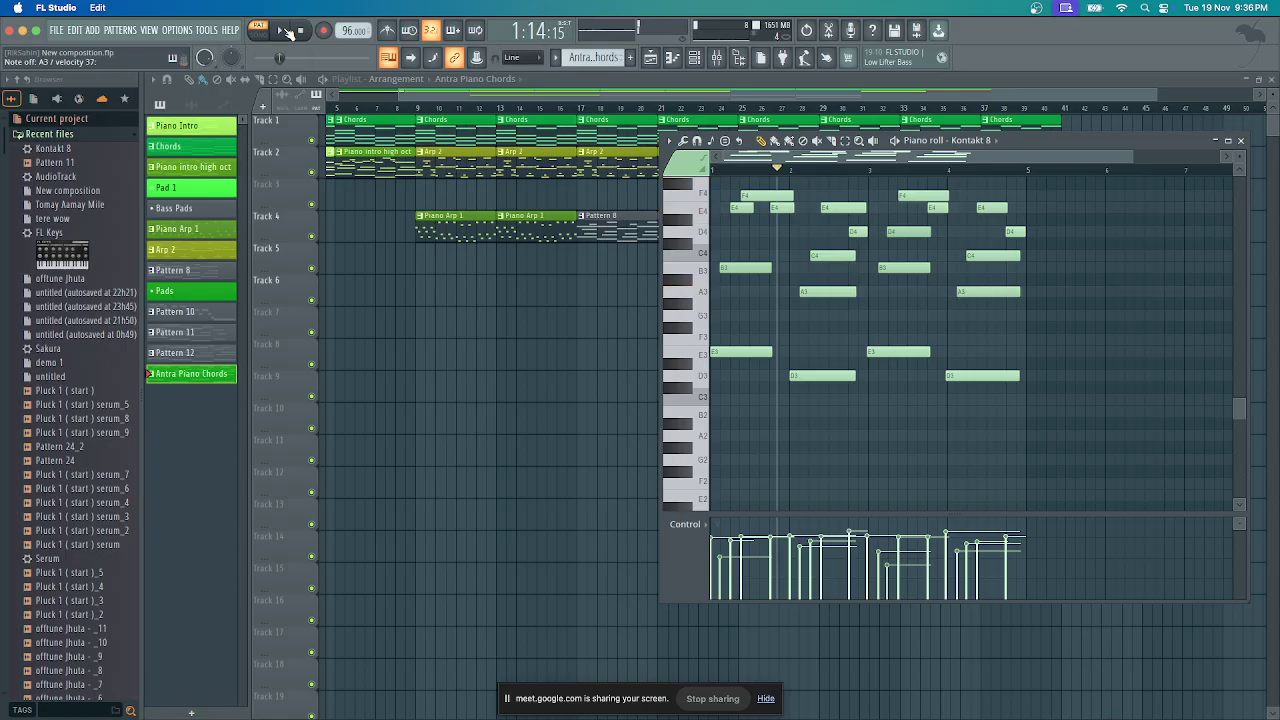
Create a new empty pattern, arm recording and turn on the metronome
{"action": "left_click", "coordinate": [634, 59]}
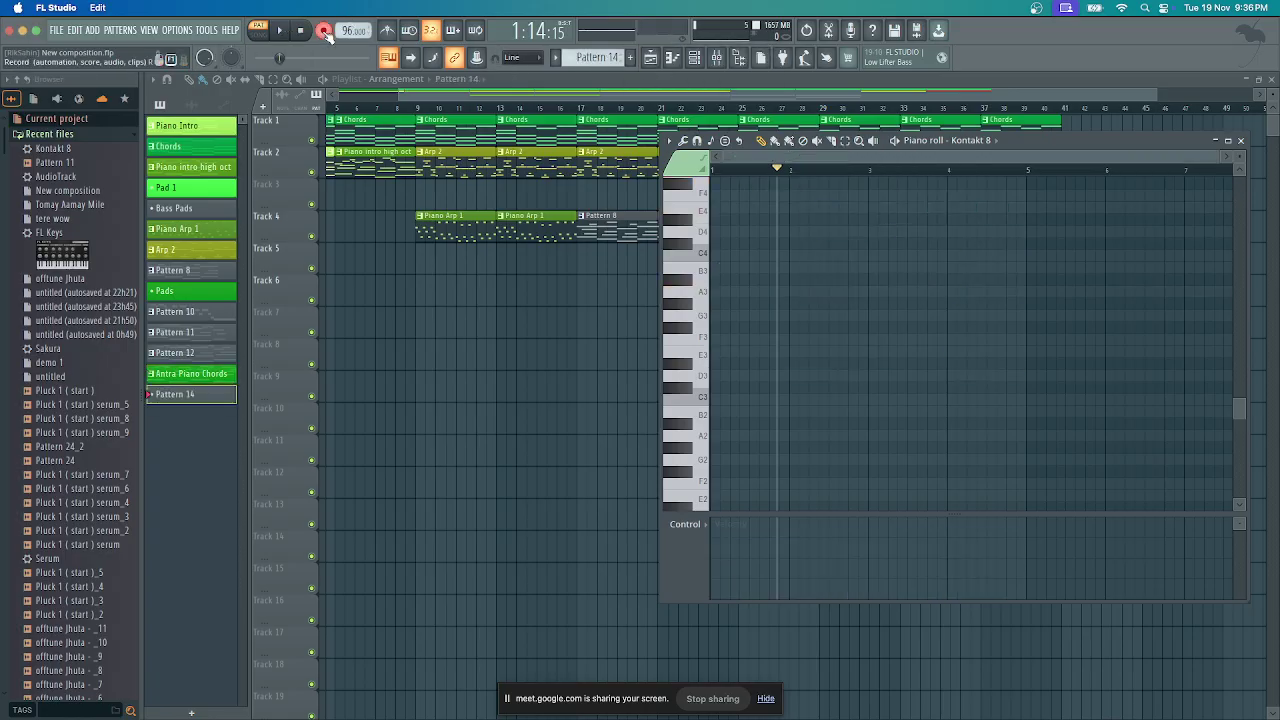
{"action": "key", "text": "ctrl+m"}
Try to record the rising broken chords on E3, F3, G3 and A3 from the paused position late in bar 1
{"action": "left_click", "coordinate": [283, 31]}
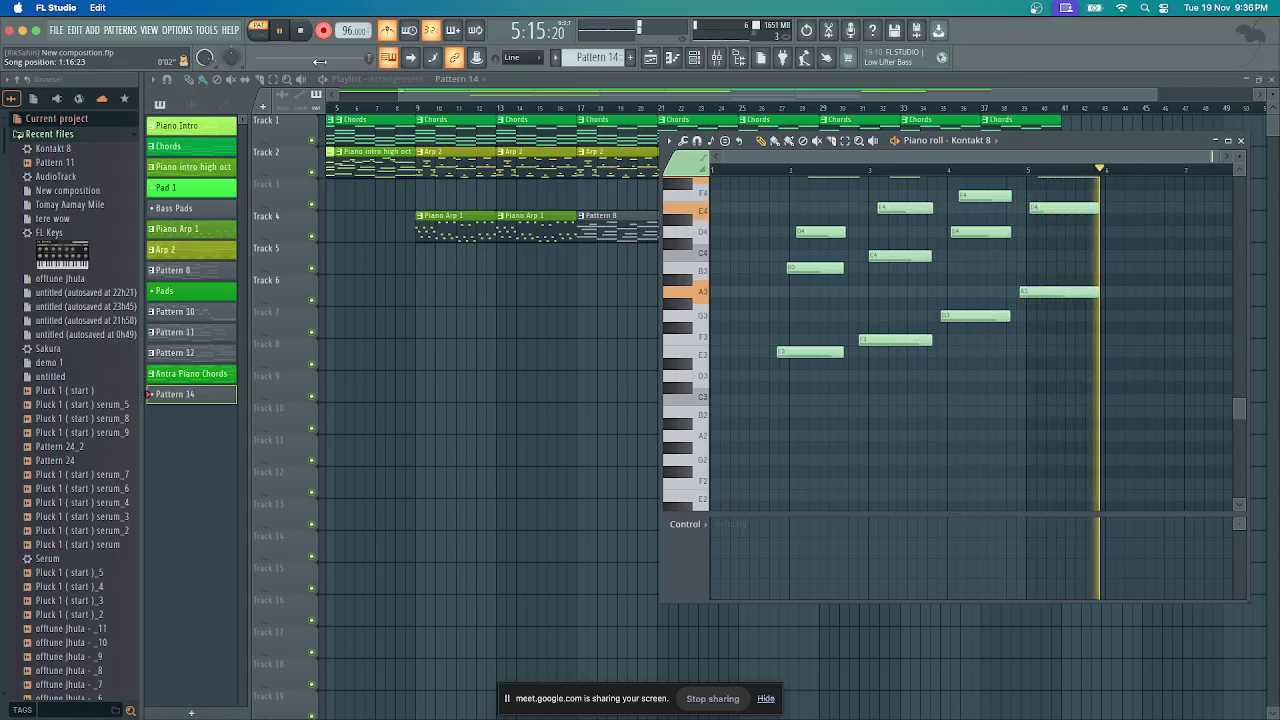
{"action": "key", "text": "space"}
{"action": "scroll", "coordinate": [783, 231], "scroll_direction": "up", "scroll_amount": 3}
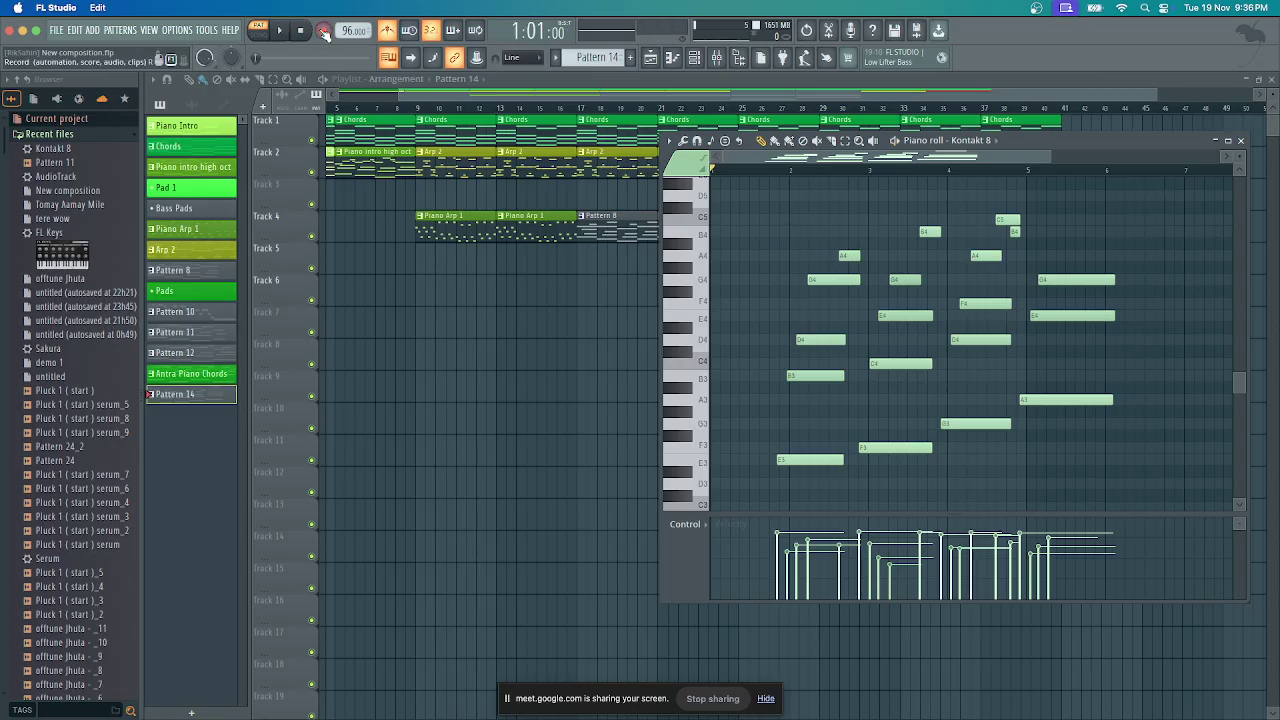
Play back the take that starts late in bar 1, stop, and undo the recording
{"action": "key", "text": "space"}
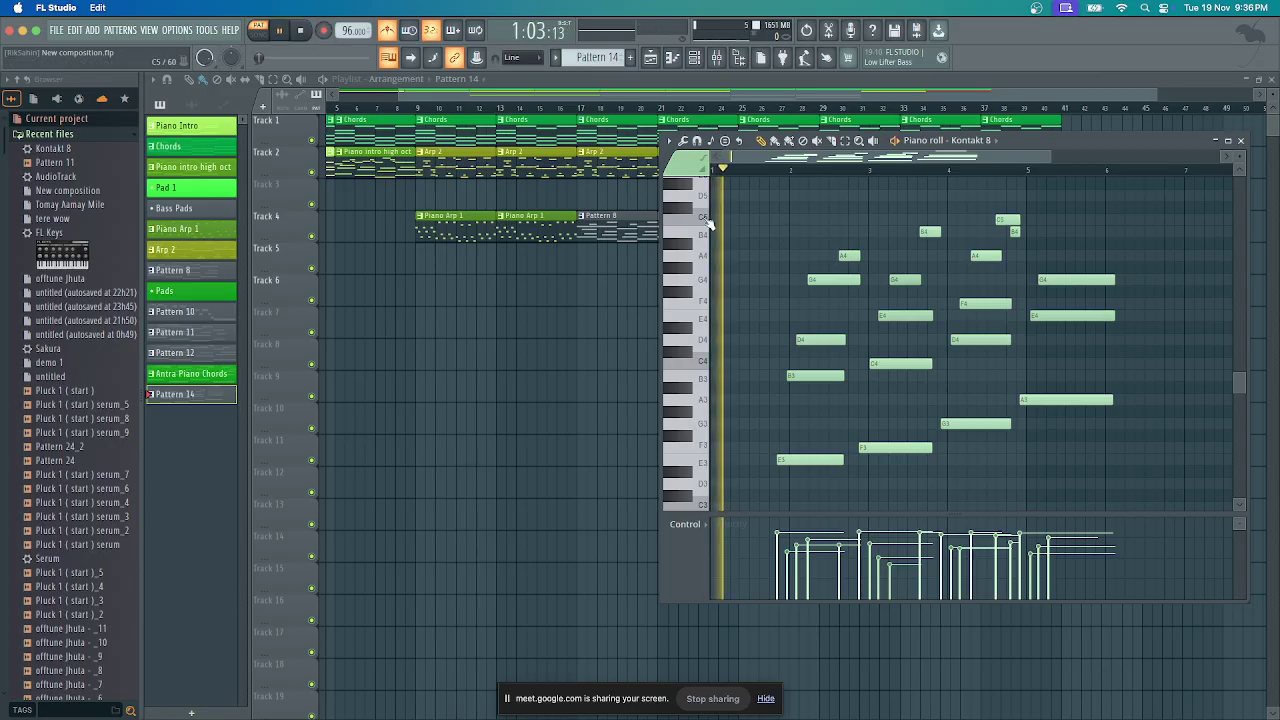
{"action": "scroll", "coordinate": [766, 252], "scroll_direction": "down", "scroll_amount": 2}
{"action": "scroll", "coordinate": [766, 252], "scroll_direction": "up", "scroll_amount": 10}
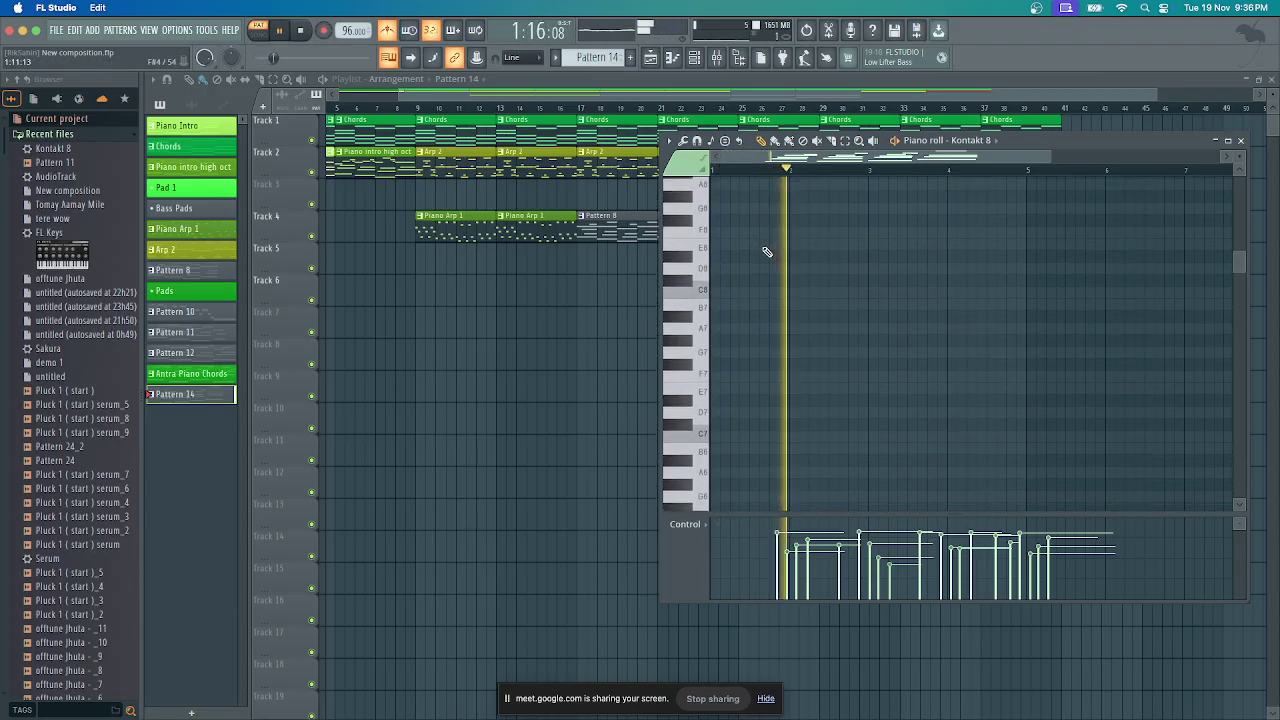
{"action": "scroll", "coordinate": [766, 252], "scroll_direction": "down", "scroll_amount": 15}
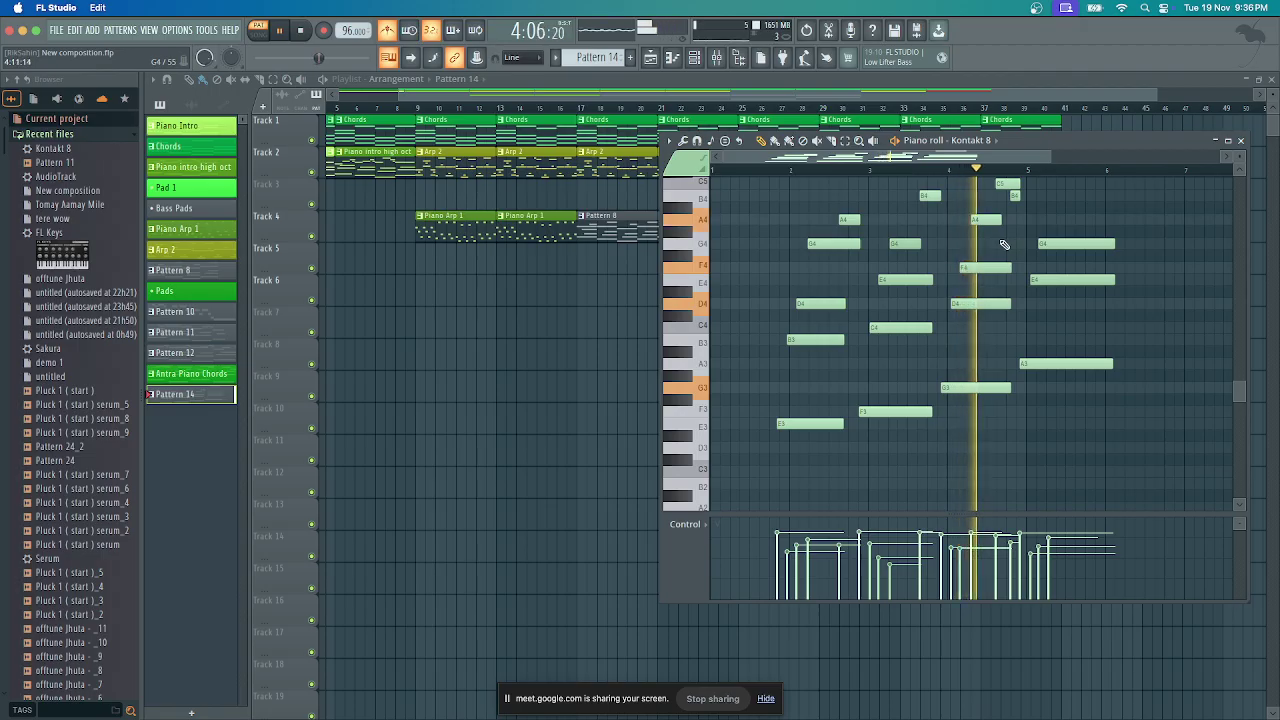
{"action": "key", "text": "space"}
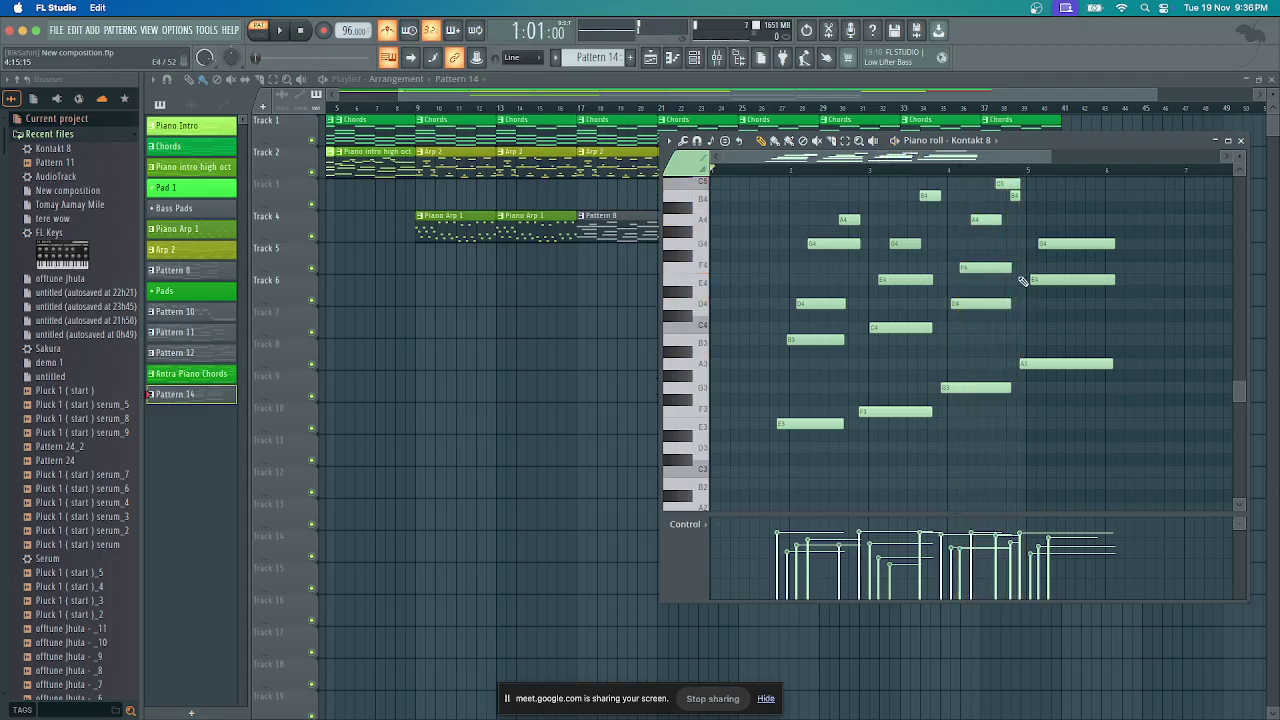
{"action": "key", "text": "super+z"}
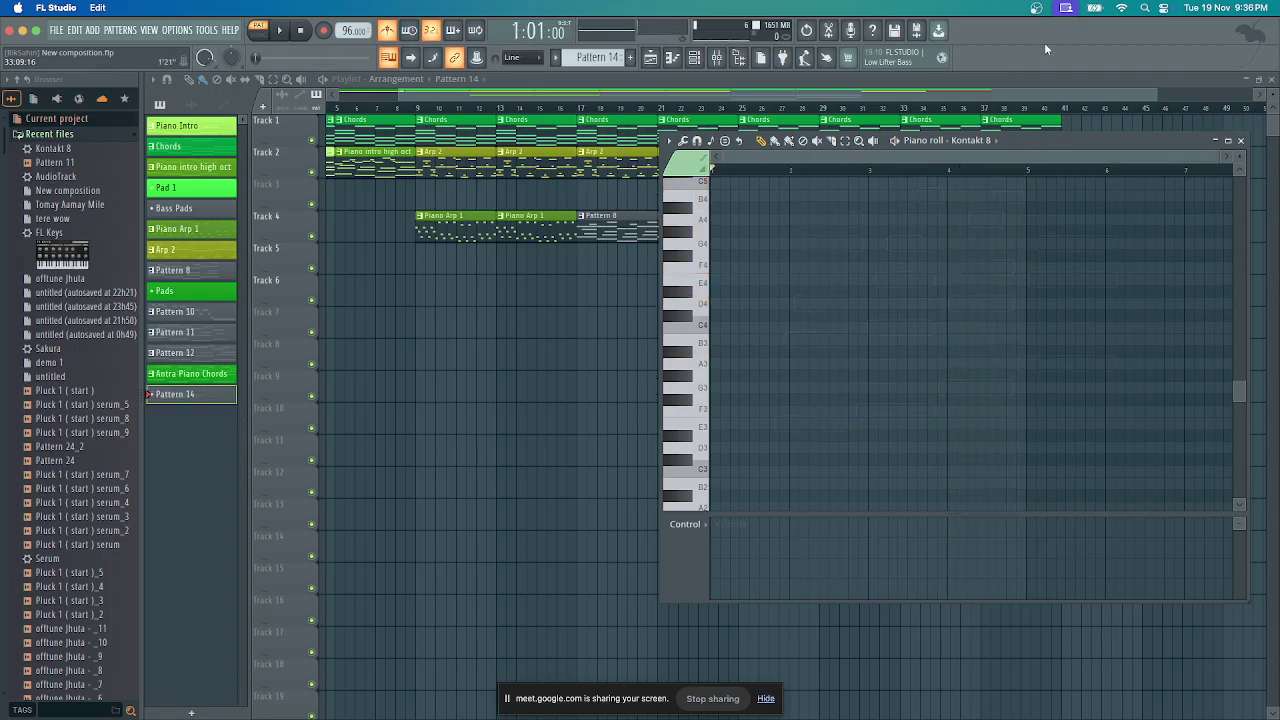
Enlarge the piano roll, record the broken chords on E3, F3, G3 and A3 from bar 1, and play the take back
{"action": "left_click", "coordinate": [1229, 142]}
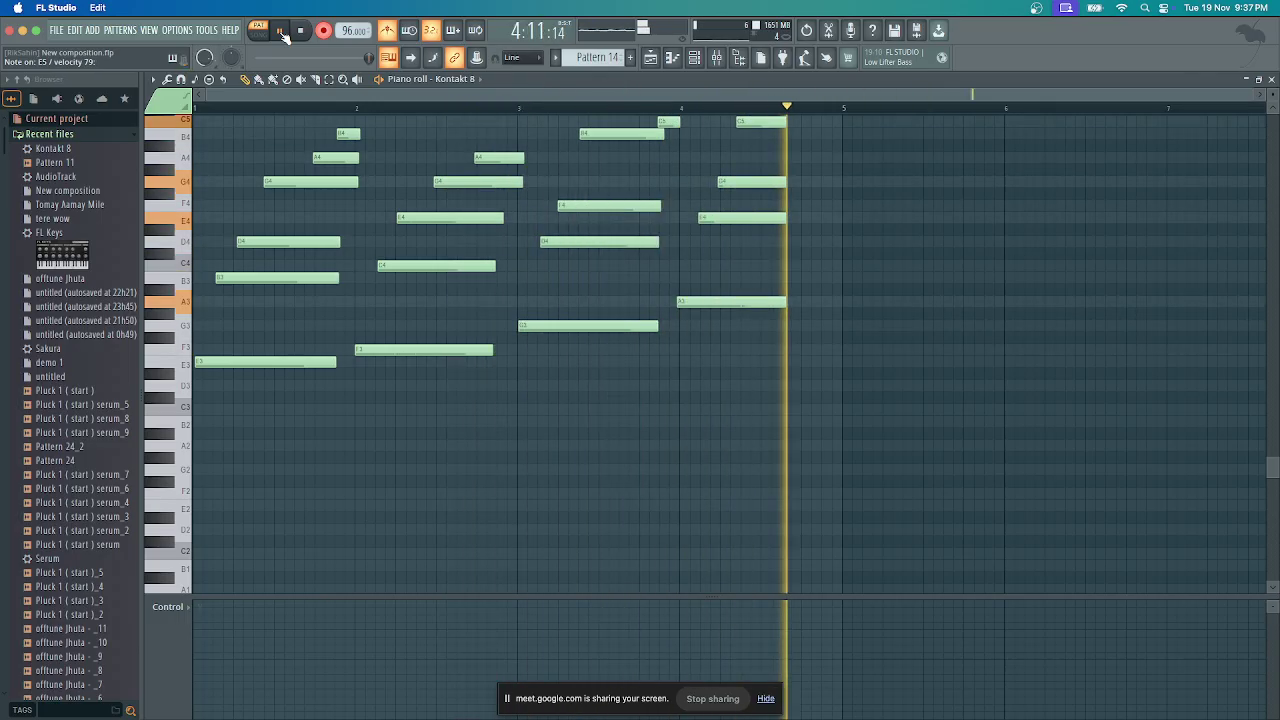
{"action": "left_click", "coordinate": [283, 33]}
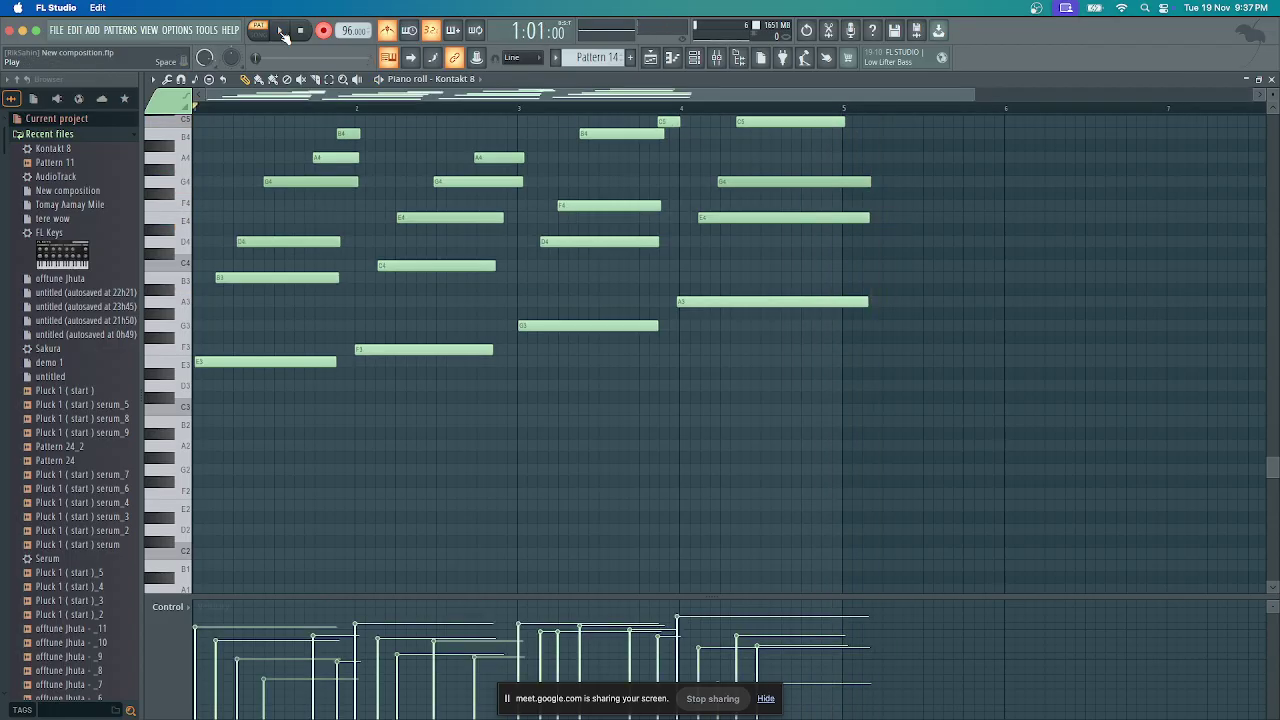
{"action": "left_click", "coordinate": [279, 30]}
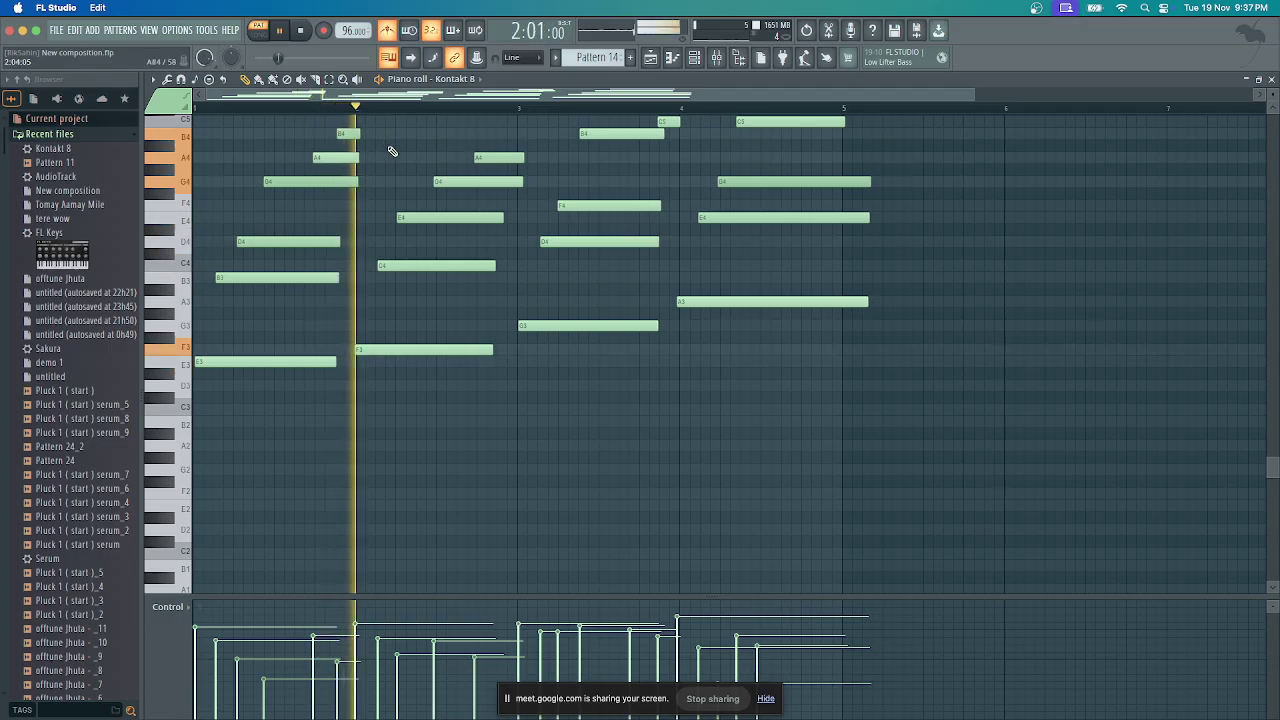
Stop playback and shorten the overhanging A3, E4 and G4 notes of Pattern 14's last chord to end before bar 5
{"action": "scroll", "coordinate": [410, 140], "scroll_direction": "up", "scroll_amount": 3}
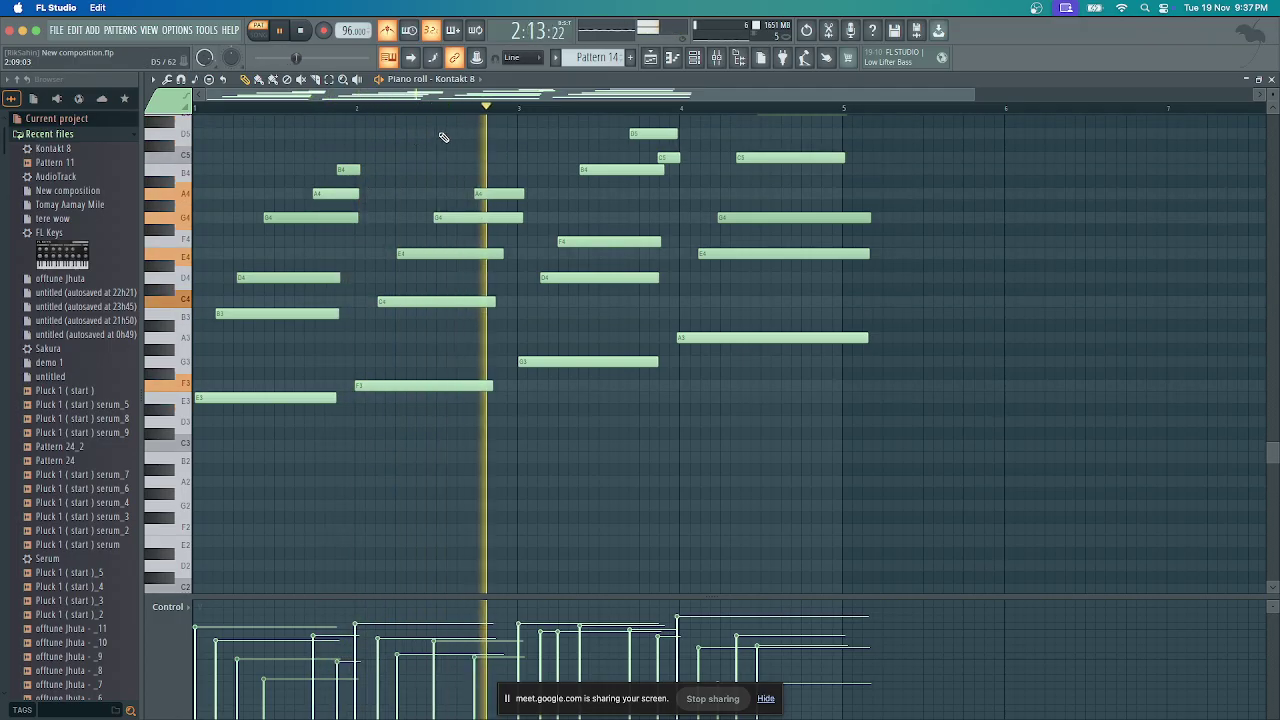
{"action": "scroll", "coordinate": [560, 150], "scroll_direction": "up", "scroll_amount": 6}
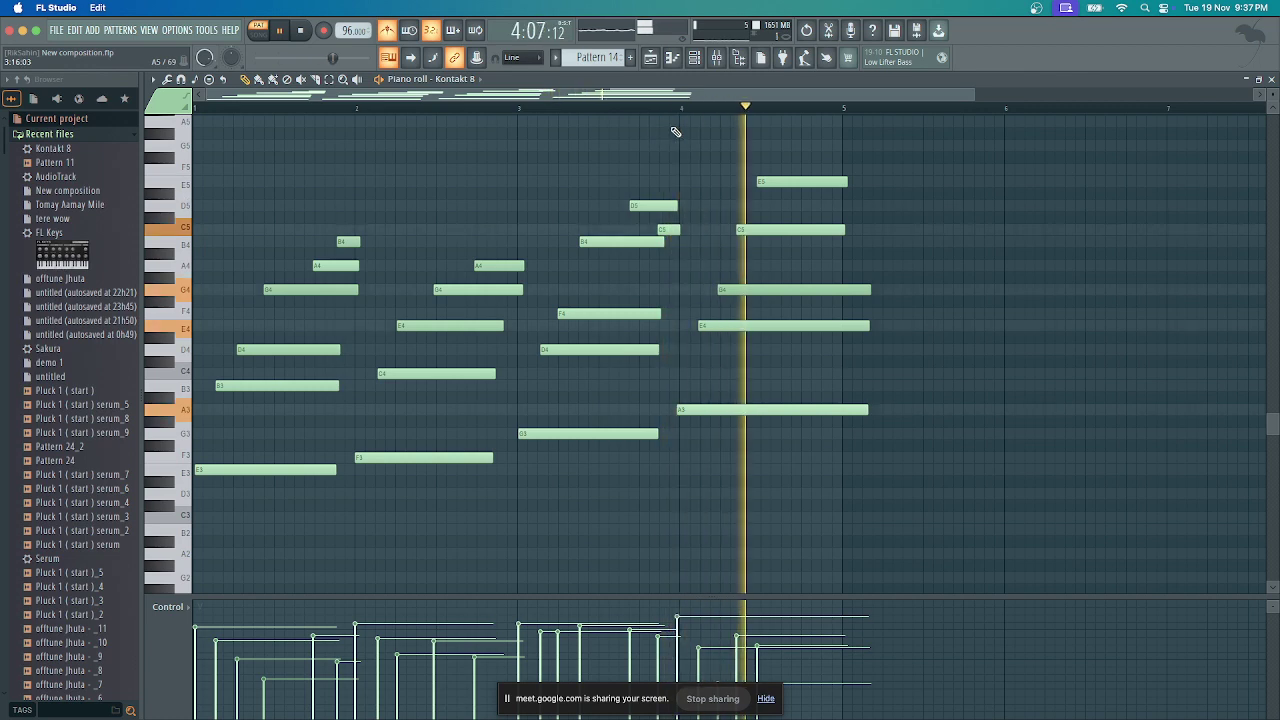
{"action": "key", "text": "space"}
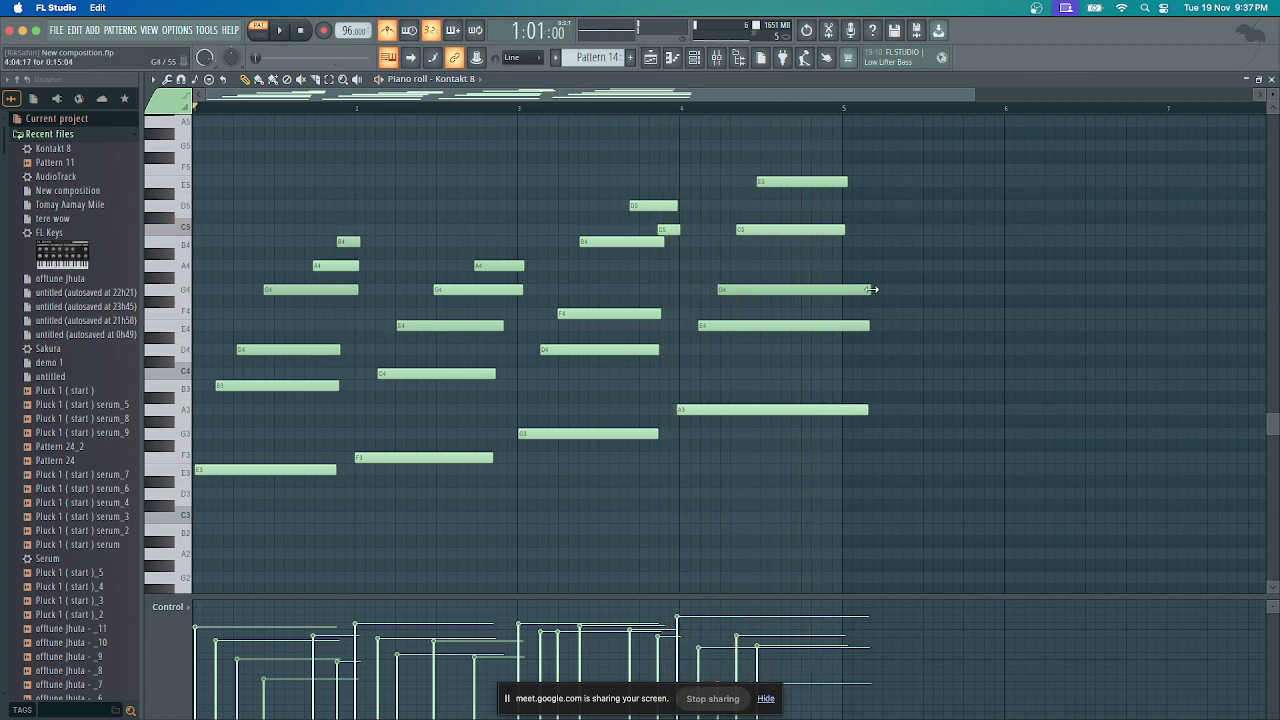
{"action": "left_click_drag", "start_coordinate": [871, 289], "coordinate": [821, 290]}
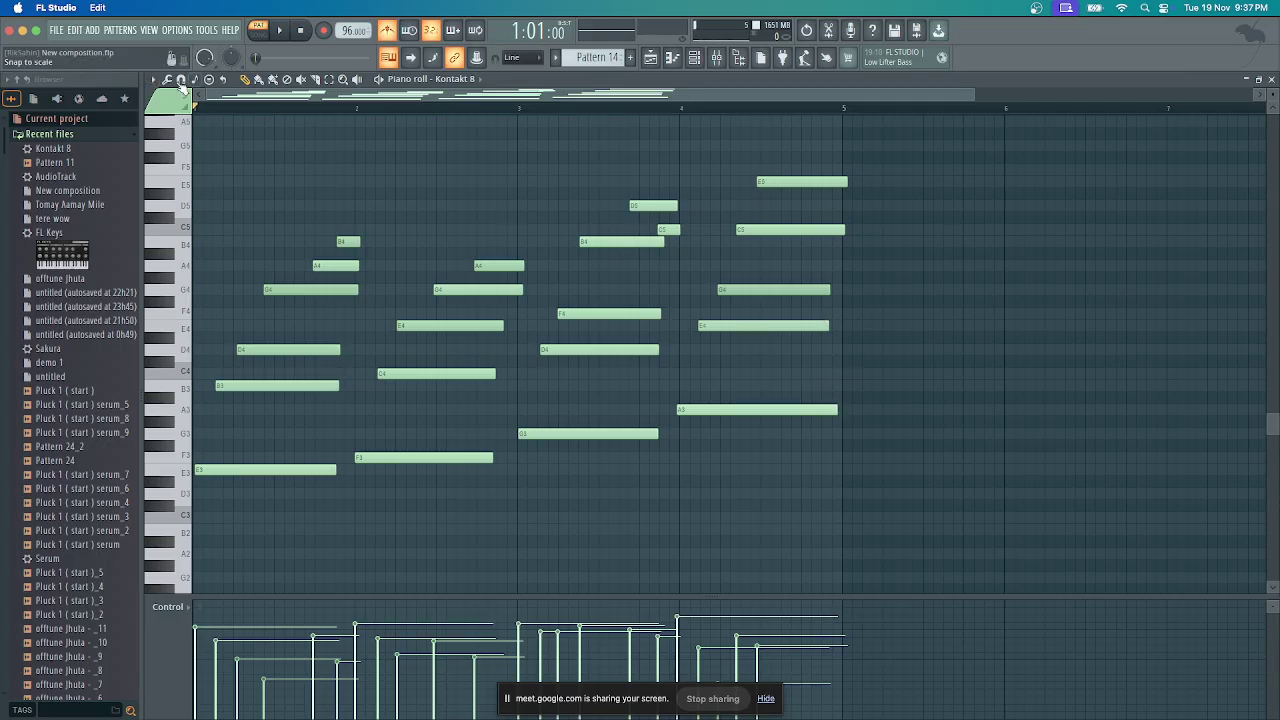
Quantize the Pattern 14 notes with the Default template and play the pattern back to check the timing
{"action": "left_click", "coordinate": [182, 86]}
{"action": "left_click", "coordinate": [230, 186]}
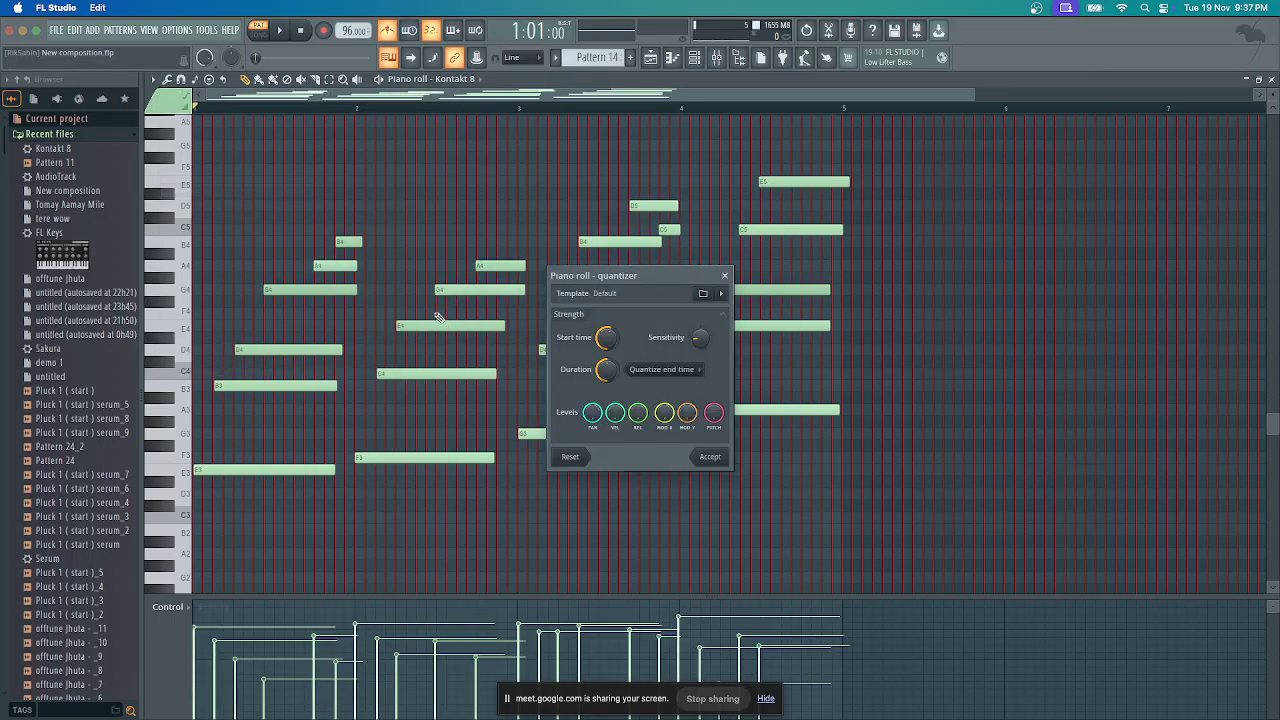
{"action": "left_click", "coordinate": [716, 457]}
{"action": "key", "text": "space"}
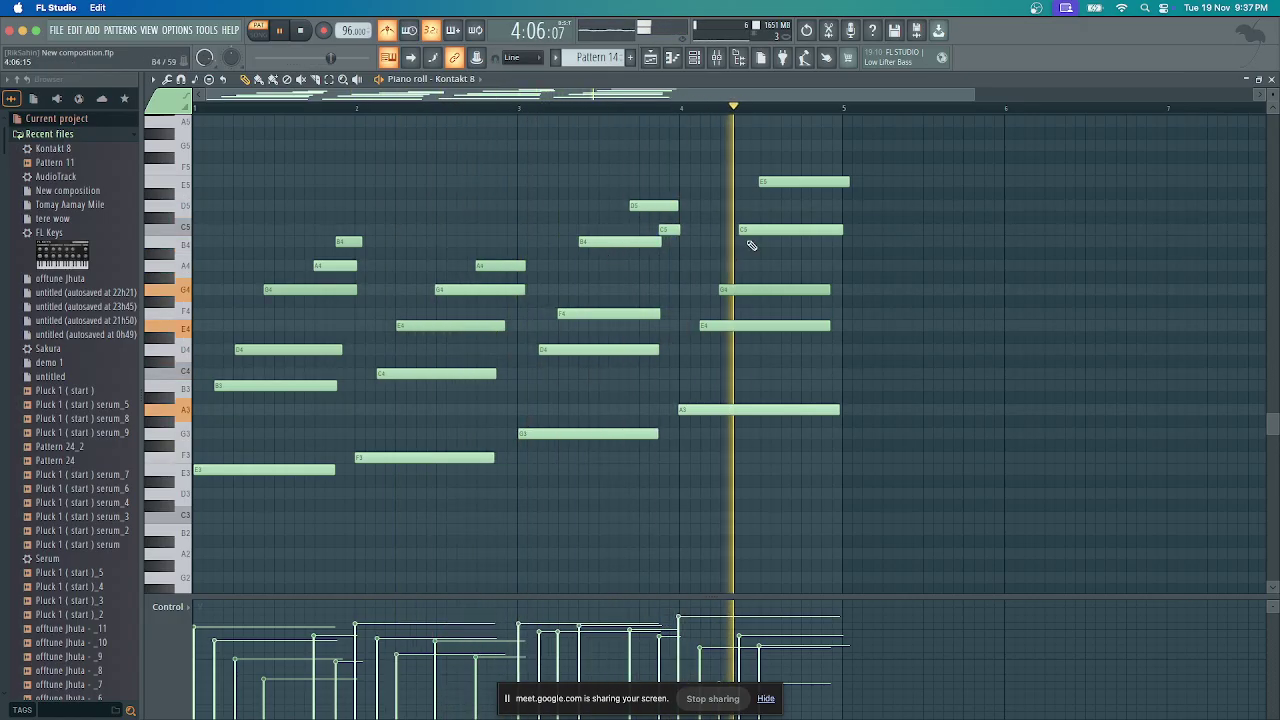
{"action": "key", "text": "space"}
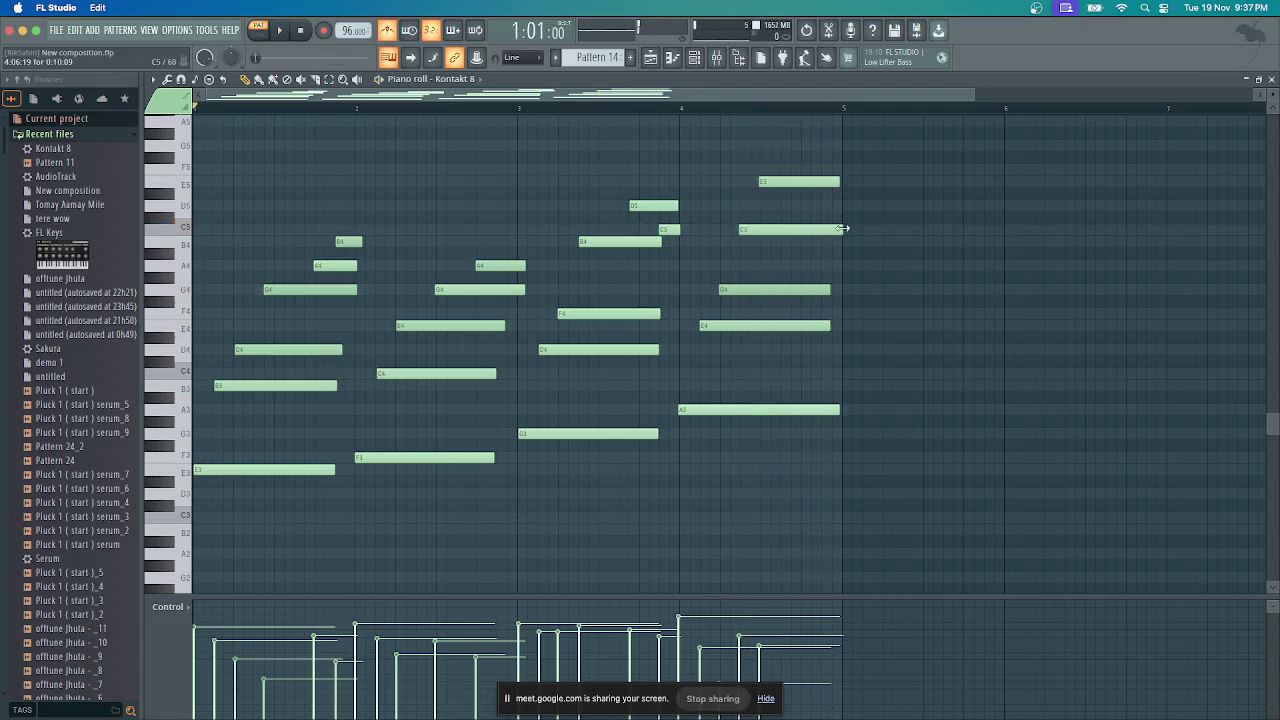
Return to the playlist and delete the Chords clips on Track 1 and Arp 2 clips on Track 2 from bar 33 onward
{"action": "left_click", "coordinate": [670, 58]}
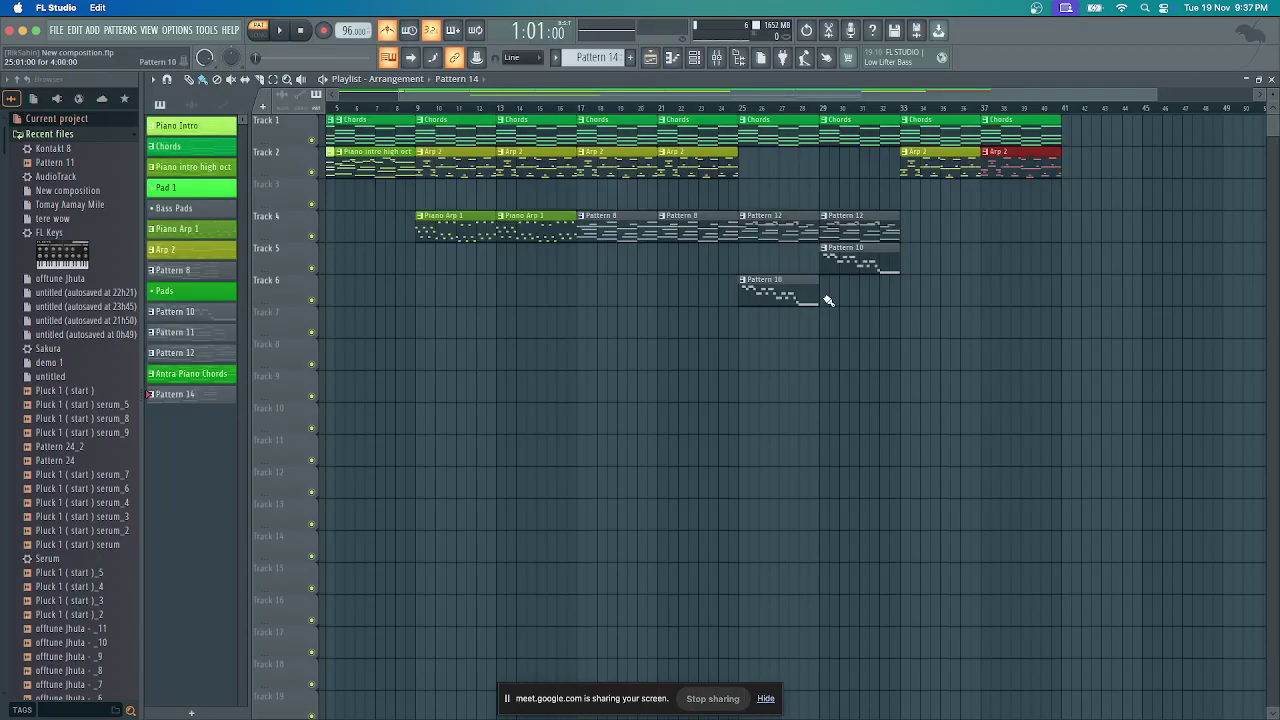
{"action": "scroll", "coordinate": [733, 94], "scroll_direction": "right", "scroll_amount": 5}
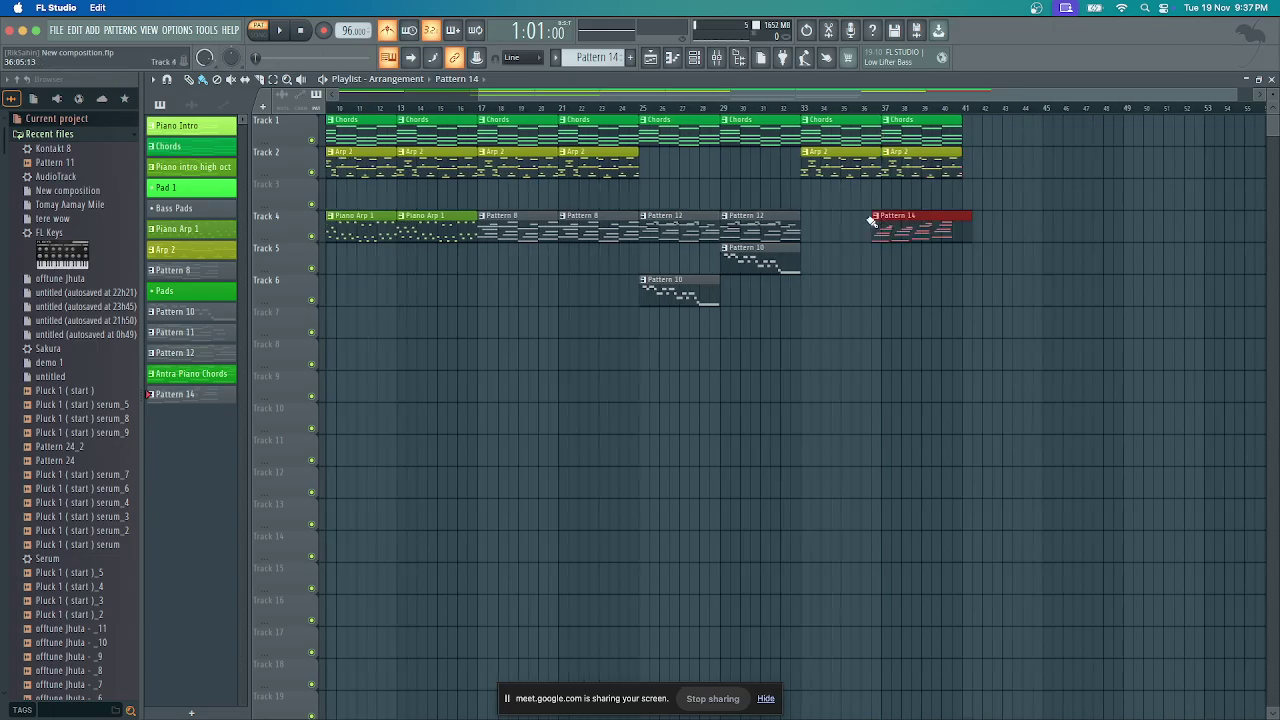
{"action": "right_click", "coordinate": [840, 128]}
{"action": "right_click", "coordinate": [920, 128]}
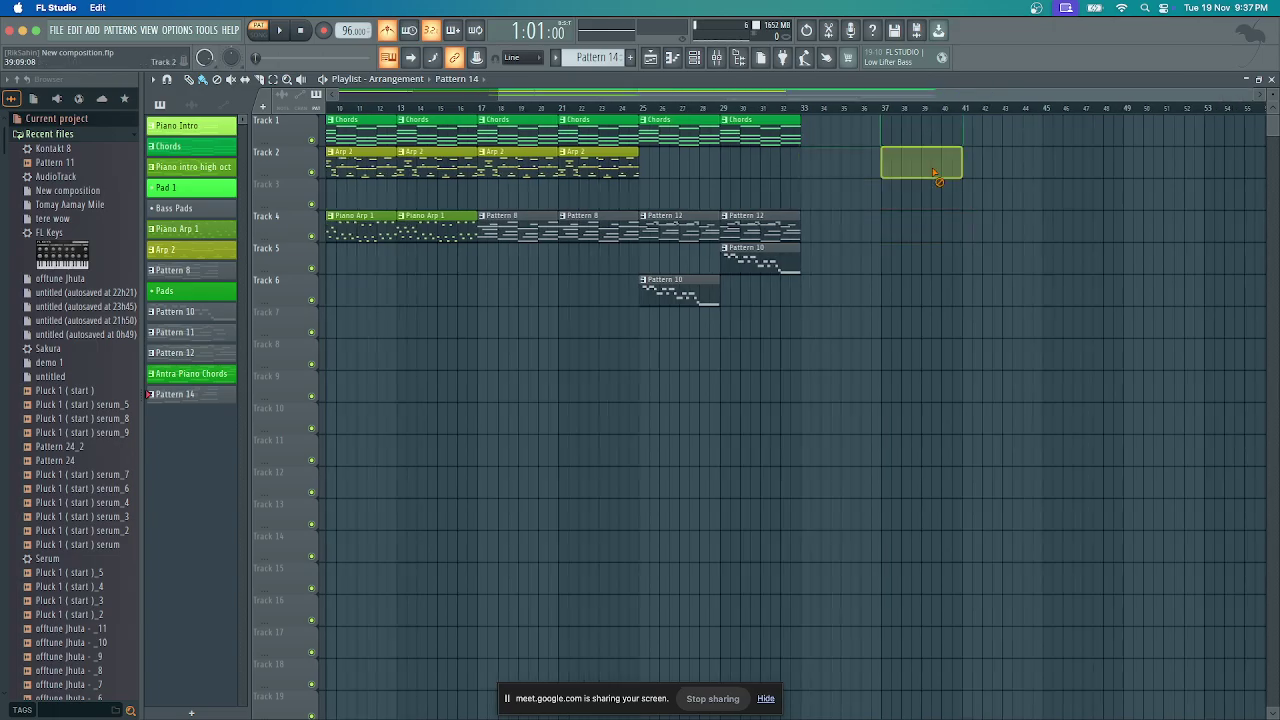
{"action": "right_click", "coordinate": [920, 165]}
Place an Antra Piano Chords clip on Track 3 at bar 33, removing the misplaced one on Track 8
{"action": "left_click_drag", "start_coordinate": [192, 383], "coordinate": [335, 352]}
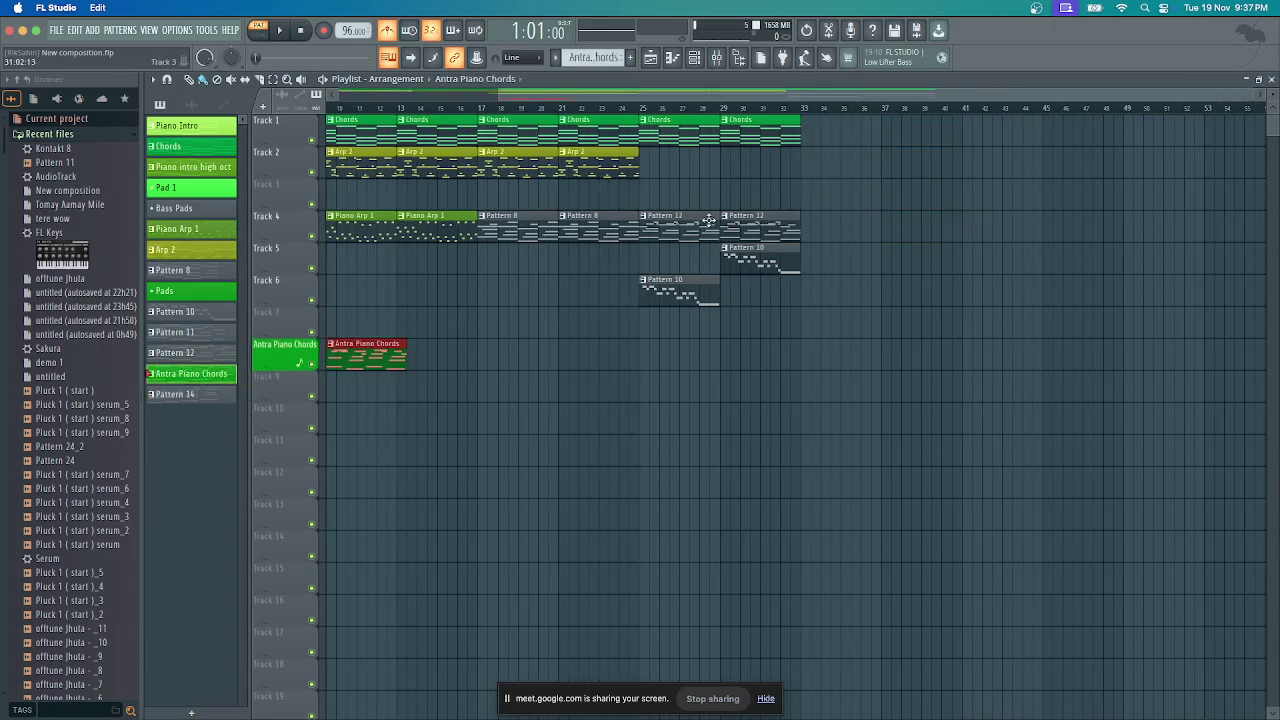
{"action": "right_click", "coordinate": [365, 356]}
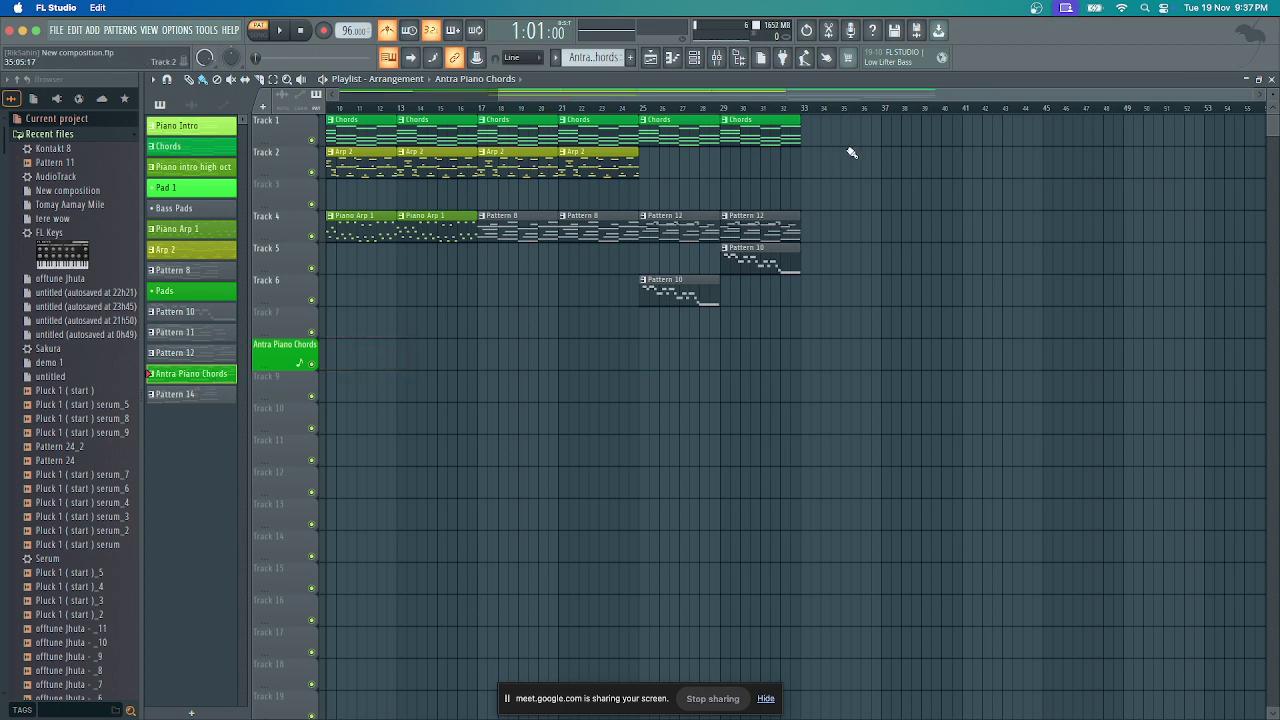
{"action": "mouse_move", "coordinate": [880, 194]}
{"action": "left_mouse_down"}
{"action": "mouse_move", "coordinate": [845, 192]}
{"action": "mouse_move", "coordinate": [857, 192]}
{"action": "left_mouse_up"}
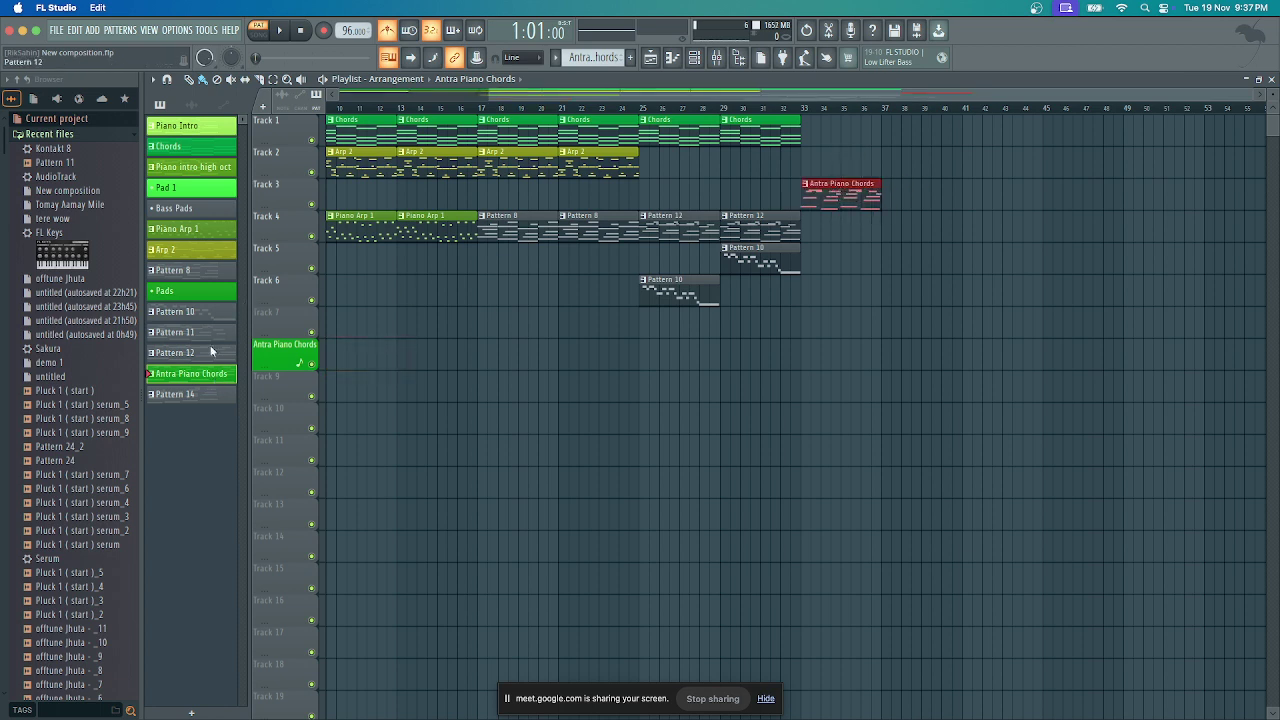
Rename the Antra Piano Chords pattern to "Antra Piano arp"
{"action": "right_click", "coordinate": [208, 377]}
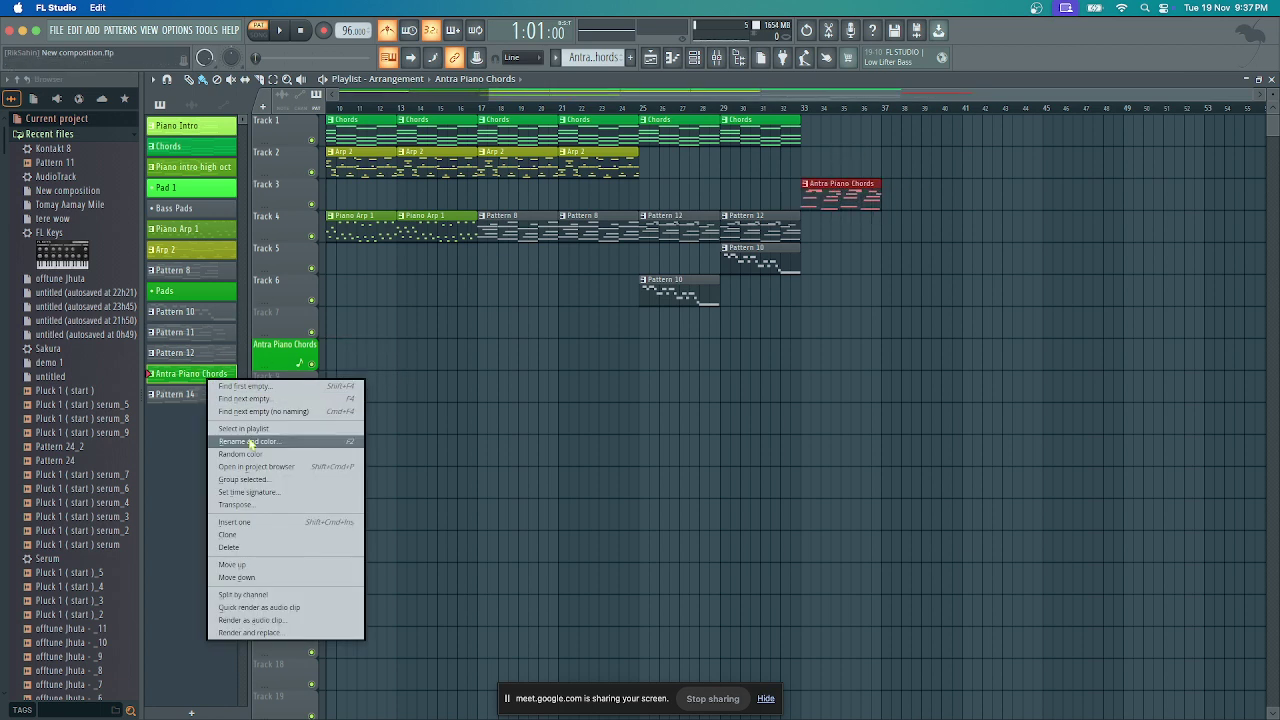
{"action": "left_click", "coordinate": [246, 441]}
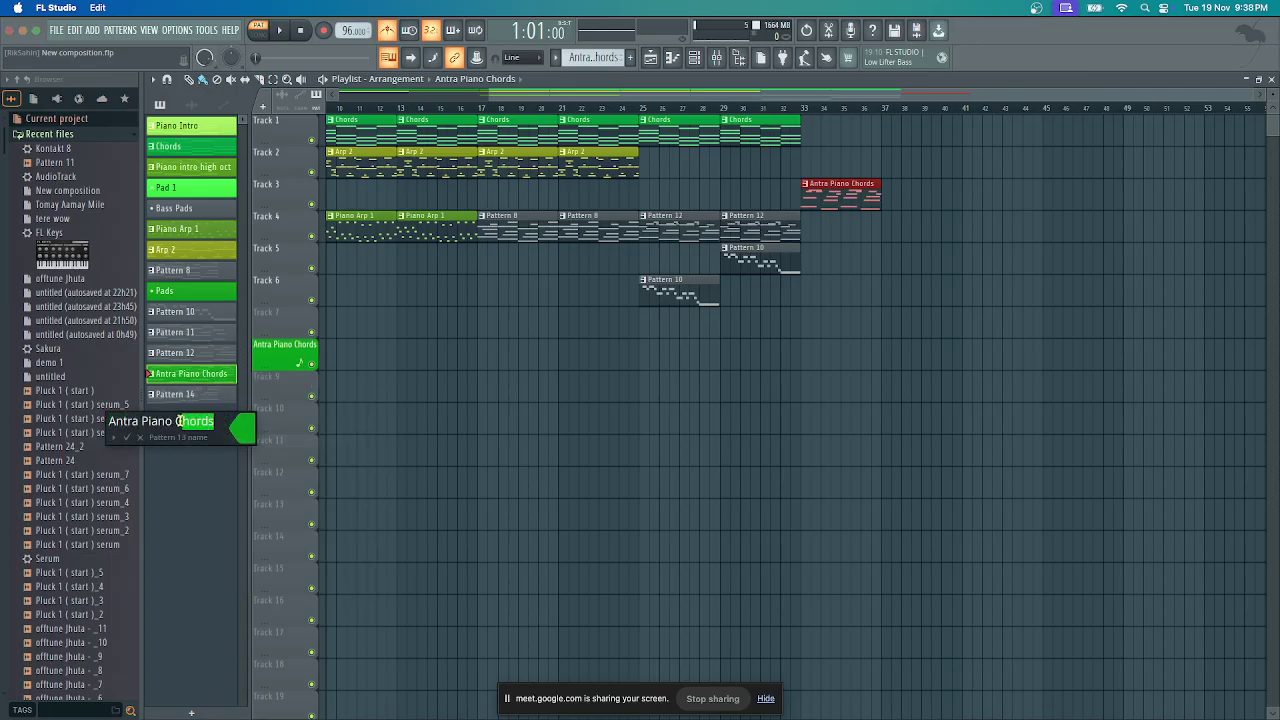
{"action": "type", "text": "e"}
{"action": "type", "text": "rp"}
{"action": "key", "text": "Return"}
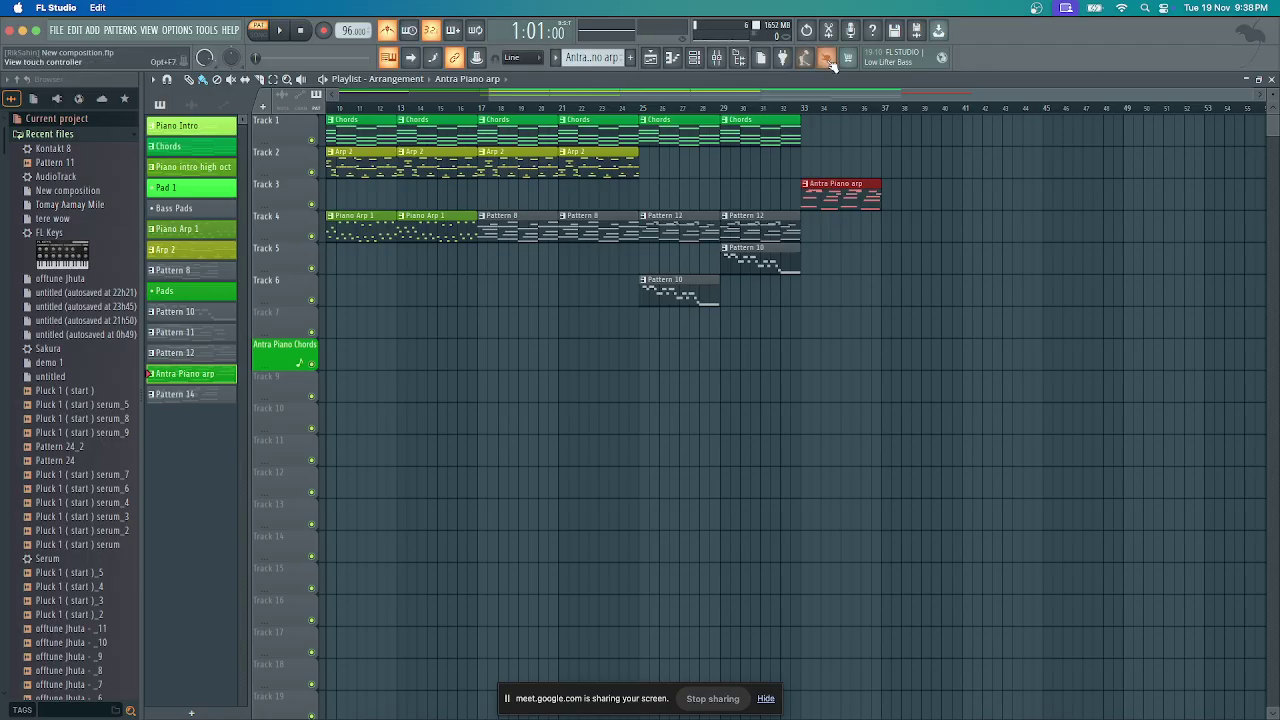
Place a Pattern 14 clip on Track 4 at bar 37 while playing the song from just before bar 33
{"action": "left_click", "coordinate": [788, 108]}
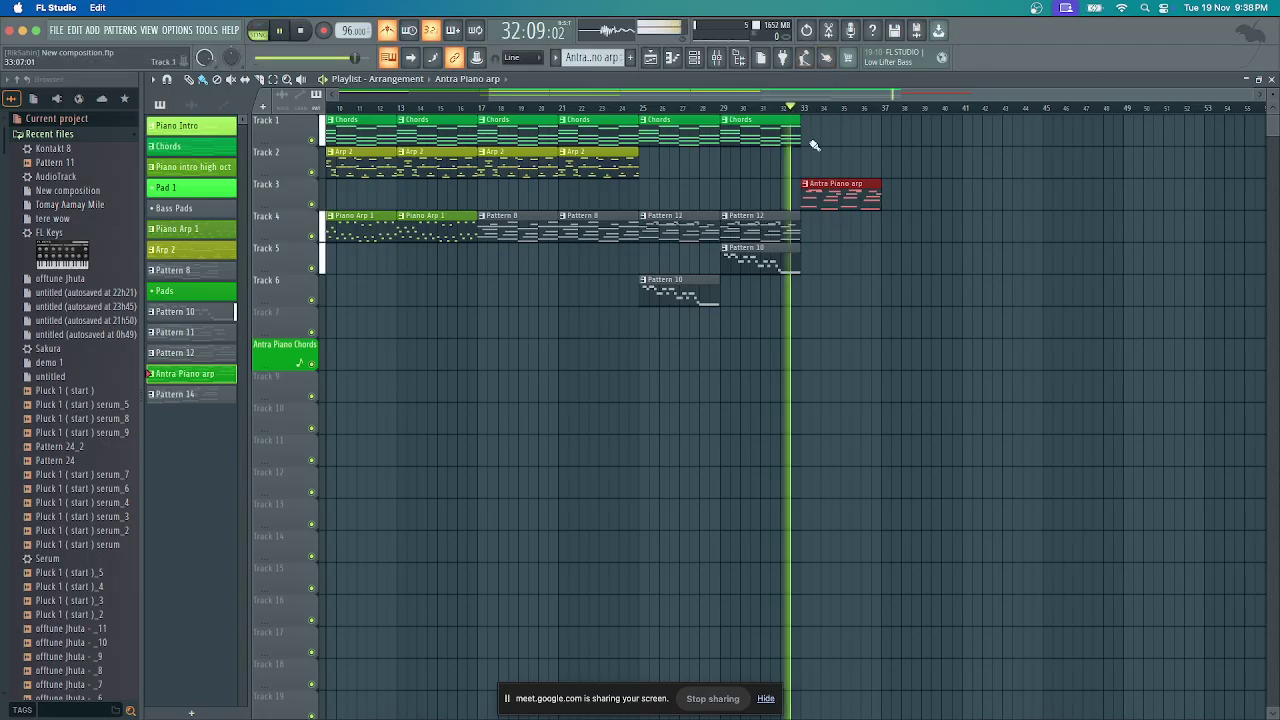
{"action": "left_click", "coordinate": [175, 394]}
{"action": "left_click", "coordinate": [890, 235]}
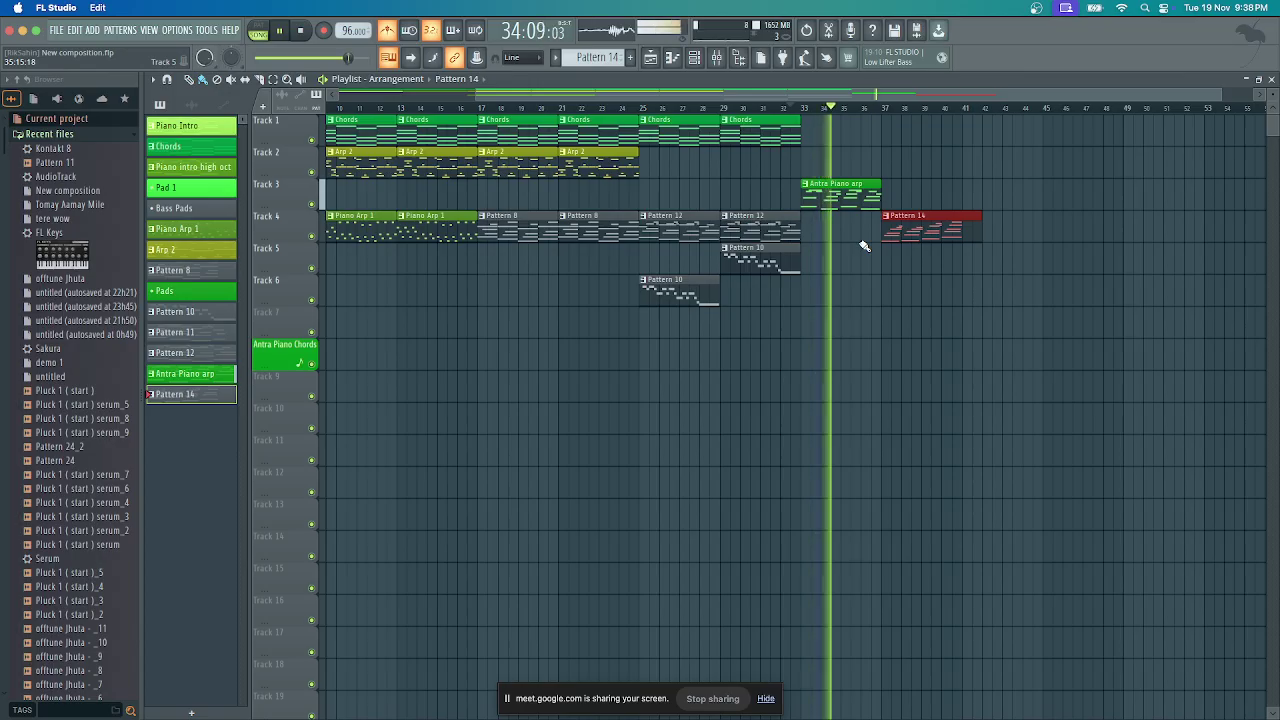
{"action": "key", "text": "XF86AudioRaiseVolume"}
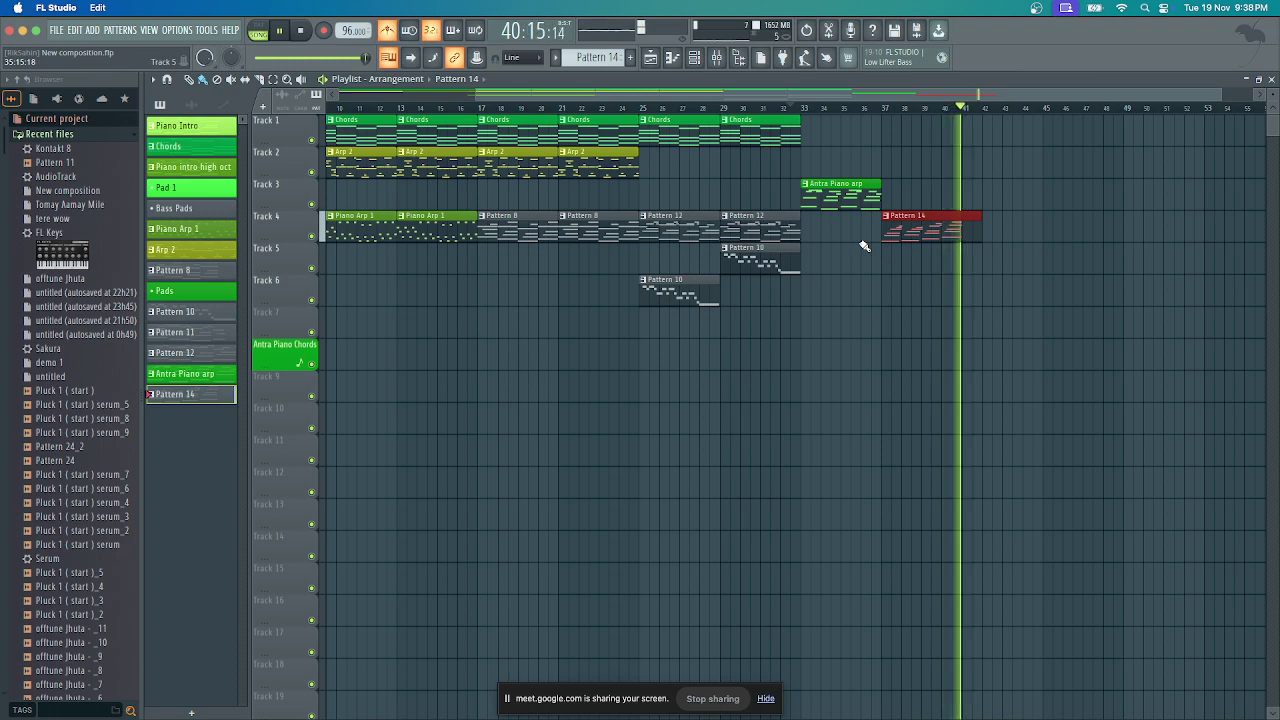
{"action": "key", "text": "space"}
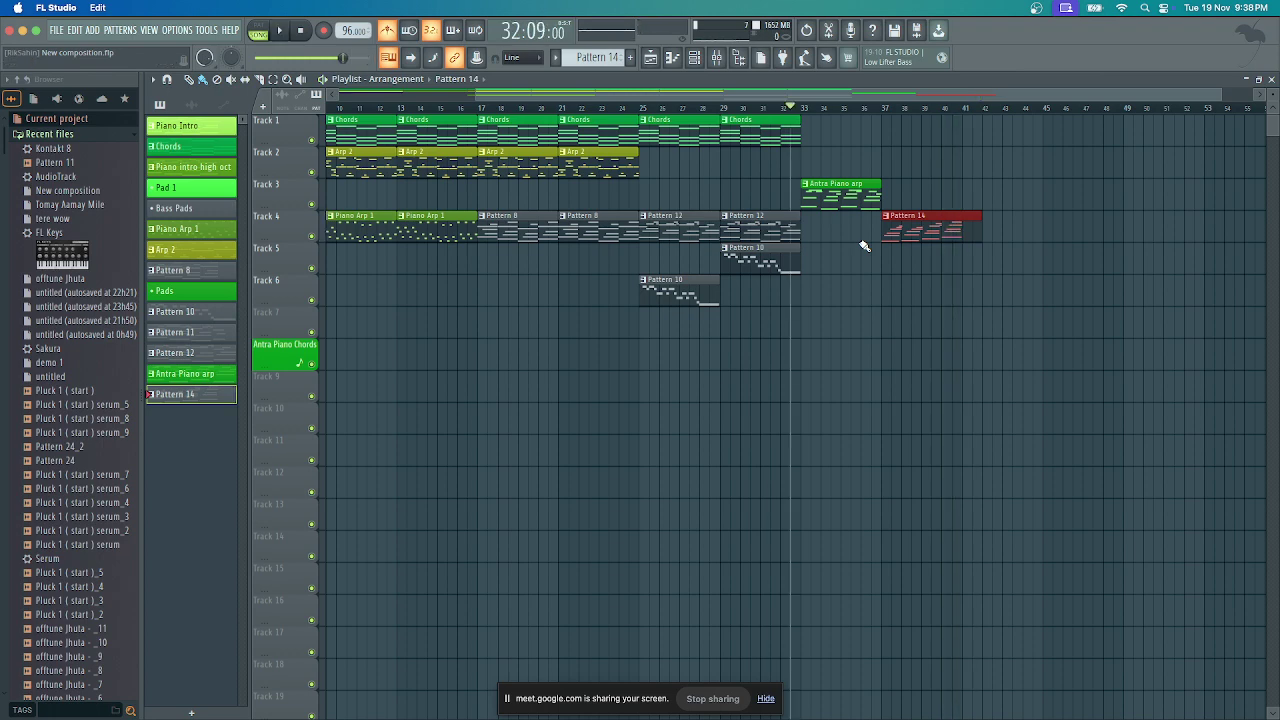
Duplicate the Chords, Pattern 12 and Pattern 10 clips of bars 25 to 32 and move the copies past bar 41
{"action": "left_click_drag", "start_coordinate": [817, 347], "coordinate": [669, 145]}
{"action": "key", "text": "ctrl+b"}
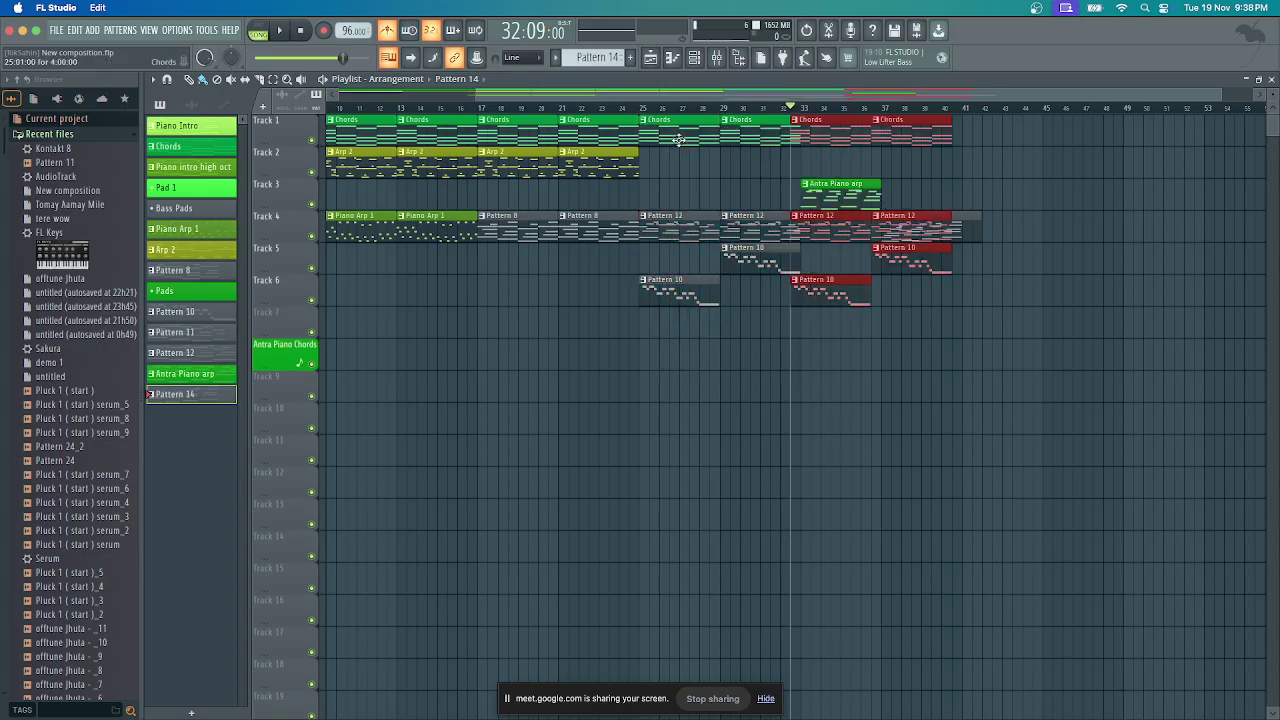
{"action": "left_click_drag", "start_coordinate": [845, 128], "coordinate": [1025, 128]}
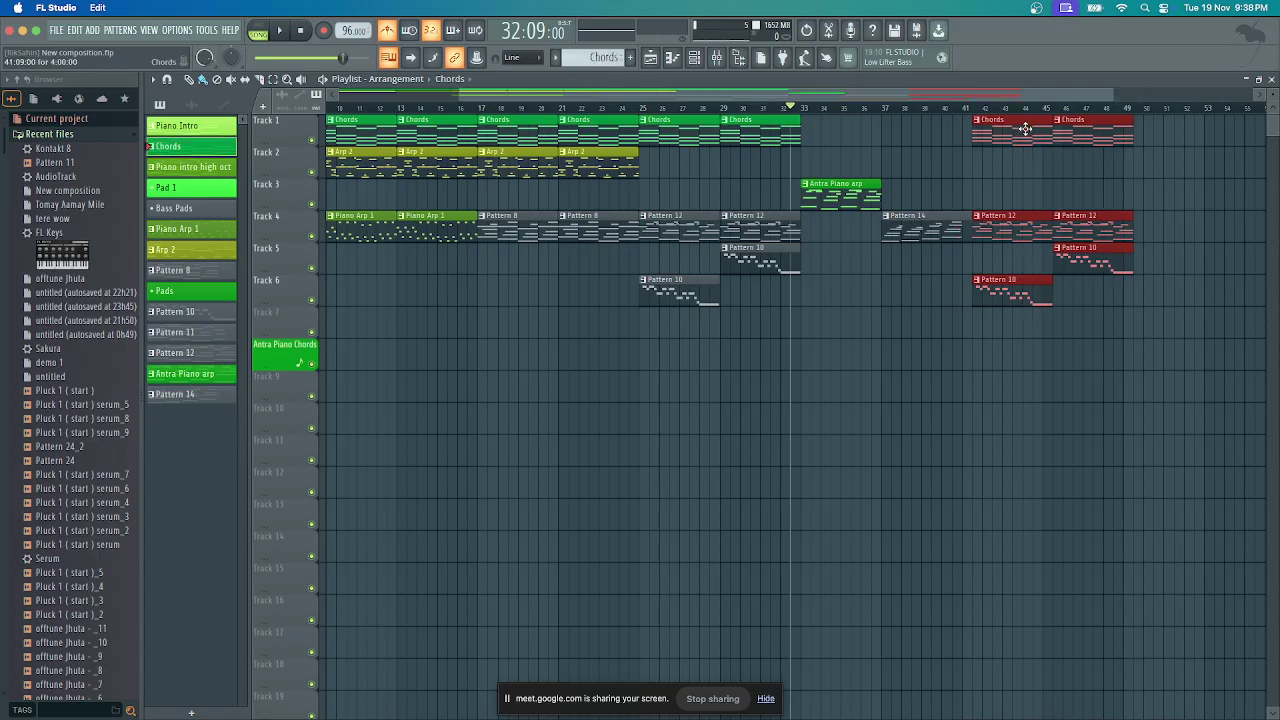
Shift the copied clips to bar 44 and trim the end of the Pattern 14 clip to bar 41
{"action": "double_click", "coordinate": [1021, 125]}
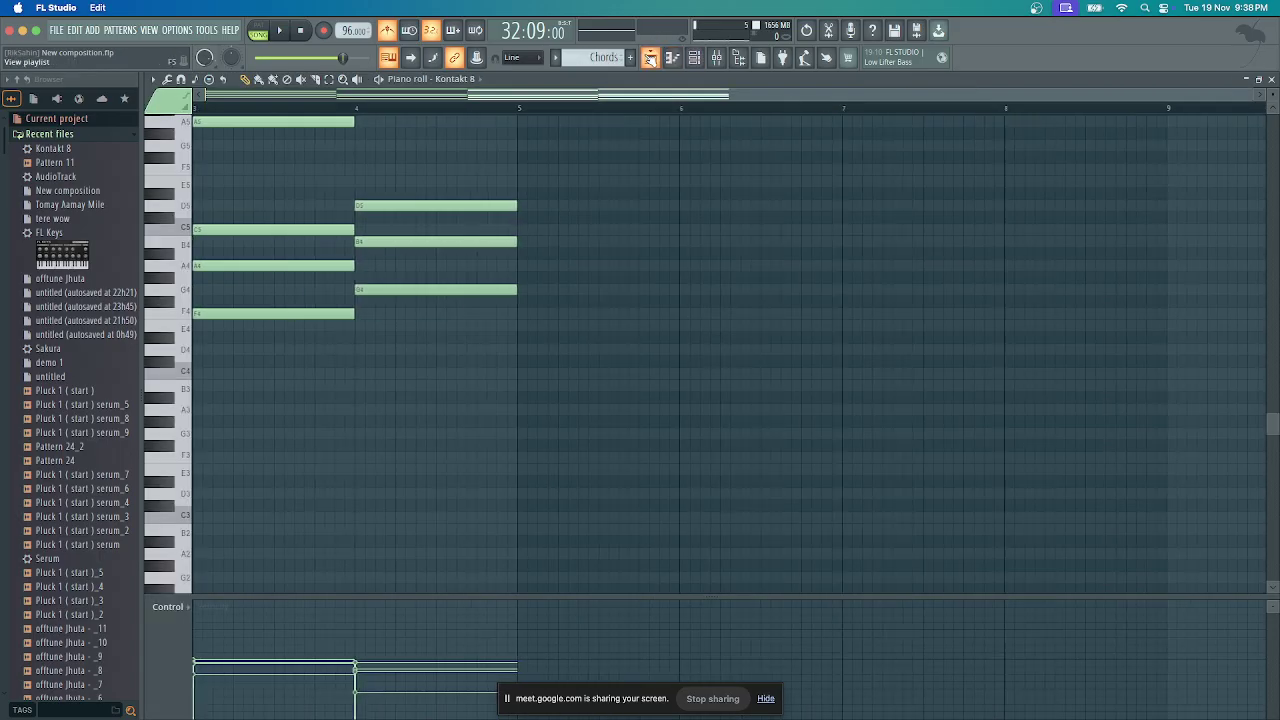
{"action": "left_click", "coordinate": [717, 60]}
{"action": "left_click_drag", "start_coordinate": [1010, 148], "coordinate": [1060, 148]}
{"action": "left_click_drag", "start_coordinate": [962, 220], "coordinate": [976, 218]}
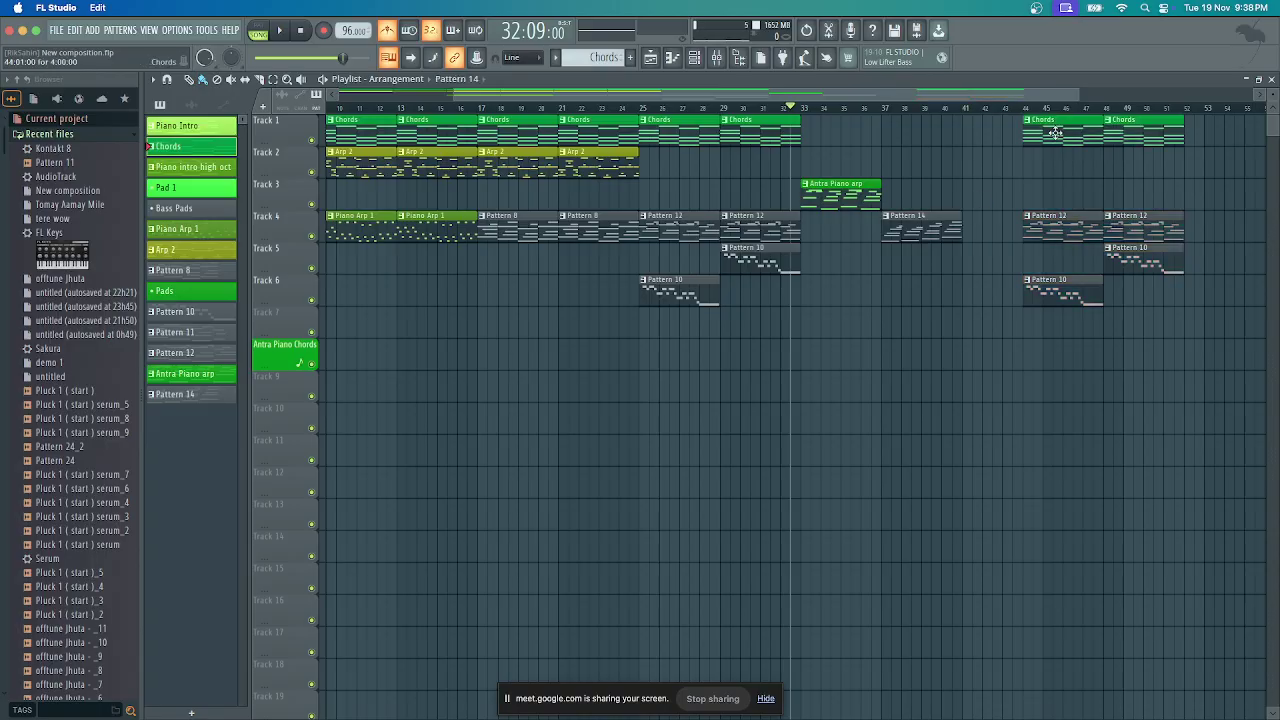
Select the copied Chords, Pattern 12 and Pattern 10 clips and move them to start at bar 41
{"action": "left_click_drag", "start_coordinate": [1231, 134], "coordinate": [1080, 300]}
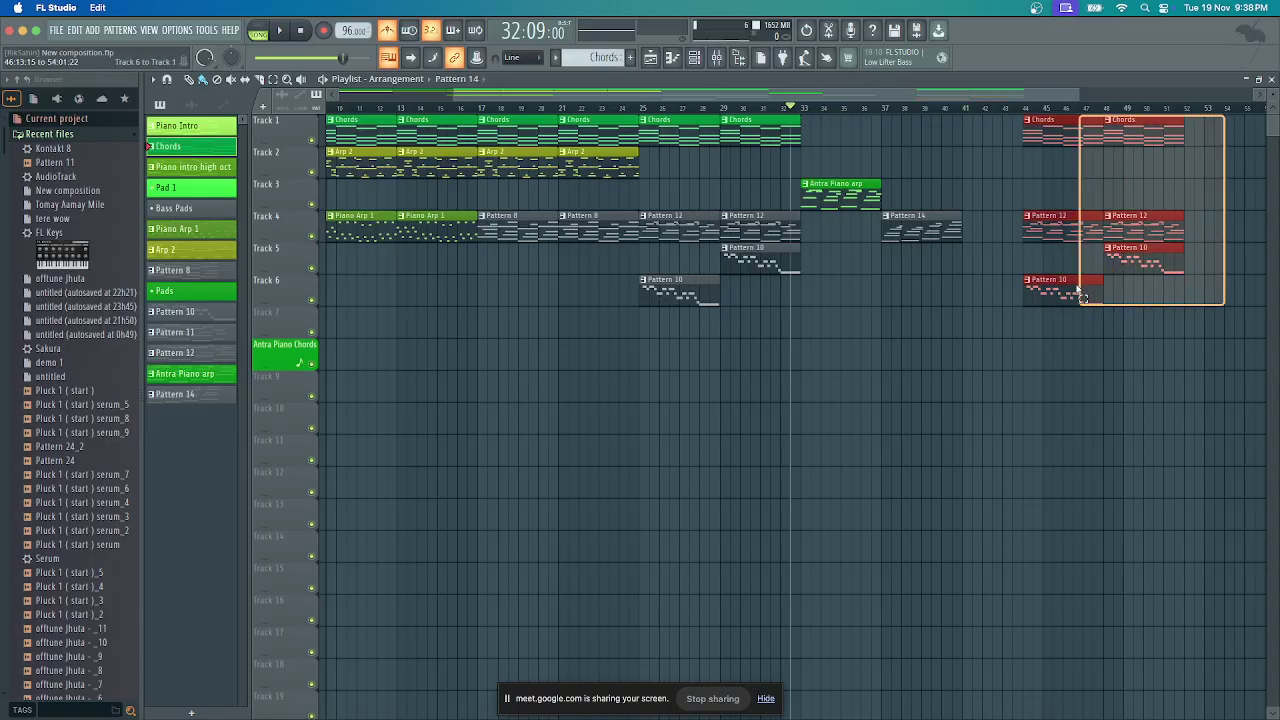
{"action": "left_click_drag", "start_coordinate": [1046, 149], "coordinate": [985, 140]}
Play the arrangement through the new section and move the Antra Piano arp clip down to Track 4 at bar 33
{"action": "key", "text": "space"}
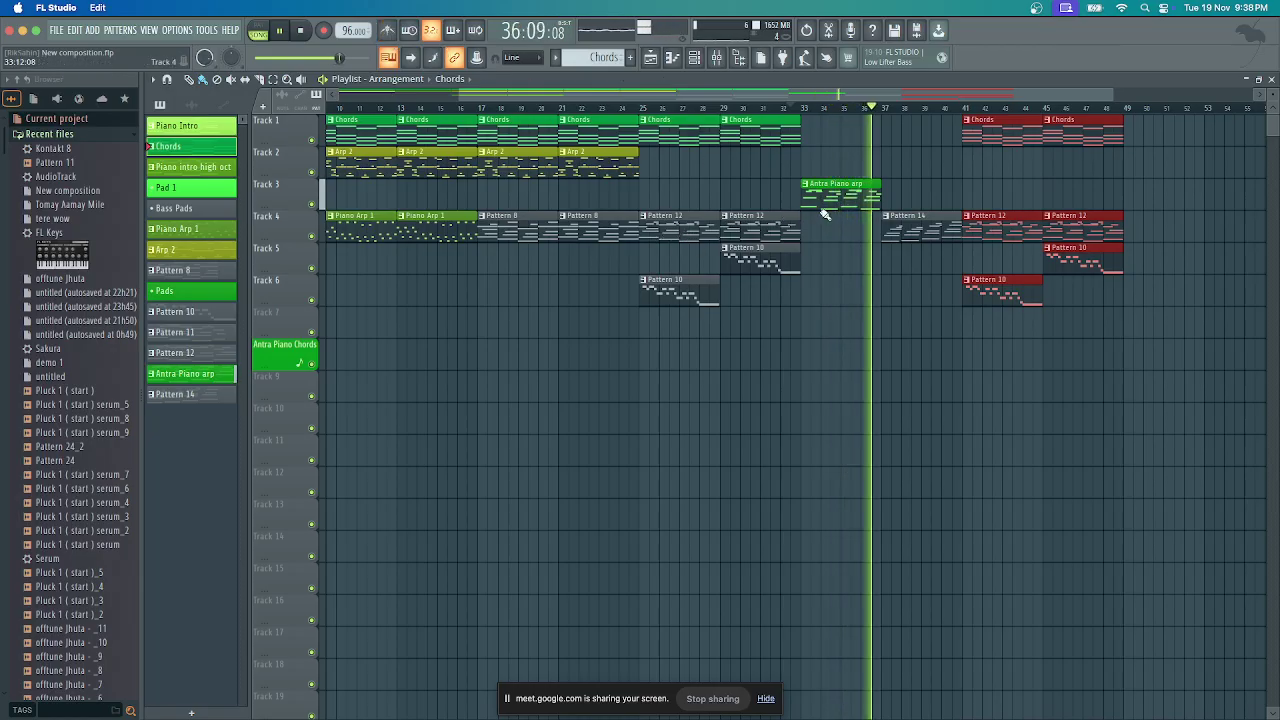
{"action": "left_click_drag", "start_coordinate": [828, 196], "coordinate": [834, 243]}
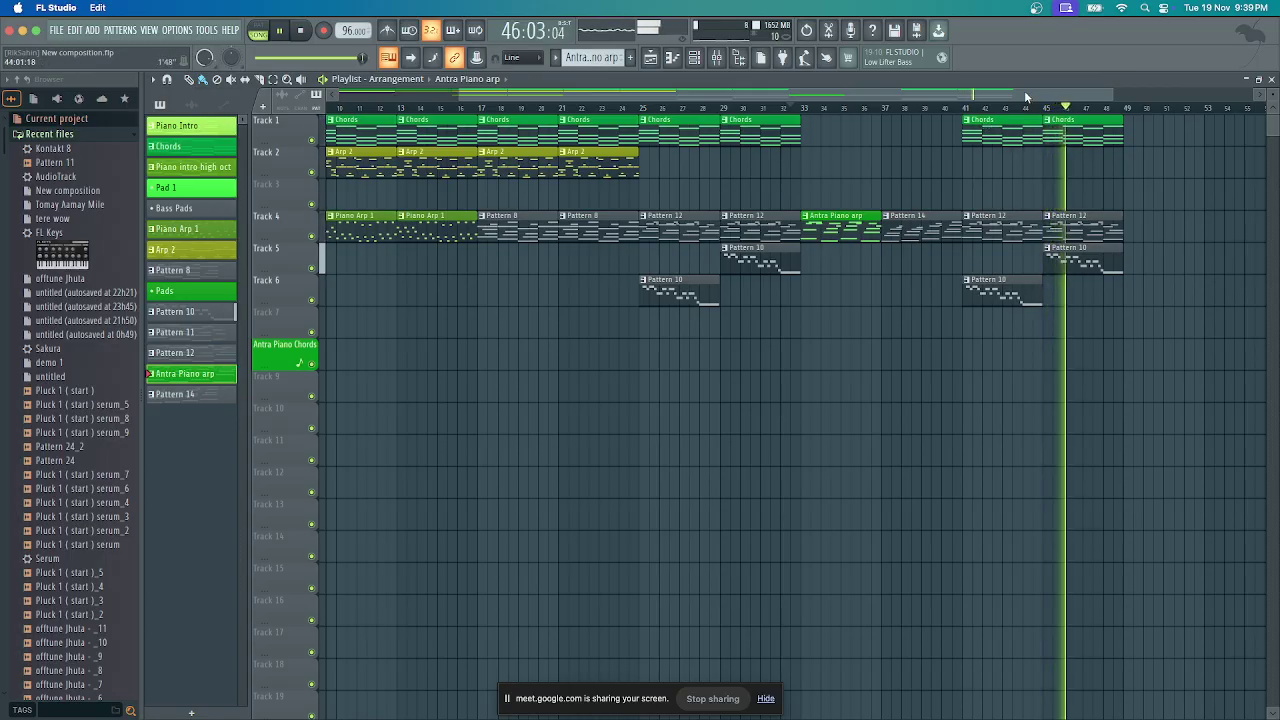
{"action": "key", "text": "space"}
Move the Pattern 10 clip at bar 29 from Track 5 to Track 6
{"action": "left_click_drag", "start_coordinate": [1046, 97], "coordinate": [513, 109]}
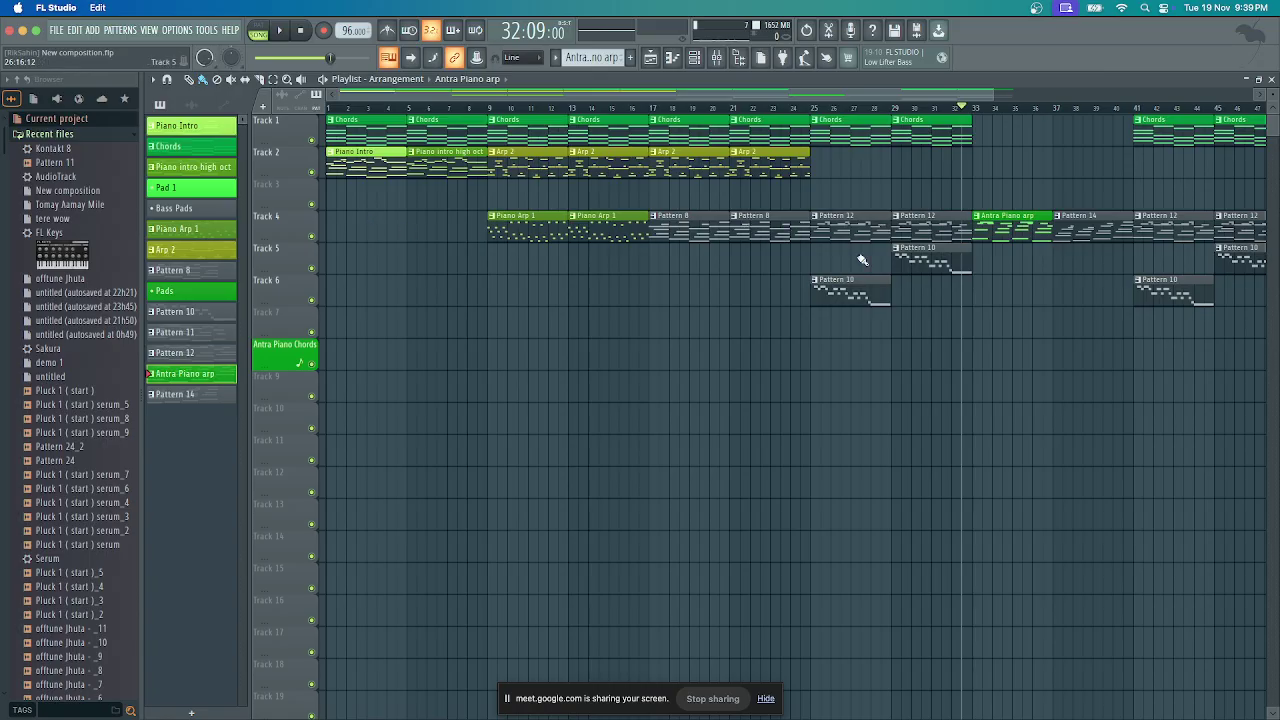
{"action": "left_click_drag", "start_coordinate": [912, 256], "coordinate": [915, 290]}
{"action": "double_click", "coordinate": [915, 290]}
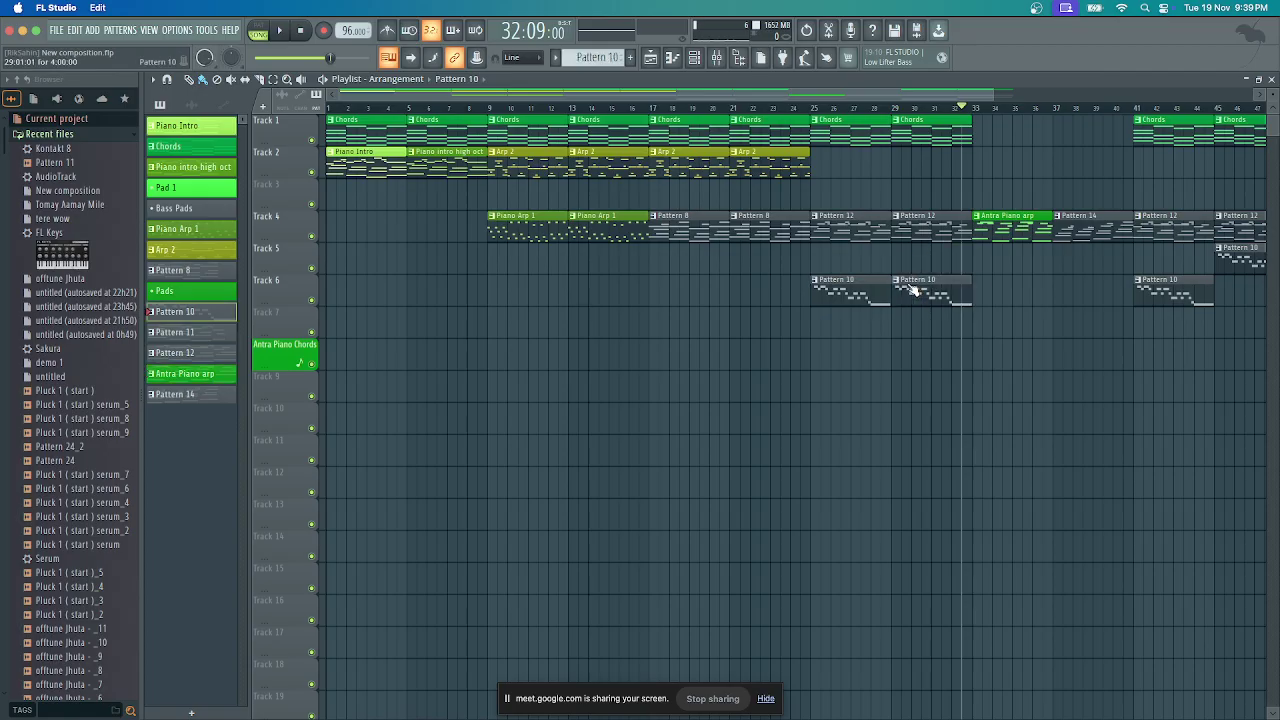
Return the song position to bar 1 and show the whole arrangement in the playlist
{"action": "left_click", "coordinate": [803, 110]}
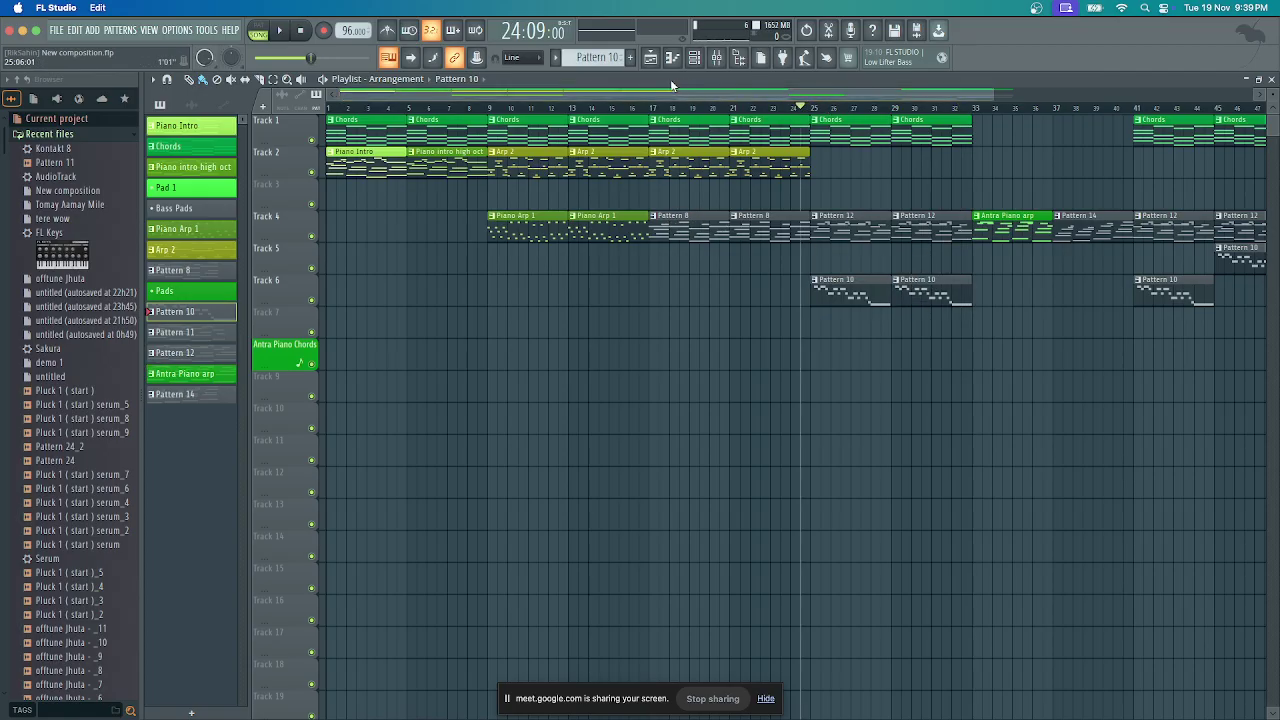
{"action": "scroll", "coordinate": [996, 97], "scroll_direction": "up", "scroll_amount": 5}
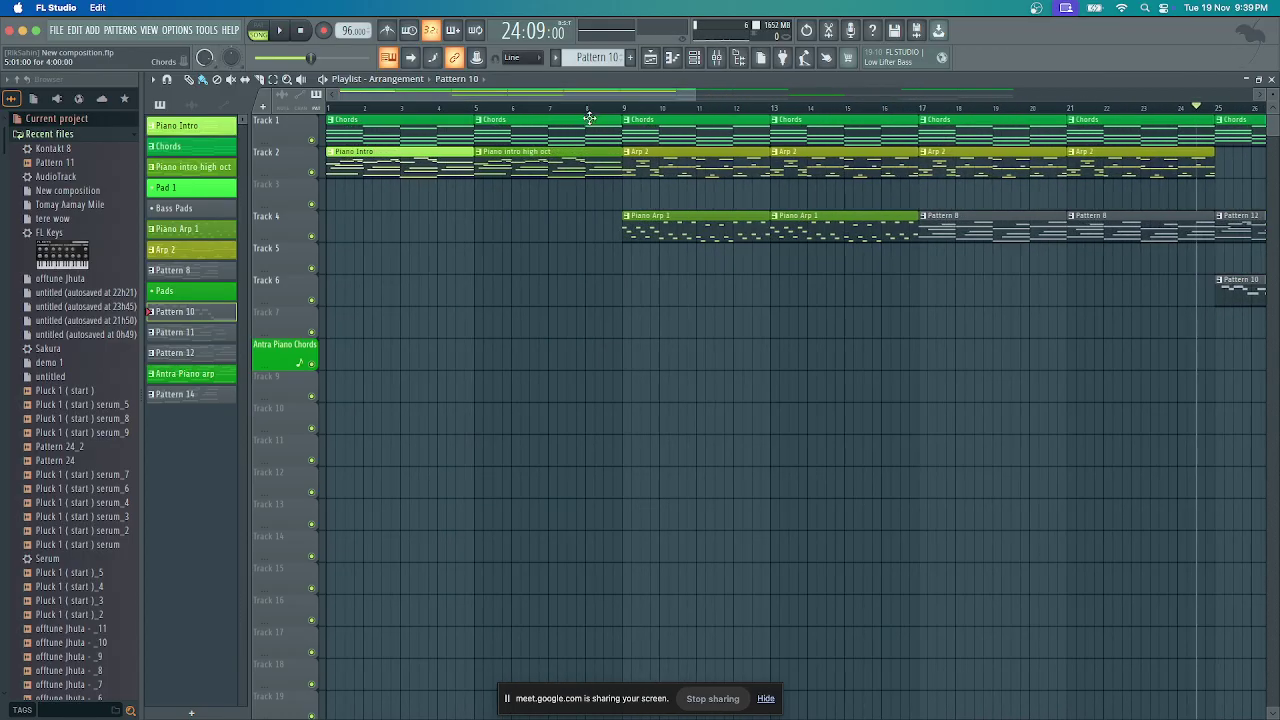
{"action": "left_click_drag", "start_coordinate": [566, 108], "coordinate": [326, 121]}
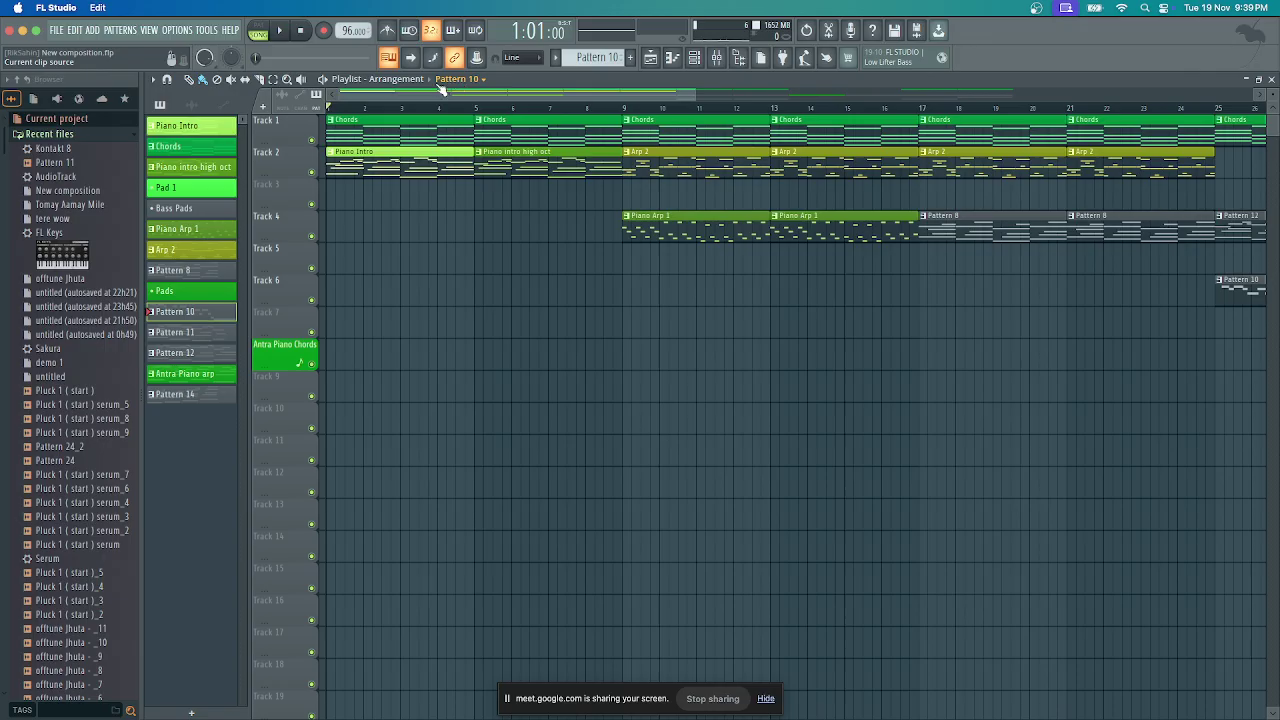
{"action": "left_click_drag", "start_coordinate": [690, 92], "coordinate": [1055, 93]}
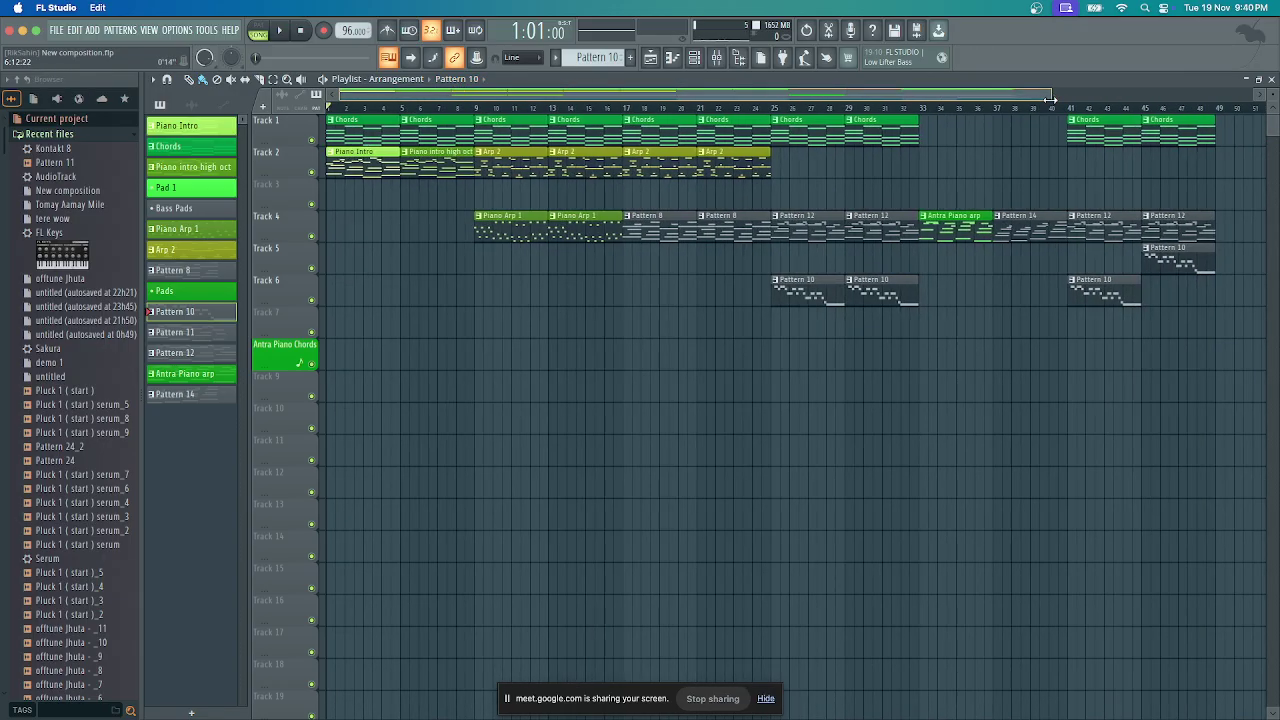
Open the Antra Piano arp clip in the piano roll and play the pattern
{"action": "double_click", "coordinate": [948, 224]}
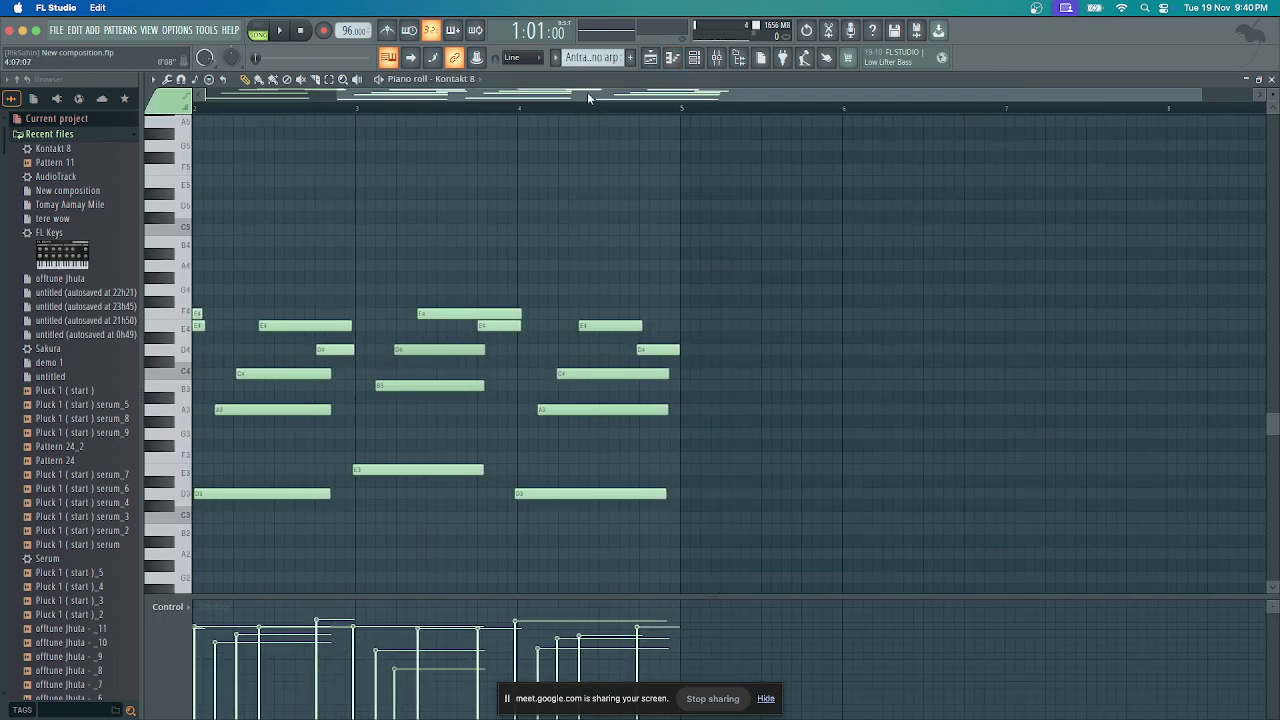
{"action": "key", "text": "space"}
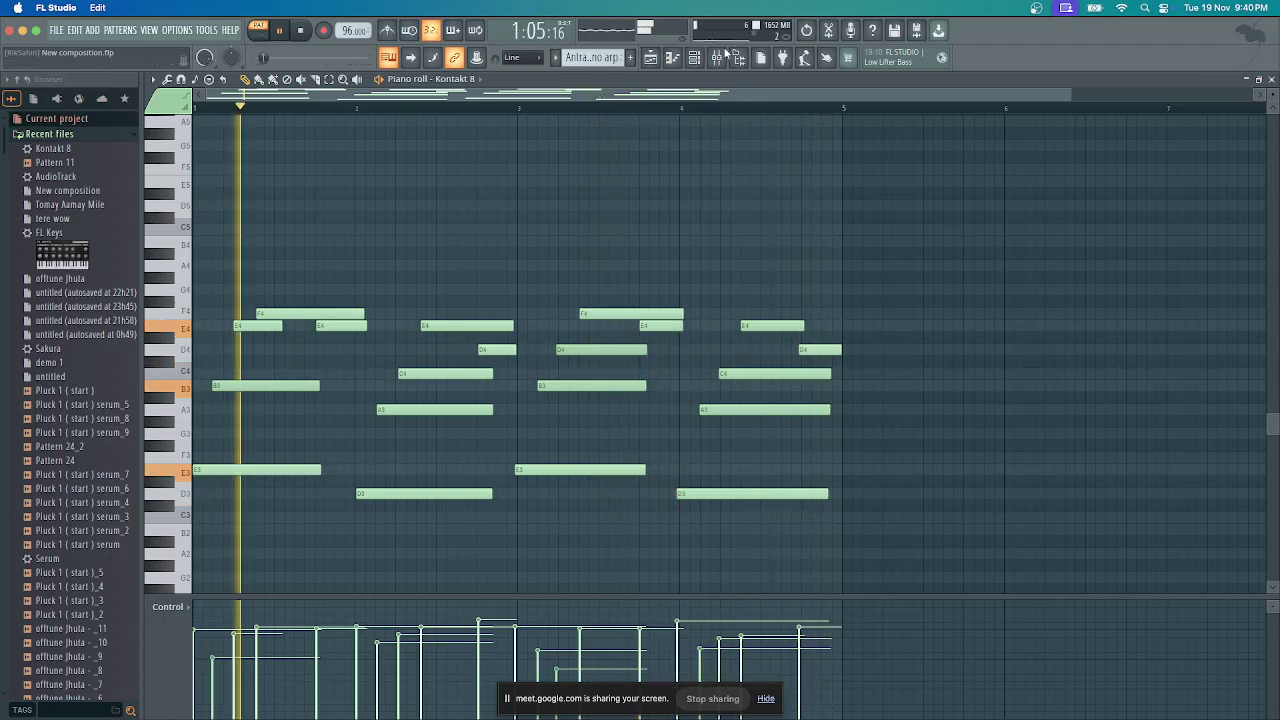
Return to the playlist and play the song from bar 39
{"action": "key", "text": "F5"}
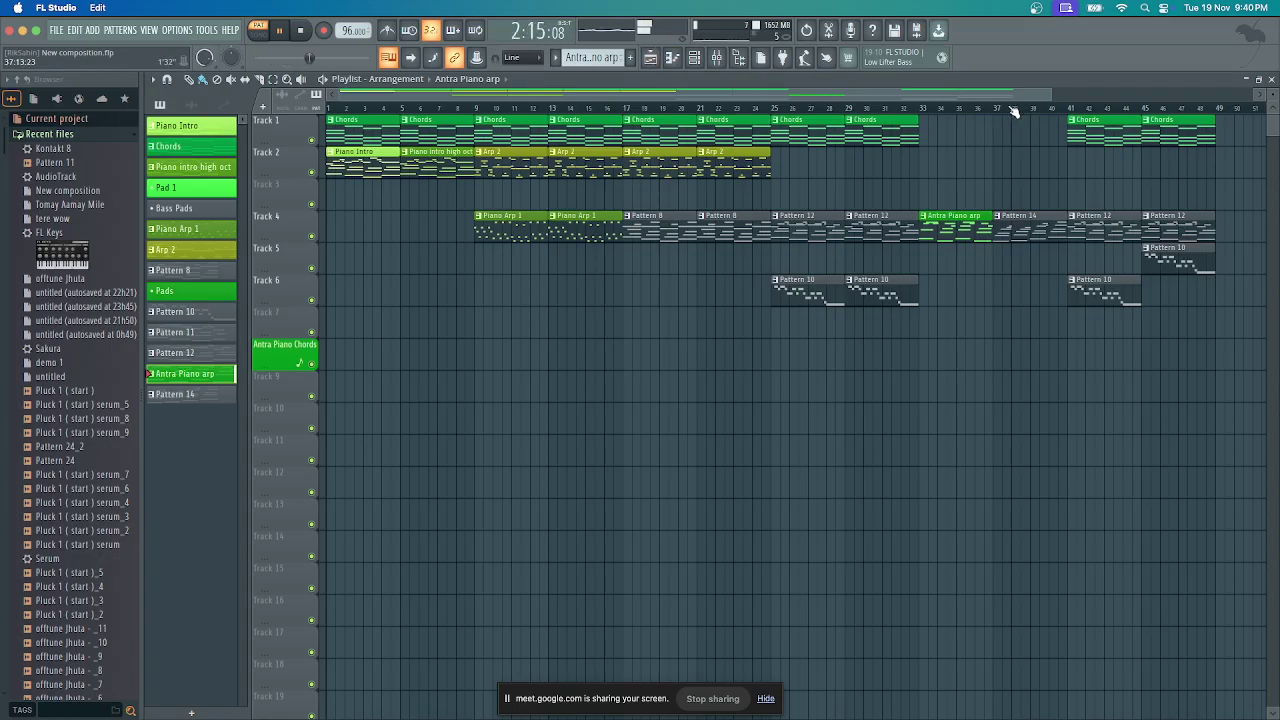
{"action": "left_click_drag", "start_coordinate": [1013, 110], "coordinate": [1057, 112]}
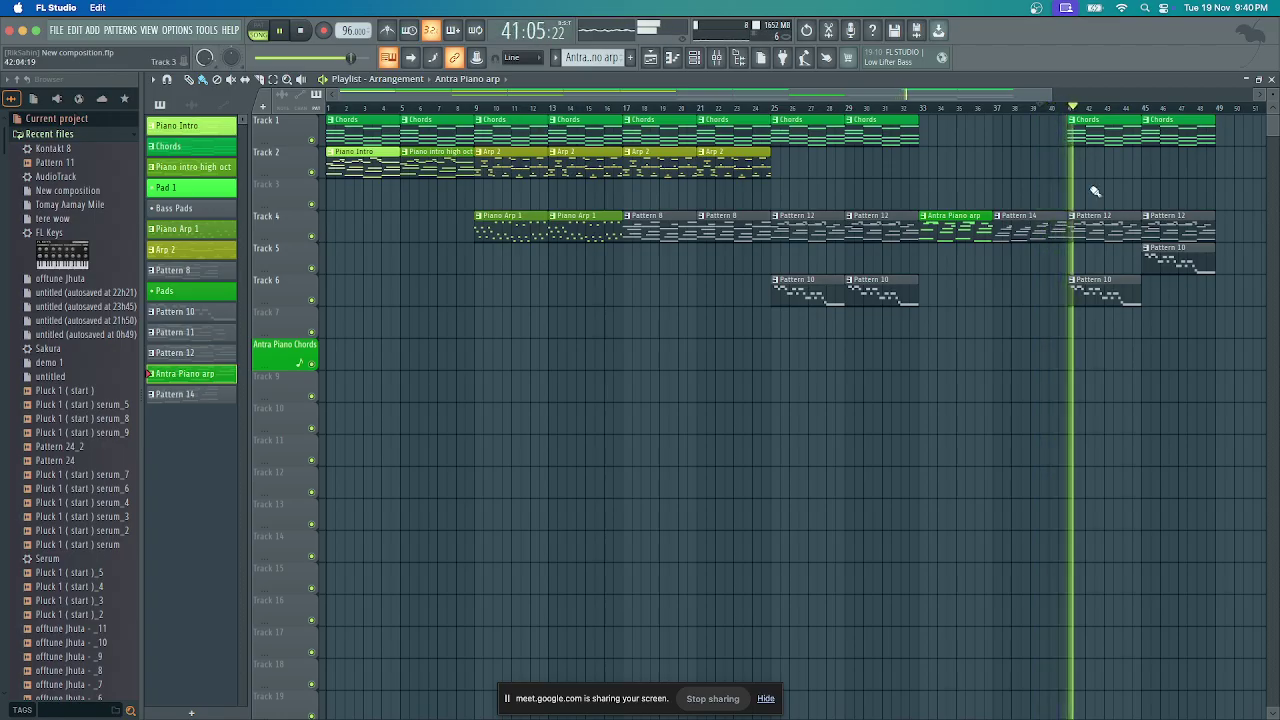
{"action": "key", "text": "space"}
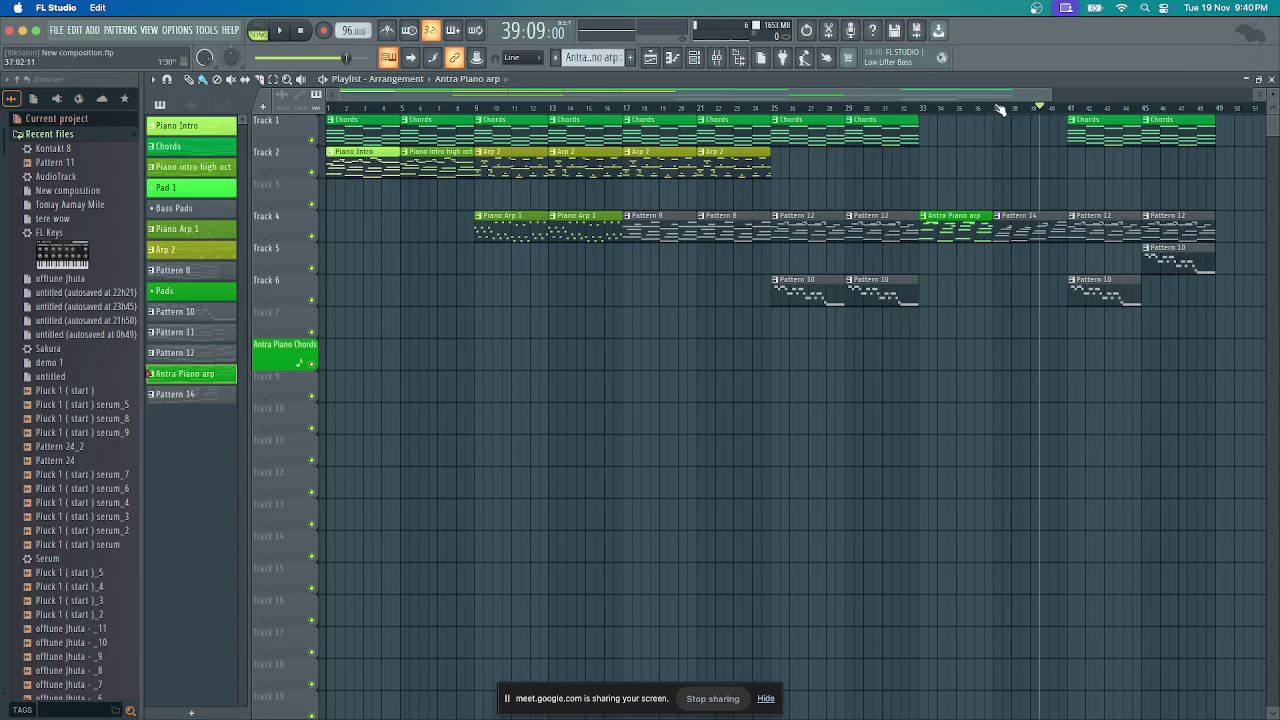
Play the arrangement from bar 32 through the Antra Piano arp and Pattern 14 clips into the last section
{"action": "left_click_drag", "start_coordinate": [1000, 108], "coordinate": [958, 108]}
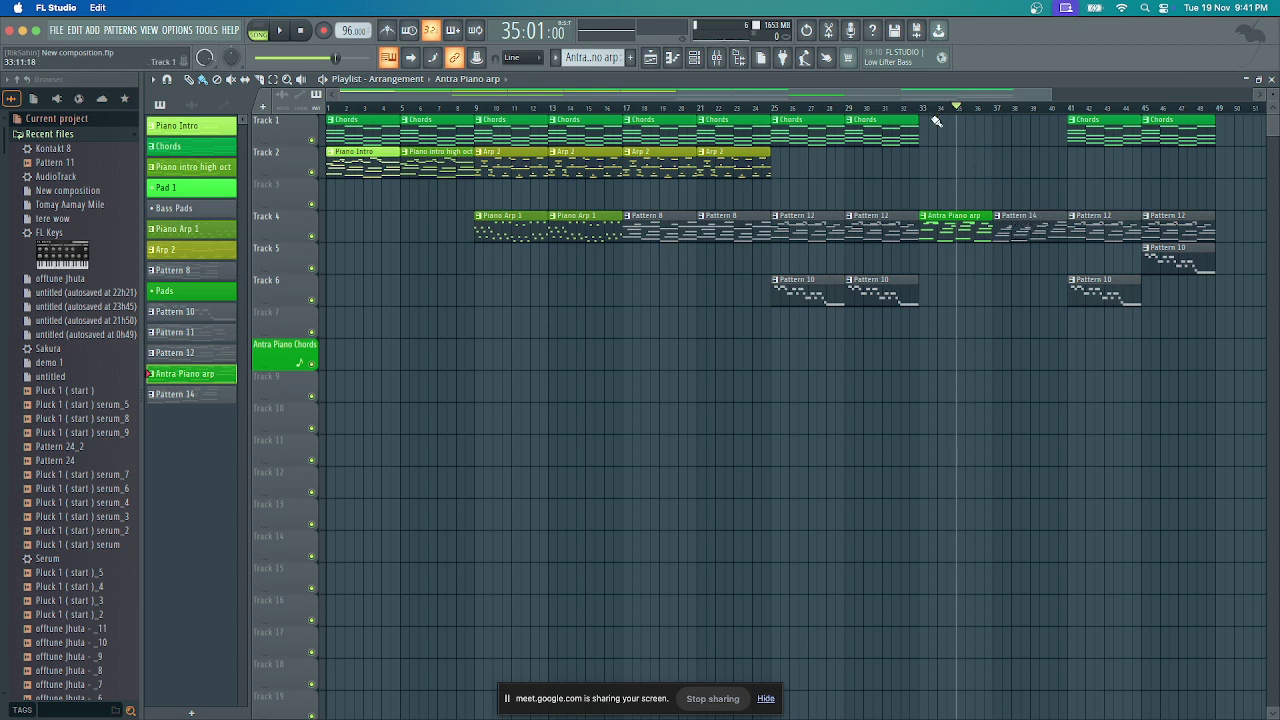
{"action": "left_click", "coordinate": [903, 104]}
{"action": "key", "text": "space"}
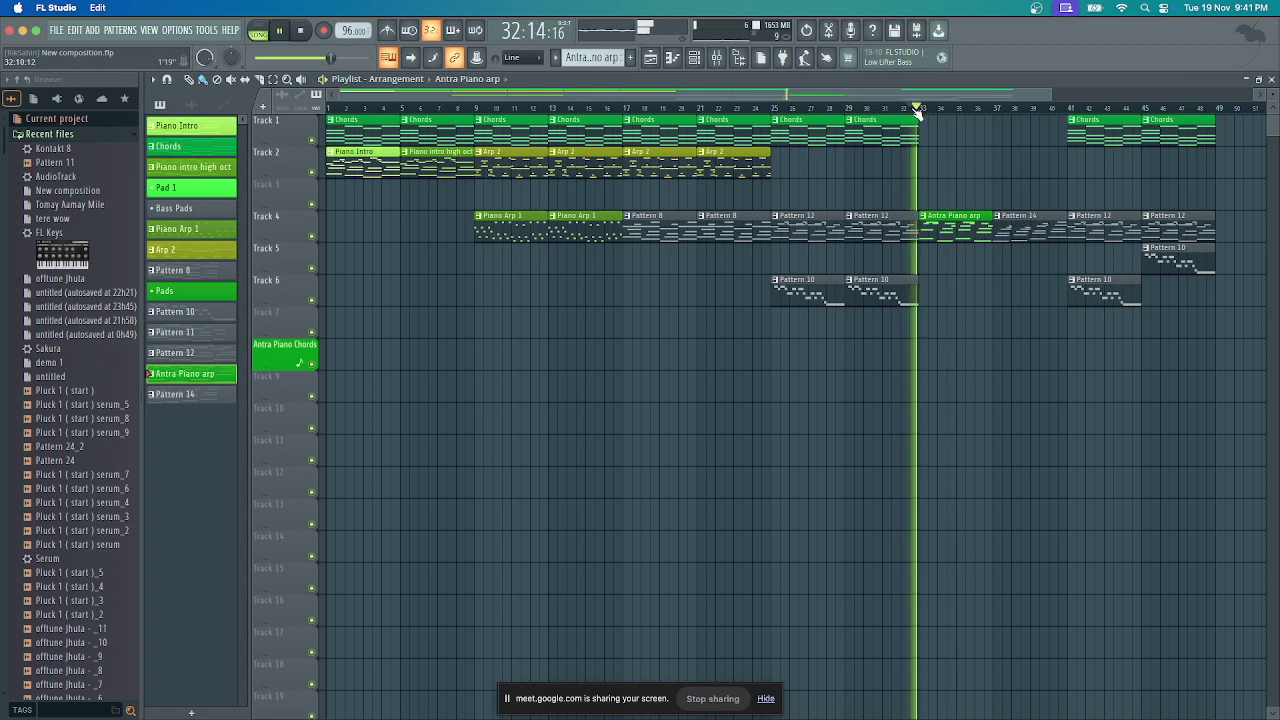
{"action": "key", "text": "space"}
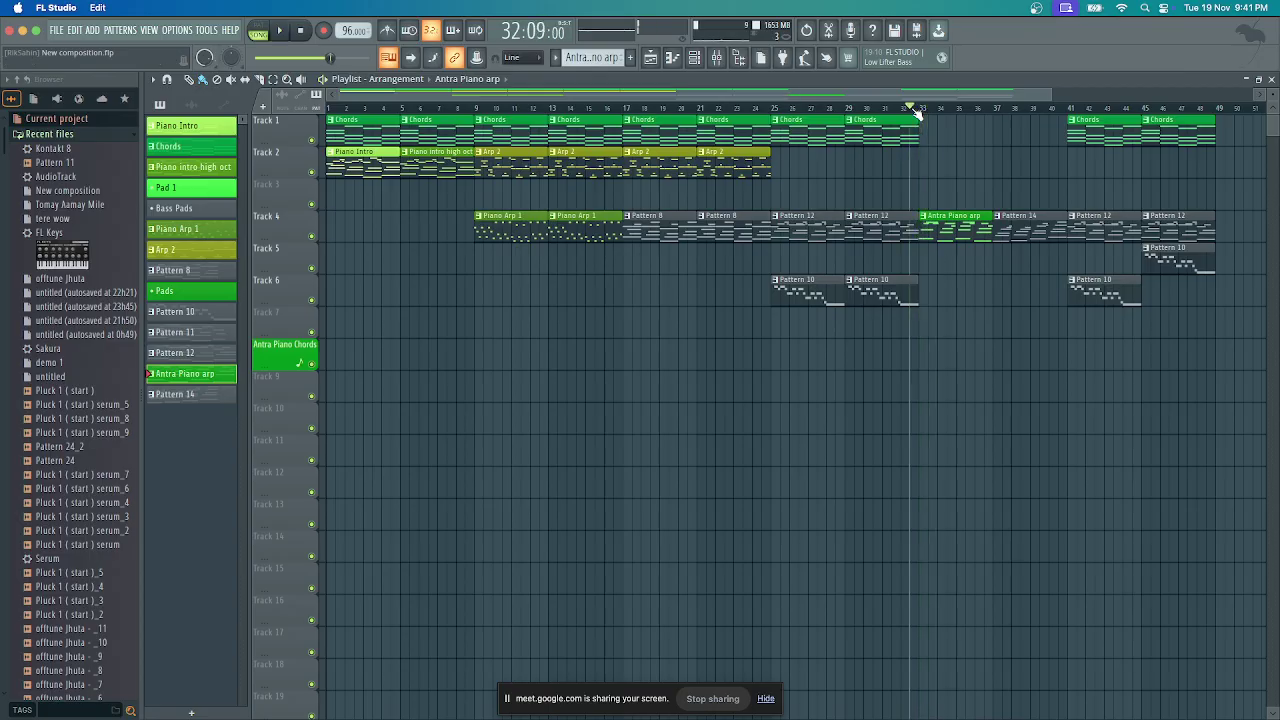
{"action": "key", "text": "space"}
{"action": "key", "text": "space"}
{"action": "key", "text": "space"}
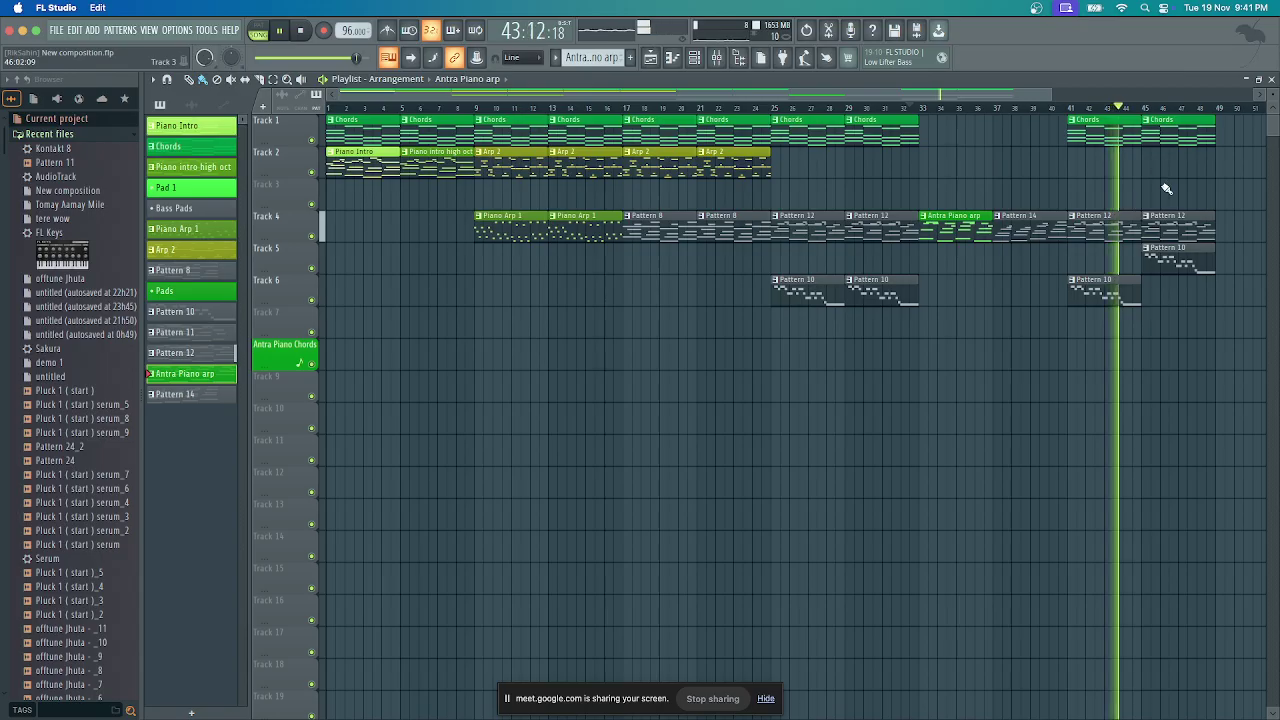
{"action": "key", "text": "space"}
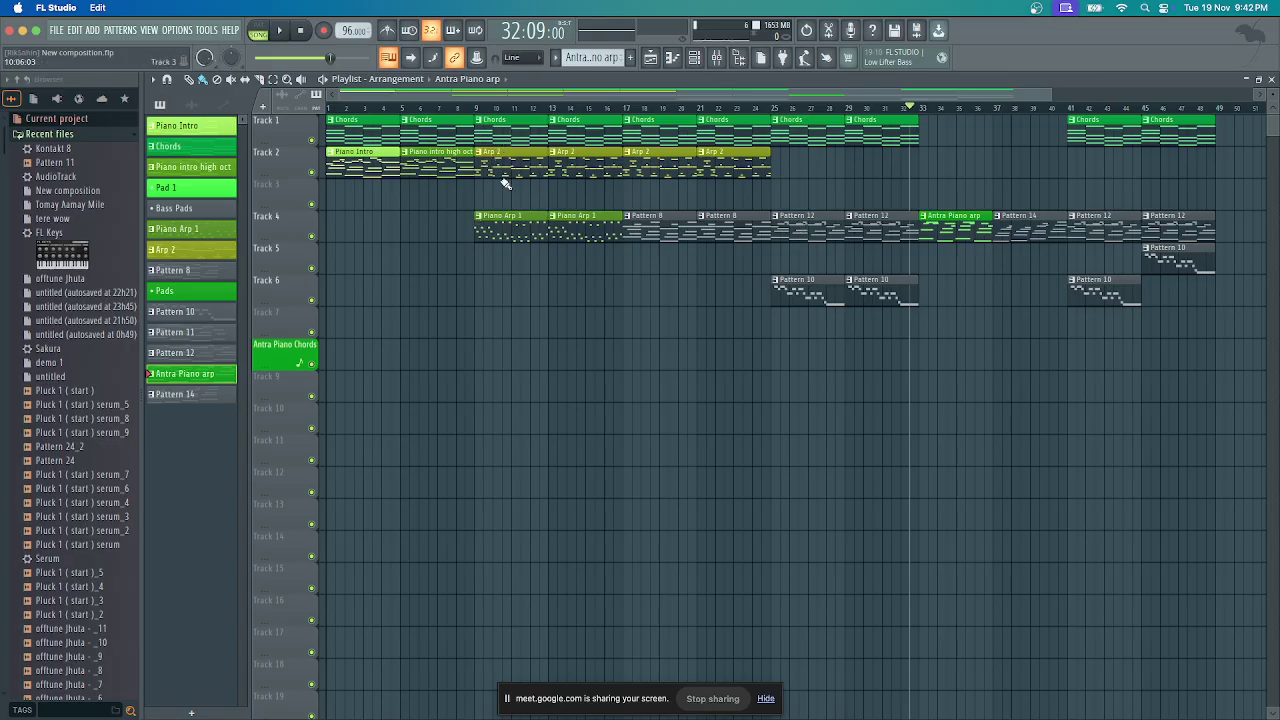
Set the song position to bar 9
{"action": "left_click", "coordinate": [549, 108]}
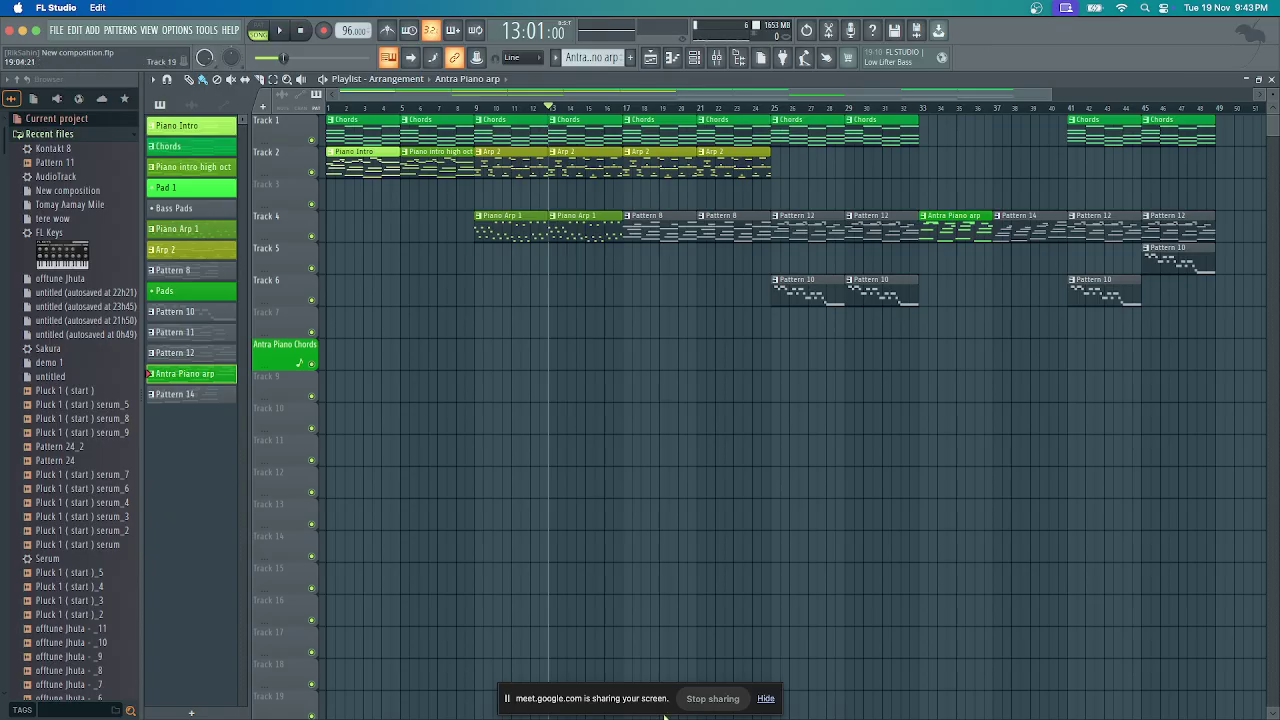
{"action": "mouse_move", "coordinate": [662, 716]}
{"action": "mouse_move", "coordinate": [553, 700]}
{"action": "left_click", "coordinate": [474, 107]}
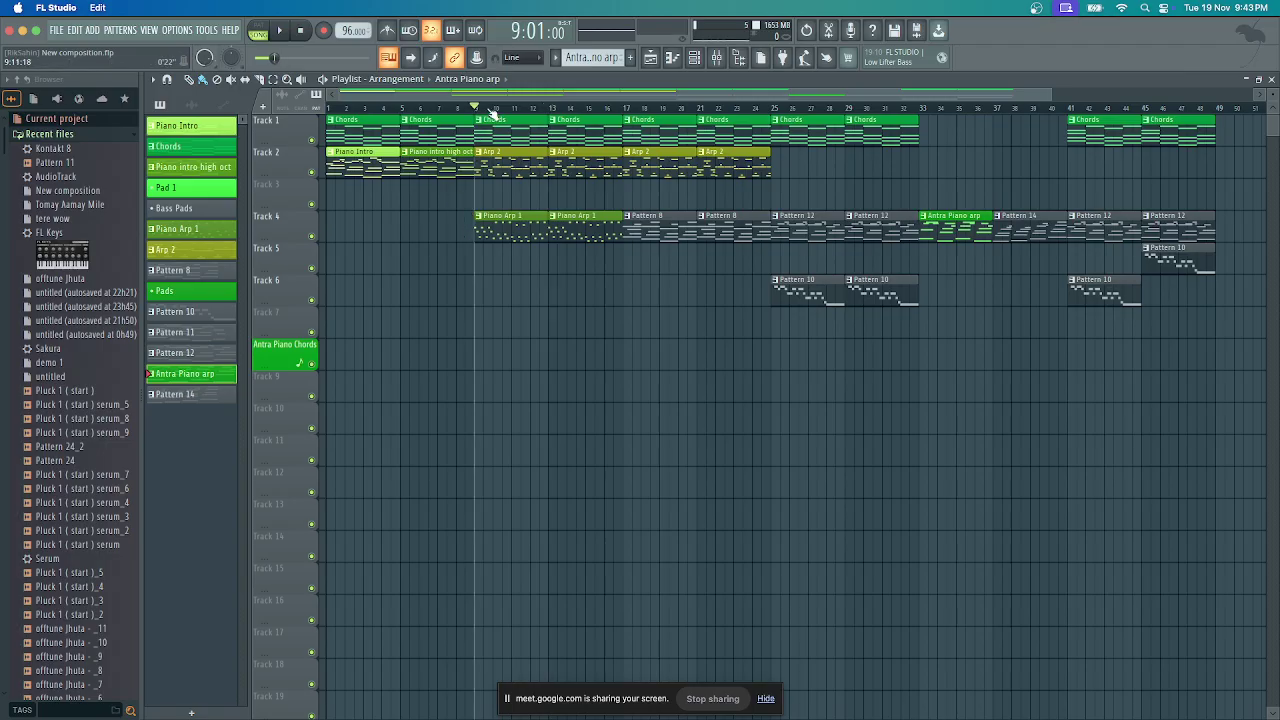
Open the Chords clip at bar 5 in the piano roll and select the notes below each chord's top note
{"action": "scroll", "coordinate": [495, 230], "scroll_direction": "down", "scroll_amount": 1}
{"action": "scroll", "coordinate": [498, 230], "scroll_direction": "up", "scroll_amount": 1}
{"action": "double_click", "coordinate": [447, 127]}
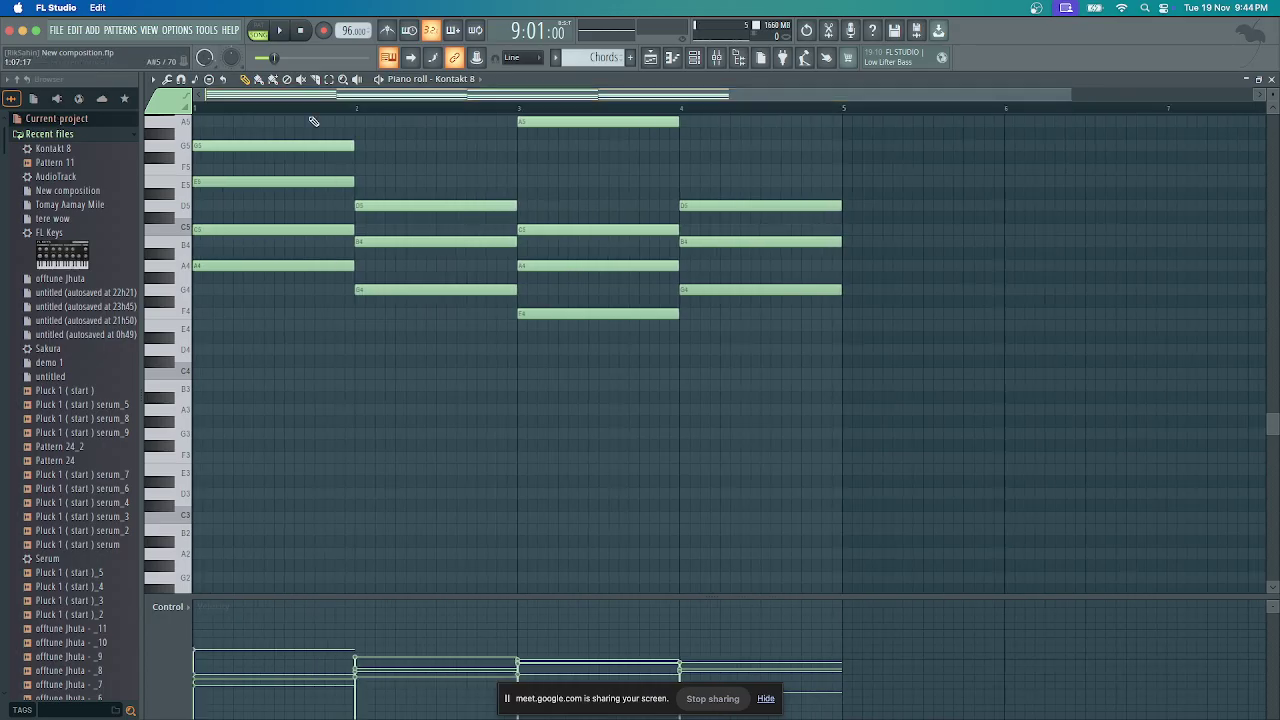
{"action": "scroll", "coordinate": [700, 160], "scroll_direction": "up", "scroll_amount": 2}
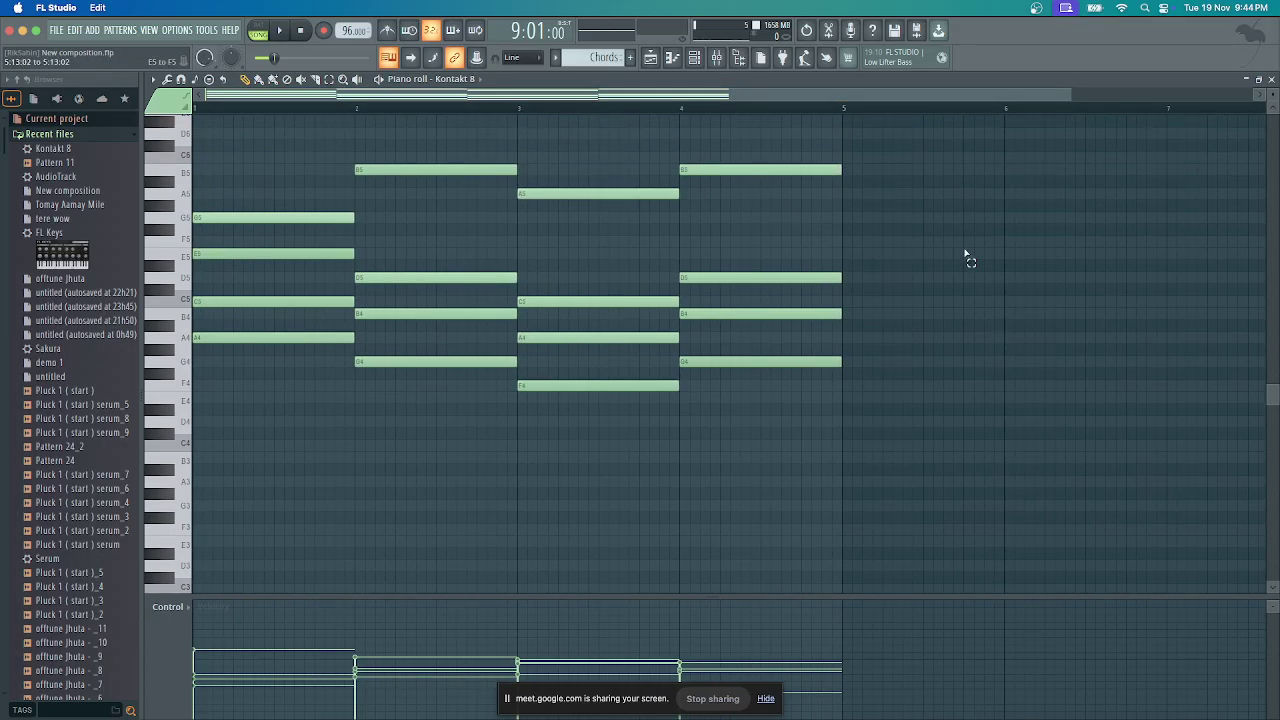
{"action": "left_click_drag", "start_coordinate": [966, 236], "coordinate": [192, 500]}
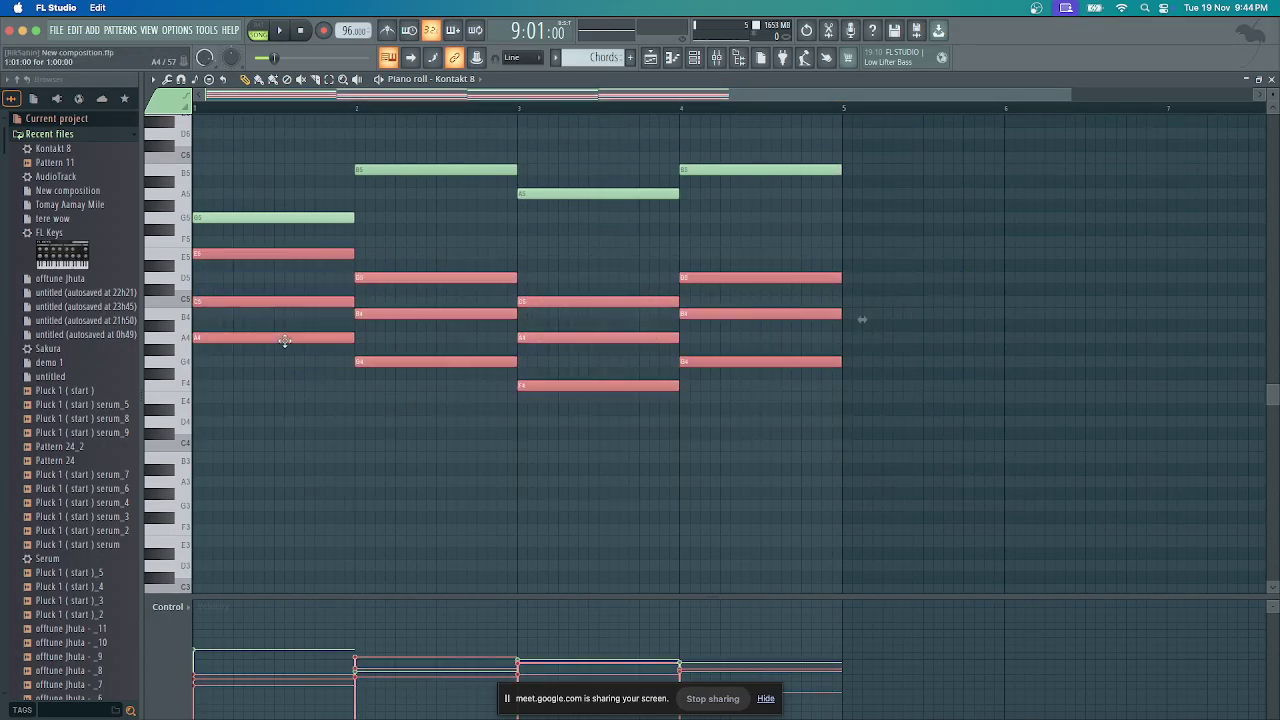
Add a new empty pattern and check the available instruments in the channel rack
{"action": "left_click", "coordinate": [630, 57]}
{"action": "left_click", "coordinate": [652, 59]}
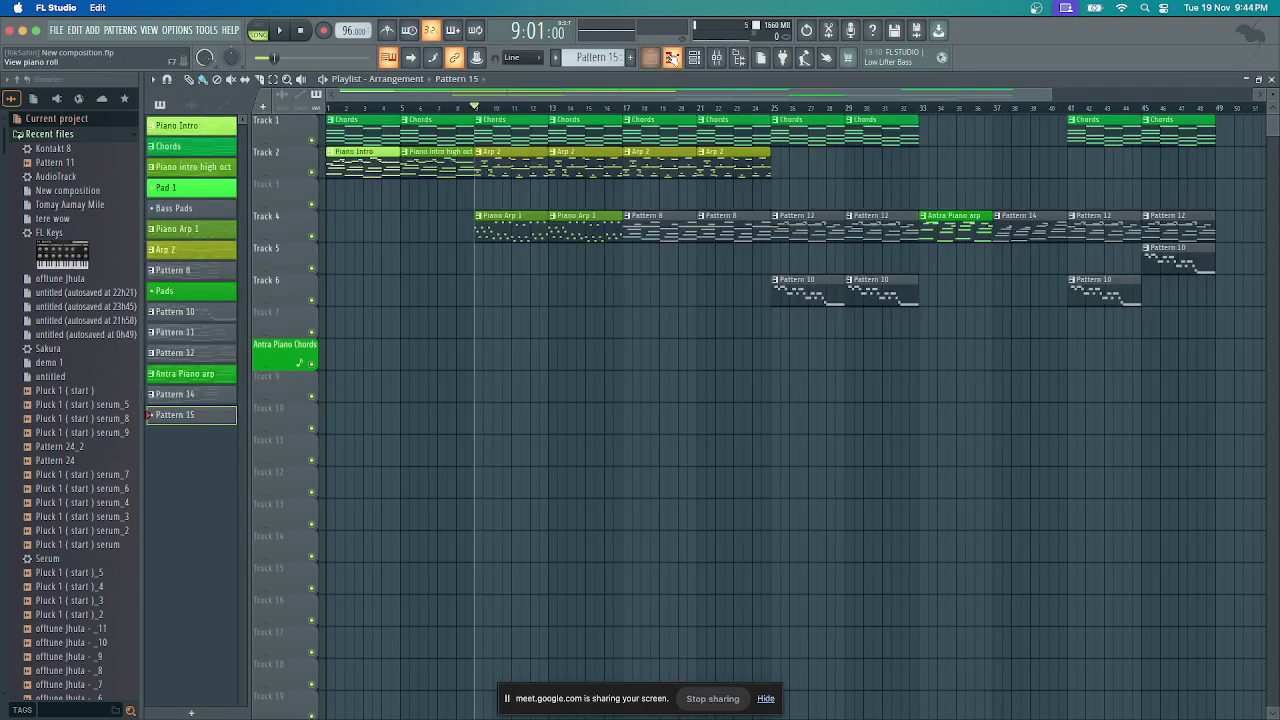
{"action": "left_click", "coordinate": [701, 60]}
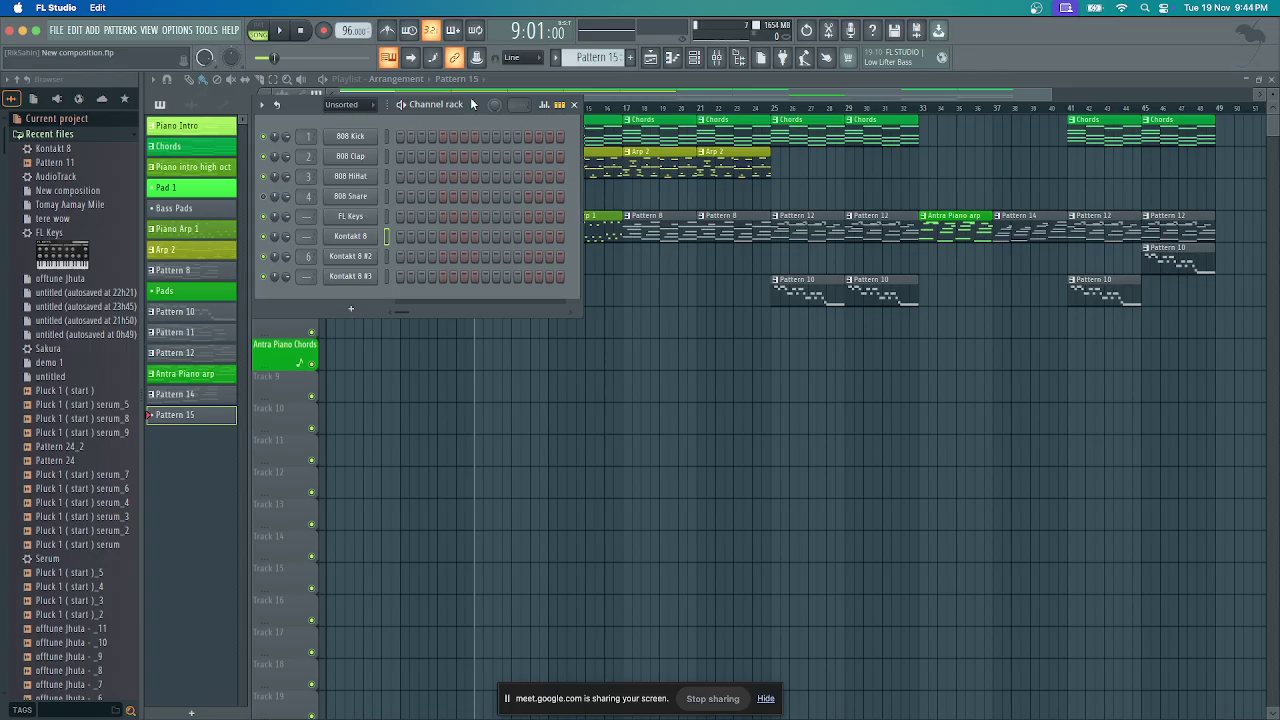
{"action": "left_click_drag", "start_coordinate": [471, 104], "coordinate": [480, 97]}
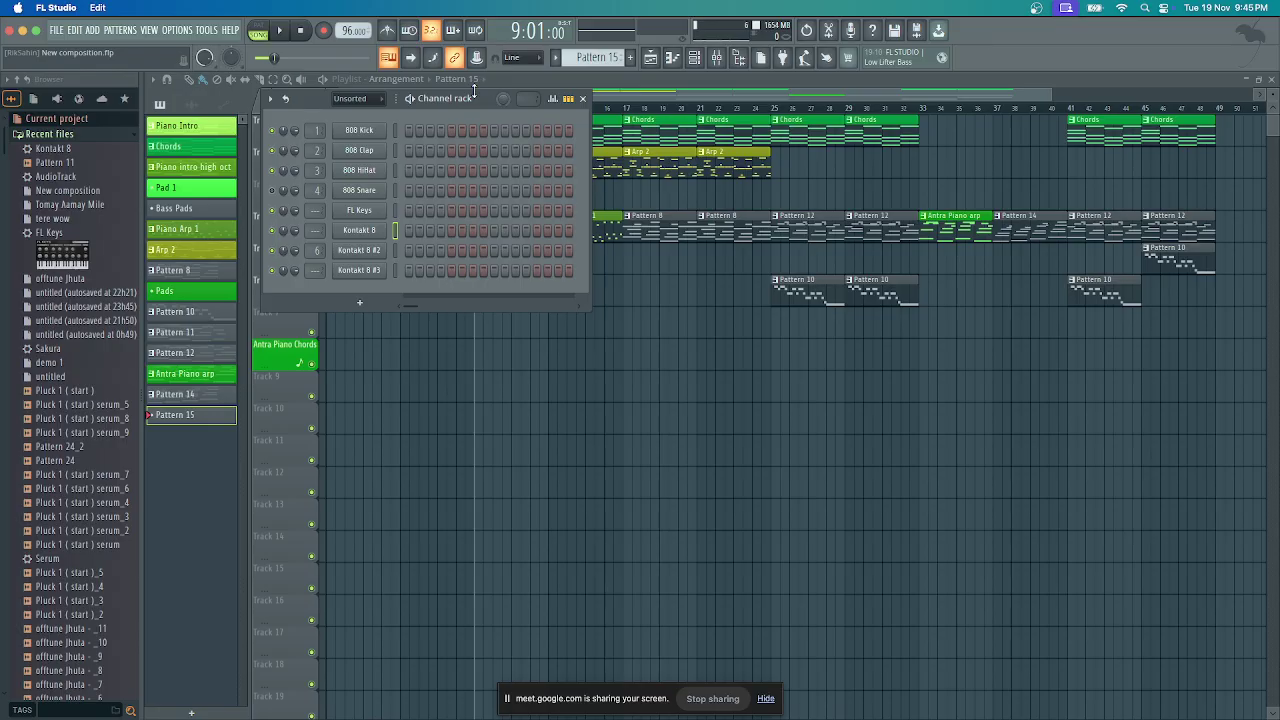
{"action": "left_click", "coordinate": [582, 98]}
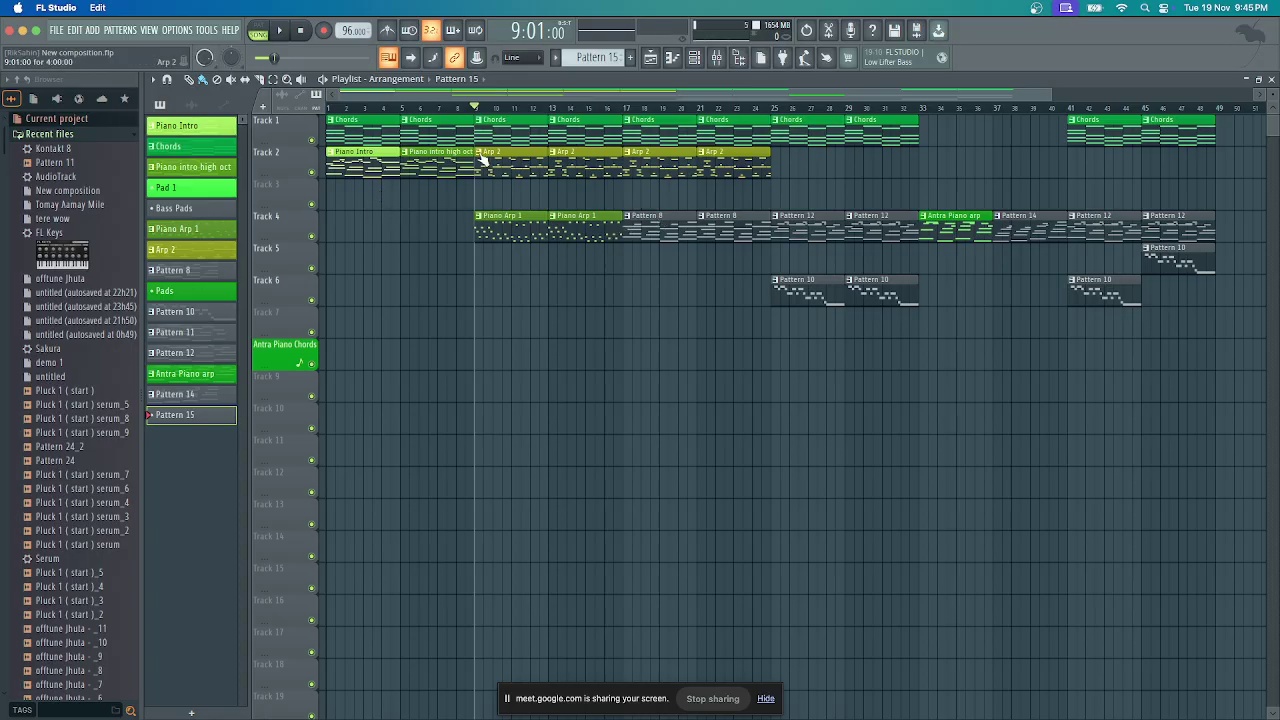
Reopen the Chords pattern in the piano roll and select every note except the top one of each chord
{"action": "left_click", "coordinate": [453, 140]}
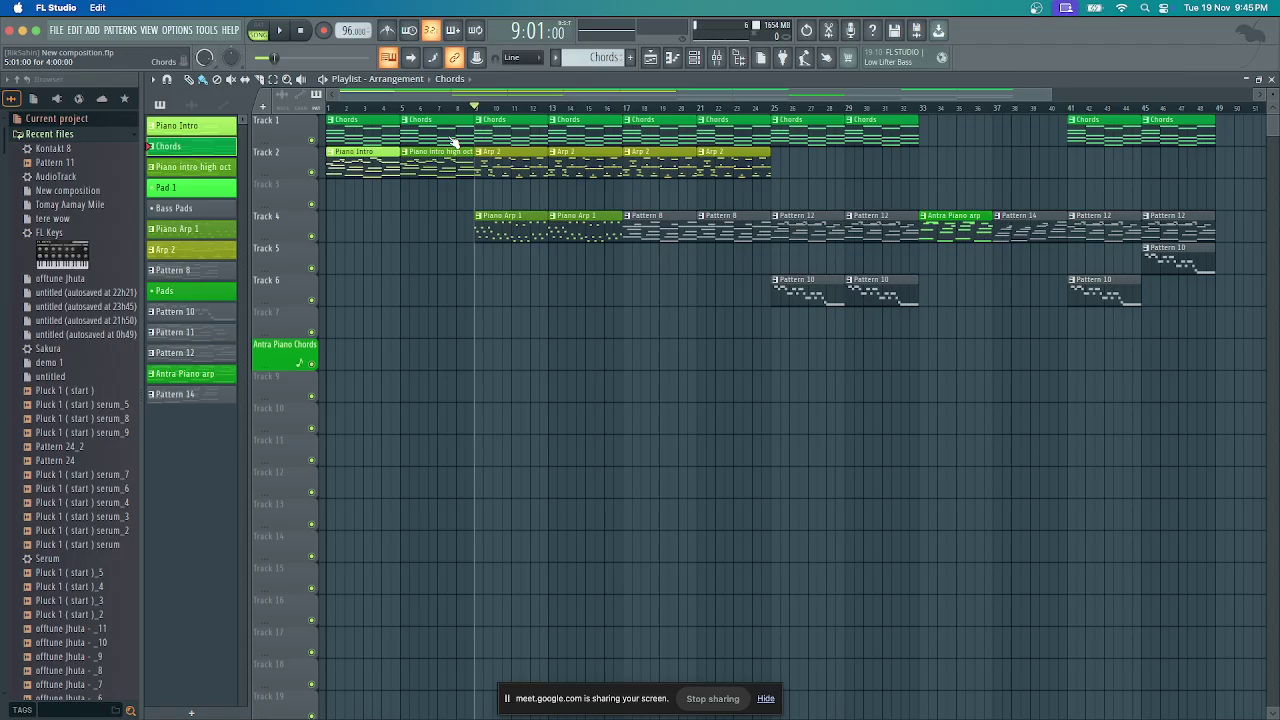
{"action": "double_click", "coordinate": [453, 140]}
{"action": "left_click_drag", "start_coordinate": [563, 100], "coordinate": [224, 88]}
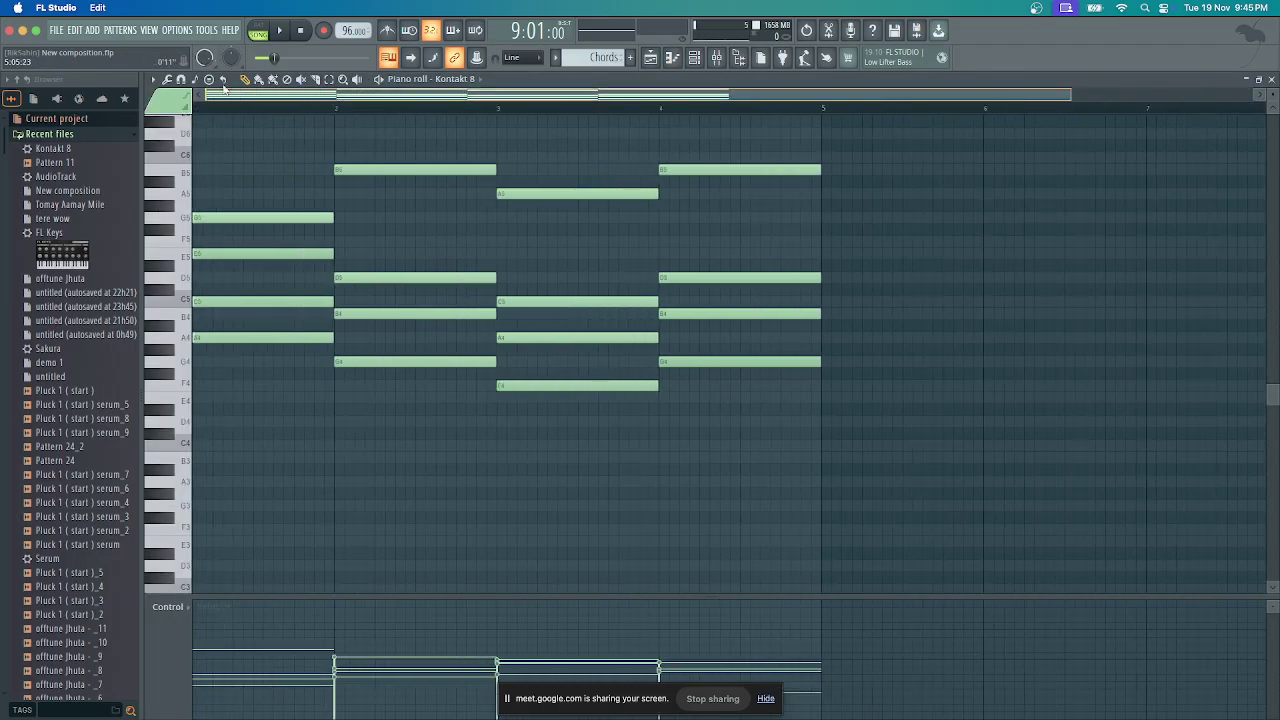
{"action": "left_click_drag", "start_coordinate": [984, 249], "coordinate": [275, 432]}
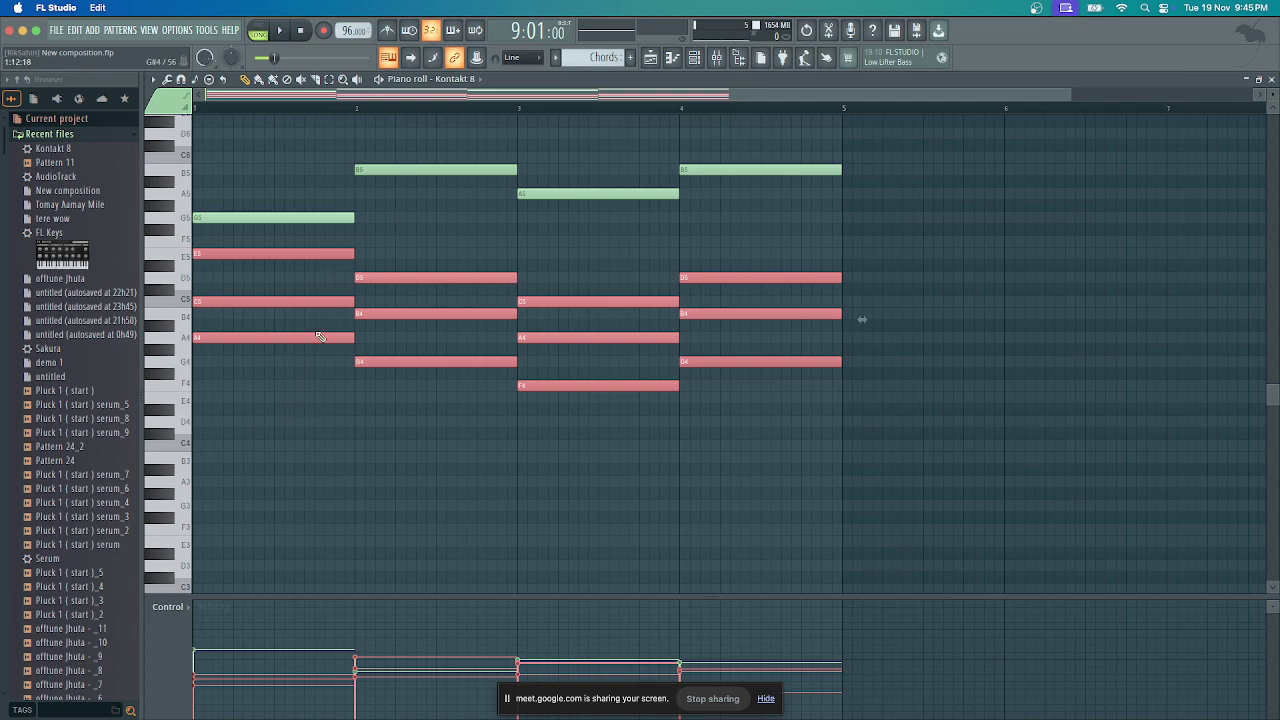
Add a Sakura instrument channel to the channel rack and open its presets library
{"action": "left_click", "coordinate": [650, 57]}
{"action": "left_click", "coordinate": [695, 58]}
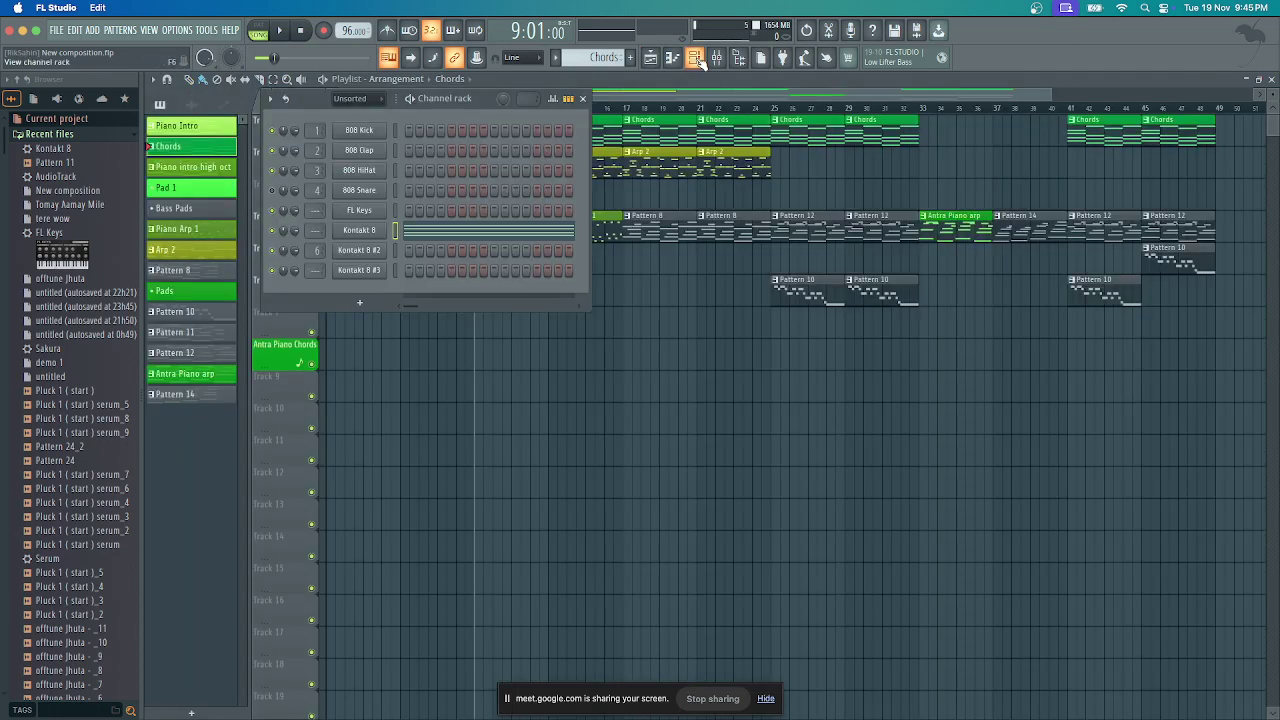
{"action": "left_click", "coordinate": [362, 303]}
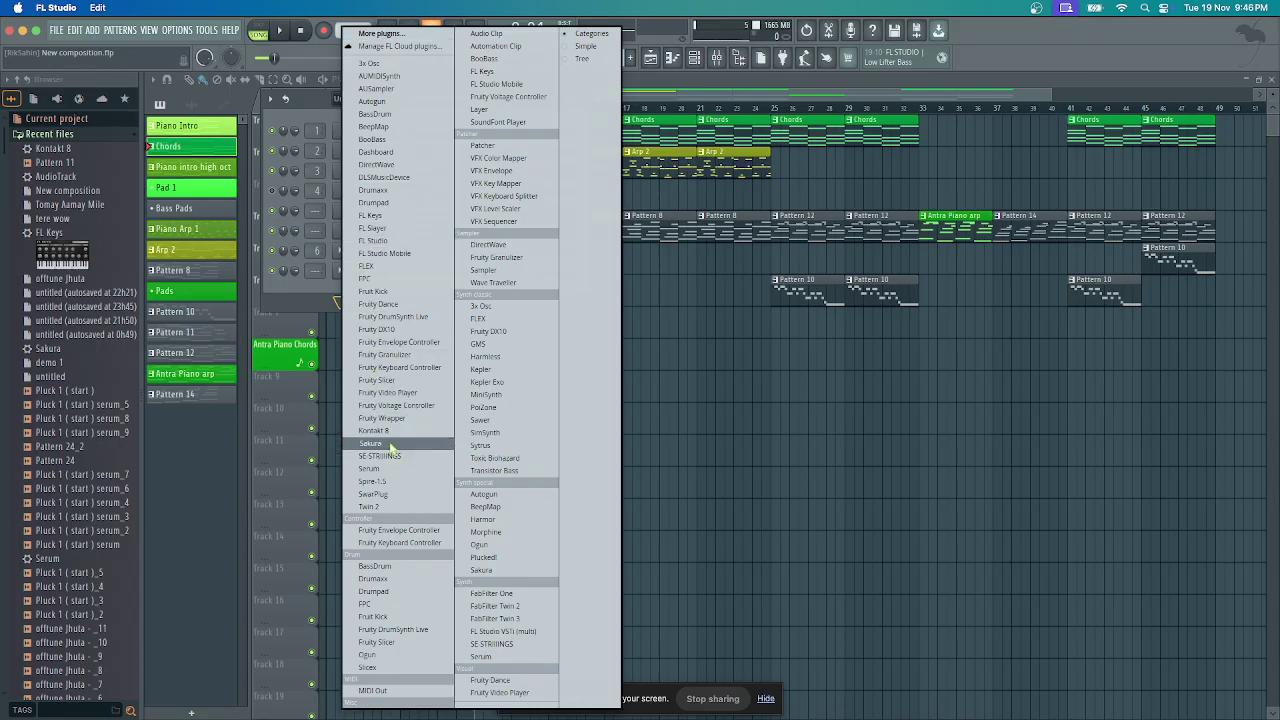
{"action": "left_click", "coordinate": [369, 443]}
{"action": "left_click", "coordinate": [497, 294]}
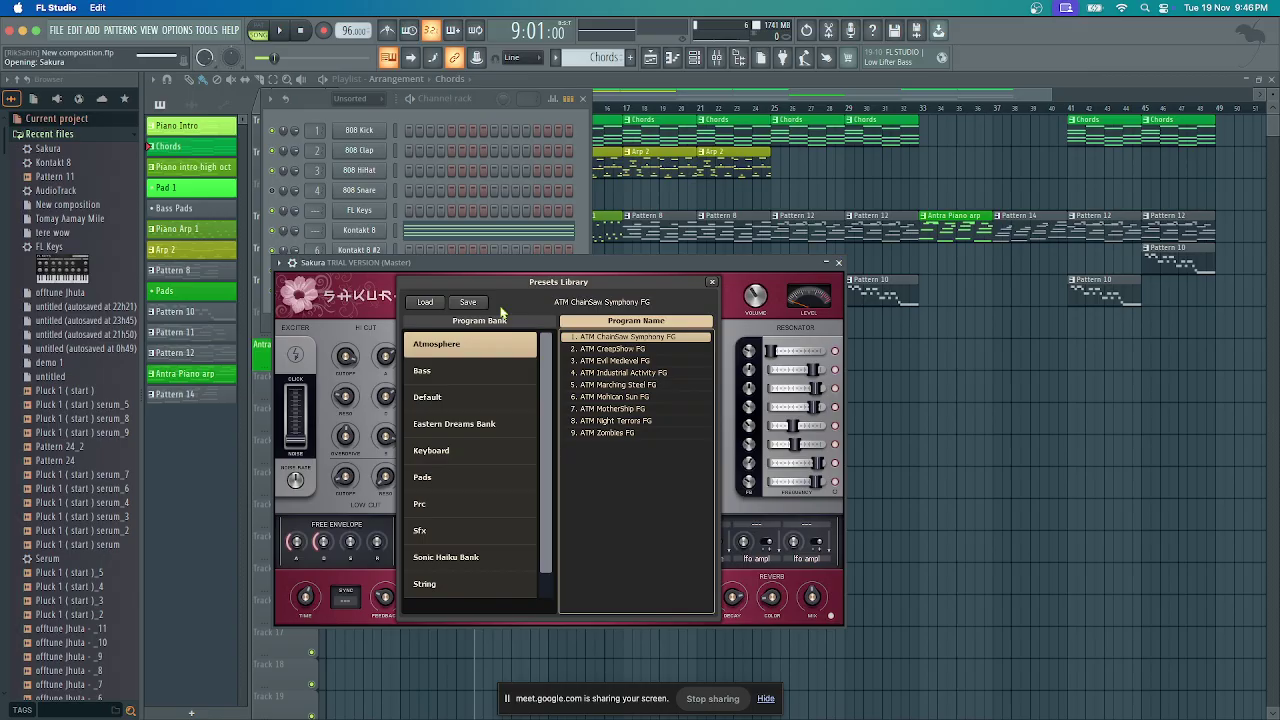
Browse Sakura's preset banks, load STR Nylon String Guitar FG from the String bank and close the plugin window
{"action": "left_click", "coordinate": [477, 452]}
{"action": "left_click", "coordinate": [479, 430]}
{"action": "left_click", "coordinate": [487, 397]}
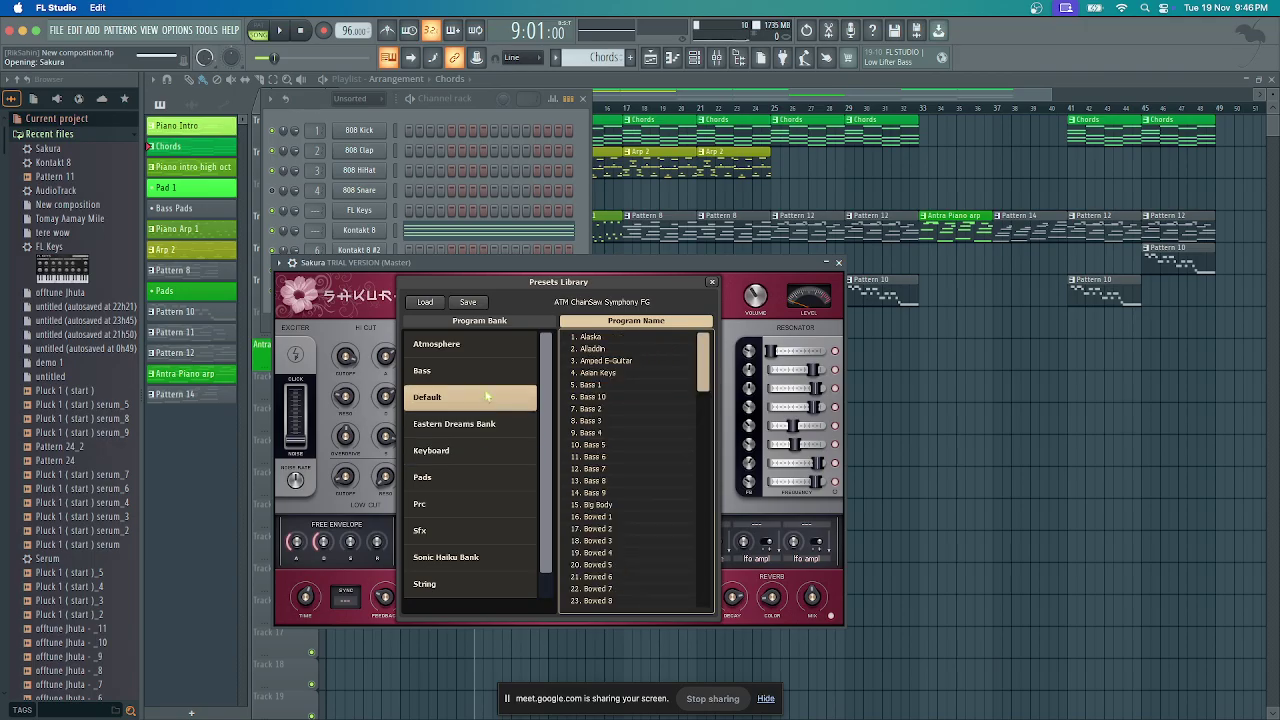
{"action": "left_click", "coordinate": [485, 372]}
{"action": "left_click", "coordinate": [490, 424]}
{"action": "left_click", "coordinate": [483, 450]}
{"action": "left_click", "coordinate": [477, 486]}
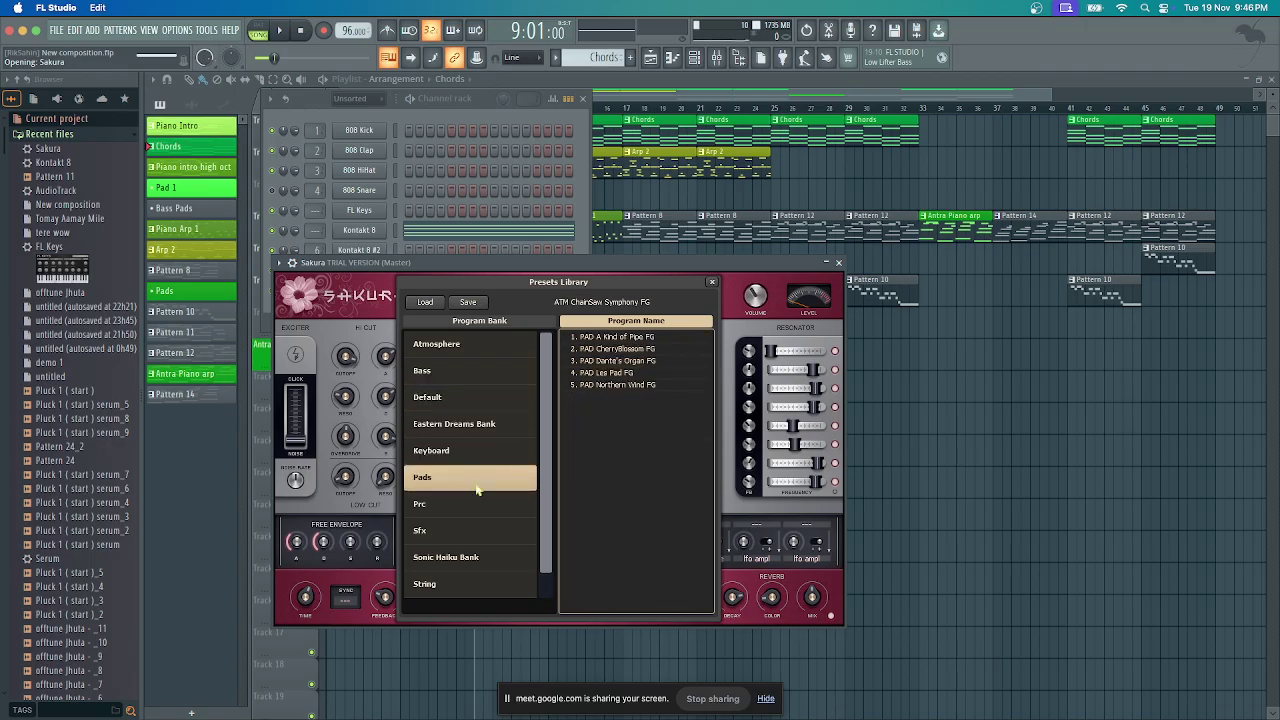
{"action": "left_click", "coordinate": [472, 505]}
{"action": "left_click", "coordinate": [467, 559]}
{"action": "left_click", "coordinate": [465, 589]}
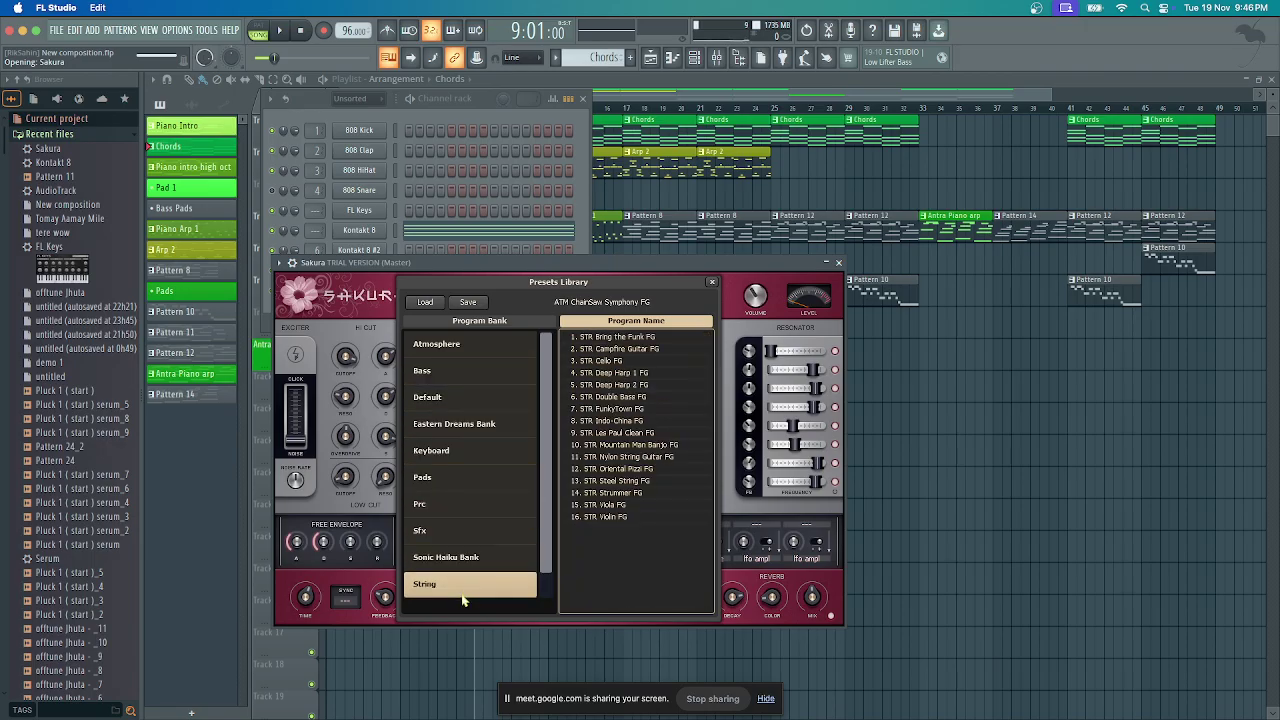
{"action": "double_click", "coordinate": [615, 457]}
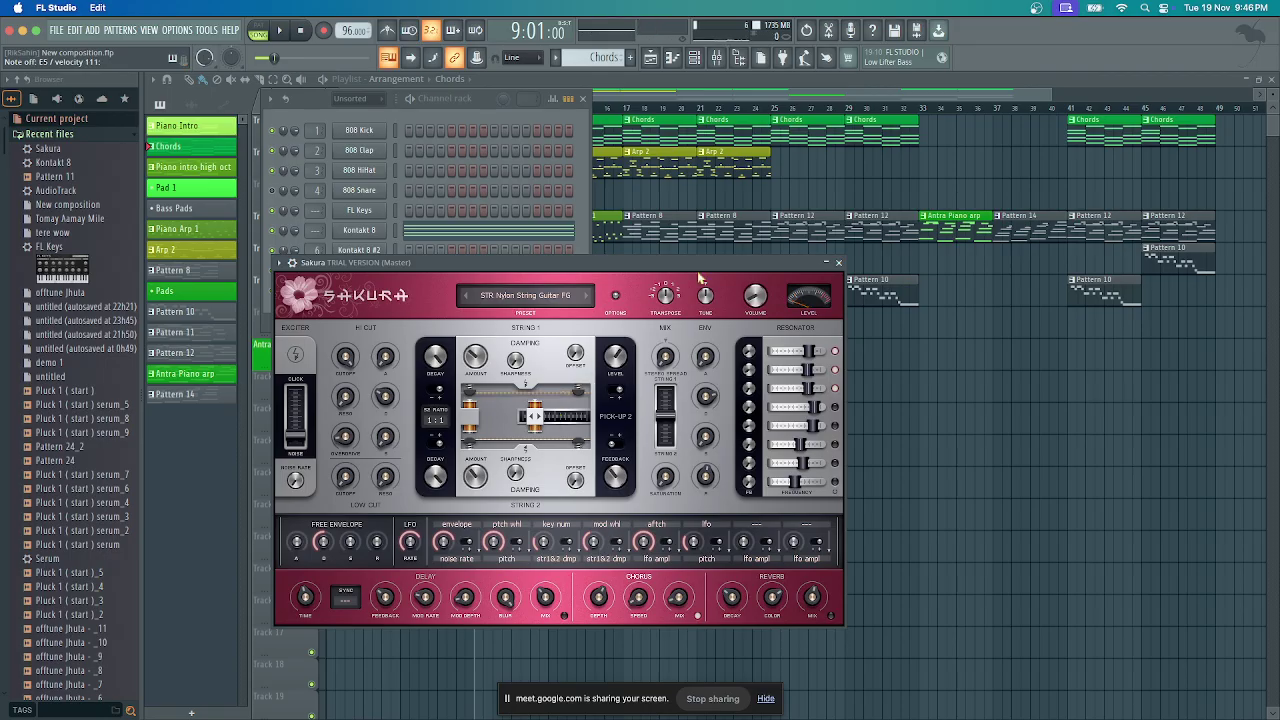
{"action": "left_click", "coordinate": [838, 262]}
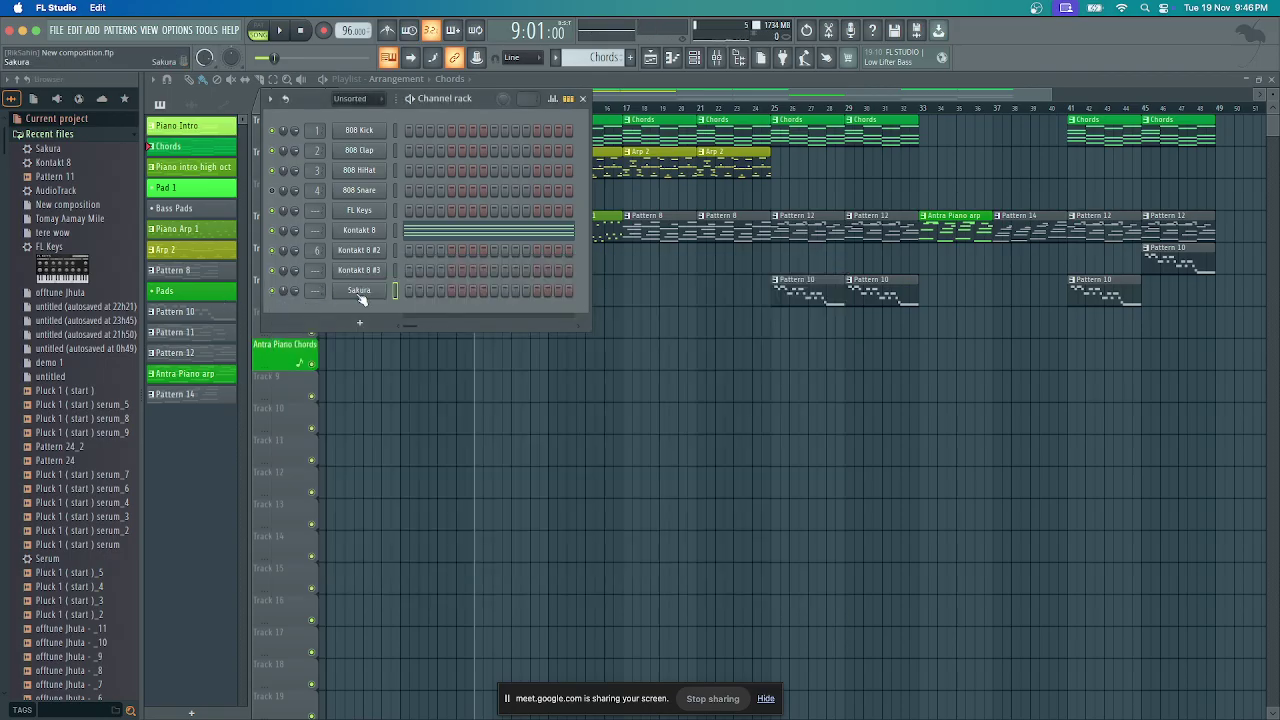
Replace the Sakura channel's instrument with Kontakt 8
{"action": "right_click", "coordinate": [362, 290]}
{"action": "mouse_move", "coordinate": [410, 404]}
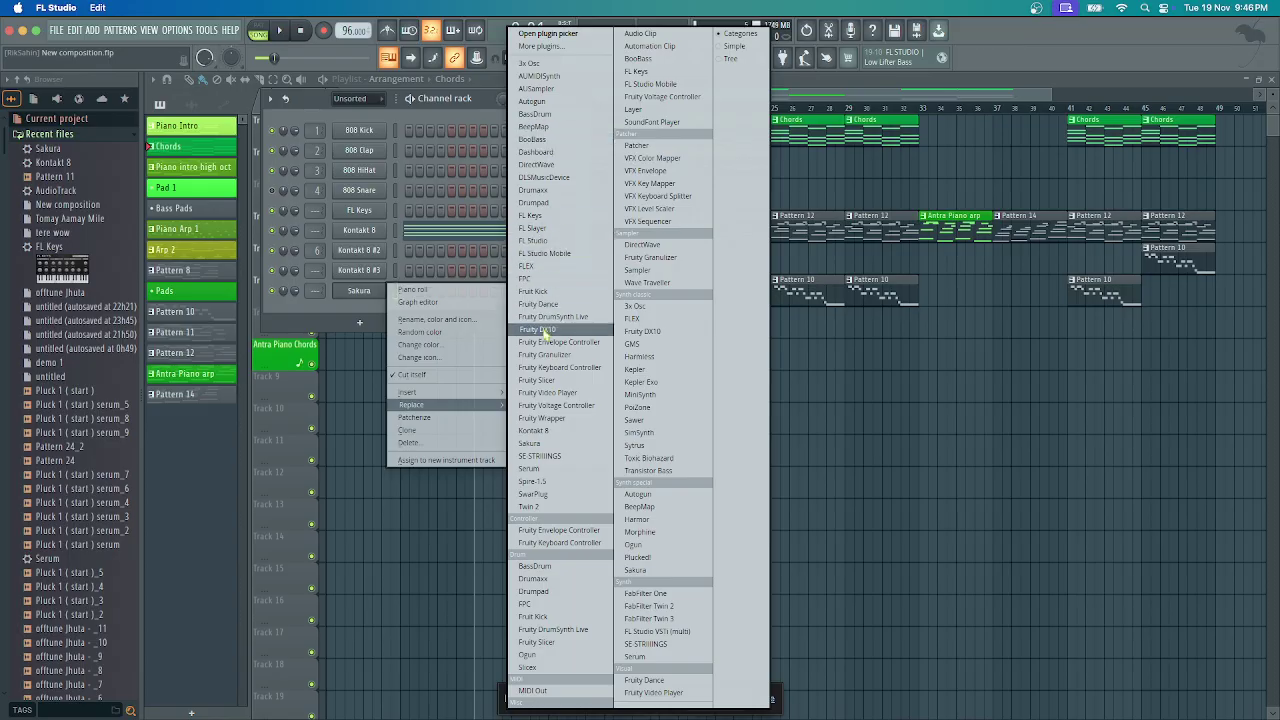
{"action": "left_click", "coordinate": [561, 436]}
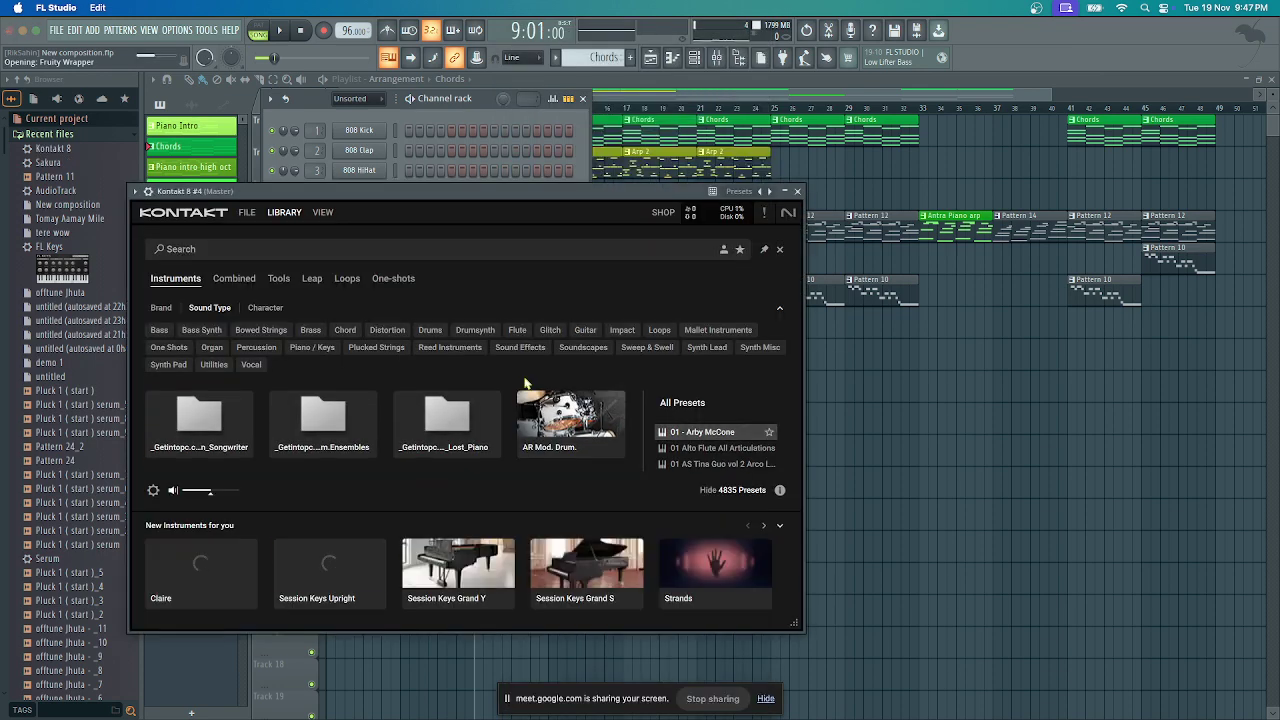
Browse Kontakt's instrument library, choose the Picked Nylon guitar and load its Picked Nylon preset
{"action": "scroll", "coordinate": [409, 474], "scroll_direction": "down", "scroll_amount": 1}
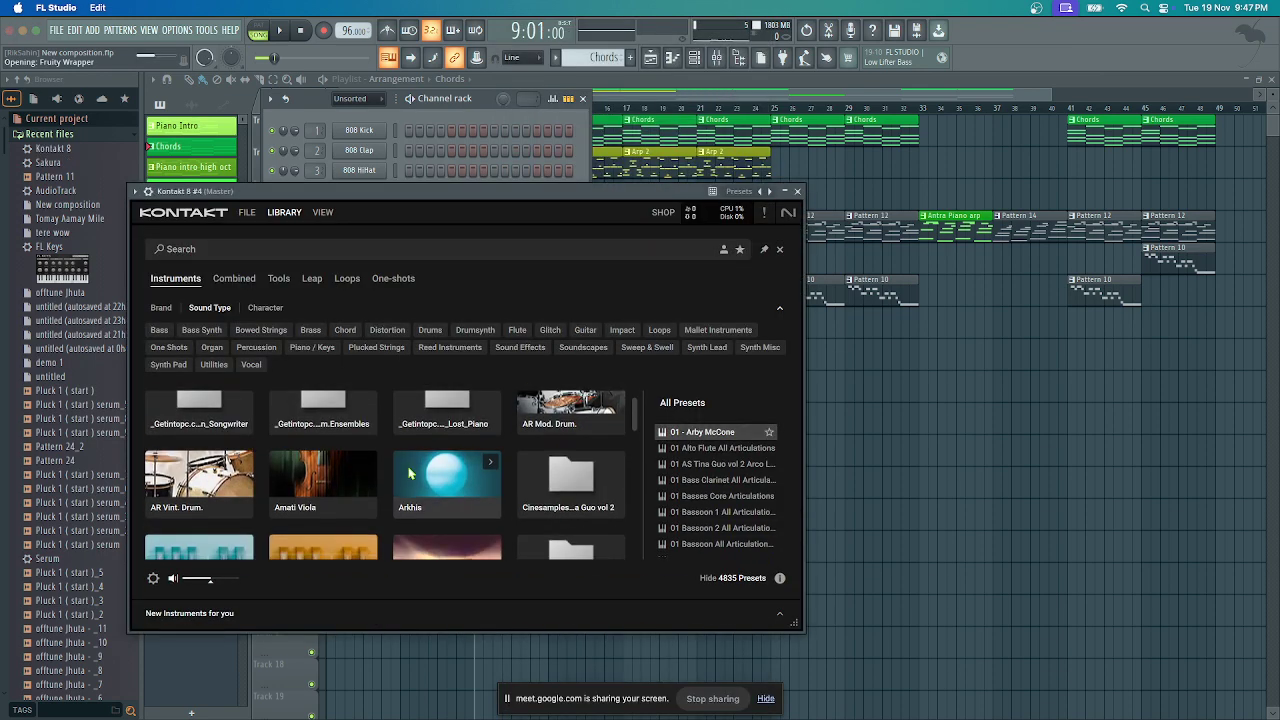
{"action": "scroll", "coordinate": [409, 474], "scroll_direction": "down", "scroll_amount": 10}
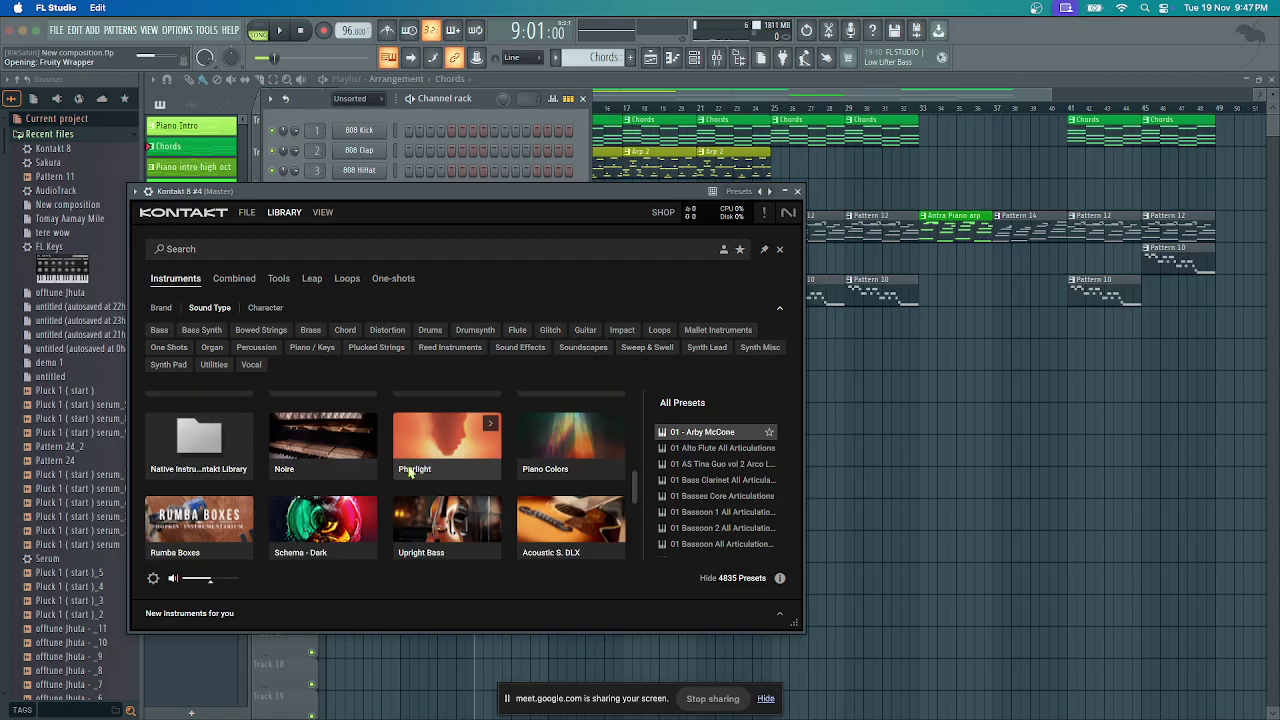
{"action": "scroll", "coordinate": [409, 474], "scroll_direction": "up", "scroll_amount": 1}
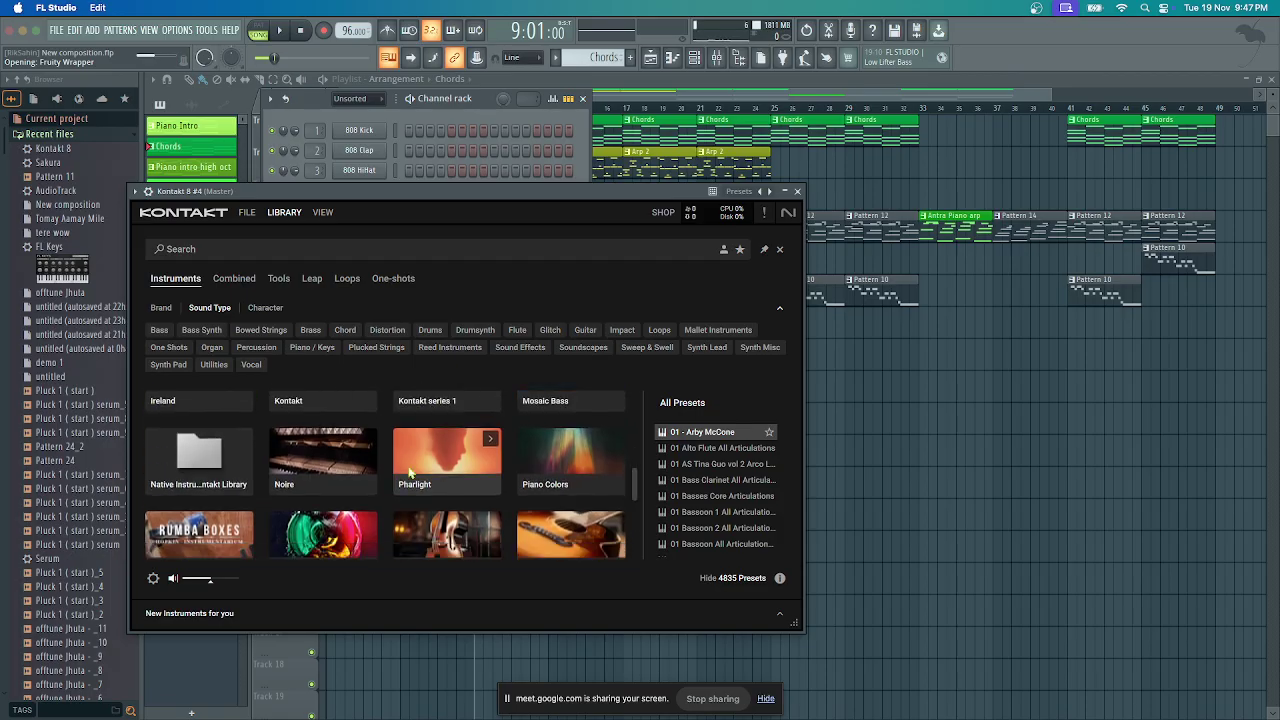
{"action": "scroll", "coordinate": [409, 474], "scroll_direction": "down", "scroll_amount": 3}
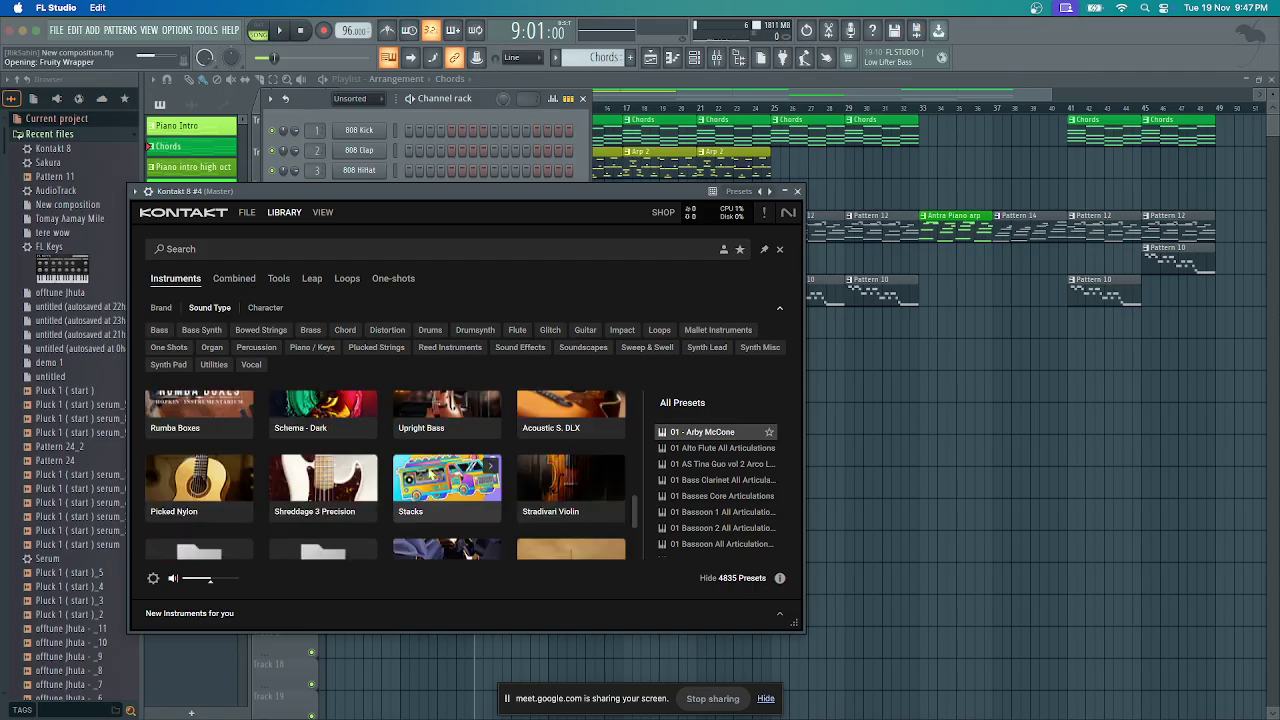
{"action": "scroll", "coordinate": [432, 474], "scroll_direction": "down", "scroll_amount": 2}
{"action": "scroll", "coordinate": [432, 474], "scroll_direction": "up", "scroll_amount": 1}
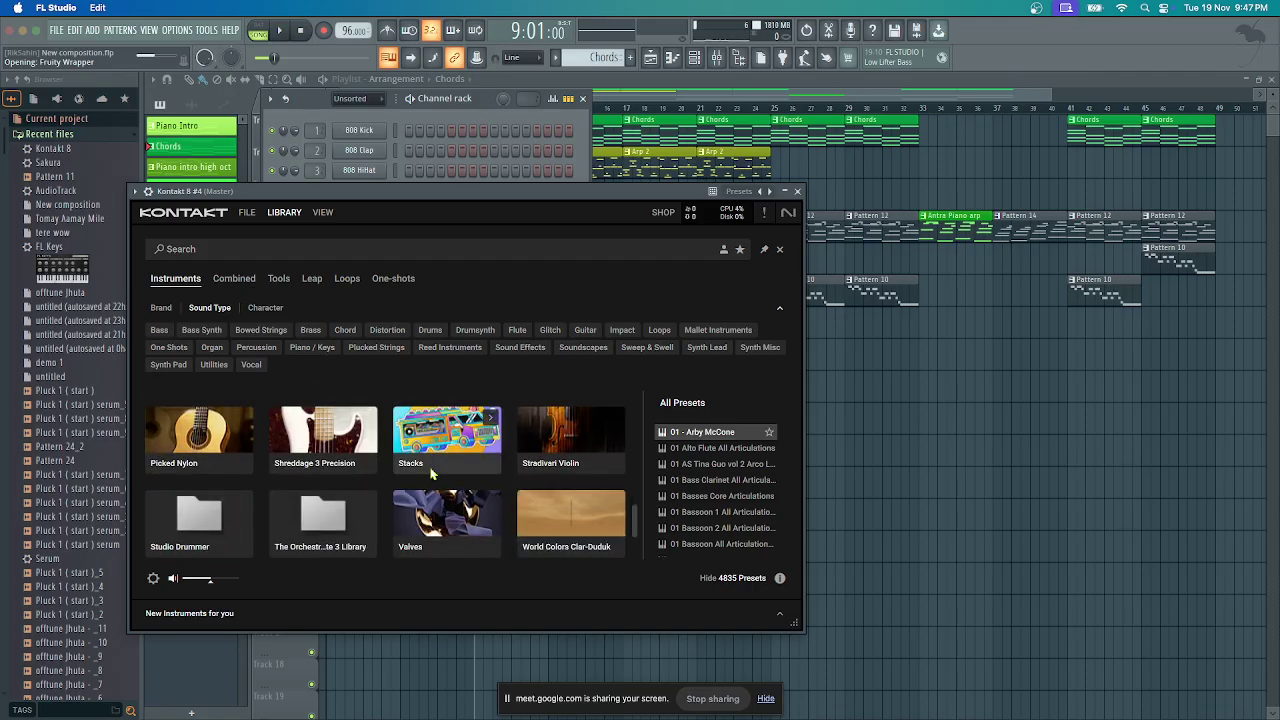
{"action": "scroll", "coordinate": [432, 474], "scroll_direction": "up", "scroll_amount": 15}
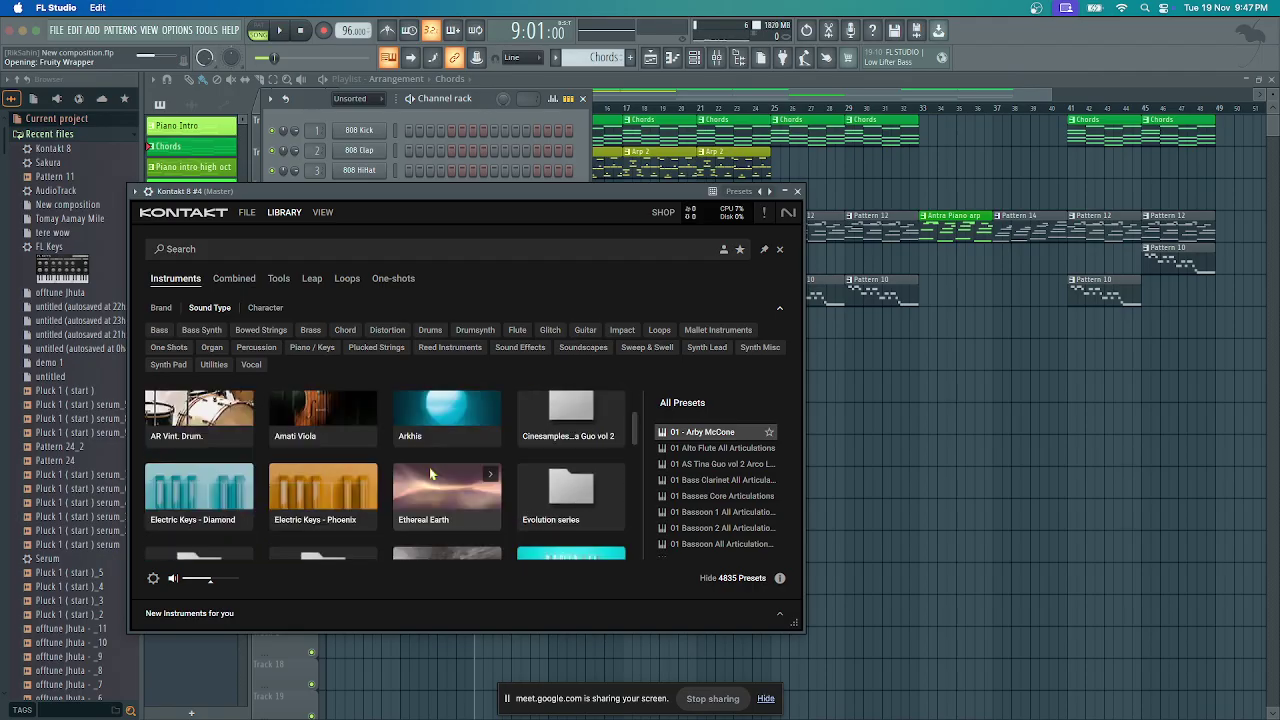
{"action": "scroll", "coordinate": [432, 474], "scroll_direction": "down", "scroll_amount": 8}
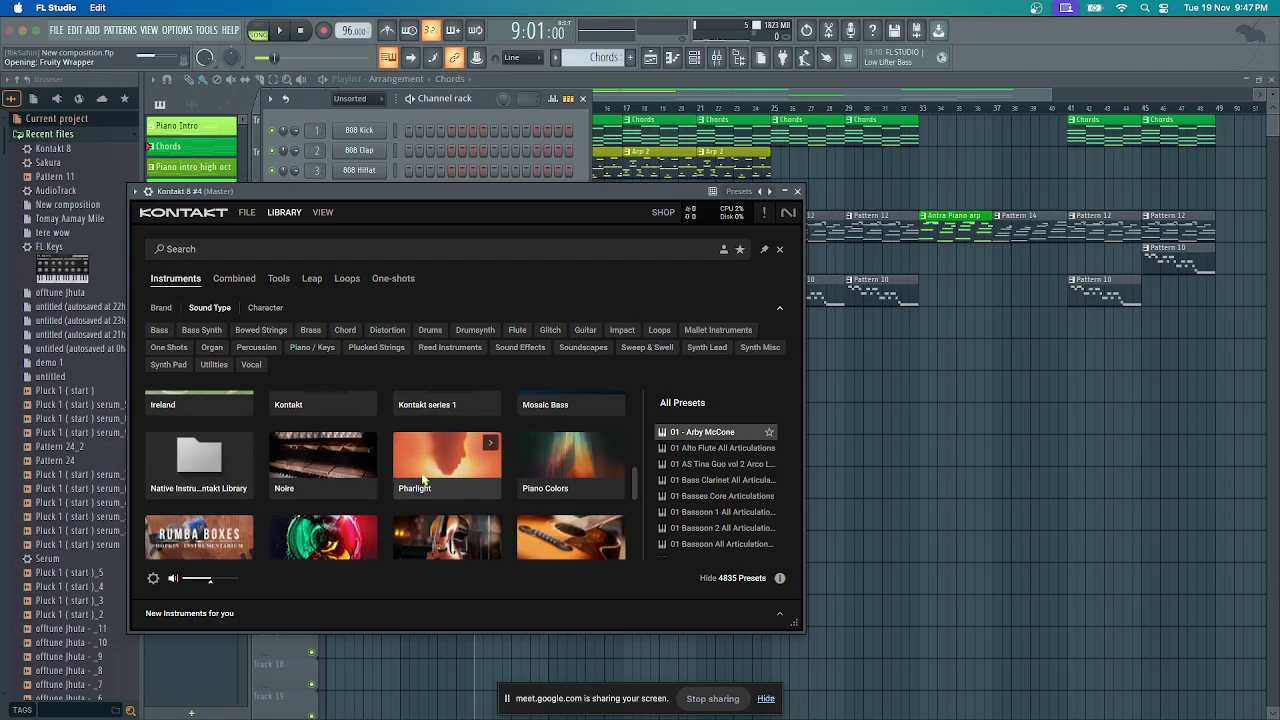
{"action": "scroll", "coordinate": [423, 481], "scroll_direction": "down", "scroll_amount": 5}
{"action": "left_click", "coordinate": [200, 478]}
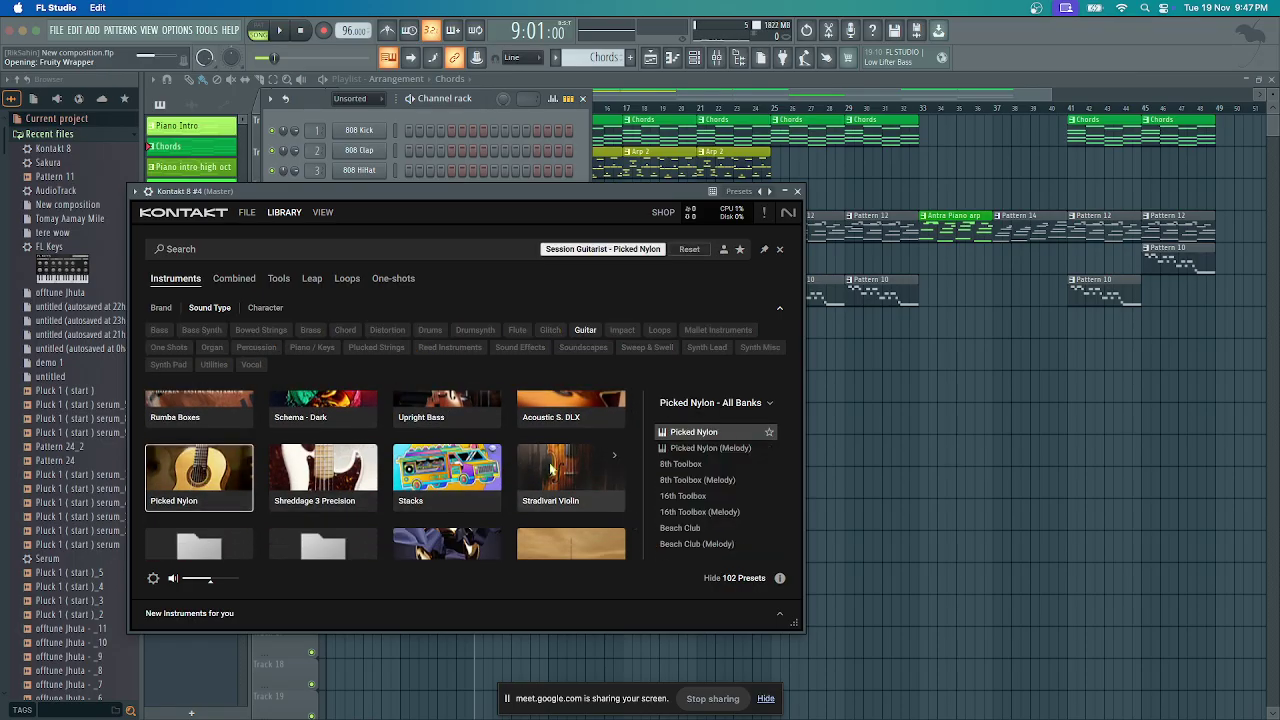
{"action": "double_click", "coordinate": [733, 433]}
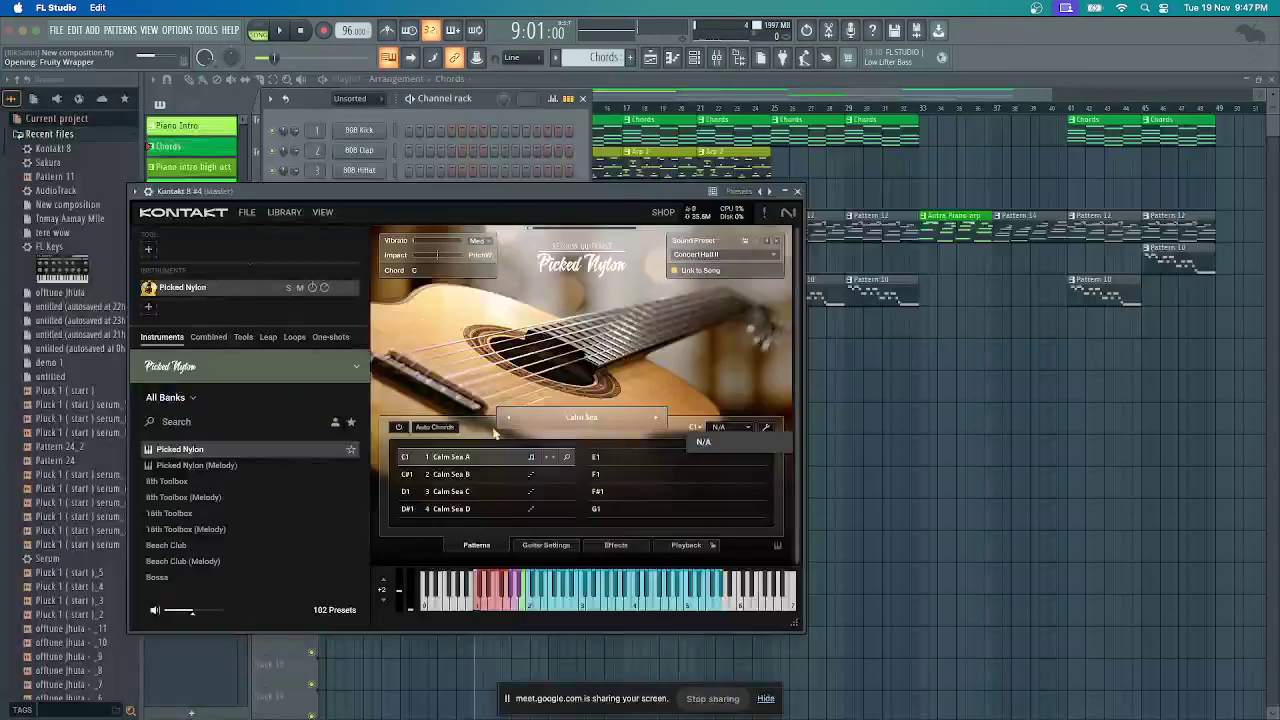
Load the Picked Nylon (Melody) preset, audition its Muted and Flageolet articulations and close the plugin window
{"action": "left_click", "coordinate": [250, 466]}
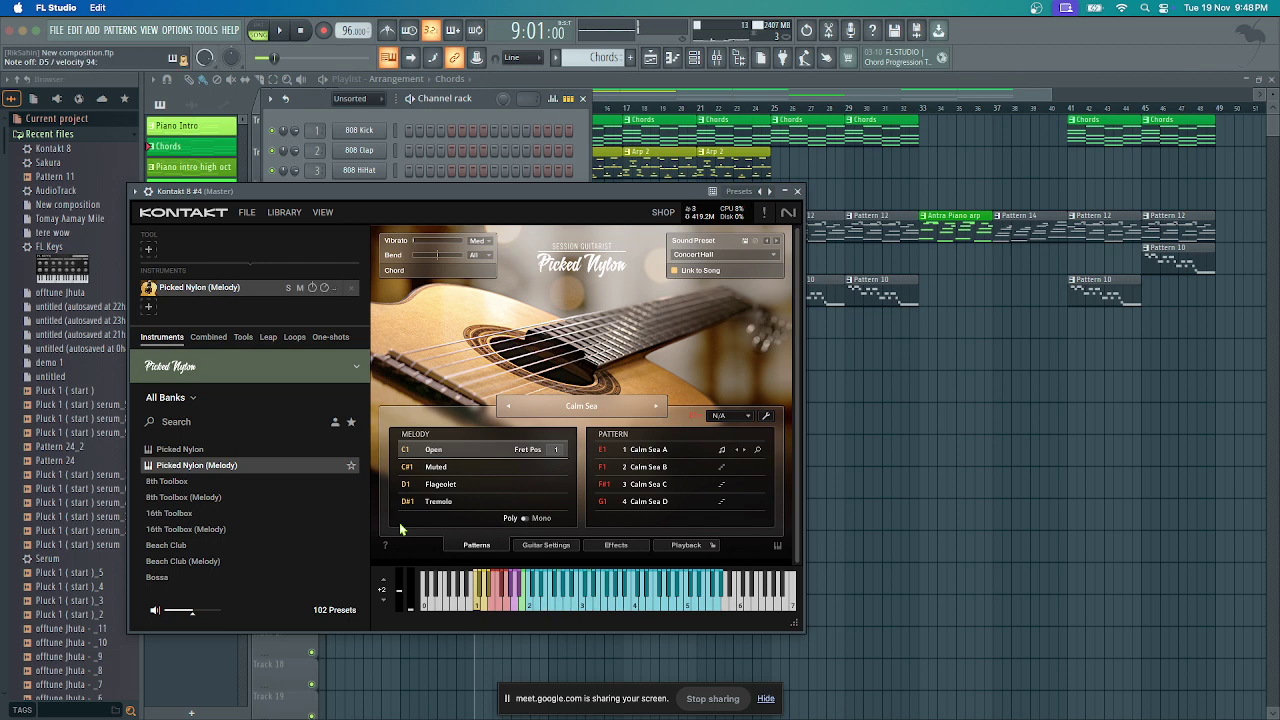
{"action": "left_click", "coordinate": [452, 468]}
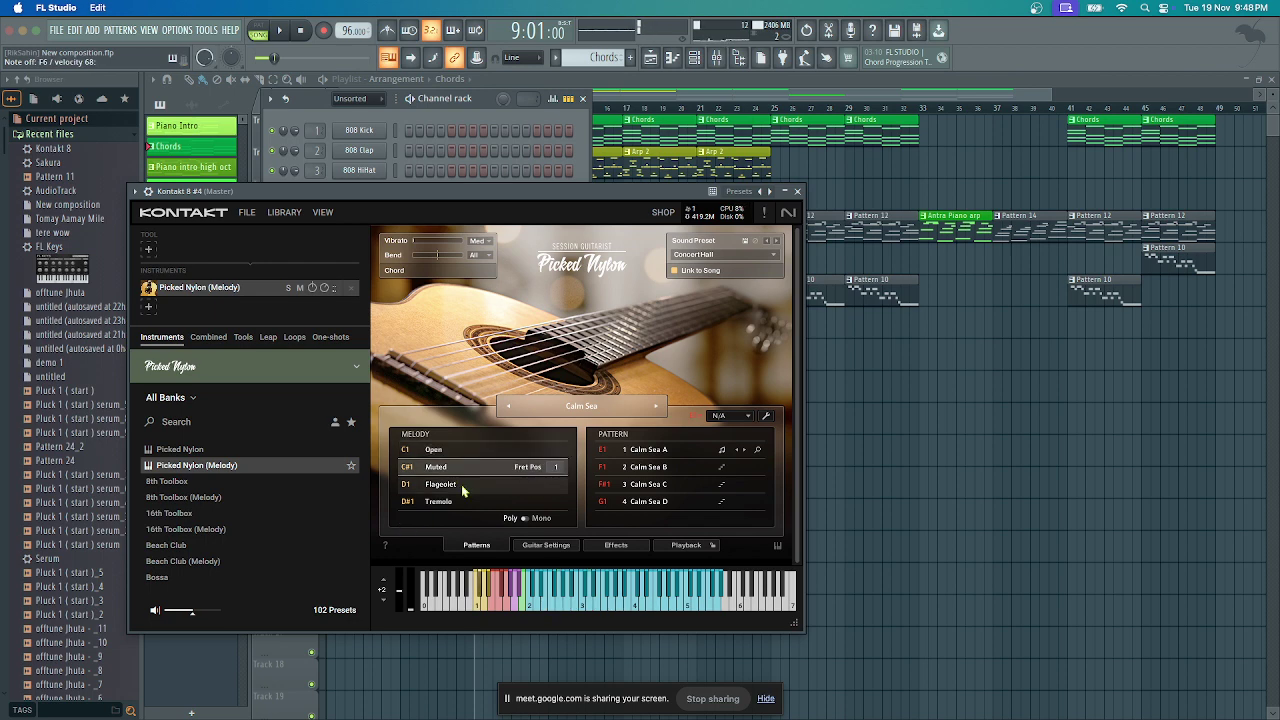
{"action": "left_click", "coordinate": [460, 484]}
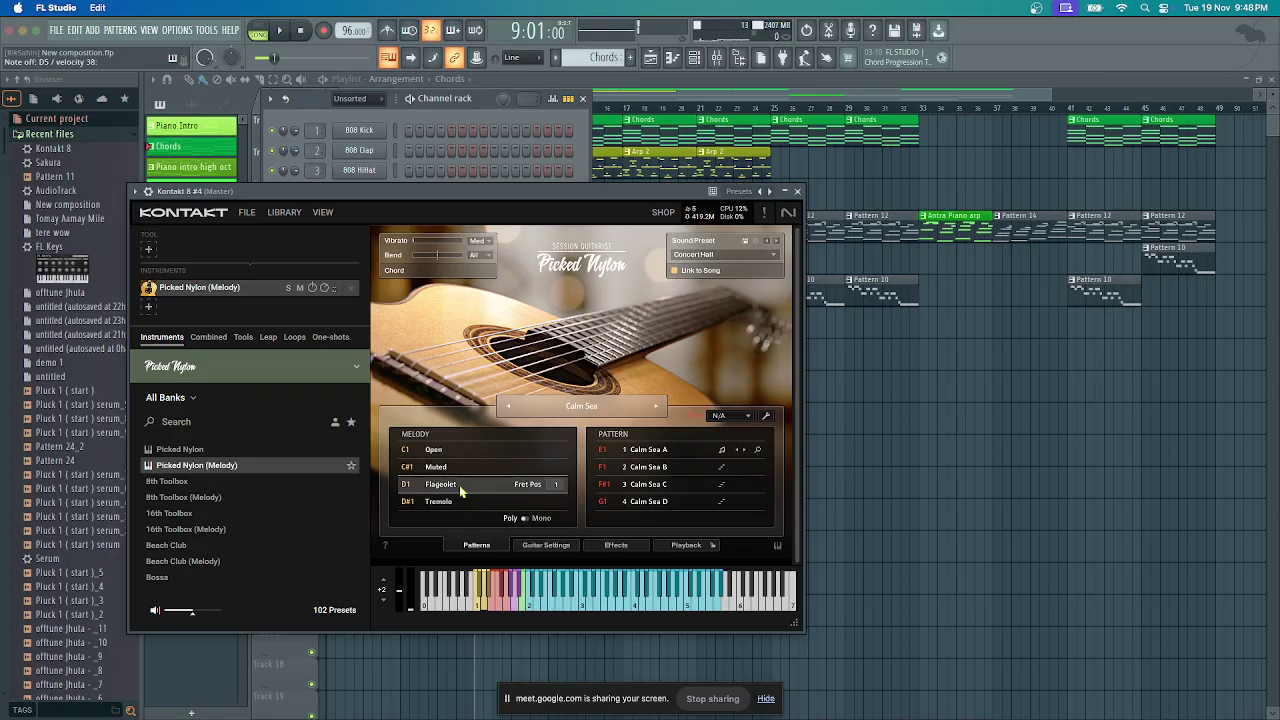
{"action": "left_click", "coordinate": [797, 191]}
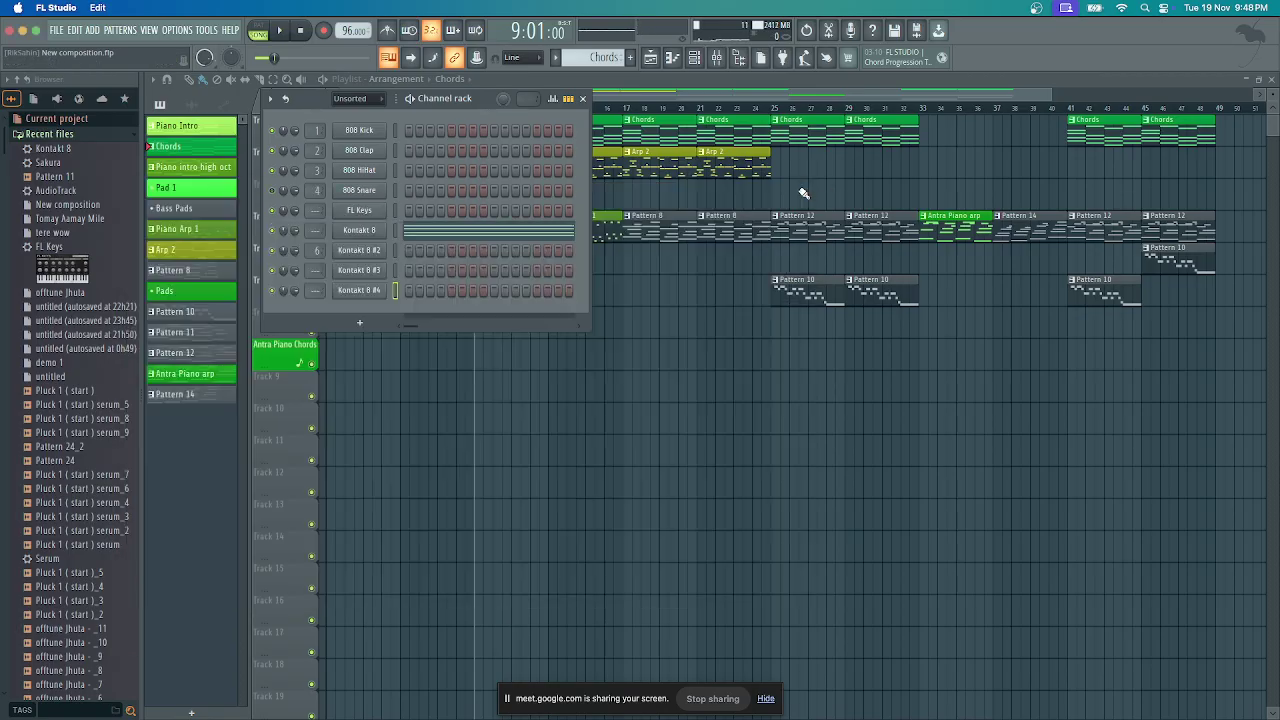
Open the piano roll of the Kontakt 8 #4 channel and switch to a new empty pattern, Pattern 15
{"action": "right_click", "coordinate": [382, 288]}
{"action": "left_click", "coordinate": [396, 290]}
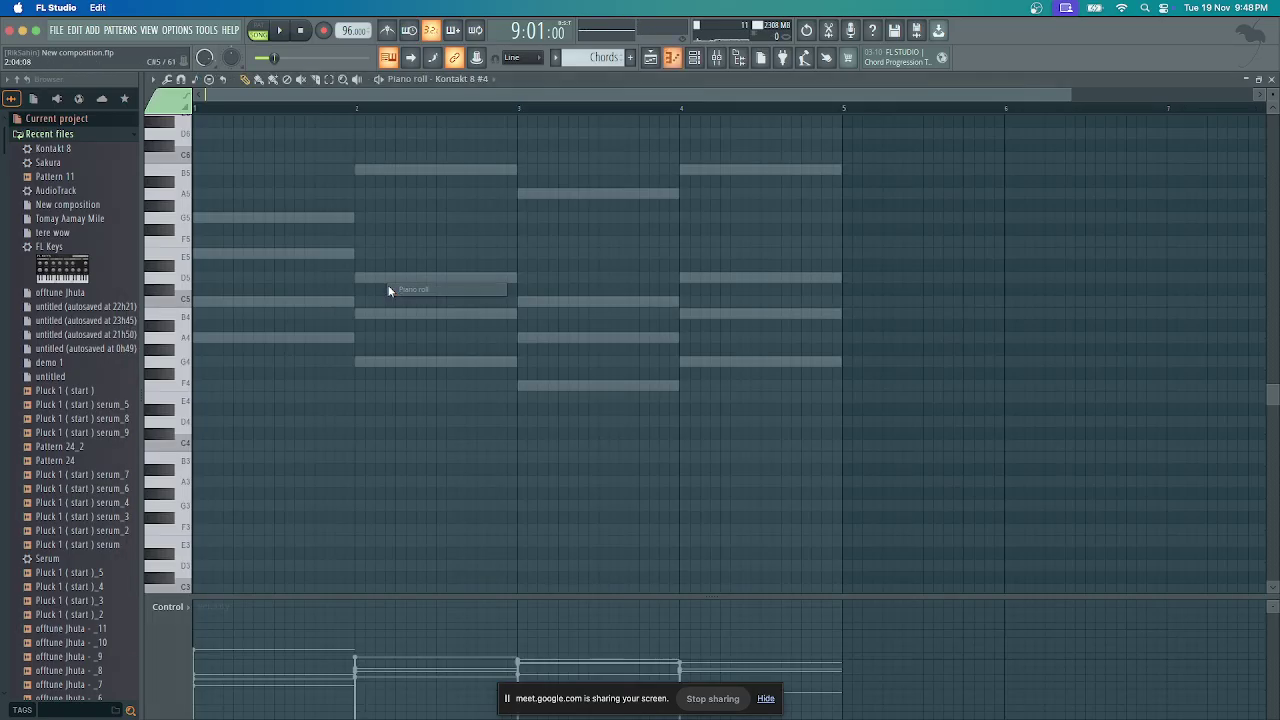
{"action": "left_click", "coordinate": [630, 58]}
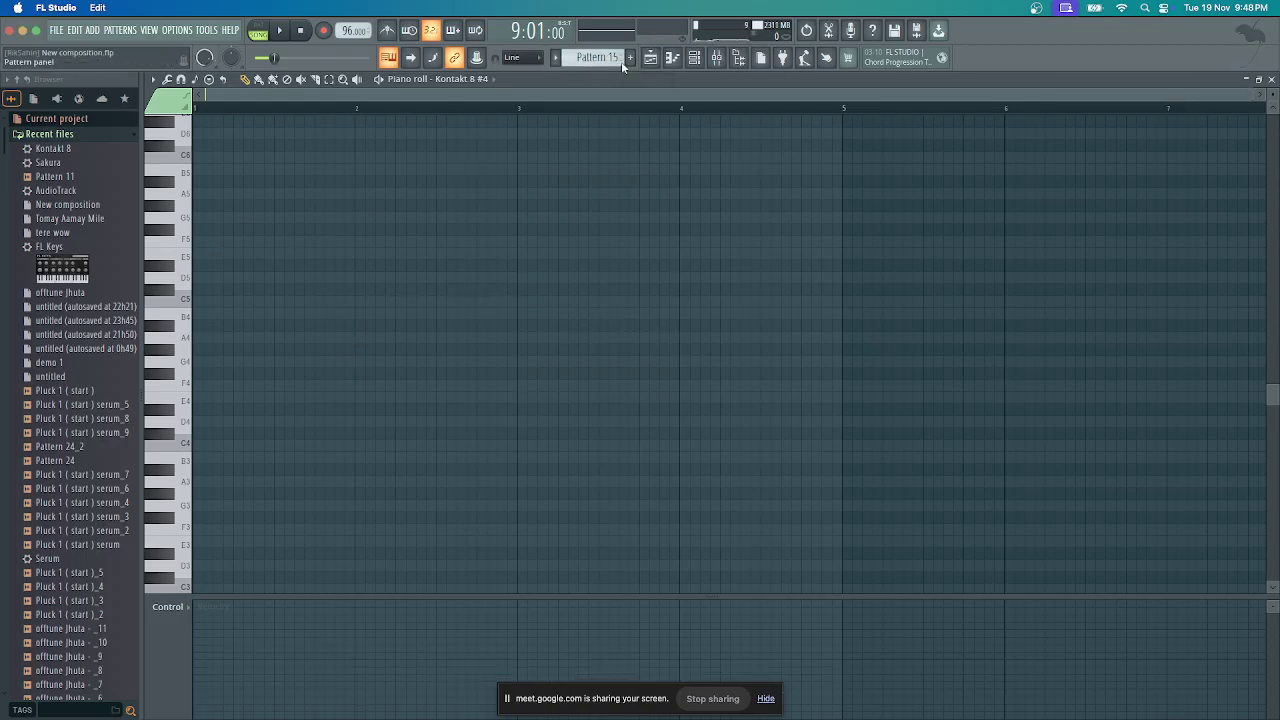
Record a four-bar picked guitar part into Pattern 15 with the metronome on and play it back with the metronome off
{"action": "left_click", "coordinate": [260, 30]}
{"action": "left_click", "coordinate": [387, 30]}
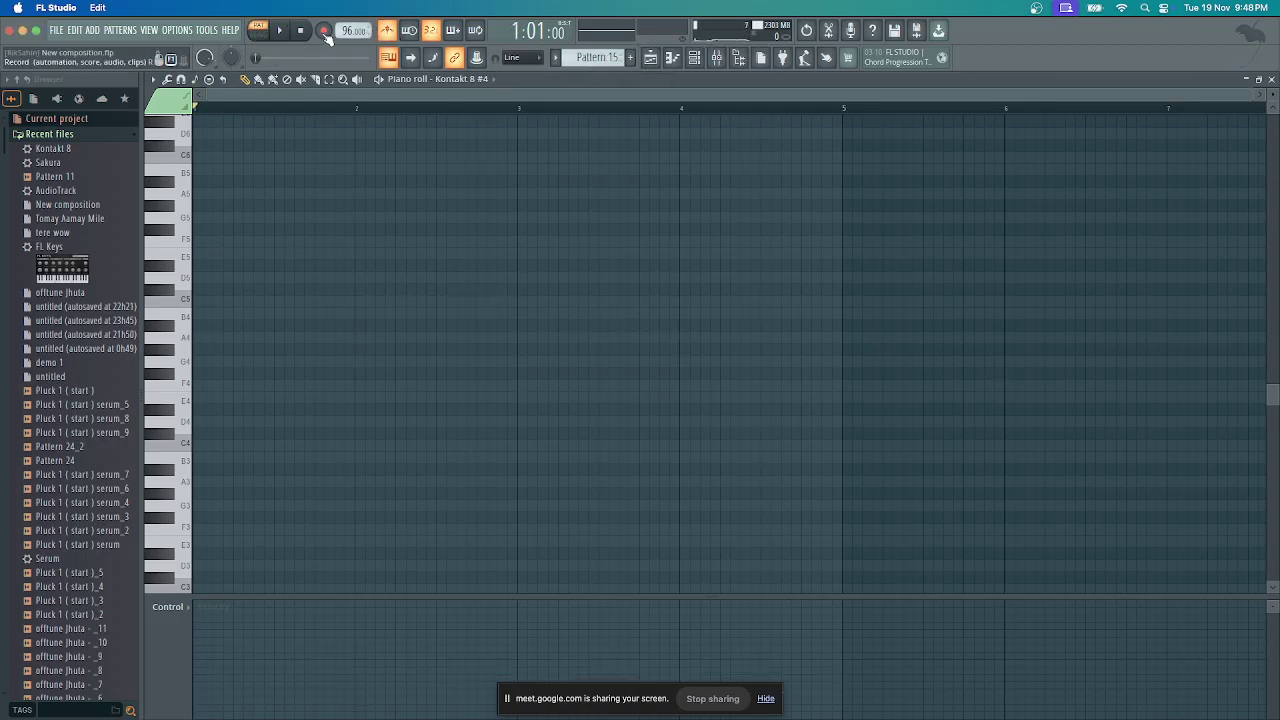
{"action": "left_click", "coordinate": [323, 30]}
{"action": "left_click", "coordinate": [282, 30]}
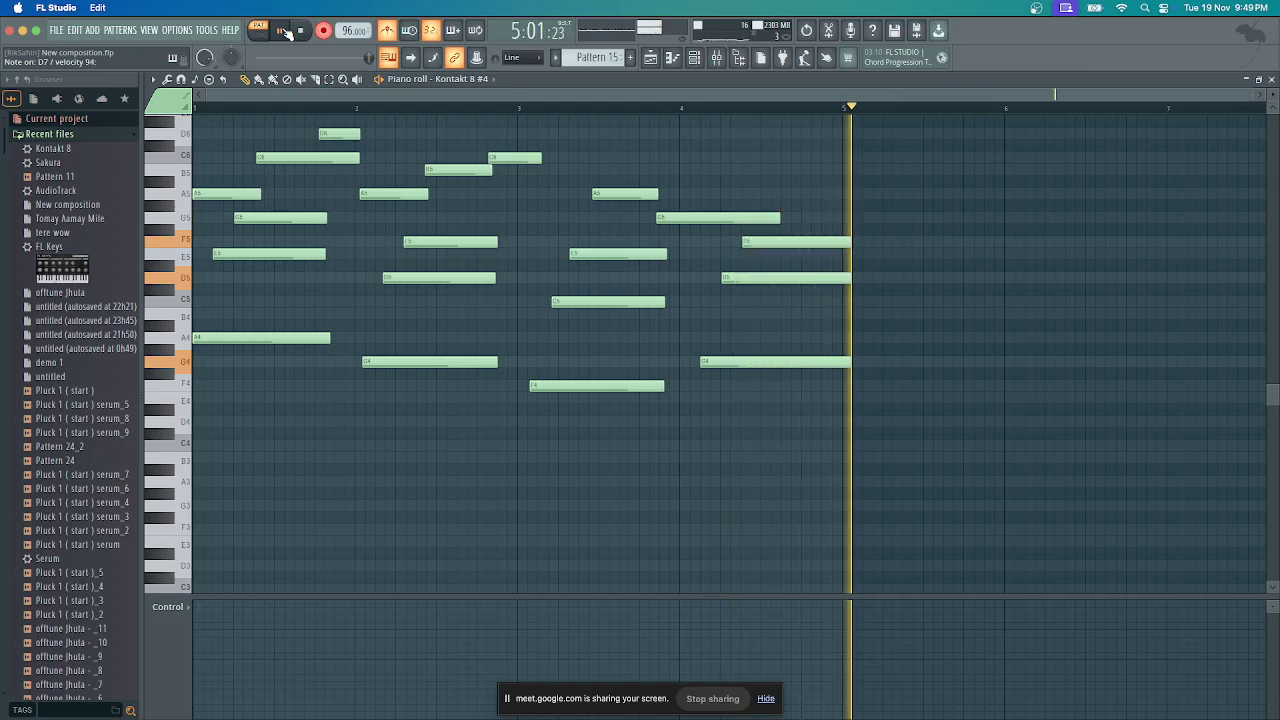
{"action": "key", "text": "space"}
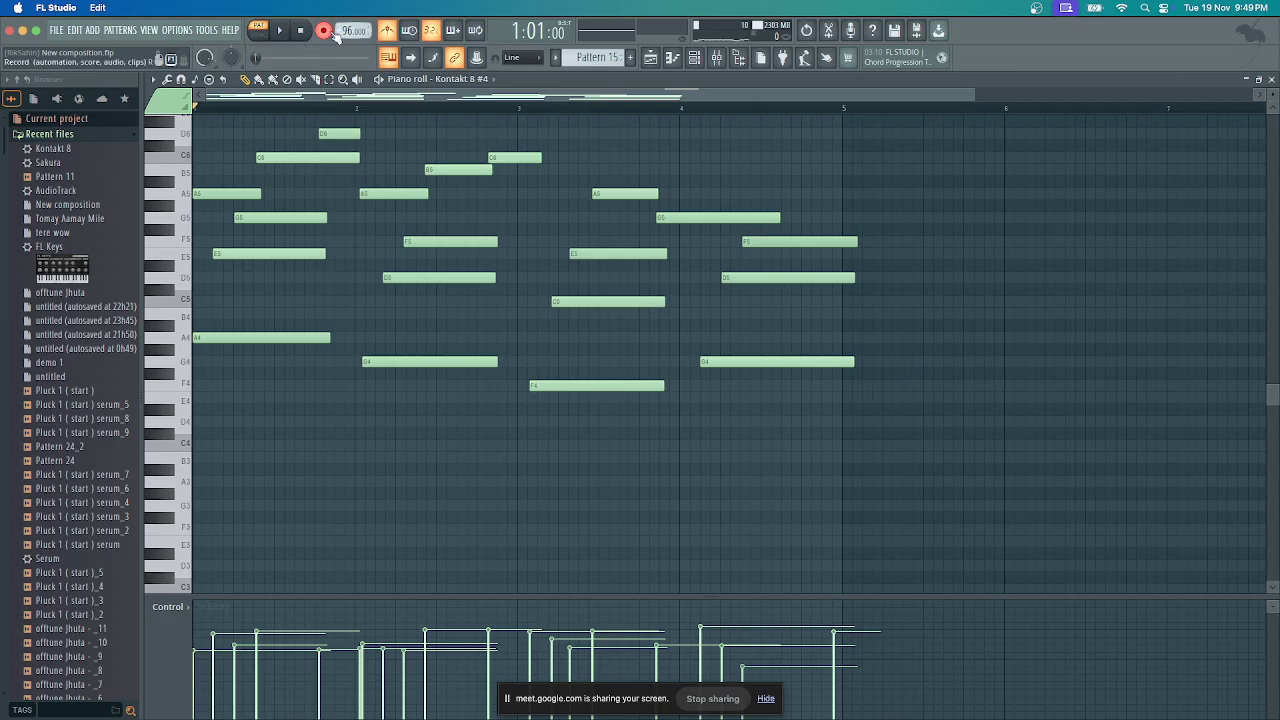
{"action": "left_click", "coordinate": [279, 30]}
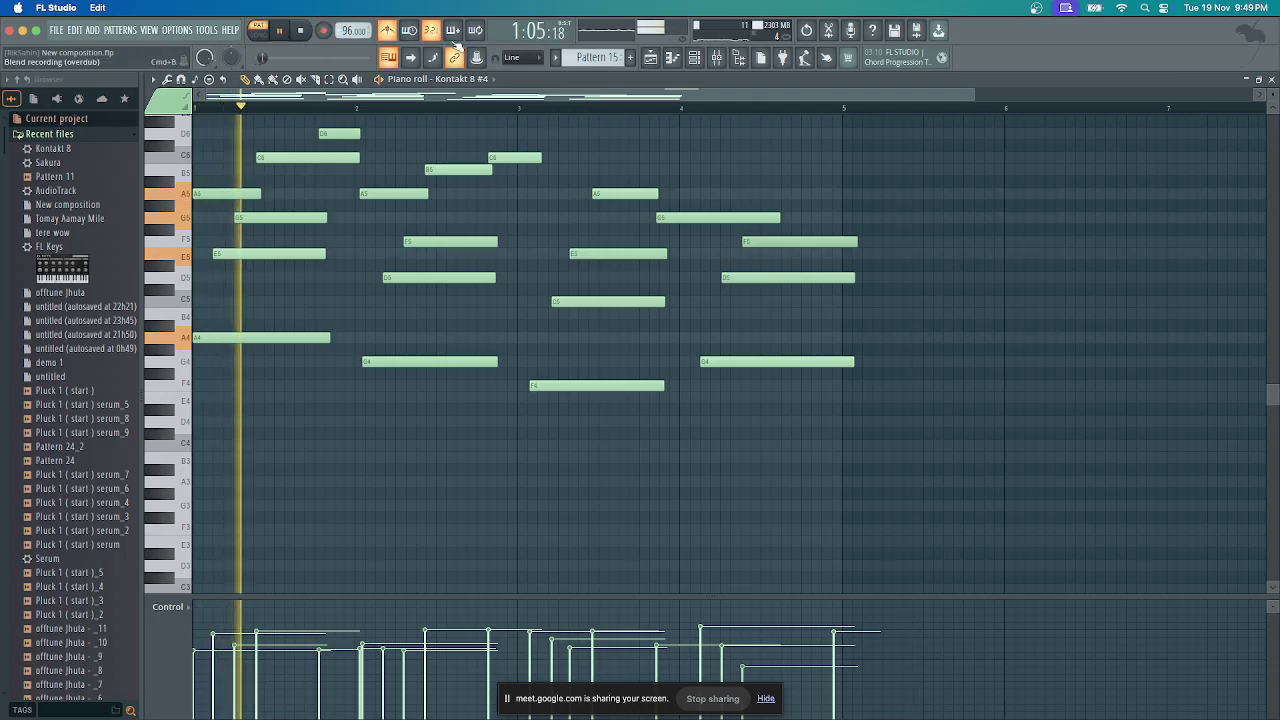
{"action": "left_click", "coordinate": [396, 30]}
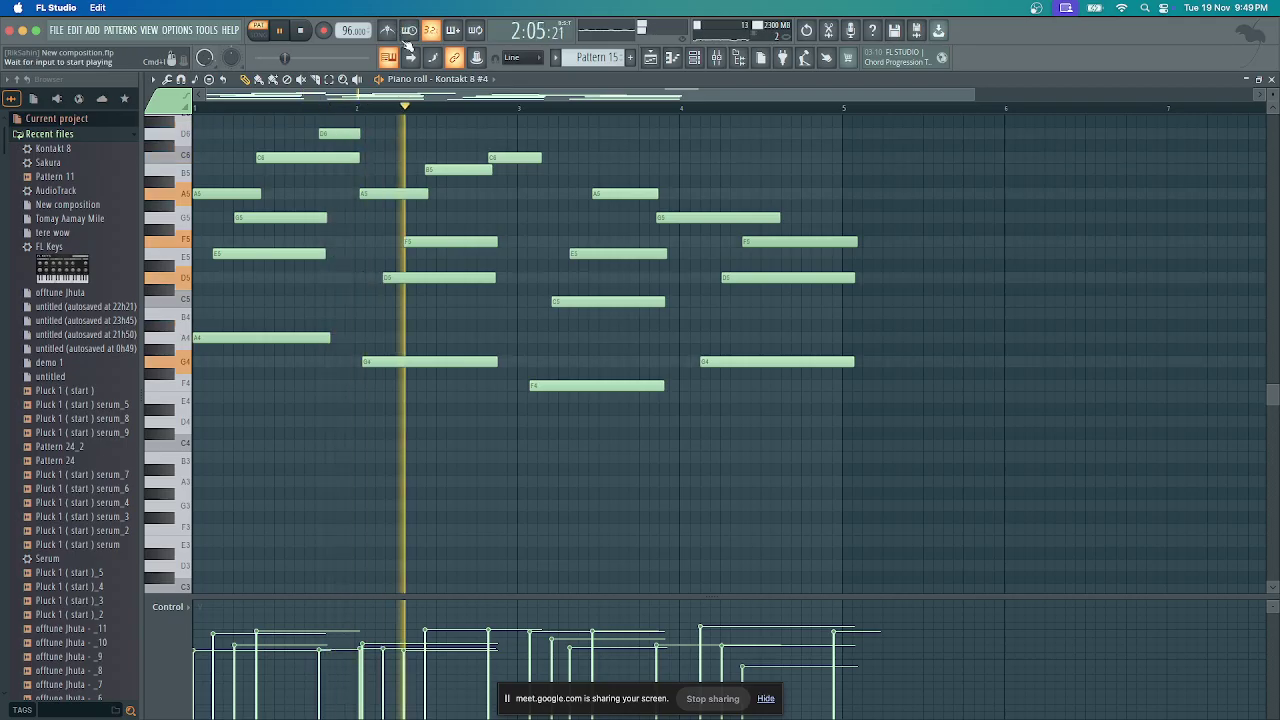
Quantize the recorded notes with the Default quantizer template and shorten the last F5, D5 and G4 notes to finish by bar 5
{"action": "left_click", "coordinate": [168, 79]}
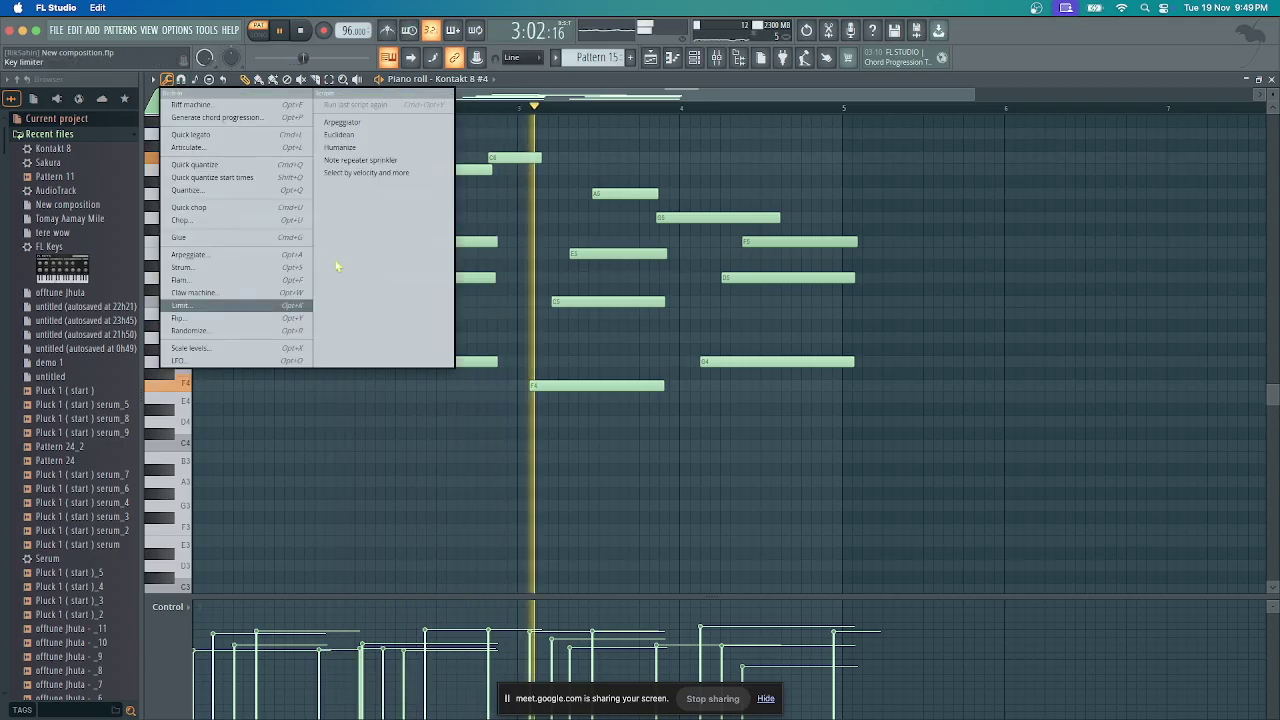
{"action": "left_click", "coordinate": [186, 190]}
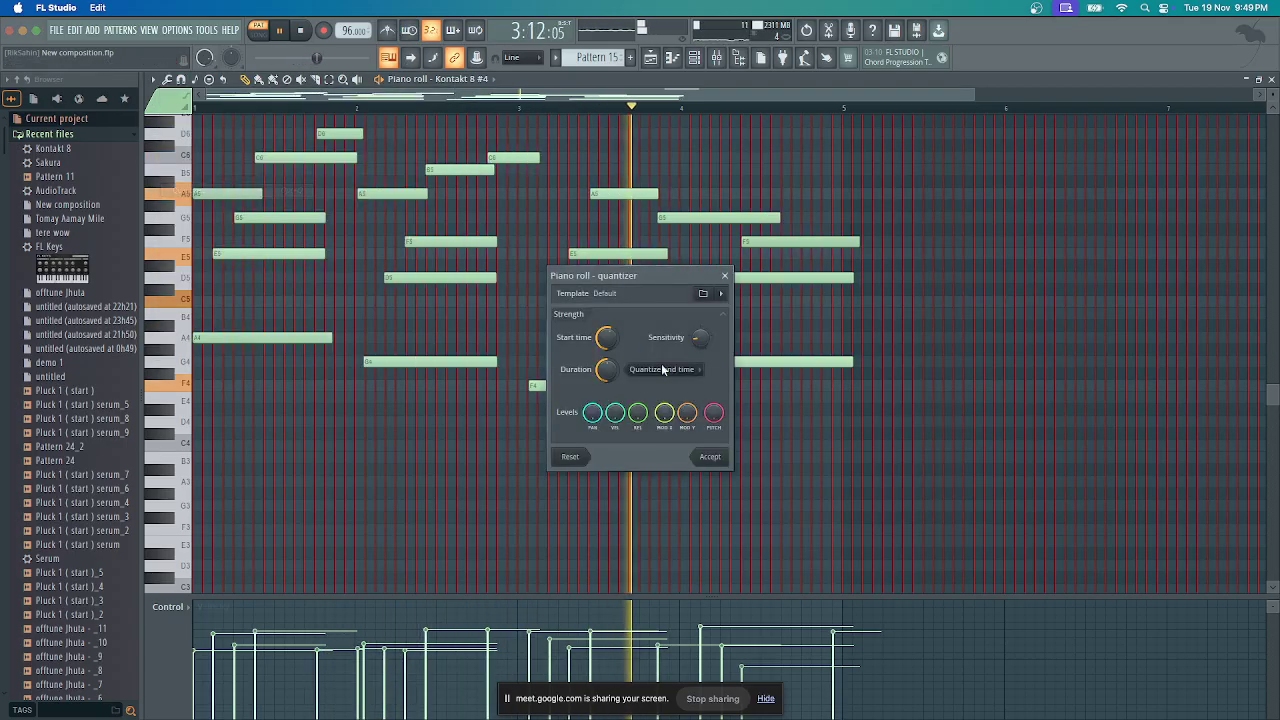
{"action": "left_click", "coordinate": [710, 456]}
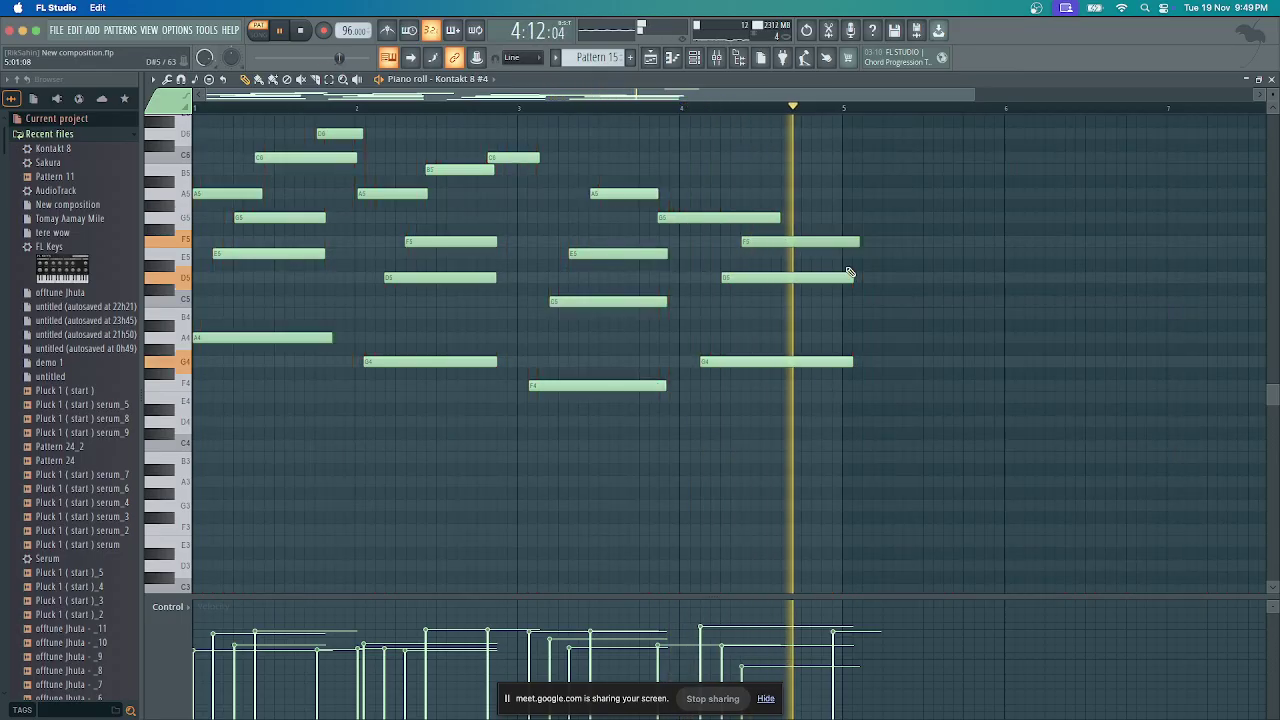
{"action": "left_click_drag", "start_coordinate": [860, 242], "coordinate": [843, 278]}
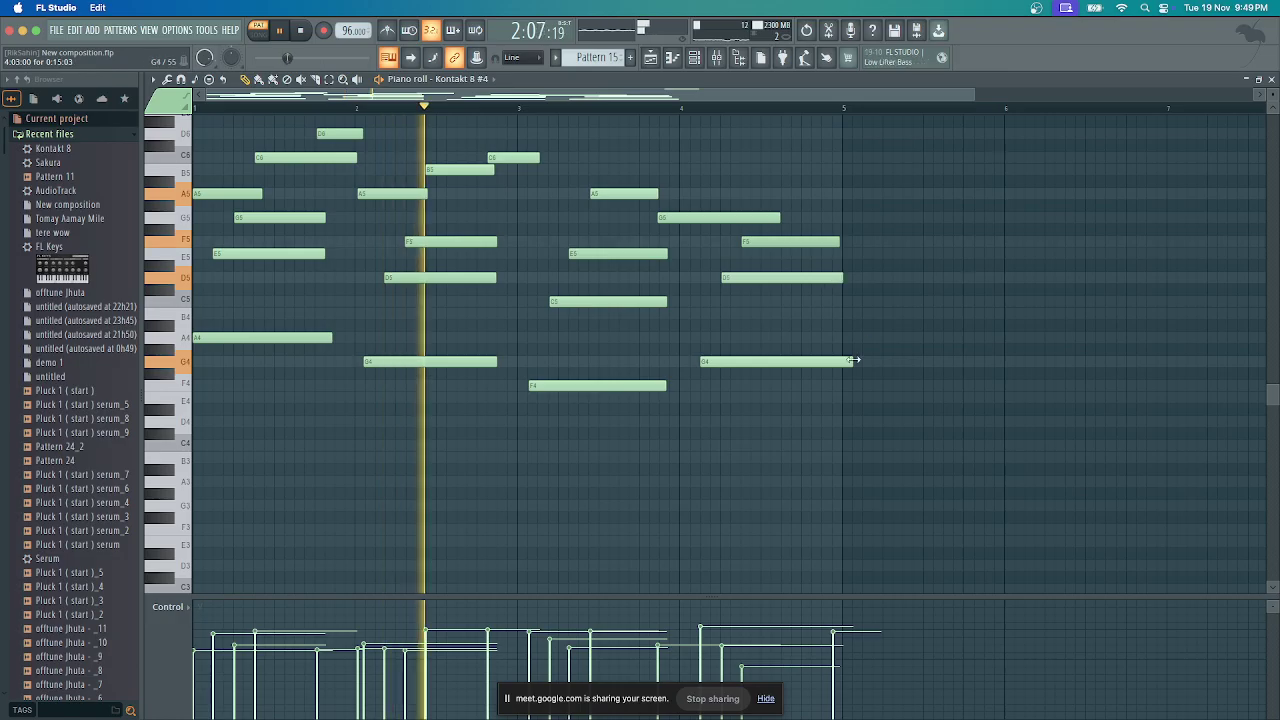
{"action": "left_click_drag", "start_coordinate": [851, 362], "coordinate": [843, 362]}
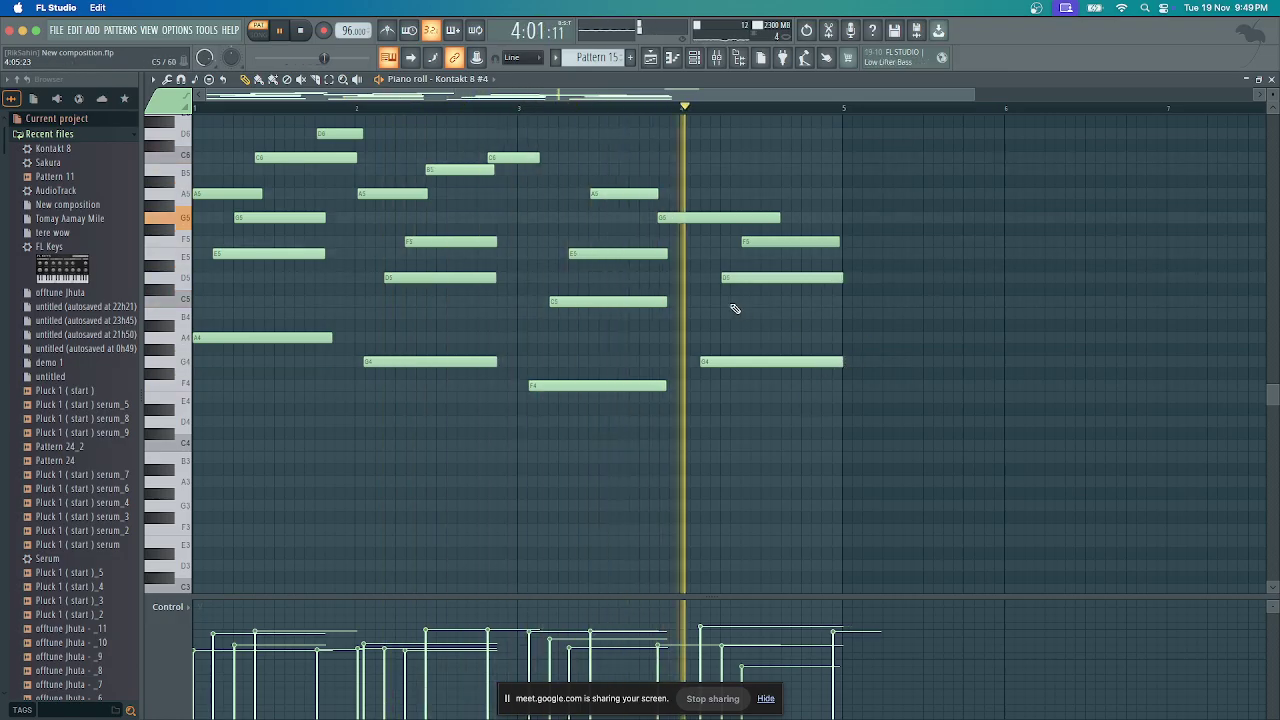
Place Pattern 15 on Track 6 of the playlist at bar 9 and play it in song mode
{"action": "left_click", "coordinate": [651, 58]}
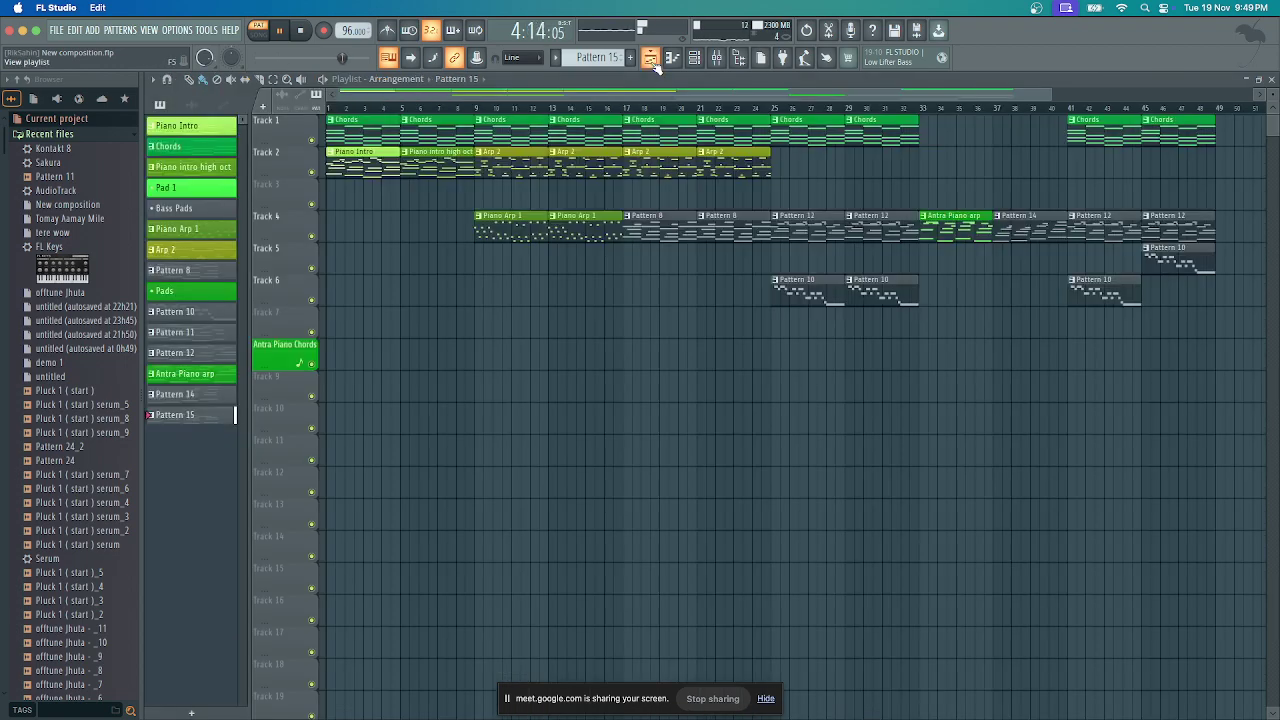
{"action": "key", "text": "space"}
{"action": "left_click", "coordinate": [480, 300]}
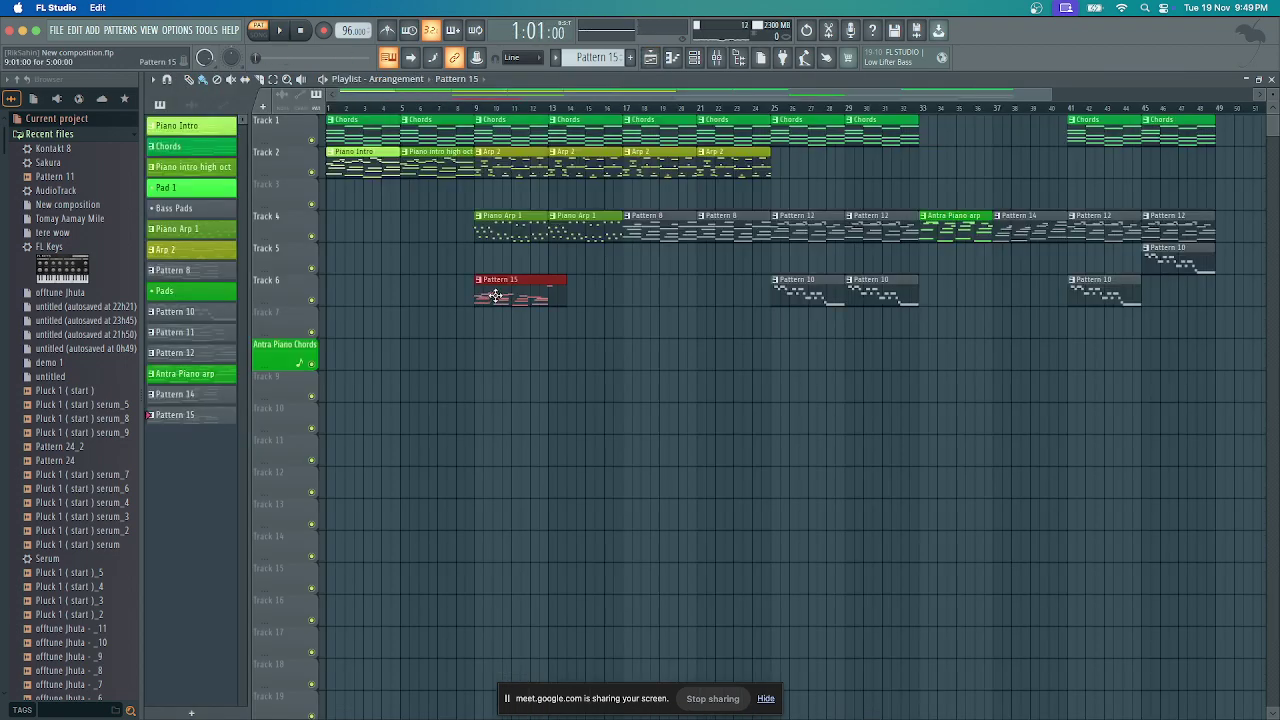
{"action": "key", "text": "space"}
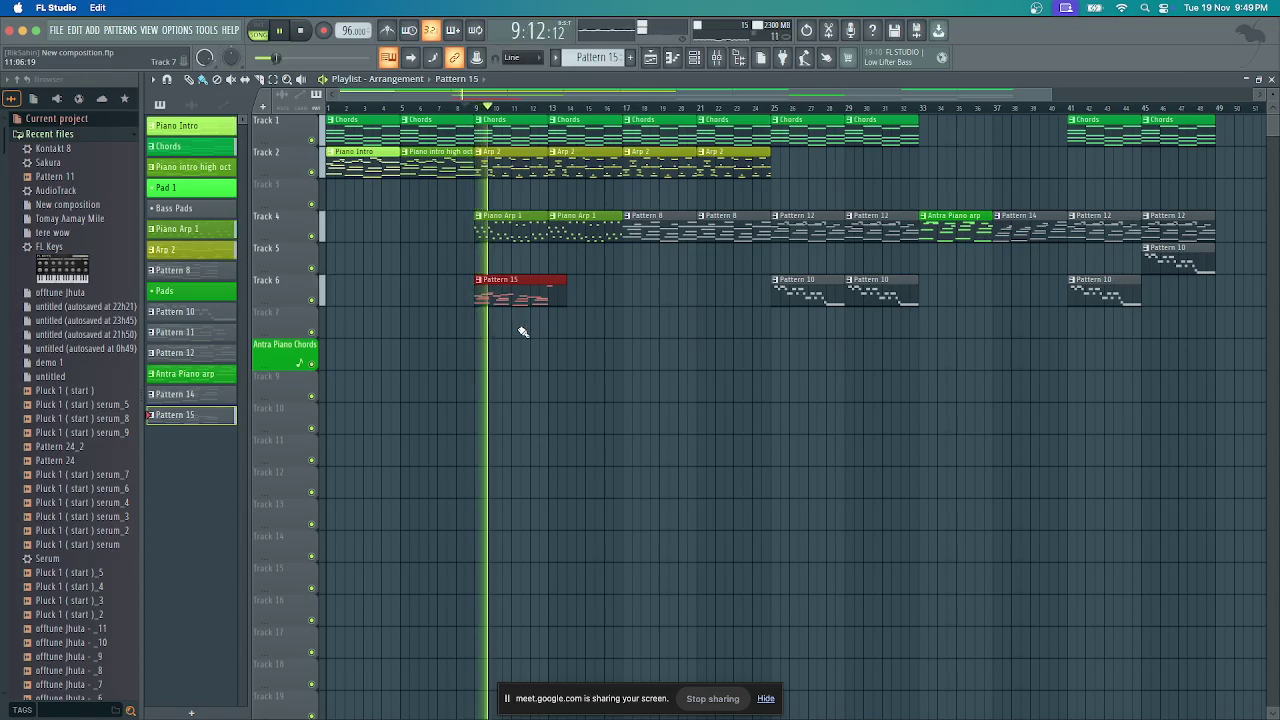
{"action": "key", "text": "space"}
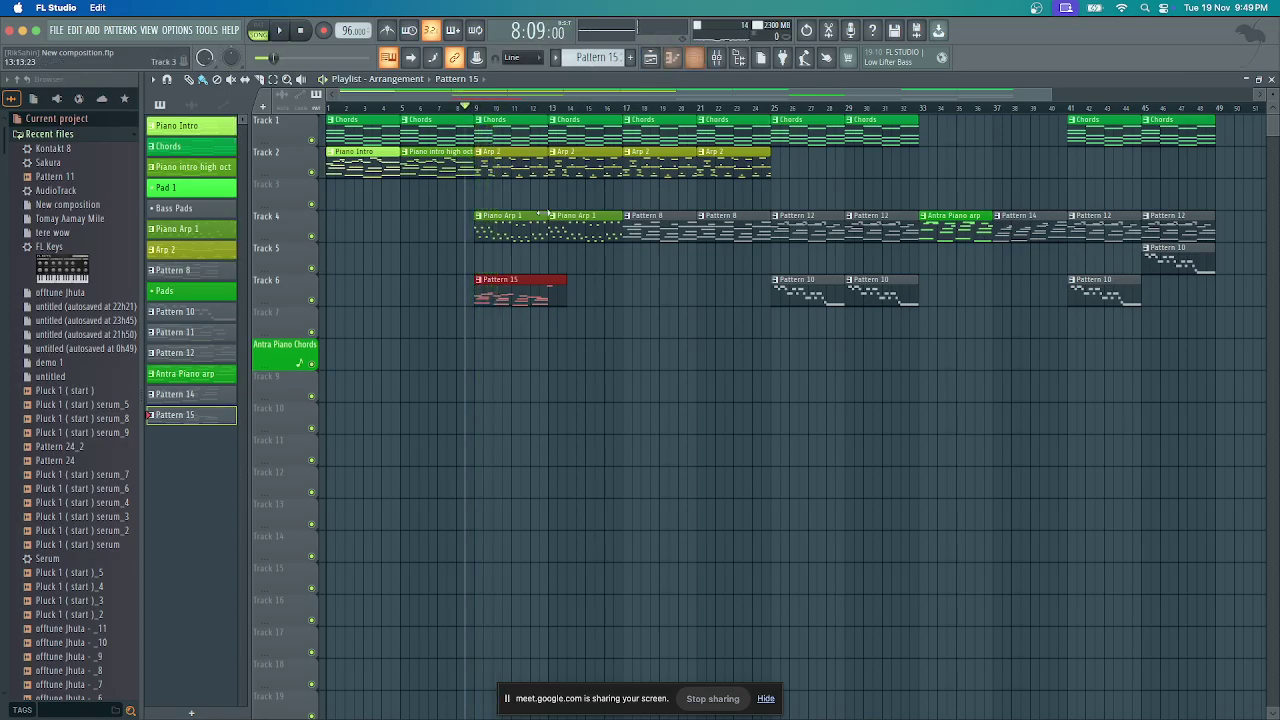
Reopen Pattern 15 in the piano roll, shift the bar 2 notes slightly earlier without snapping and align the G4 with the start of bar 2
{"action": "double_click", "coordinate": [505, 290]}
{"action": "left_click", "coordinate": [405, 80]}
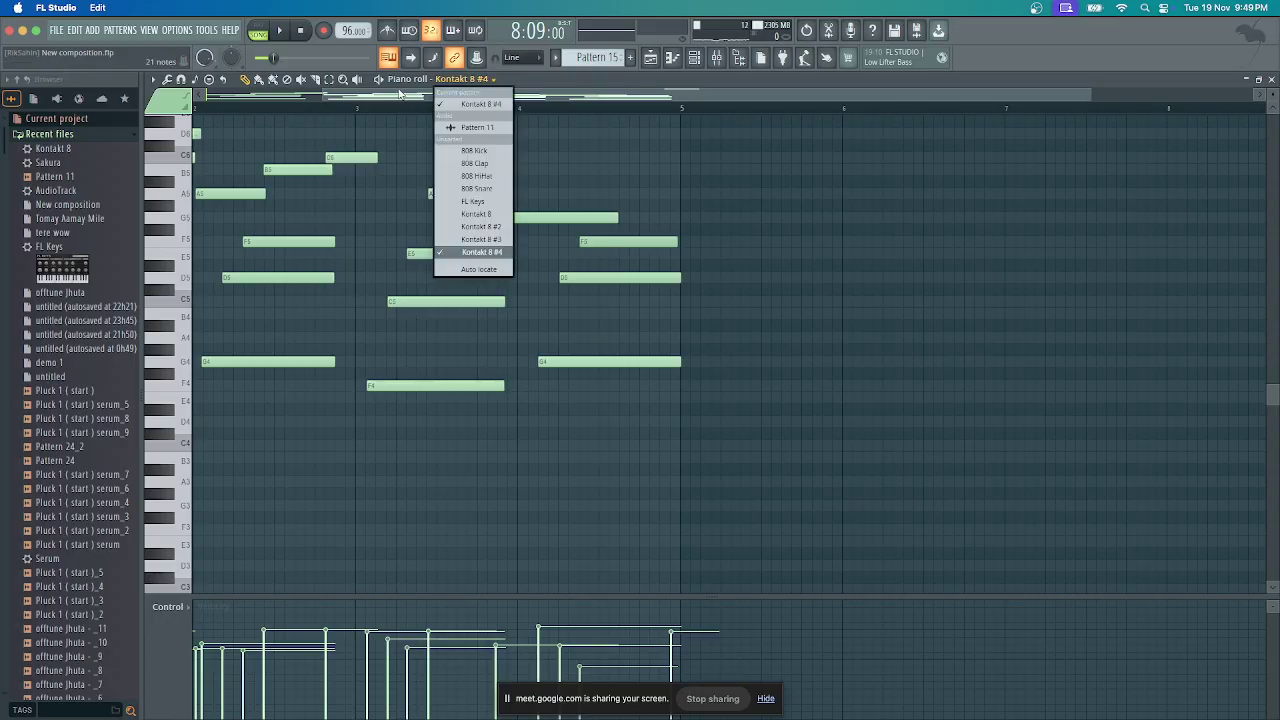
{"action": "key", "text": "Escape"}
{"action": "key", "text": "space"}
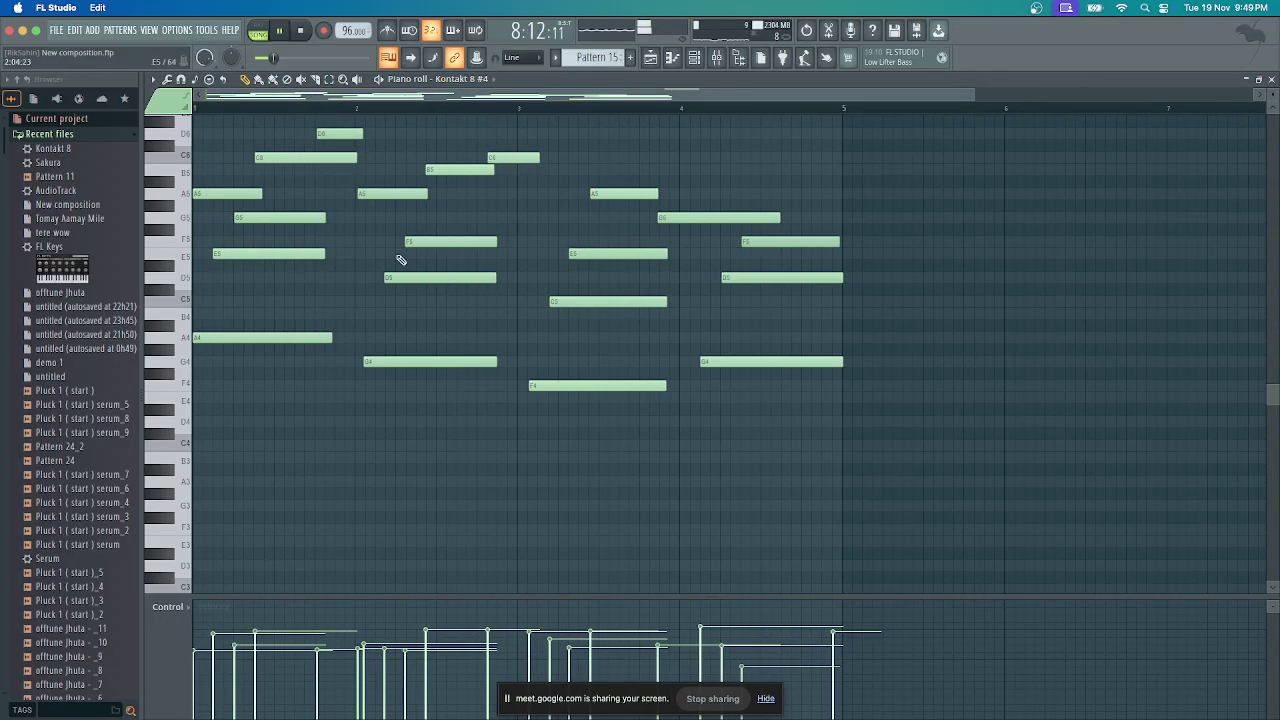
{"action": "key", "text": "space"}
{"action": "left_click_drag", "start_coordinate": [517, 130], "coordinate": [390, 390]}
{"action": "left_click_drag", "start_coordinate": [389, 190], "coordinate": [387, 190]}
{"action": "left_click", "coordinate": [355, 308]}
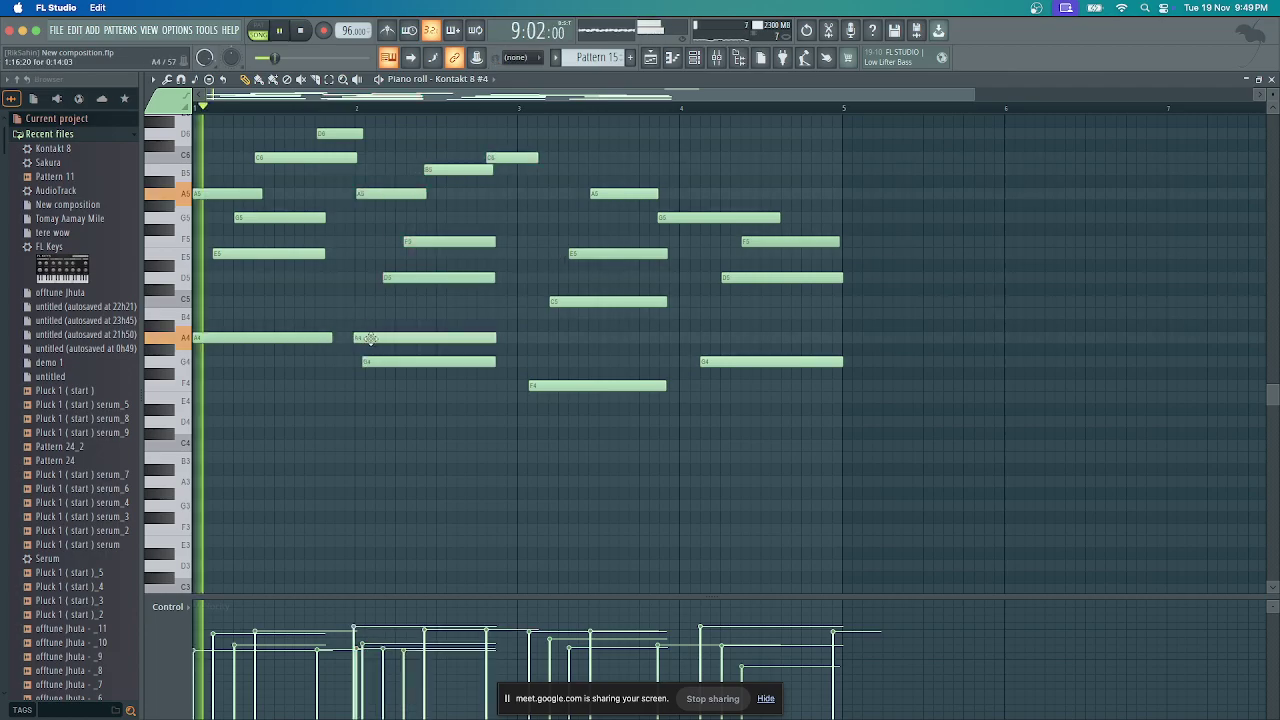
{"action": "key", "text": "space"}
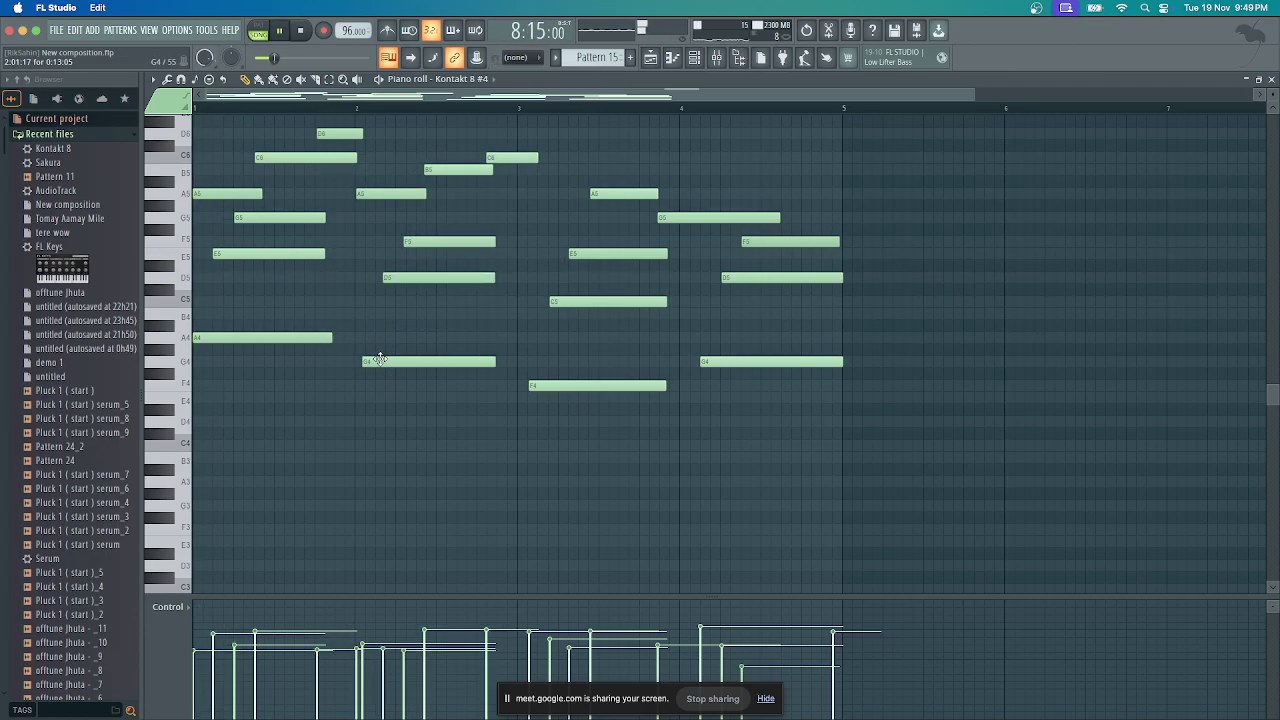
{"action": "left_click_drag", "start_coordinate": [380, 360], "coordinate": [373, 362]}
{"action": "key", "text": "space"}
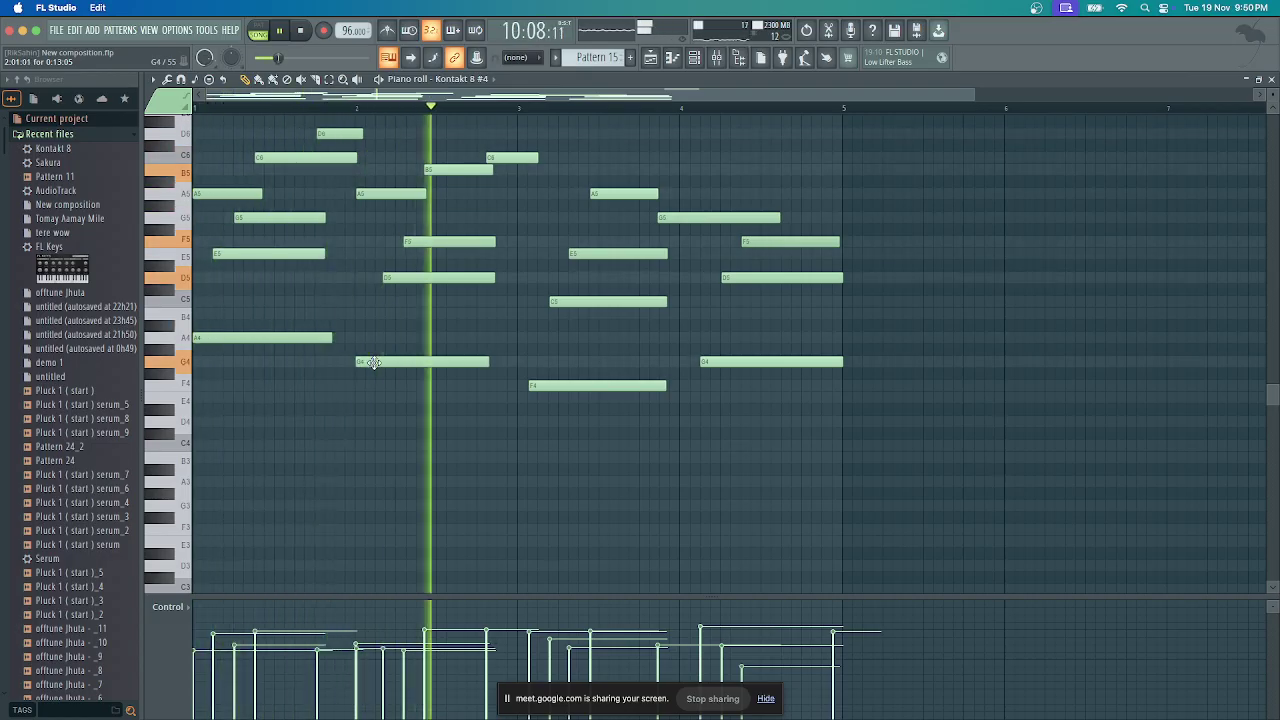
Stop playback and delete all notes from Pattern 15
{"action": "key", "text": "space"}
{"action": "key", "text": "super+a"}
{"action": "key", "text": "Delete"}
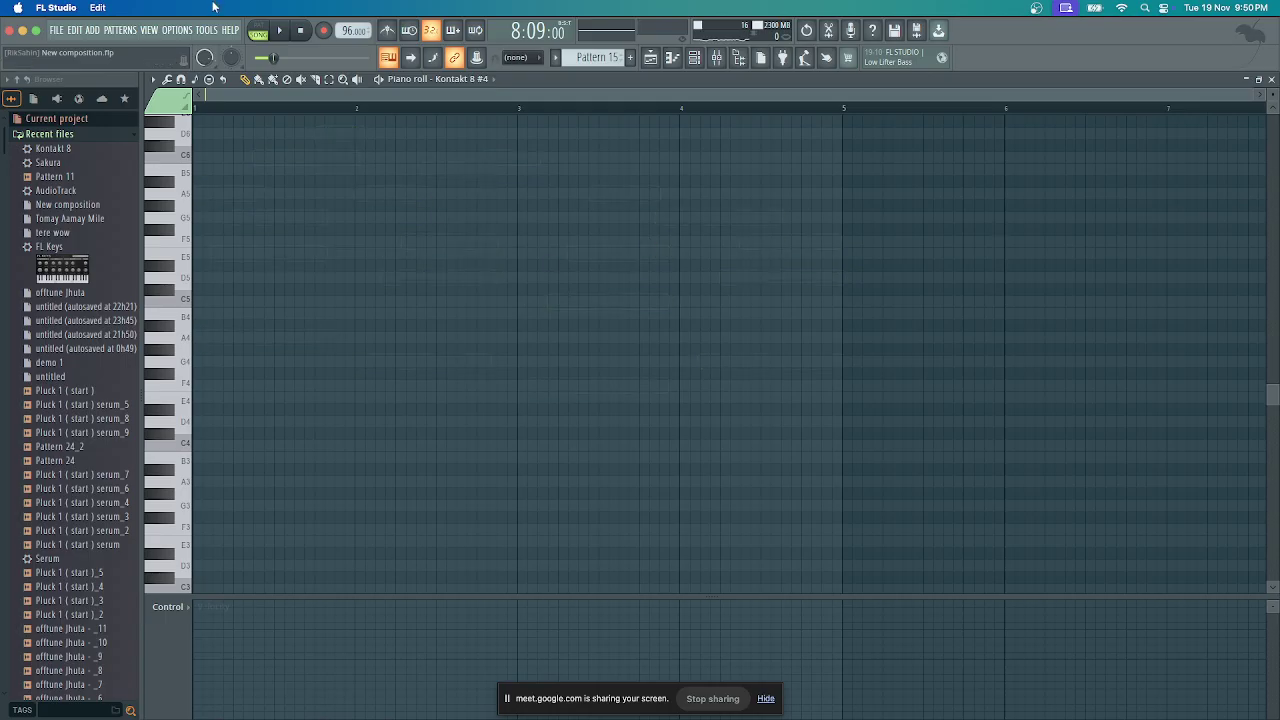
Record a four-bar arpeggiated guitar take from Kontakt 8 #4 into Pattern 15, restarting once, and play it back
{"action": "left_click", "coordinate": [324, 33]}
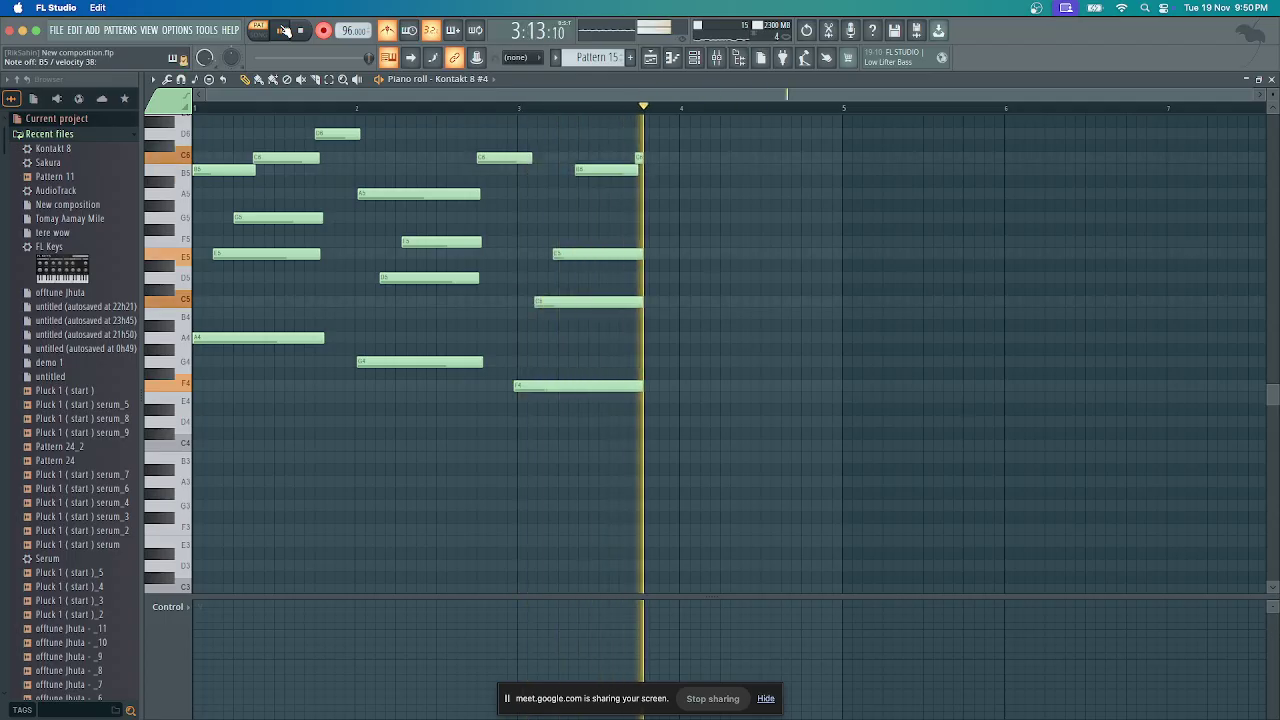
{"action": "left_click", "coordinate": [283, 30]}
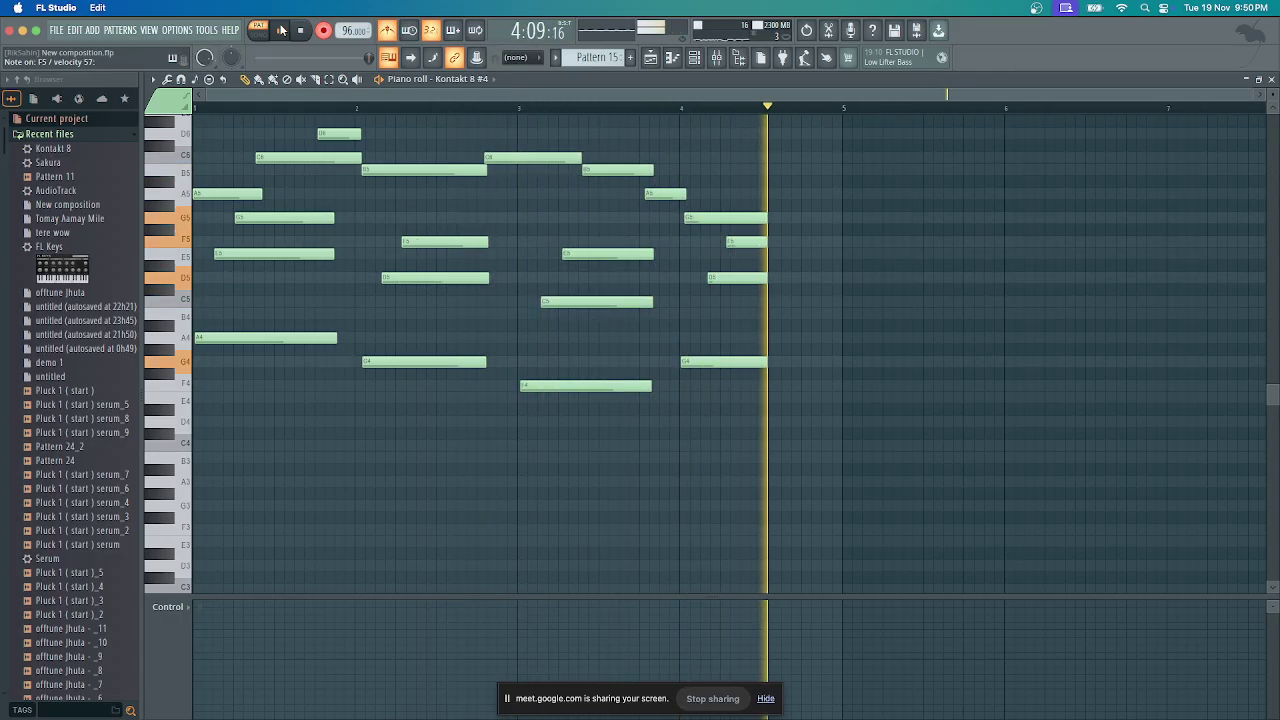
{"action": "left_click", "coordinate": [284, 30]}
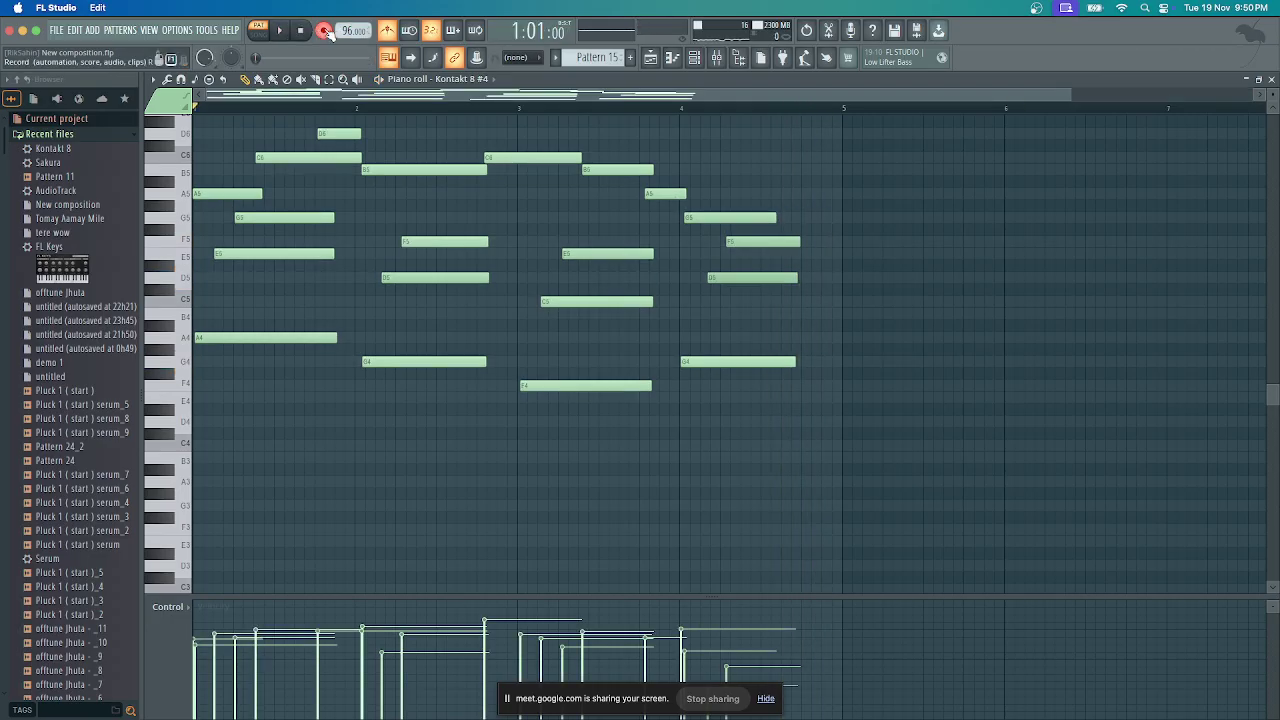
{"action": "key", "text": "space"}
Quantize the recorded take with the Default quantizer template, audition it and clear all notes from Pattern 15
{"action": "left_click", "coordinate": [170, 80]}
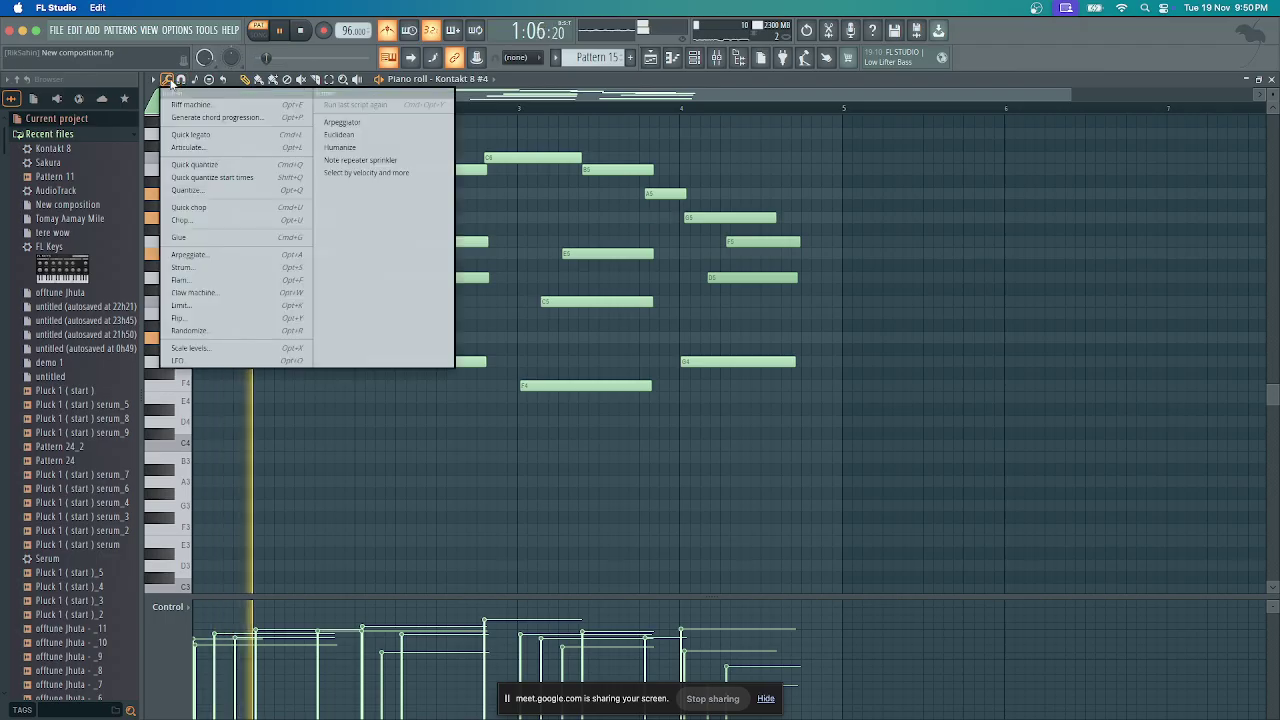
{"action": "left_click", "coordinate": [200, 190]}
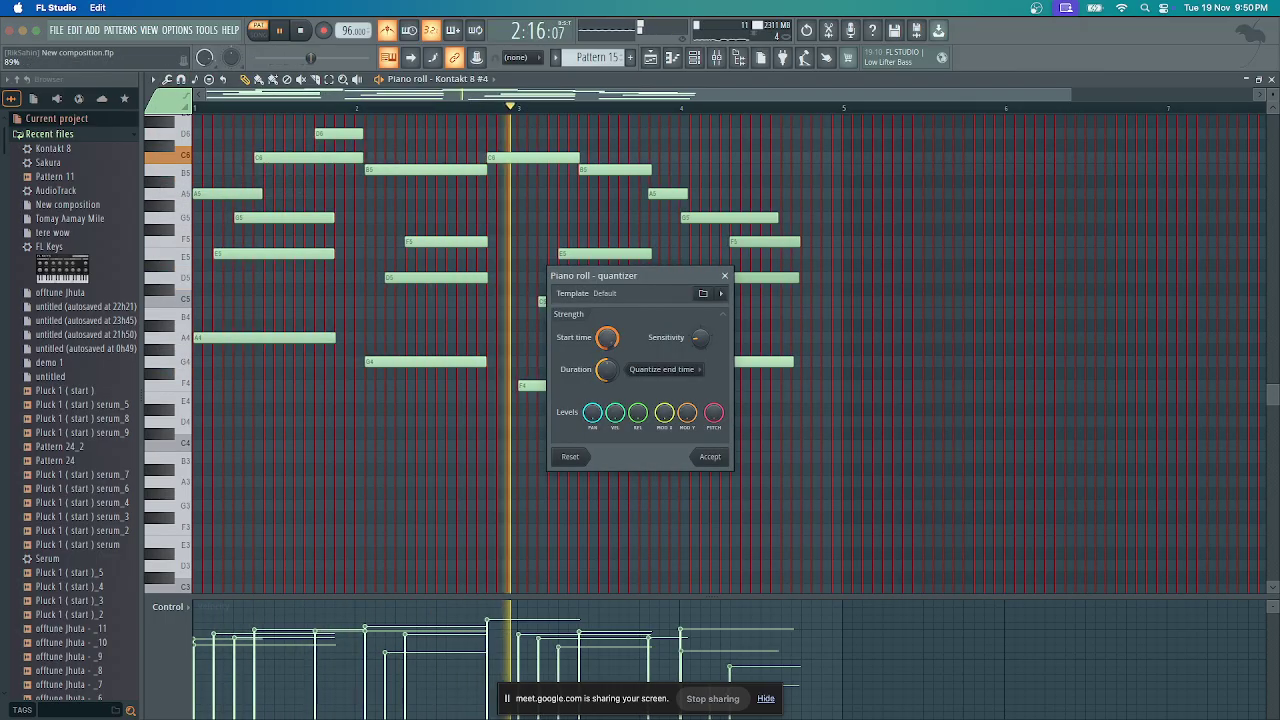
{"action": "left_click", "coordinate": [709, 457]}
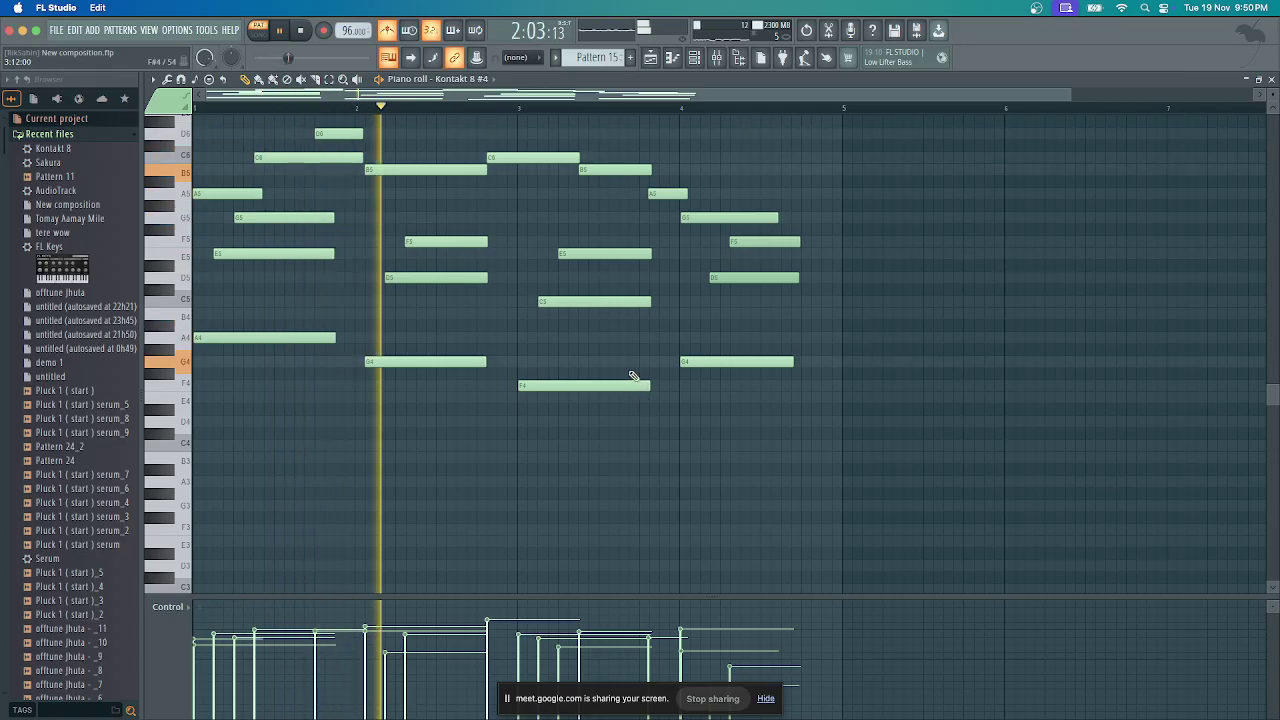
{"action": "key", "text": "space"}
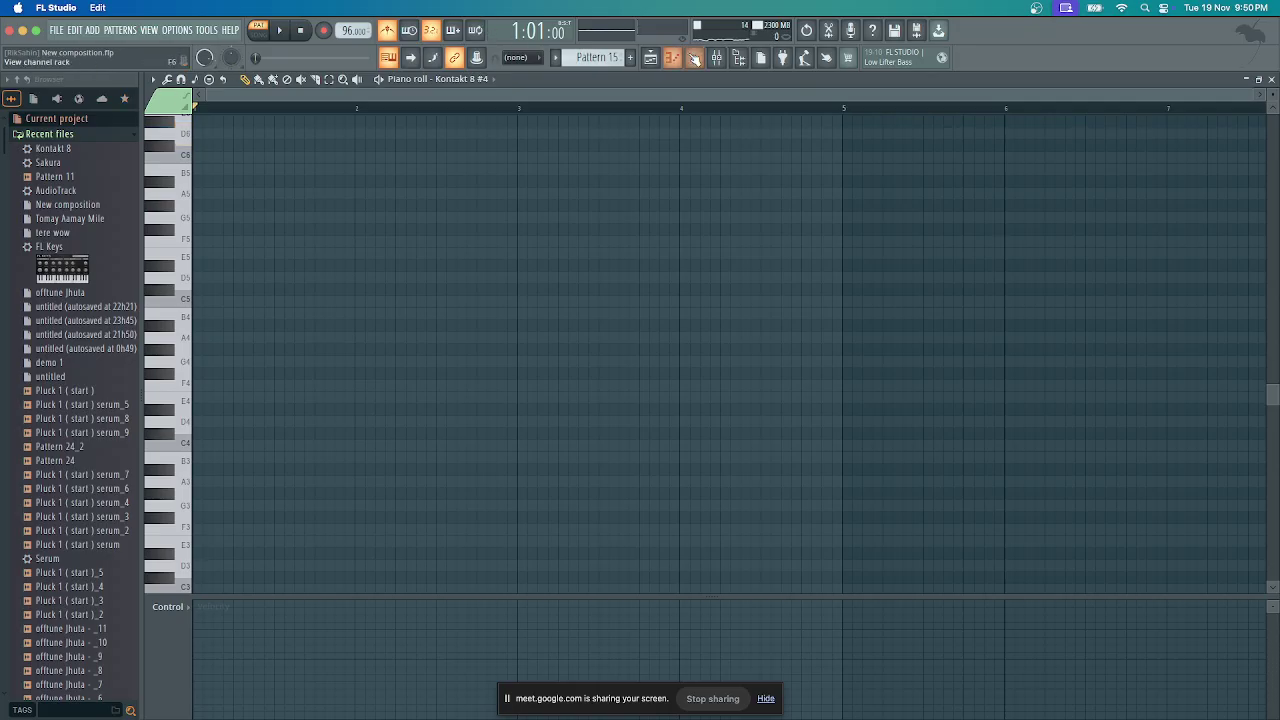
Check the Picked Nylon (Melody) instrument in Kontakt 8 #4, close its window and briefly run and stop playback
{"action": "key", "text": "F6"}
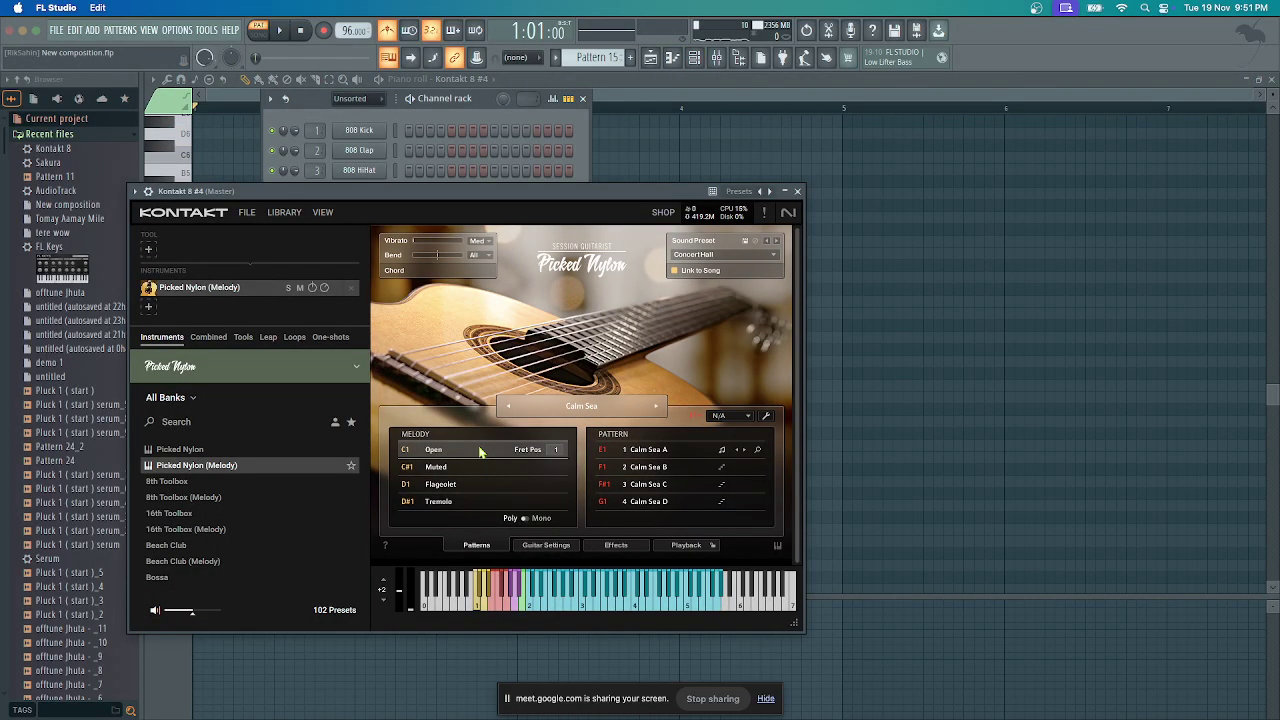
{"action": "left_click", "coordinate": [800, 191]}
{"action": "left_click", "coordinate": [284, 32]}
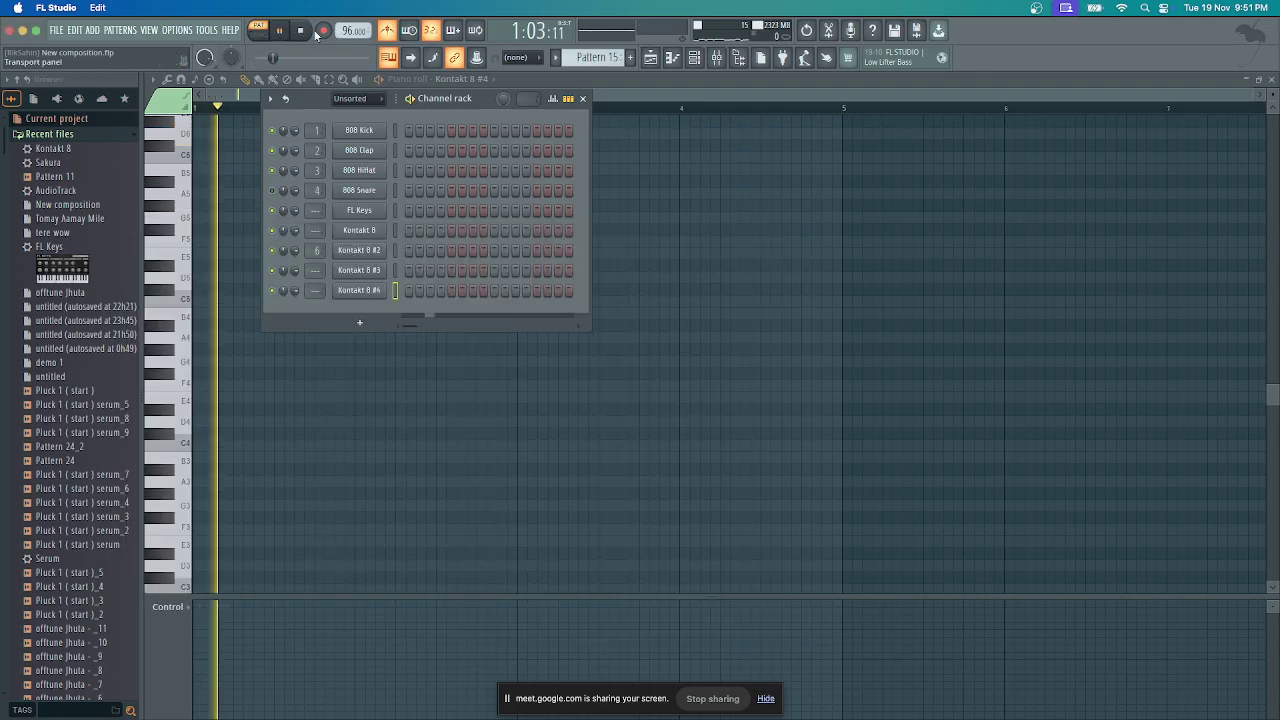
{"action": "left_click", "coordinate": [284, 32]}
{"action": "left_click", "coordinate": [300, 30]}
Record a new four-bar guitar take from Kontakt 8 #4 into Pattern 15, restarting as needed, and close the channel rack
{"action": "left_click", "coordinate": [323, 31]}
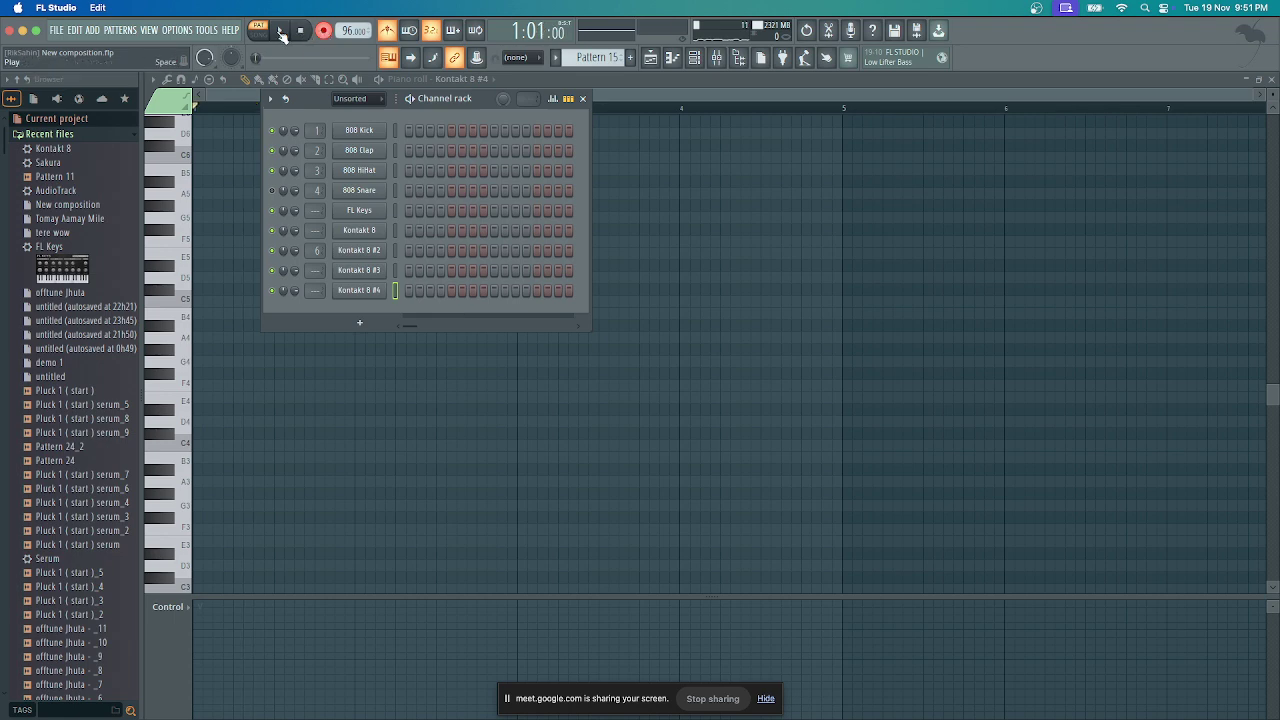
{"action": "left_click", "coordinate": [282, 32]}
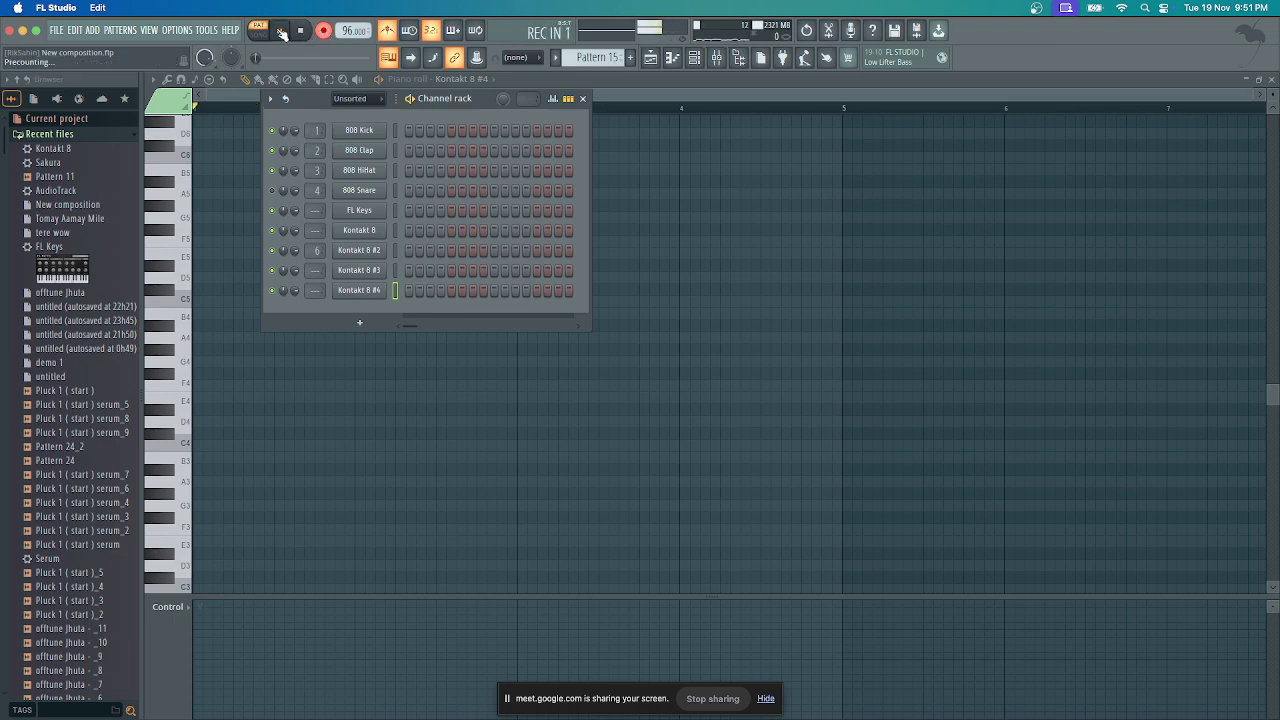
{"action": "left_click", "coordinate": [282, 33]}
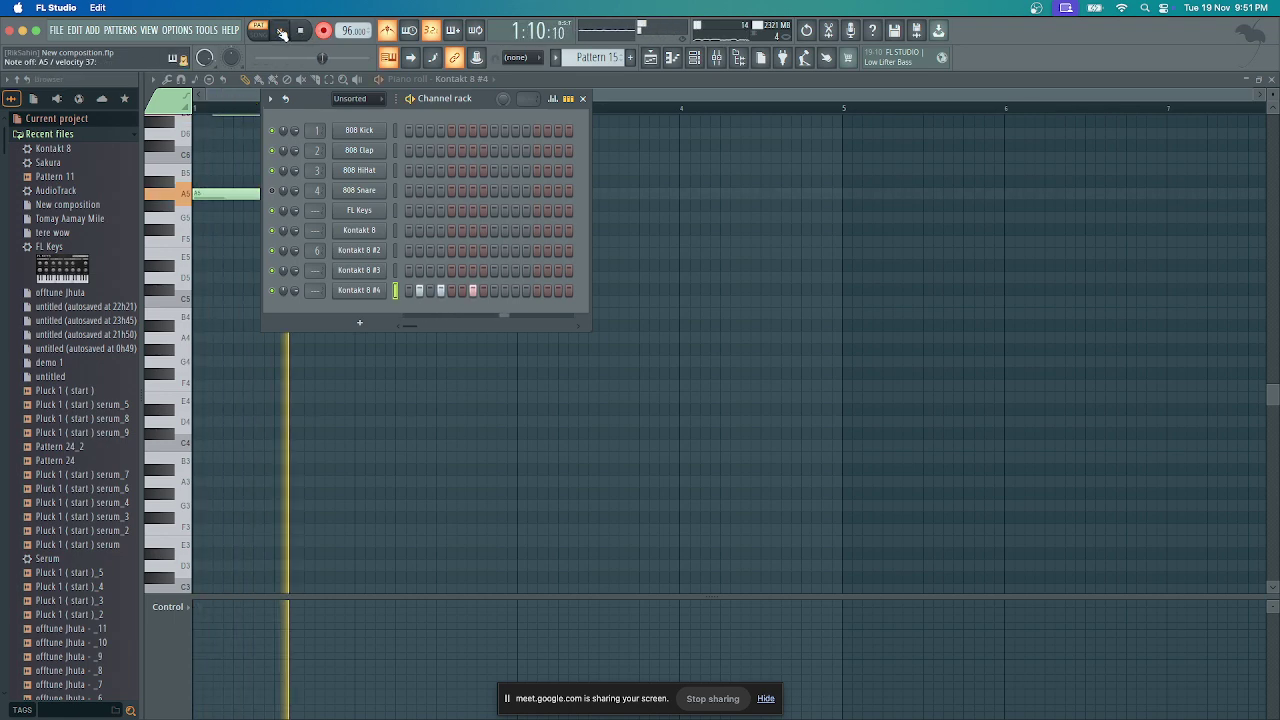
{"action": "key", "text": "super+z"}
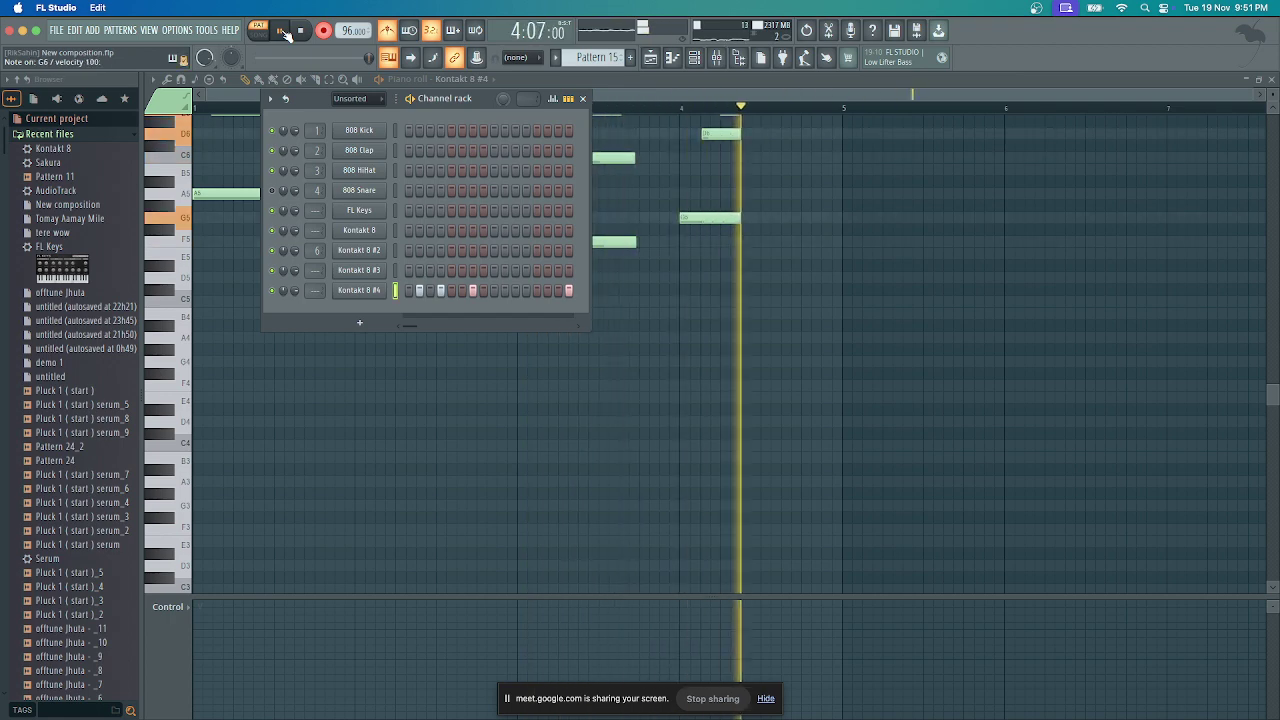
{"action": "key", "text": "space"}
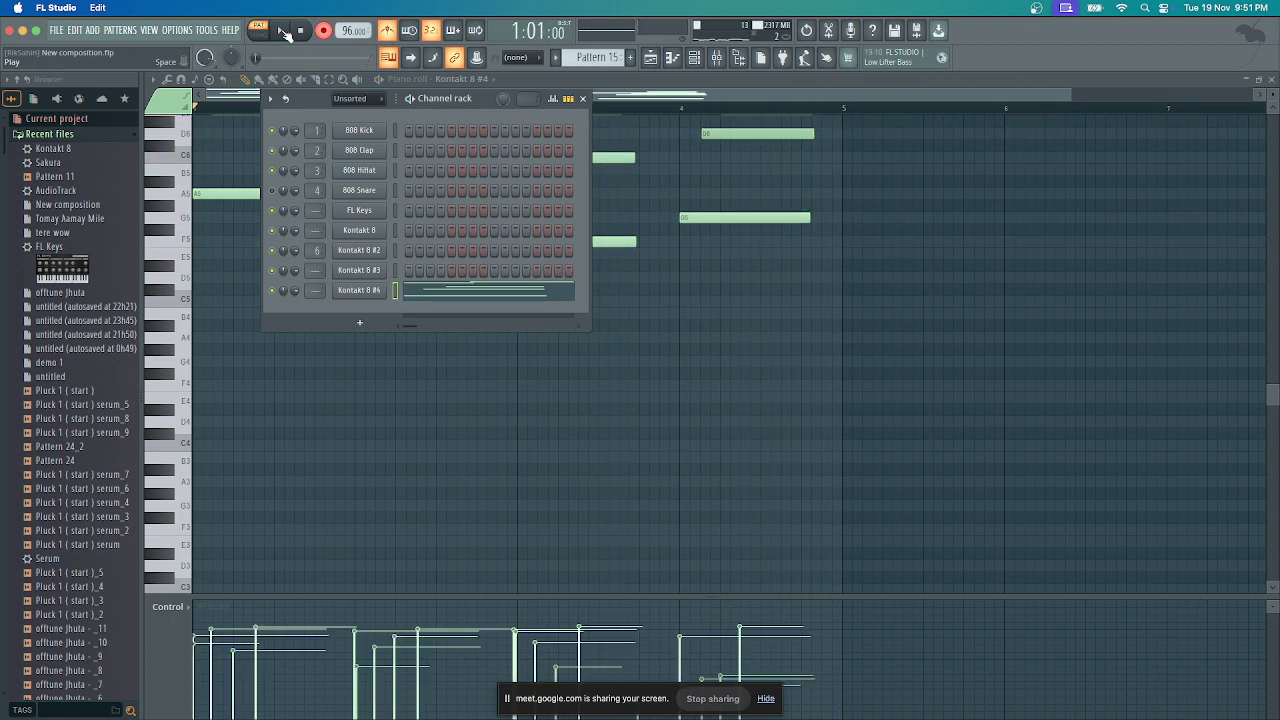
{"action": "left_click", "coordinate": [583, 98]}
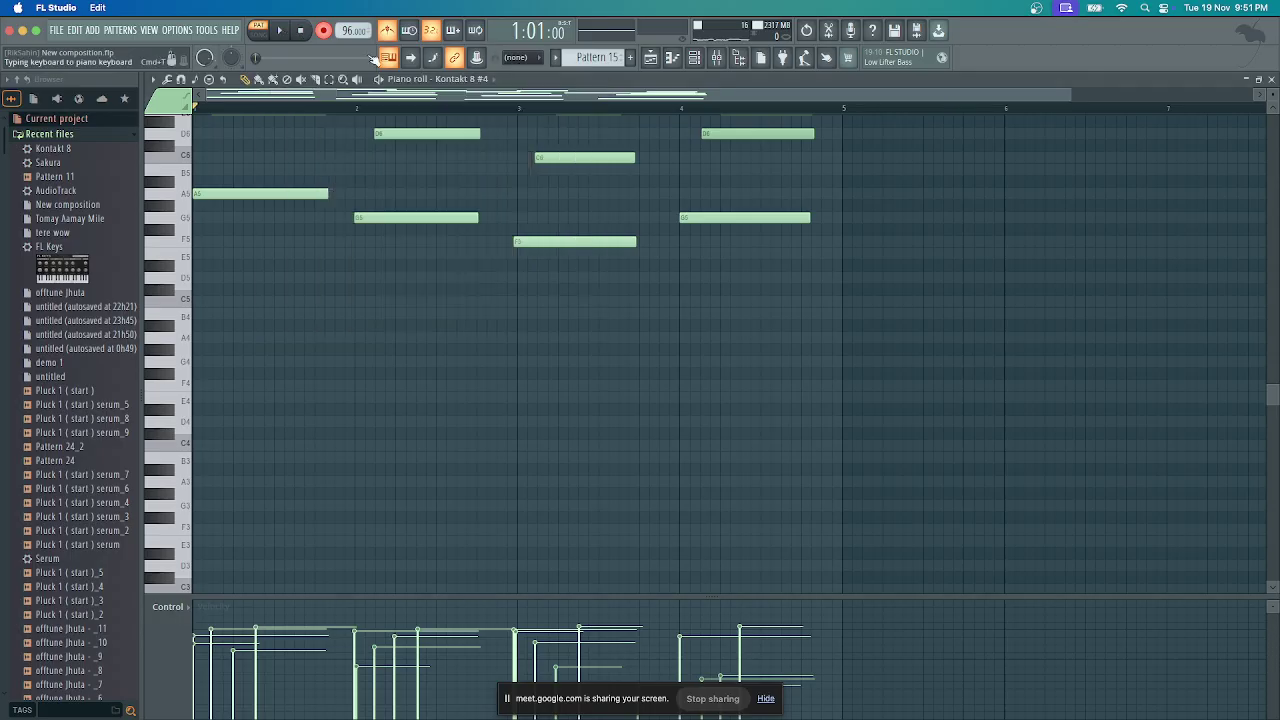
Play back the new Pattern 15 take and quantize it with the Default quantizer template
{"action": "key", "text": "space"}
{"action": "scroll", "coordinate": [365, 238], "scroll_direction": "up", "scroll_amount": 5}
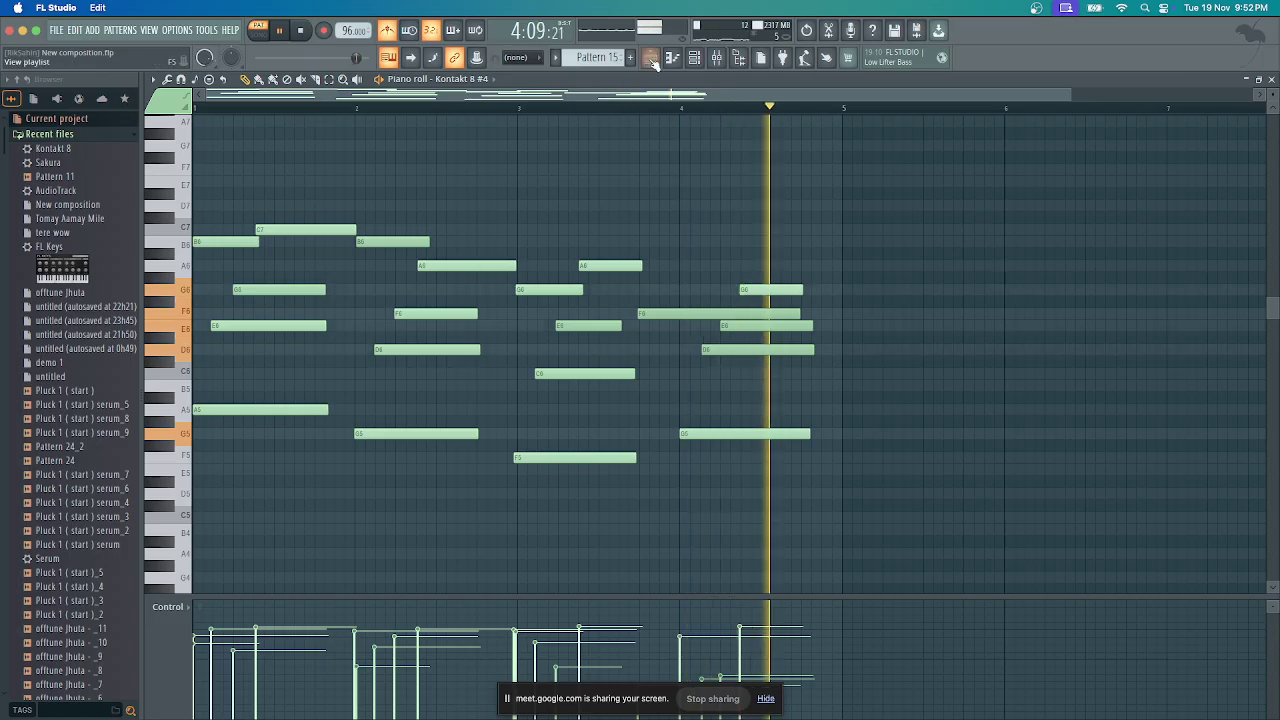
{"action": "key", "text": "space"}
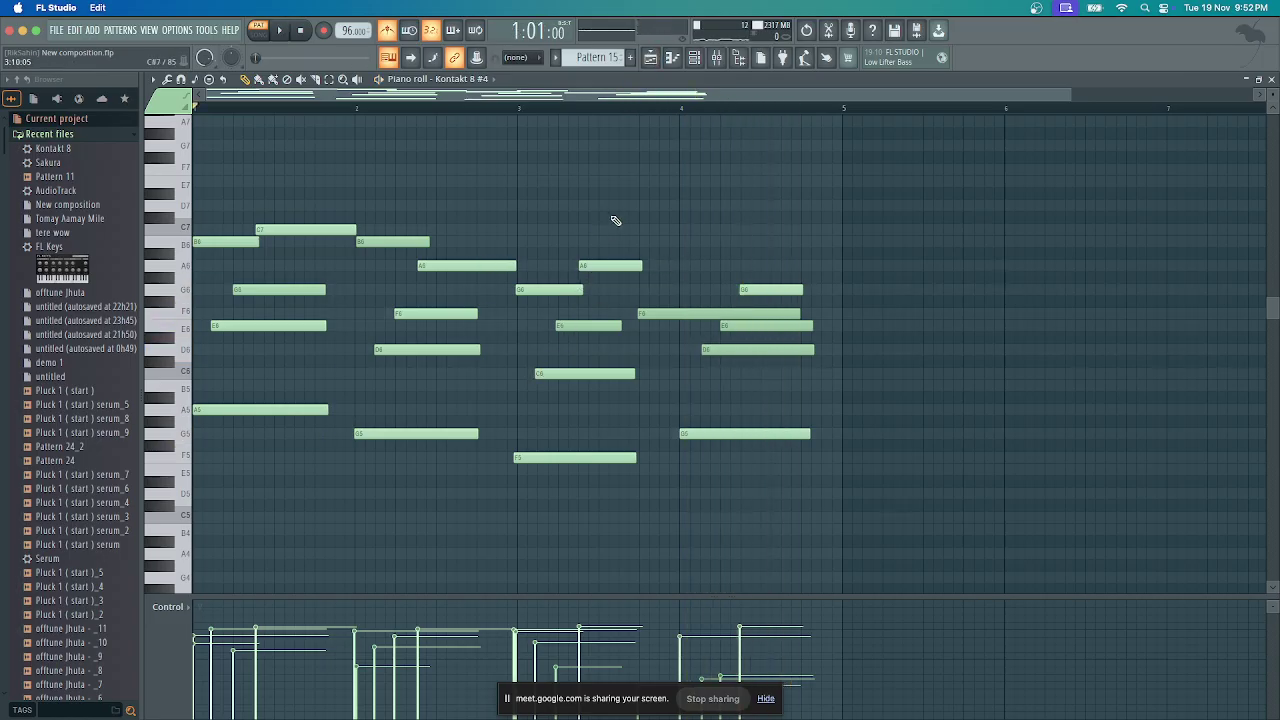
{"action": "left_click", "coordinate": [182, 104]}
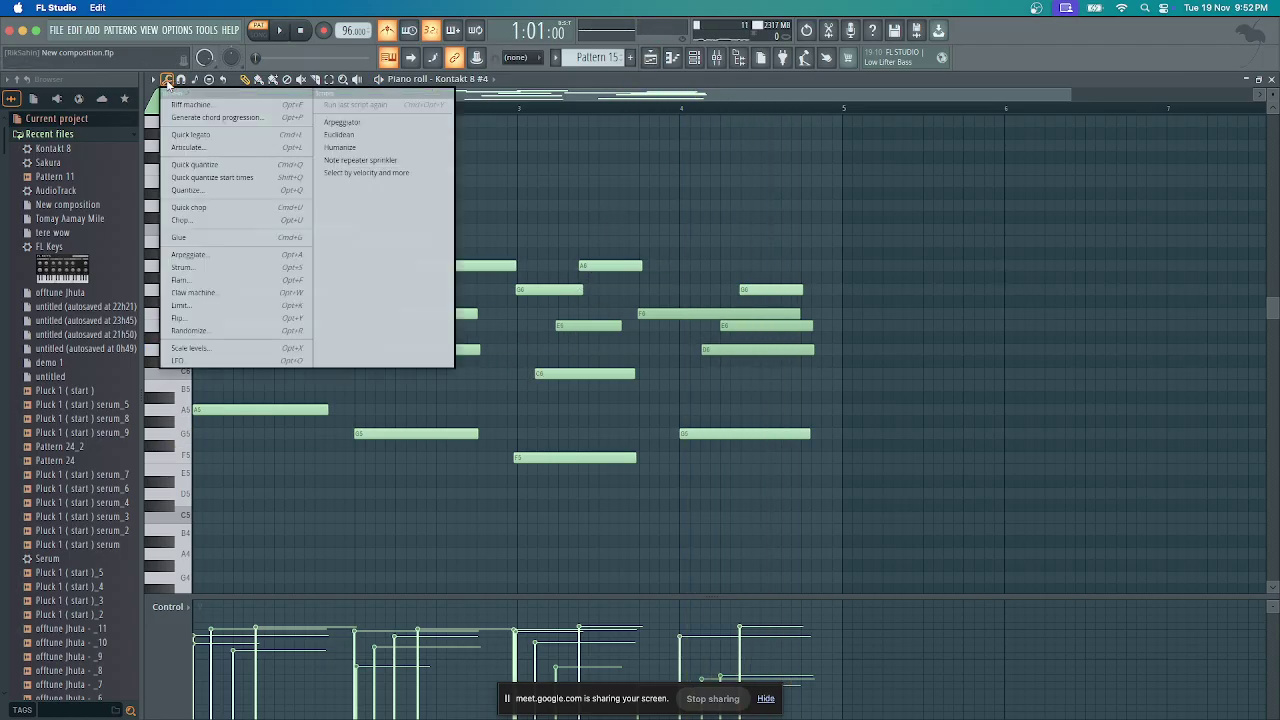
{"action": "left_click", "coordinate": [211, 196]}
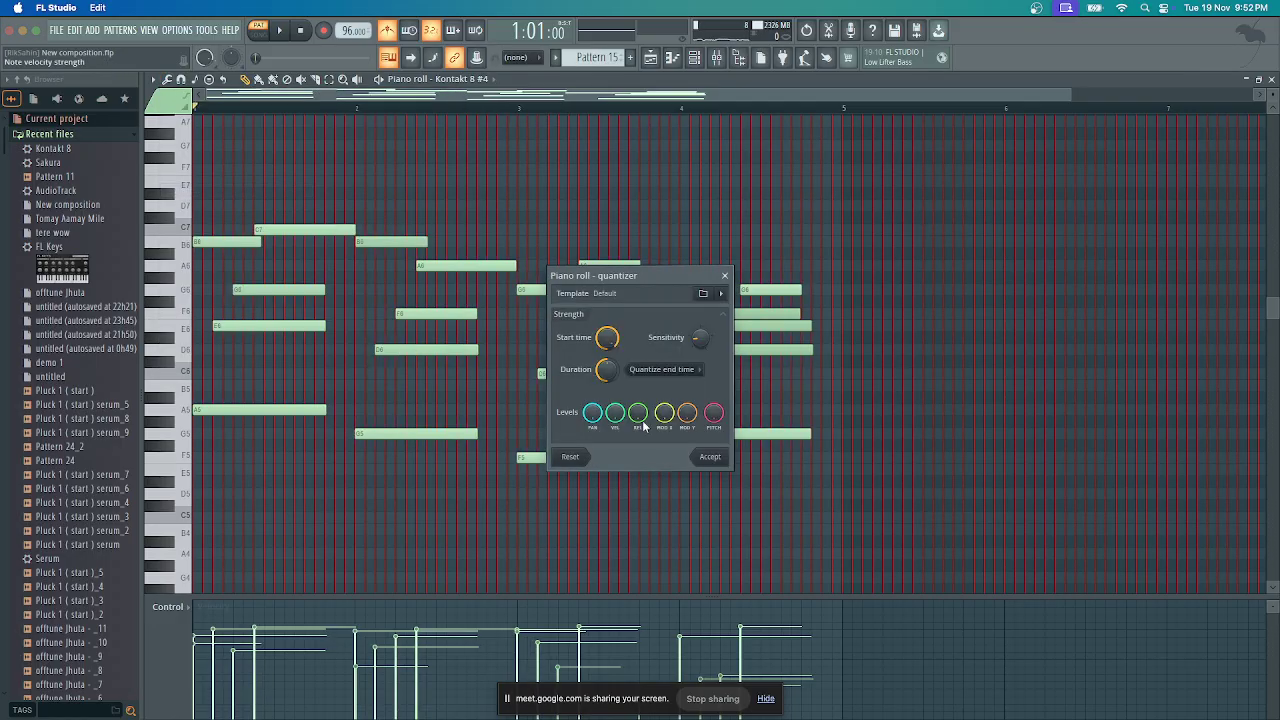
{"action": "key", "text": "space"}
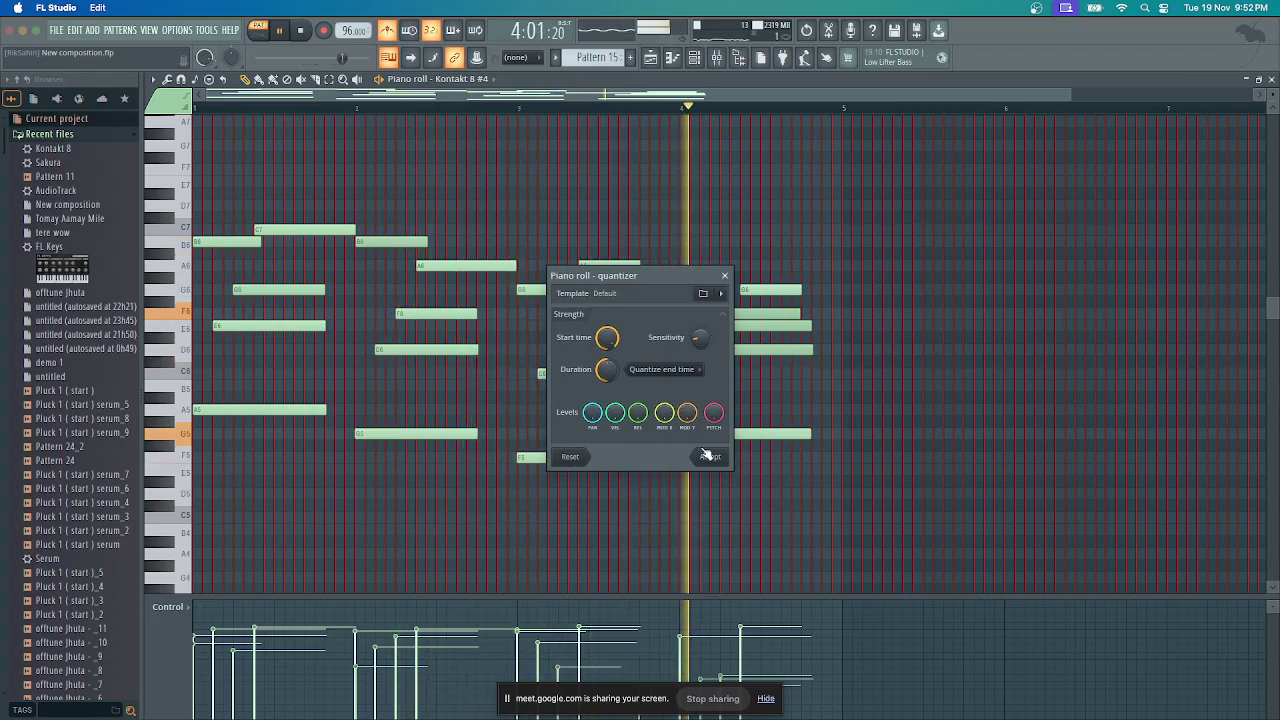
{"action": "left_click", "coordinate": [707, 456]}
{"action": "key", "text": "space"}
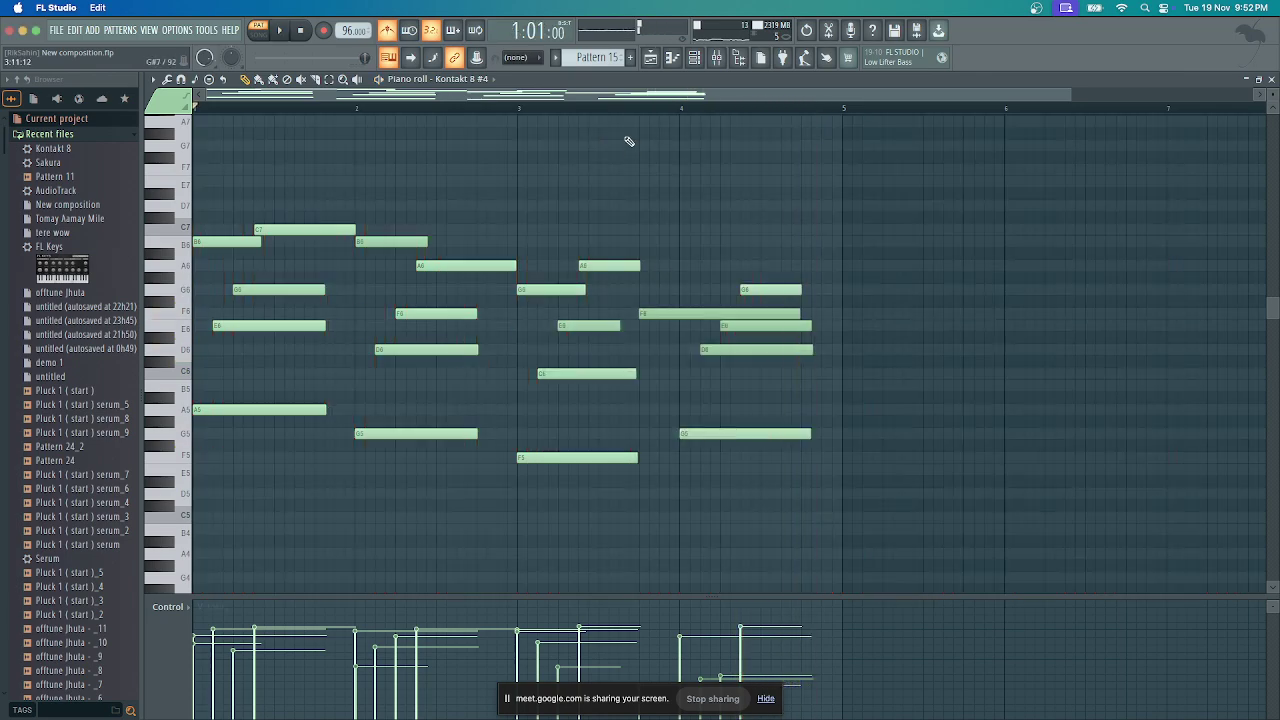
Switch to the playlist and play the arrangement in song mode from bar 9
{"action": "left_click", "coordinate": [649, 58]}
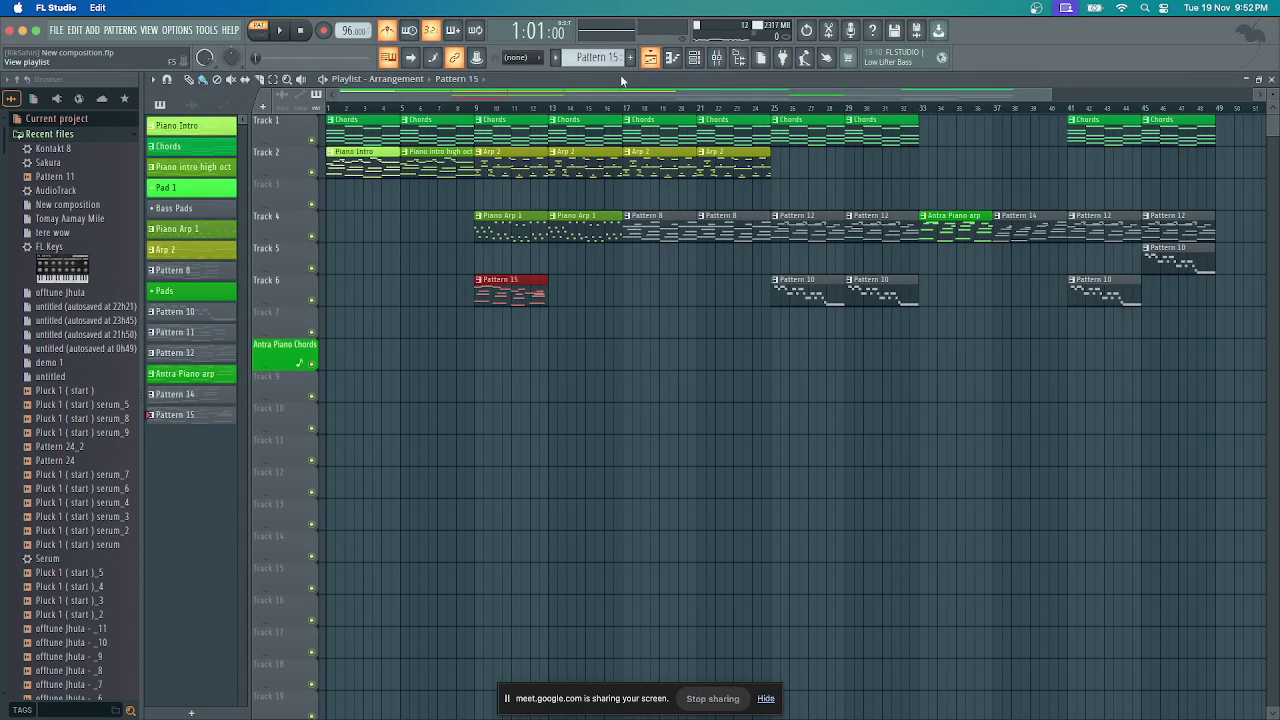
{"action": "left_click", "coordinate": [472, 103]}
{"action": "key", "text": "space"}
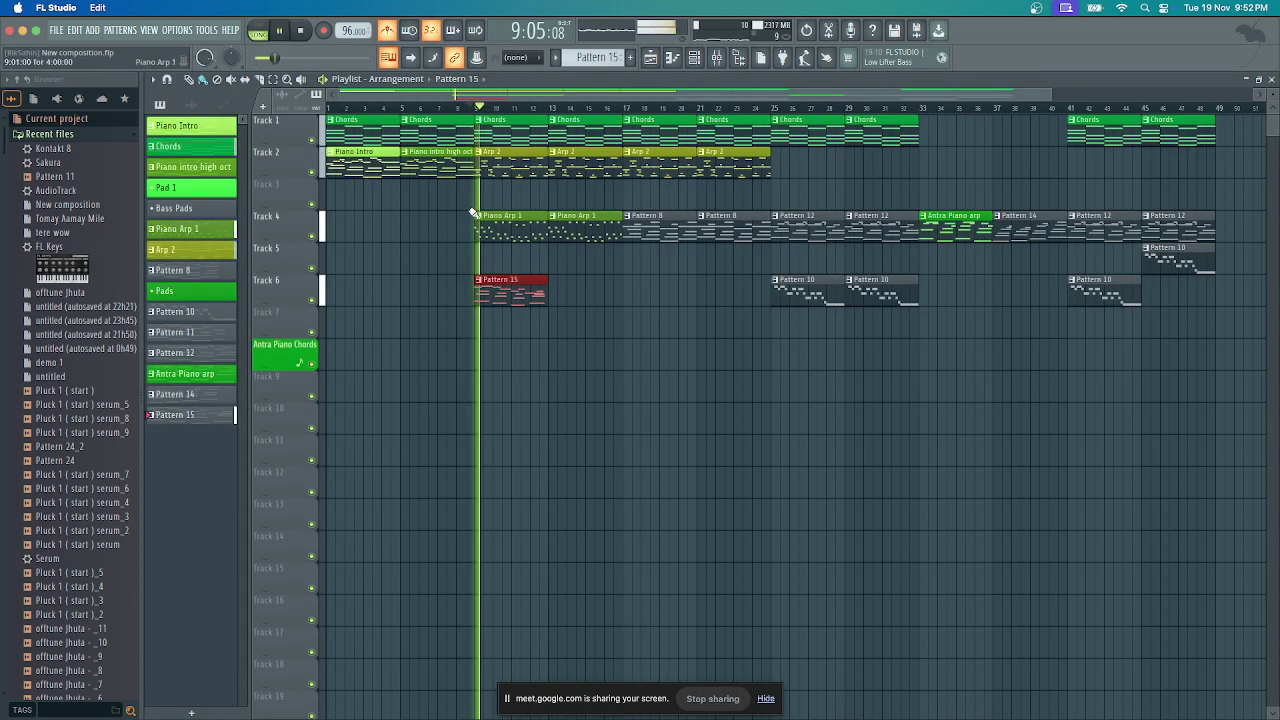
Set the playlist snap to Line, place Pattern 15 on Track 6 at bars 13, 17 and 21, and stop playback
{"action": "left_click", "coordinate": [560, 296]}
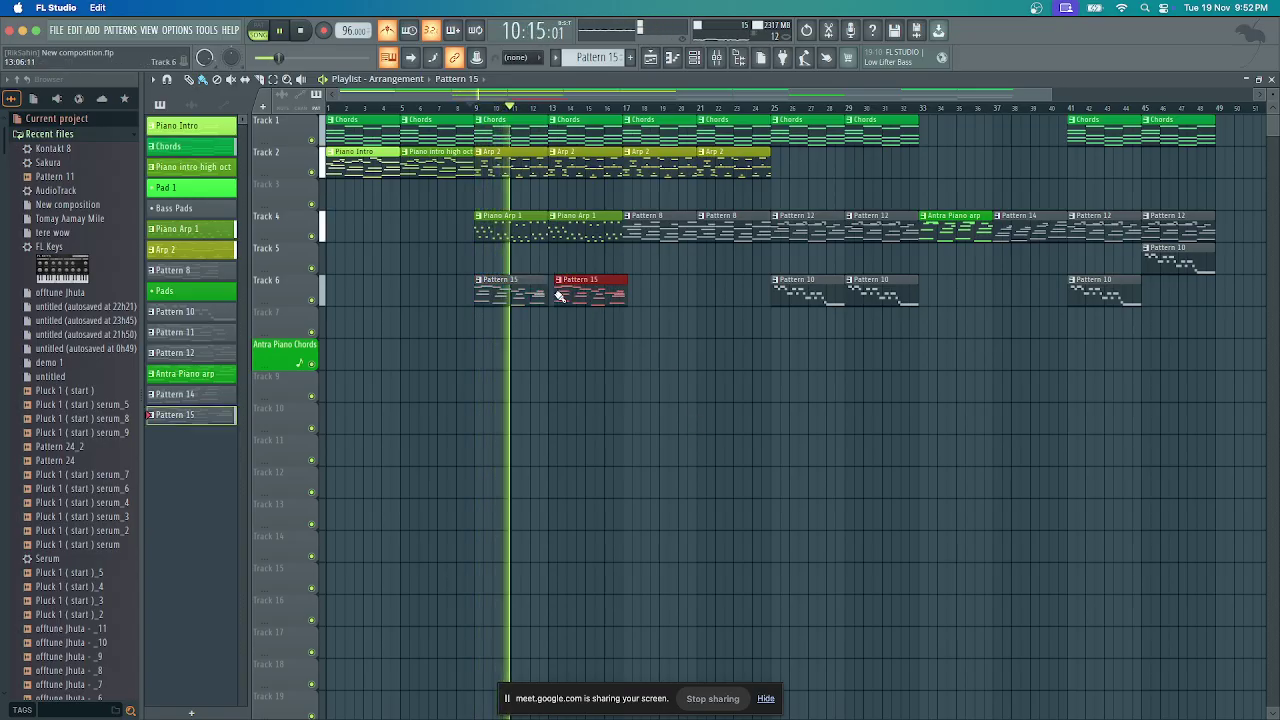
{"action": "right_click", "coordinate": [560, 296]}
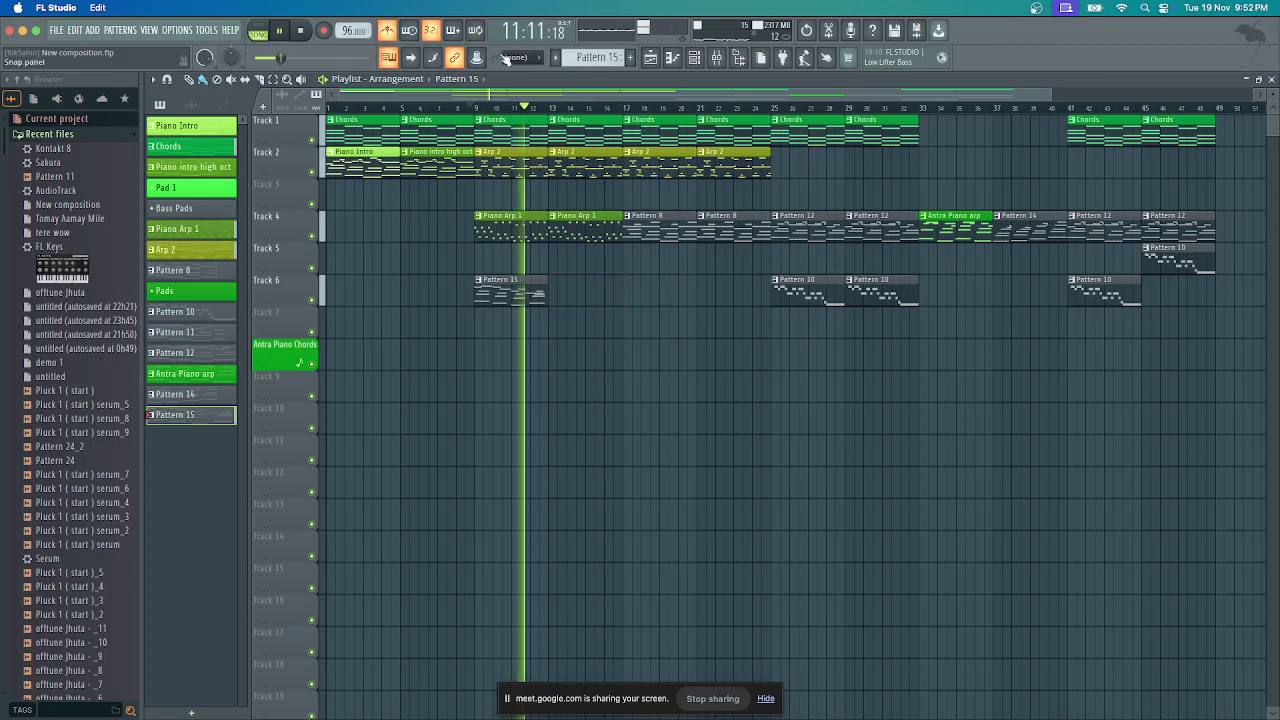
{"action": "scroll", "coordinate": [510, 57], "scroll_direction": "up", "scroll_amount": 2}
{"action": "left_click", "coordinate": [556, 296]}
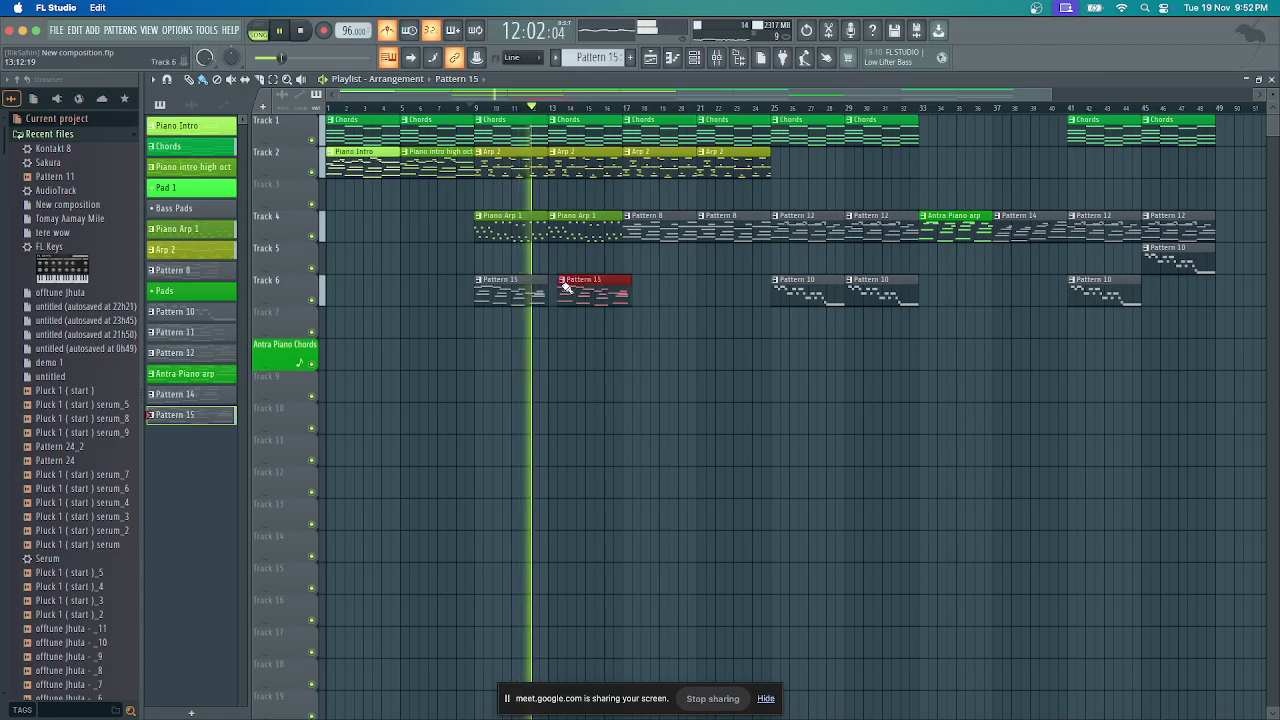
{"action": "left_click", "coordinate": [636, 297]}
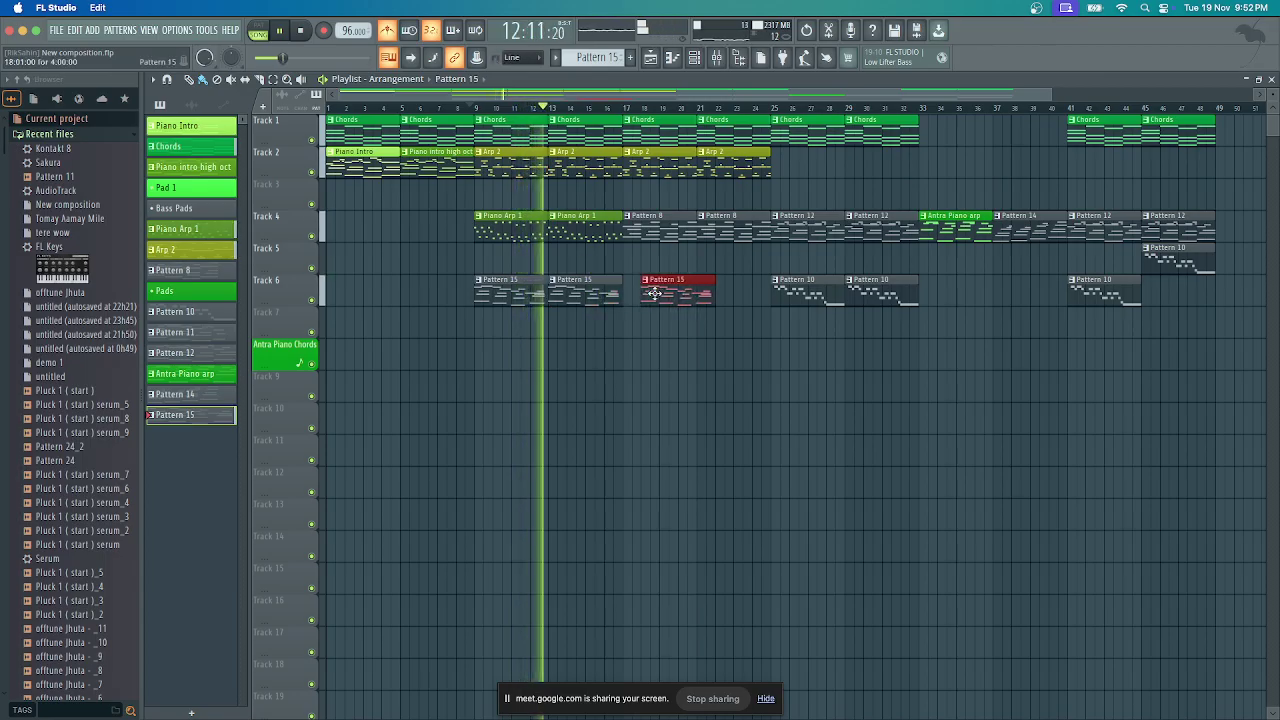
{"action": "left_click", "coordinate": [701, 326]}
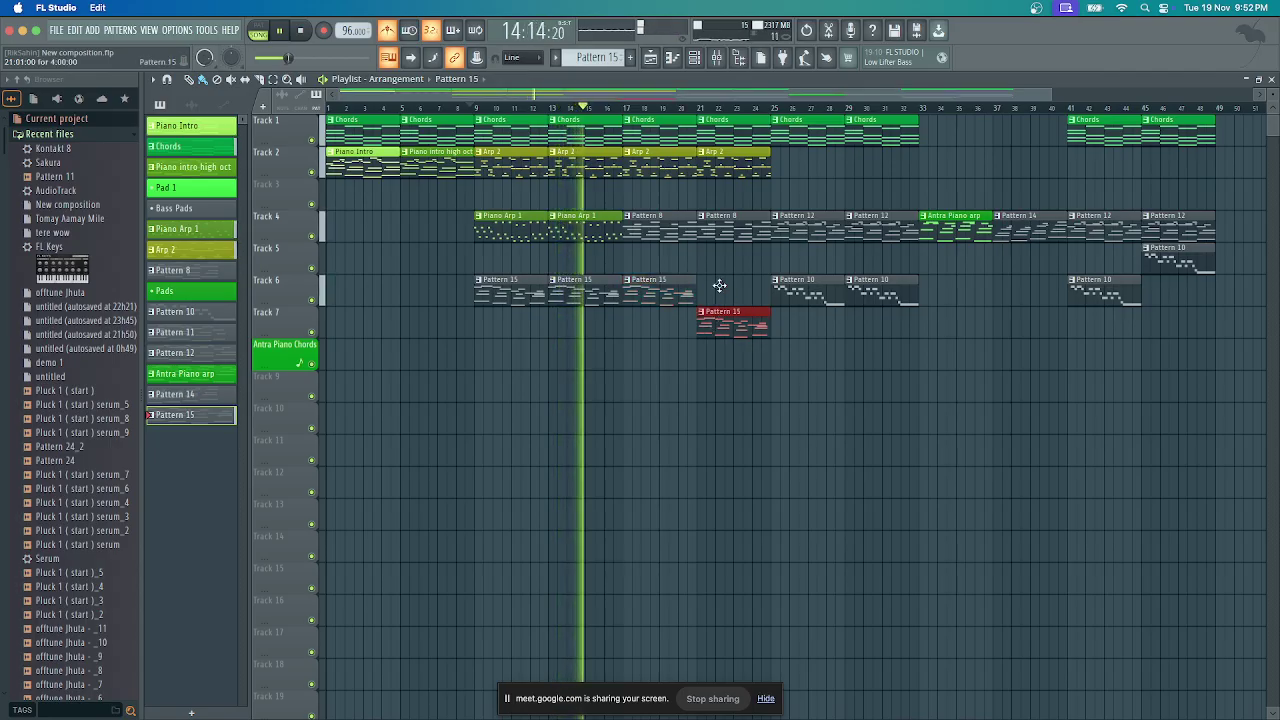
{"action": "left_click_drag", "start_coordinate": [719, 286], "coordinate": [720, 290]}
{"action": "scroll", "coordinate": [723, 400], "scroll_direction": "down", "scroll_amount": 3}
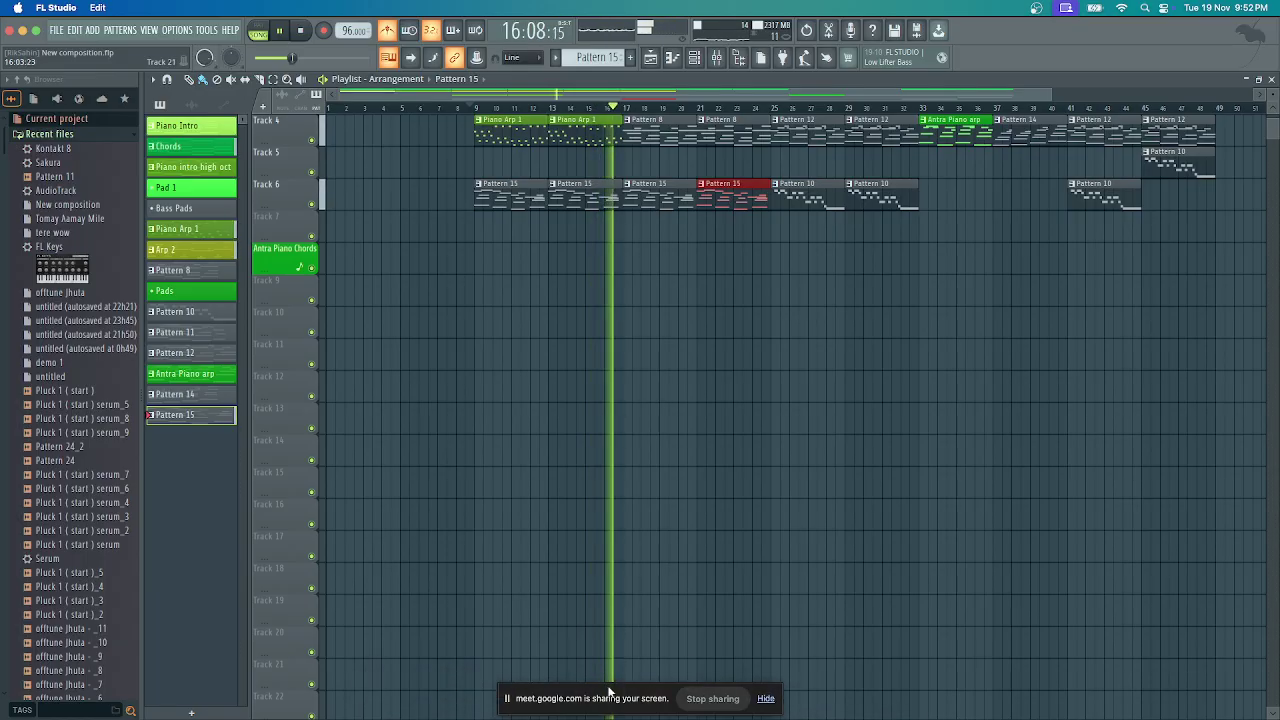
{"action": "scroll", "coordinate": [643, 525], "scroll_direction": "up", "scroll_amount": 3}
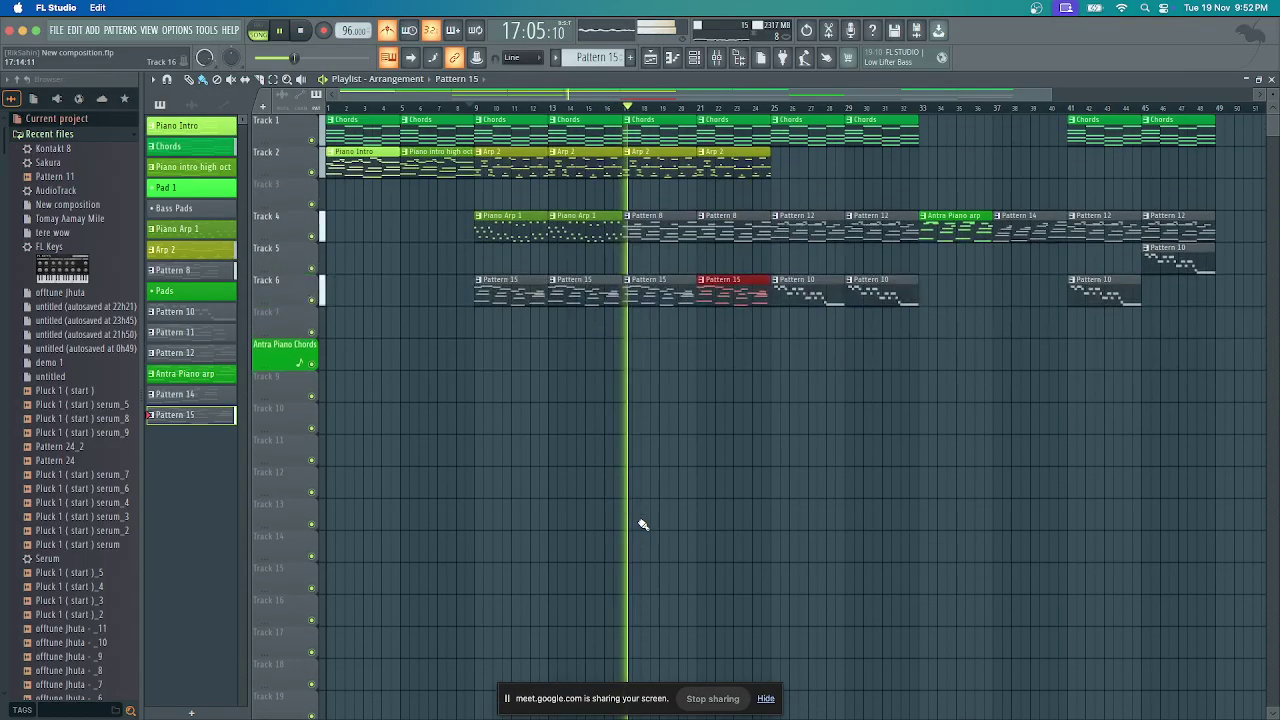
{"action": "key", "text": "space"}
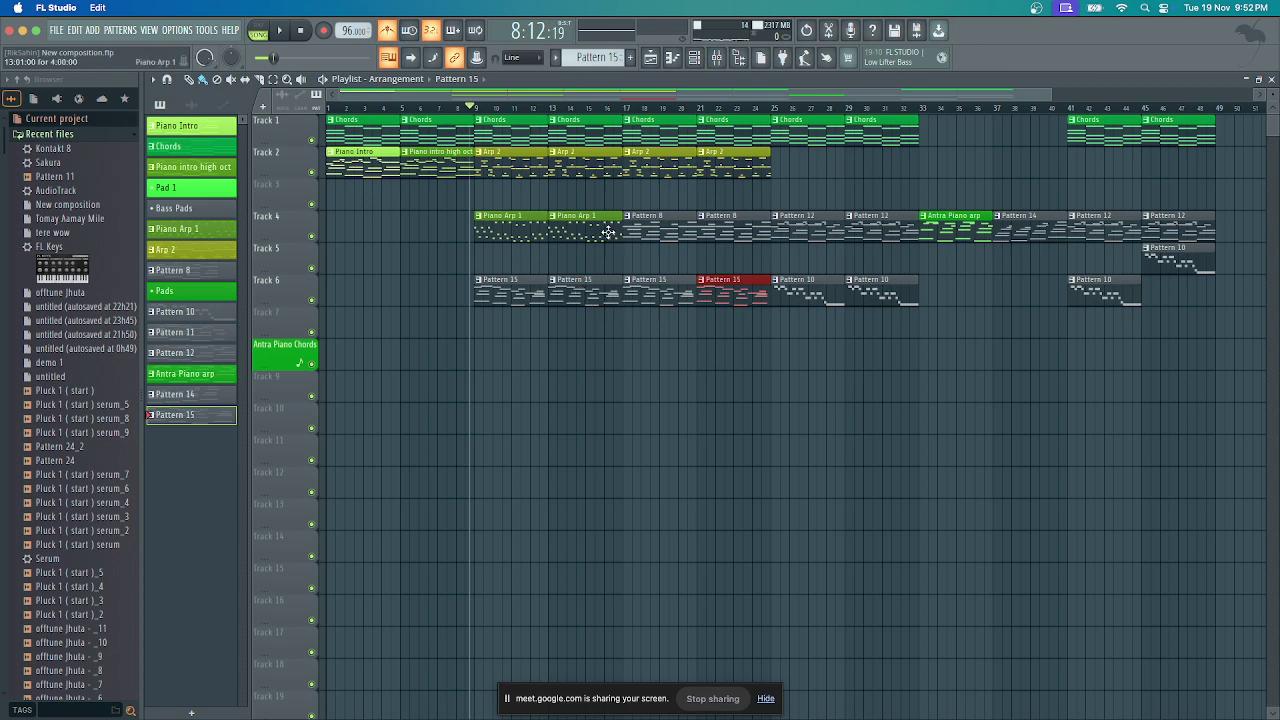
Add another Kontakt 8 instrument channel to the channel rack
{"action": "left_click", "coordinate": [695, 58]}
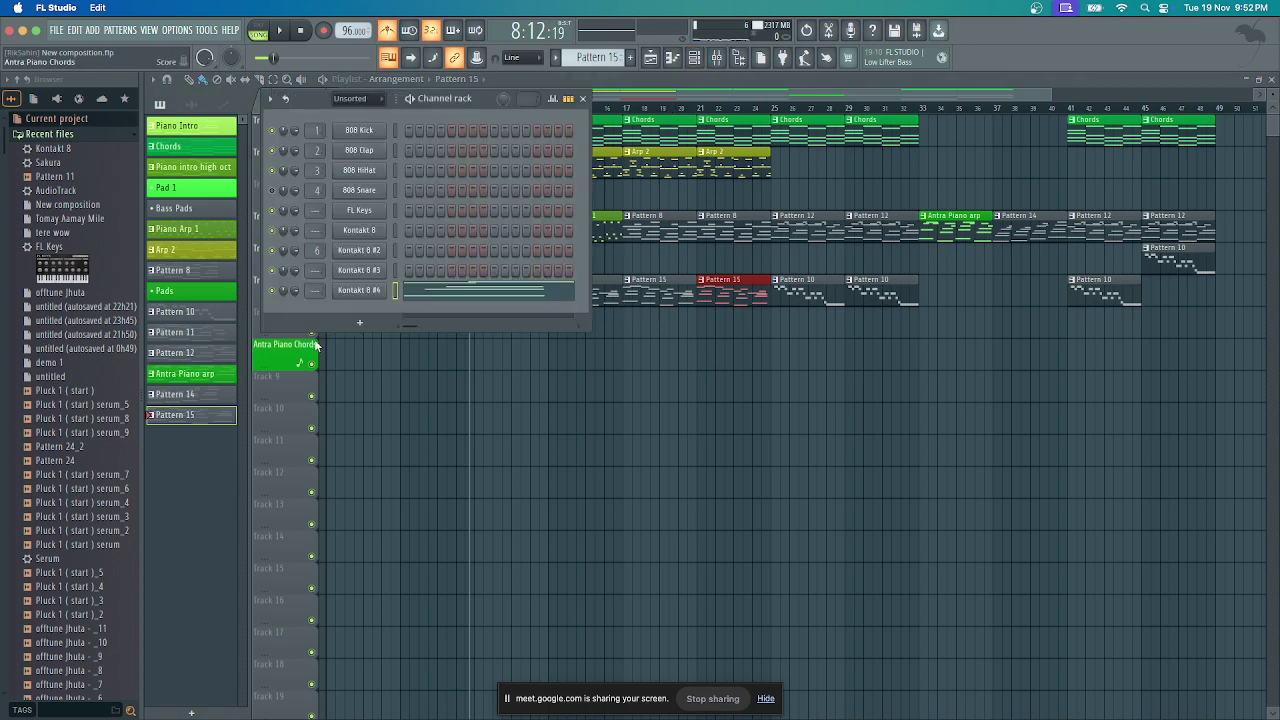
{"action": "left_click", "coordinate": [359, 322]}
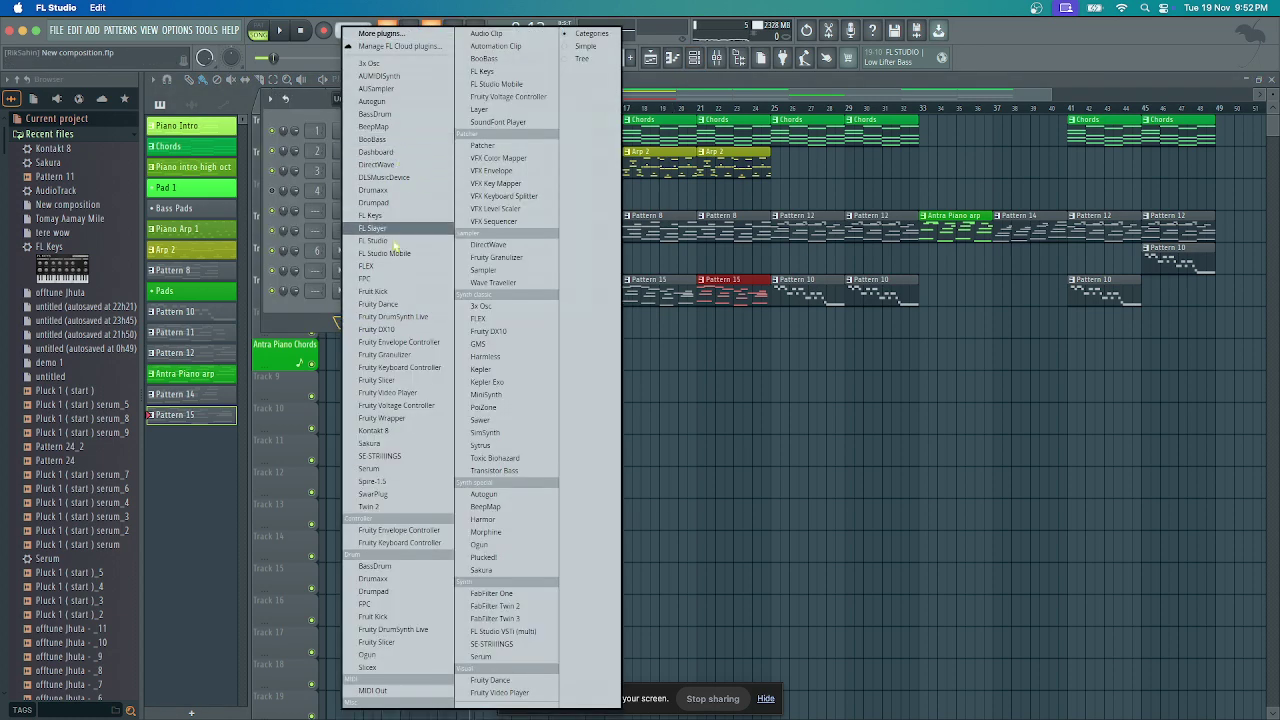
{"action": "left_click", "coordinate": [392, 431]}
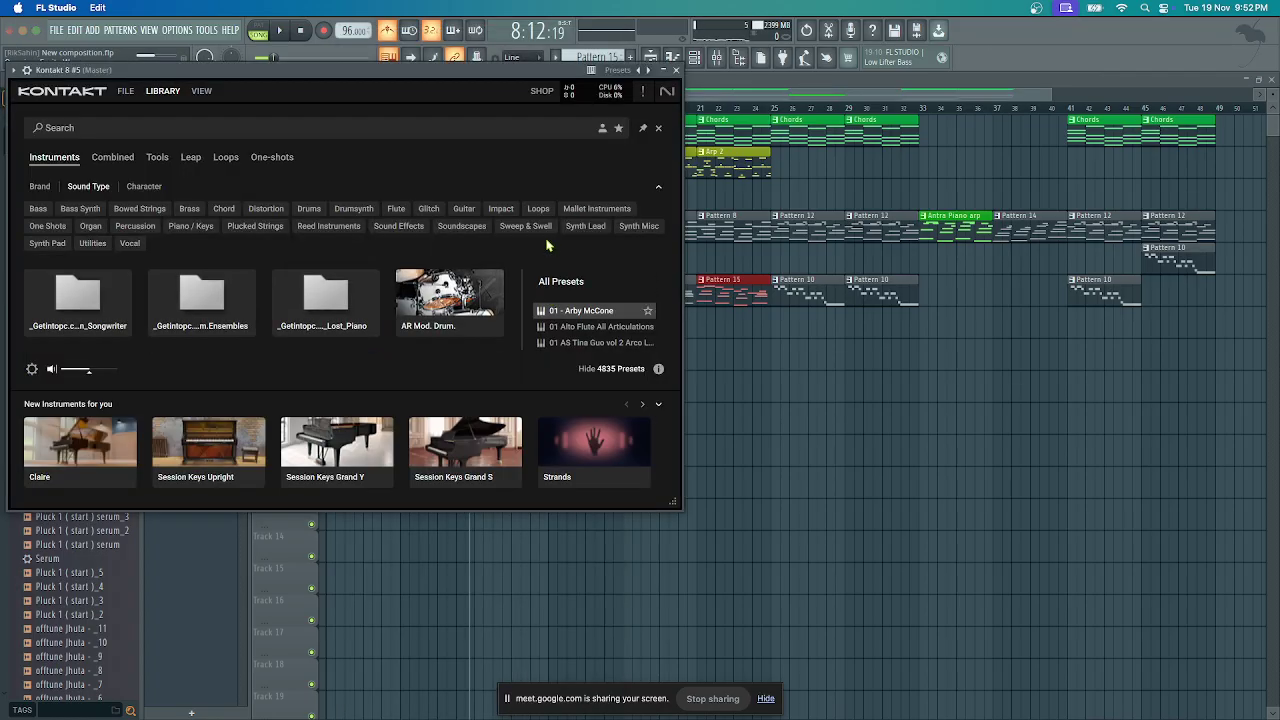
Find the Picked Nylon guitar in the Kontakt library and load it into the new Kontakt 8 channel
{"action": "scroll", "coordinate": [380, 349], "scroll_direction": "down", "scroll_amount": 1}
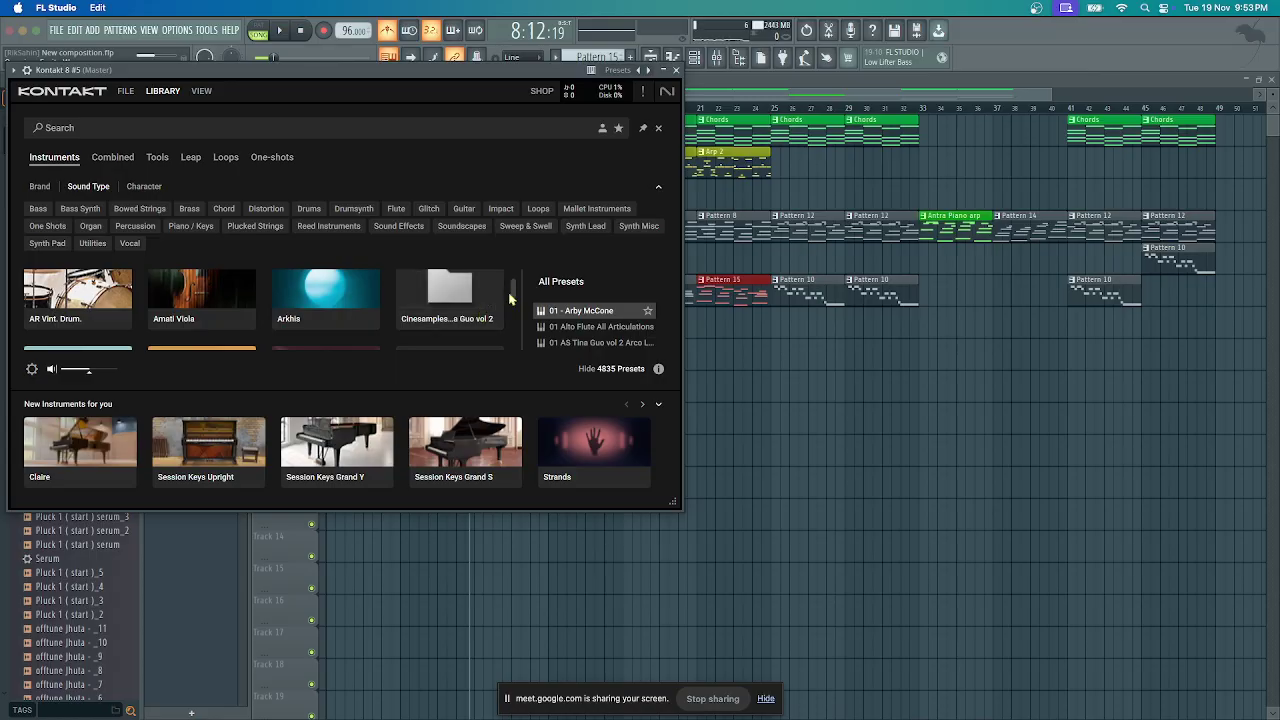
{"action": "left_click_drag", "start_coordinate": [513, 294], "coordinate": [513, 338]}
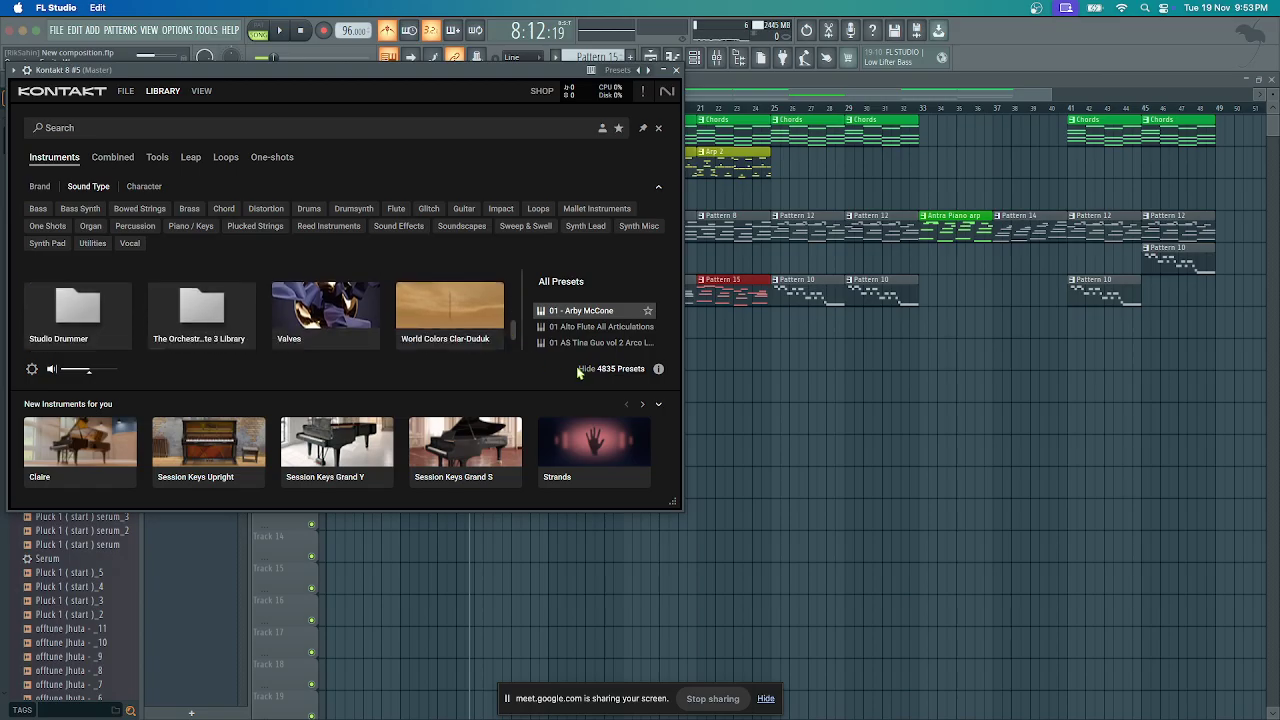
{"action": "left_click", "coordinate": [655, 400]}
{"action": "scroll", "coordinate": [75, 350], "scroll_direction": "up", "scroll_amount": 3}
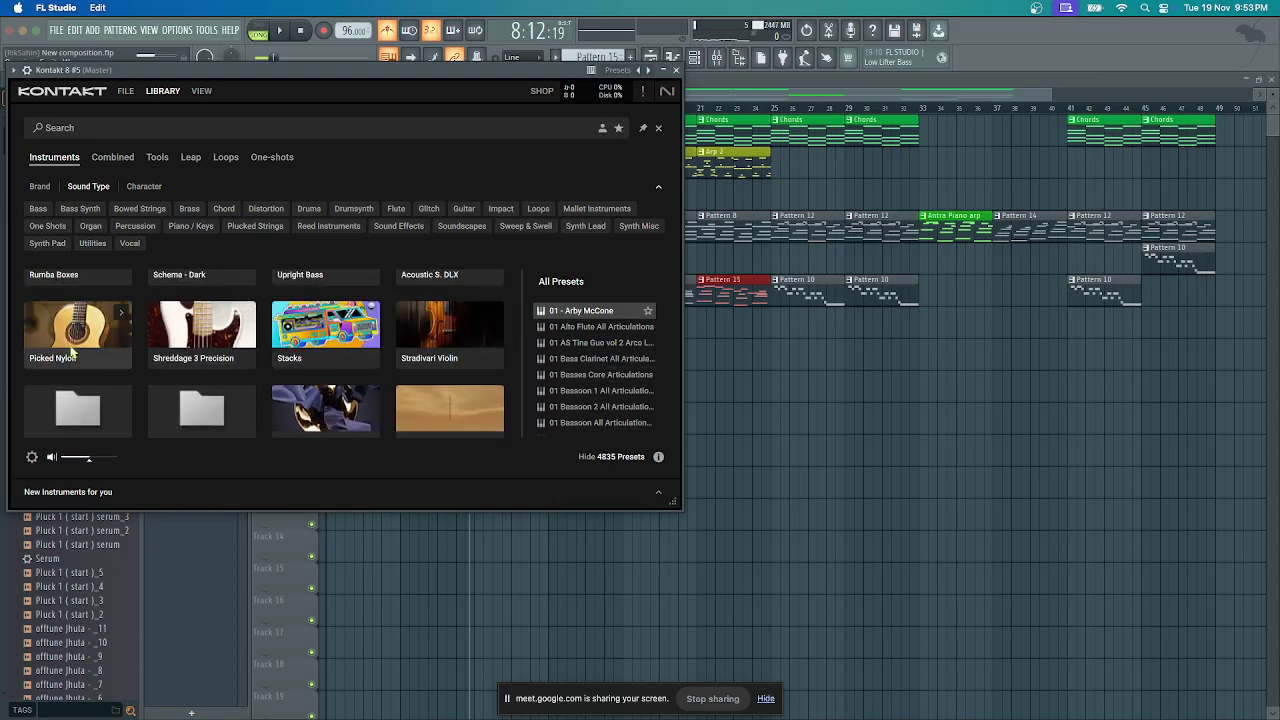
{"action": "scroll", "coordinate": [595, 370], "scroll_direction": "down", "scroll_amount": 15}
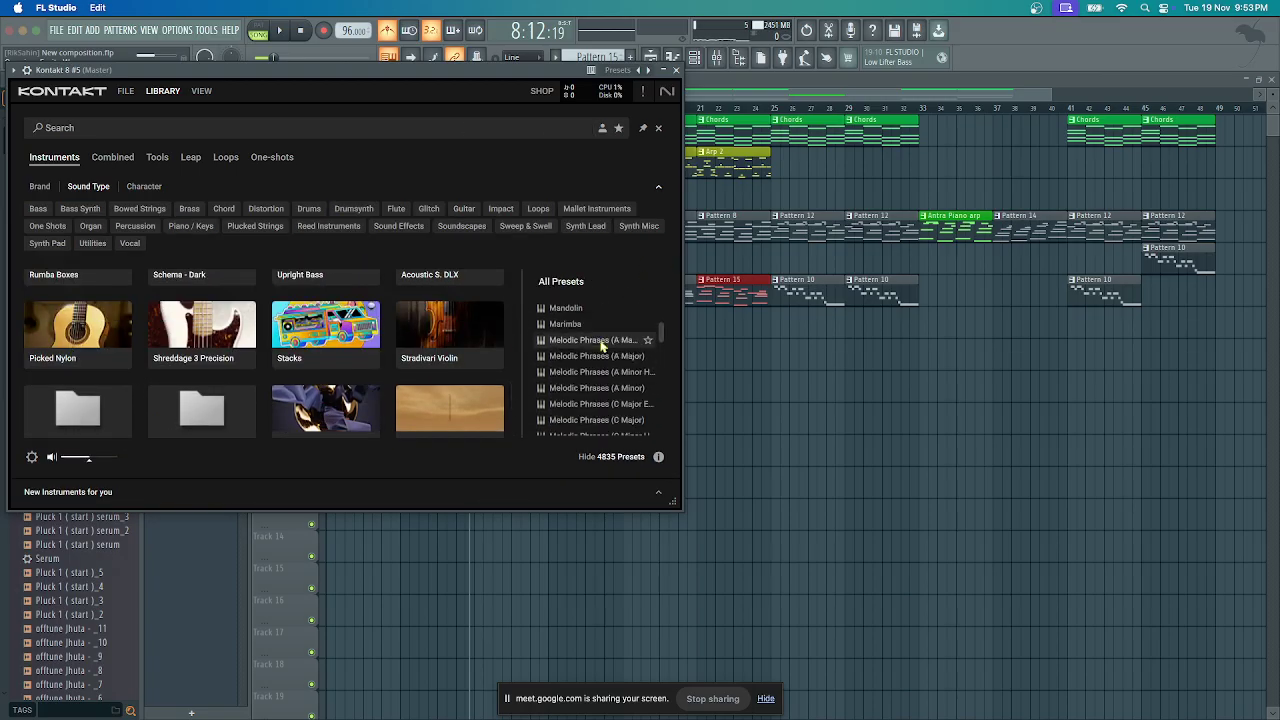
{"action": "scroll", "coordinate": [602, 345], "scroll_direction": "down", "scroll_amount": 5}
{"action": "left_click", "coordinate": [77, 330]}
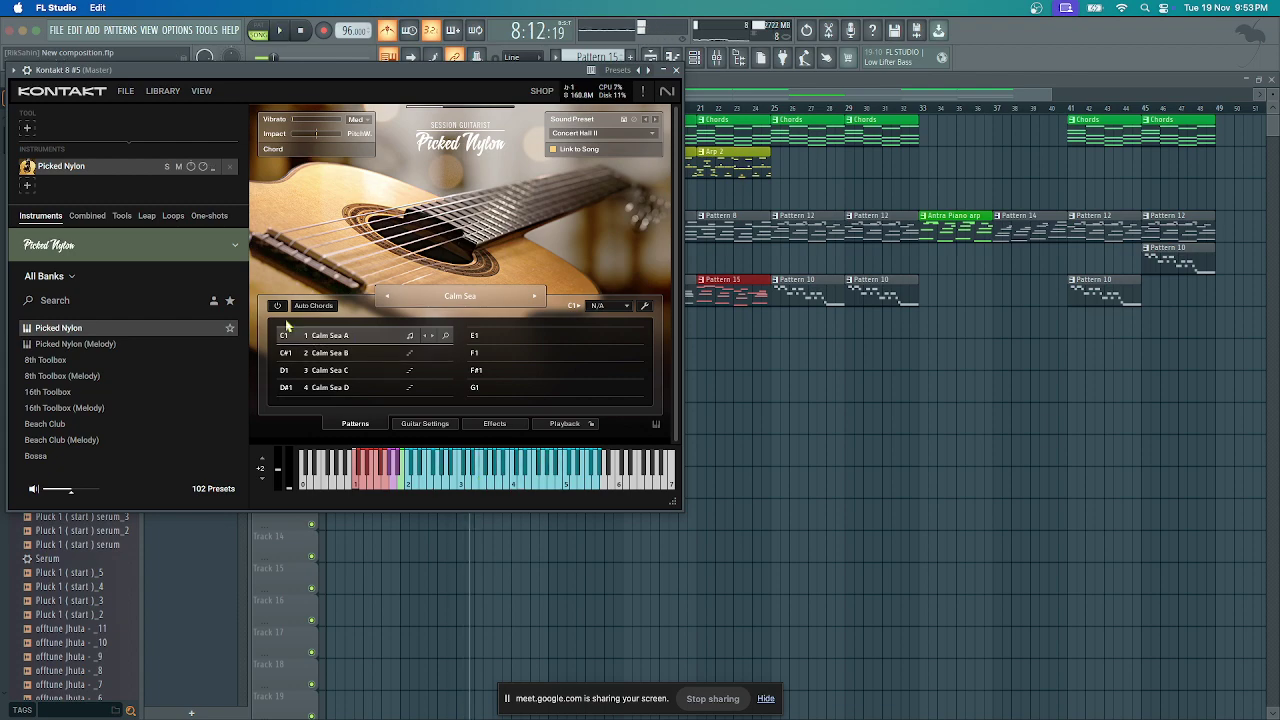
Open the Chords pattern from the playlist and copy its three lower chord voices across all four bars
{"action": "left_click_drag", "start_coordinate": [536, 71], "coordinate": [1080, 295]}
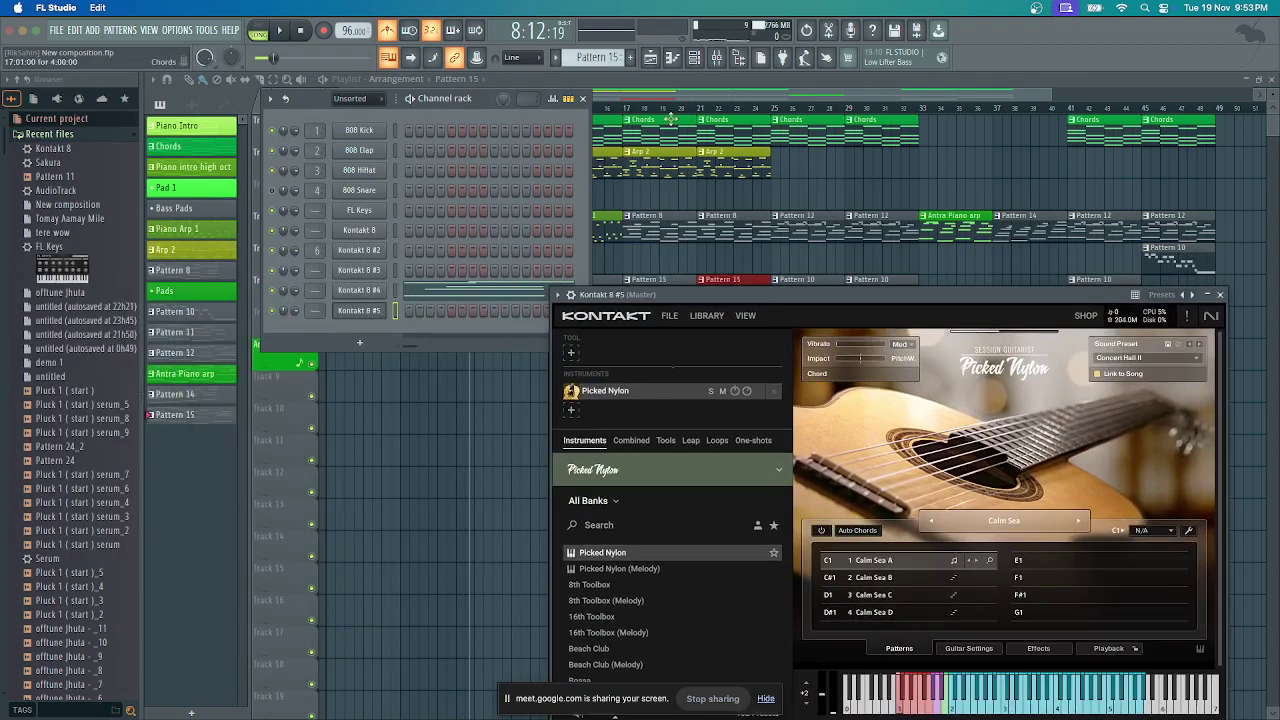
{"action": "double_click", "coordinate": [676, 137]}
{"action": "scroll", "coordinate": [515, 176], "scroll_direction": "down", "scroll_amount": 5}
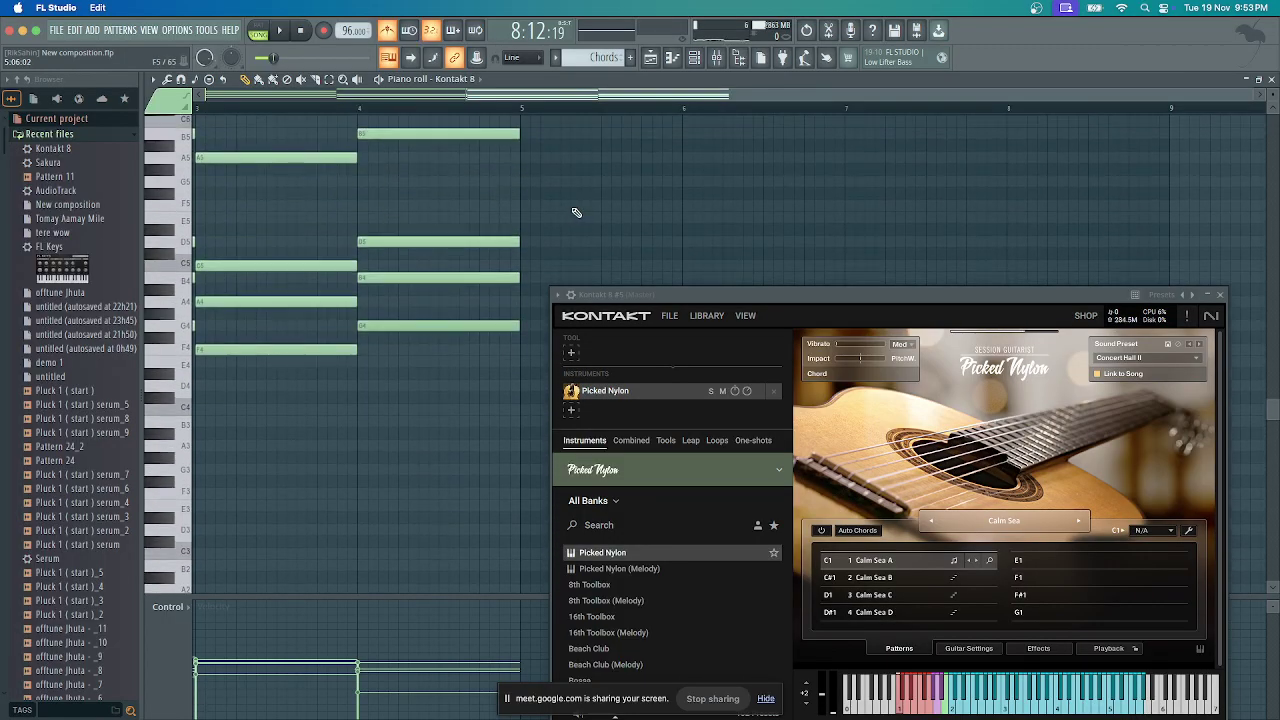
{"action": "left_click_drag", "start_coordinate": [574, 200], "coordinate": [62, 400]}
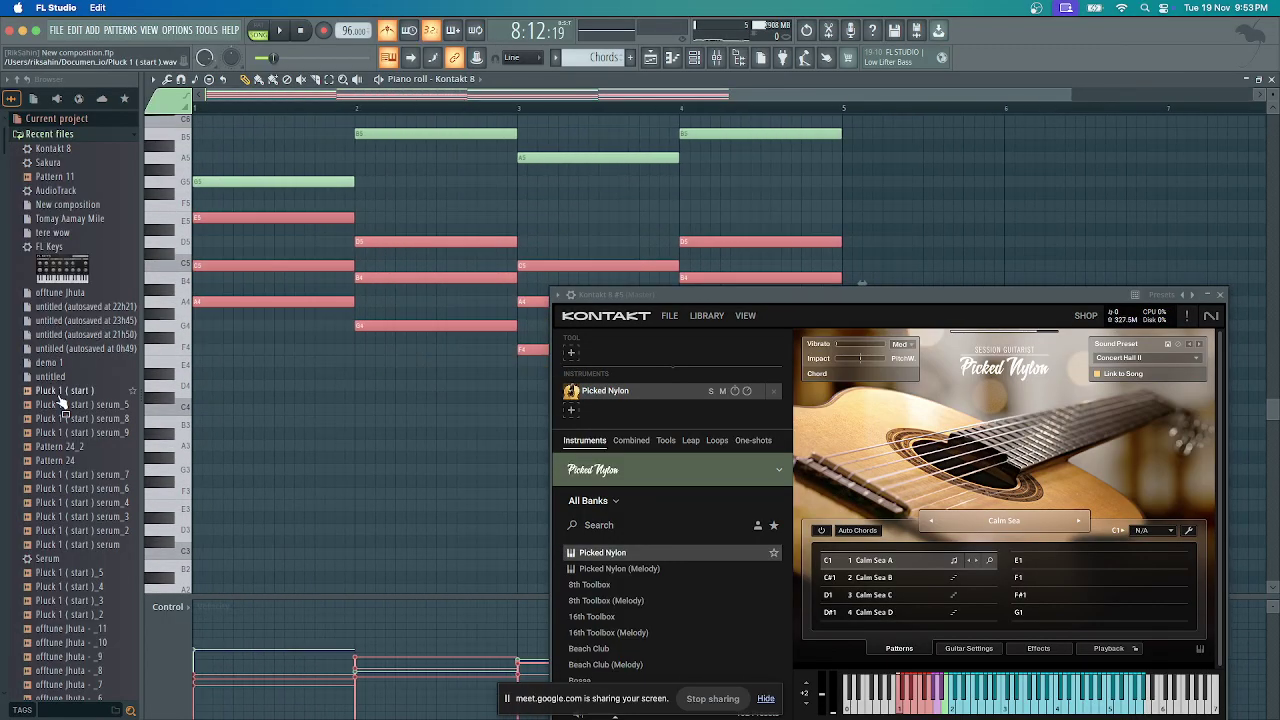
Create Pattern 16 without a custom name and paste the copied chords into the Kontakt 8 #5 piano roll
{"action": "left_click", "coordinate": [627, 58]}
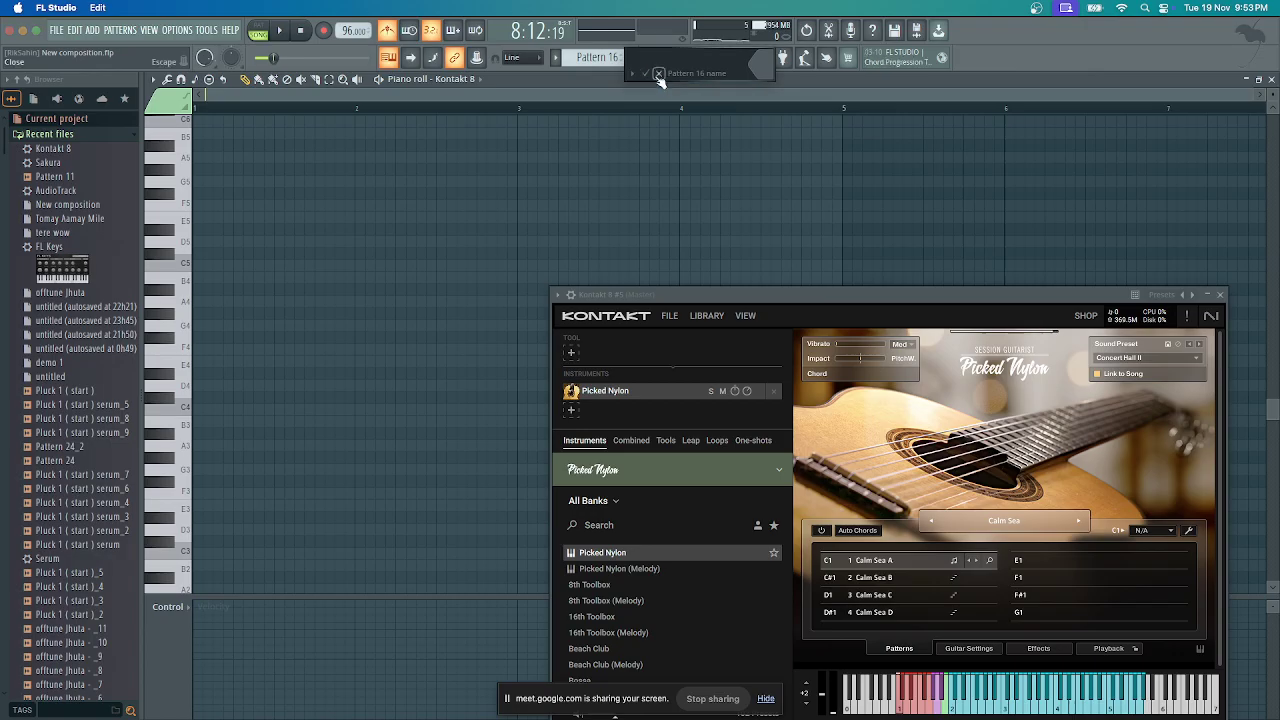
{"action": "left_click", "coordinate": [659, 74]}
{"action": "left_click", "coordinate": [695, 58]}
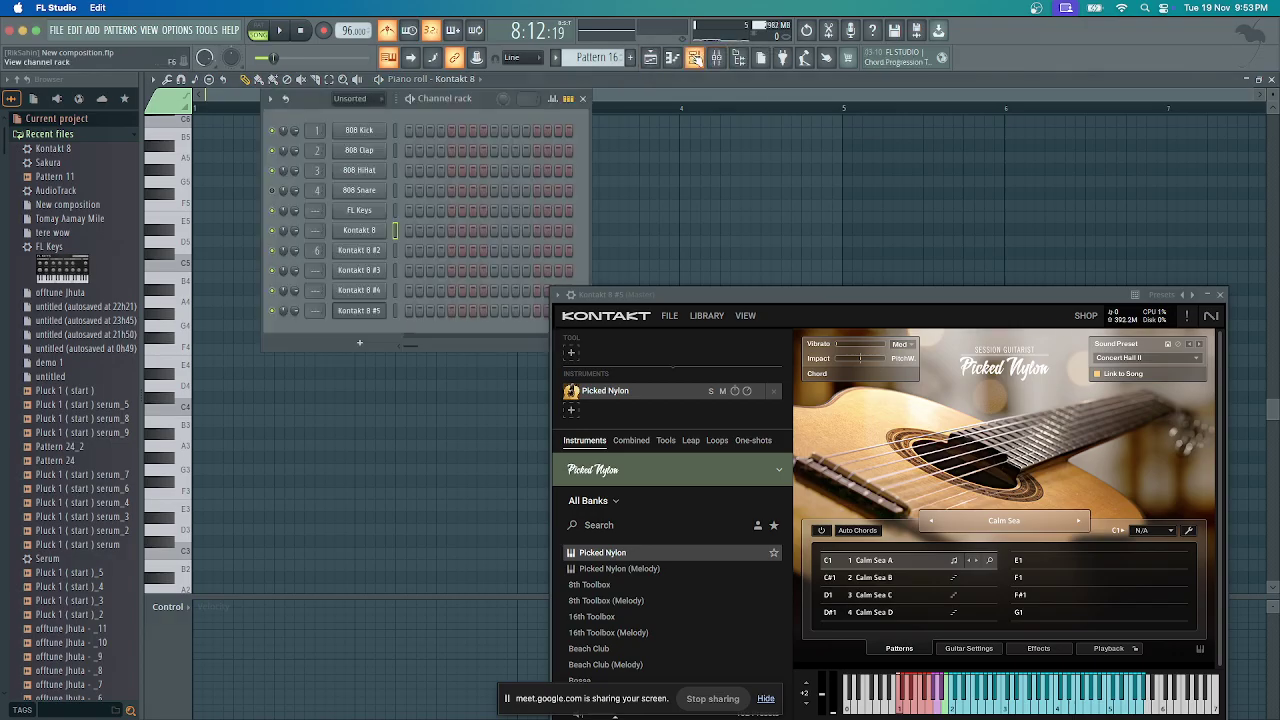
{"action": "right_click", "coordinate": [388, 318]}
{"action": "left_click", "coordinate": [405, 311]}
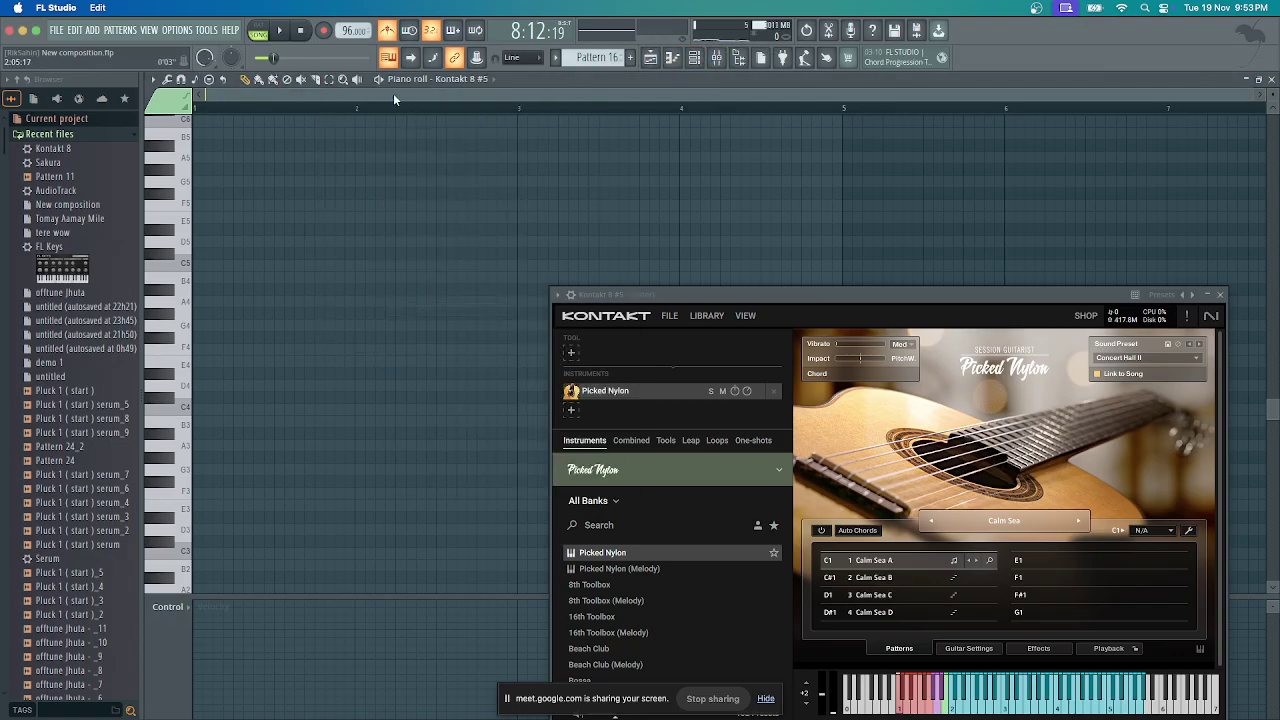
{"action": "key", "text": "ctrl+v"}
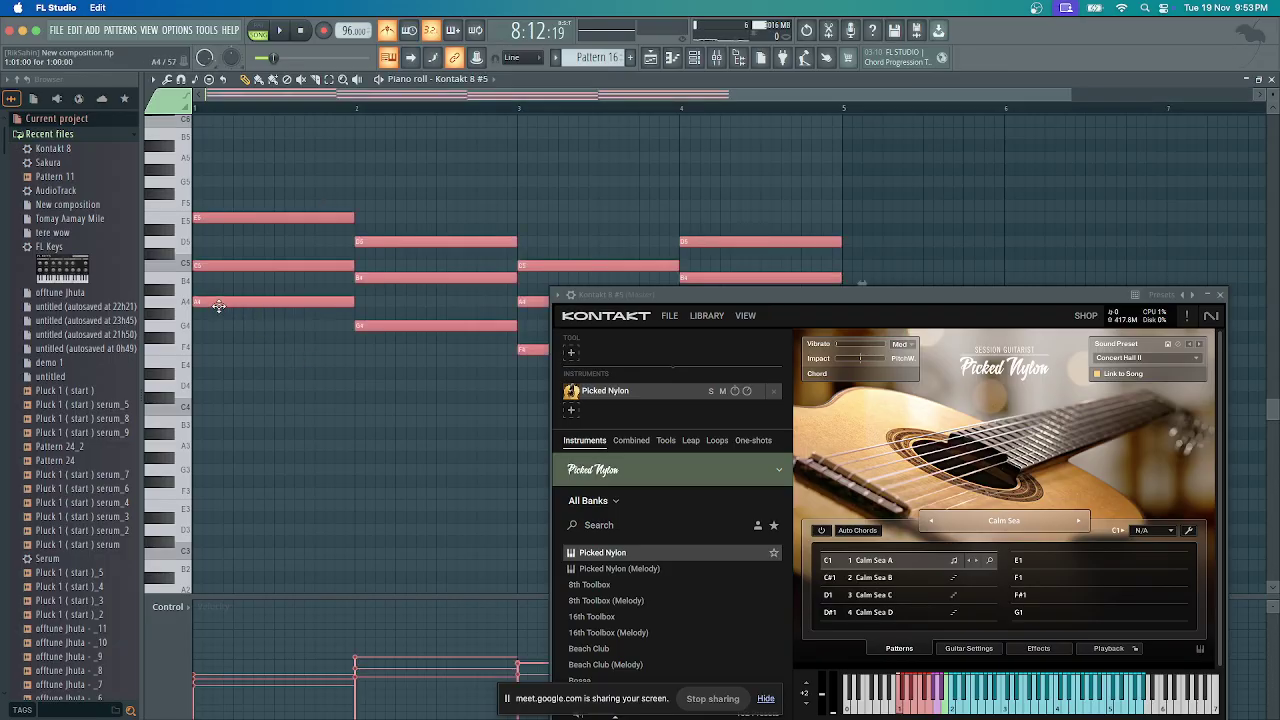
Transpose the pasted chords up one octave and briefly play Pattern 16 in pattern mode
{"action": "scroll", "coordinate": [218, 305], "scroll_direction": "up", "scroll_amount": 3}
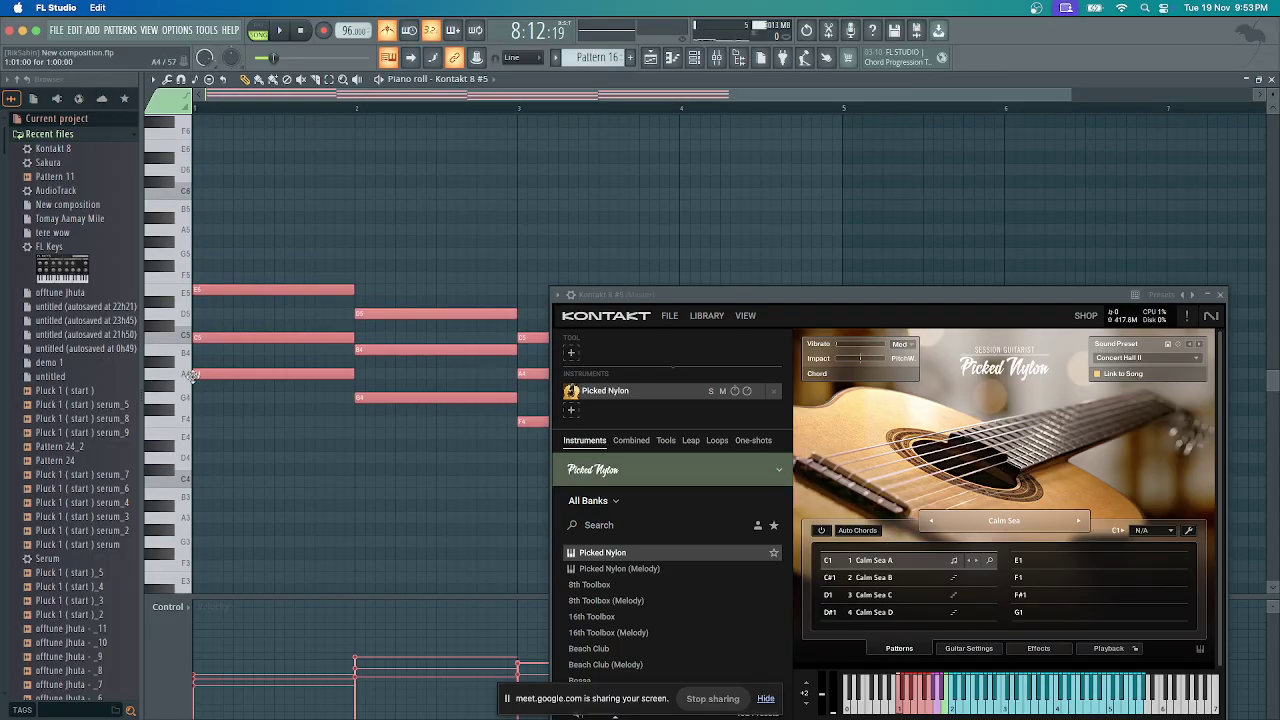
{"action": "left_click_drag", "start_coordinate": [220, 373], "coordinate": [197, 221]}
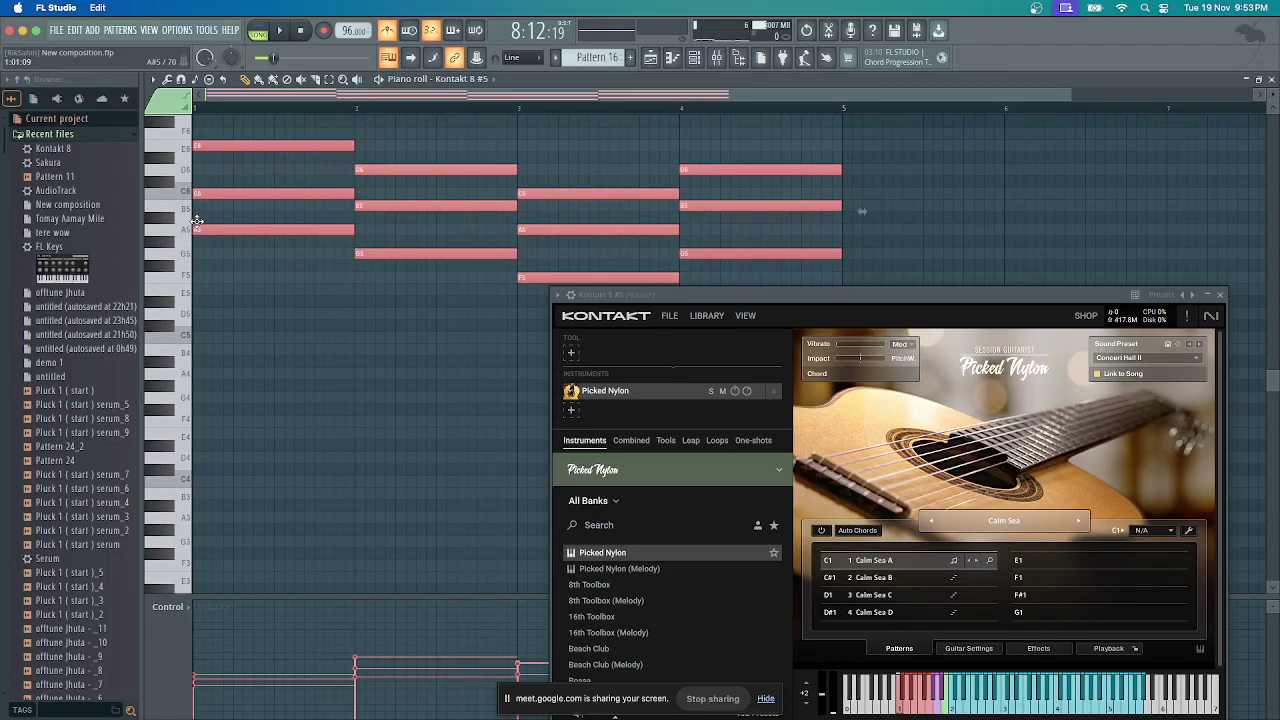
{"action": "left_click", "coordinate": [263, 32]}
{"action": "key", "text": "space"}
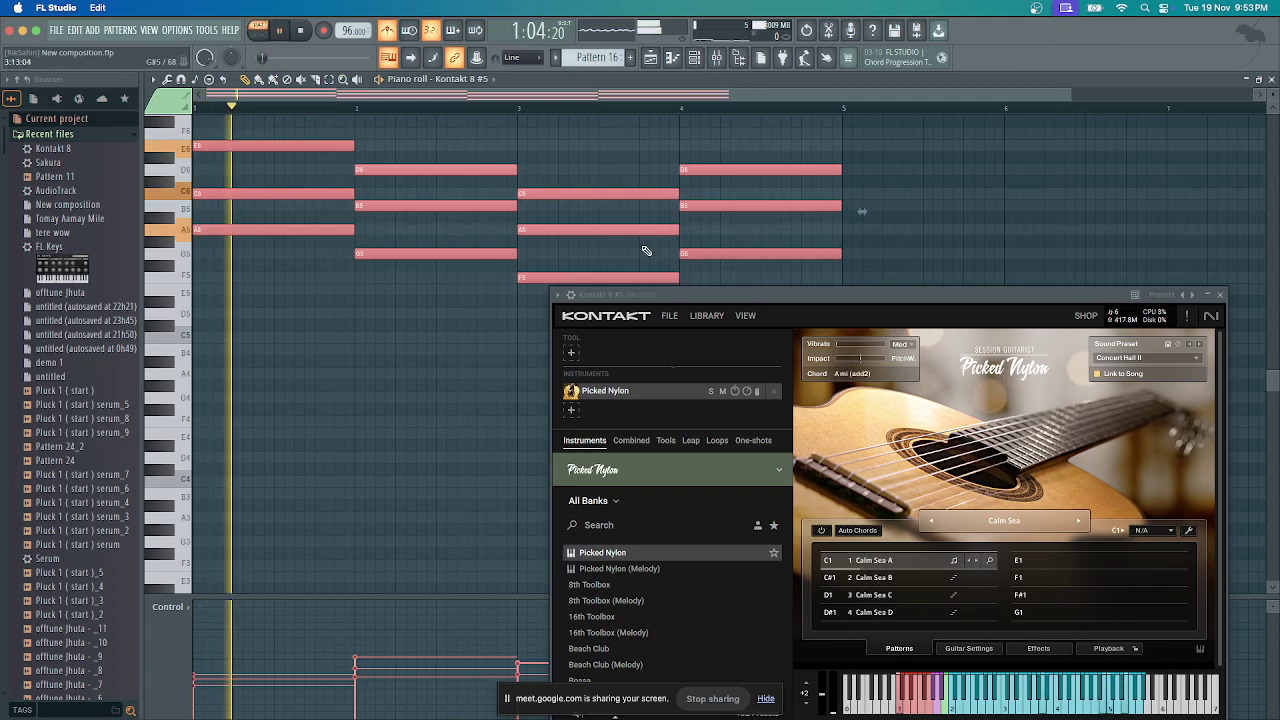
{"action": "key", "text": "space"}
Open the pattern browser for slot C1 and preview the picked patterns Calm Sea C, Closed Eyes A, Lovely A and Calm Sea B
{"action": "left_click_drag", "start_coordinate": [801, 297], "coordinate": [480, 153]}
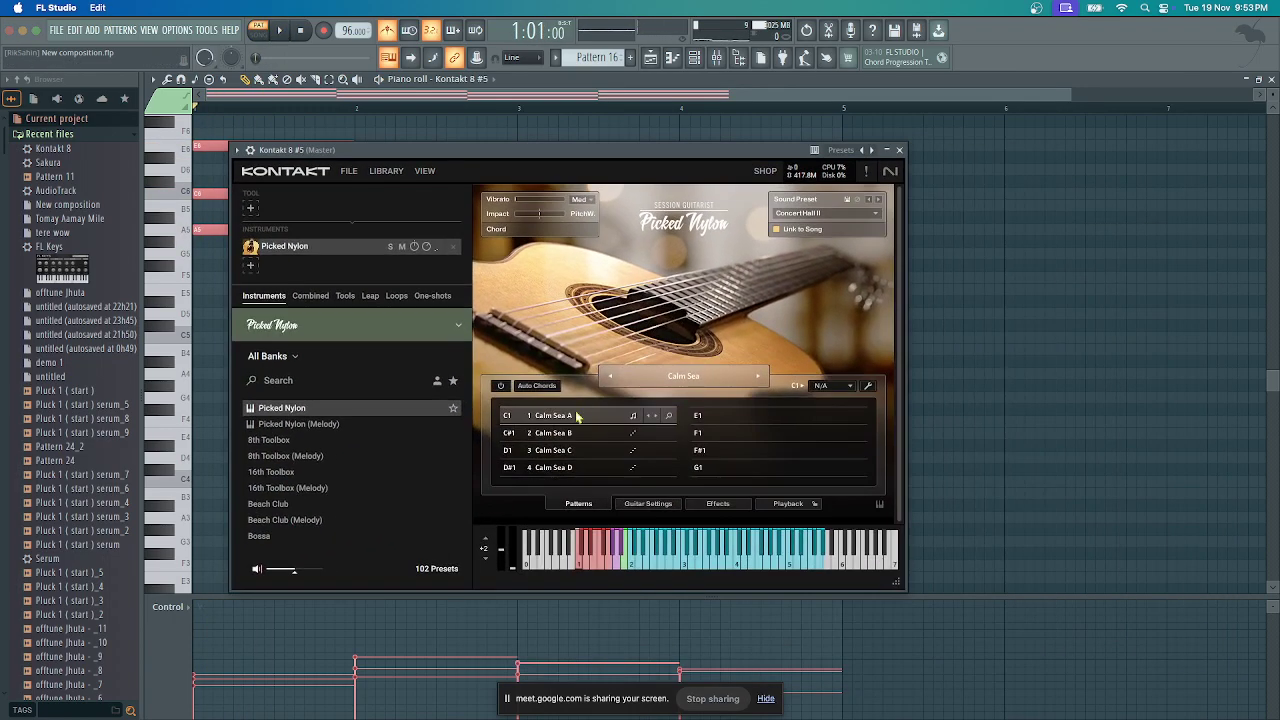
{"action": "left_click", "coordinate": [577, 416]}
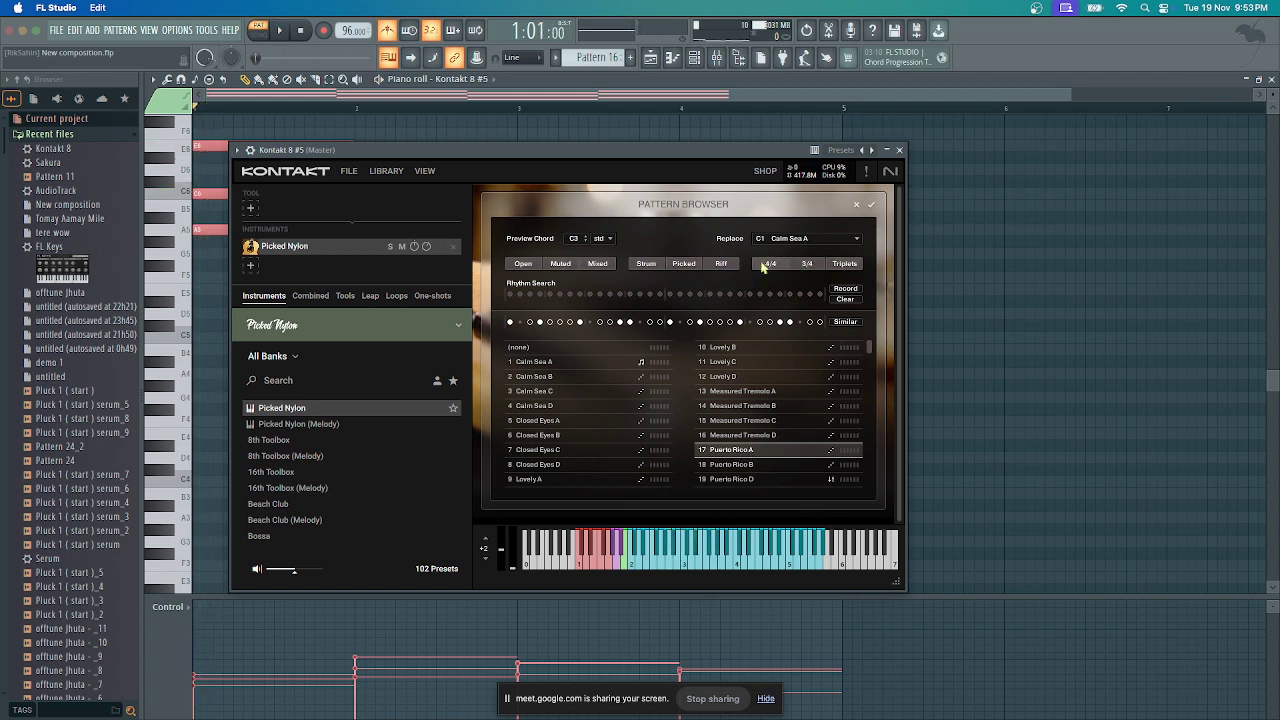
{"action": "left_click", "coordinate": [646, 264]}
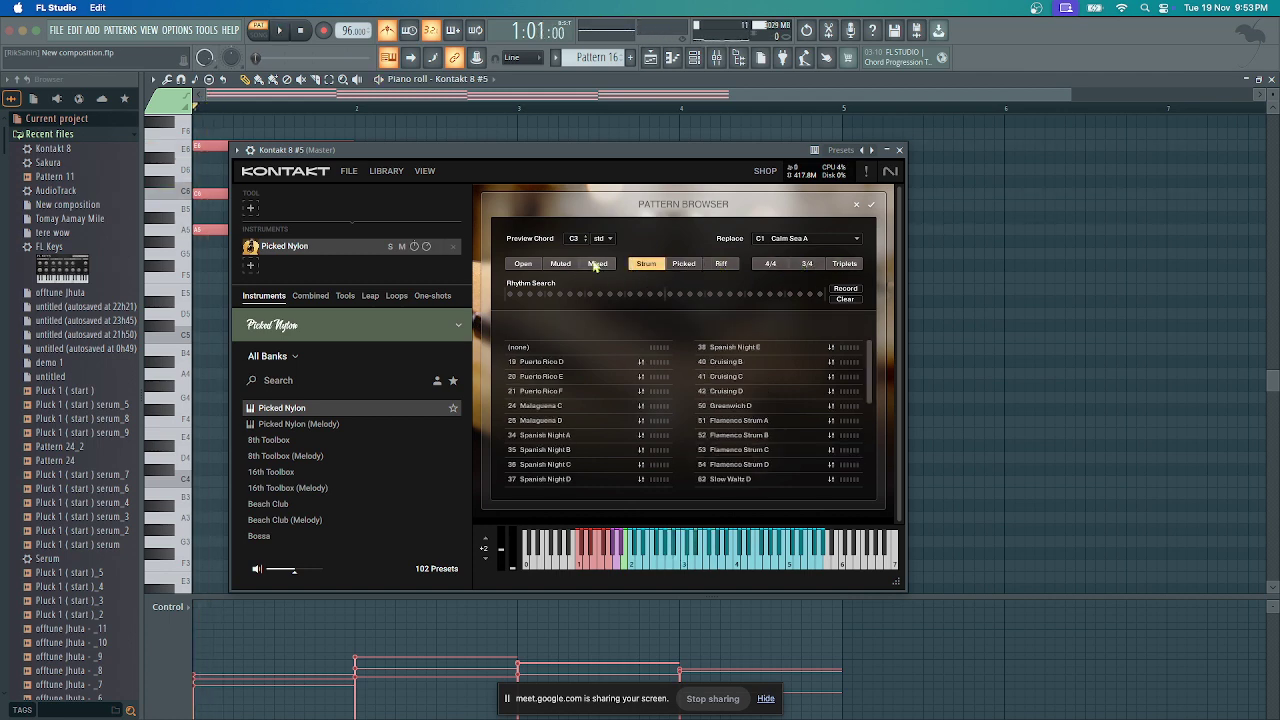
{"action": "left_click", "coordinate": [670, 266]}
{"action": "left_click", "coordinate": [570, 377]}
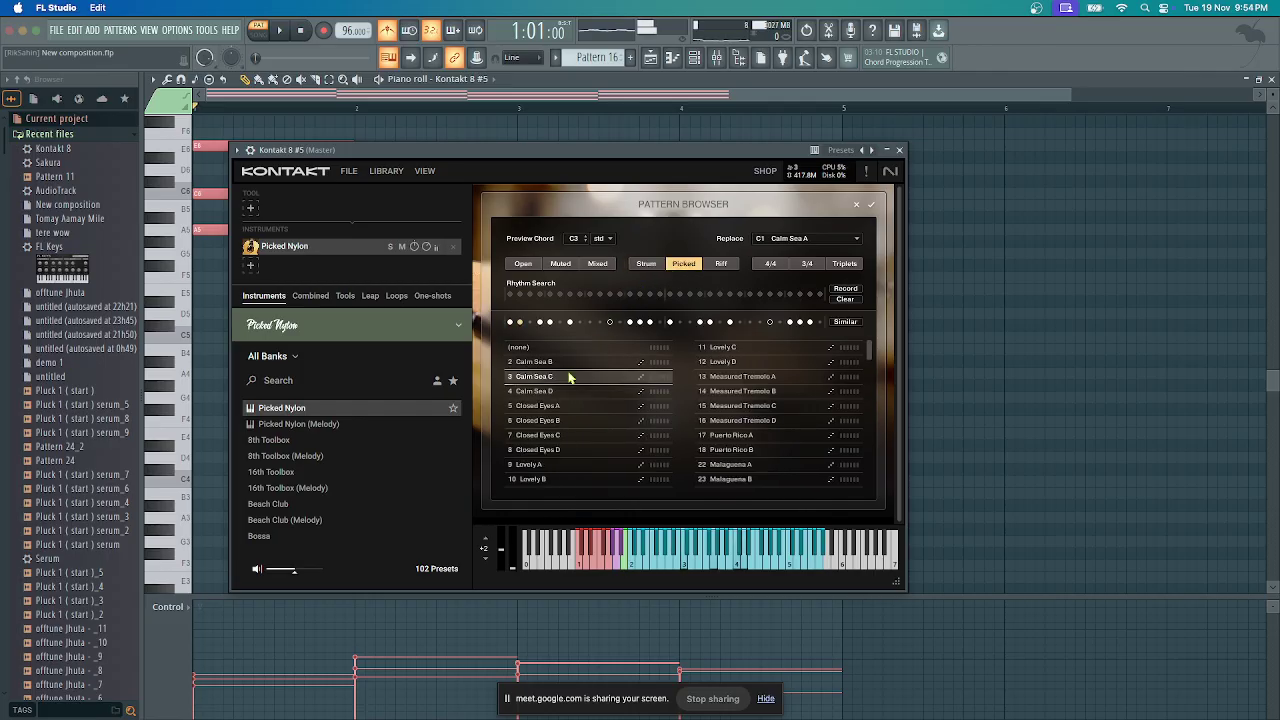
{"action": "left_click", "coordinate": [560, 408]}
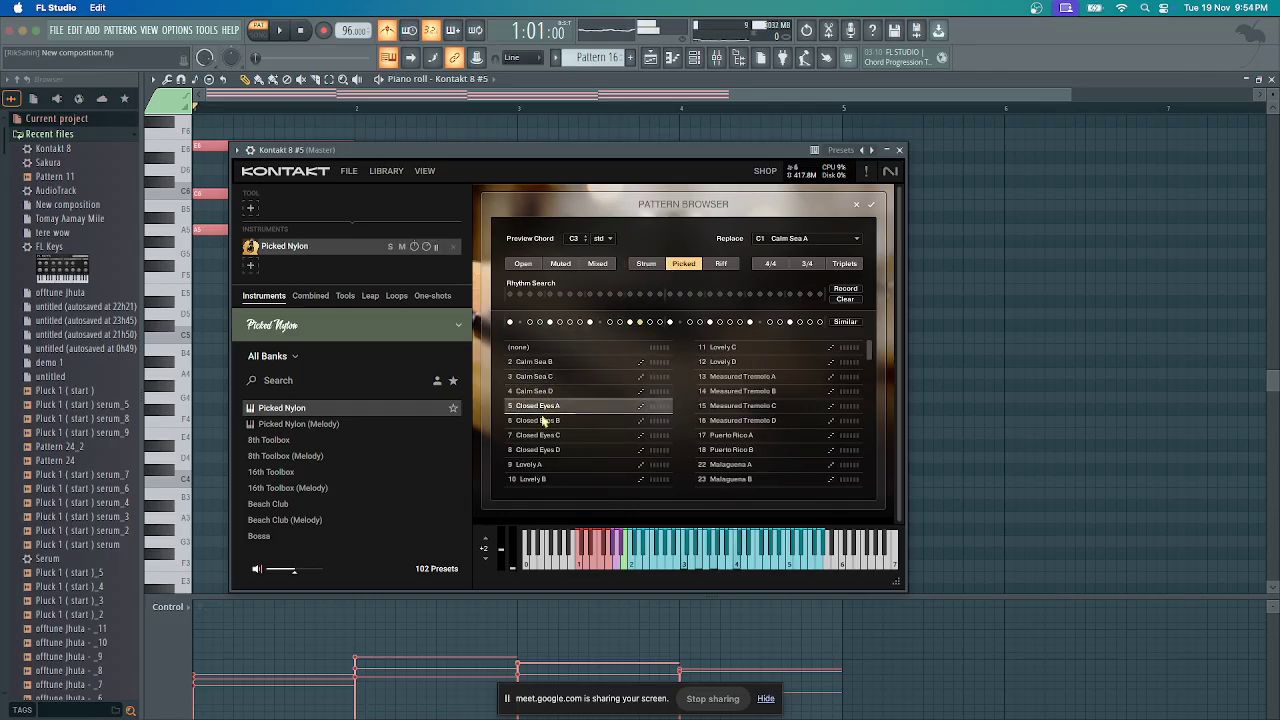
{"action": "left_click", "coordinate": [557, 465]}
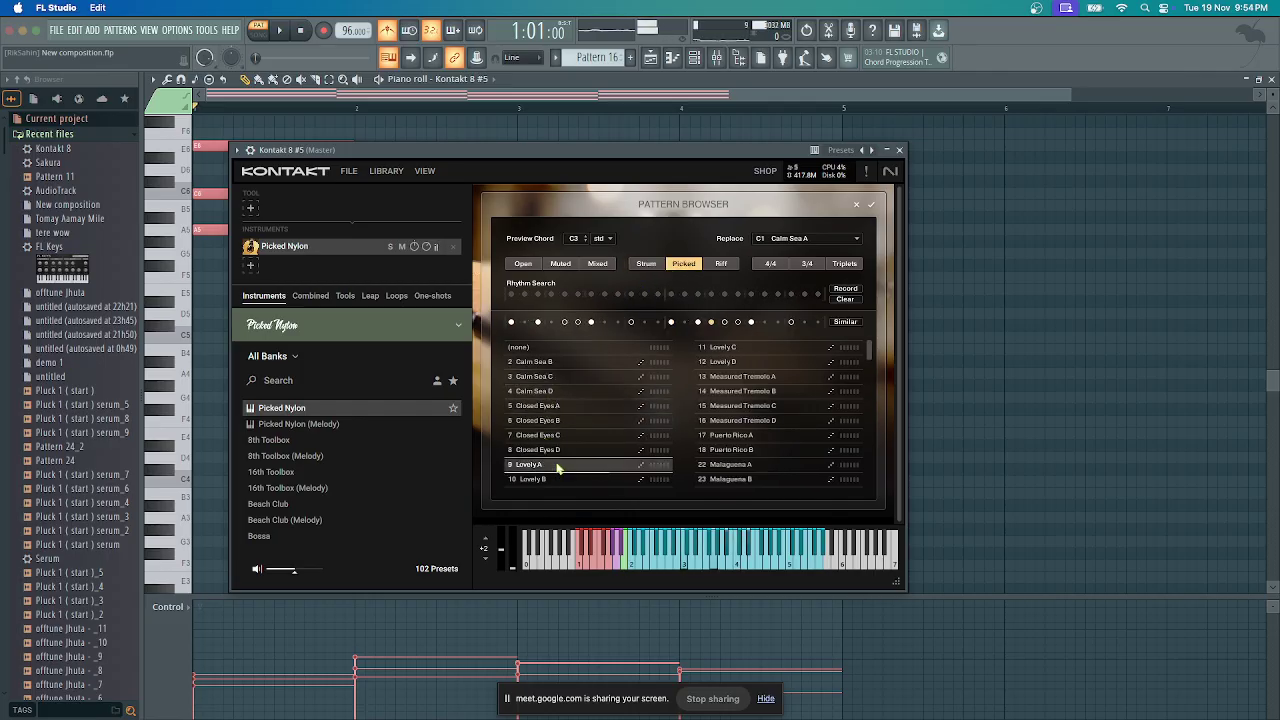
{"action": "left_click", "coordinate": [579, 364]}
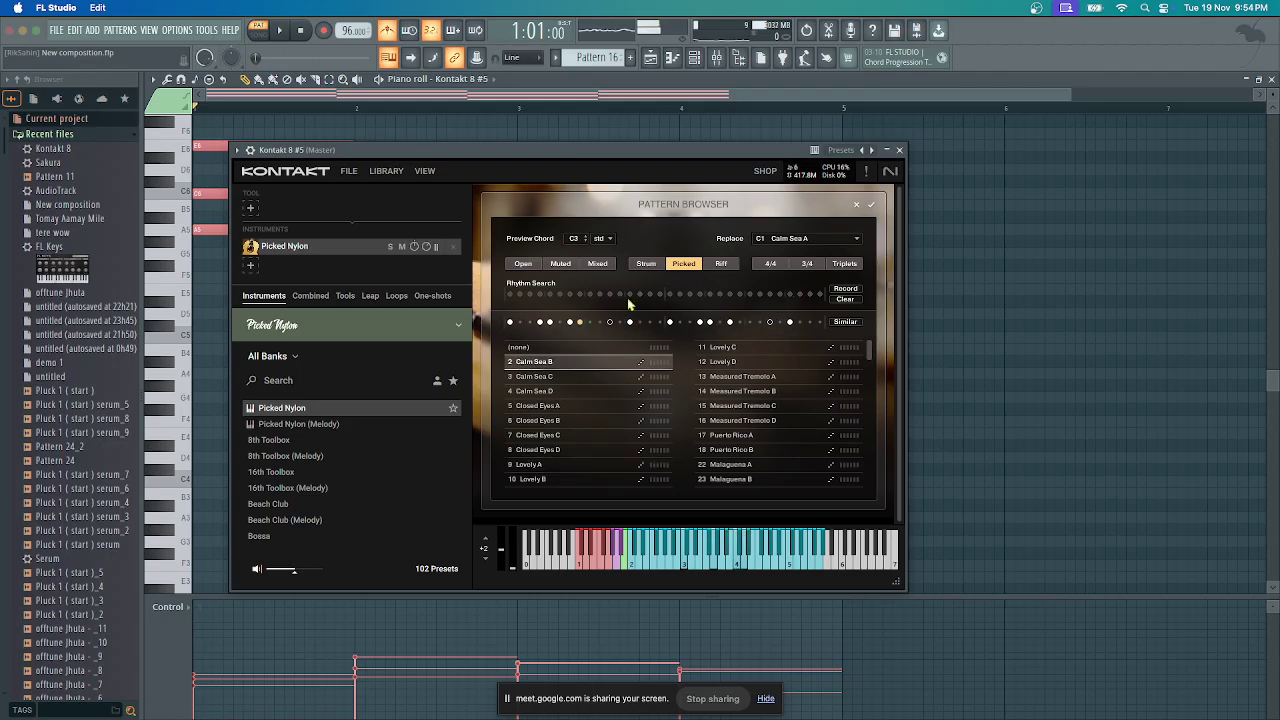
Filter the guitar patterns by Strum, preview Puerto Rico E, and clear the filter
{"action": "left_click", "coordinate": [645, 264]}
{"action": "left_click", "coordinate": [590, 378]}
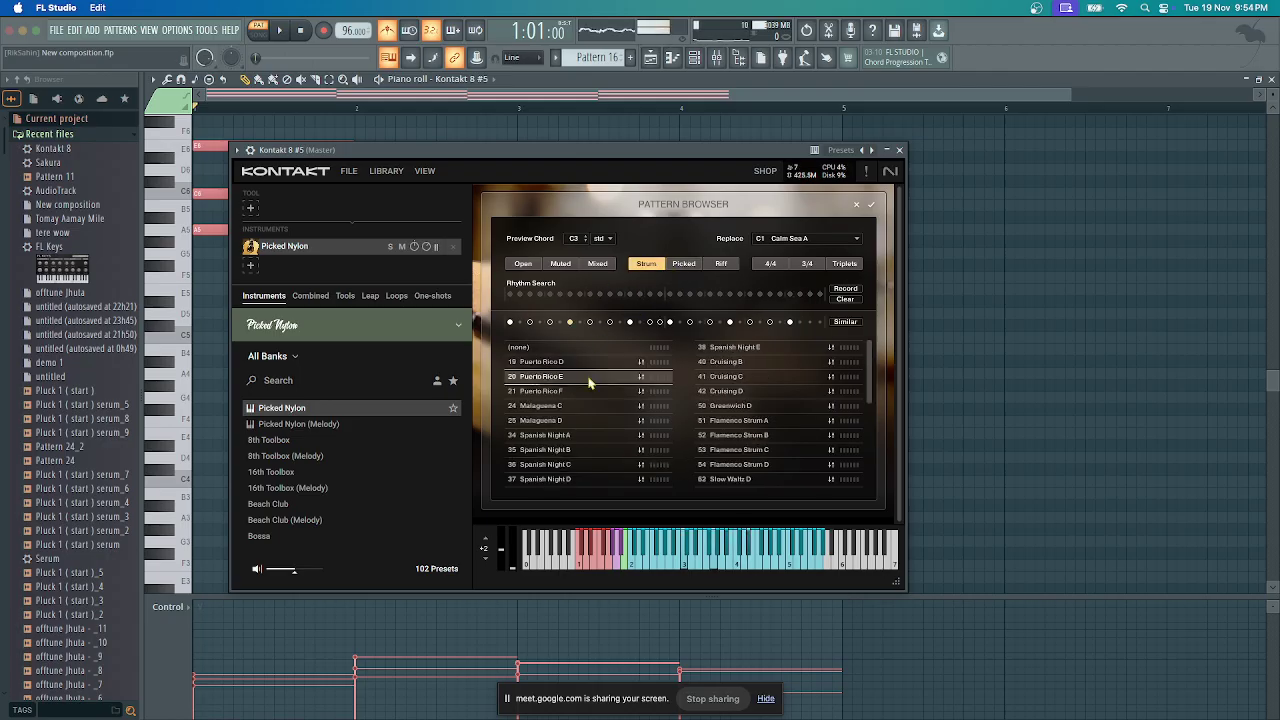
{"action": "left_click", "coordinate": [640, 264]}
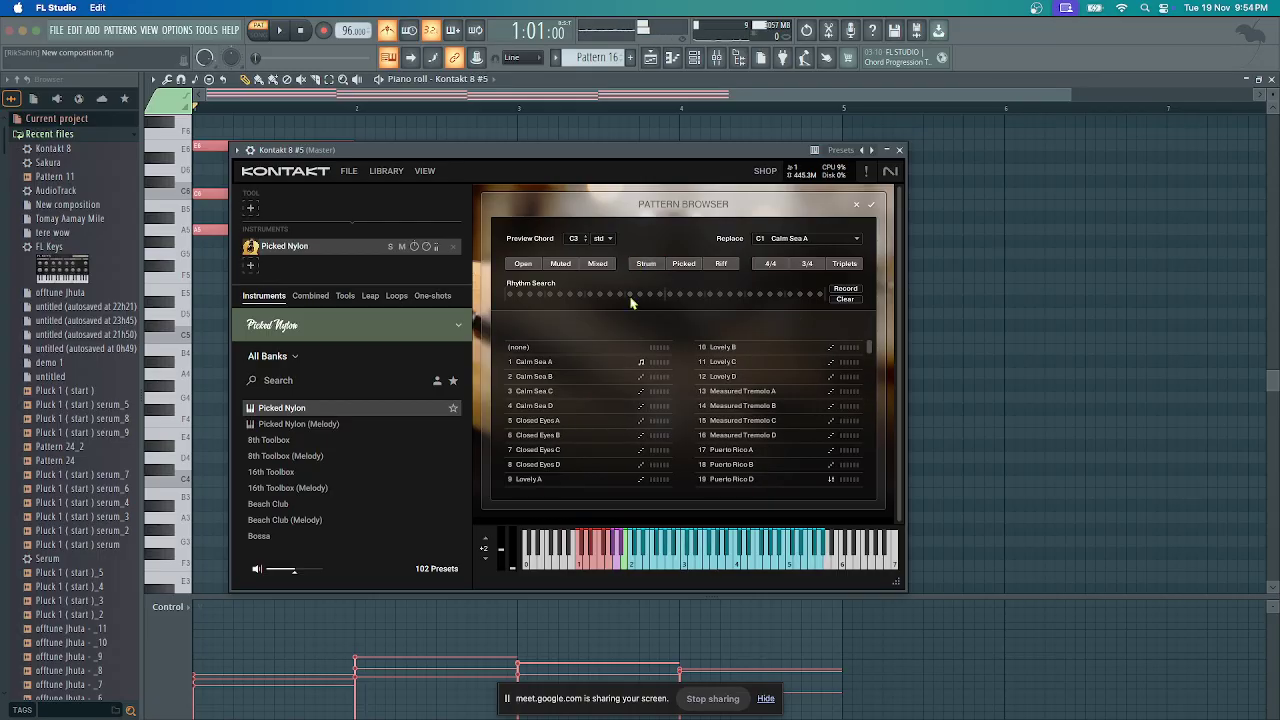
Preview the Open patterns Closed Eyes C, Measured Tremolo A, Puerto Rico D, Puerto Rico F and Malaguena B, and clear the Open filter
{"action": "left_click", "coordinate": [539, 267]}
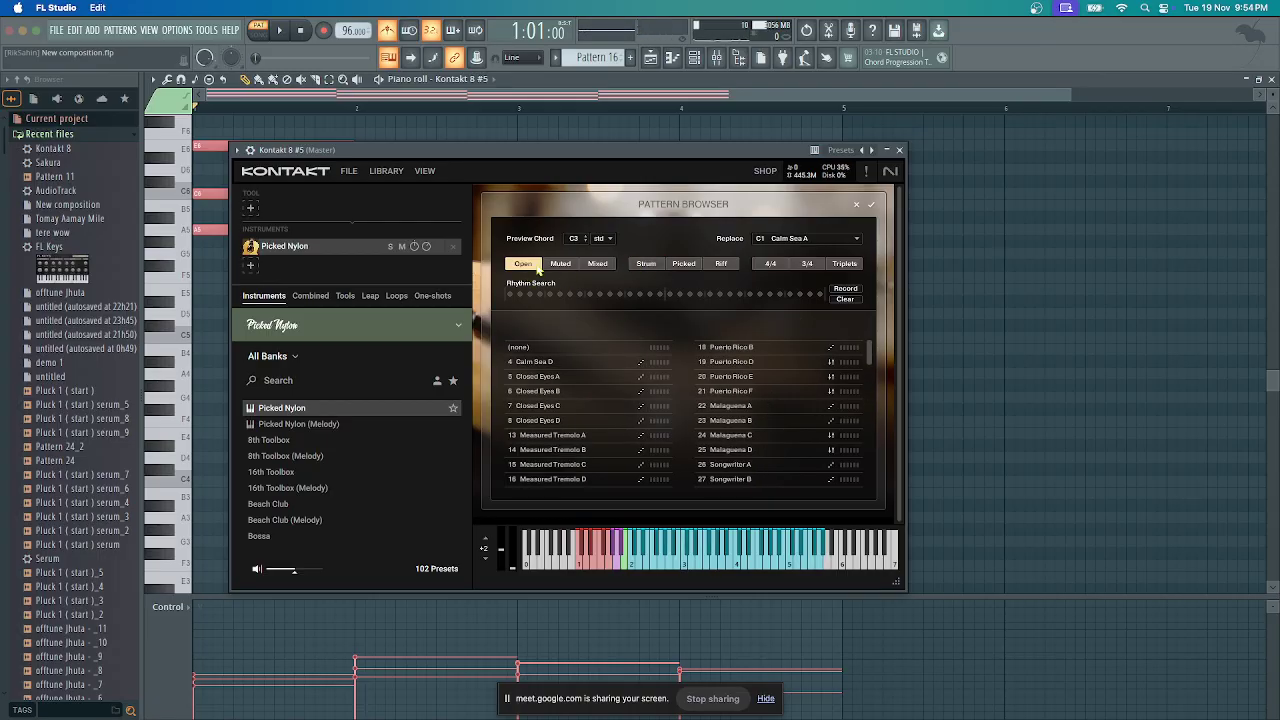
{"action": "left_click", "coordinate": [581, 407]}
{"action": "left_click", "coordinate": [590, 437]}
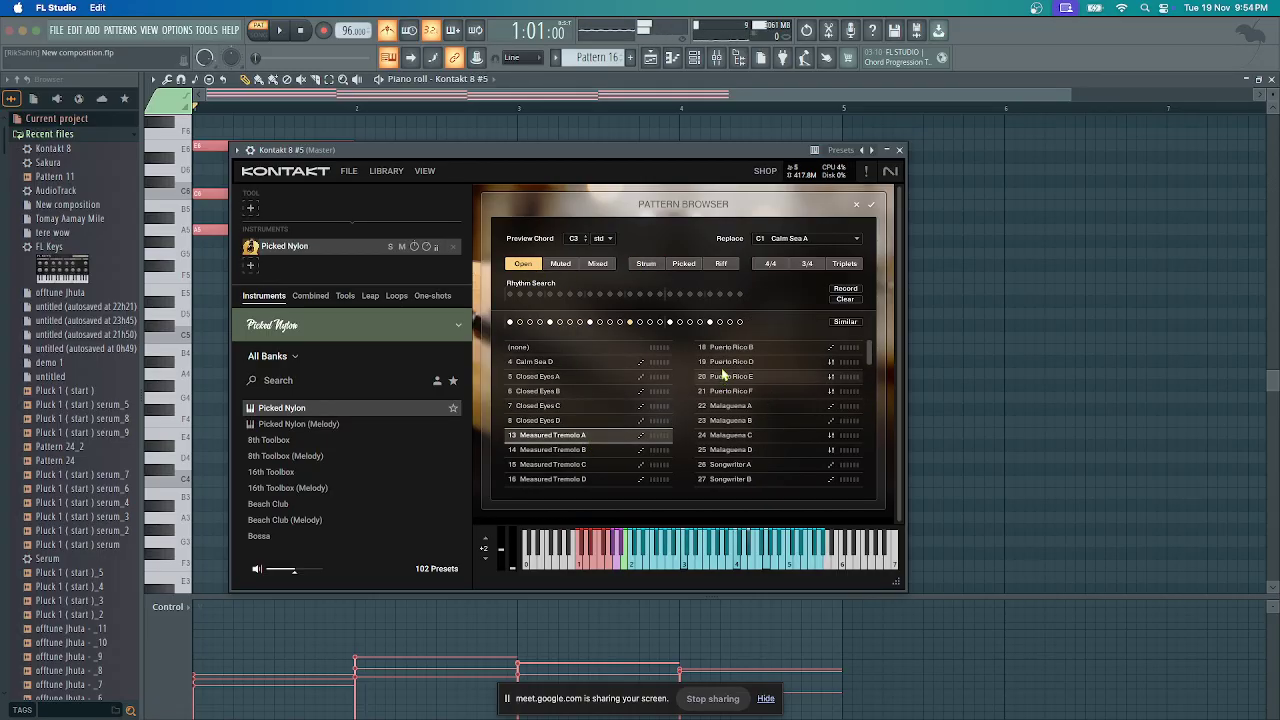
{"action": "left_click", "coordinate": [723, 363]}
{"action": "left_click", "coordinate": [724, 392]}
{"action": "left_click", "coordinate": [728, 420]}
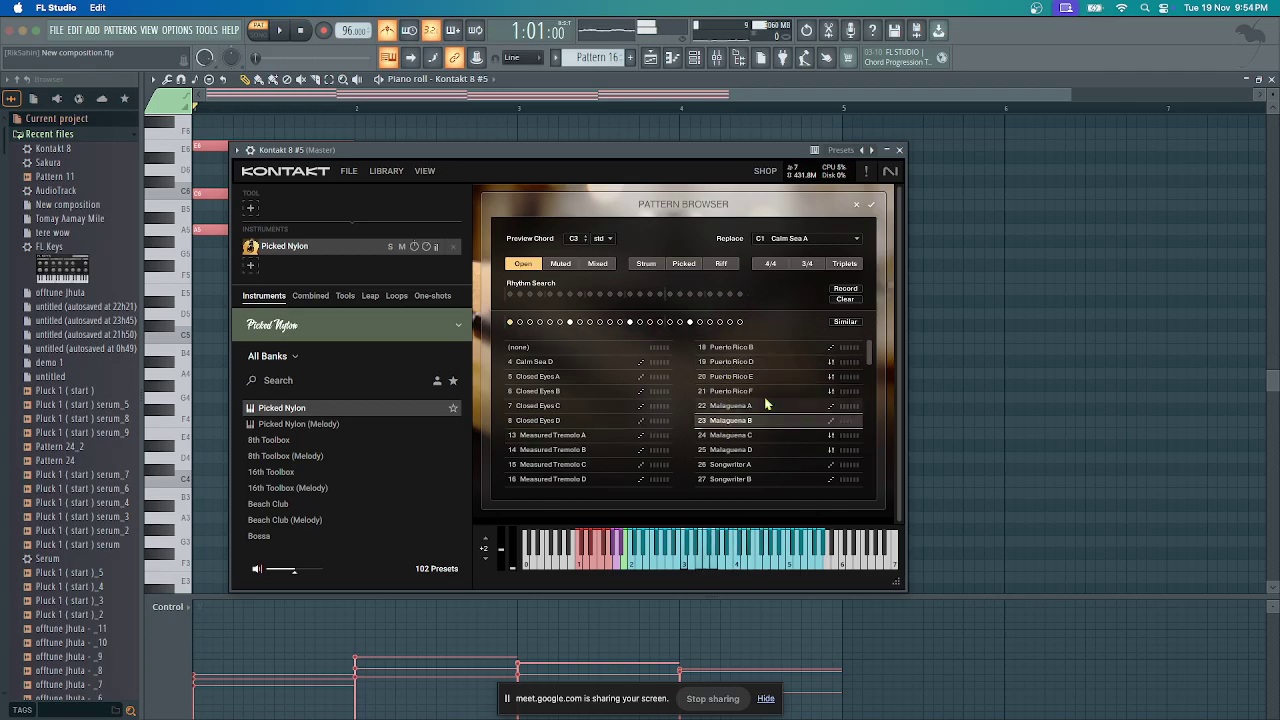
{"action": "left_click", "coordinate": [533, 266]}
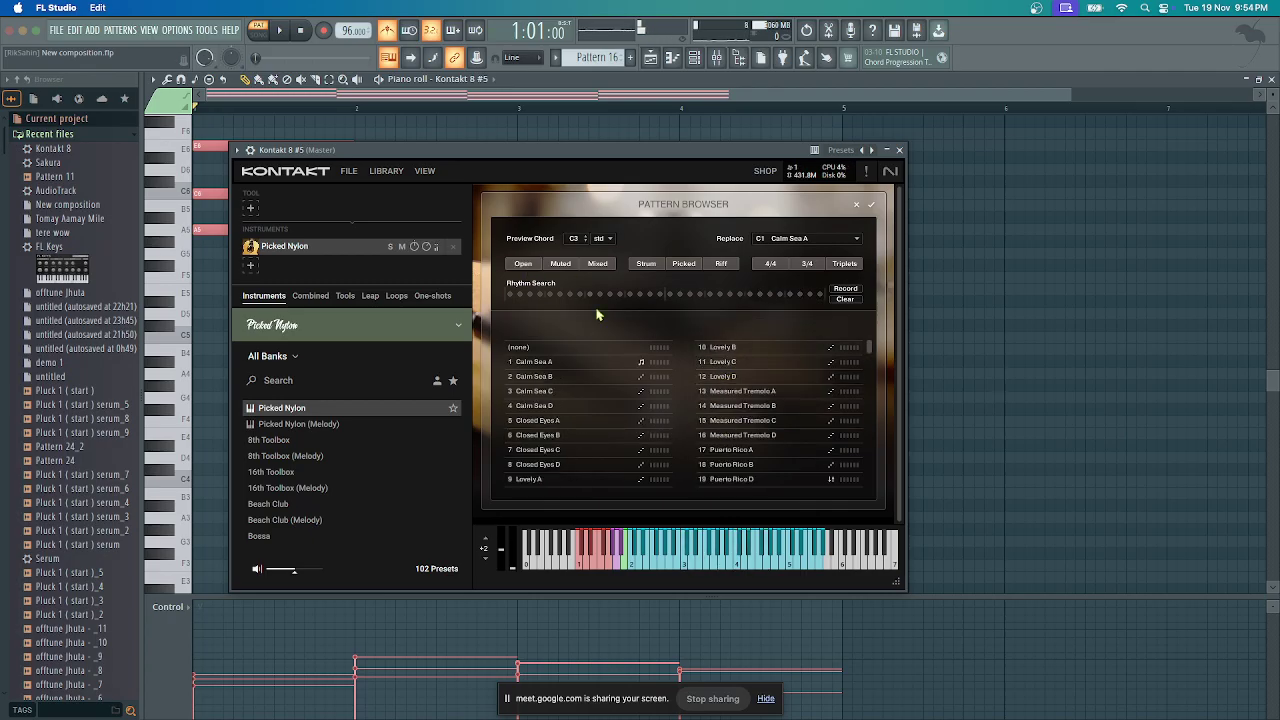
Load Calm Sea D into slot C1 and play back the Pattern 16 chords with it
{"action": "left_click", "coordinate": [662, 410]}
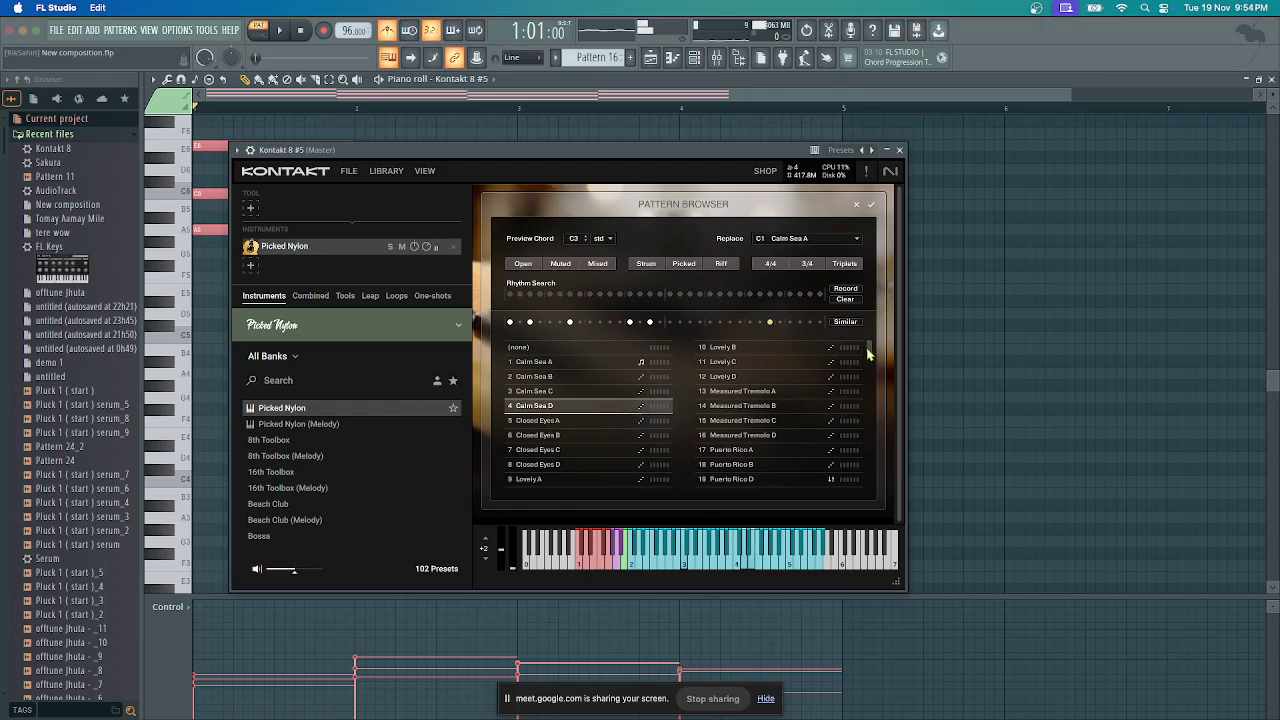
{"action": "double_click", "coordinate": [586, 406]}
{"action": "key", "text": "space"}
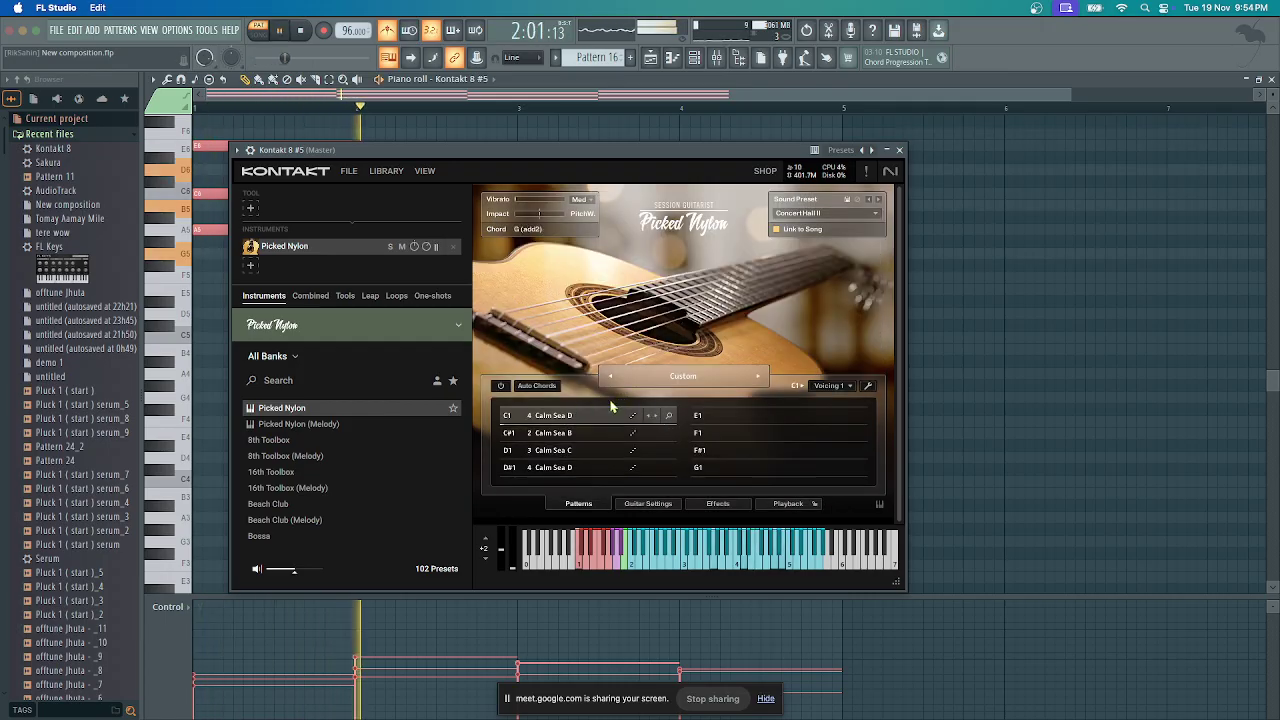
{"action": "left_click_drag", "start_coordinate": [620, 156], "coordinate": [564, 327]}
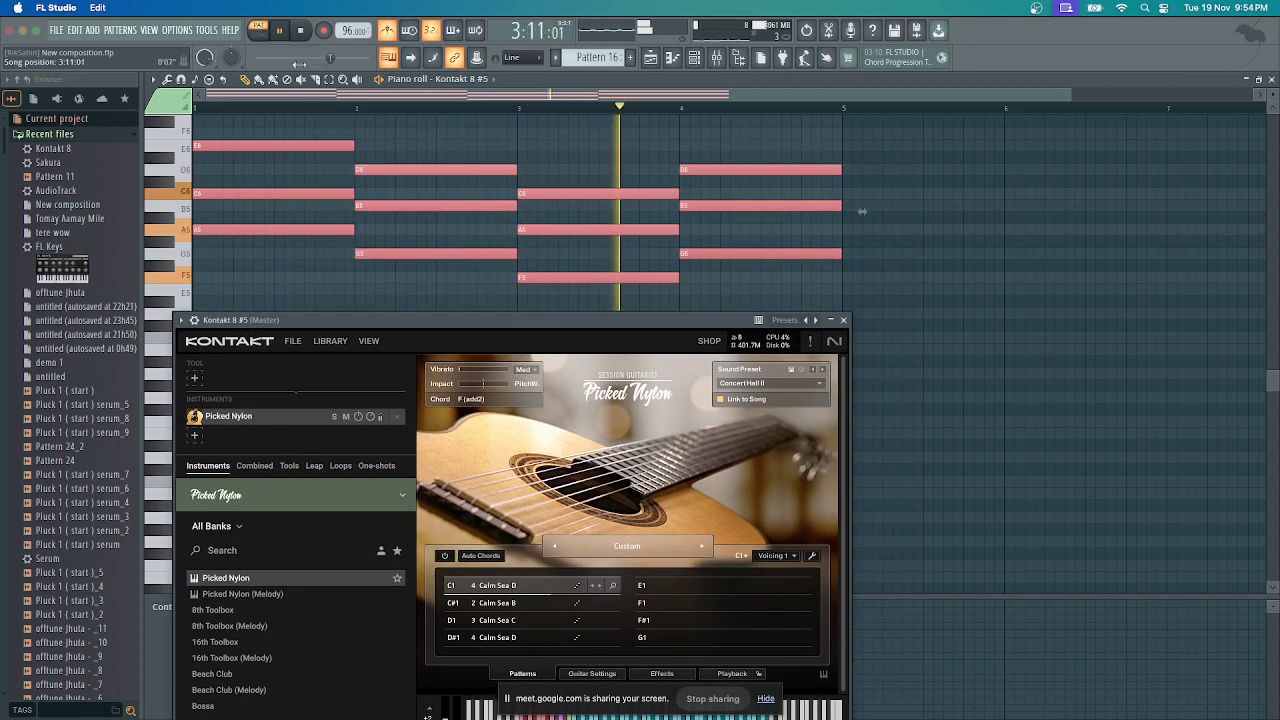
{"action": "key", "text": "space"}
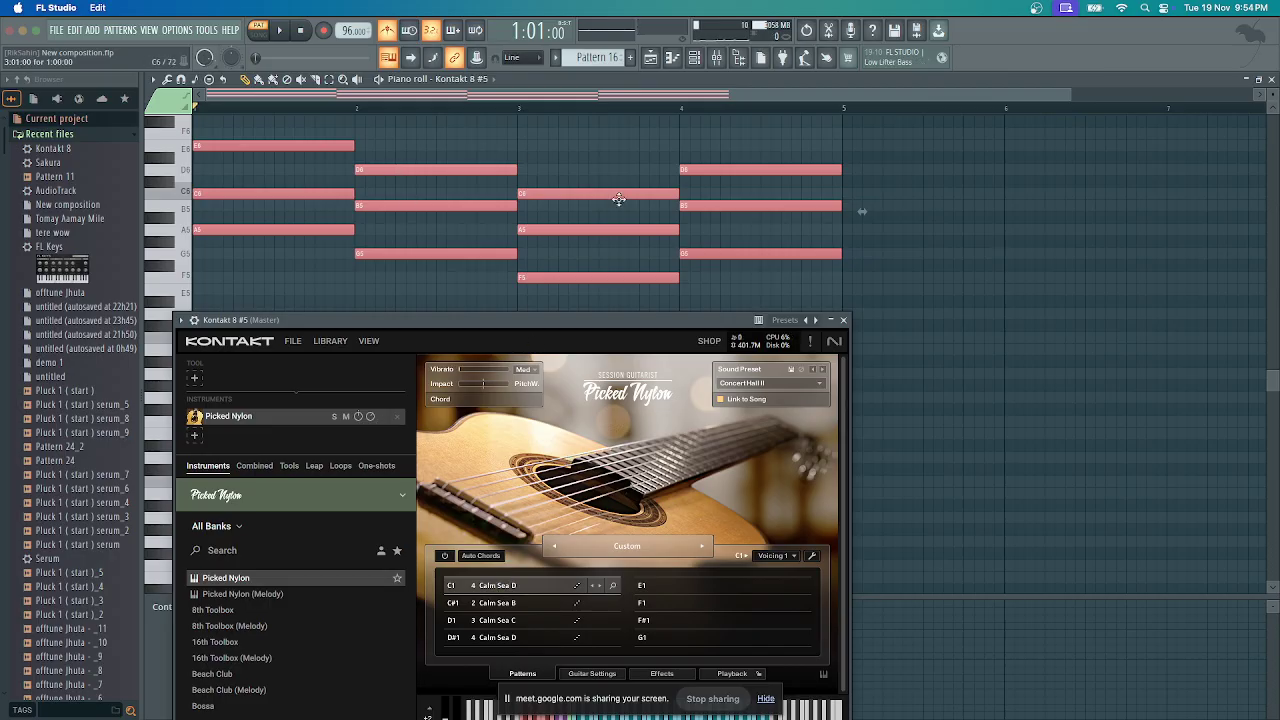
Return to the playlist and place a Pattern 16 clip on Track 9 at bar 9
{"action": "left_click", "coordinate": [845, 321]}
{"action": "left_click", "coordinate": [650, 58]}
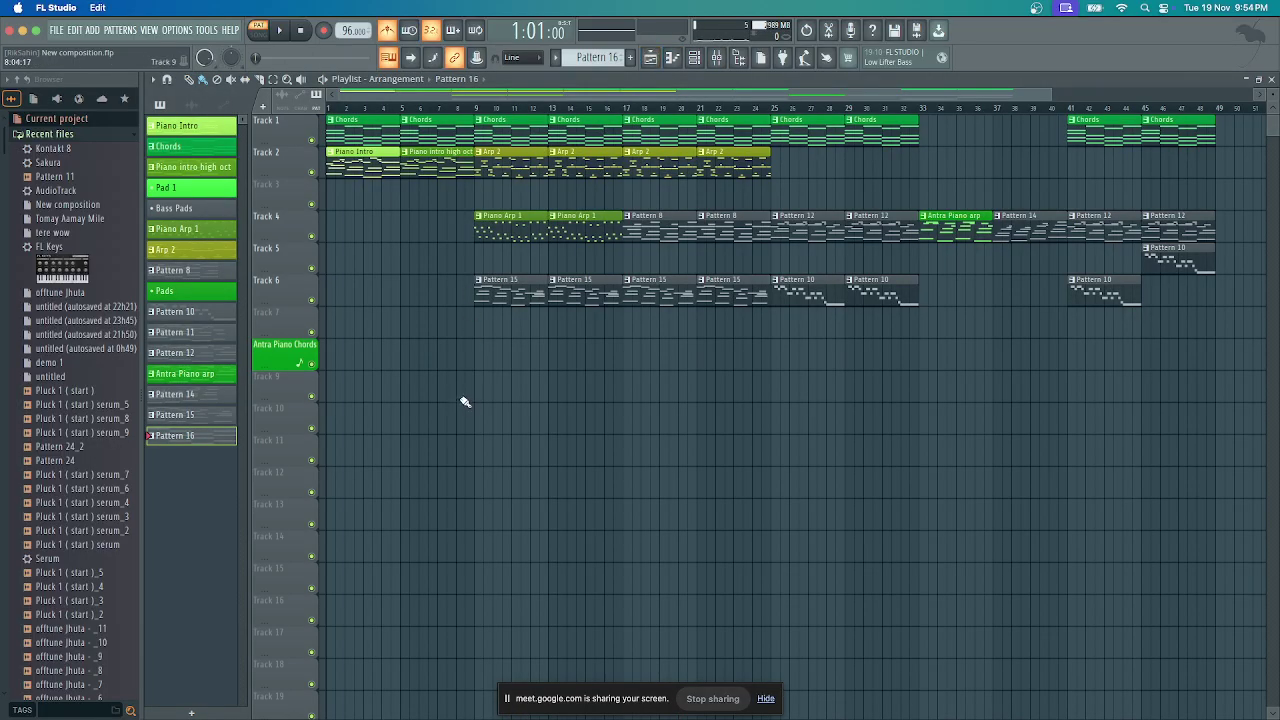
{"action": "scroll", "coordinate": [486, 363], "scroll_direction": "down", "scroll_amount": 1}
{"action": "left_click", "coordinate": [500, 355]}
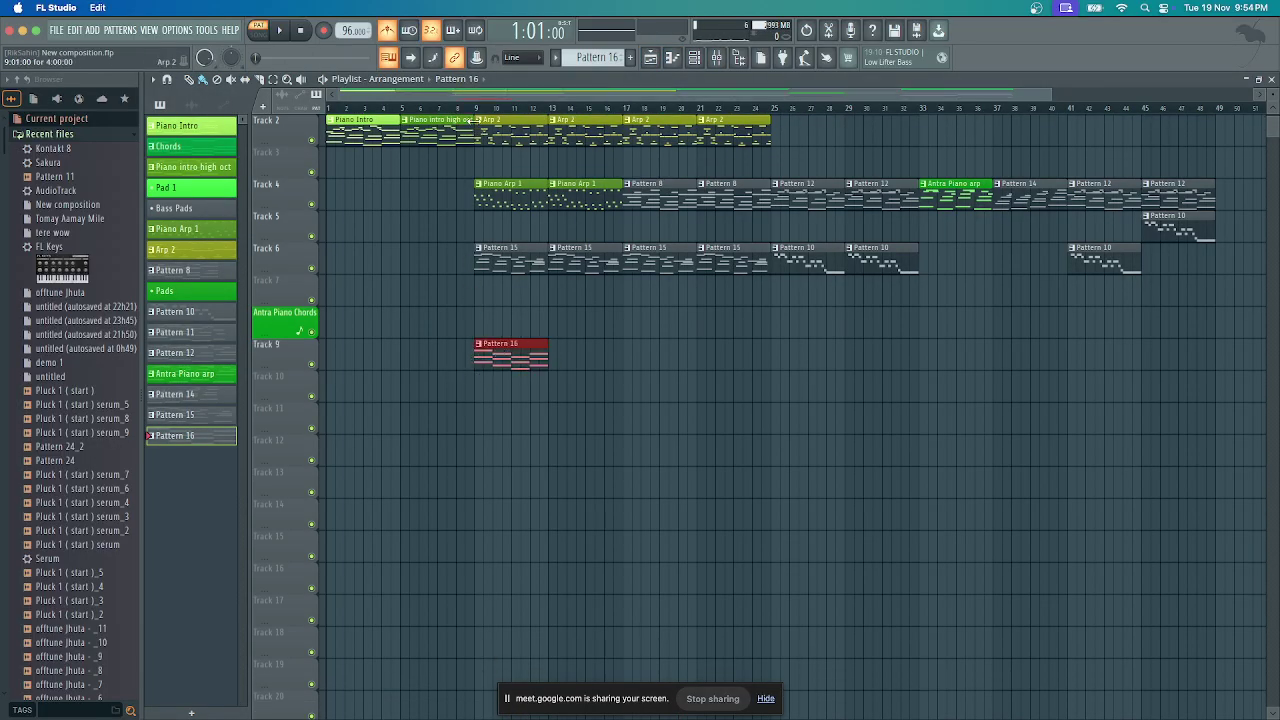
Mute Track 6 and play the arrangement from just before bar 9 to hear the guitar part
{"action": "left_click", "coordinate": [463, 107]}
{"action": "key", "text": "space"}
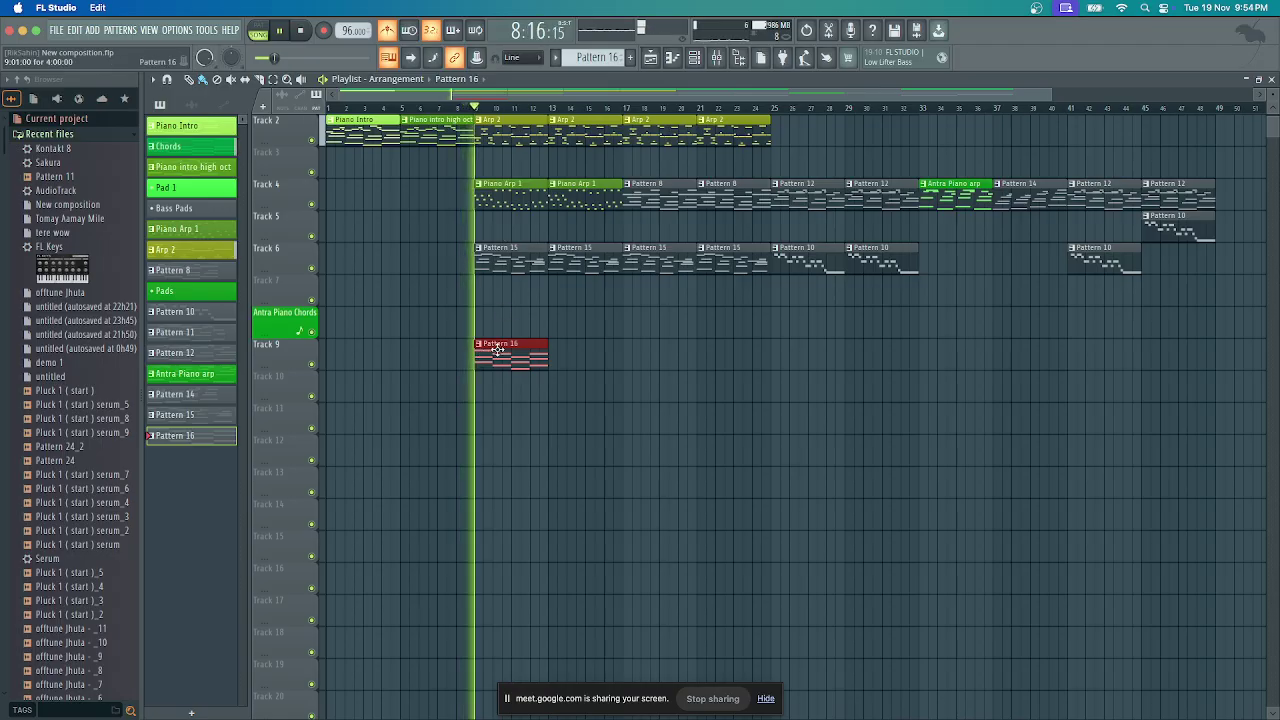
{"action": "key", "text": "space"}
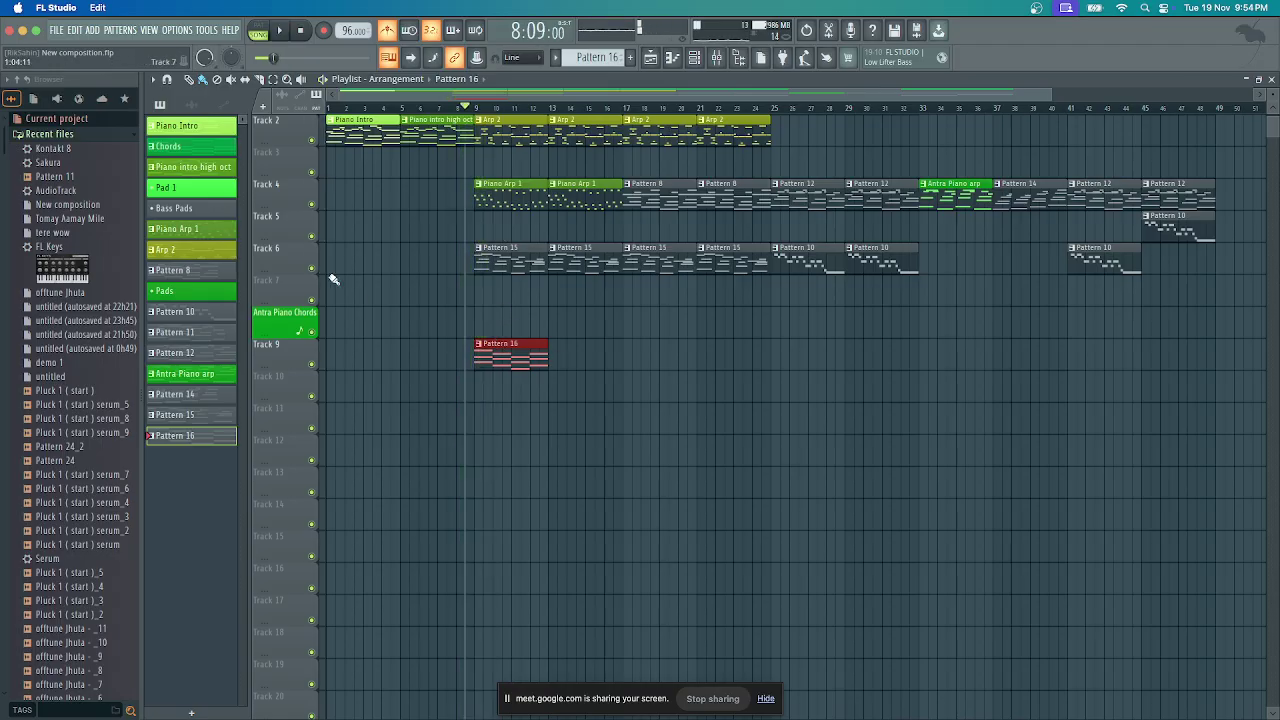
{"action": "left_click", "coordinate": [311, 268]}
{"action": "key", "text": "space"}
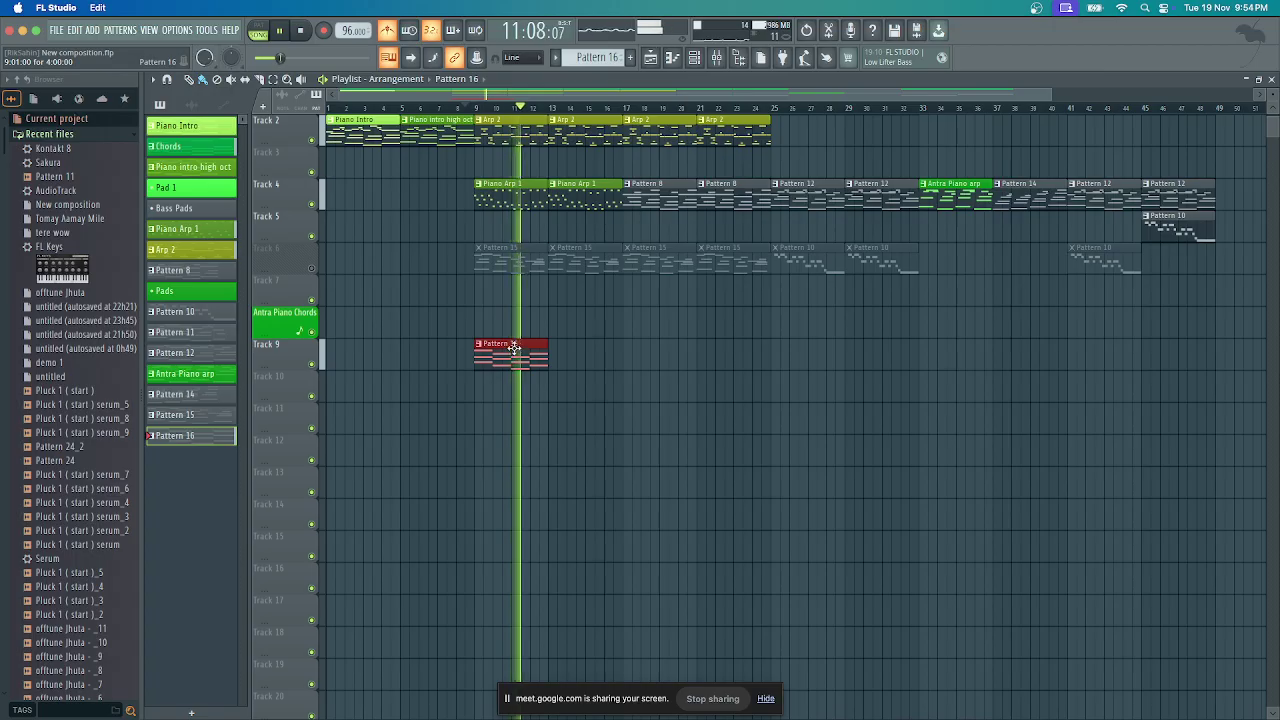
Add a second Pattern 16 clip on Track 9 at bar 13 and play the section from just before bar 9
{"action": "left_click", "coordinate": [562, 360]}
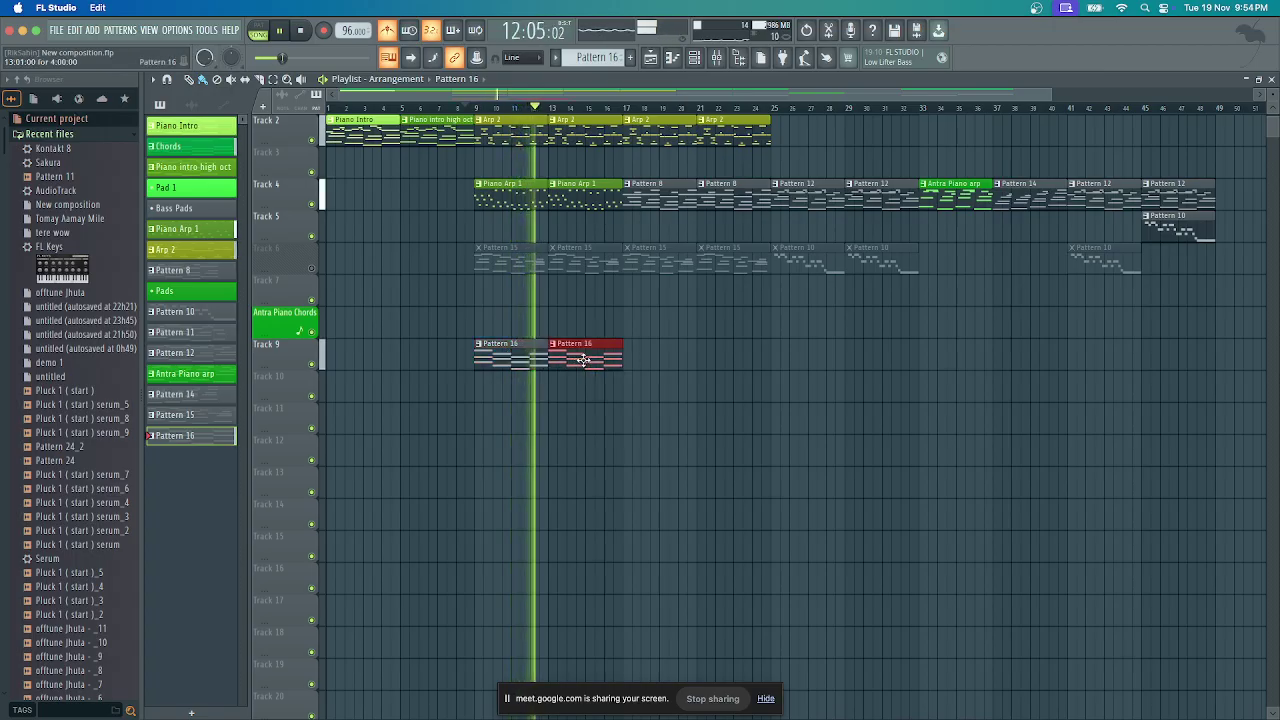
{"action": "key", "text": "space"}
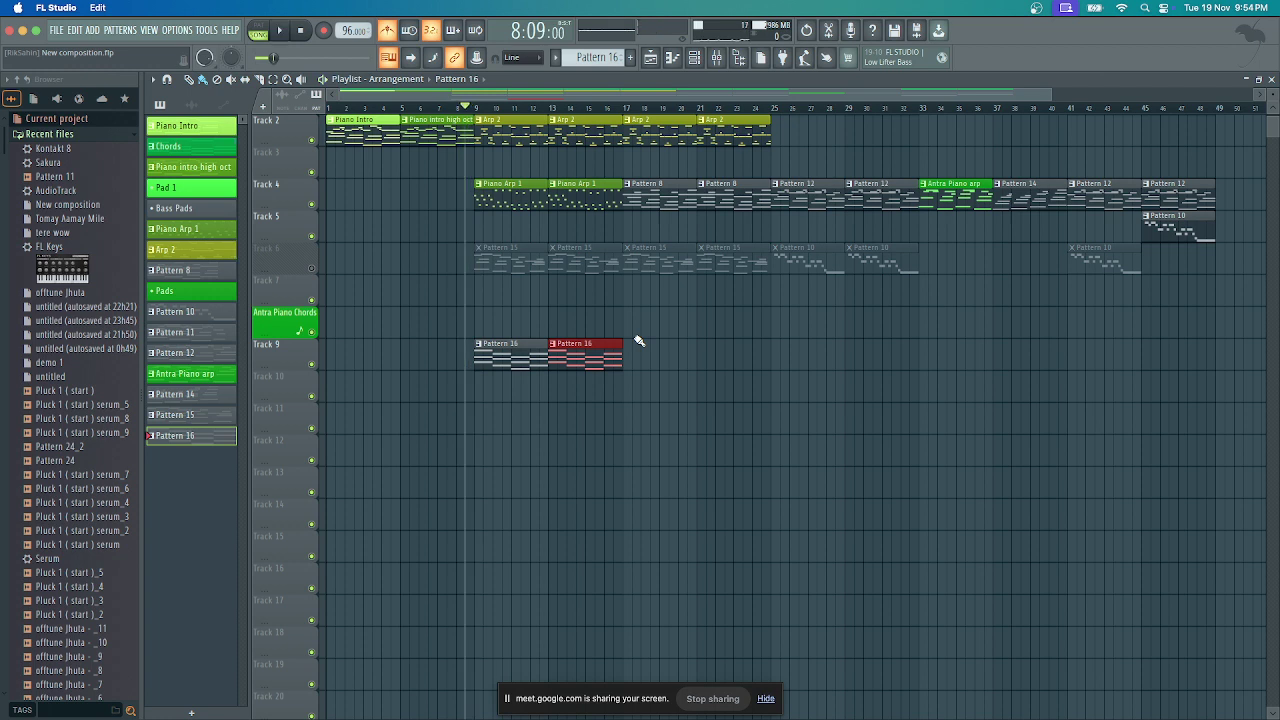
{"action": "key", "text": "space"}
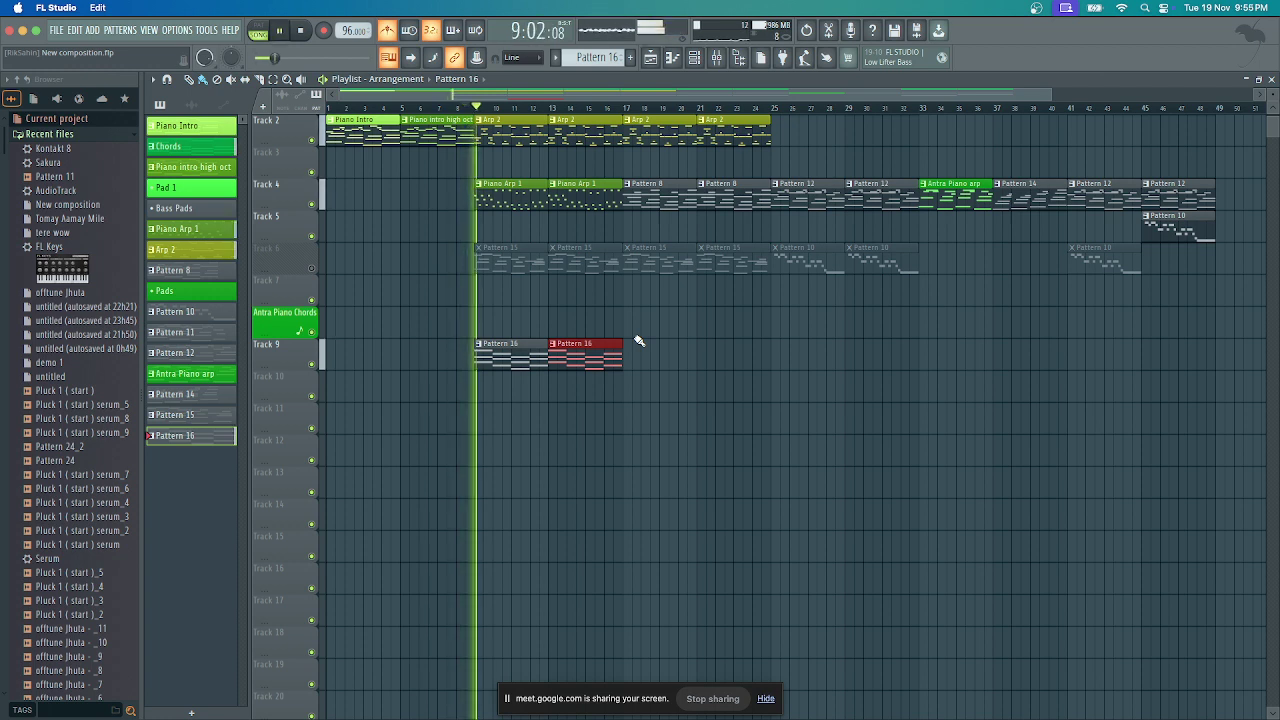
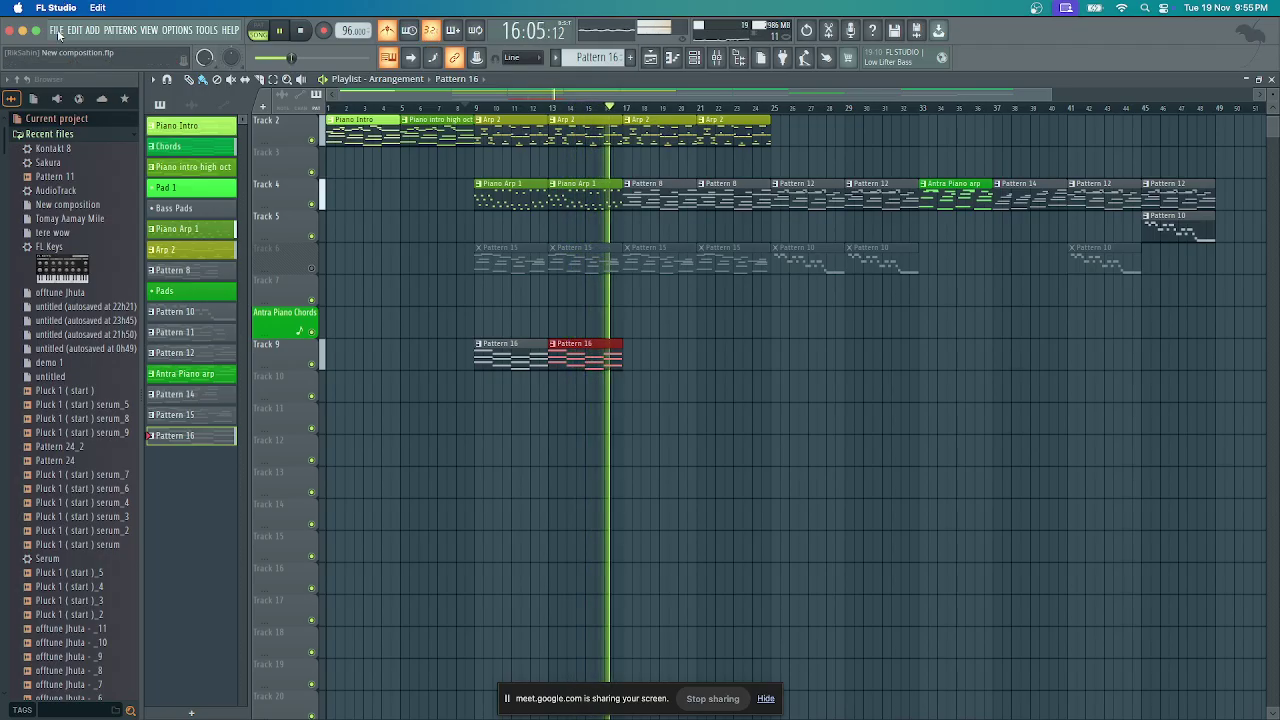
{"action": "key", "text": "space"}
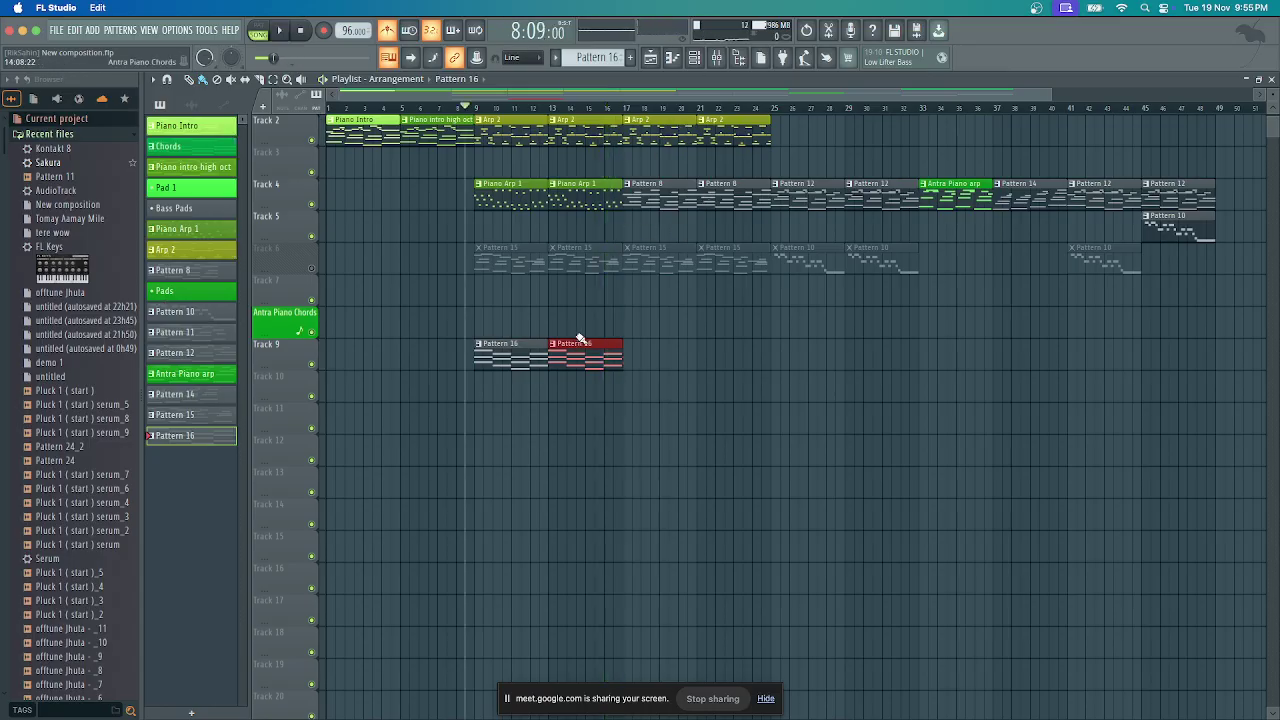
In pattern mode, replace the guitar pattern in slot C1 of the Kontakt 8 #5 Picked Nylon instrument with Closed Eyes B
{"action": "left_click", "coordinate": [695, 57]}
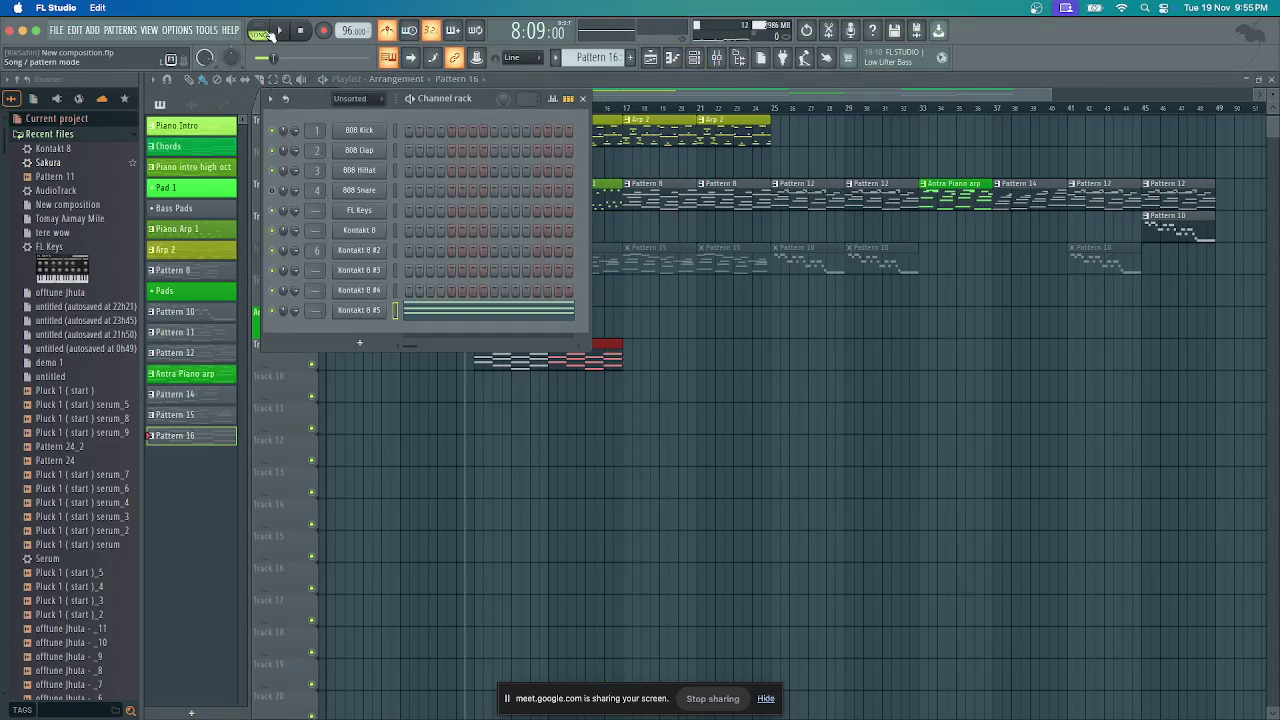
{"action": "key", "text": "l"}
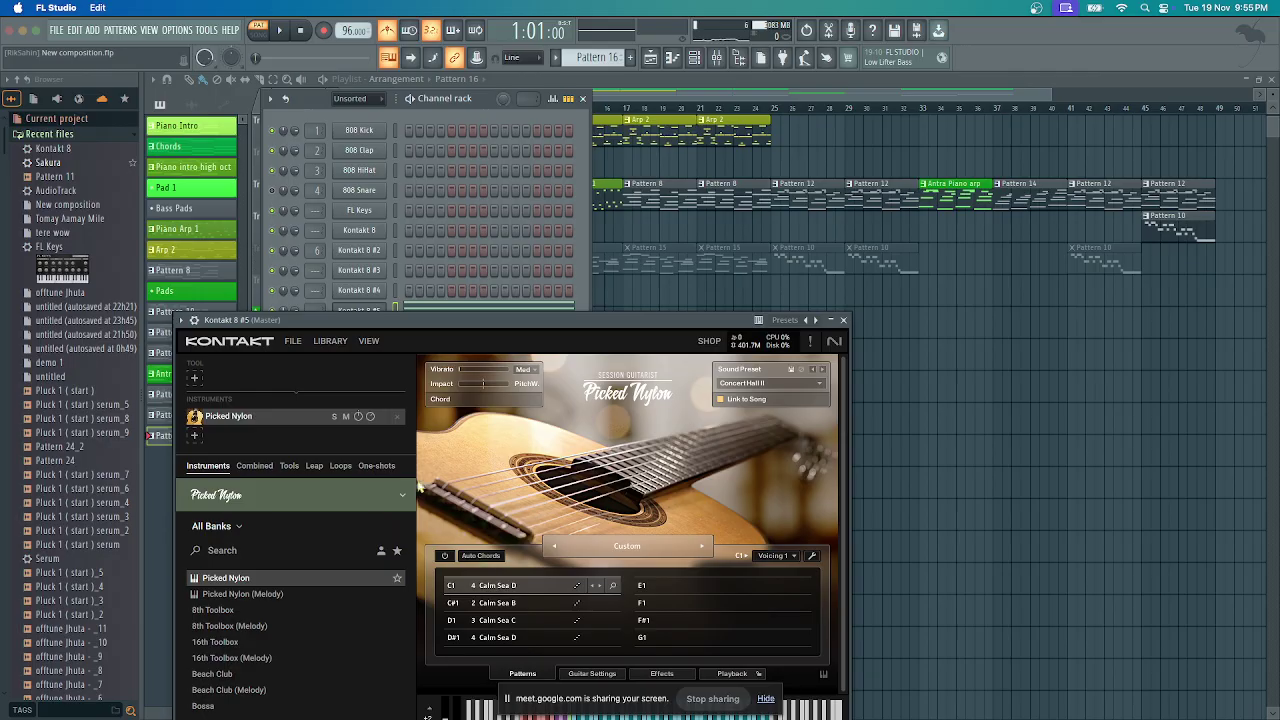
{"action": "left_click_drag", "start_coordinate": [502, 315], "coordinate": [488, 241]}
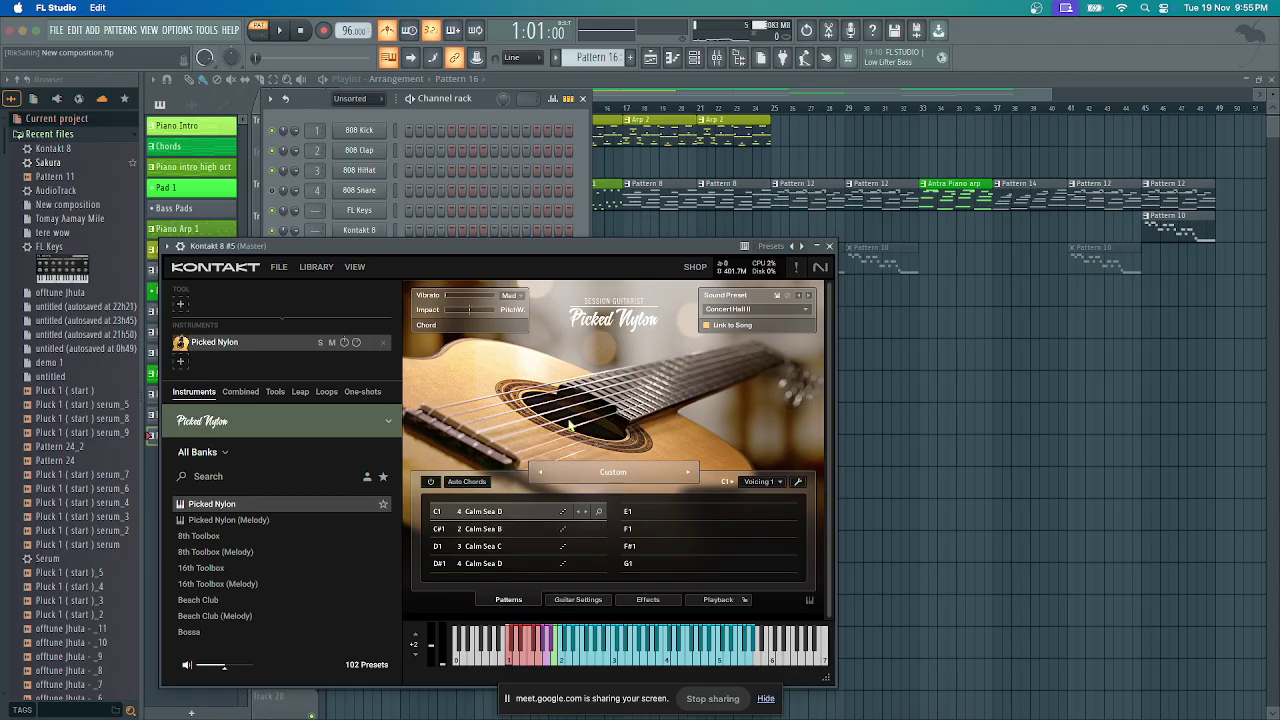
{"action": "left_click", "coordinate": [524, 516]}
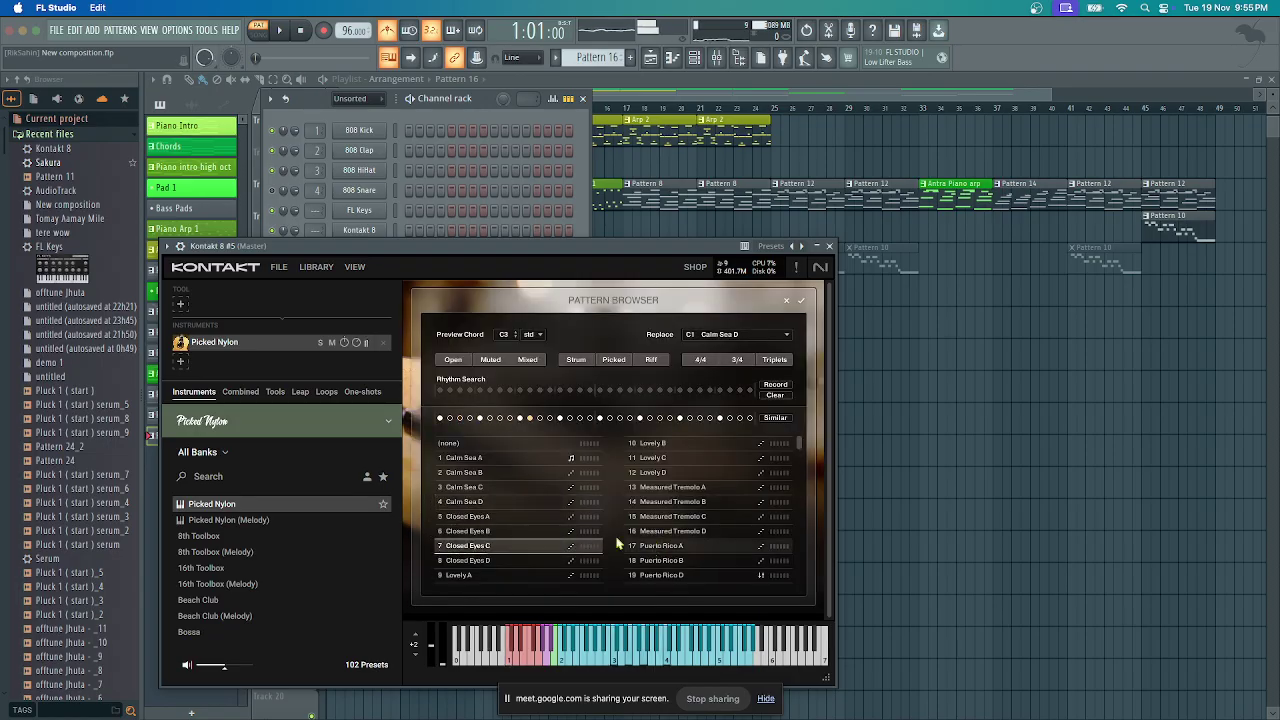
{"action": "left_click", "coordinate": [511, 531]}
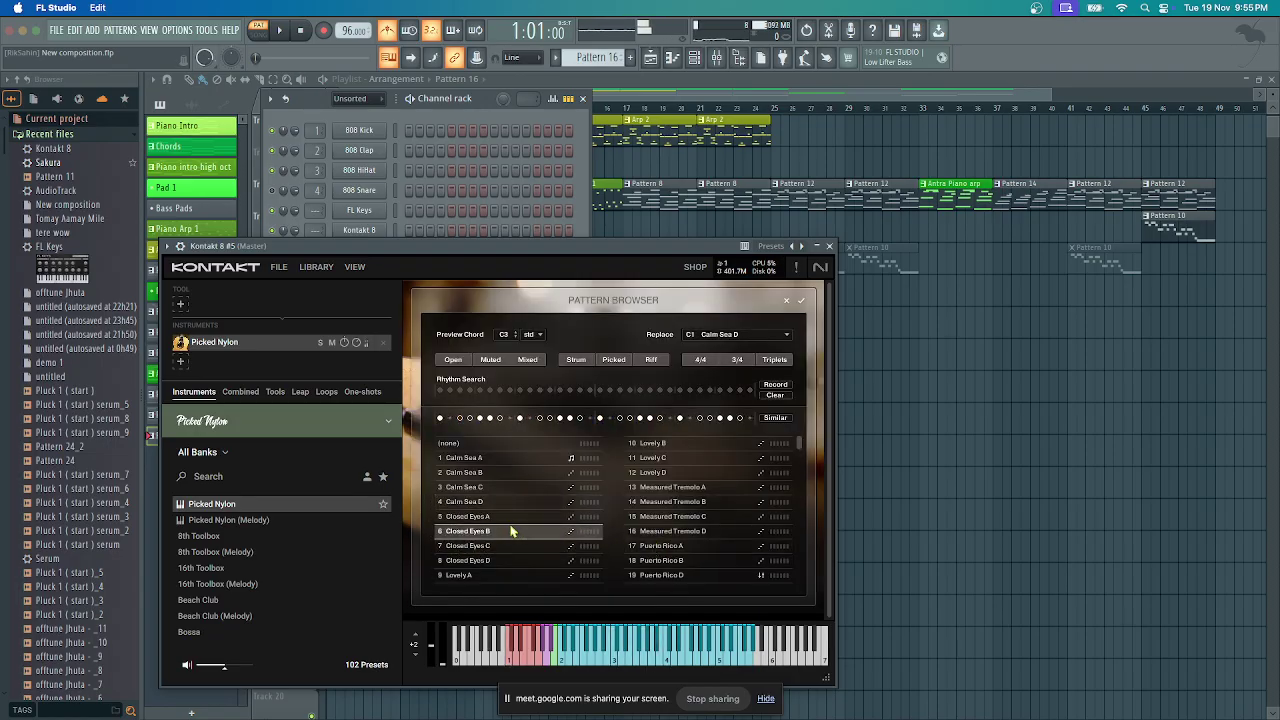
{"action": "double_click", "coordinate": [511, 531]}
Play back Pattern 16 with Closed Eyes B and check Picked Nylon's swing, timing and tempo playback settings
{"action": "left_click", "coordinate": [282, 31]}
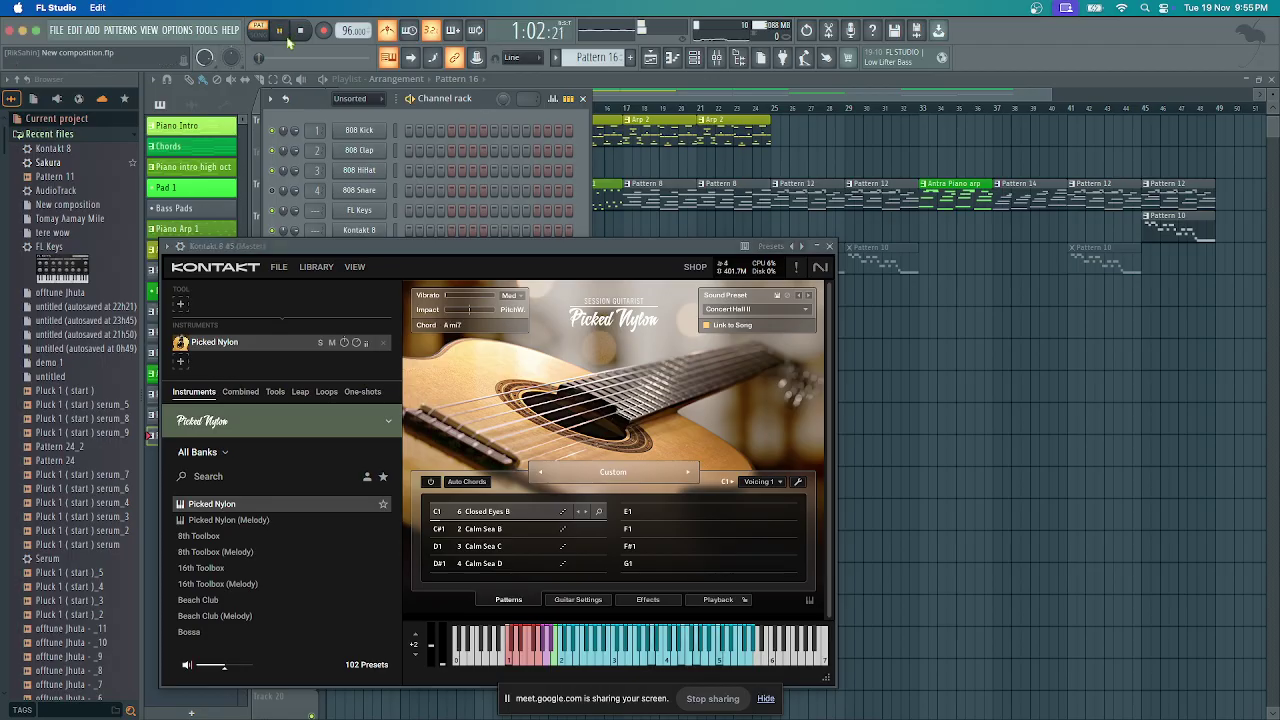
{"action": "key", "text": "space"}
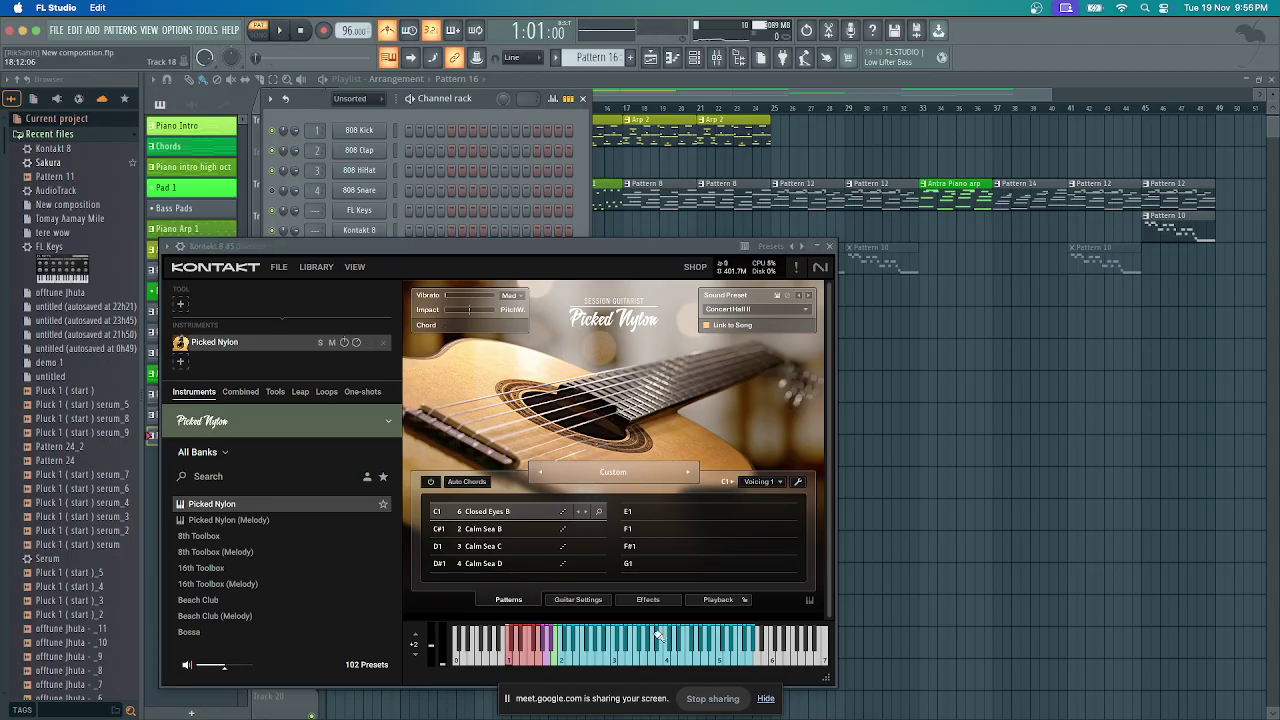
{"action": "left_click", "coordinate": [710, 604]}
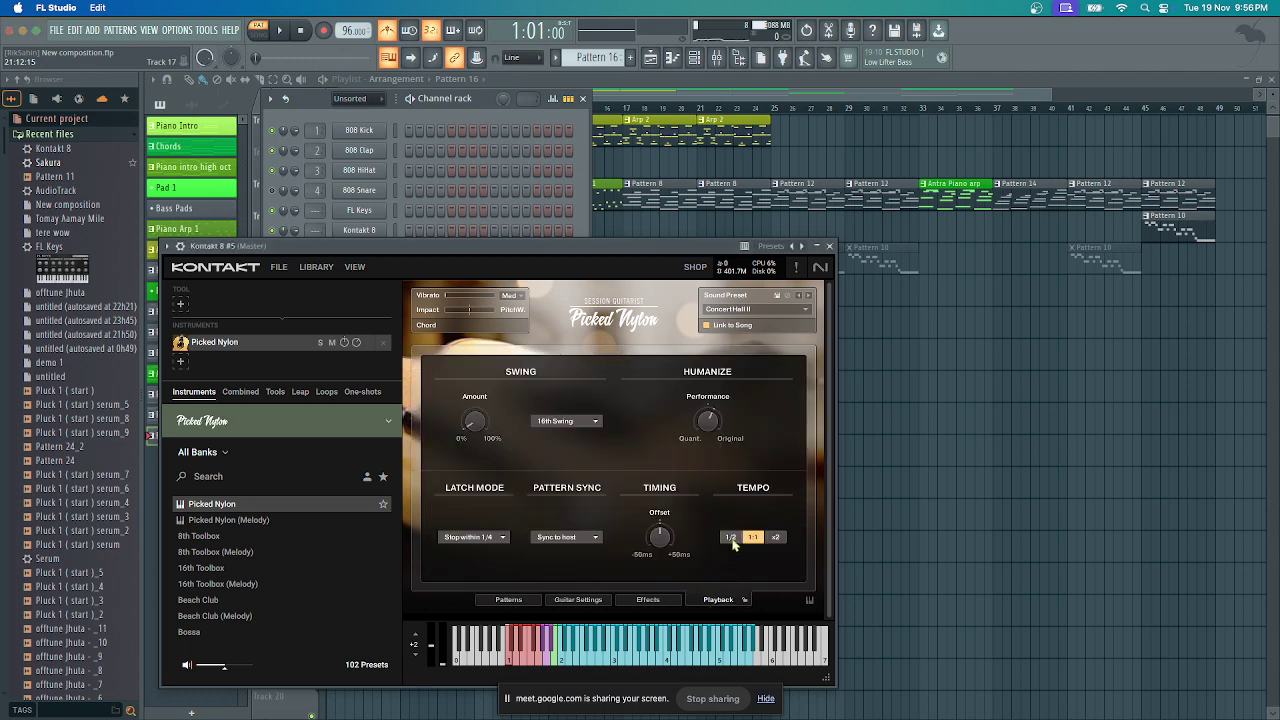
{"action": "key", "text": "space"}
{"action": "left_click", "coordinate": [508, 599]}
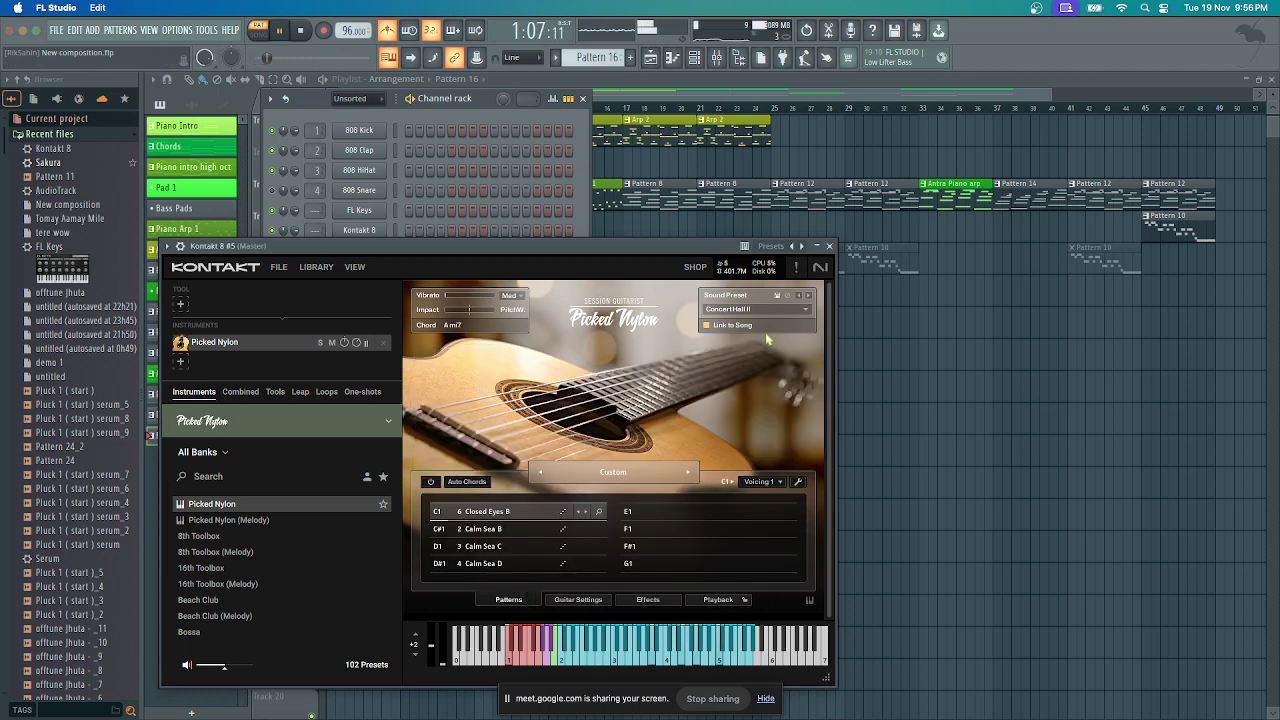
Close the guitar instrument and the channel rack, and play the song arrangement from just before bar 9
{"action": "left_click", "coordinate": [828, 245]}
{"action": "left_click", "coordinate": [582, 98]}
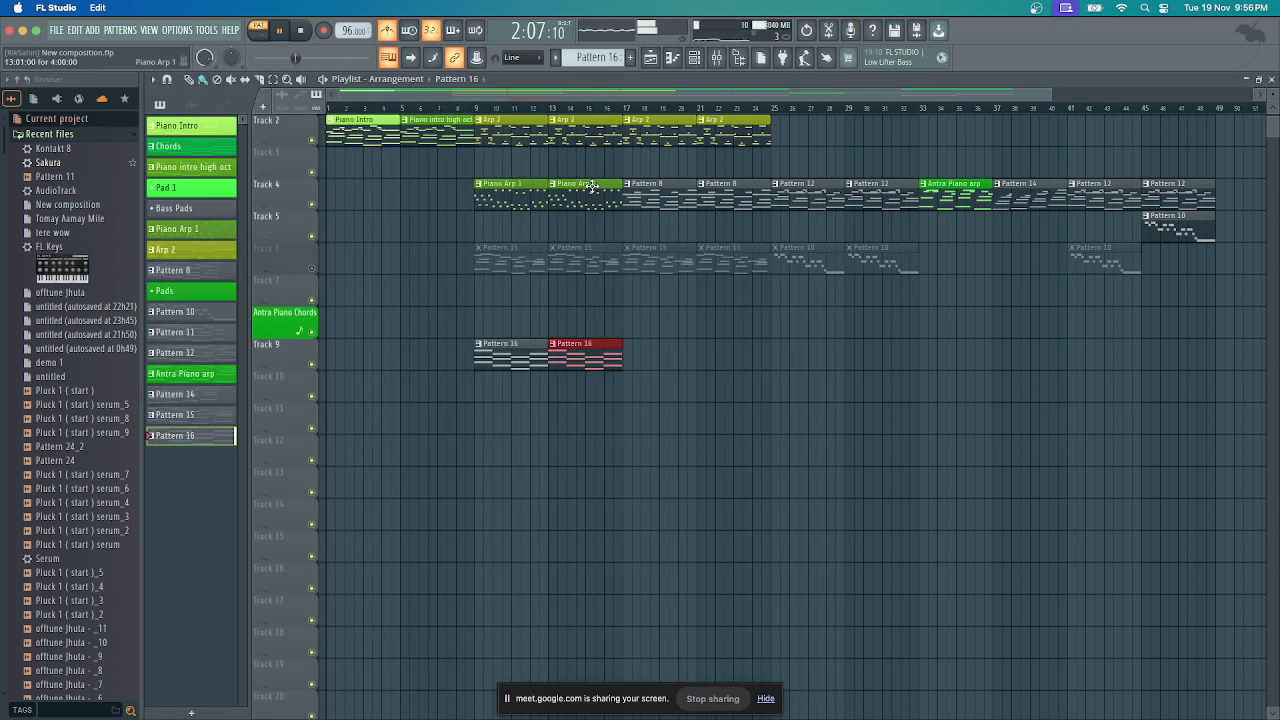
{"action": "left_click", "coordinate": [471, 108]}
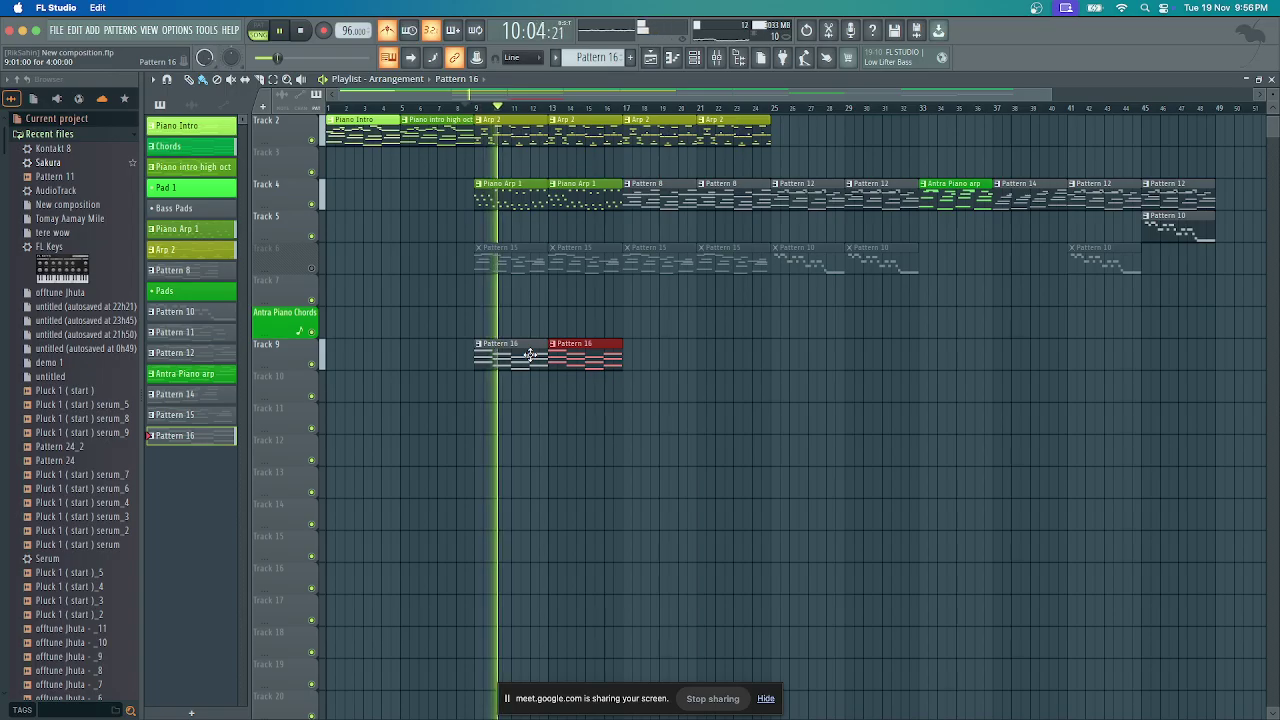
{"action": "key", "text": "space"}
{"action": "key", "text": "space"}
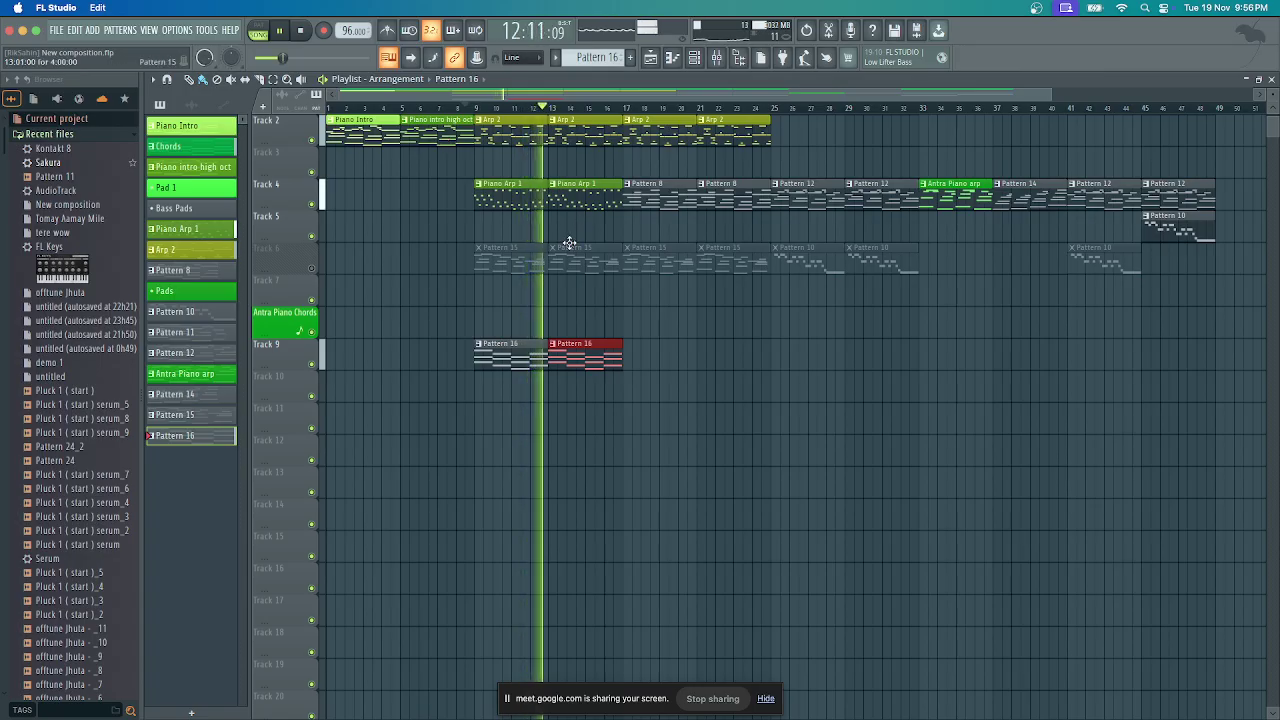
{"action": "key", "text": "space"}
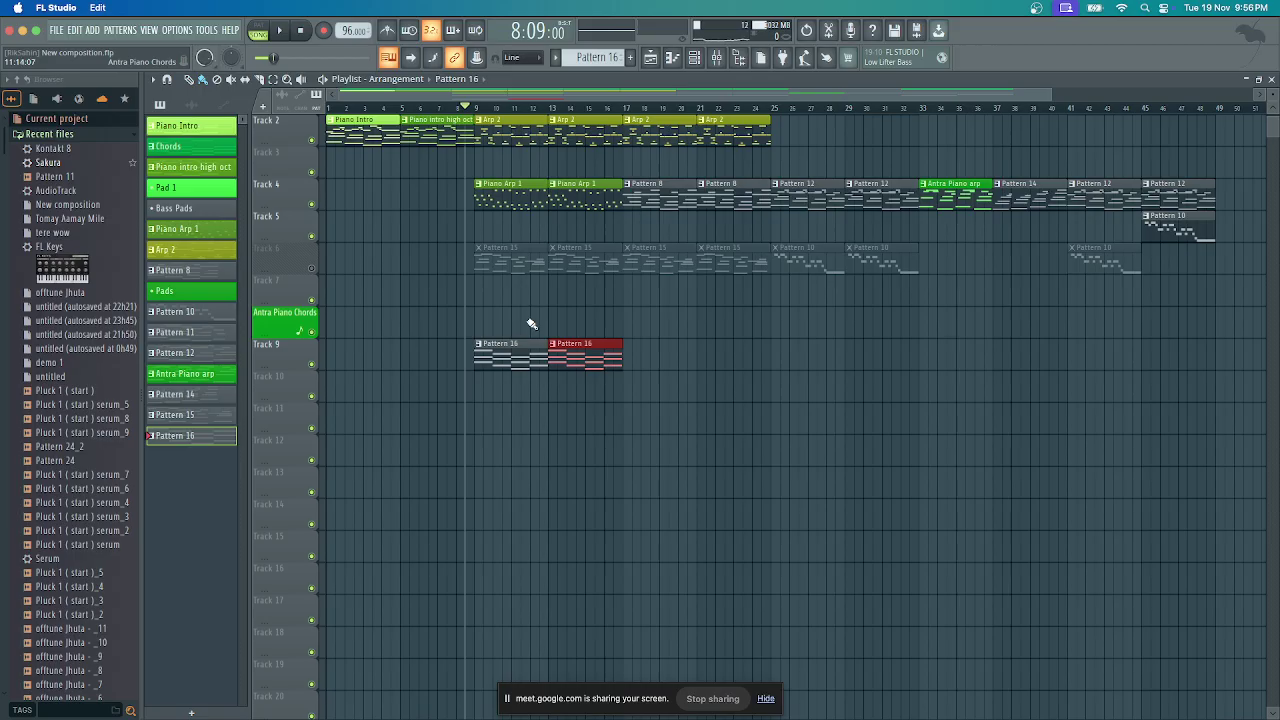
Inspect the notes of the Chords pattern in the piano roll and return to the playlist
{"action": "scroll", "coordinate": [416, 138], "scroll_direction": "up", "scroll_amount": 2}
{"action": "double_click", "coordinate": [447, 143]}
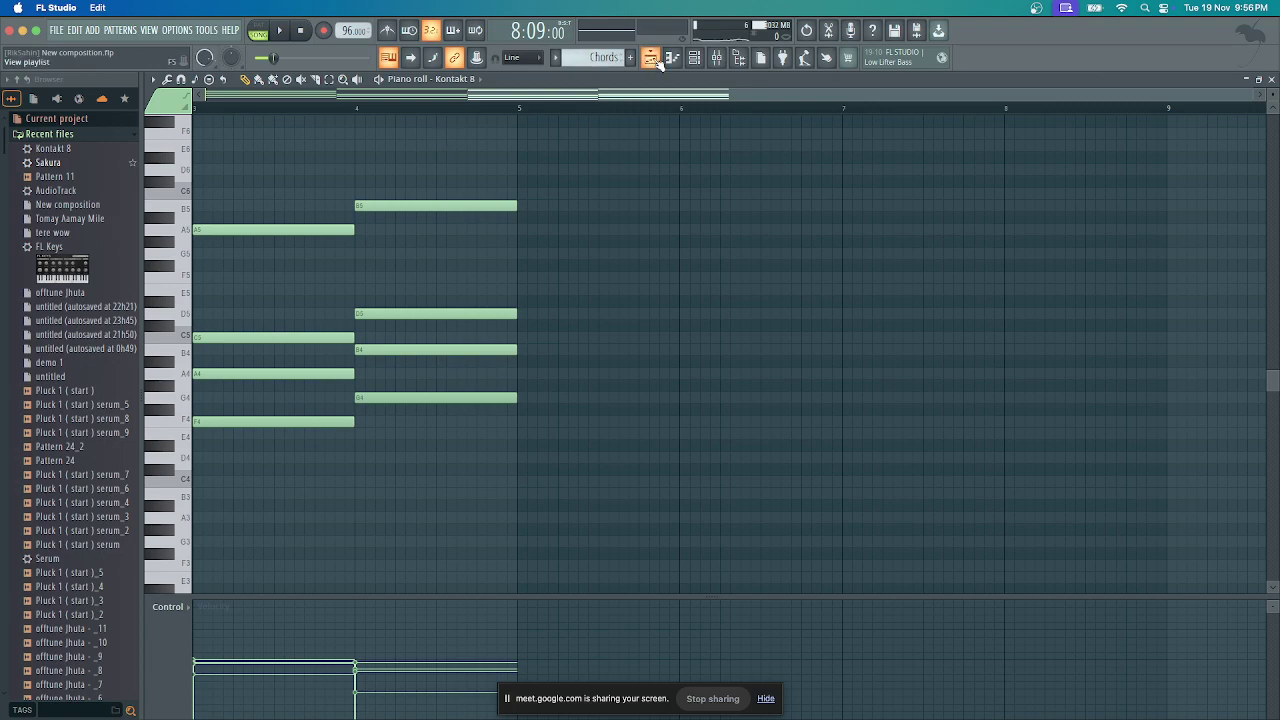
{"action": "key", "text": "F5"}
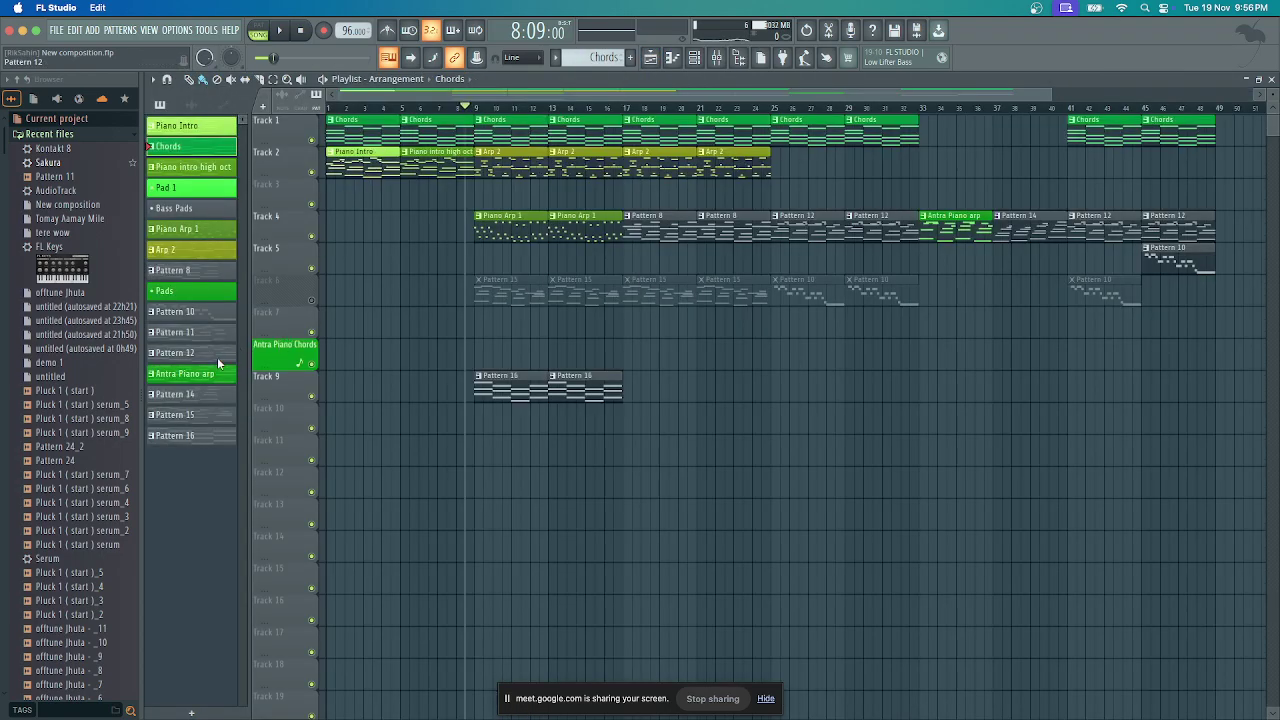
Create the empty Pattern 17 and add another Kontakt 8 instrument channel
{"action": "key", "text": "F6"}
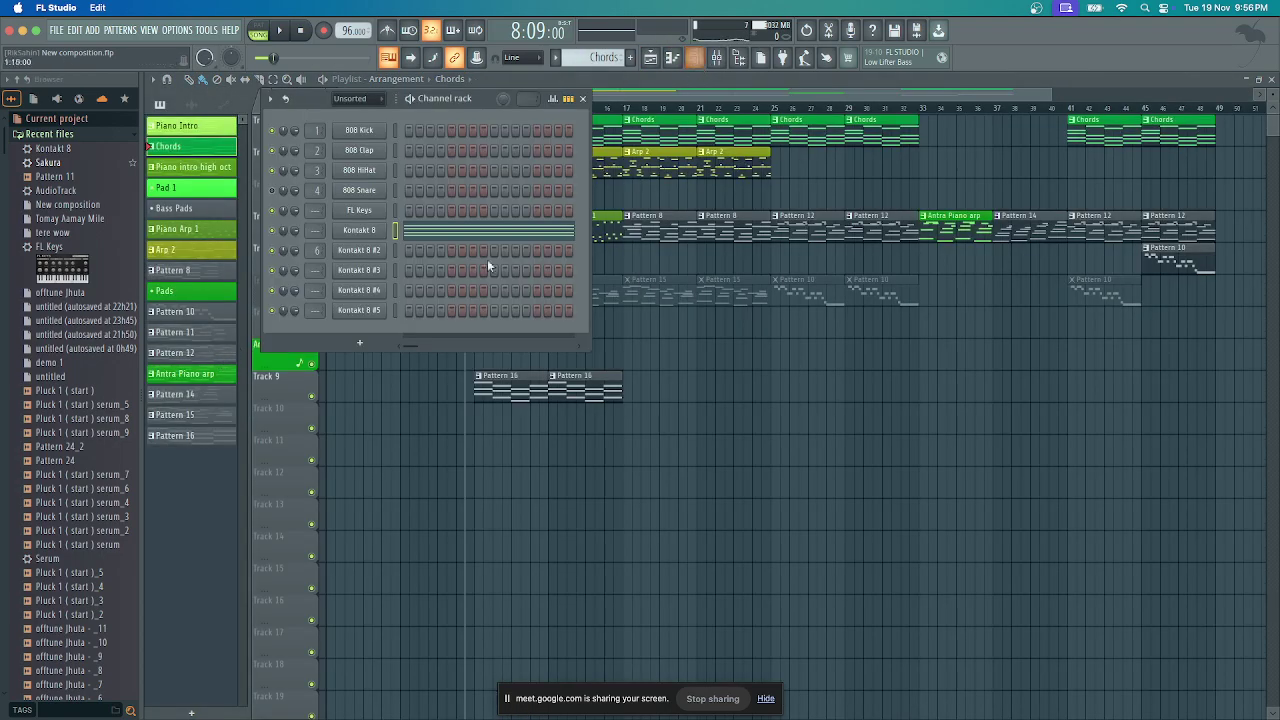
{"action": "left_click", "coordinate": [630, 58]}
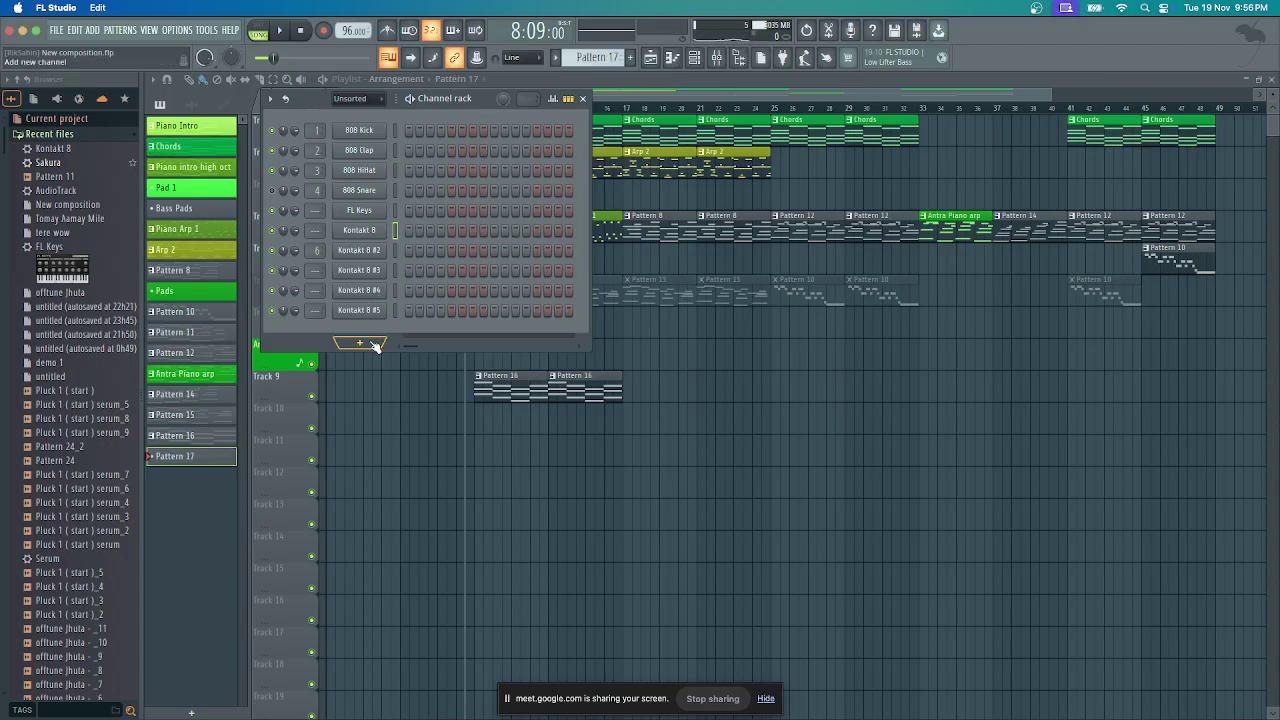
{"action": "left_click", "coordinate": [375, 346]}
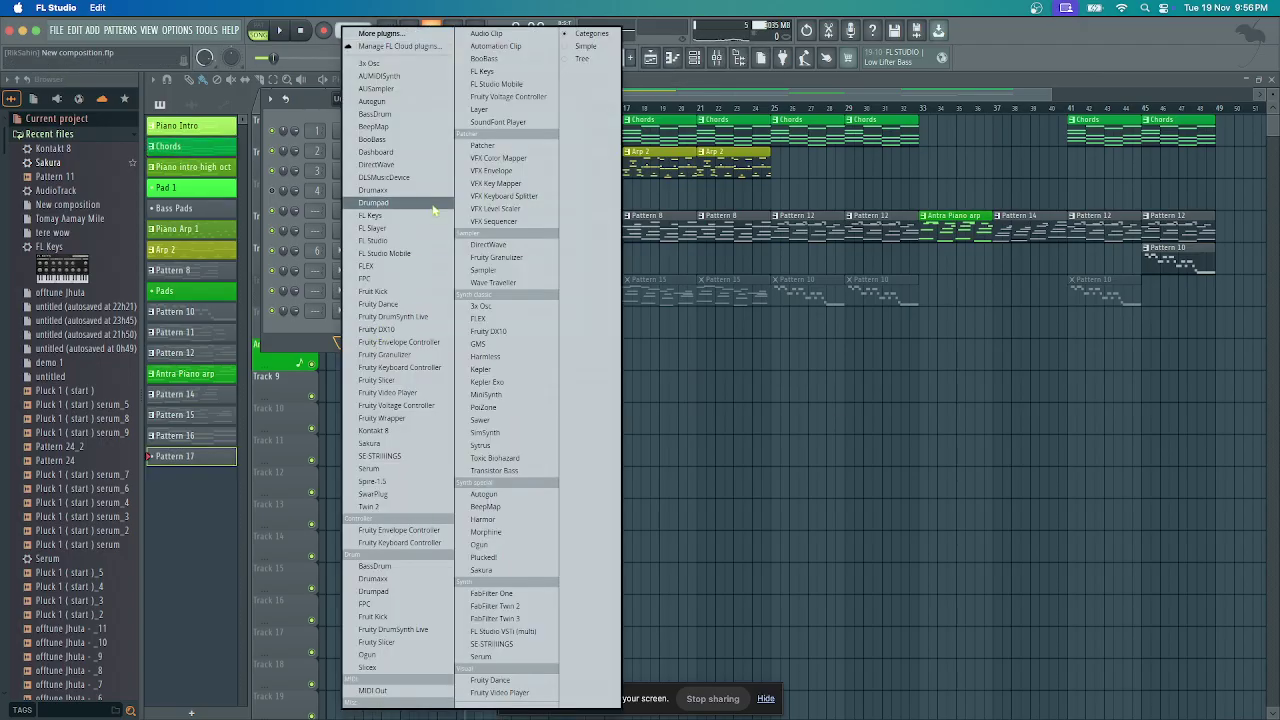
{"action": "left_click", "coordinate": [404, 432]}
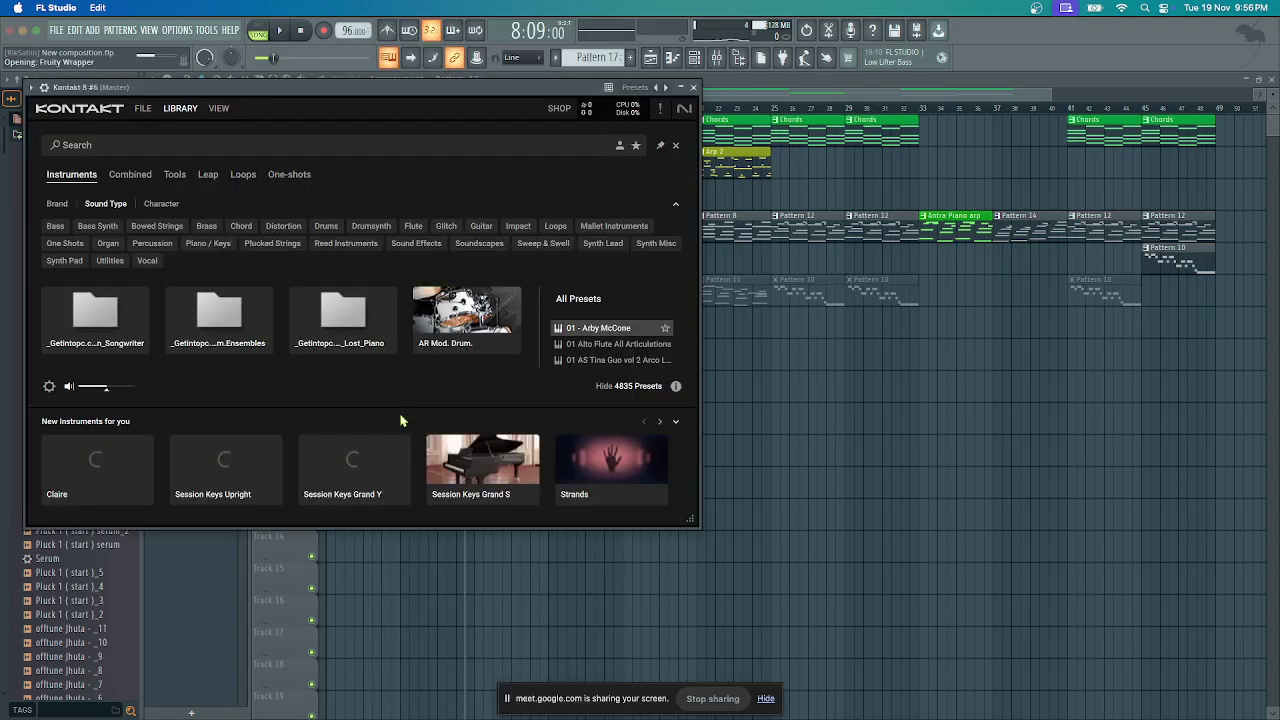
Load the Arkhis instrument from the Kontakt library, dismiss the missing content dialog, and view its Sparkles presets
{"action": "left_click", "coordinate": [674, 423]}
{"action": "scroll", "coordinate": [400, 372], "scroll_direction": "down", "scroll_amount": 2}
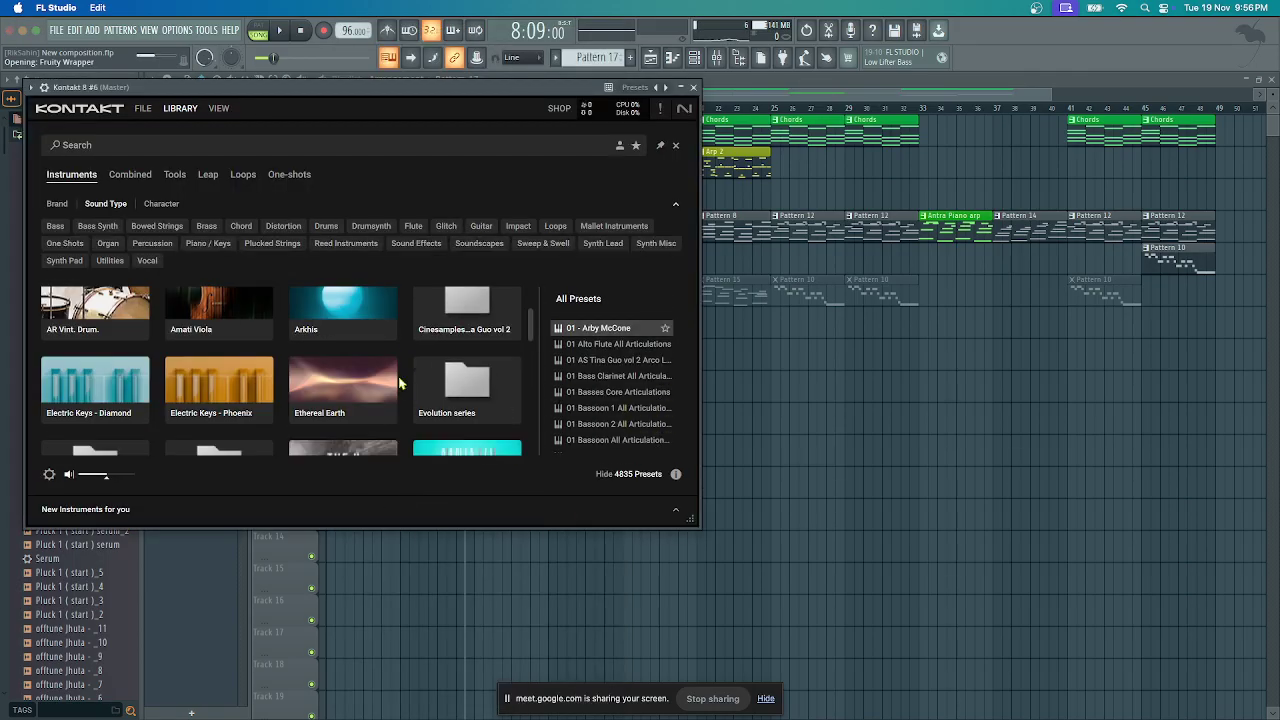
{"action": "left_click", "coordinate": [343, 318]}
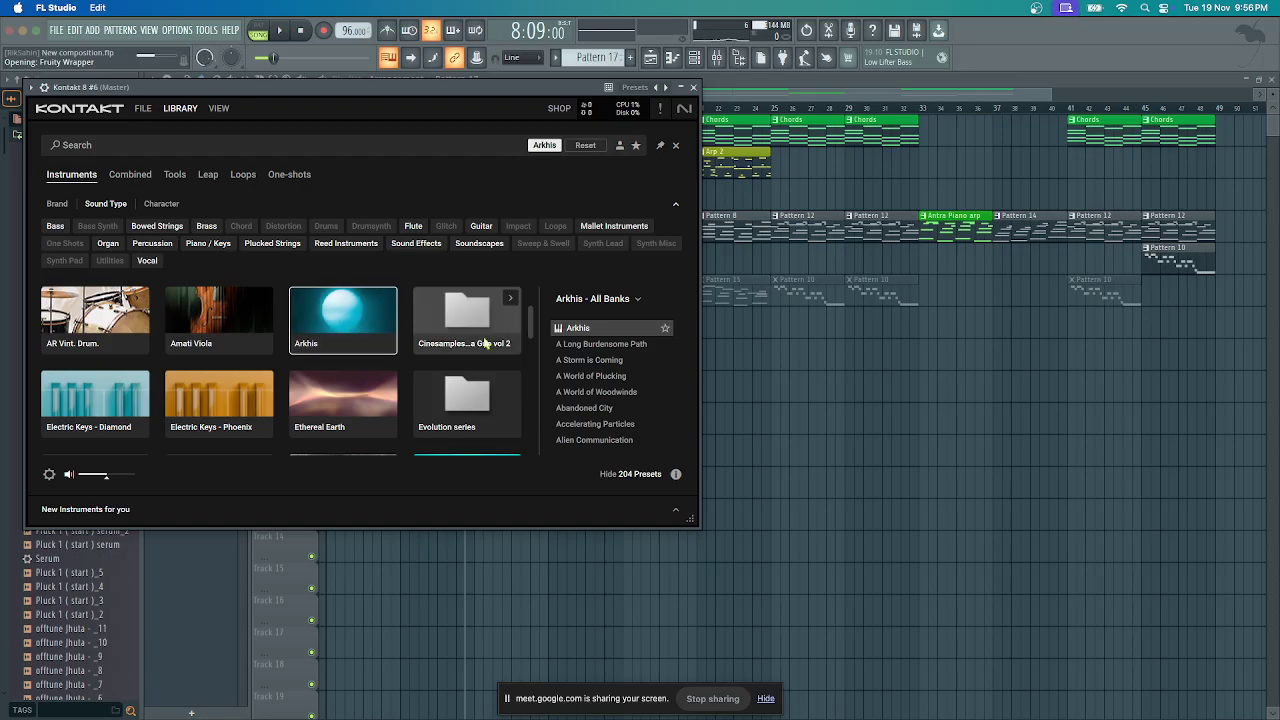
{"action": "double_click", "coordinate": [594, 332]}
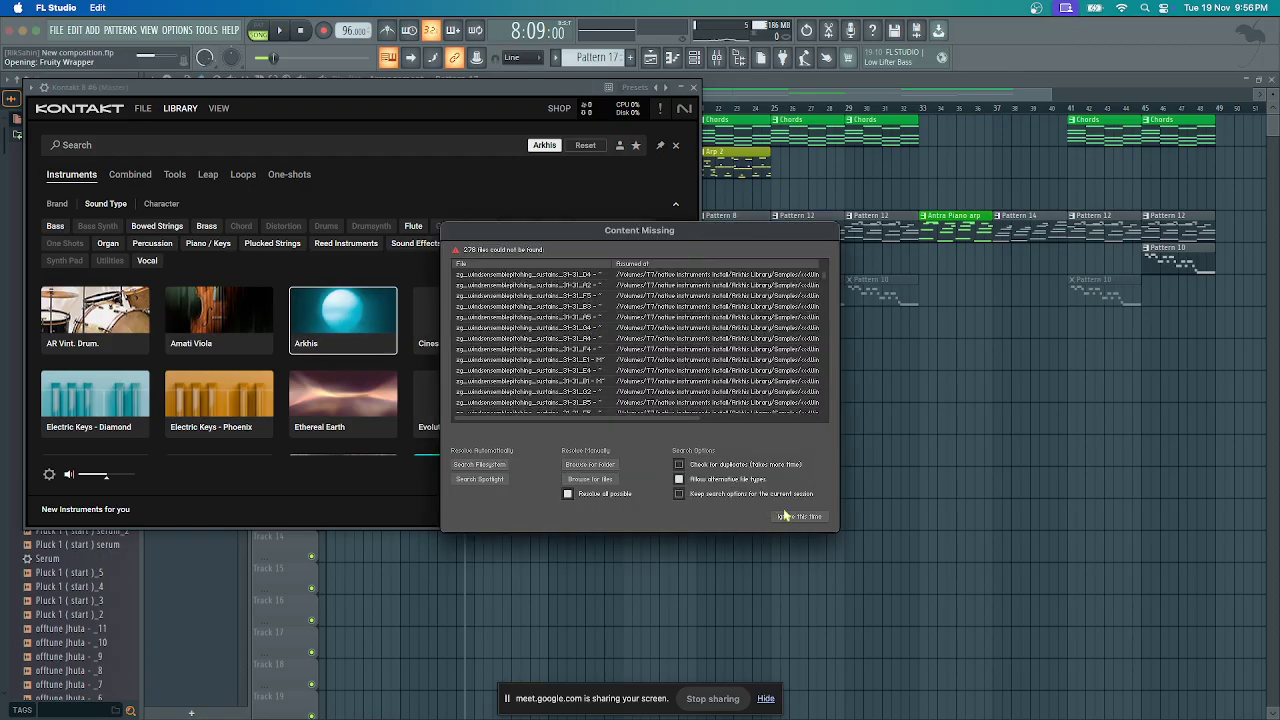
{"action": "key", "text": "Escape"}
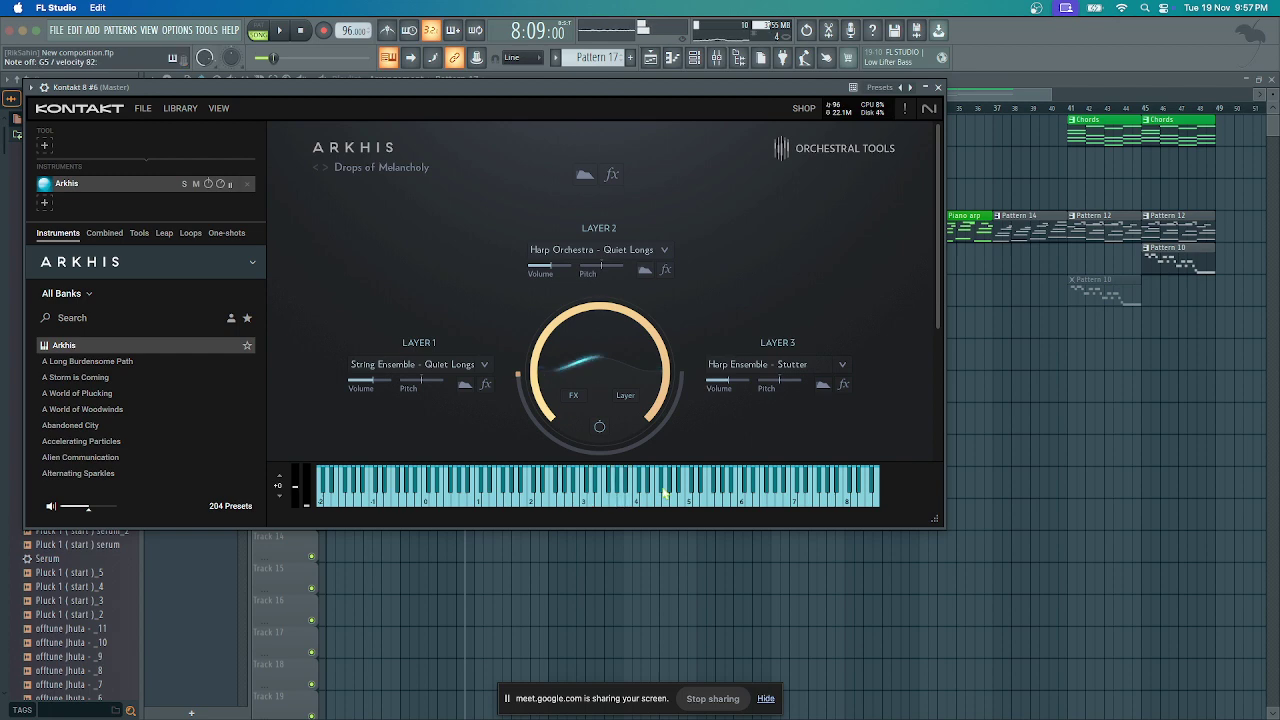
{"action": "left_click", "coordinate": [412, 167]}
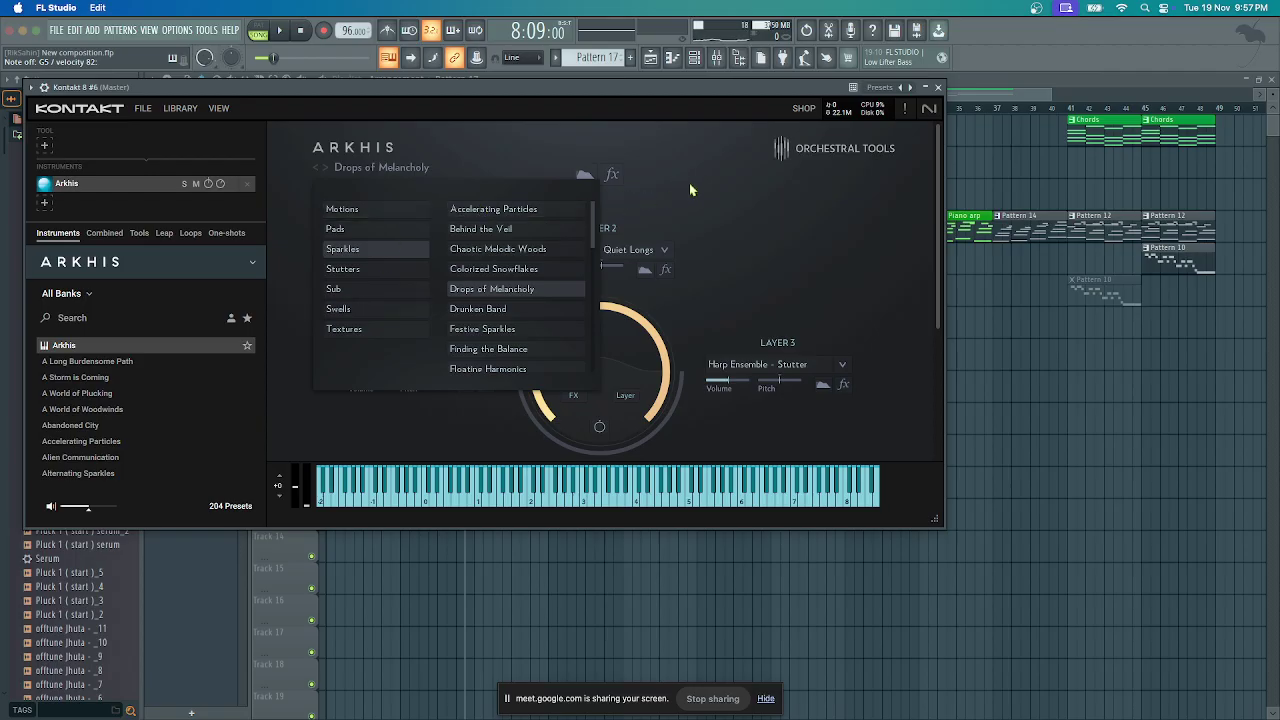
{"action": "left_click", "coordinate": [802, 228]}
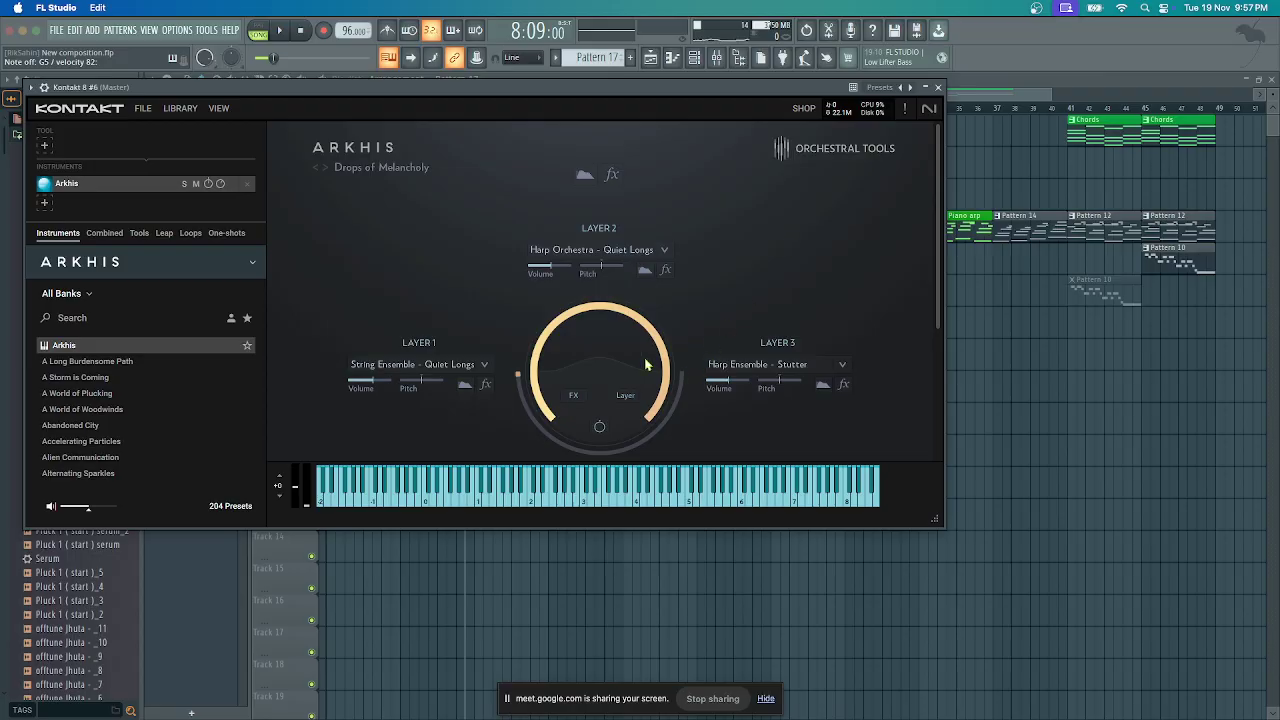
Close the Arkhis instrument and open the empty piano roll of Kontakt 8 #6 from bar 1, with recording armed in pattern mode
{"action": "left_click_drag", "start_coordinate": [717, 87], "coordinate": [671, 282]}
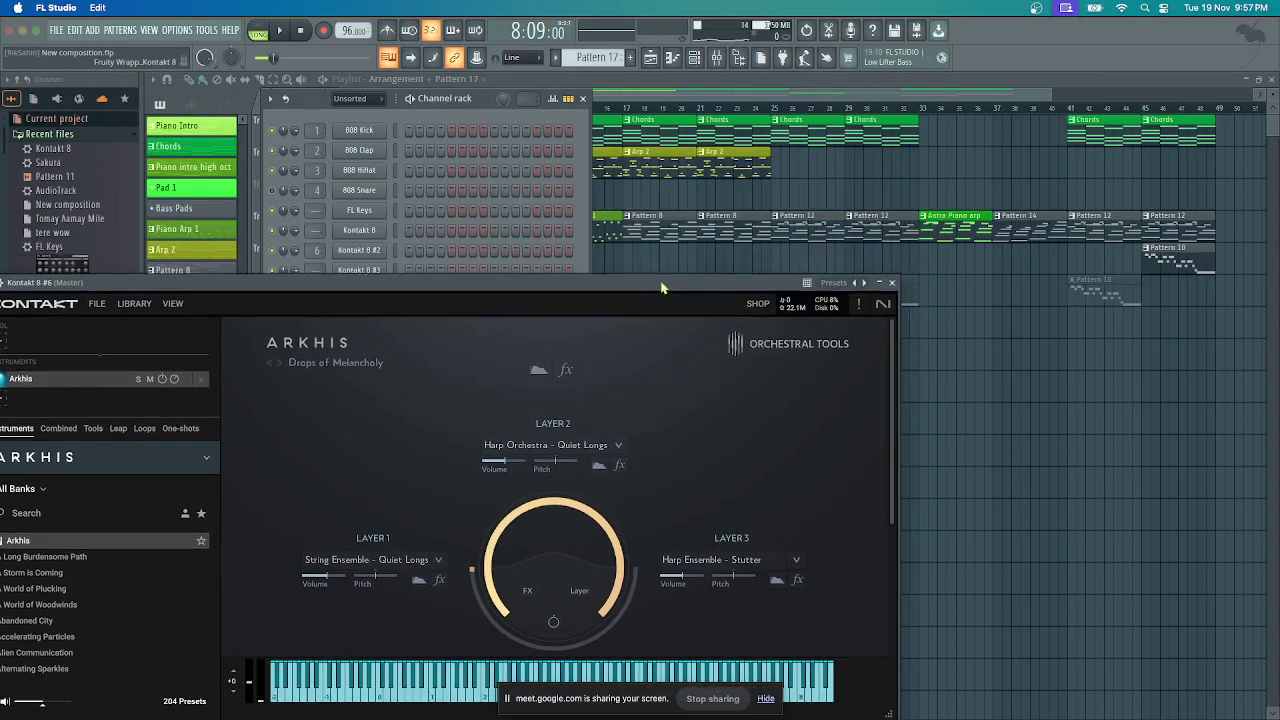
{"action": "left_click", "coordinate": [894, 284]}
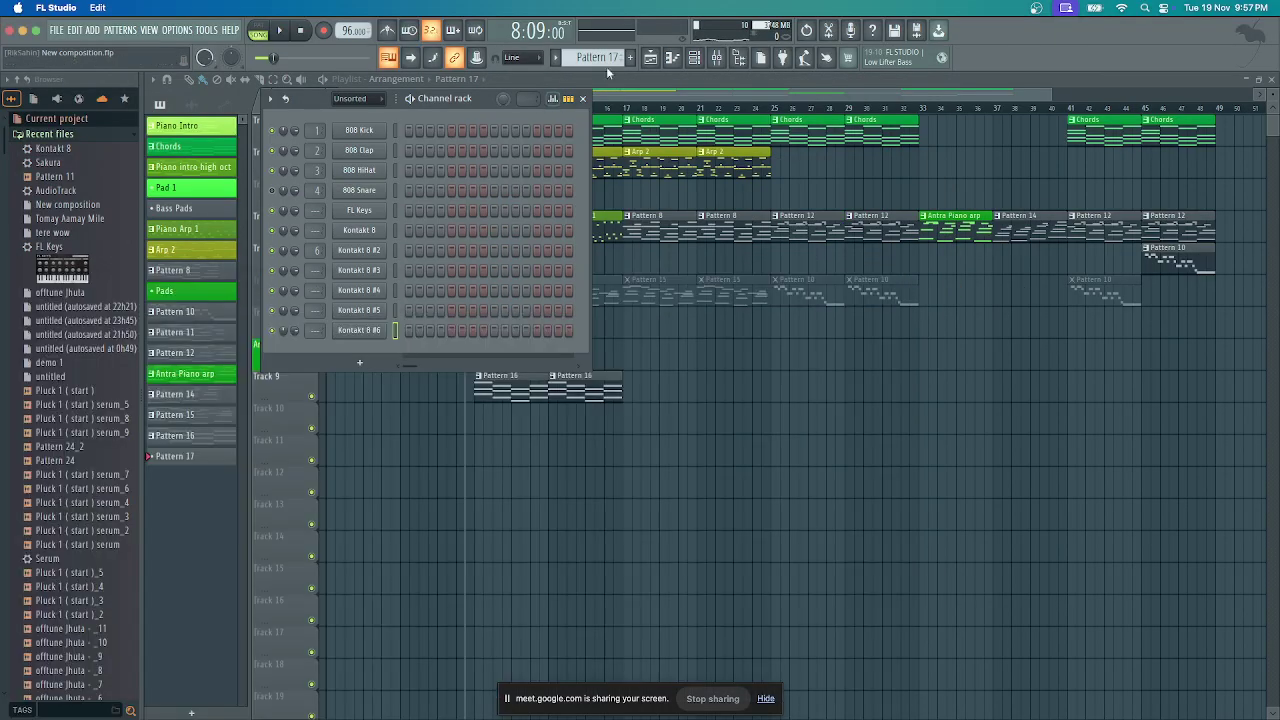
{"action": "right_click", "coordinate": [388, 334]}
{"action": "left_click", "coordinate": [410, 330]}
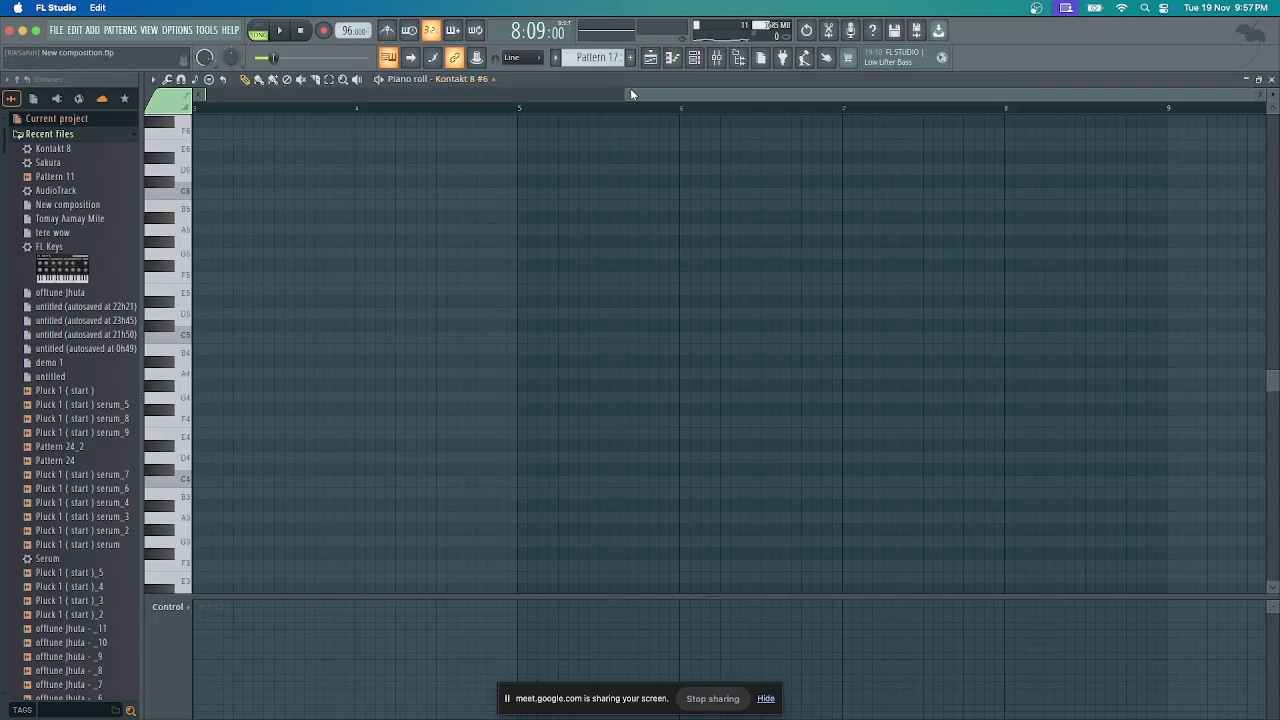
{"action": "scroll", "coordinate": [240, 130], "scroll_direction": "left", "scroll_amount": 4}
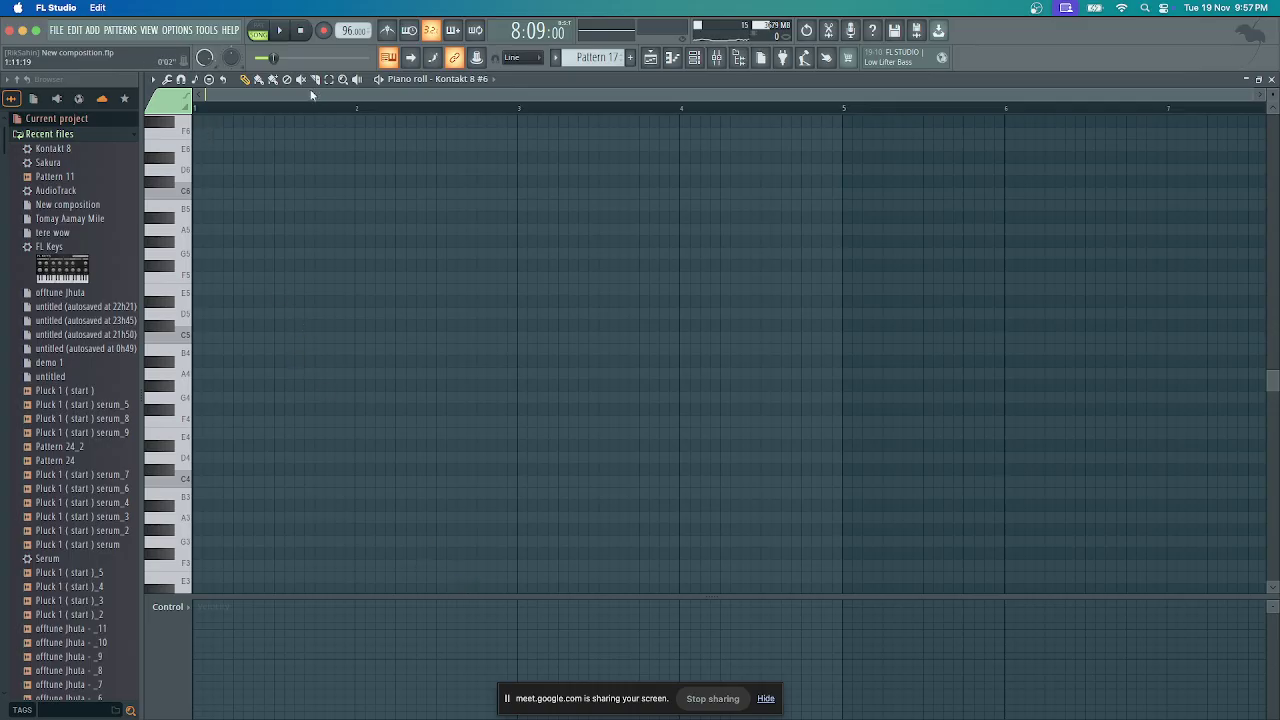
{"action": "left_click", "coordinate": [268, 31]}
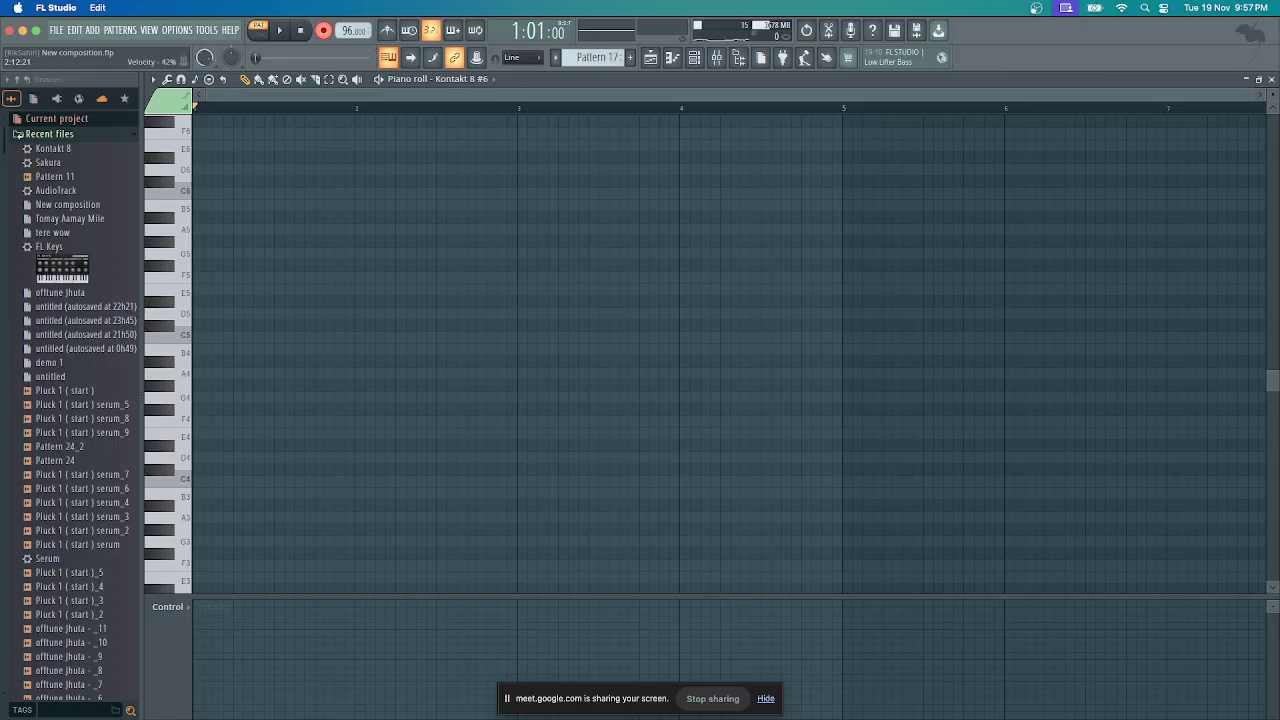
Switch to the Google Meet call, admit the waiting participant, and return to the FL Studio piano roll
{"action": "left_click", "coordinate": [600, 680]}
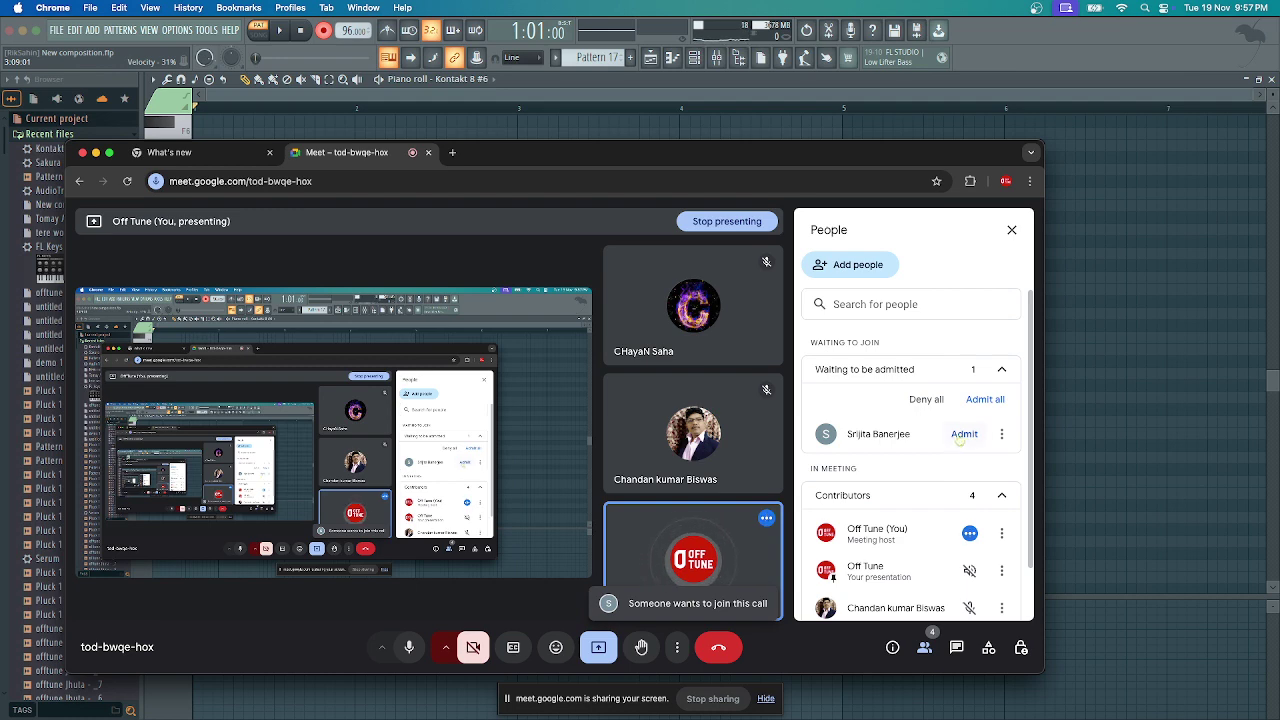
{"action": "left_click", "coordinate": [962, 435]}
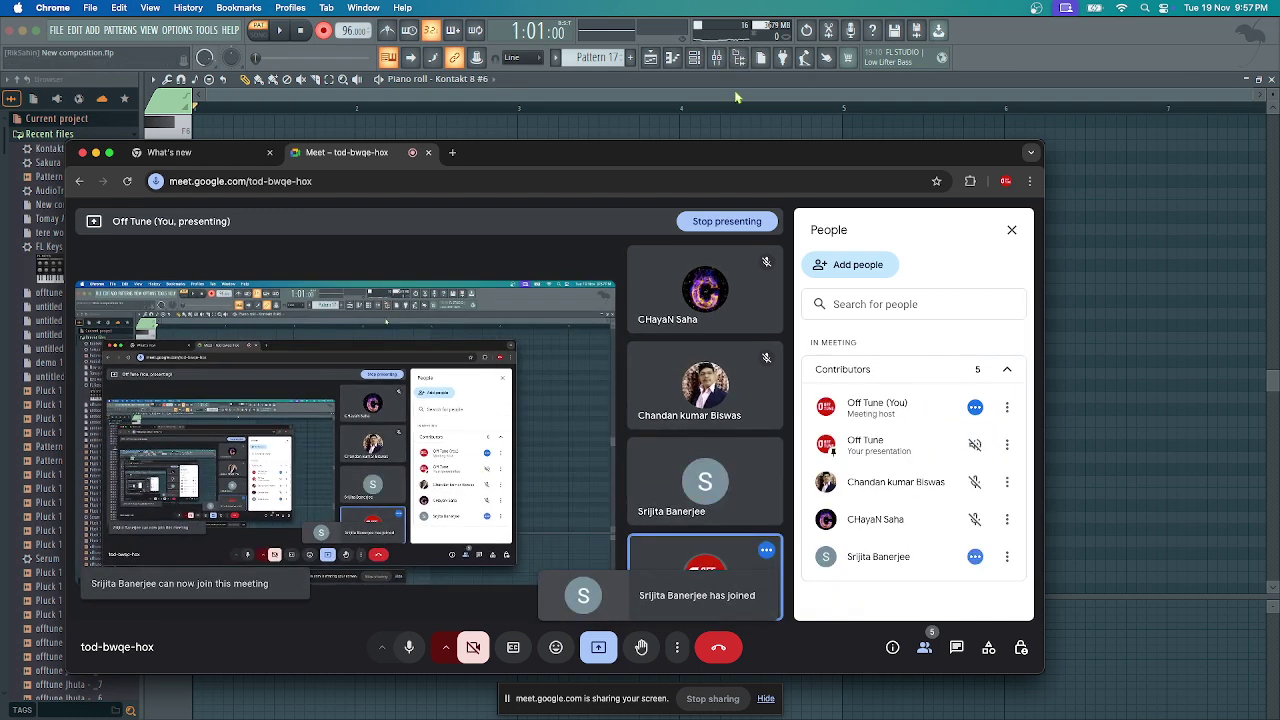
{"action": "left_click", "coordinate": [735, 97]}
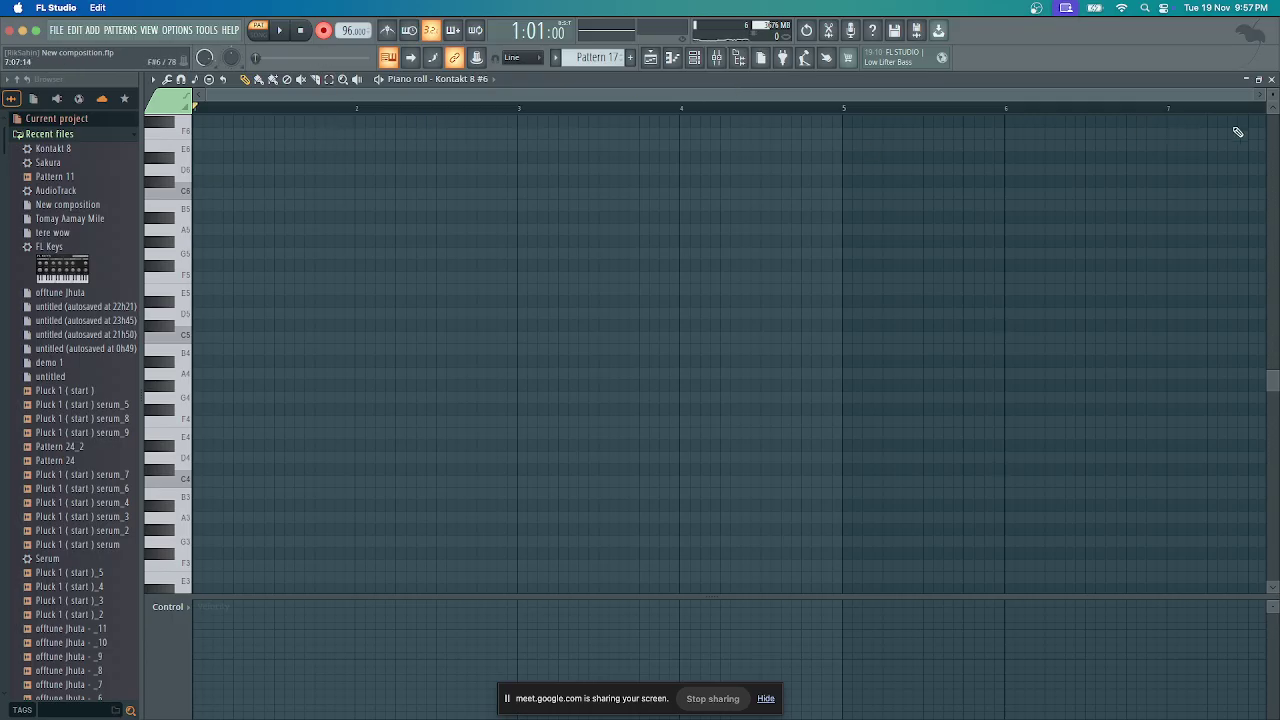
Turn on the metronome and record a four-bar chord progression with a moving top melody into Pattern 17
{"action": "left_click", "coordinate": [382, 31]}
{"action": "left_click", "coordinate": [284, 32]}
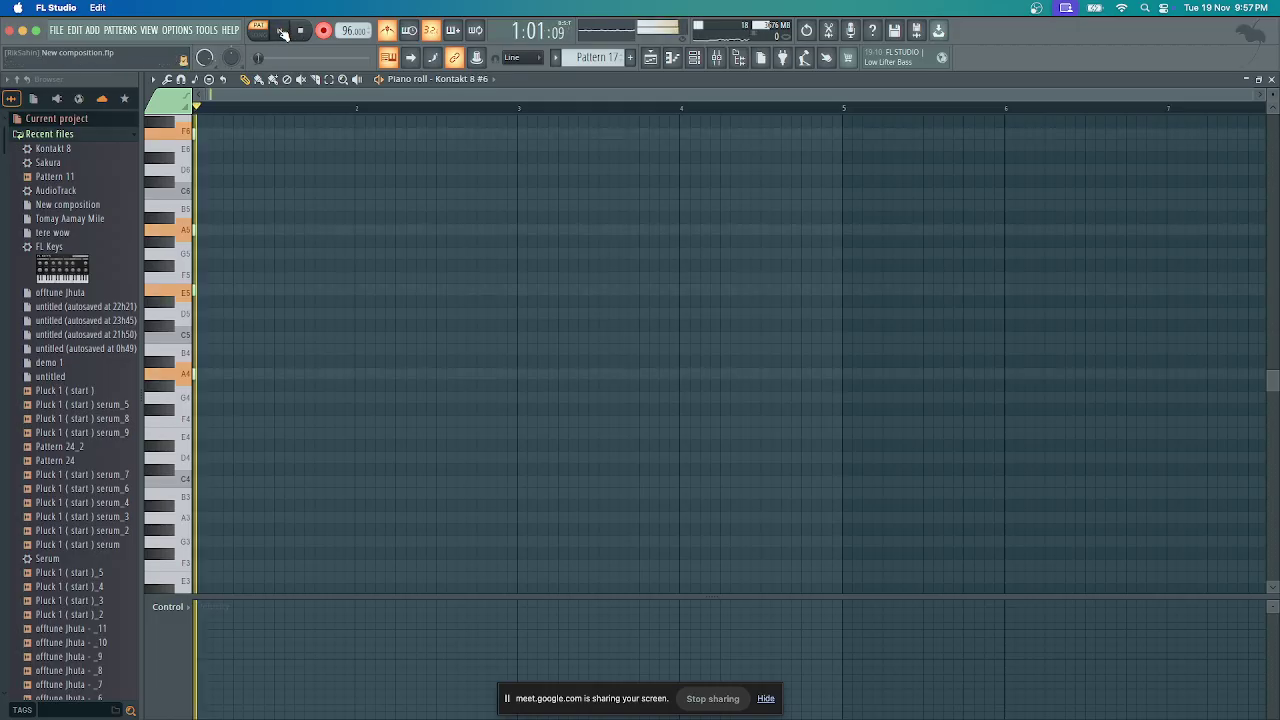
{"action": "left_click", "coordinate": [281, 31]}
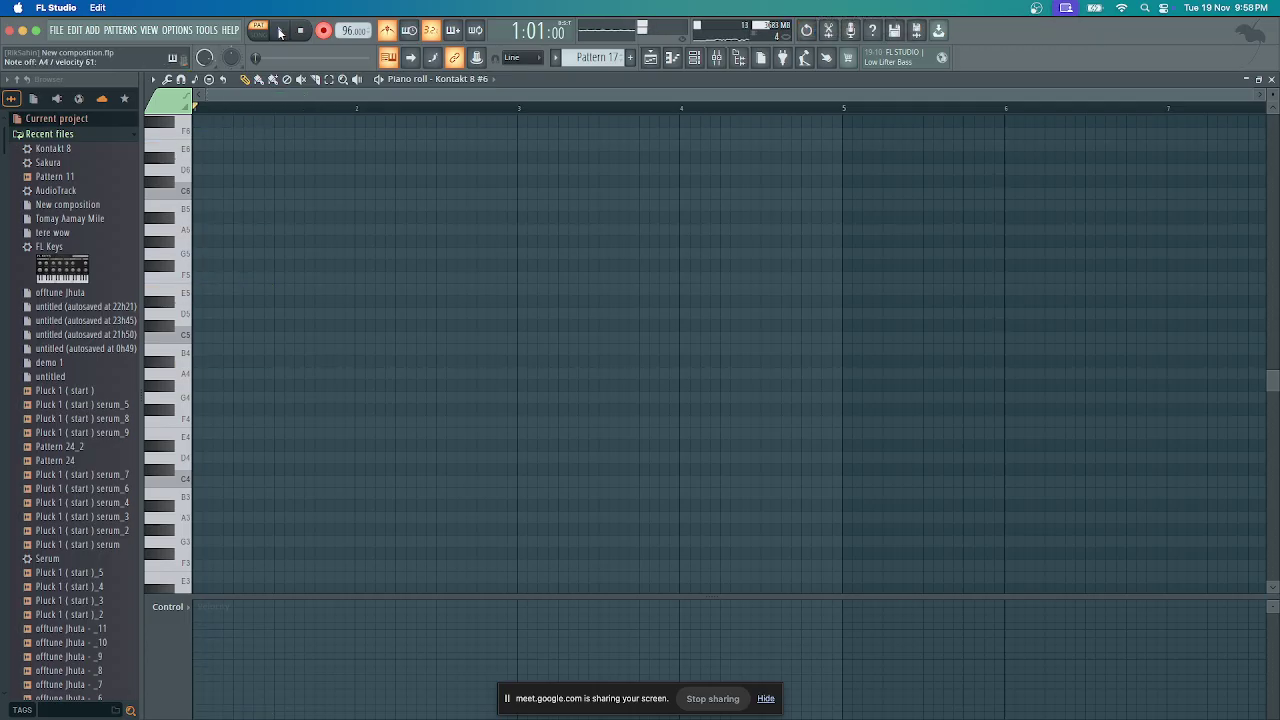
{"action": "left_click", "coordinate": [281, 31]}
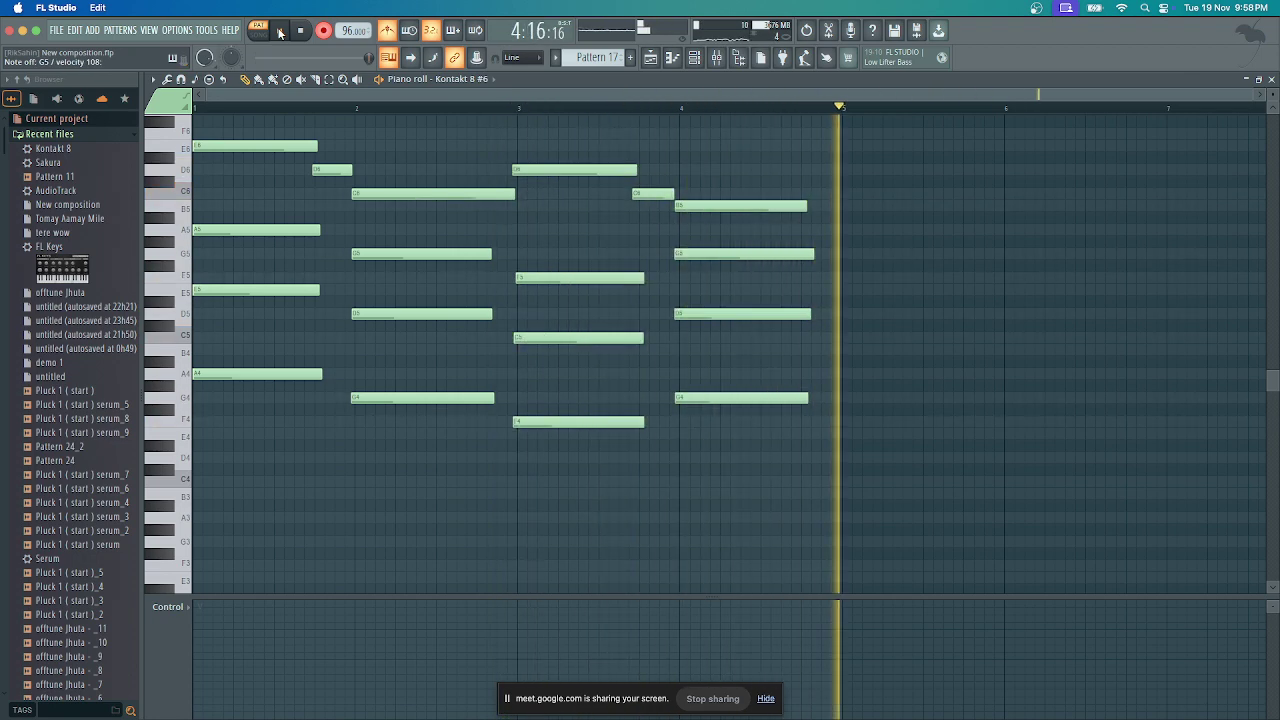
{"action": "left_click", "coordinate": [280, 31]}
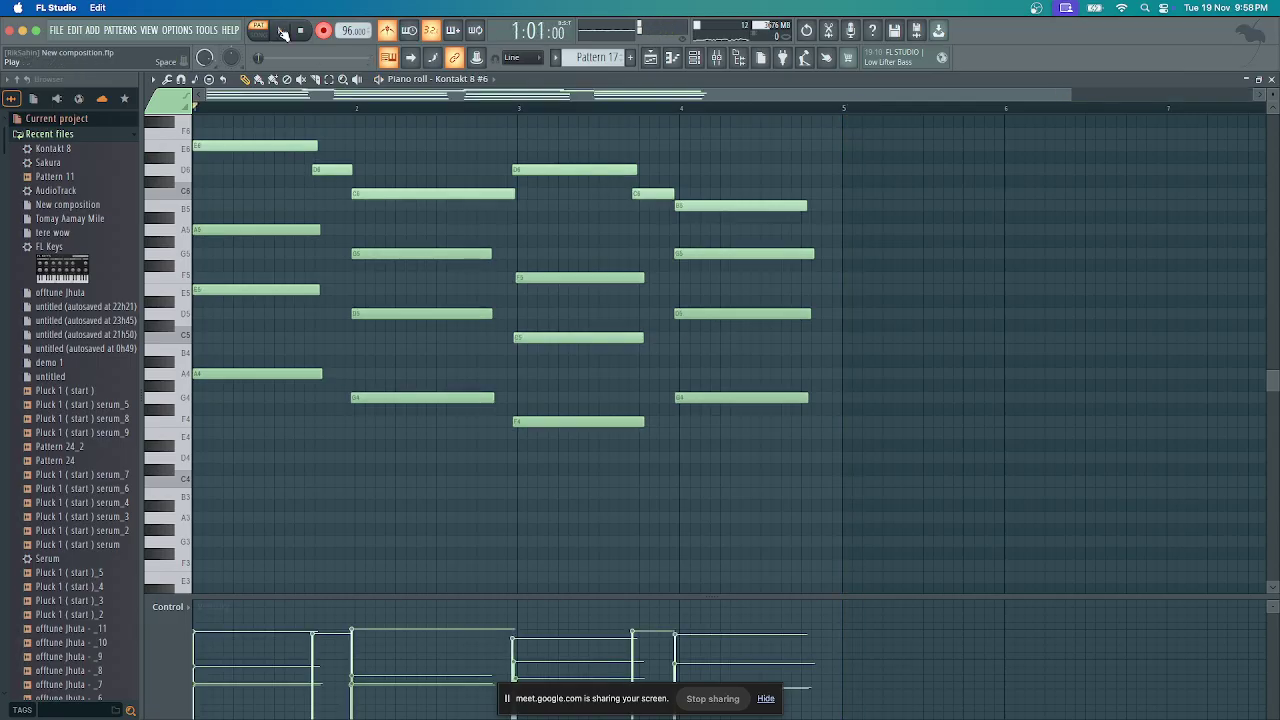
Quantize the recorded Pattern 17 notes with the Default template, previewing the playback before accepting
{"action": "left_click", "coordinate": [169, 80]}
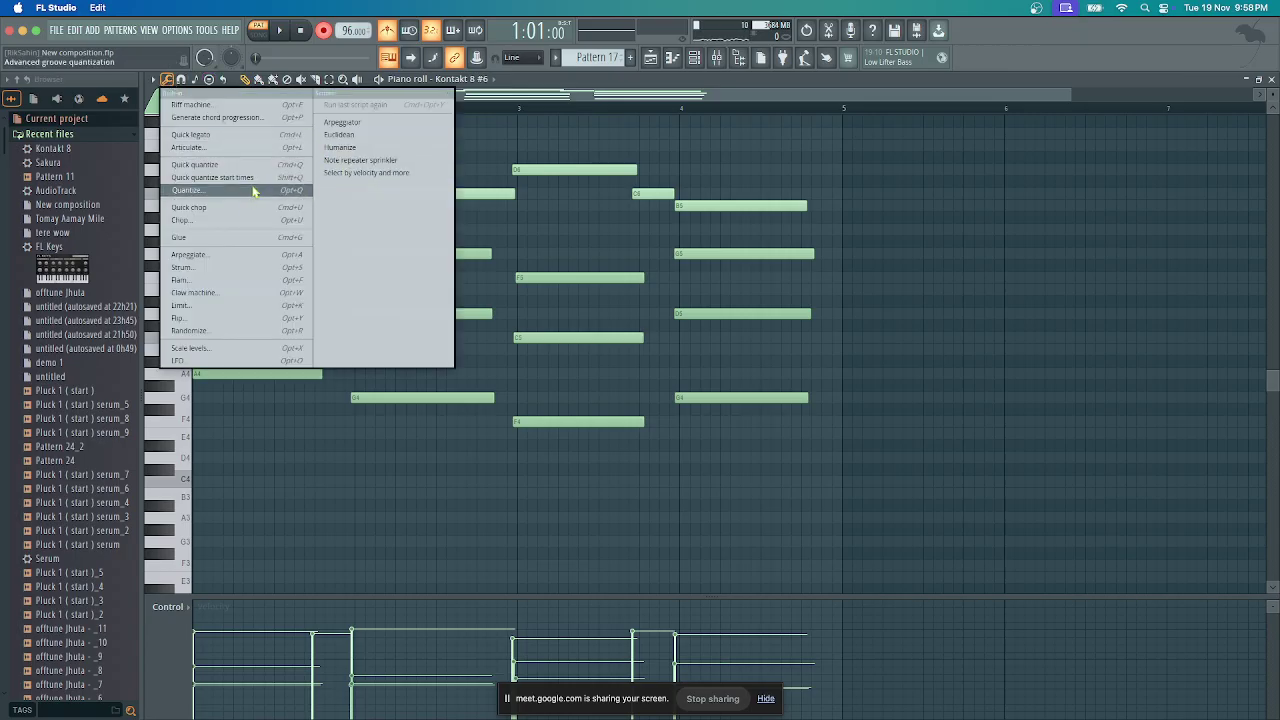
{"action": "left_click", "coordinate": [253, 191]}
{"action": "key", "text": "space"}
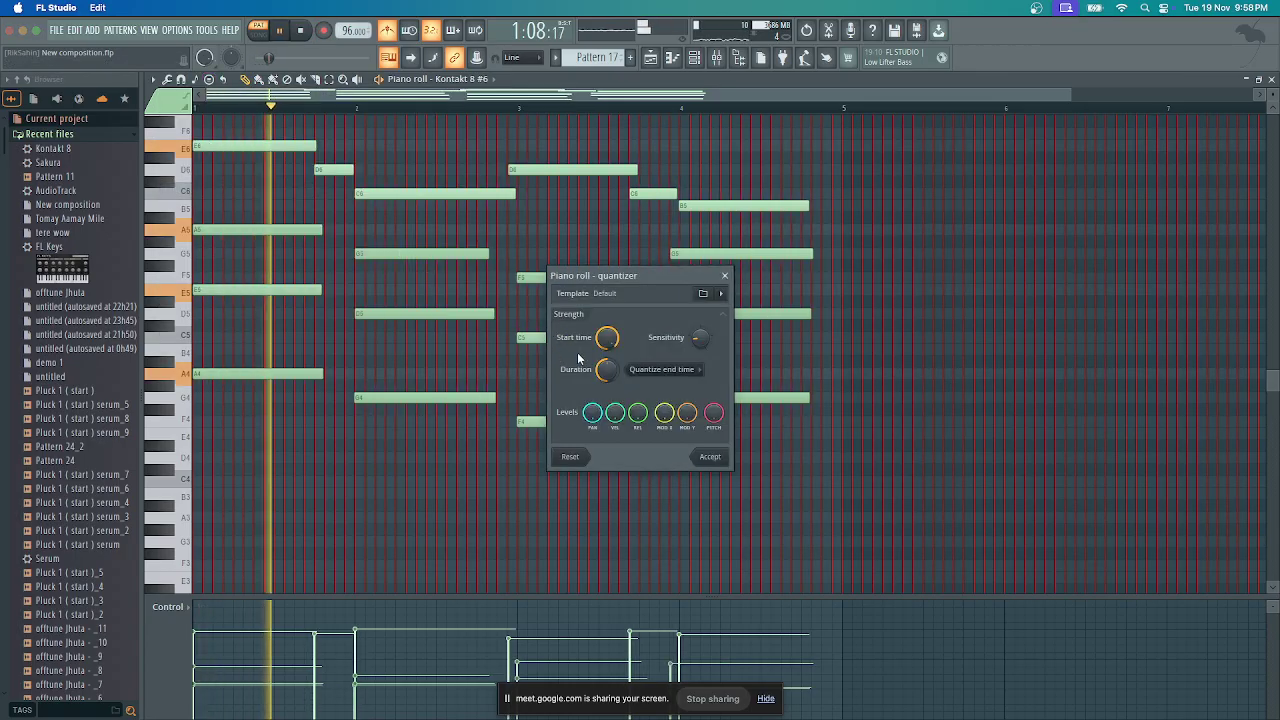
{"action": "left_click", "coordinate": [709, 456]}
{"action": "key", "text": "space"}
Place two Pattern 17 clips on Track 11 at bars 9 and 13 in the playlist, playing the song from just before bar 9
{"action": "left_click", "coordinate": [656, 64]}
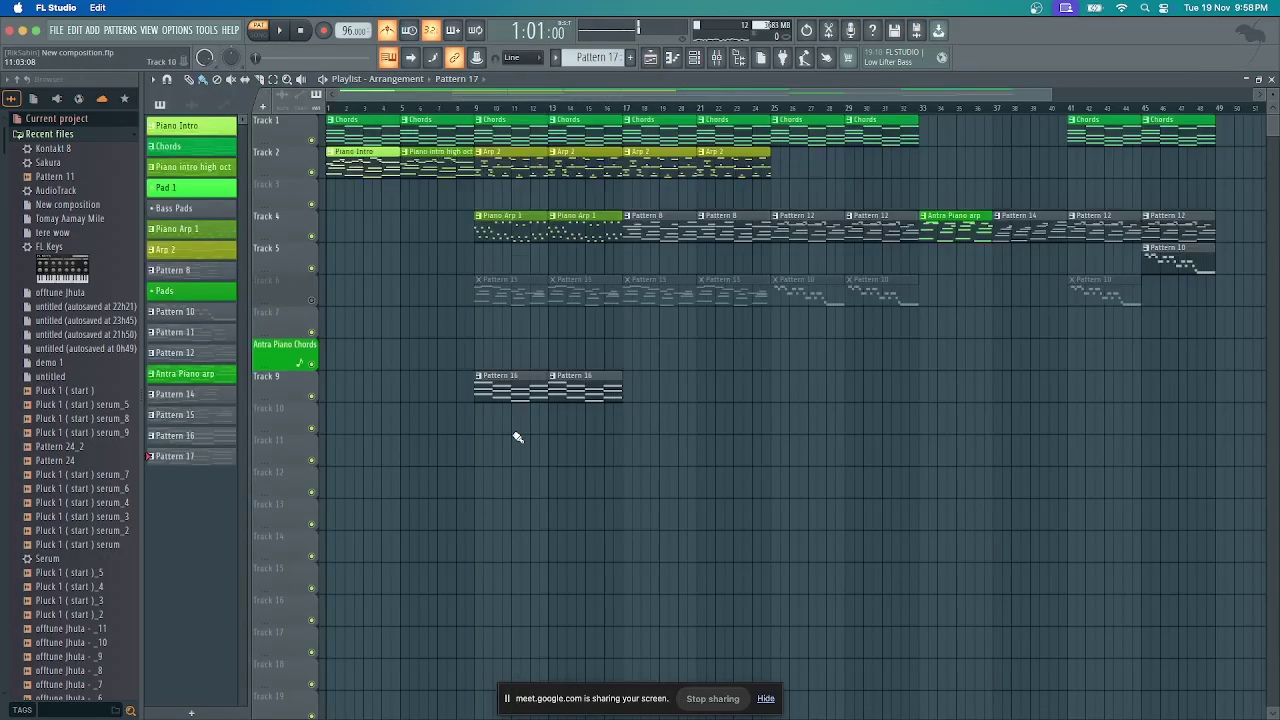
{"action": "left_click", "coordinate": [481, 455]}
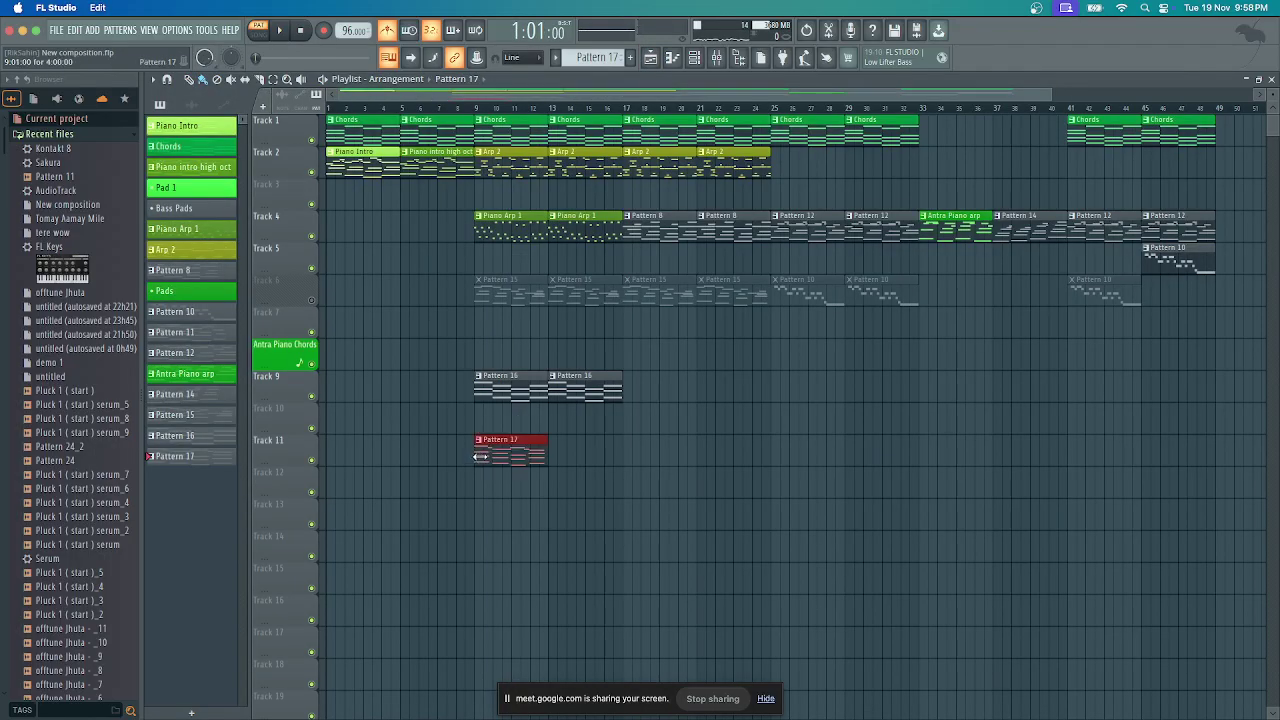
{"action": "left_click", "coordinate": [463, 113]}
{"action": "key", "text": "space"}
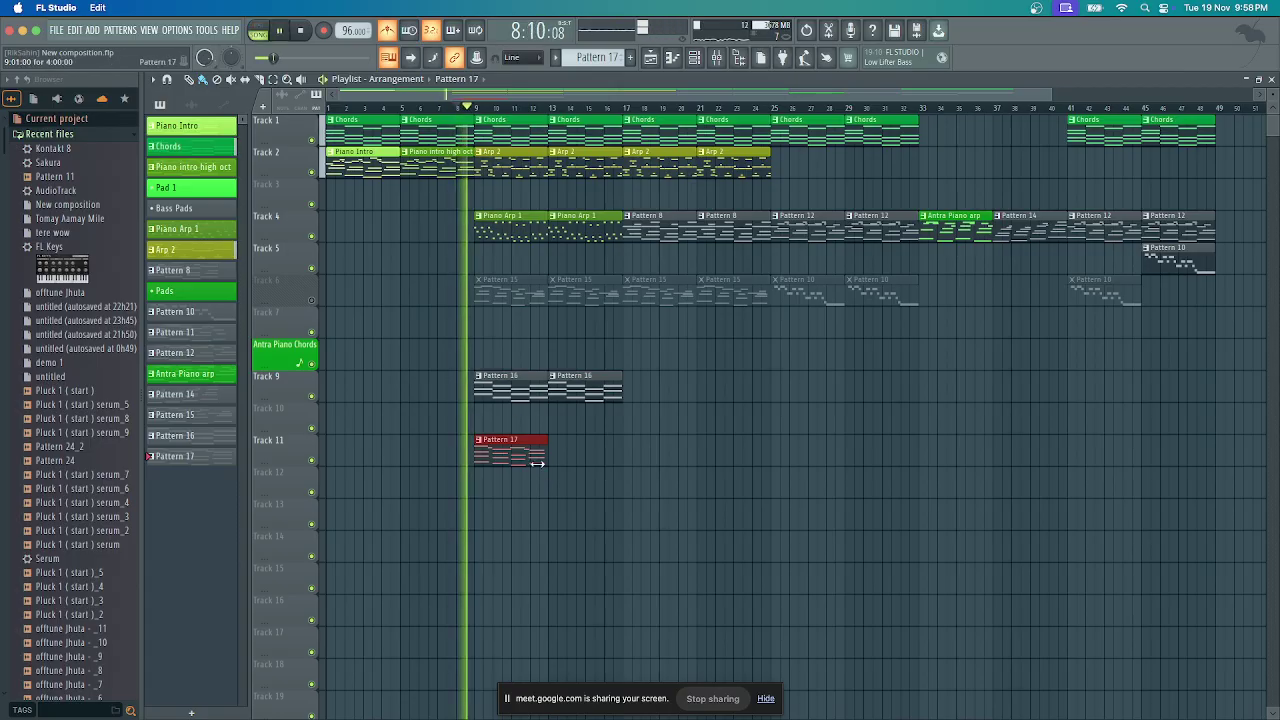
{"action": "left_click", "coordinate": [580, 450]}
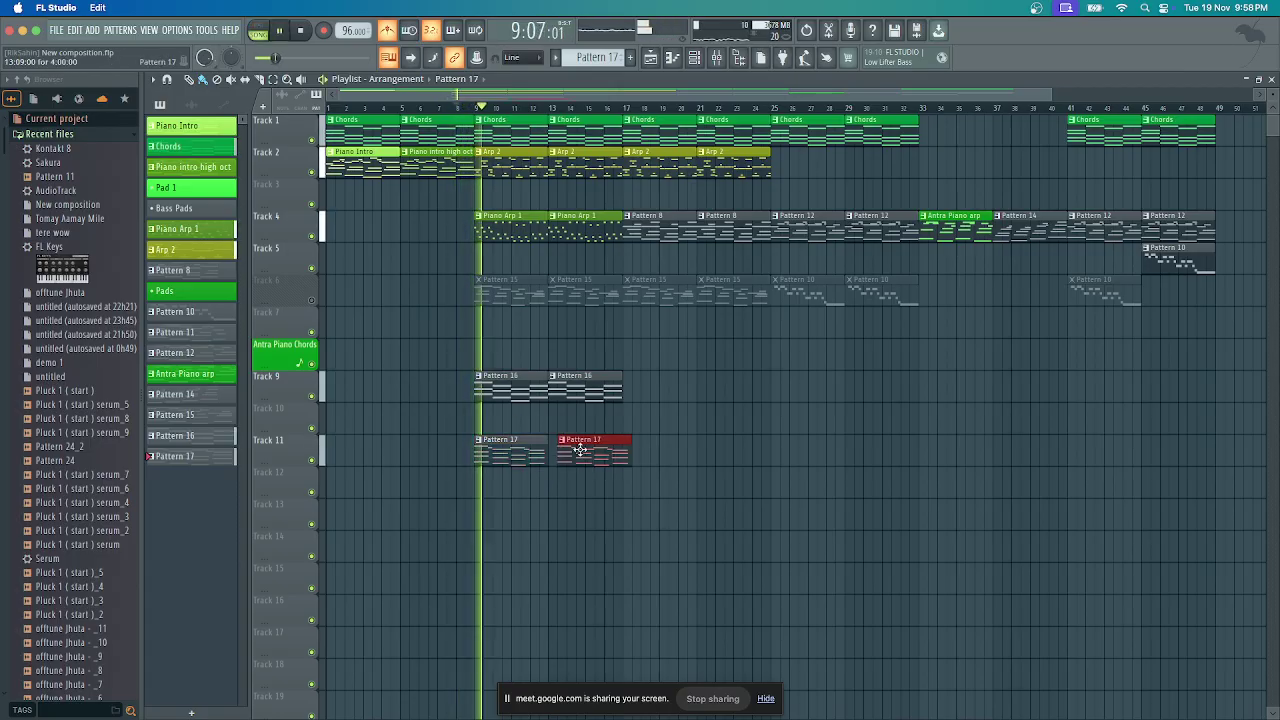
{"action": "left_click_drag", "start_coordinate": [580, 450], "coordinate": [572, 450]}
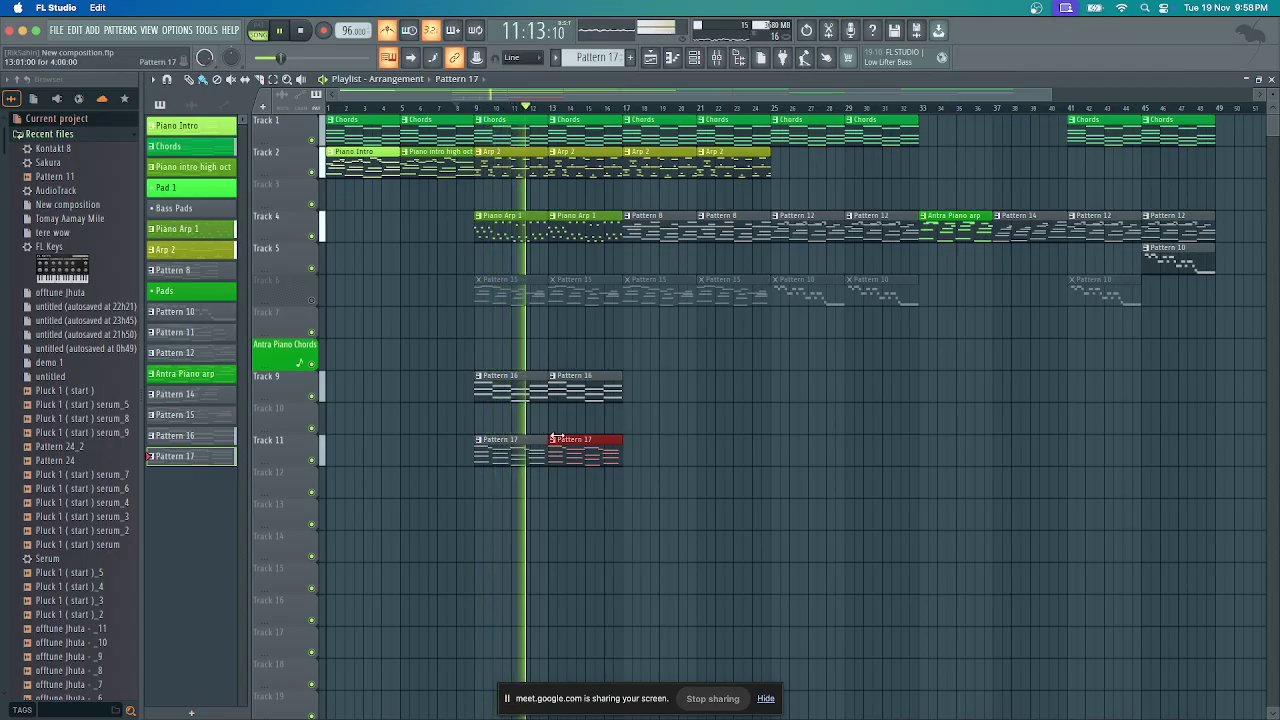
Solo Track 9 and play its Pattern 16 guitar part briefly from bar 11
{"action": "key", "text": "space"}
{"action": "left_click", "coordinate": [531, 107]}
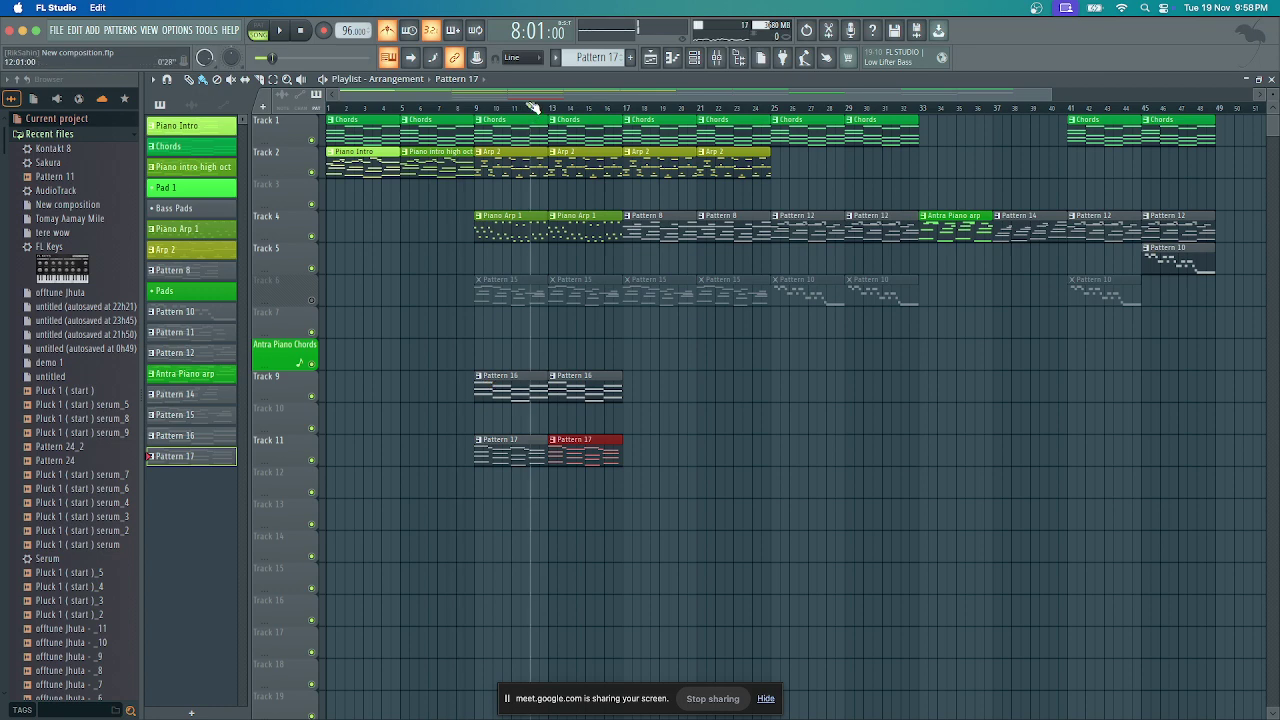
{"action": "left_click_drag", "start_coordinate": [527, 107], "coordinate": [513, 106]}
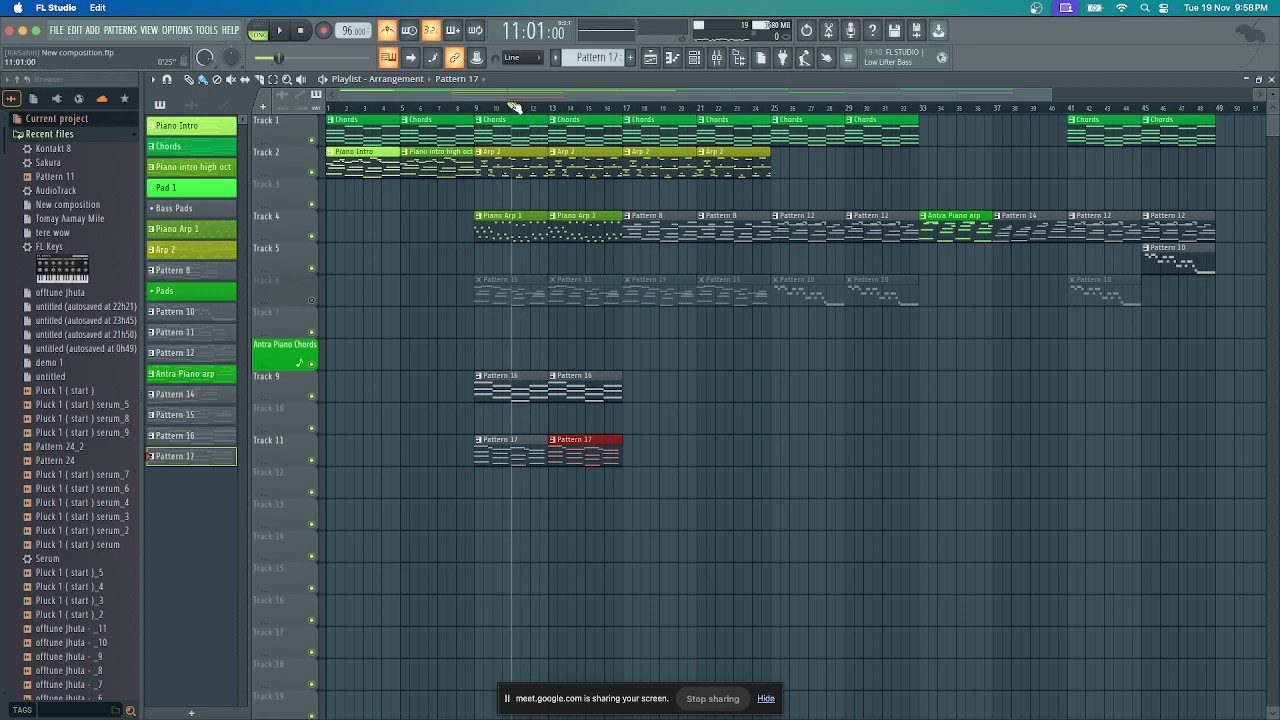
{"action": "right_click", "coordinate": [311, 396]}
{"action": "key", "text": "space"}
{"action": "key", "text": "space"}
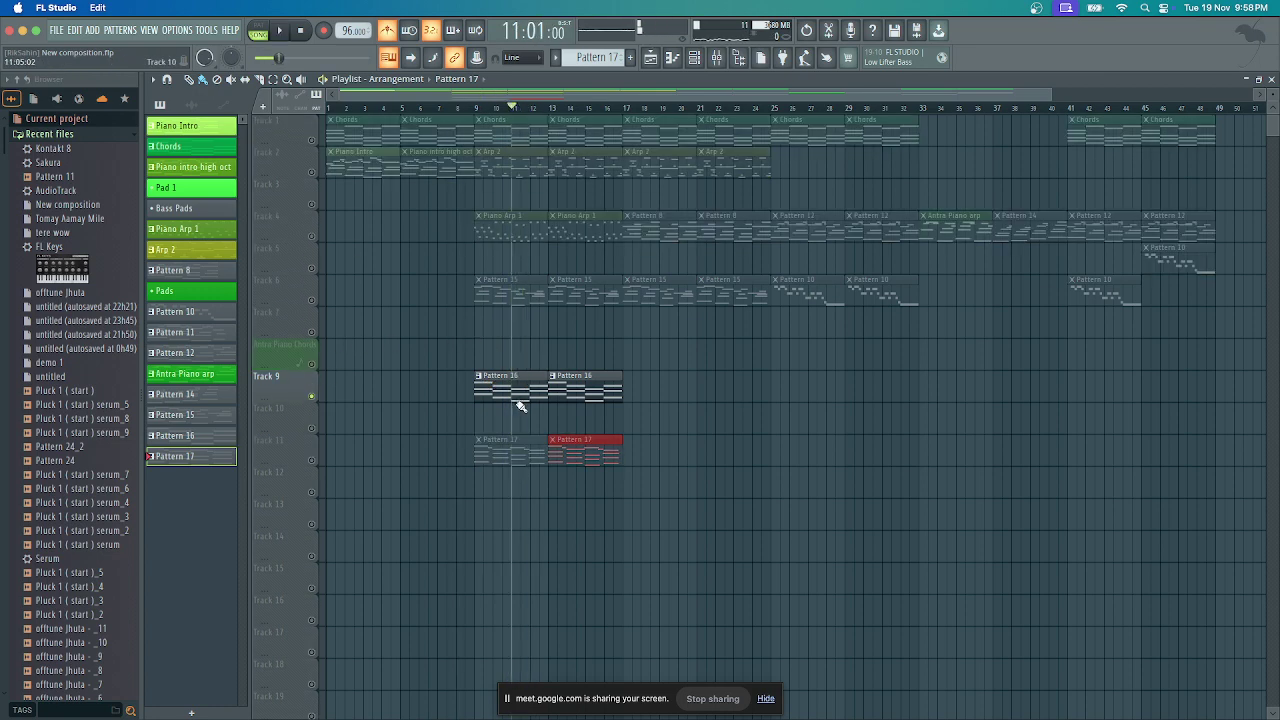
{"action": "left_click", "coordinate": [696, 57]}
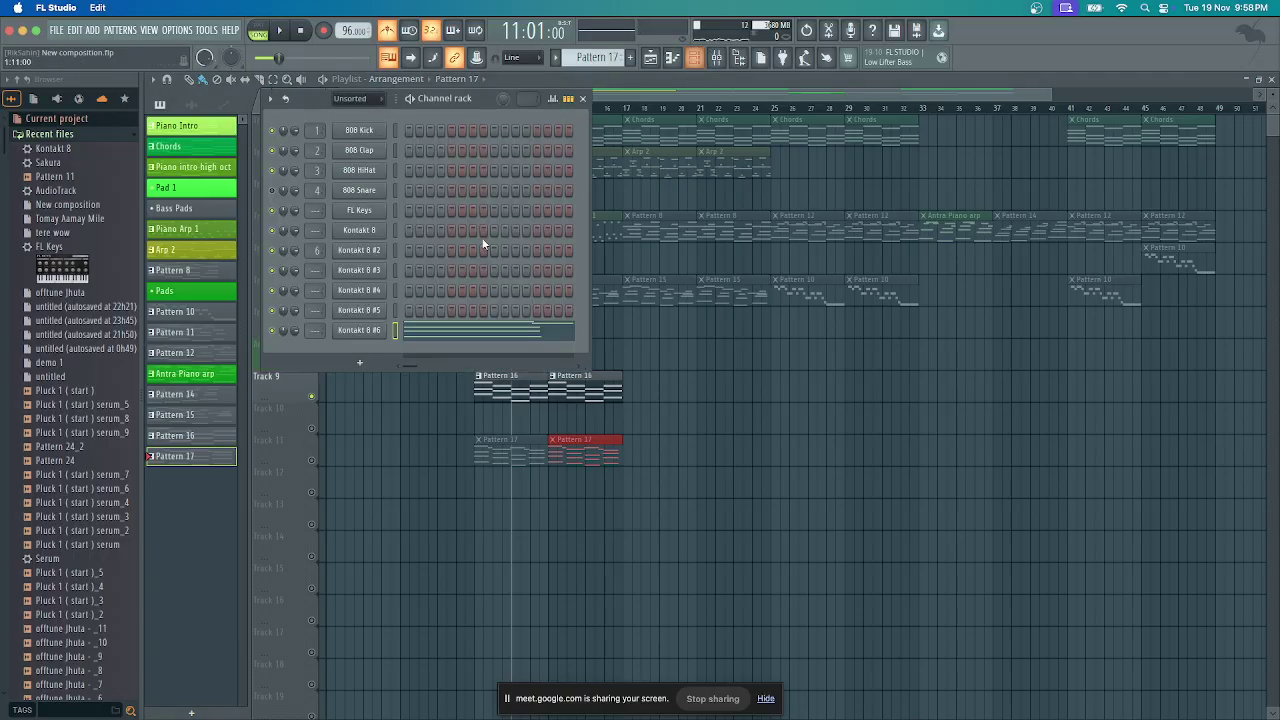
{"action": "left_click", "coordinate": [359, 330]}
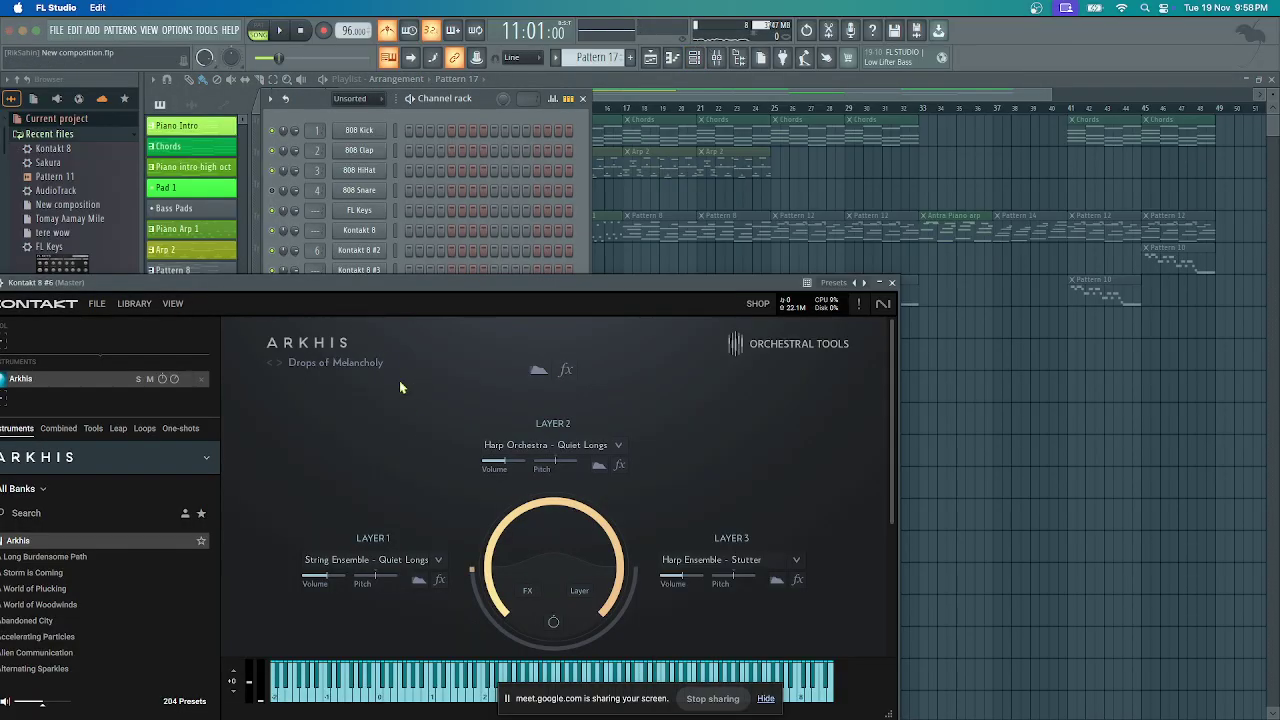
{"action": "left_click", "coordinate": [893, 283]}
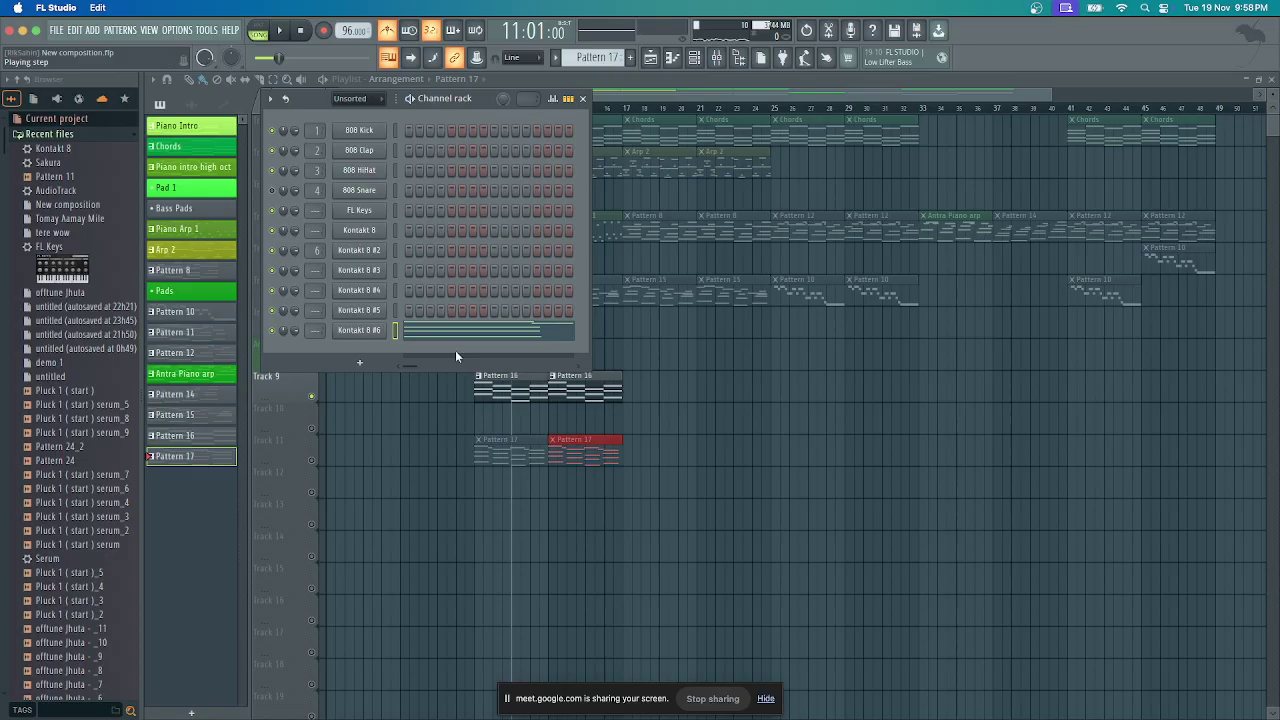
Open the Picked Nylon instrument of Pattern 16 from the channel rack and play the soloed part from bar 11
{"action": "left_click", "coordinate": [584, 400]}
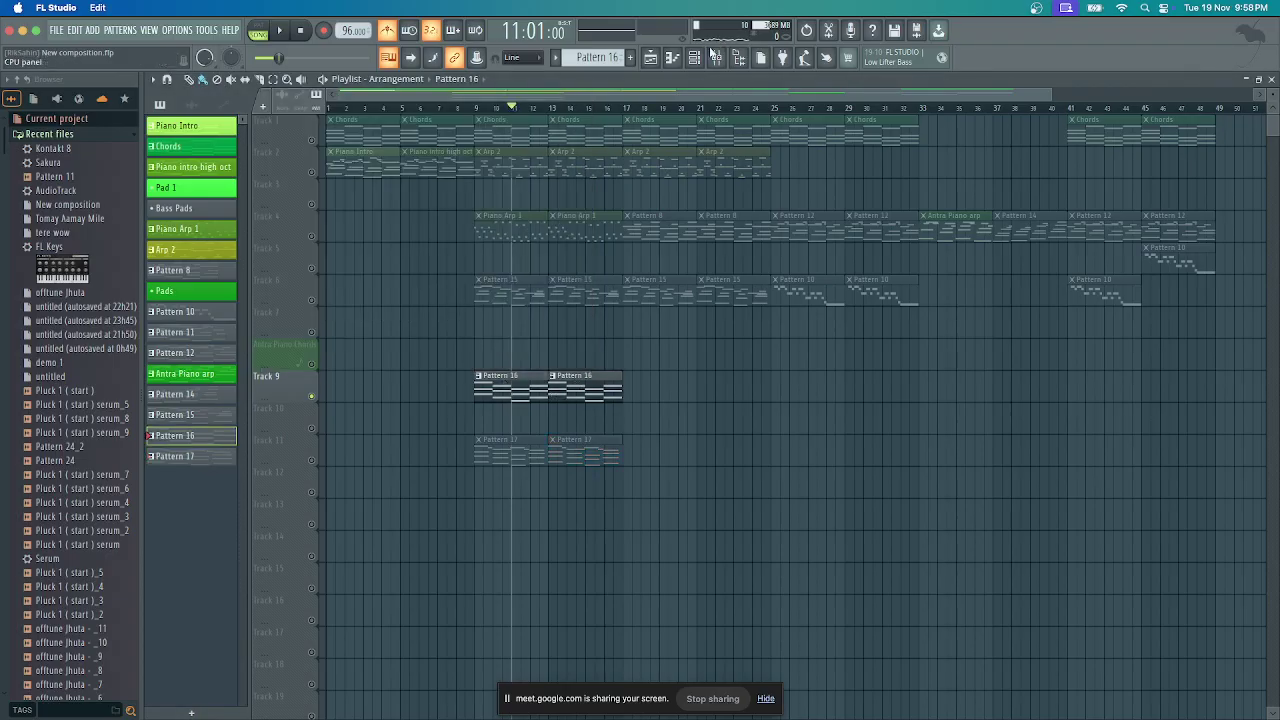
{"action": "left_click", "coordinate": [695, 57]}
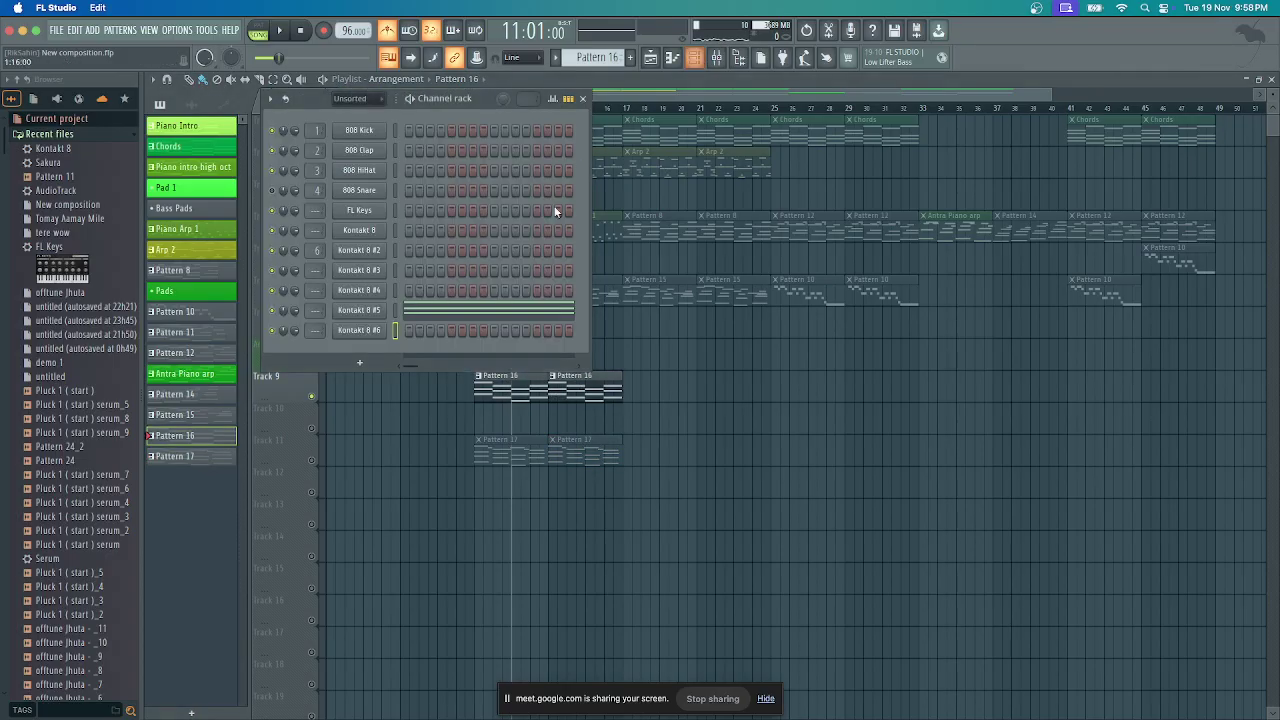
{"action": "left_click", "coordinate": [502, 316]}
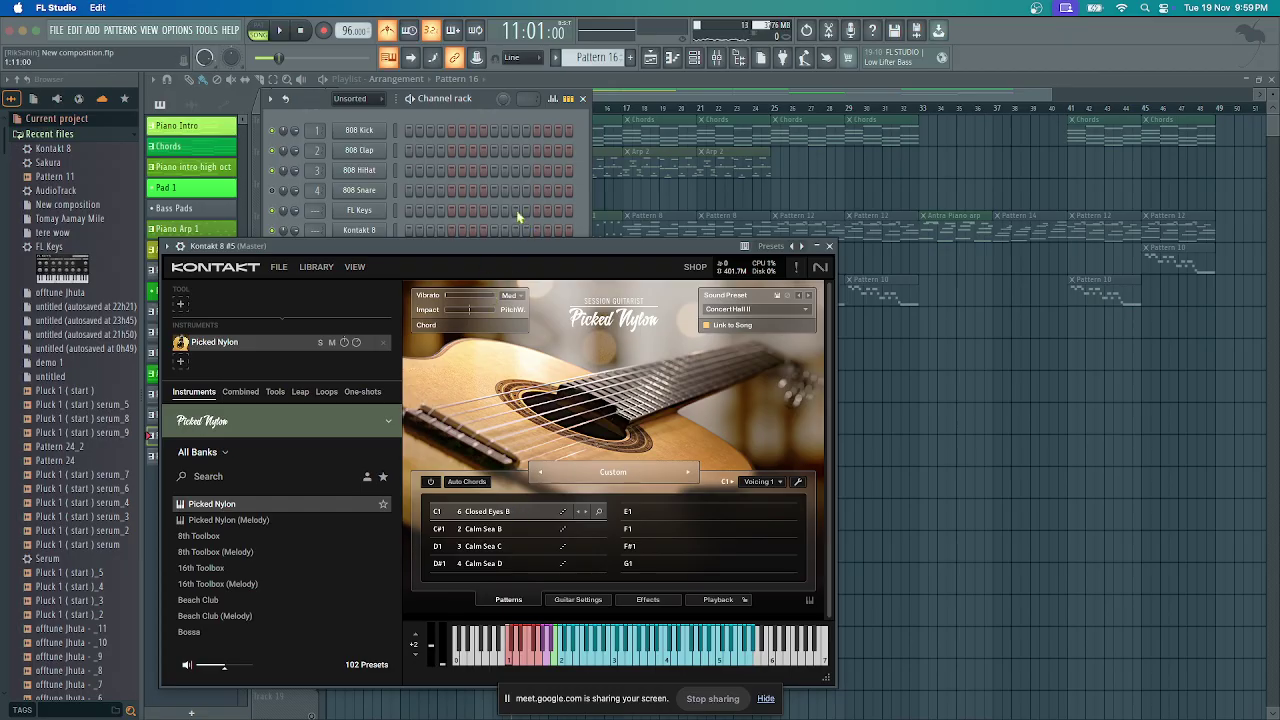
{"action": "key", "text": "space"}
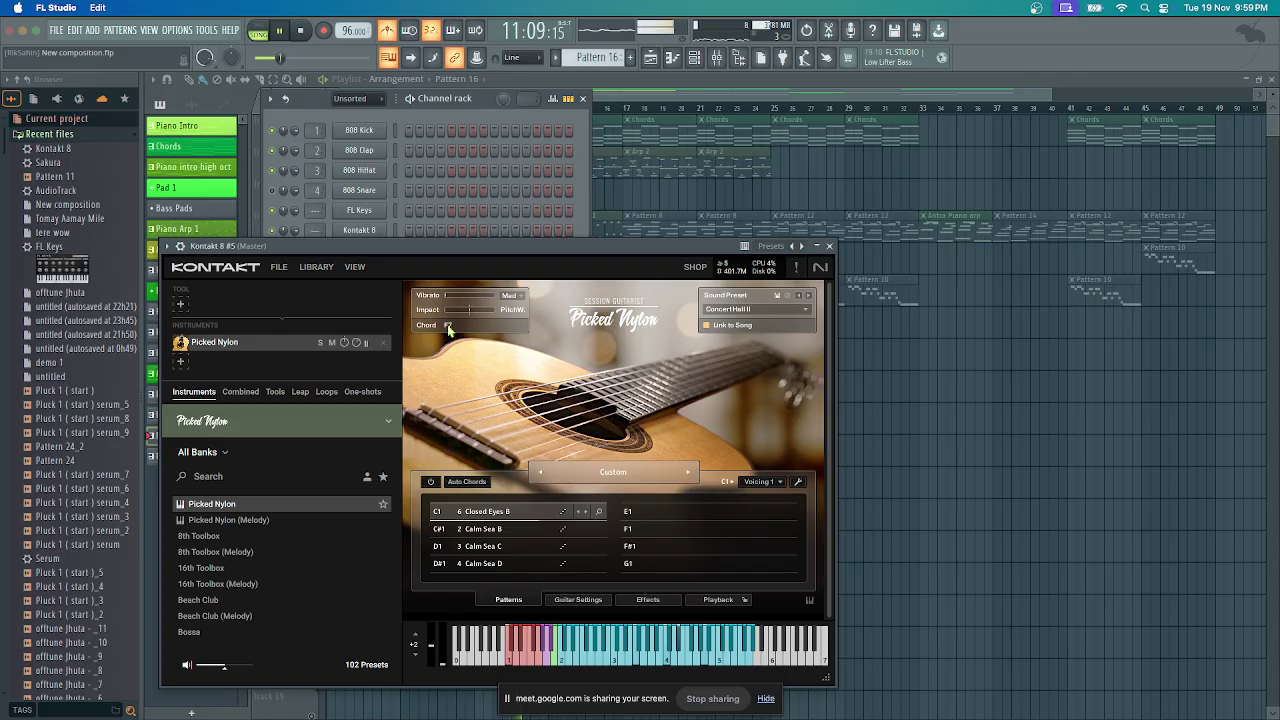
Change the guitar's C1 pattern to Closed Eyes C and audition it in the soloed track from bars 11 and 9
{"action": "key", "text": "space"}
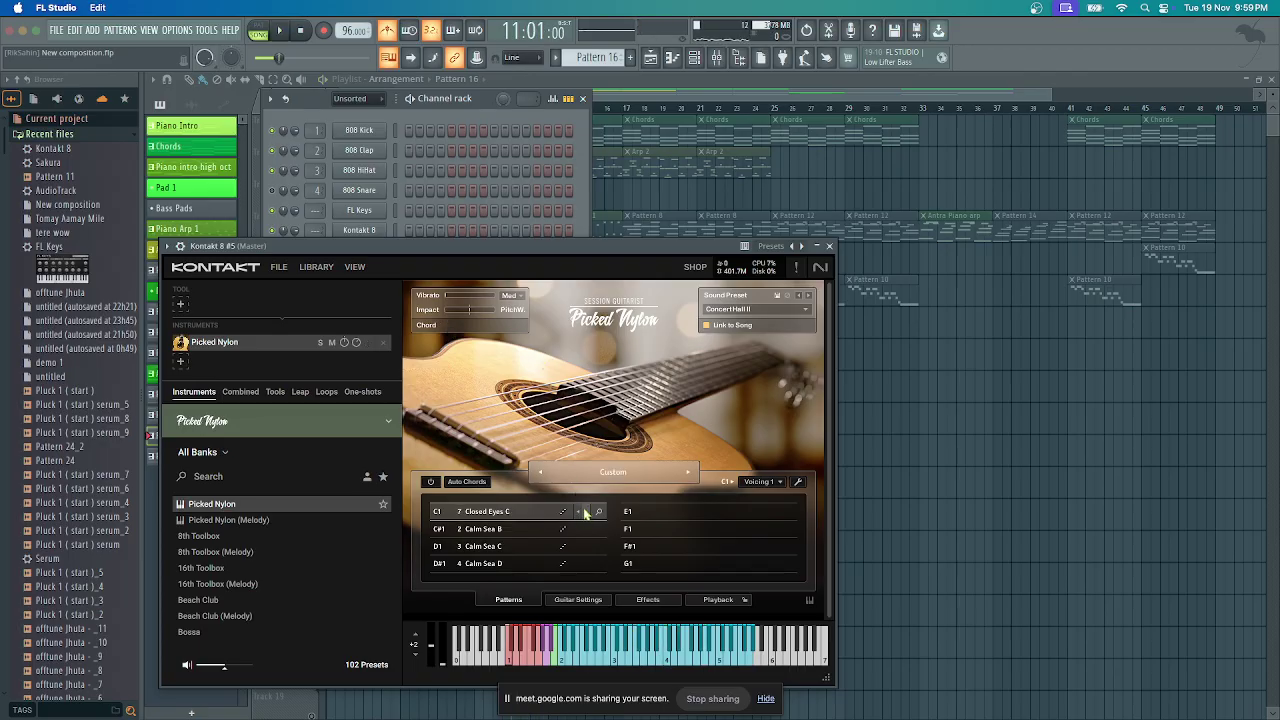
{"action": "key", "text": "space"}
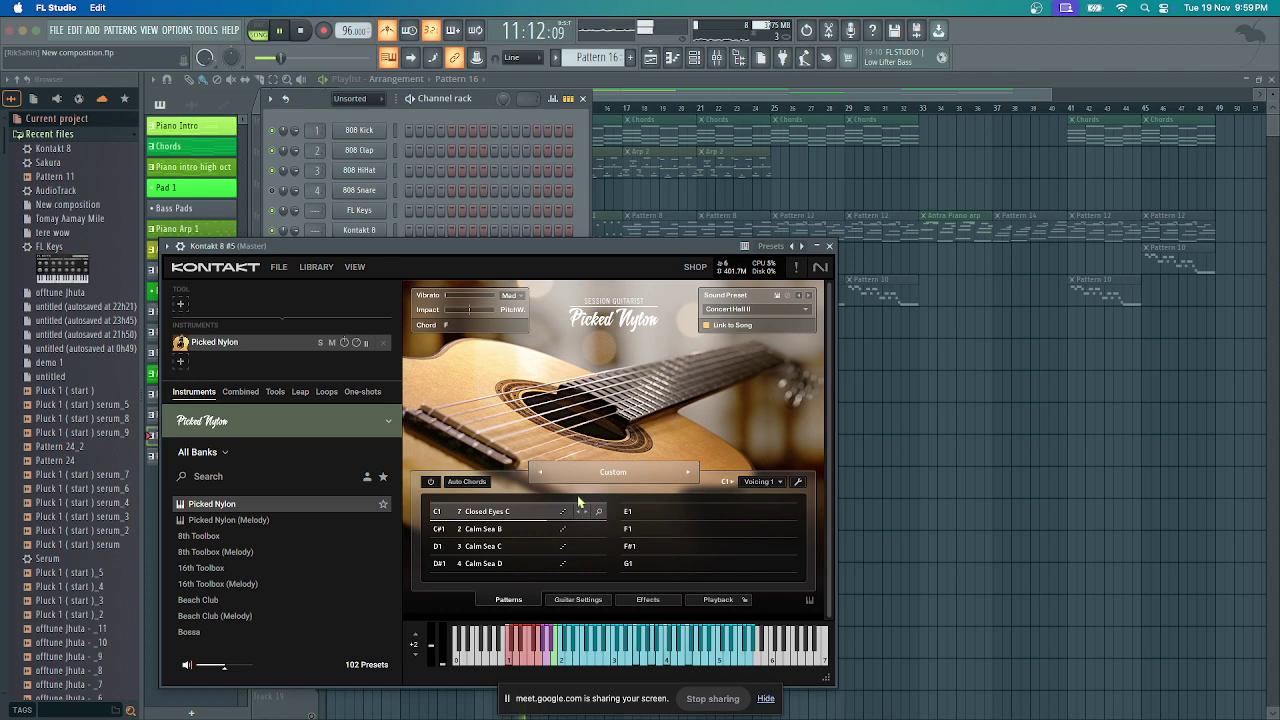
{"action": "key", "text": "space"}
{"action": "left_click", "coordinate": [667, 94]}
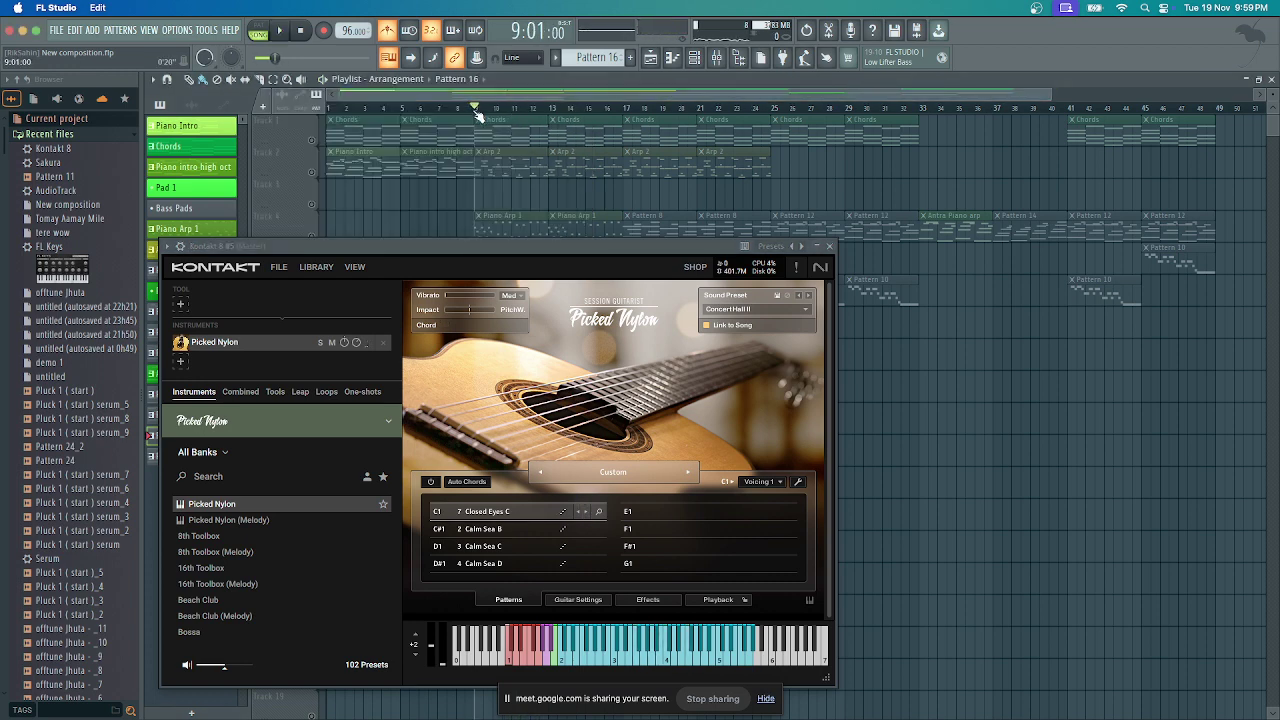
{"action": "key", "text": "space"}
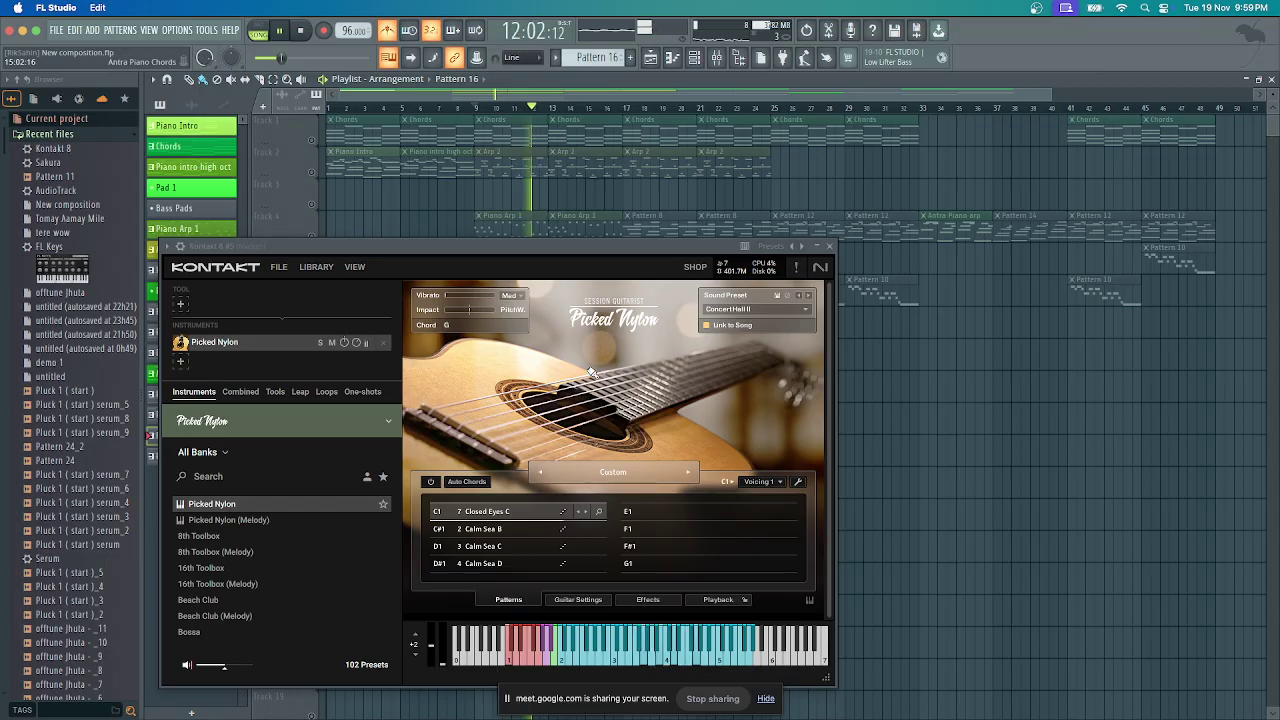
{"action": "key", "text": "space"}
Close the guitar instrument, and unsolo Track 9 to play the full arrangement from just before bar 9
{"action": "left_click", "coordinate": [836, 245]}
{"action": "right_click", "coordinate": [312, 398]}
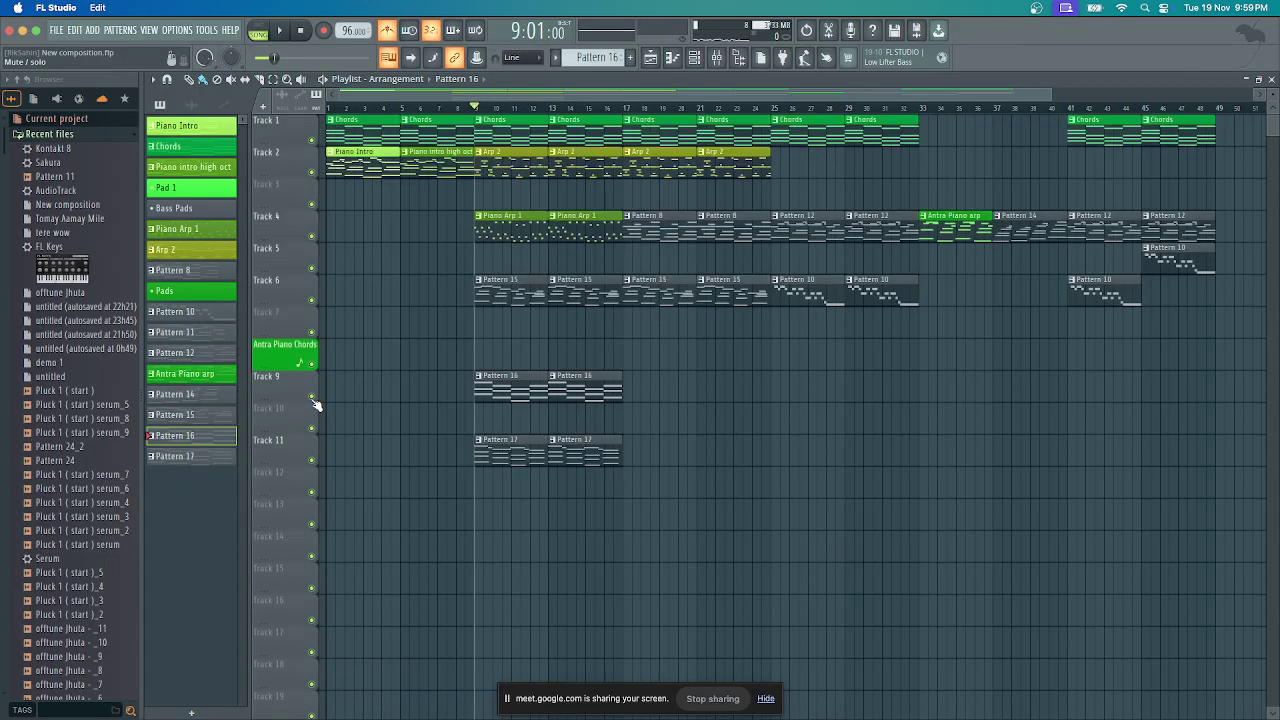
{"action": "left_click_drag", "start_coordinate": [484, 107], "coordinate": [470, 112]}
{"action": "key", "text": "space"}
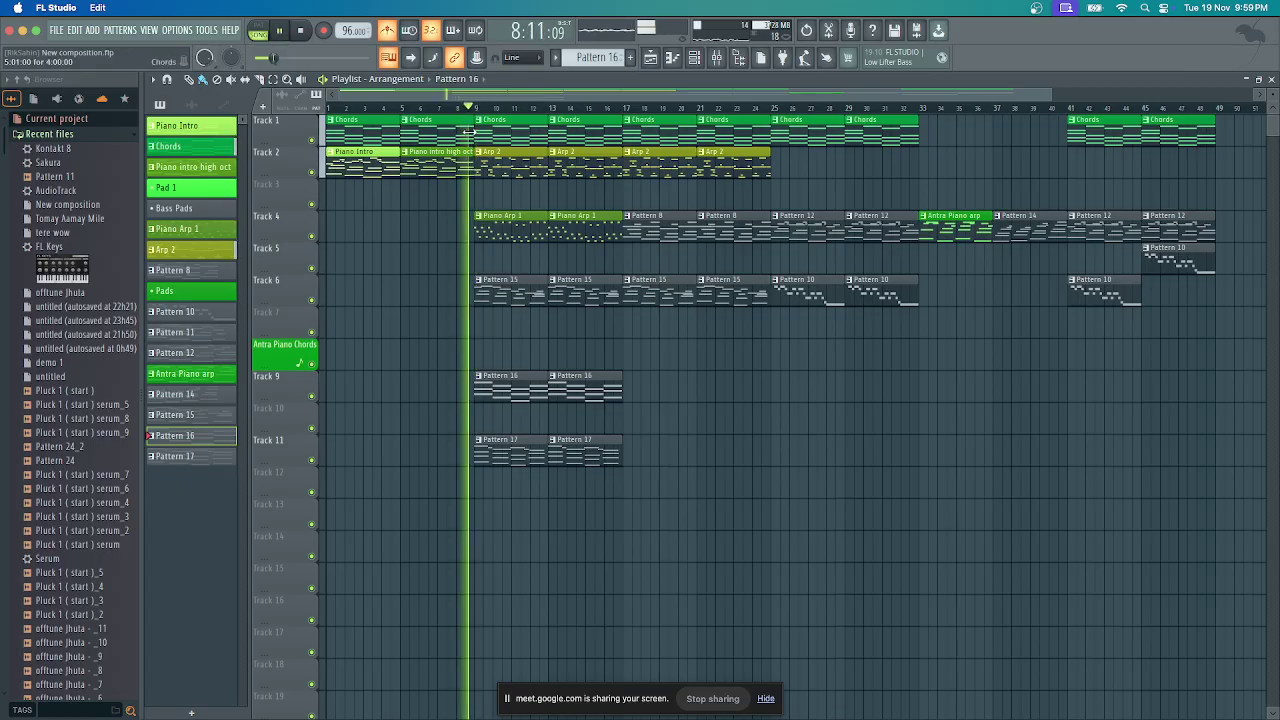
Raise the computer's volume while the full arrangement plays past bar 9, and stop playback
{"action": "key", "text": "XF86AudioRaiseVolume"}
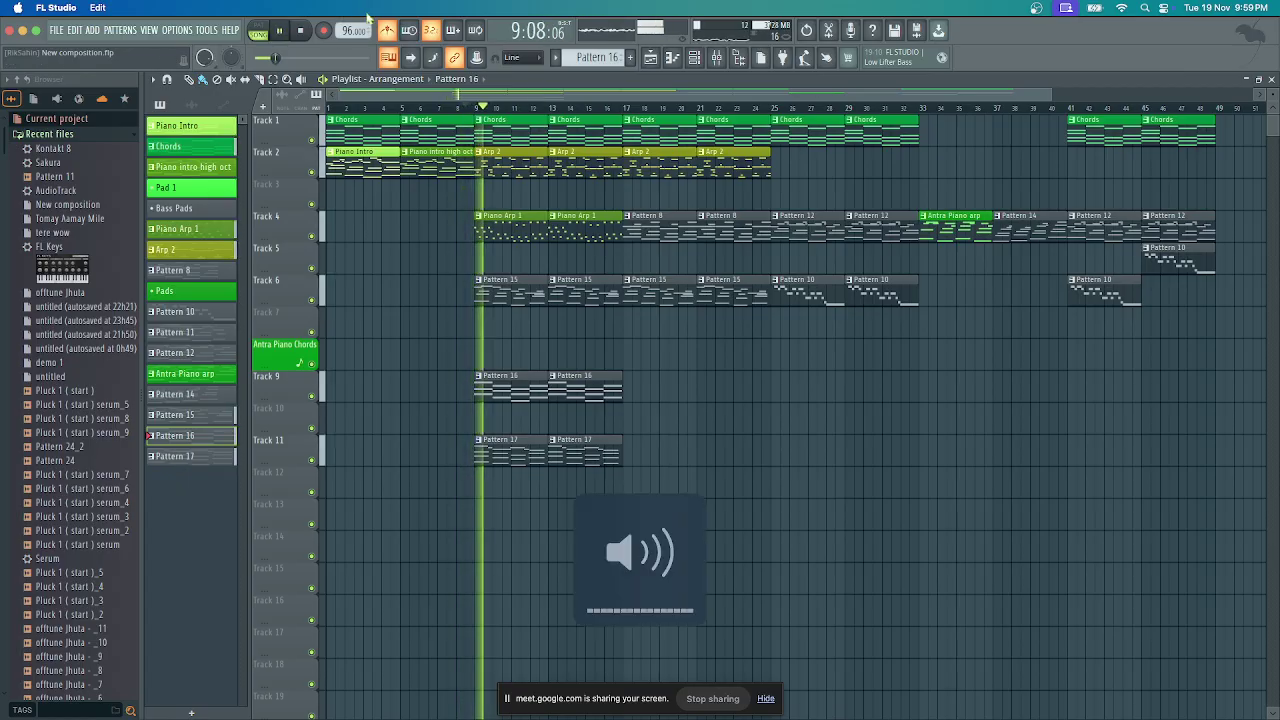
{"action": "key", "text": "XF86AudioRaiseVolume"}
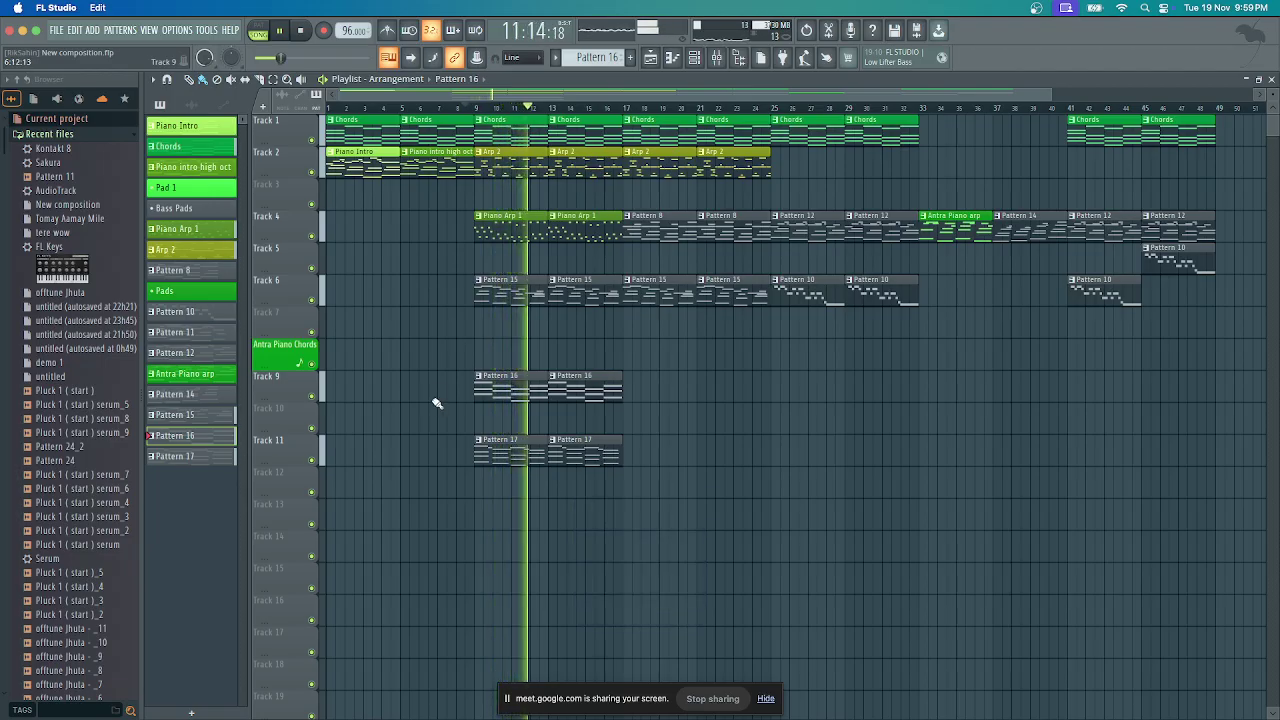
{"action": "key", "text": "space"}
Solo Track 11 and play its Pattern 17 chords from bar 9
{"action": "left_click", "coordinate": [312, 461], "text": "ctrl"}
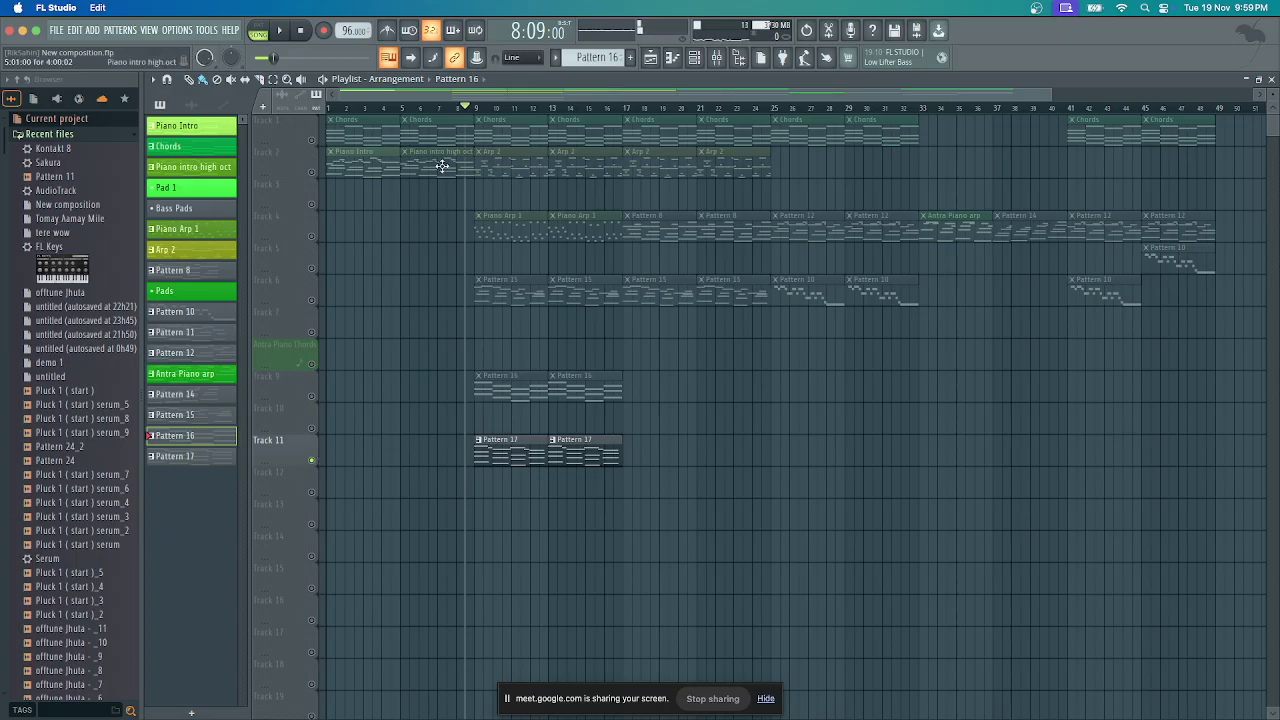
{"action": "left_click", "coordinate": [475, 107]}
{"action": "key", "text": "space"}
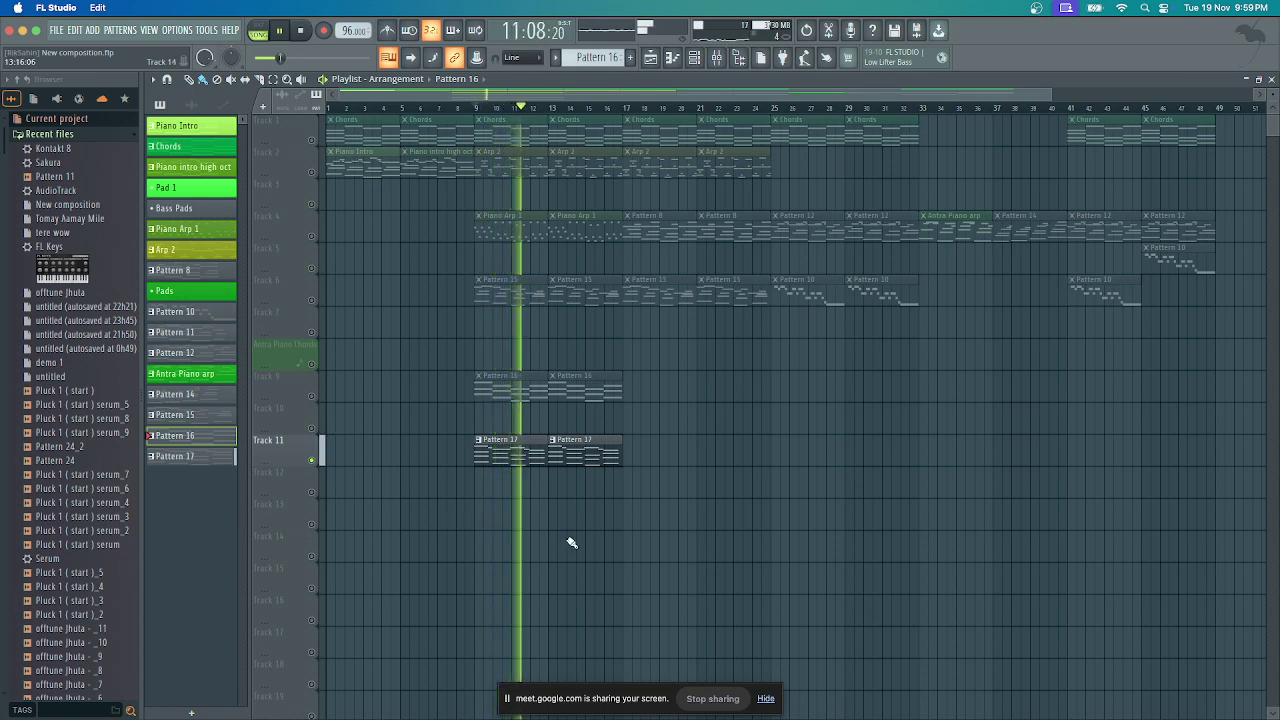
{"action": "key", "text": "space"}
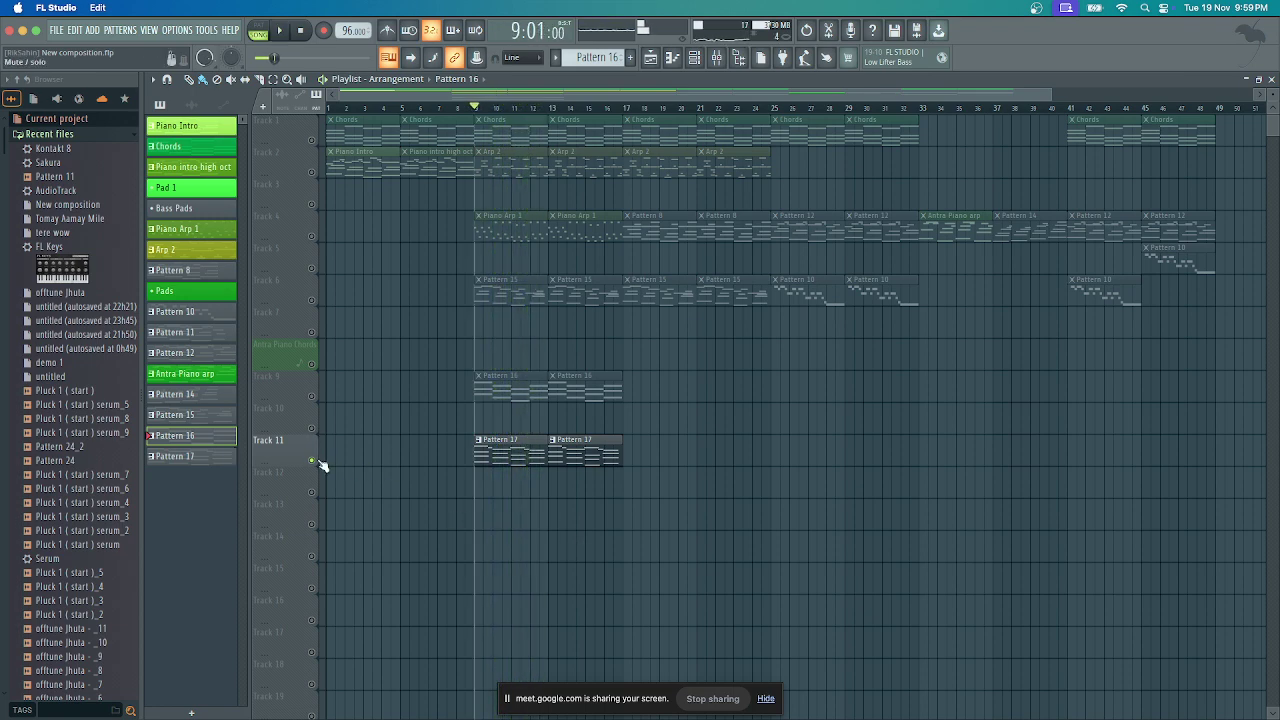
Unsolo Track 11 and play the full arrangement from just before bar 9
{"action": "left_click", "coordinate": [312, 461], "text": "ctrl"}
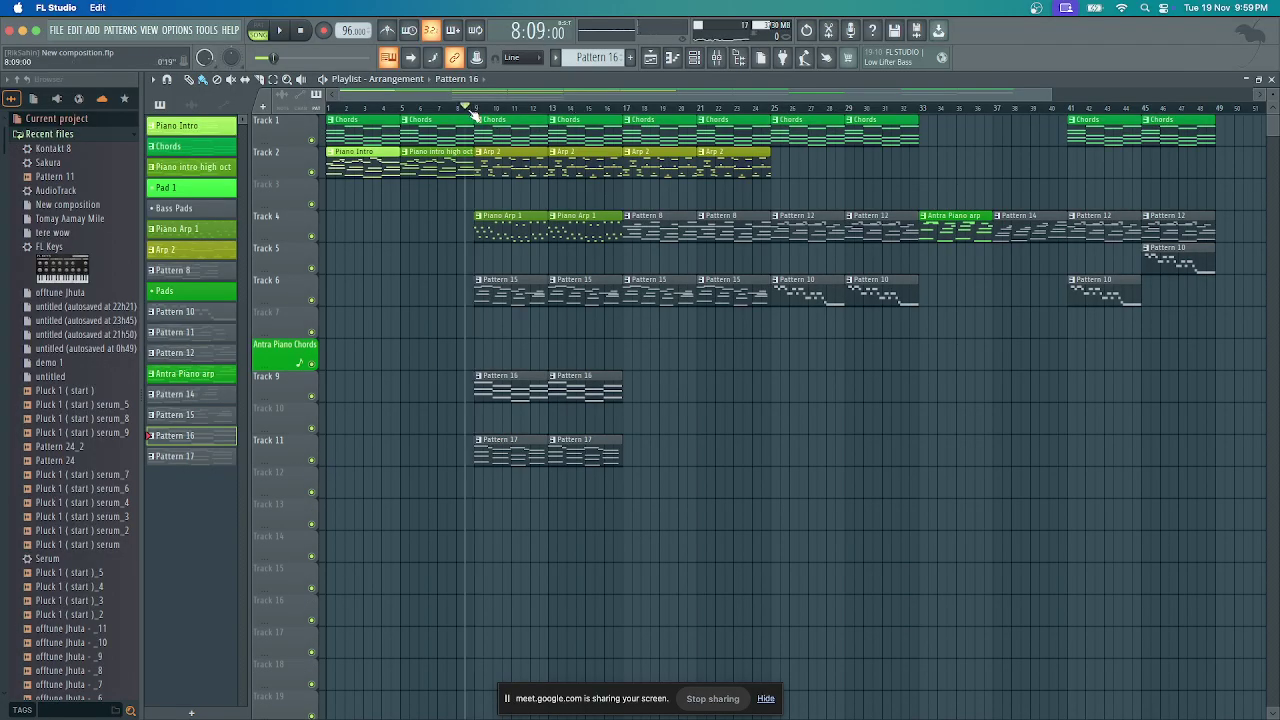
{"action": "key", "text": "space"}
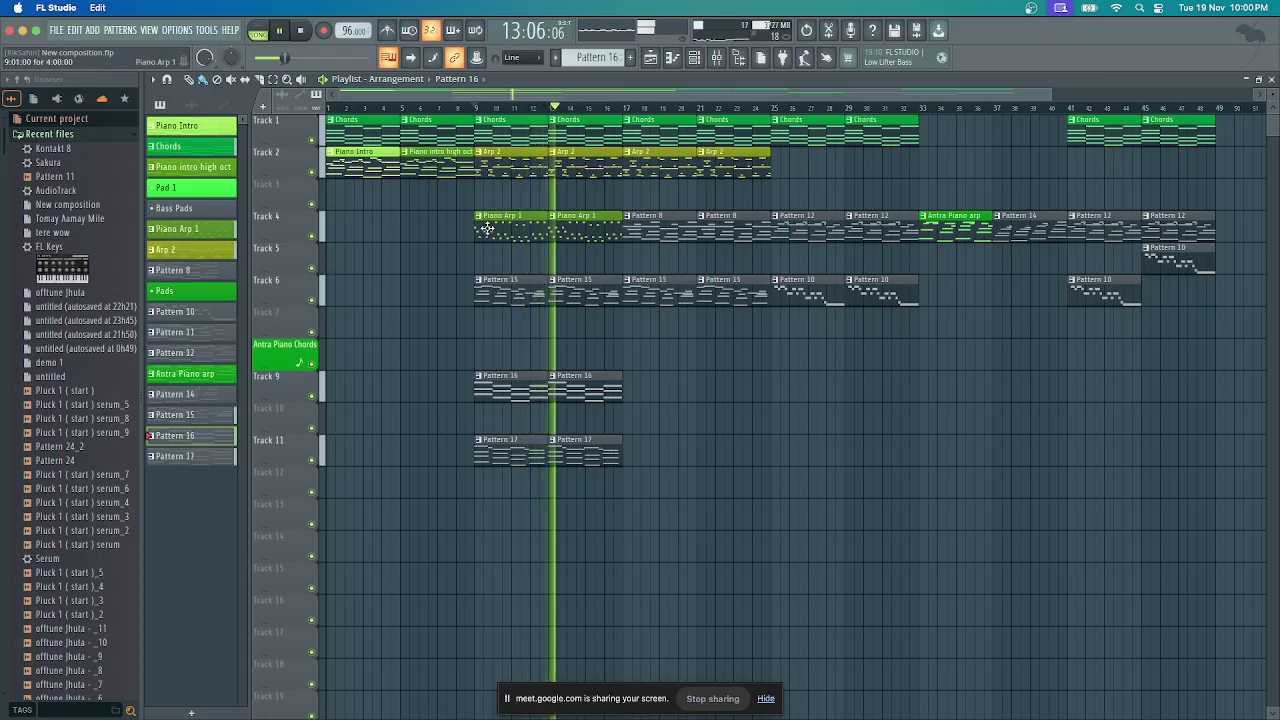
{"action": "key", "text": "space"}
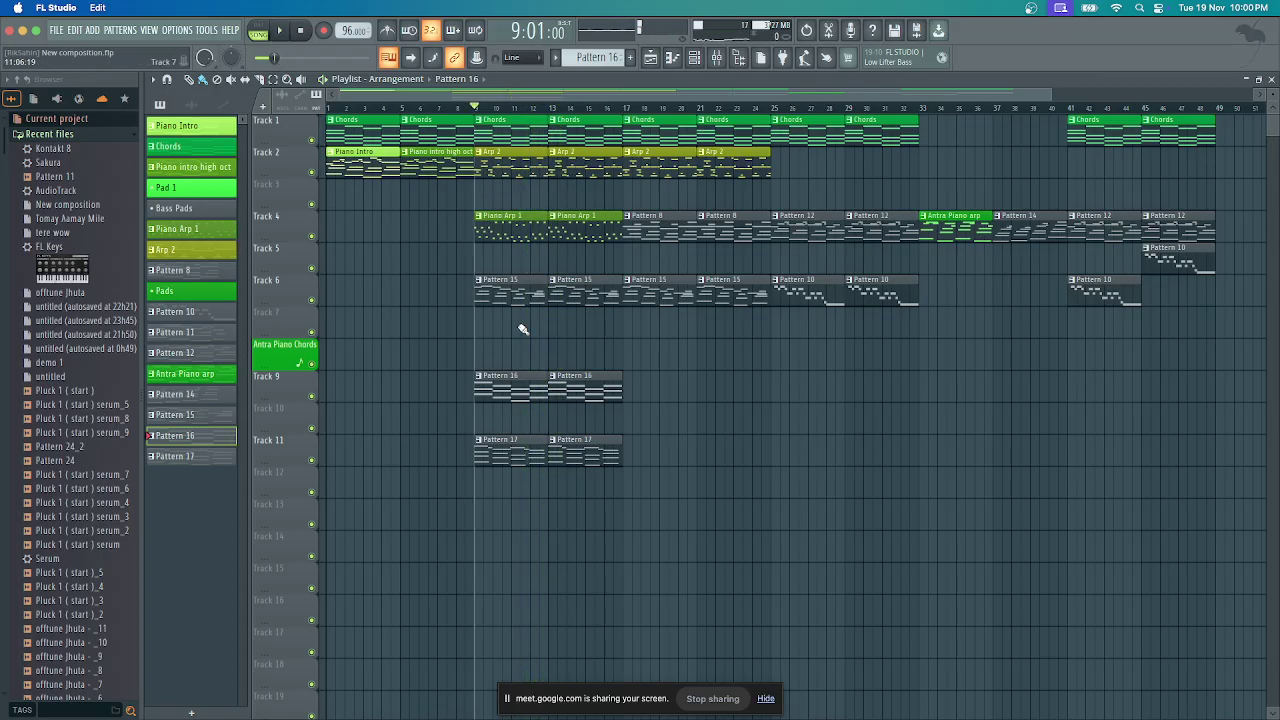
Open the Picked Nylon and Arkhis instruments from the channel rack to check their settings, and close them again
{"action": "left_click", "coordinate": [694, 57]}
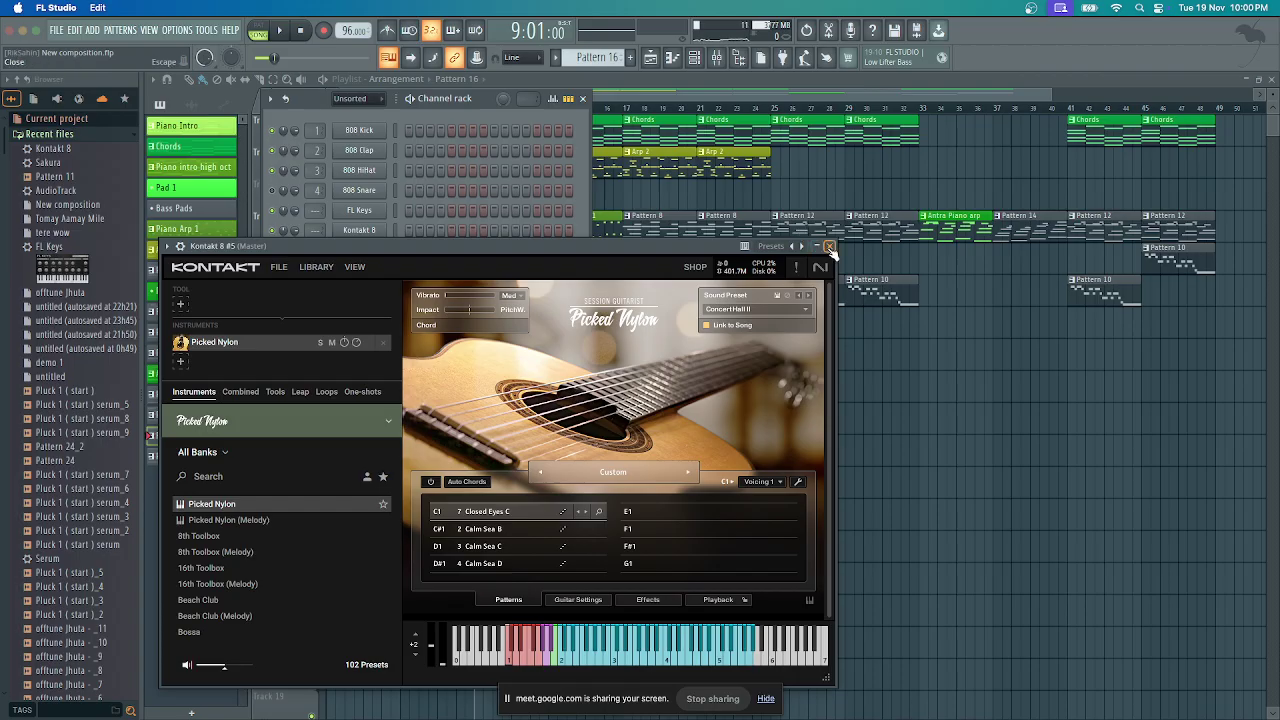
{"action": "left_click", "coordinate": [829, 245]}
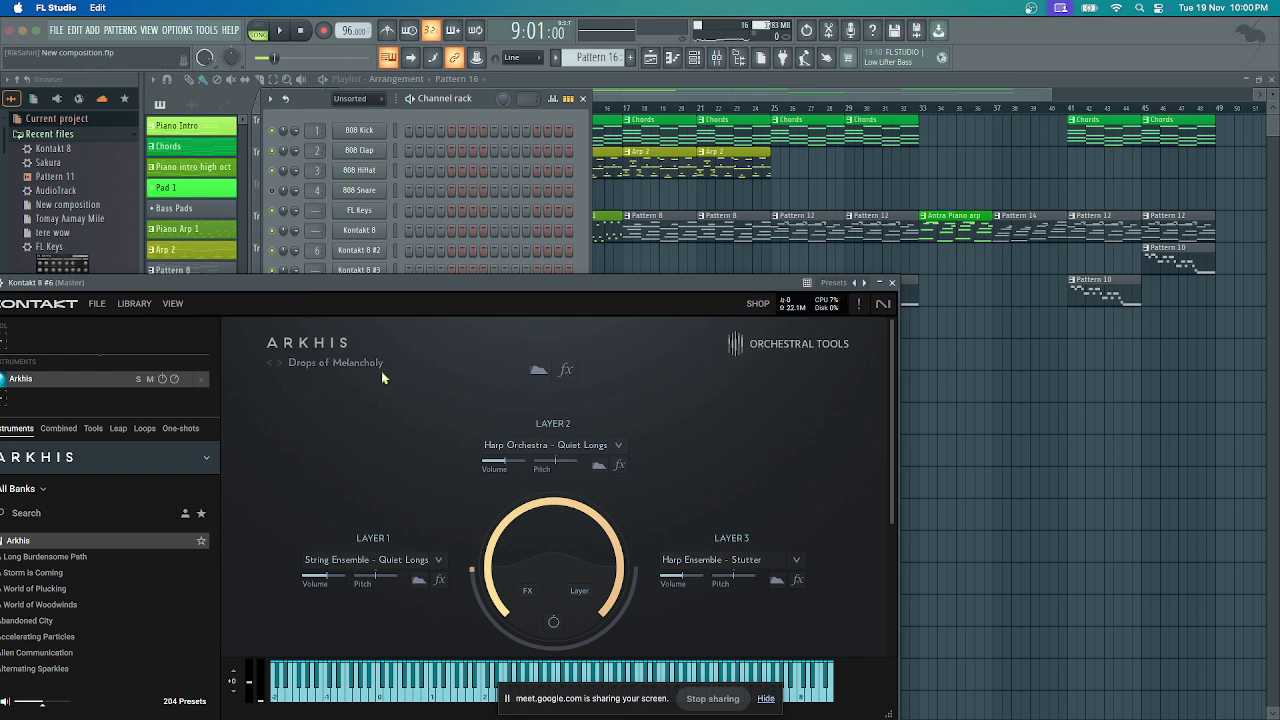
{"action": "left_click", "coordinate": [893, 283]}
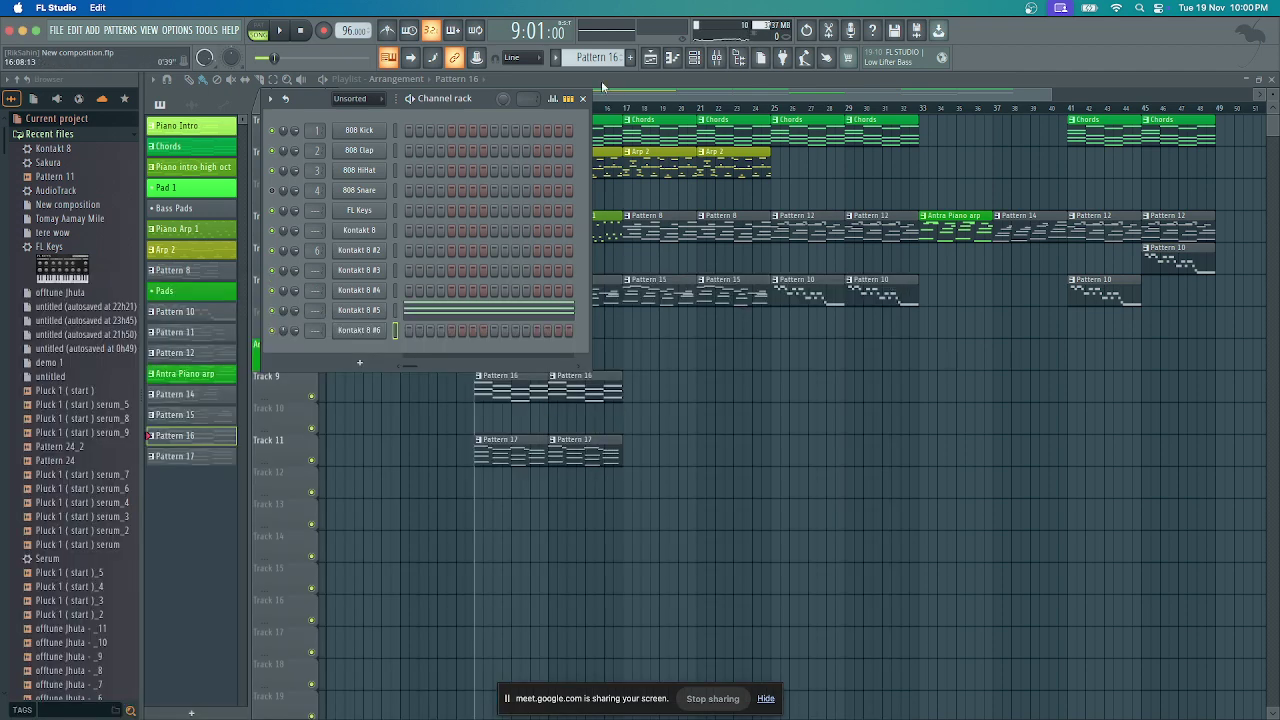
{"action": "left_click", "coordinate": [586, 98]}
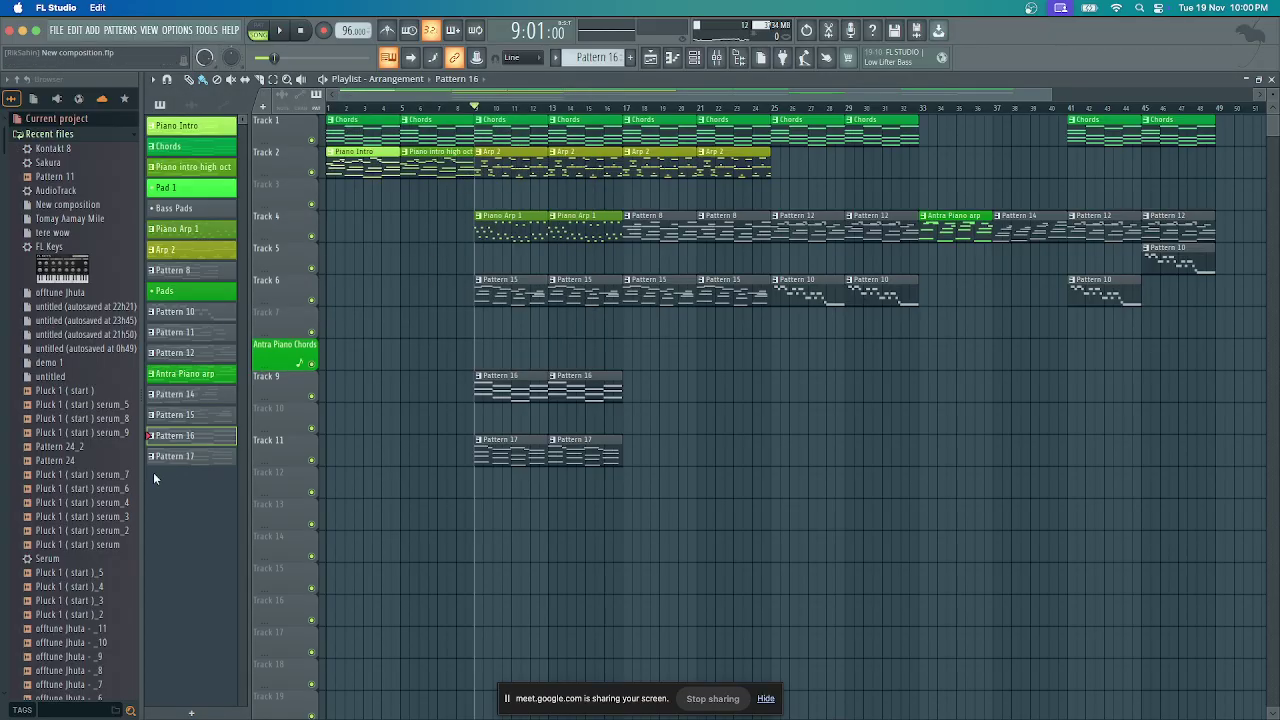
Solo Track 6, play its Pattern 15 clip from just before bar 9, and look at the pattern in the piano roll
{"action": "left_click_drag", "start_coordinate": [450, 110], "coordinate": [470, 135]}
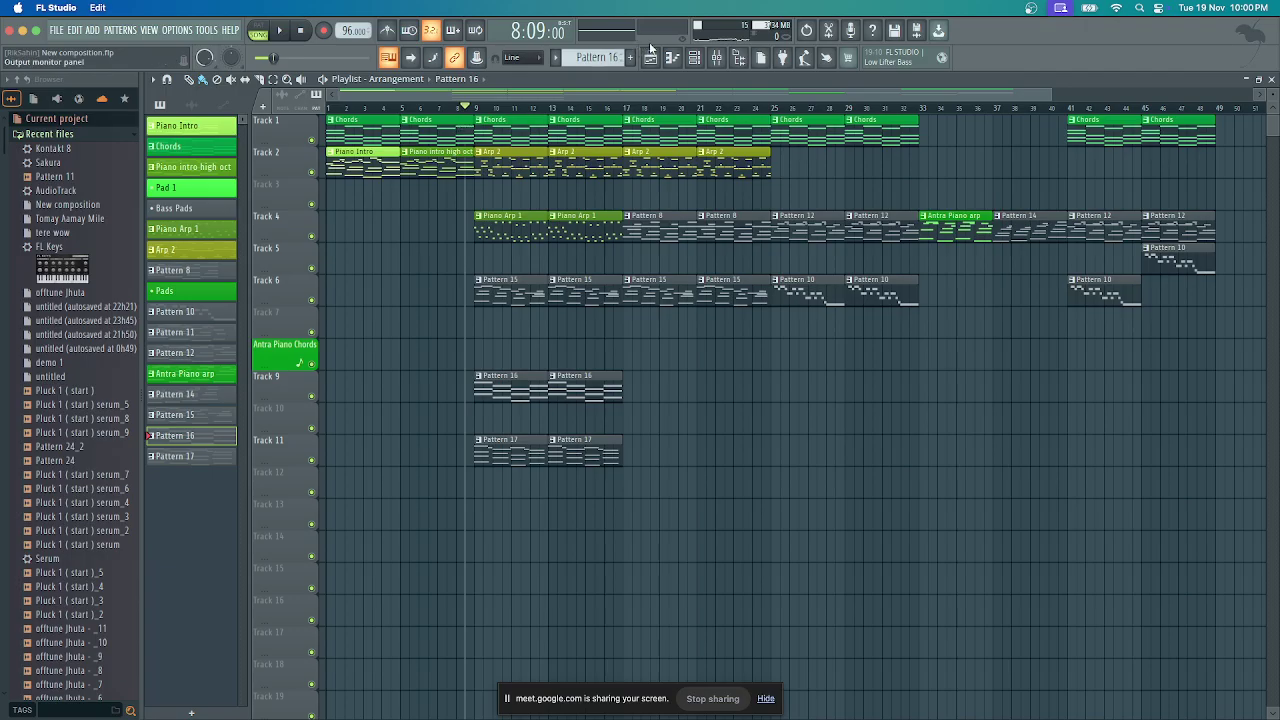
{"action": "left_click", "coordinate": [695, 57]}
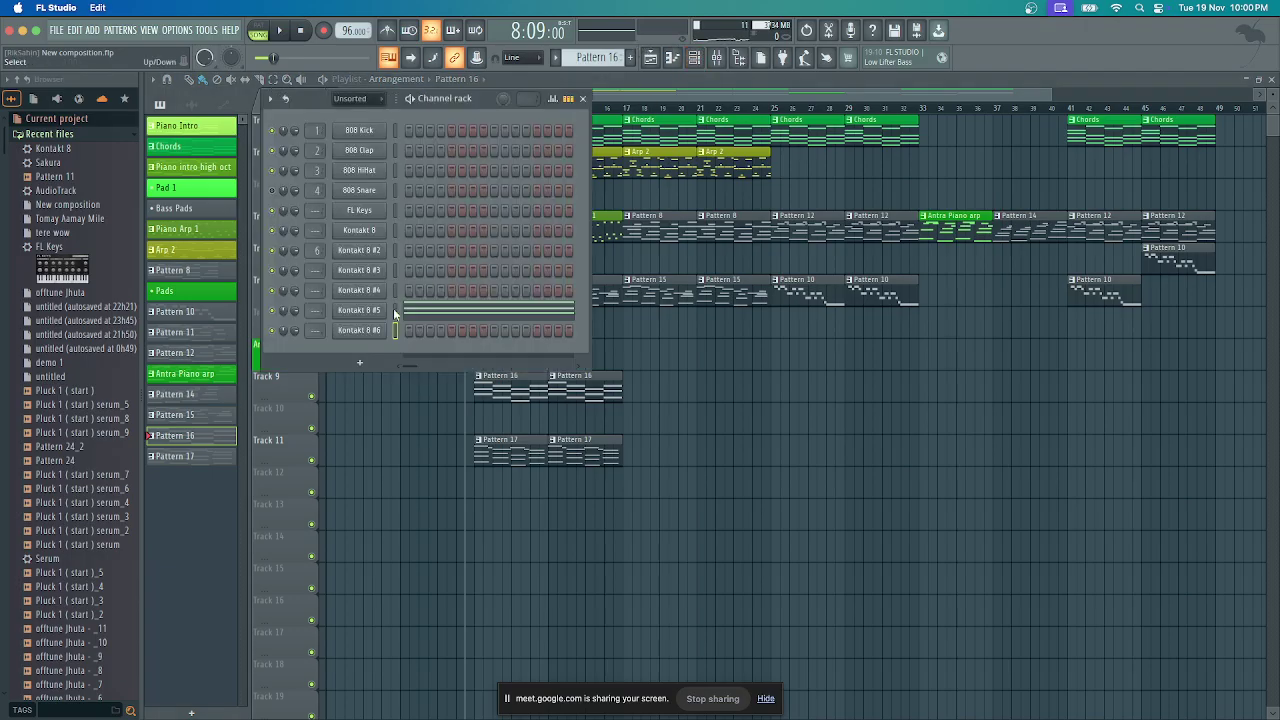
{"action": "left_click", "coordinate": [590, 375]}
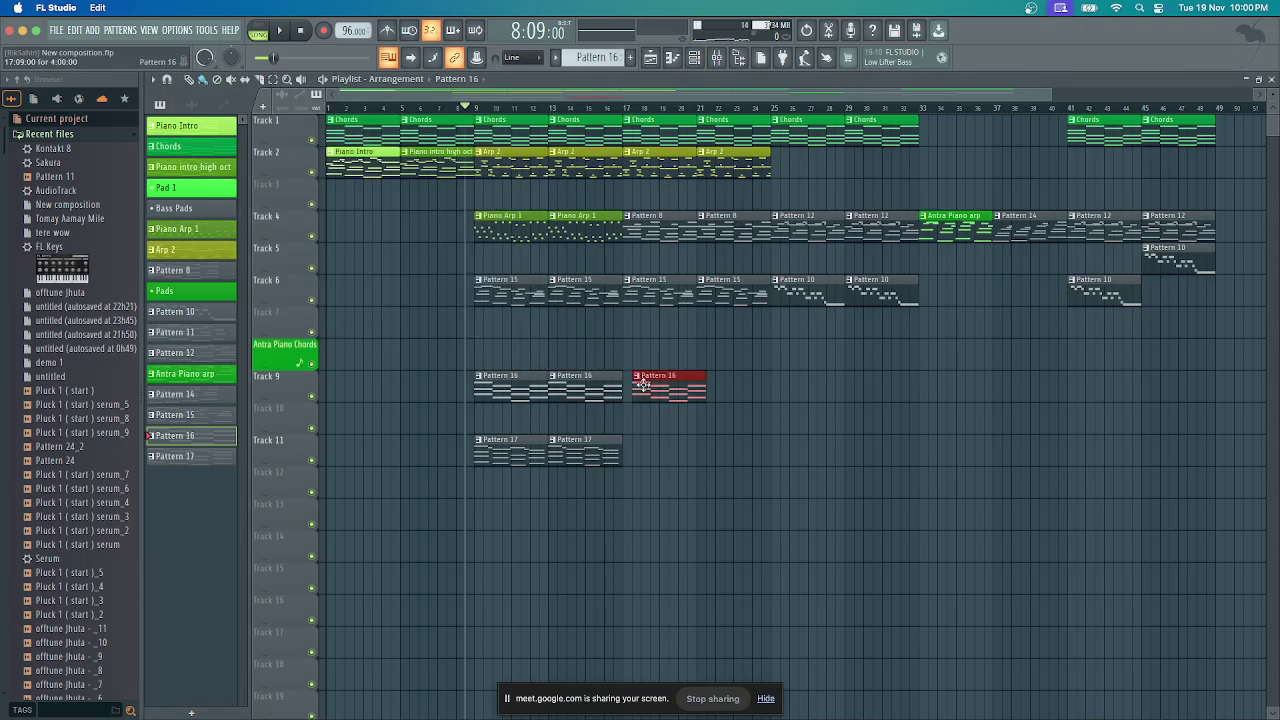
{"action": "left_click", "coordinate": [504, 296]}
{"action": "right_click", "coordinate": [311, 300]}
{"action": "key", "text": "space"}
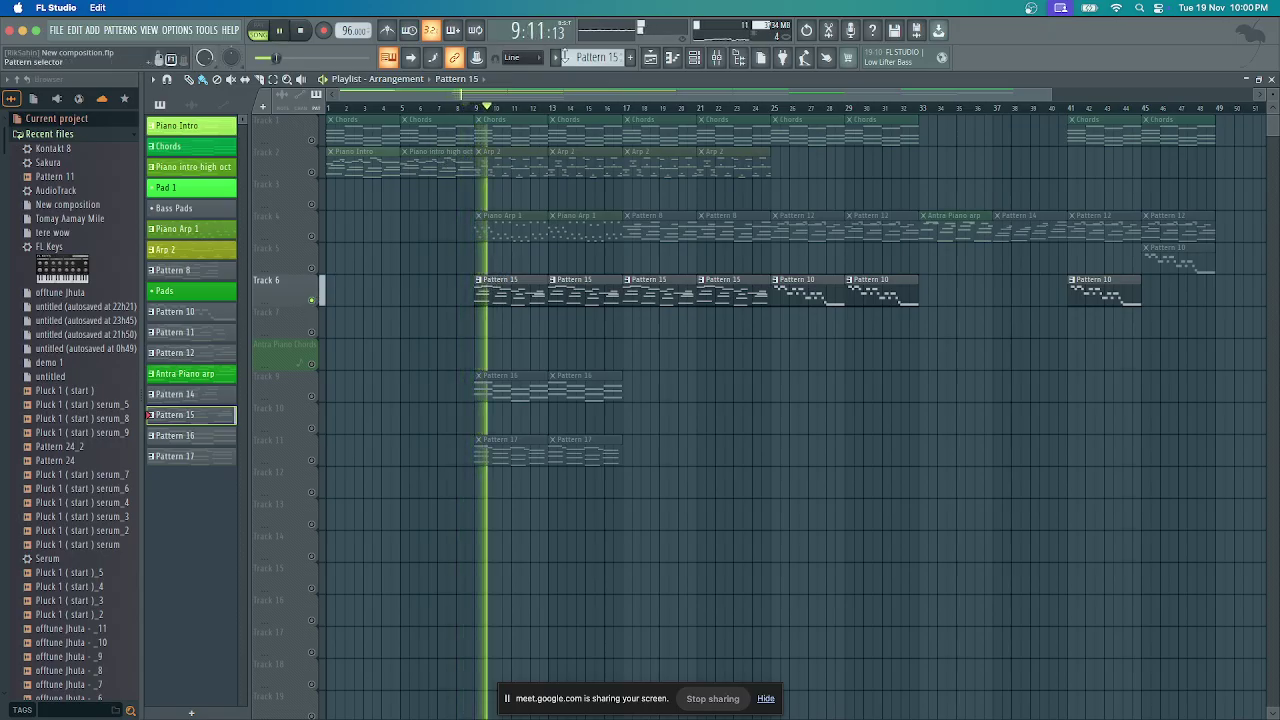
{"action": "left_click", "coordinate": [673, 59]}
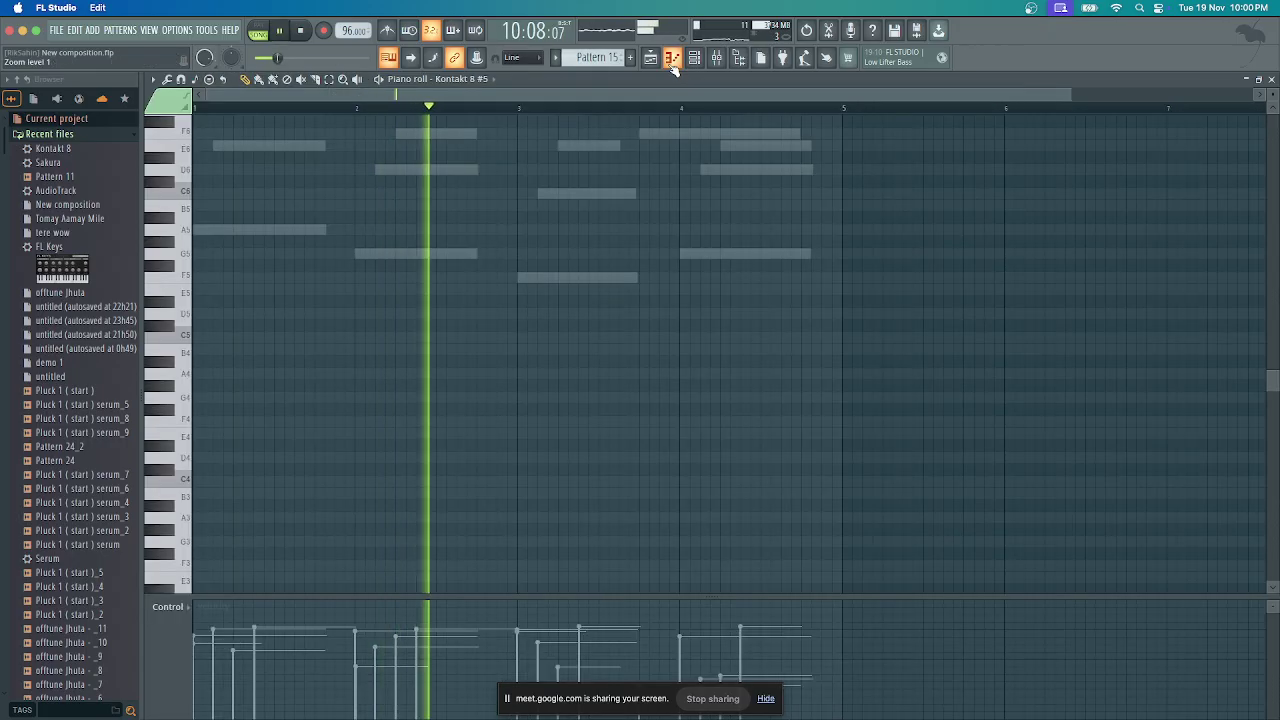
{"action": "left_click", "coordinate": [673, 59]}
{"action": "key", "text": "space"}
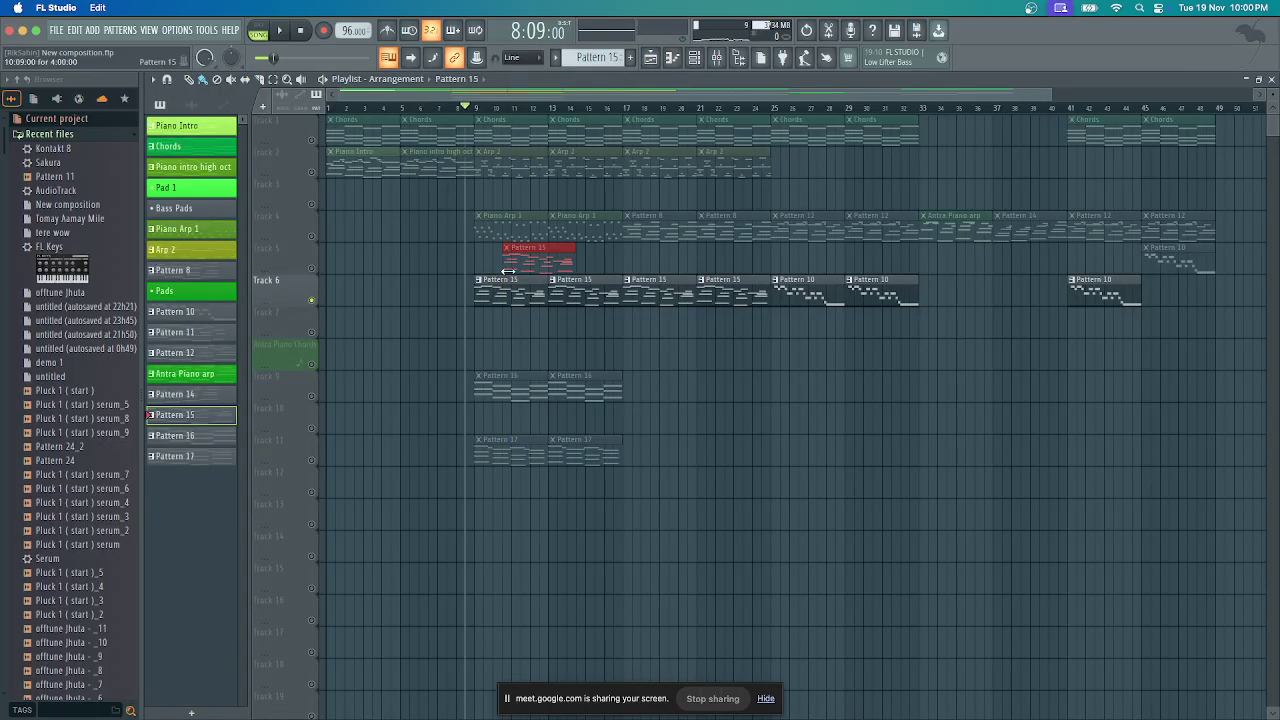
Select the Pattern 15 clip on Track 6 and switch playback to pattern mode
{"action": "left_click_drag", "start_coordinate": [508, 270], "coordinate": [497, 292]}
{"action": "left_click", "coordinate": [257, 31]}
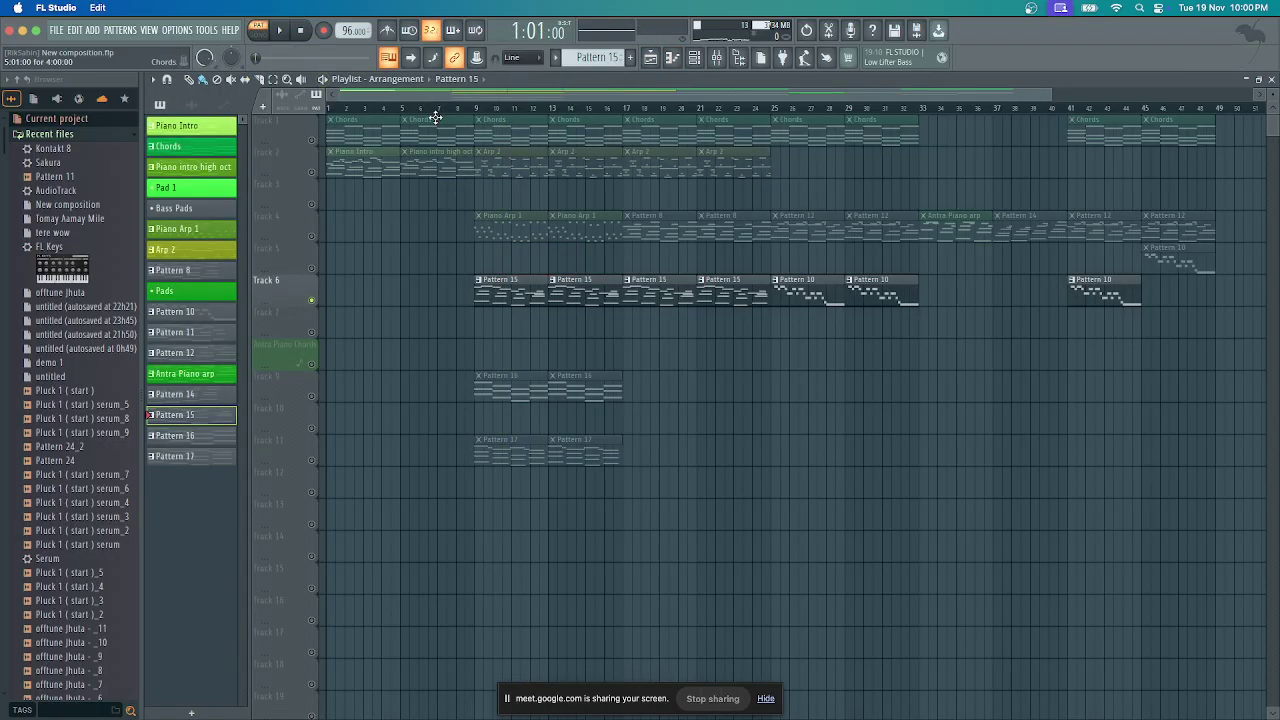
{"action": "left_click", "coordinate": [641, 57]}
{"action": "left_click", "coordinate": [672, 58]}
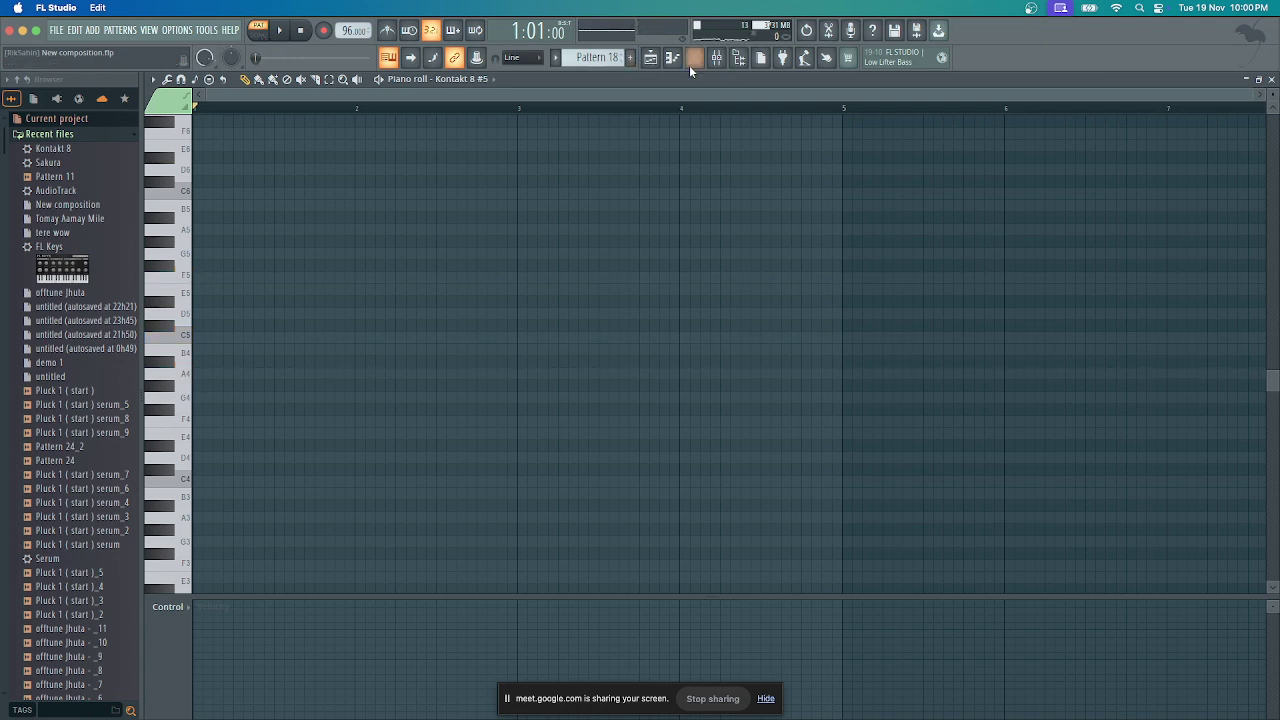
{"action": "left_click", "coordinate": [650, 57]}
{"action": "key", "text": "ctrl+z"}
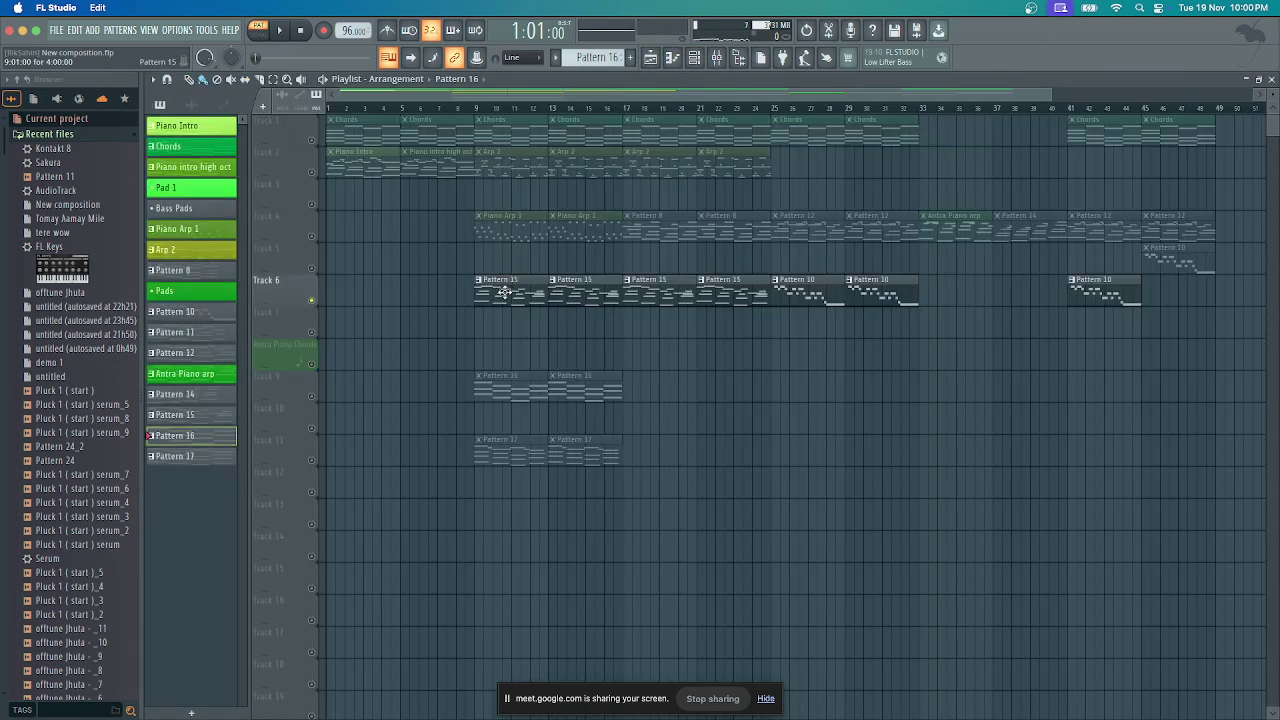
Play Pattern 15, open its Kontakt 8 #4 notes in the piano roll, and switch to the empty Pattern 18
{"action": "left_click", "coordinate": [280, 30]}
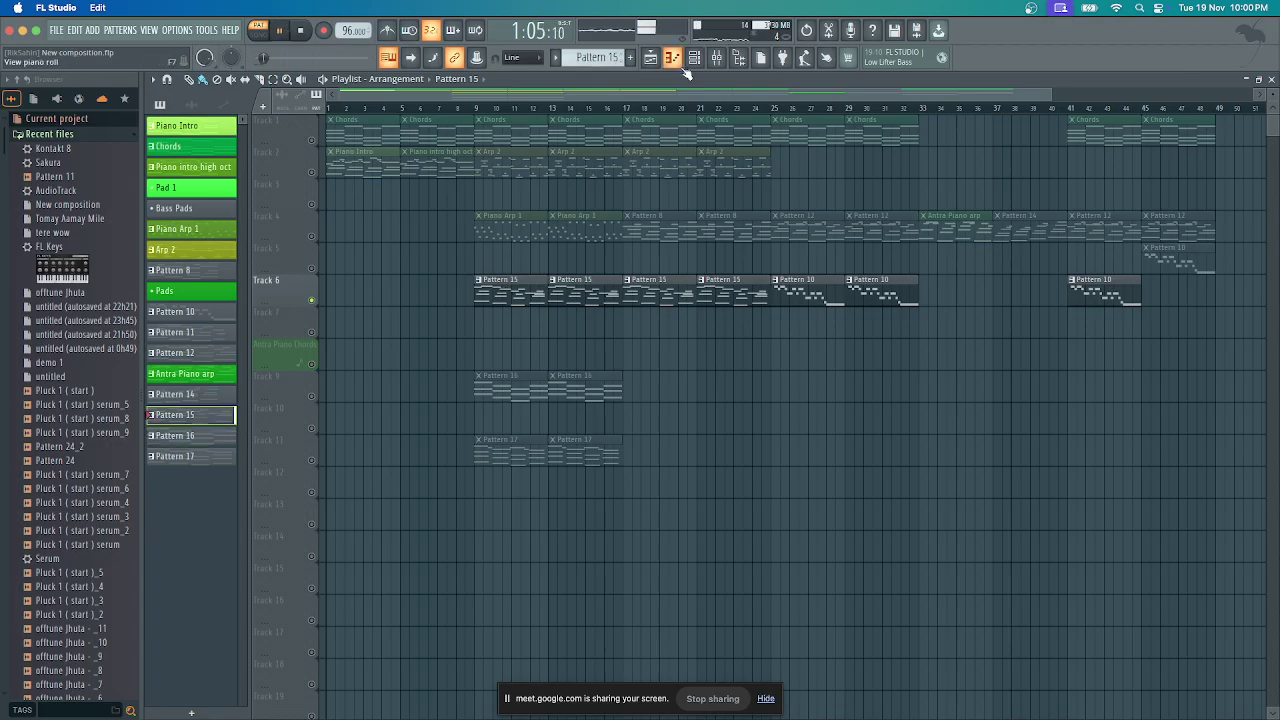
{"action": "double_click", "coordinate": [521, 294]}
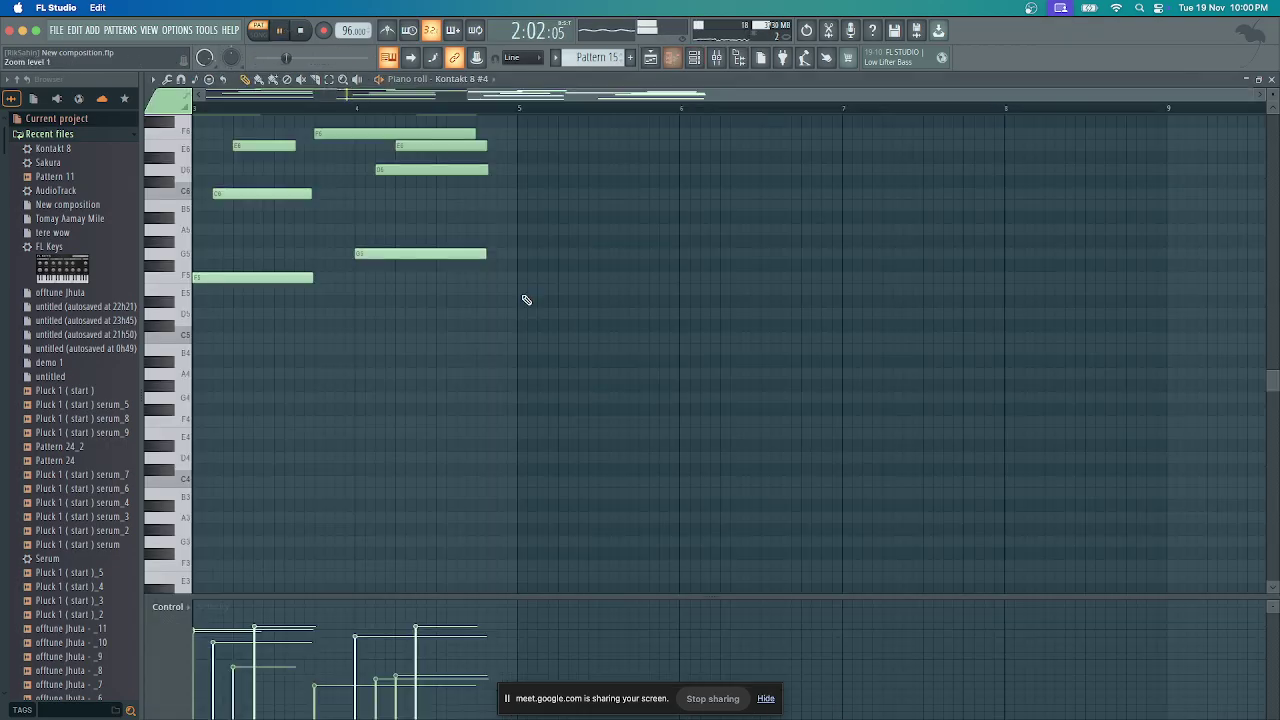
{"action": "key", "text": "F6"}
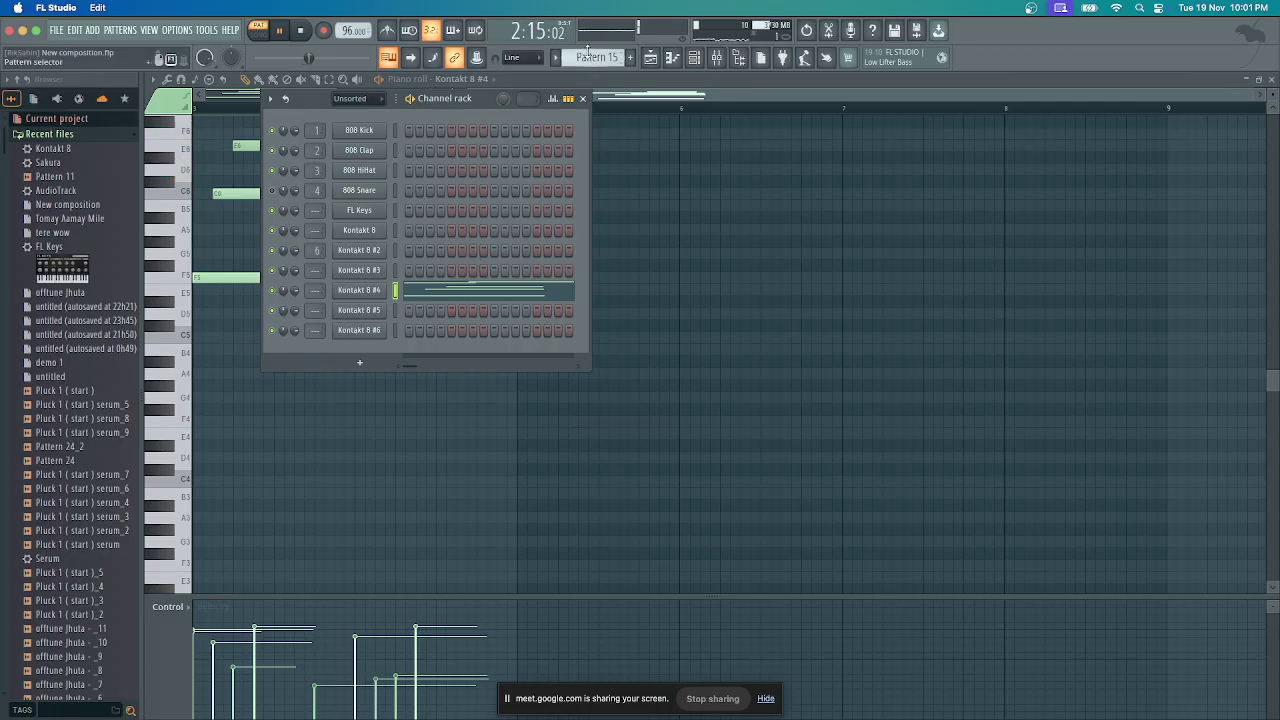
{"action": "scroll", "coordinate": [597, 57], "scroll_direction": "down", "scroll_amount": 3}
{"action": "left_click", "coordinate": [583, 98]}
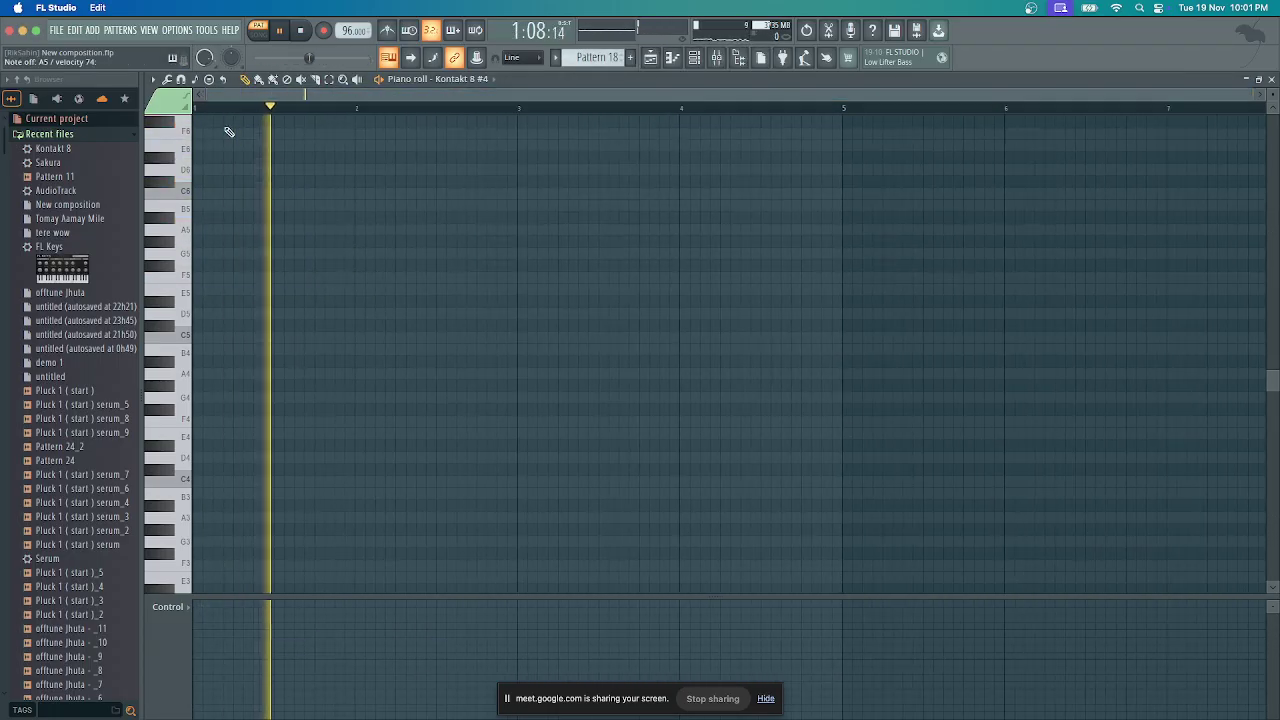
Record a held A5, C6 and F6 chord from bar 1 of Pattern 18 with Kontakt 8 #4
{"action": "left_click", "coordinate": [301, 30]}
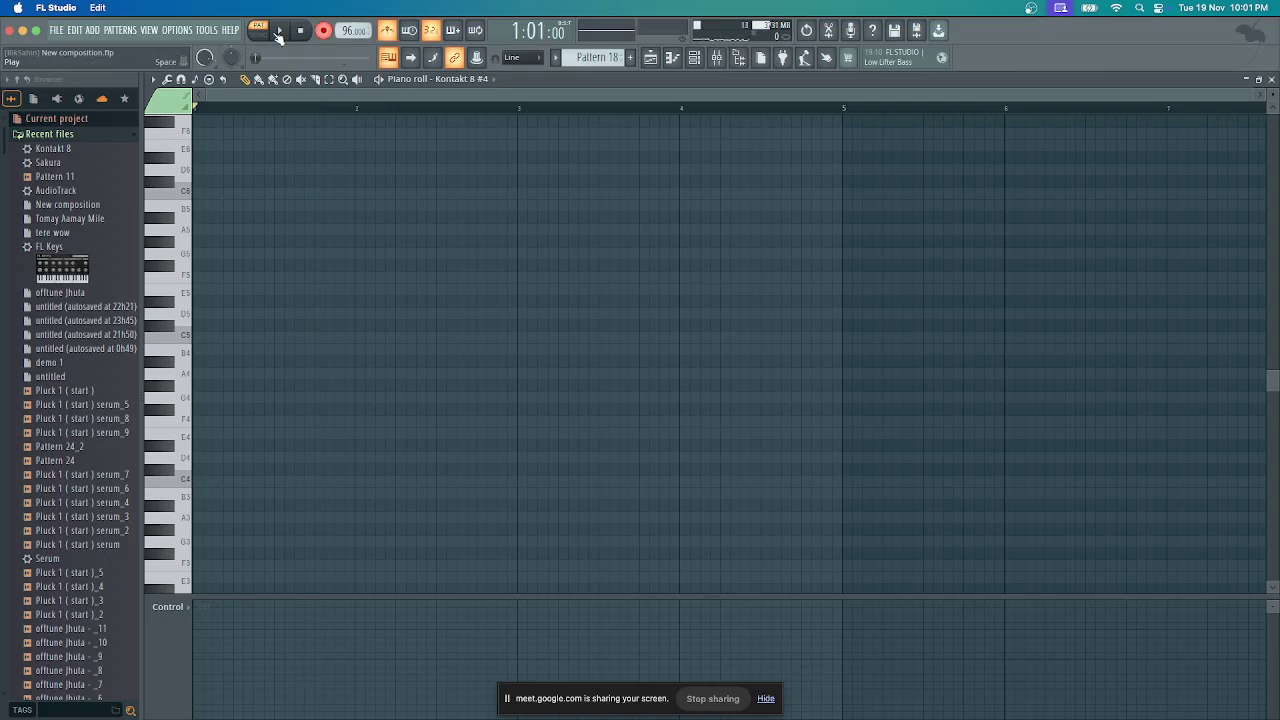
{"action": "left_click", "coordinate": [279, 32]}
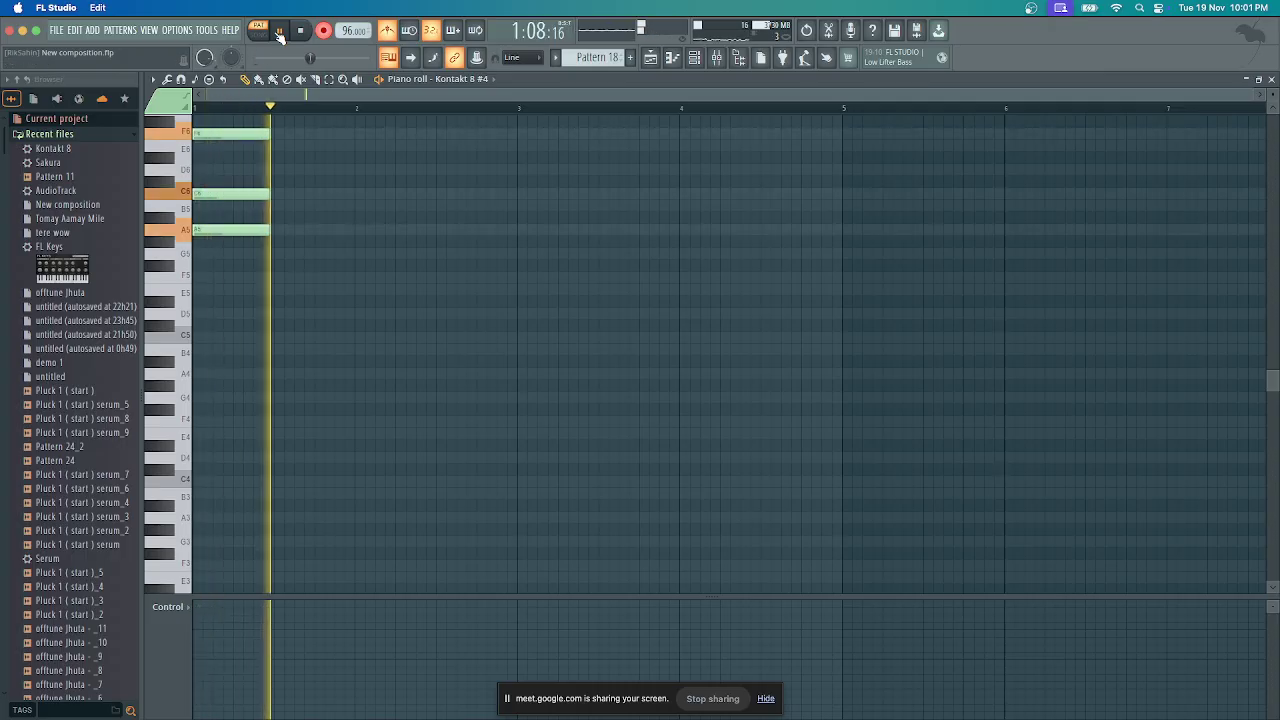
{"action": "left_click", "coordinate": [279, 32]}
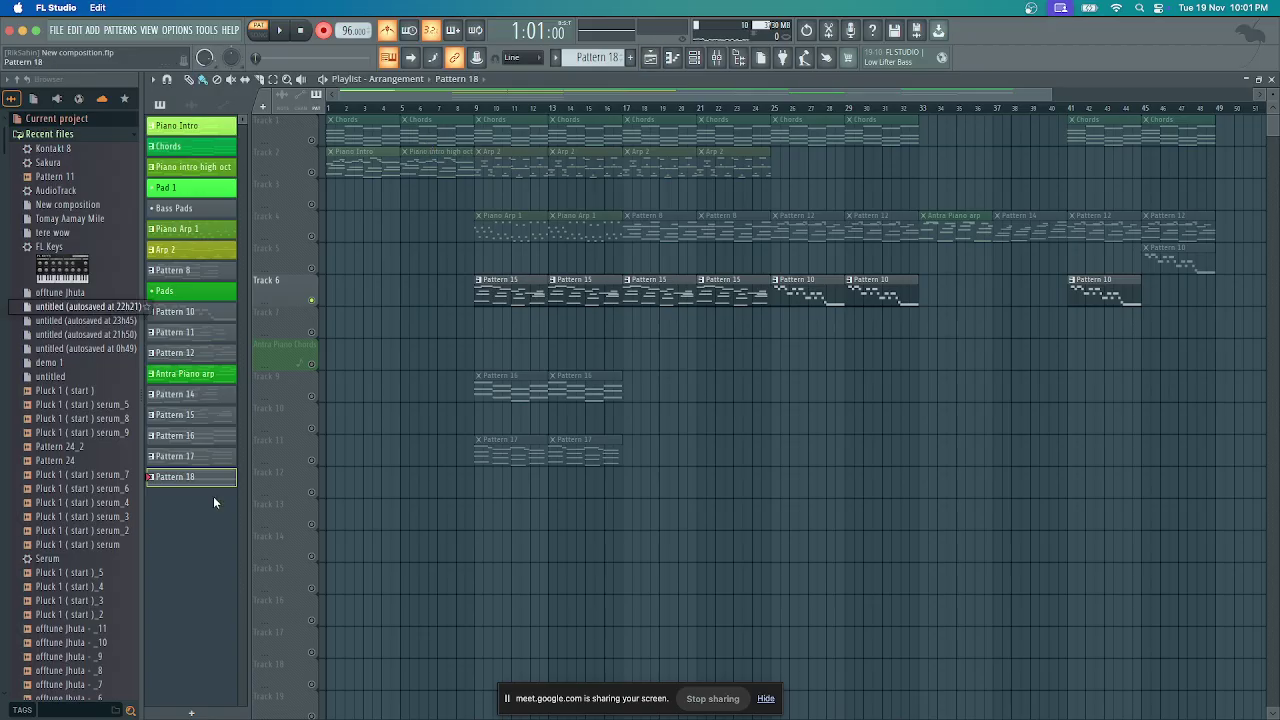
Rename Pattern 18 as Reverse and color it green
{"action": "right_click", "coordinate": [206, 476]}
{"action": "left_click", "coordinate": [245, 513]}
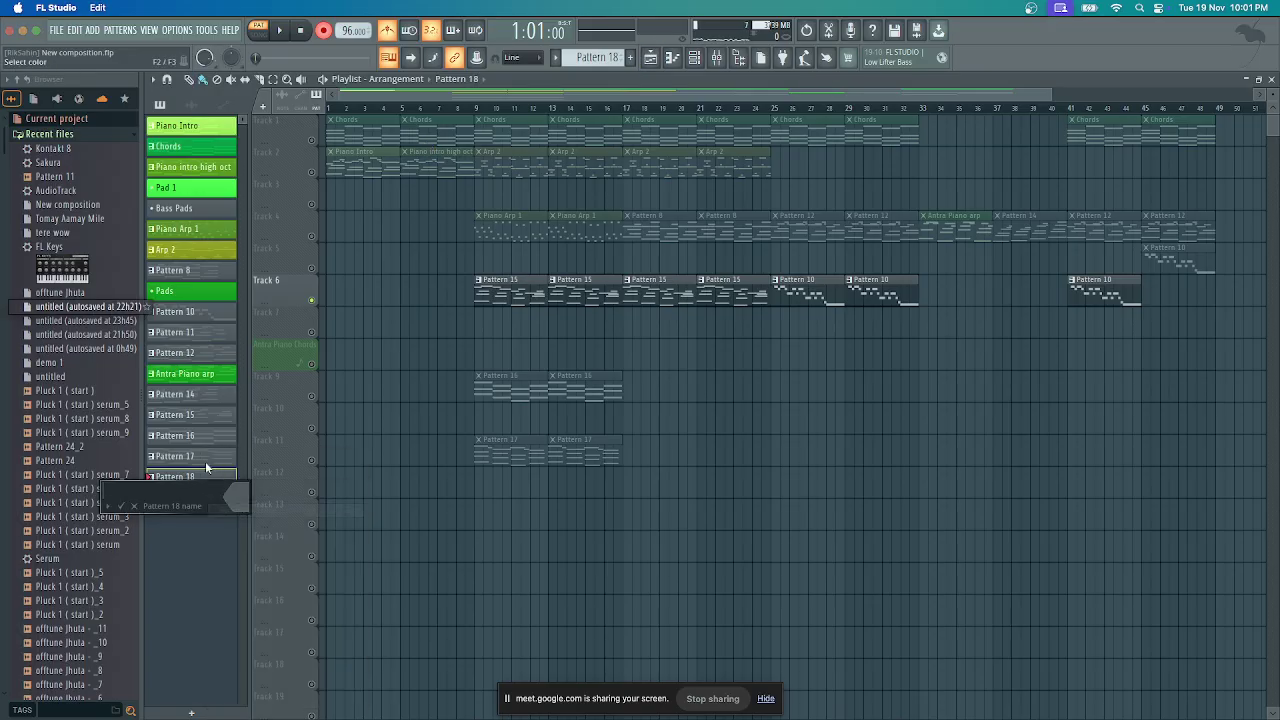
{"action": "type", "text": "Reverse"}
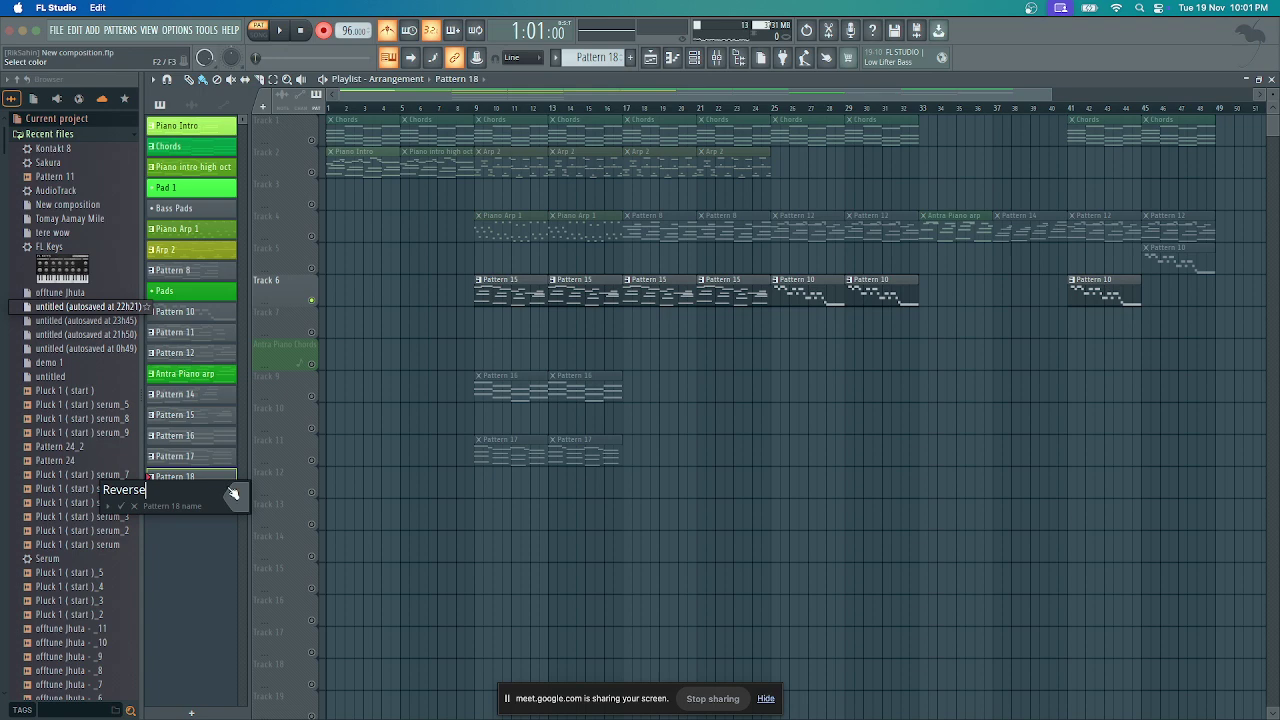
{"action": "left_click", "coordinate": [236, 492]}
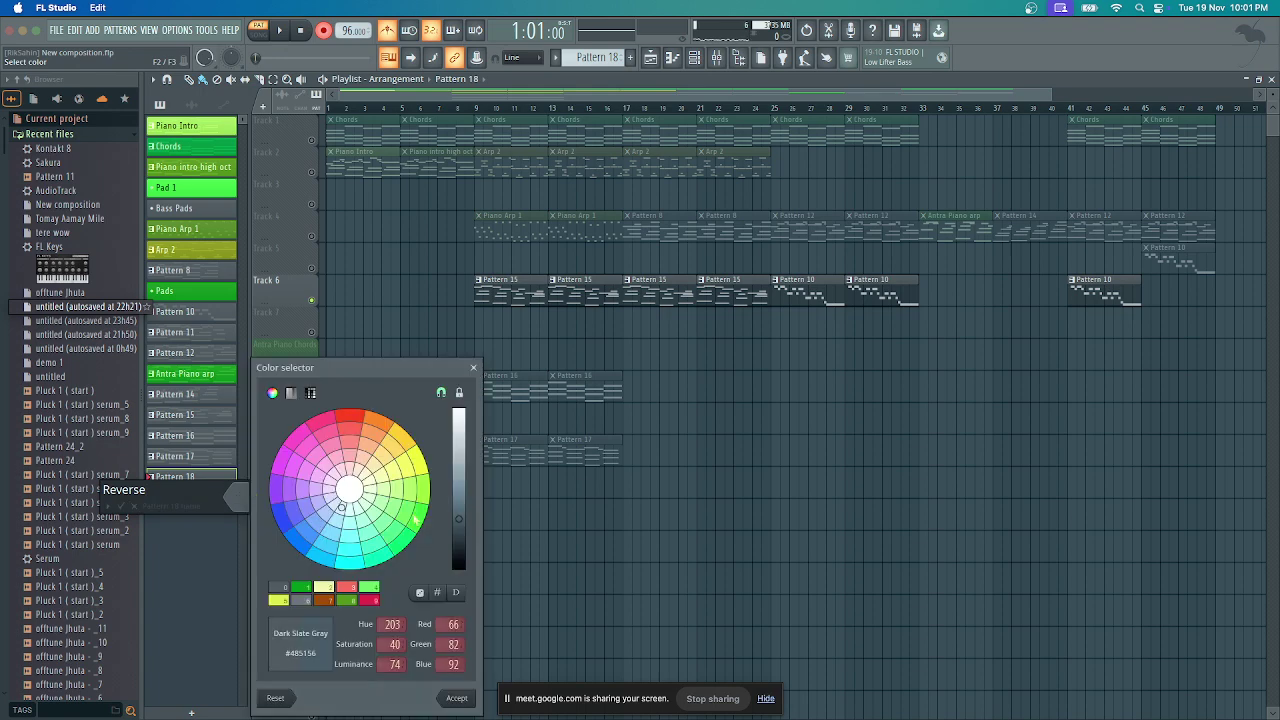
{"action": "key", "text": "Return"}
Render the Reverse pattern as an audio clip, Reverse.wav, and place it on Track 13 at bar 5
{"action": "right_click", "coordinate": [201, 476]}
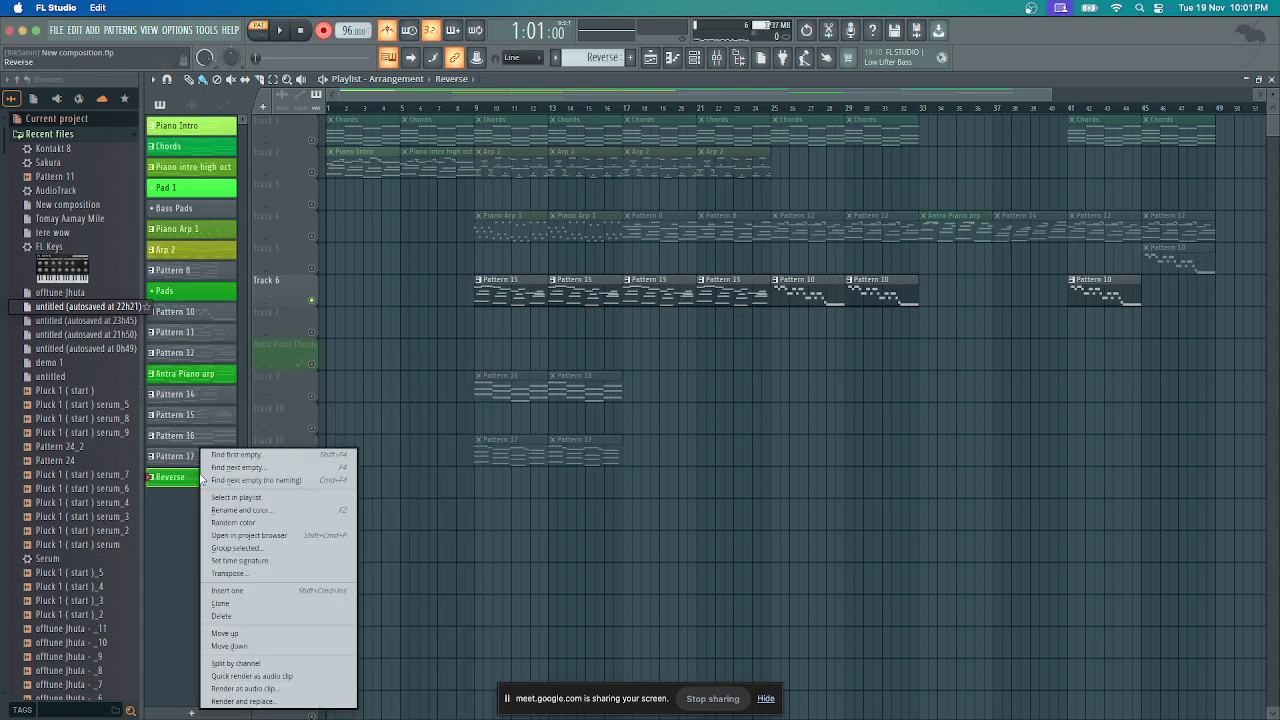
{"action": "left_click", "coordinate": [268, 688]}
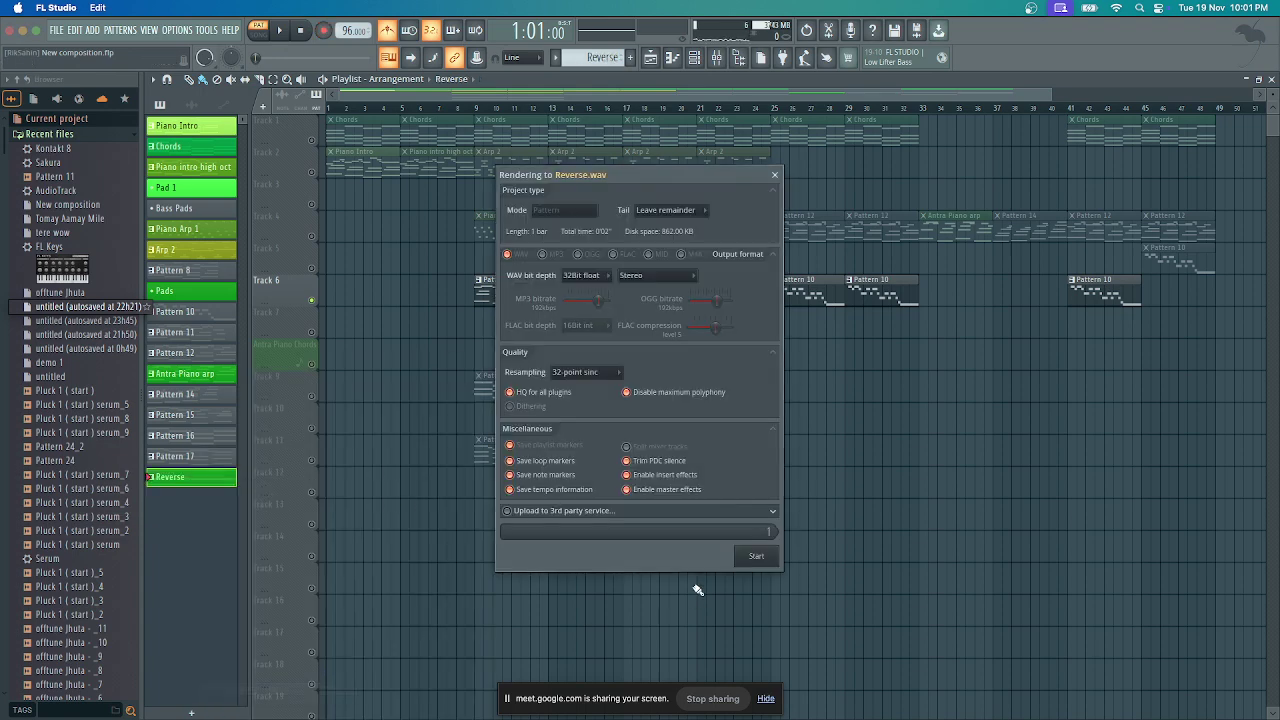
{"action": "left_click", "coordinate": [746, 565]}
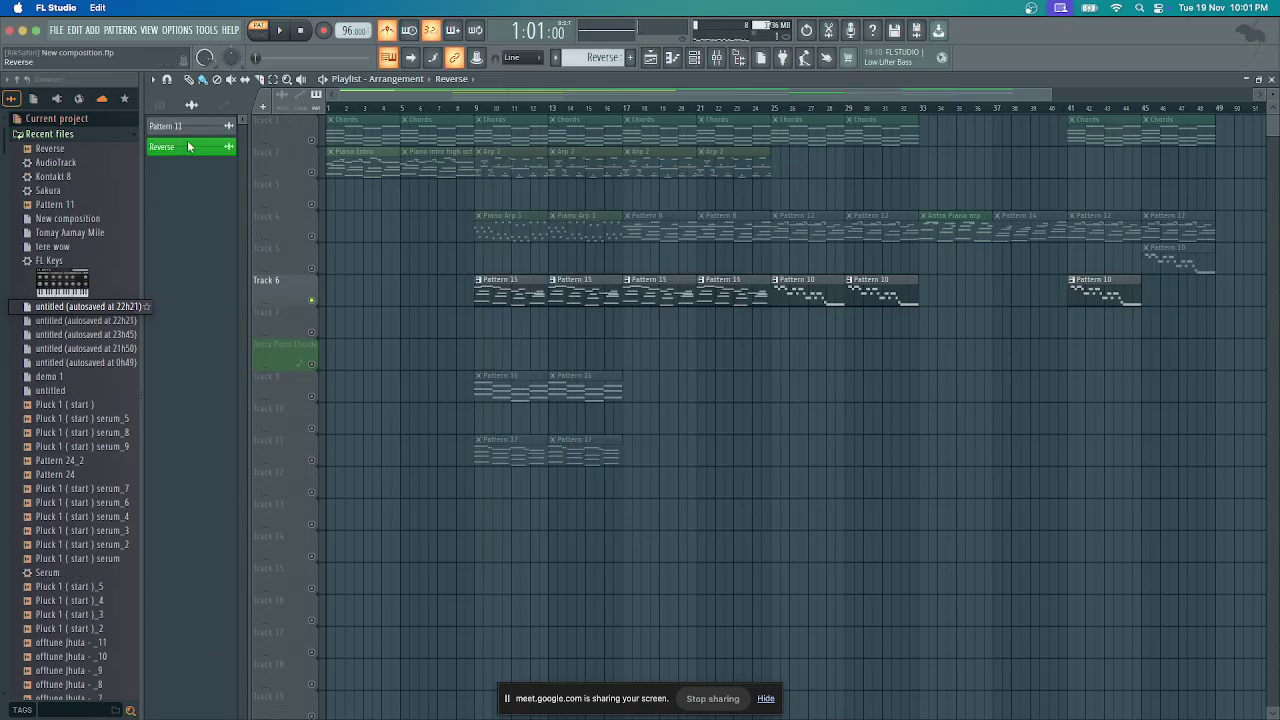
{"action": "left_click_drag", "start_coordinate": [188, 146], "coordinate": [410, 520]}
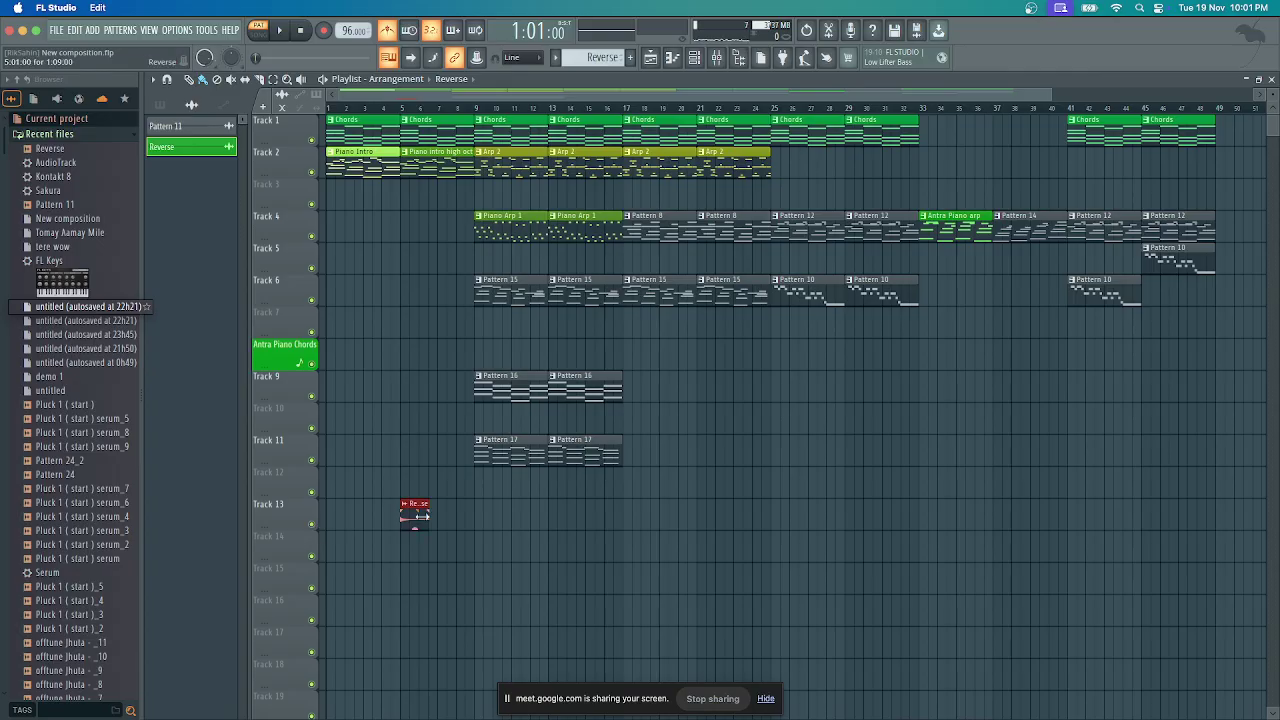
Reverse the Reverse.wav sample in the Track 13 audio clip's channel settings
{"action": "double_click", "coordinate": [410, 517]}
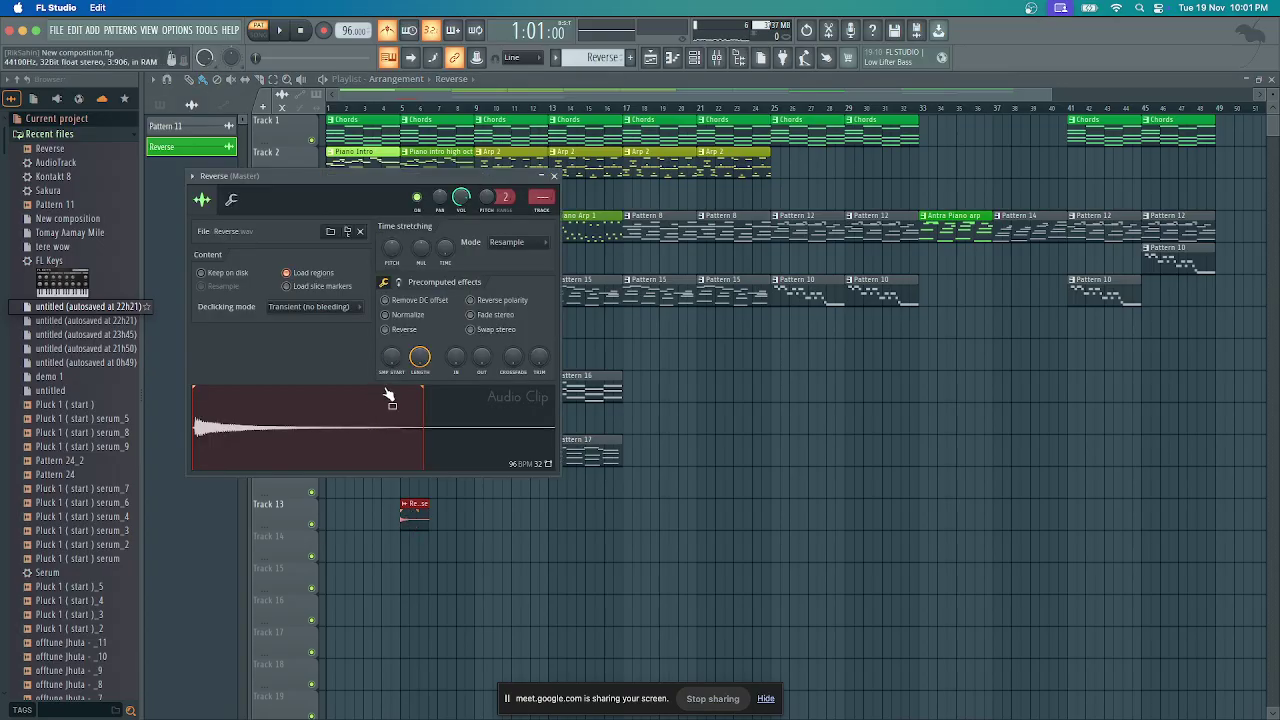
{"action": "left_click", "coordinate": [385, 329]}
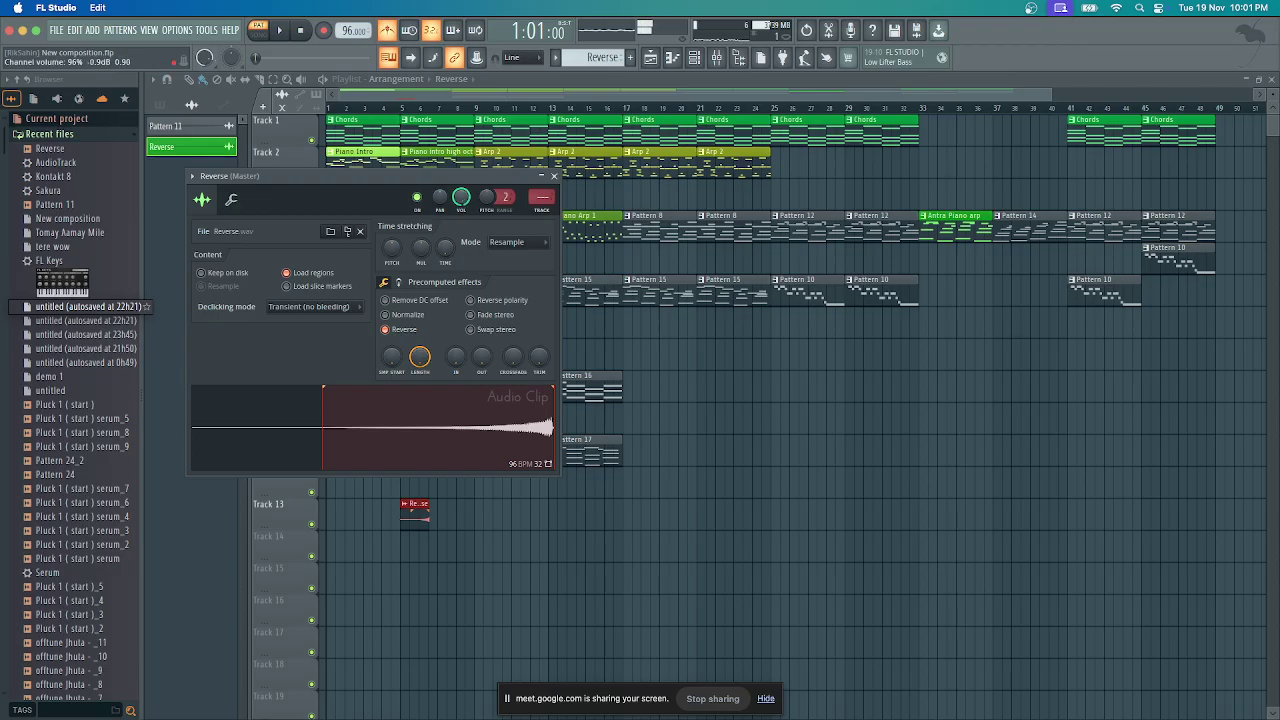
{"action": "left_click", "coordinate": [556, 176]}
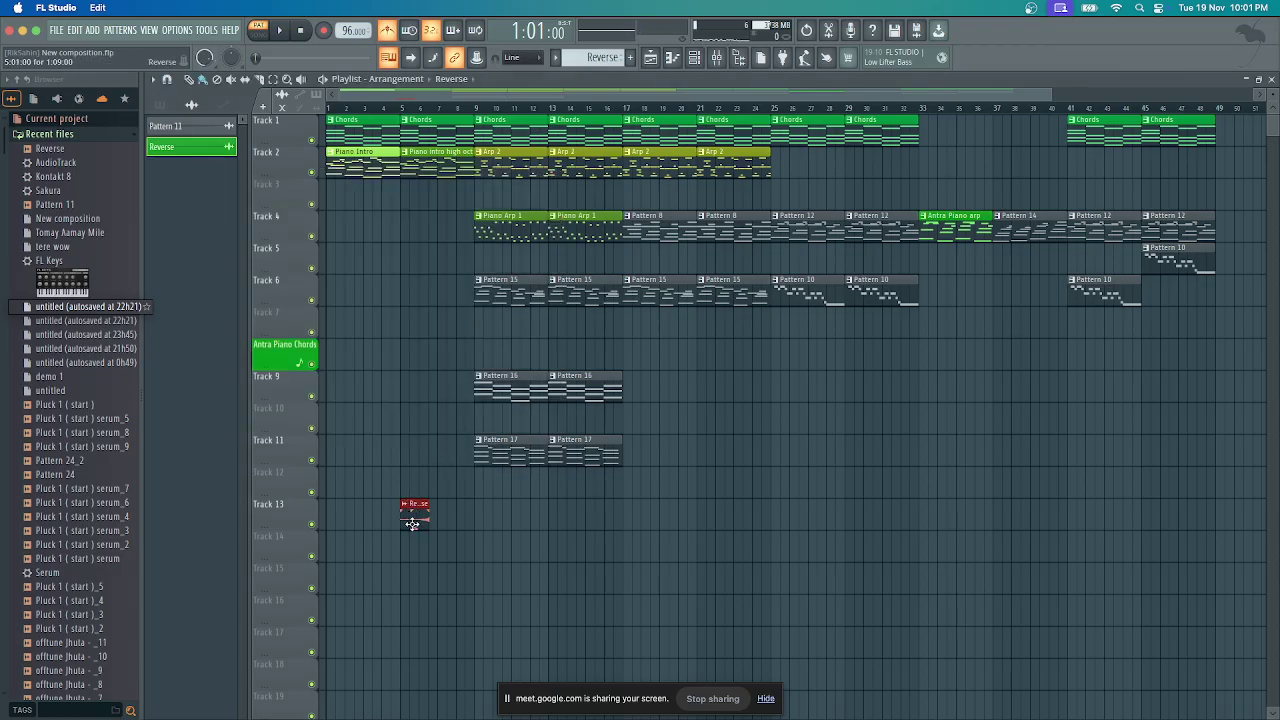
Move the Reverse audio clip to Track 6 and, with snapping off, align its end with the start of Pattern 15 at bar 9
{"action": "left_click_drag", "start_coordinate": [414, 519], "coordinate": [460, 284]}
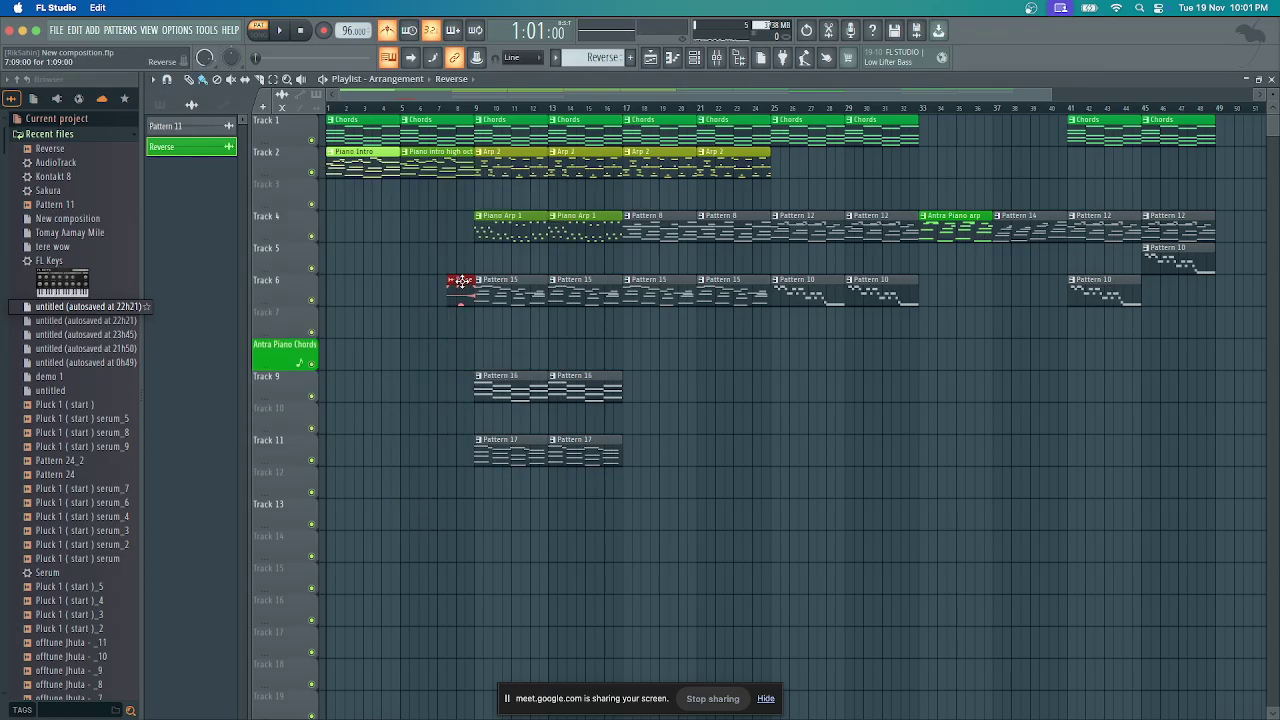
{"action": "key", "text": "space"}
{"action": "scroll", "coordinate": [510, 370], "scroll_direction": "up", "scroll_amount": 4}
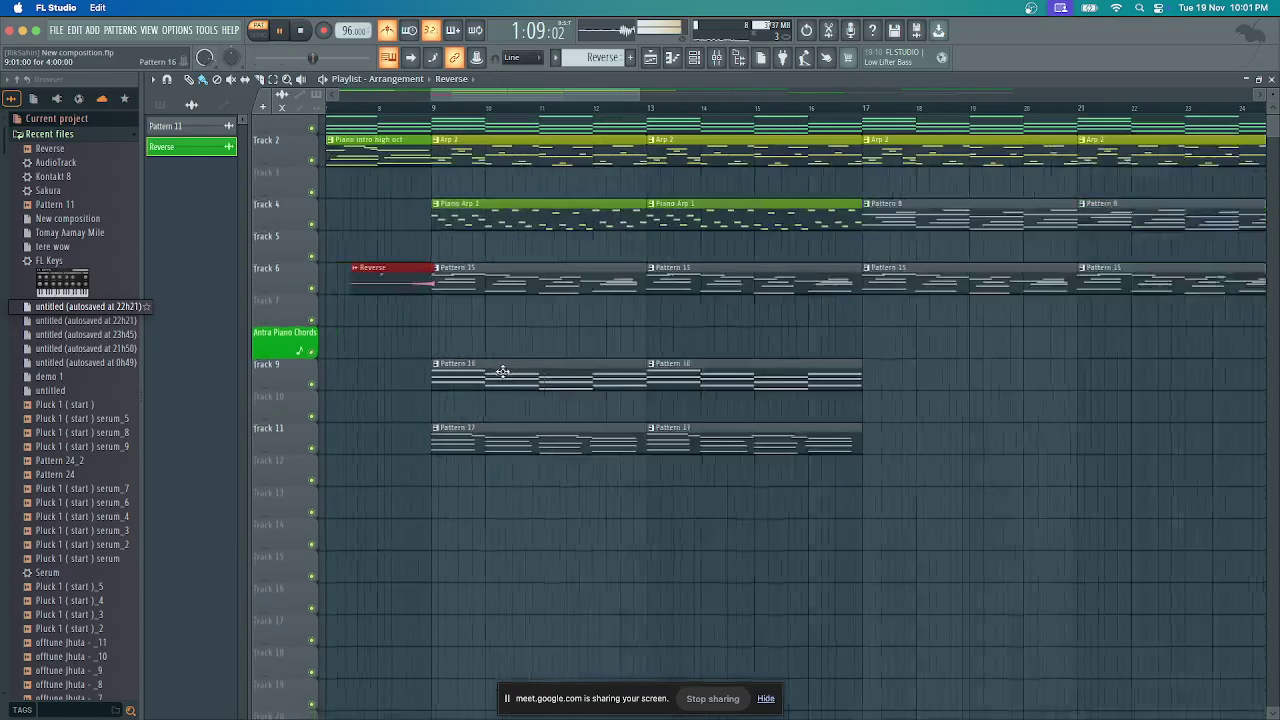
{"action": "key", "text": "space"}
{"action": "scroll", "coordinate": [375, 316], "scroll_direction": "up", "scroll_amount": 3}
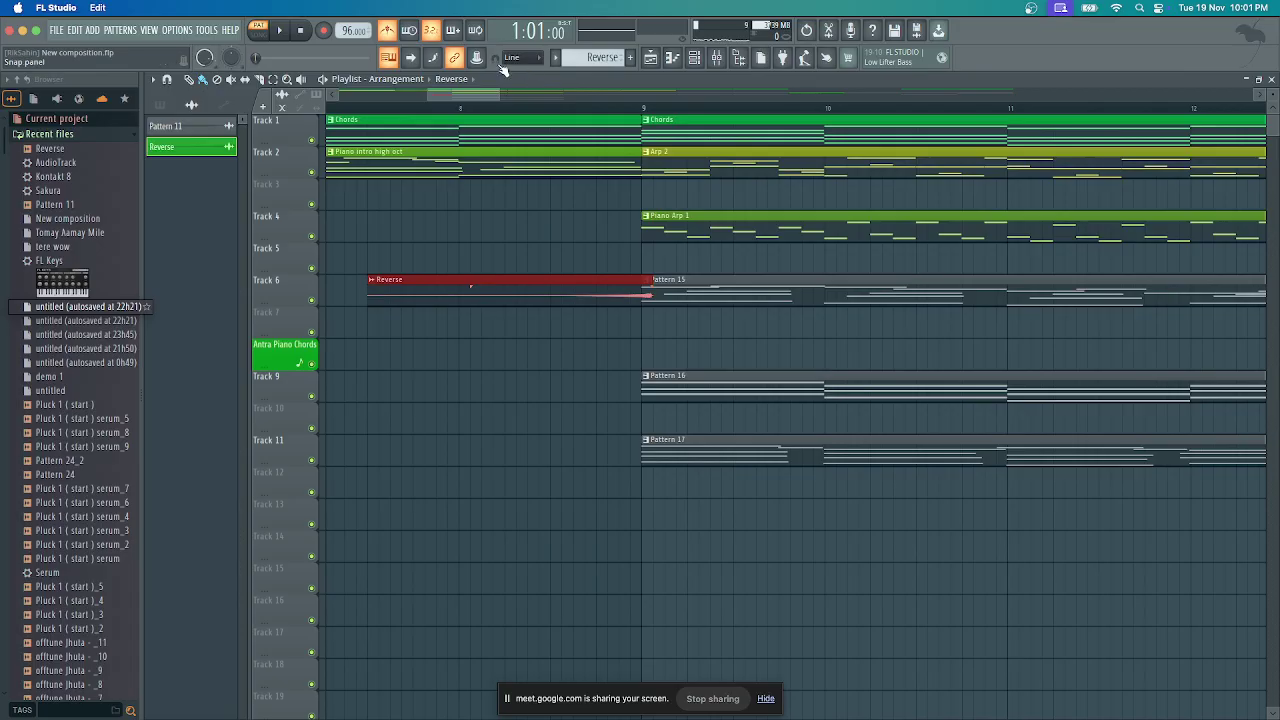
{"action": "scroll", "coordinate": [512, 57], "scroll_direction": "down", "scroll_amount": 2}
{"action": "left_click_drag", "start_coordinate": [563, 289], "coordinate": [553, 288]}
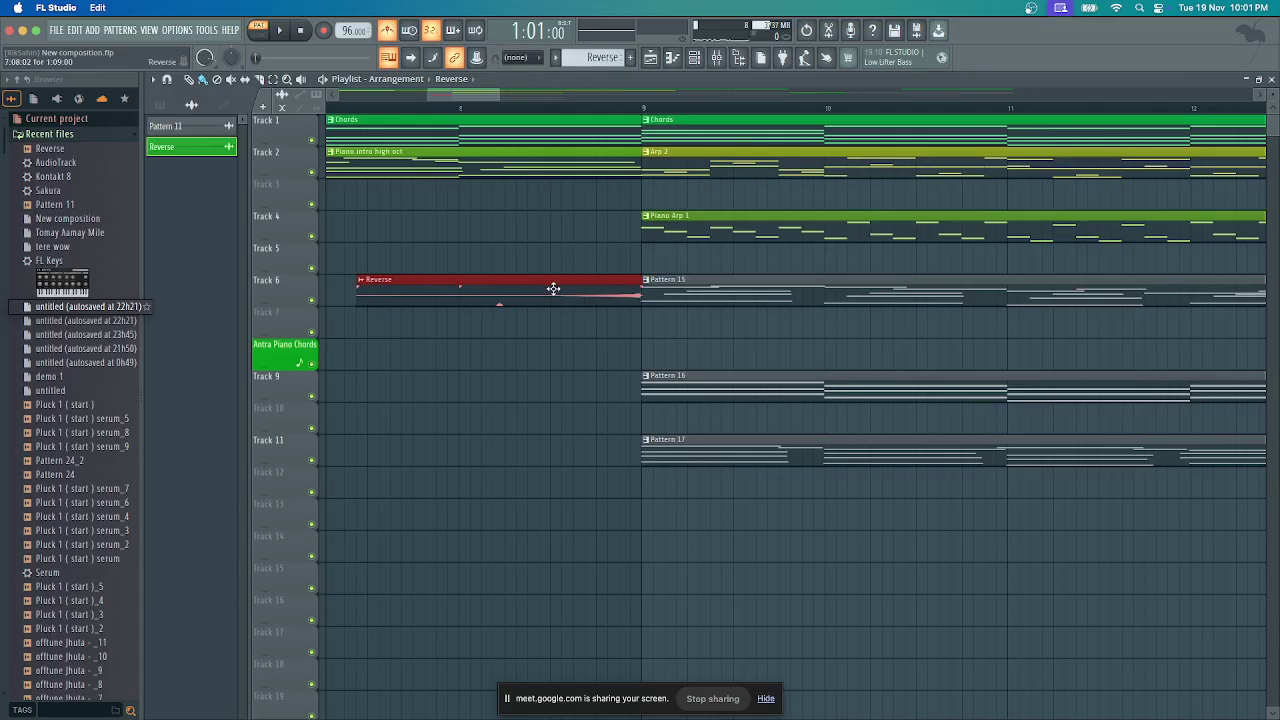
Set the playlist snap back to Line and return the playhead to the start of the song
{"action": "left_click", "coordinate": [365, 108]}
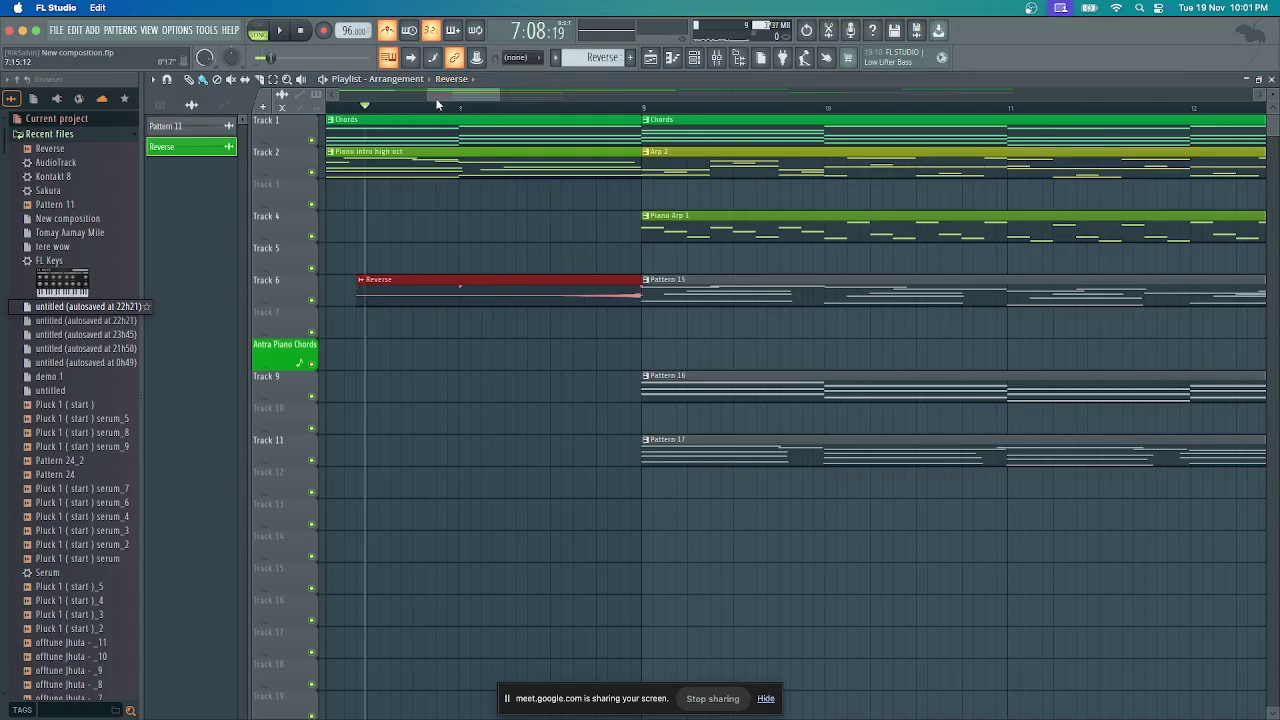
{"action": "left_click_drag", "start_coordinate": [430, 95], "coordinate": [229, 103]}
{"action": "left_click", "coordinate": [660, 108]}
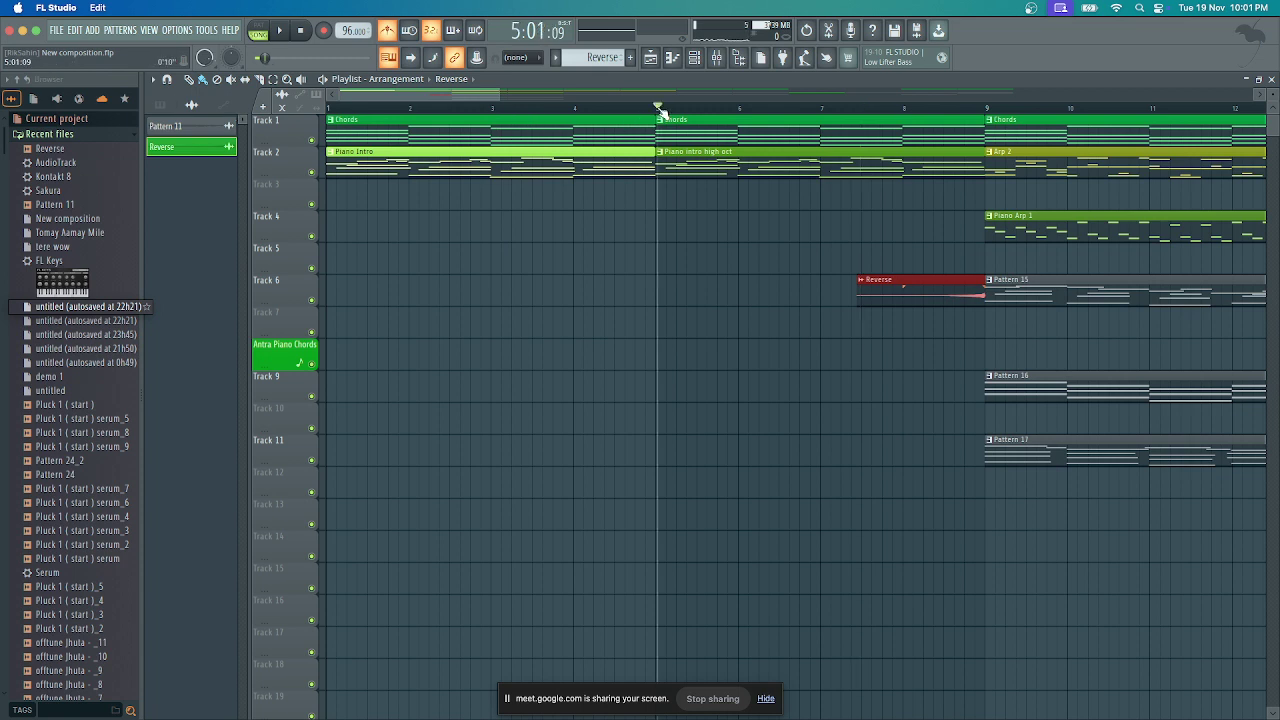
{"action": "scroll", "coordinate": [512, 57], "scroll_direction": "up", "scroll_amount": 1}
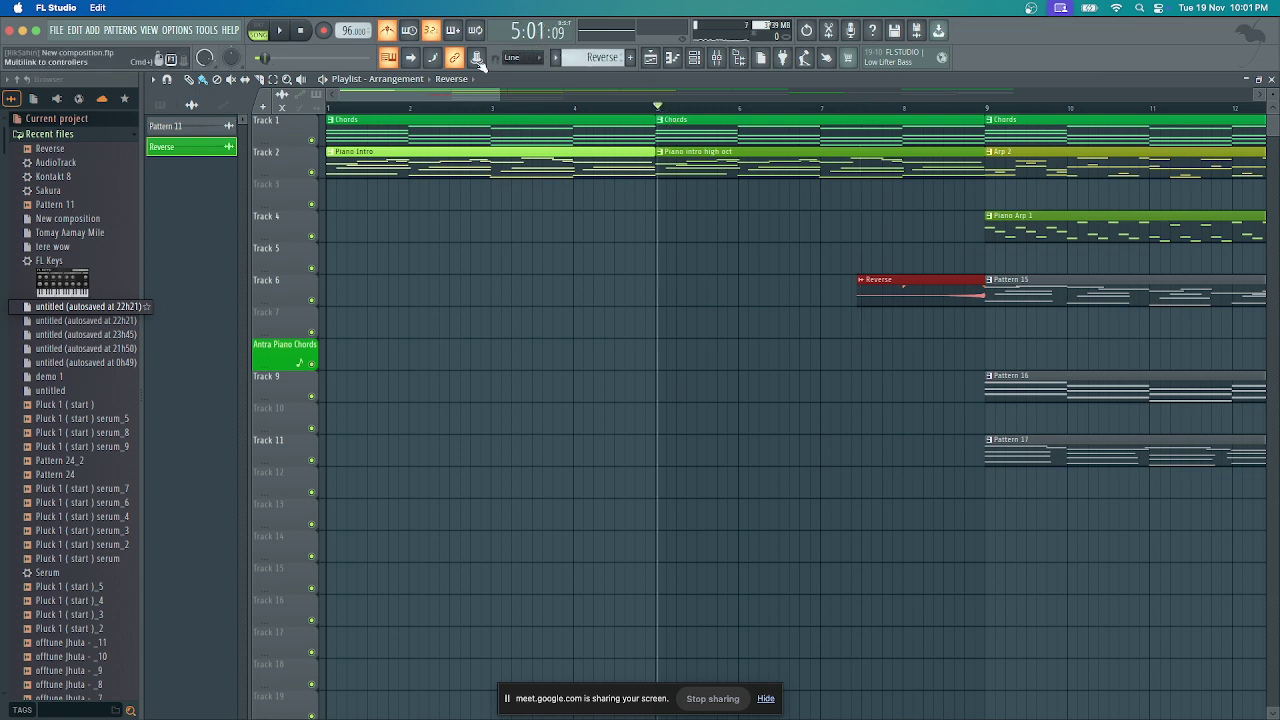
{"action": "left_click", "coordinate": [299, 31]}
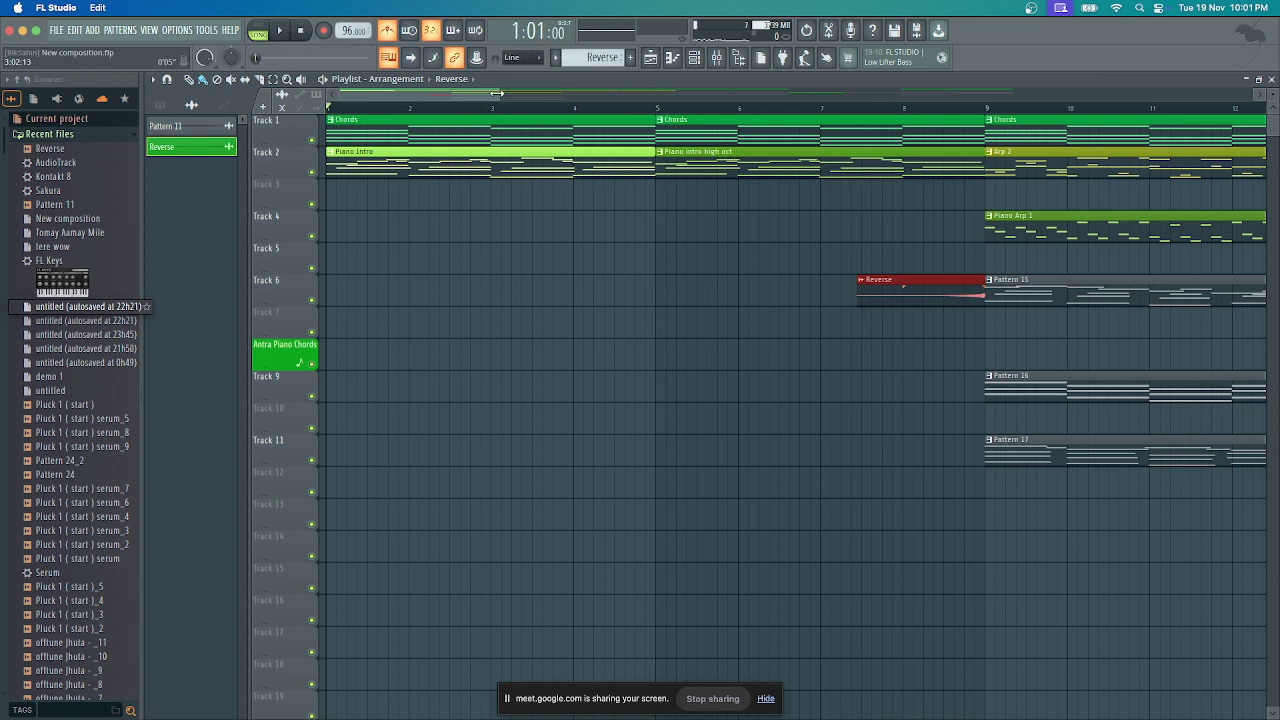
{"action": "left_click_drag", "start_coordinate": [503, 113], "coordinate": [613, 113]}
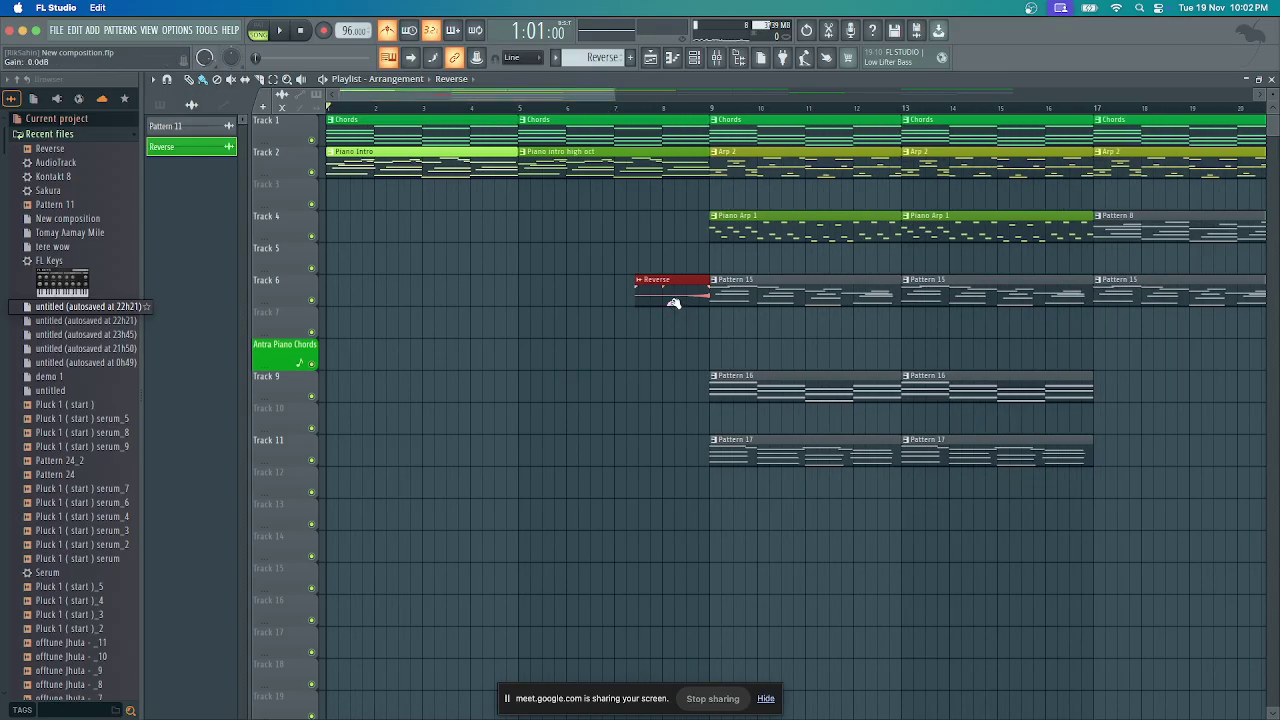
{"action": "scroll", "coordinate": [616, 96], "scroll_direction": "right", "scroll_amount": 1}
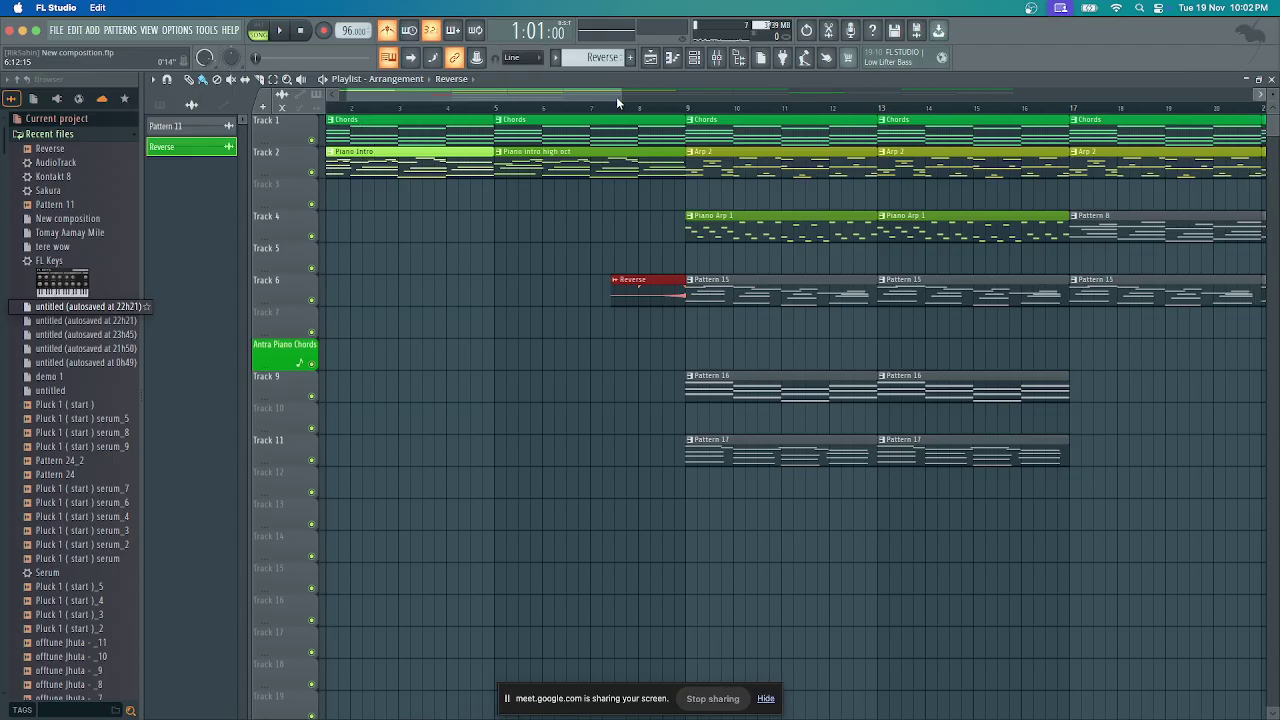
{"action": "scroll", "coordinate": [611, 95], "scroll_direction": "left", "scroll_amount": 3}
{"action": "scroll", "coordinate": [611, 95], "scroll_direction": "right", "scroll_amount": 3}
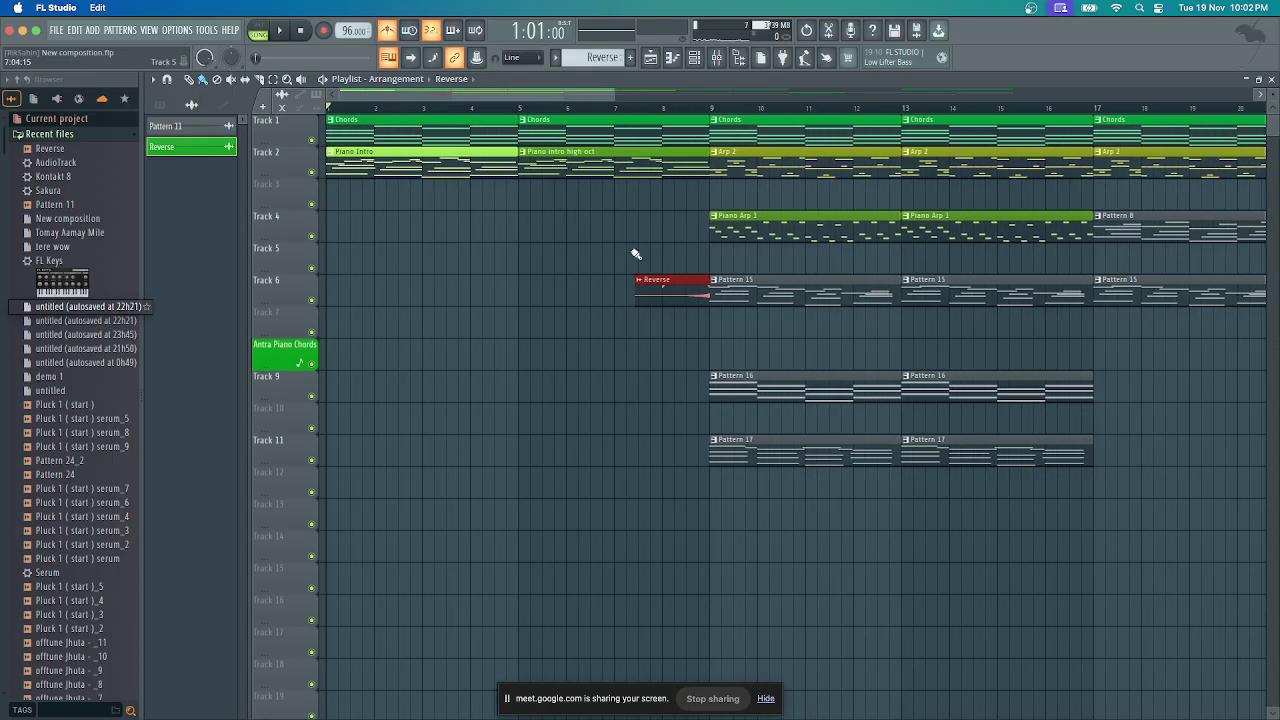
{"action": "double_click", "coordinate": [664, 289]}
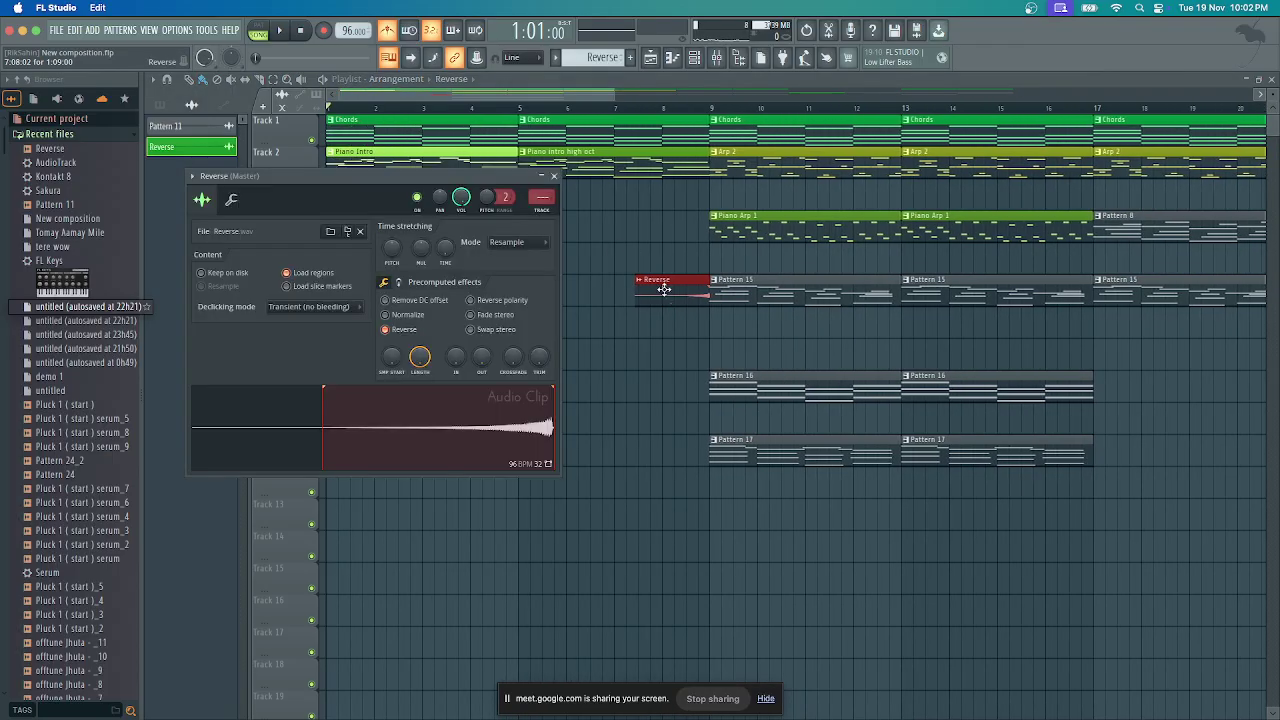
{"action": "left_click", "coordinate": [554, 176]}
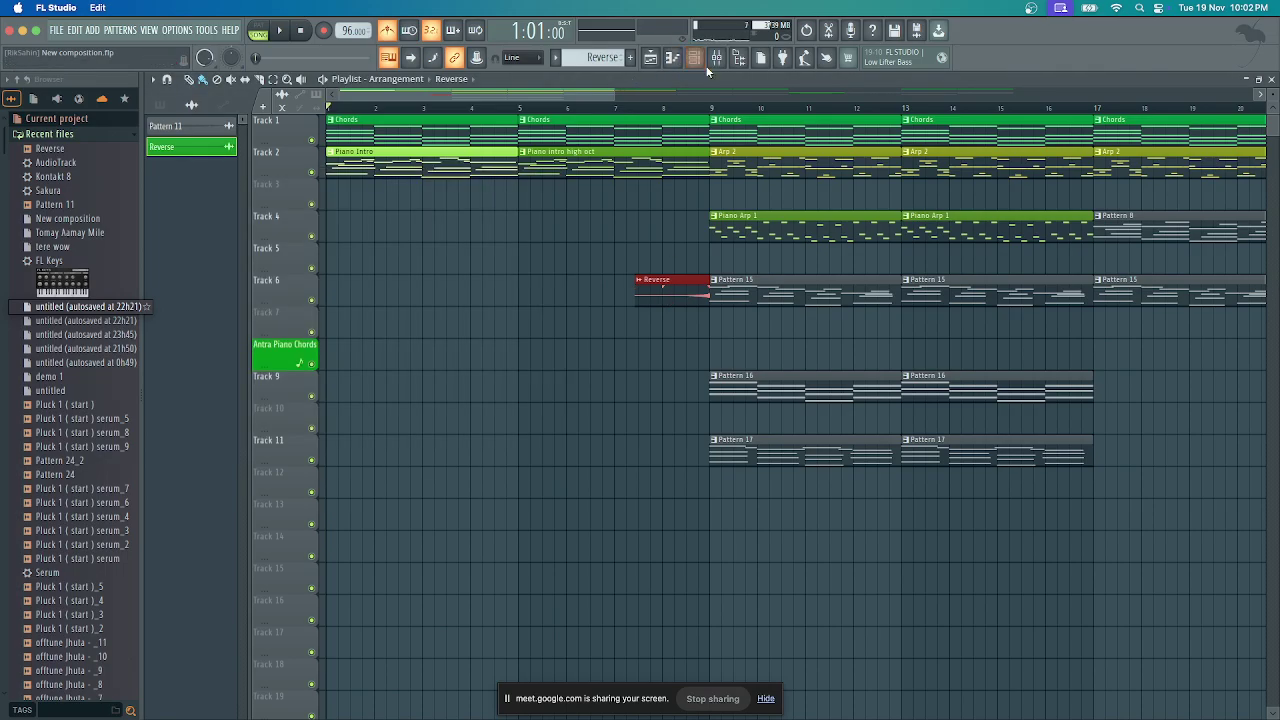
Try normalizing the Reverse audio clip in its channel settings
{"action": "double_click", "coordinate": [667, 281]}
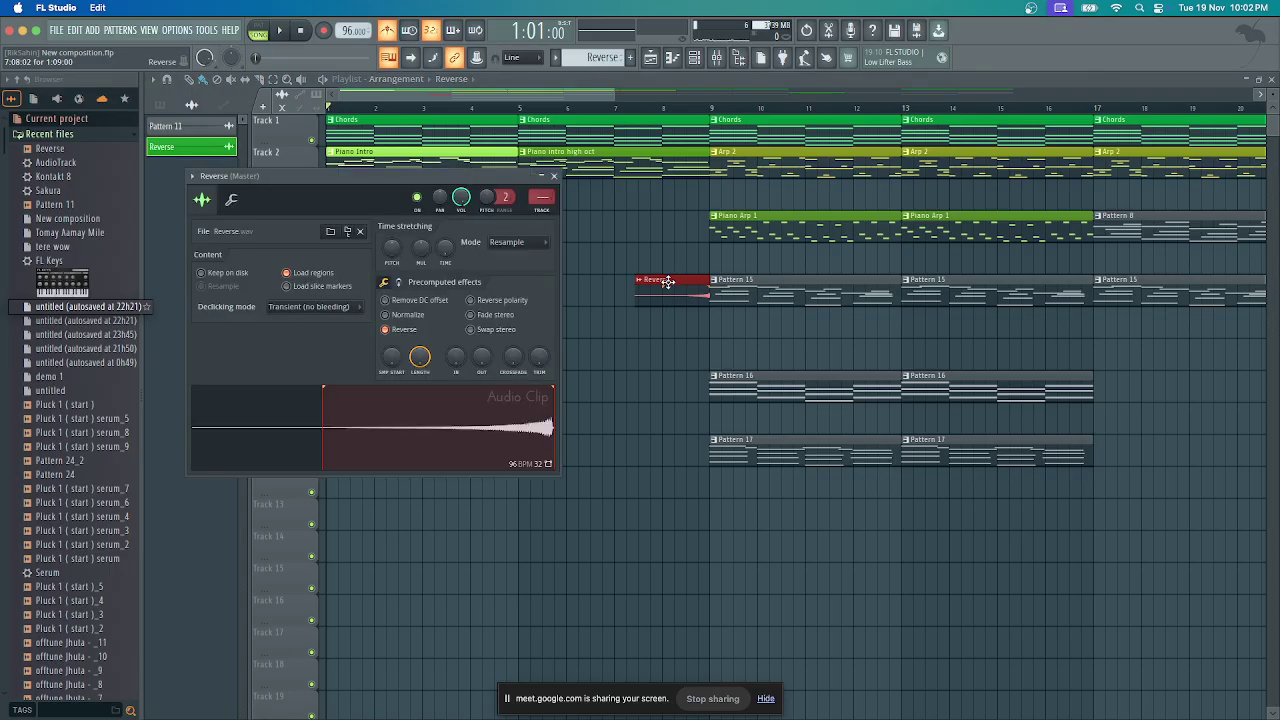
{"action": "left_click", "coordinate": [387, 315]}
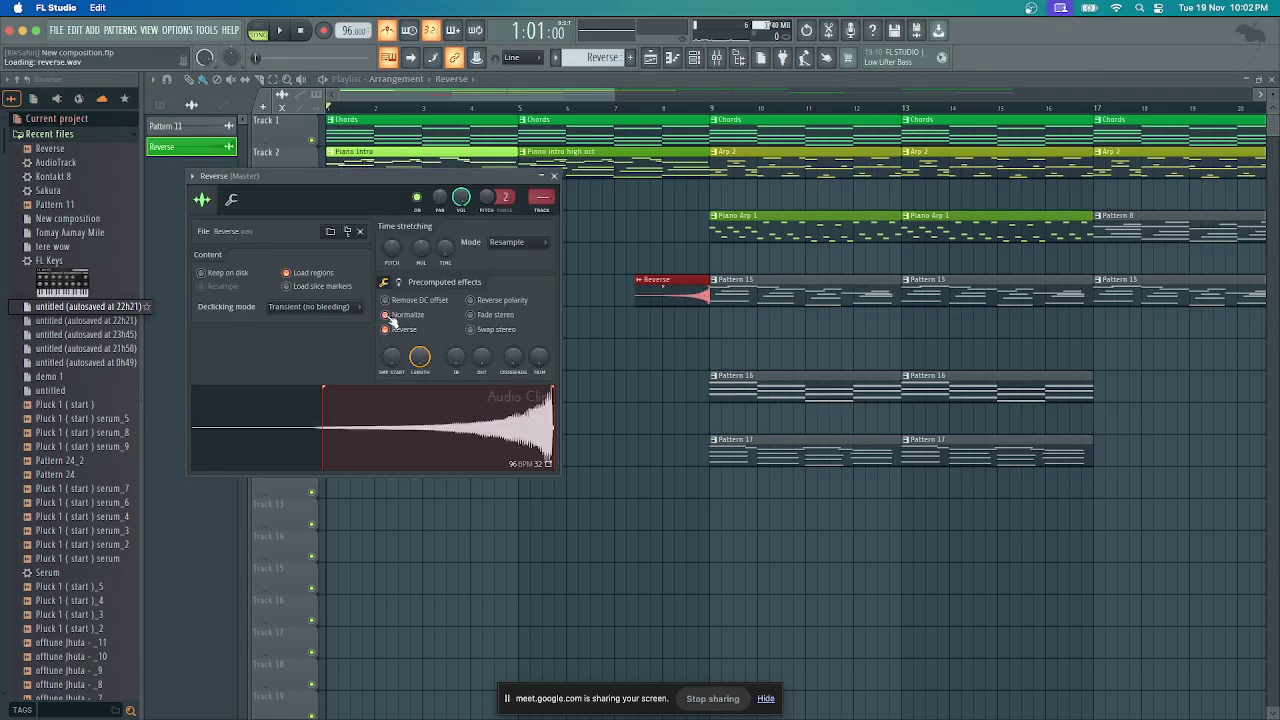
{"action": "left_click", "coordinate": [554, 176]}
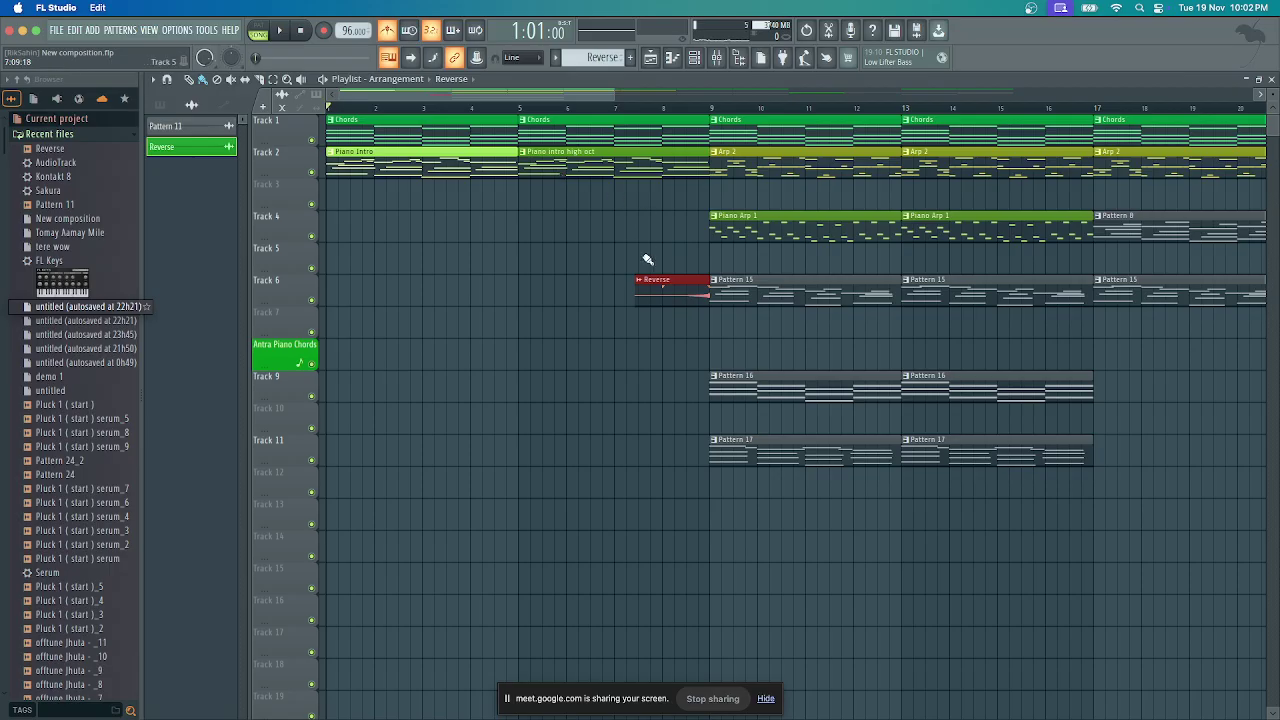
Look over the audio channels in the channel rack and the tracks in the mixer
{"action": "left_click", "coordinate": [697, 58]}
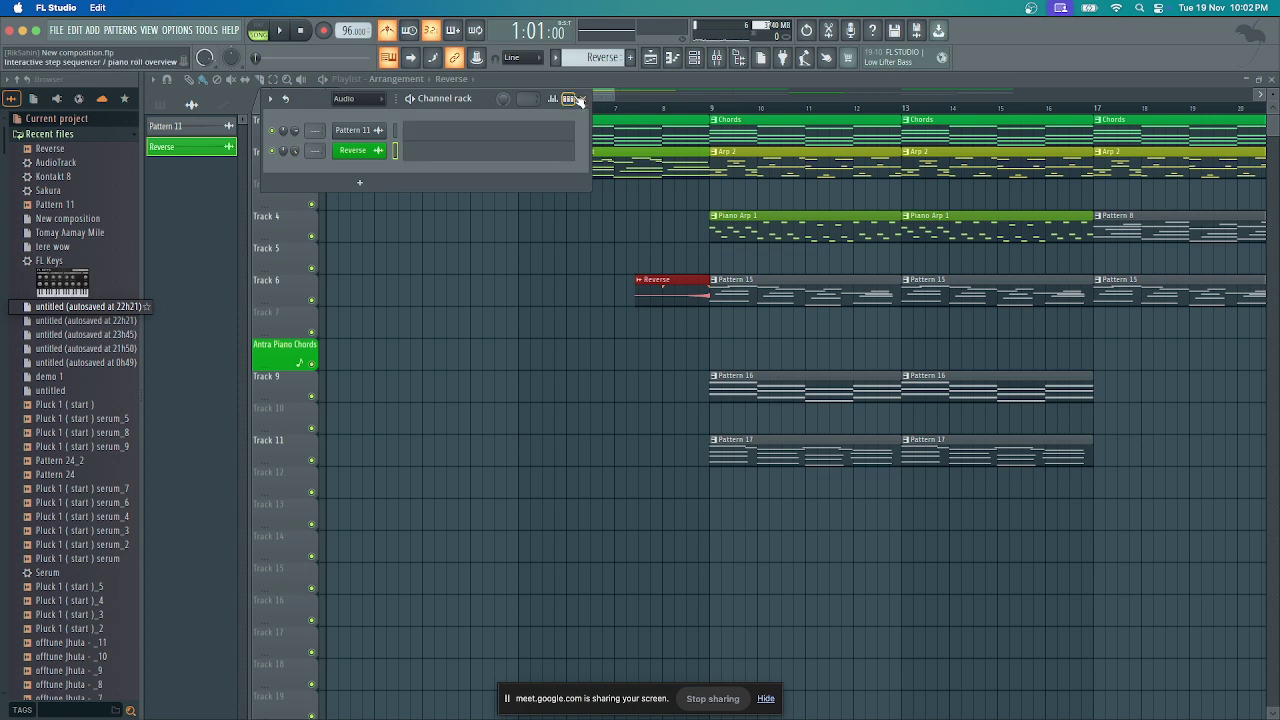
{"action": "left_click", "coordinate": [567, 97]}
{"action": "left_click", "coordinate": [584, 100]}
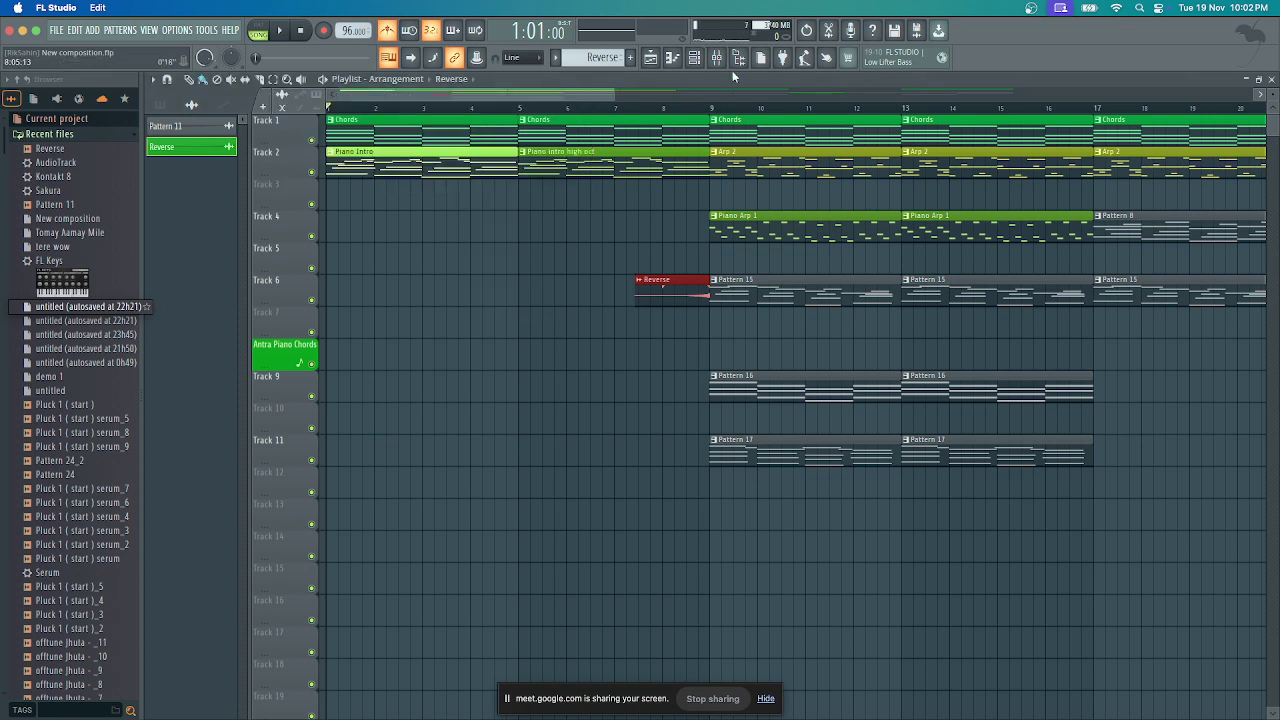
{"action": "left_click", "coordinate": [716, 57]}
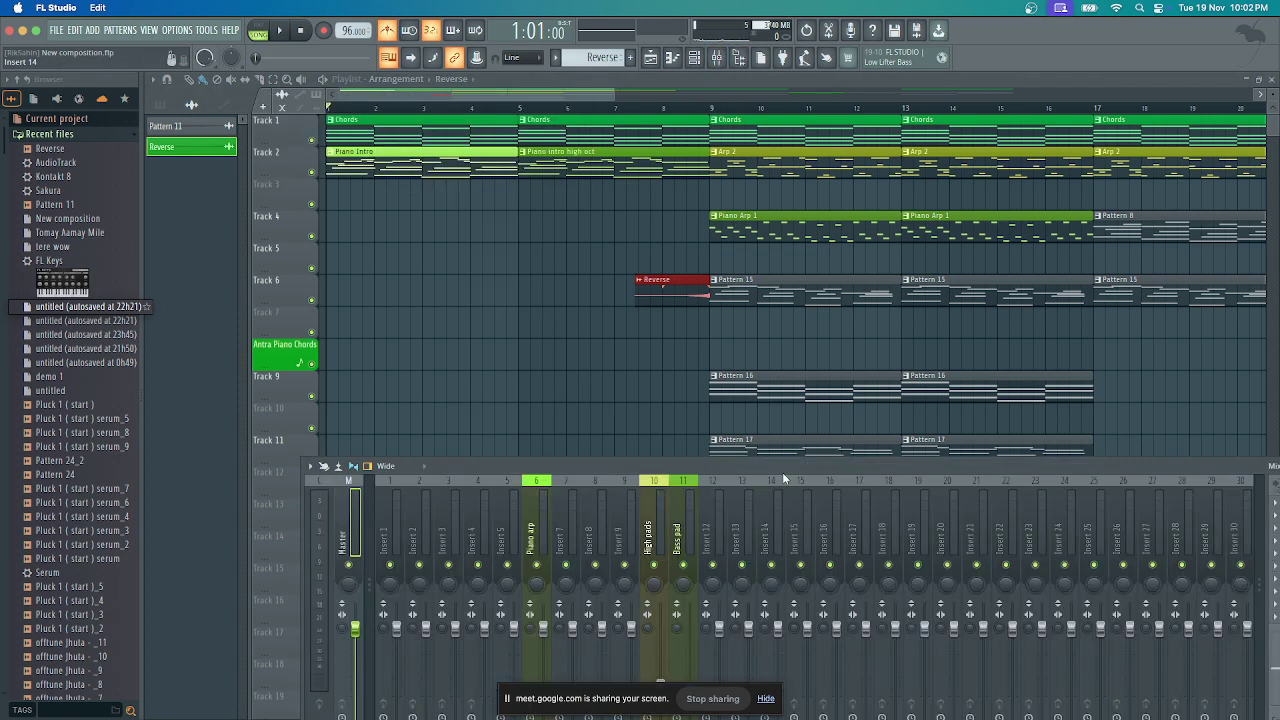
{"action": "left_click_drag", "start_coordinate": [782, 468], "coordinate": [664, 433]}
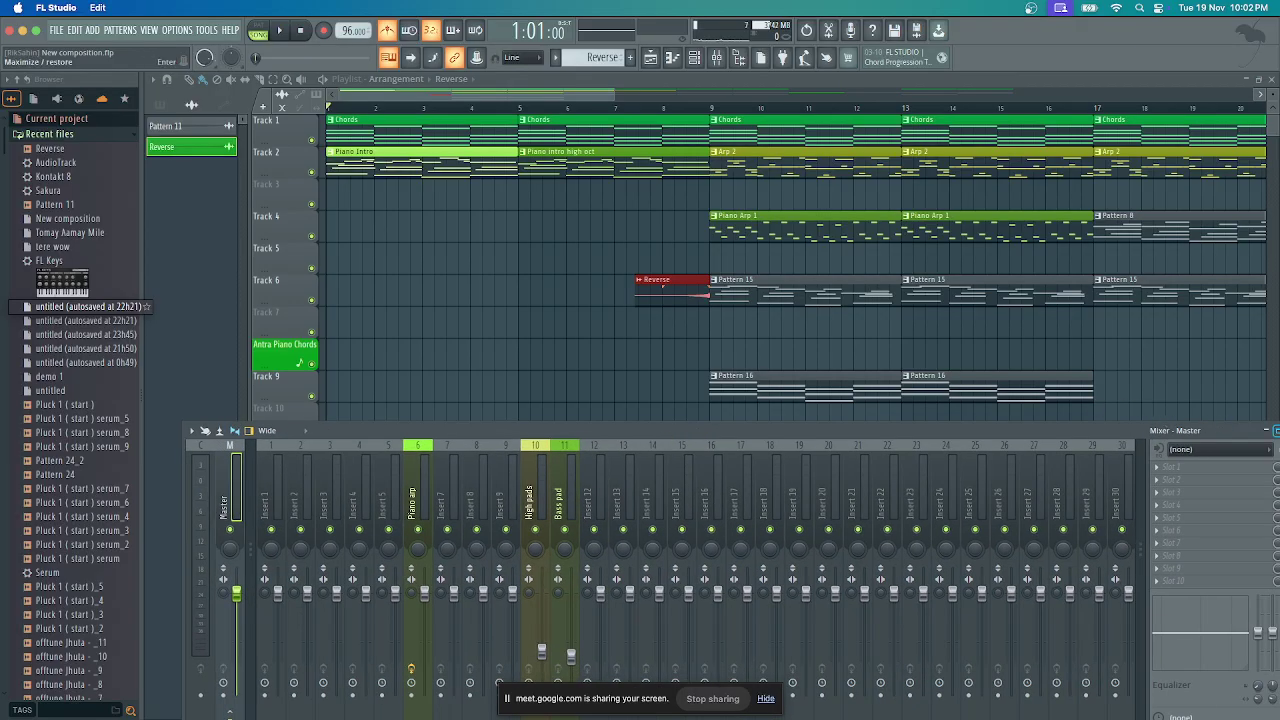
{"action": "left_click", "coordinate": [1268, 430]}
{"action": "left_click", "coordinate": [1146, 431]}
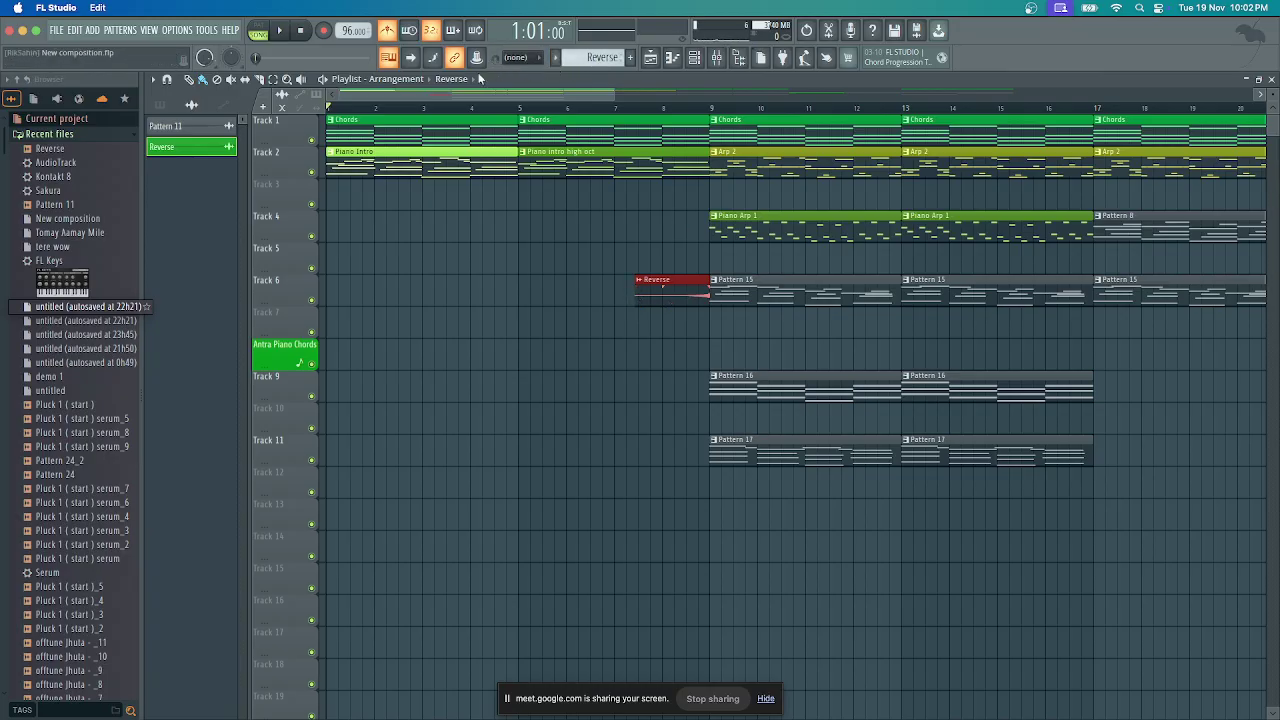
Play the arrangement from bar 1 to hear the reversed chord leading into bar 9
{"action": "key", "text": "space"}
{"action": "key", "text": "XF86AudioRaiseVolume"}
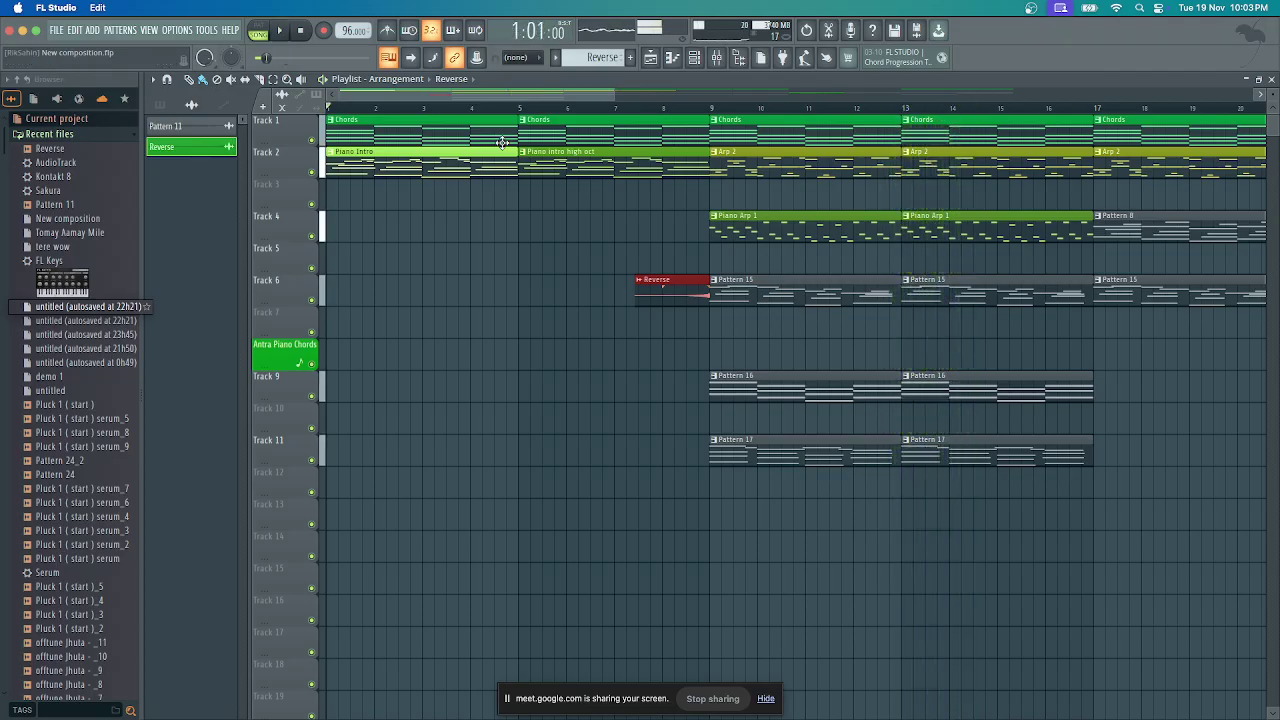
{"action": "key", "text": "space"}
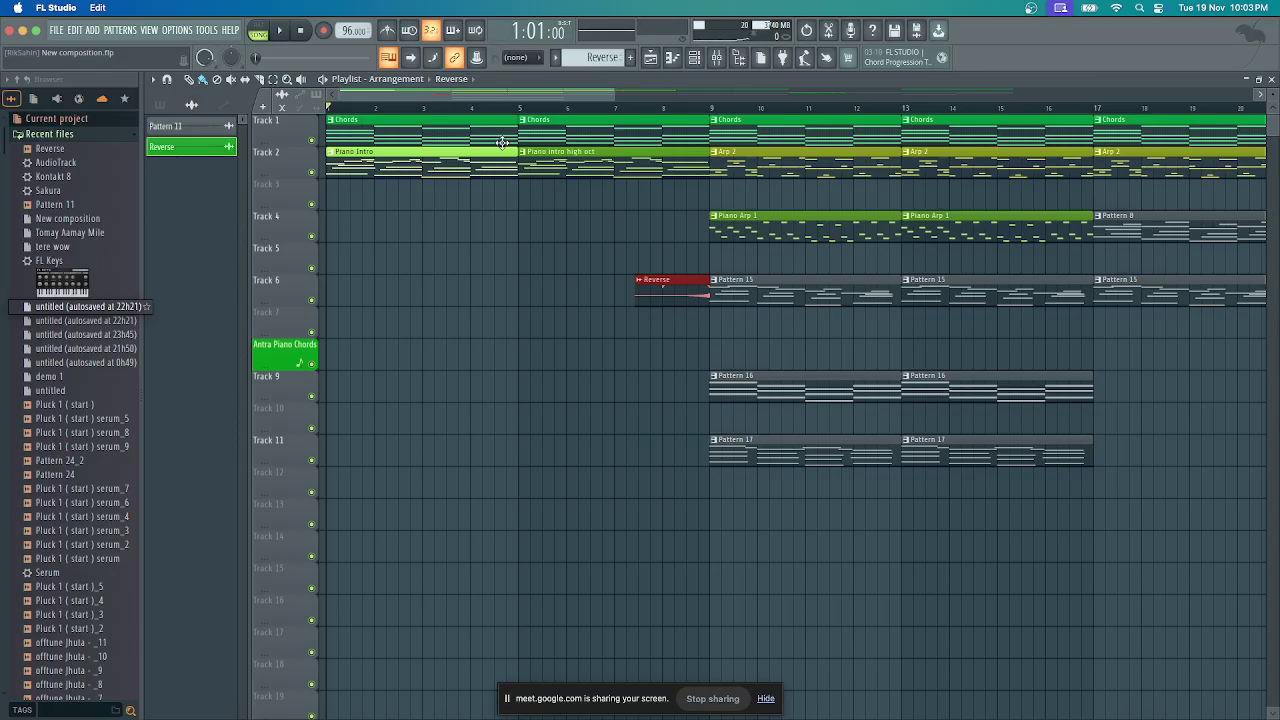
Play the song from just before bar 7 through bar 17 to review the layered section
{"action": "left_click", "coordinate": [613, 107]}
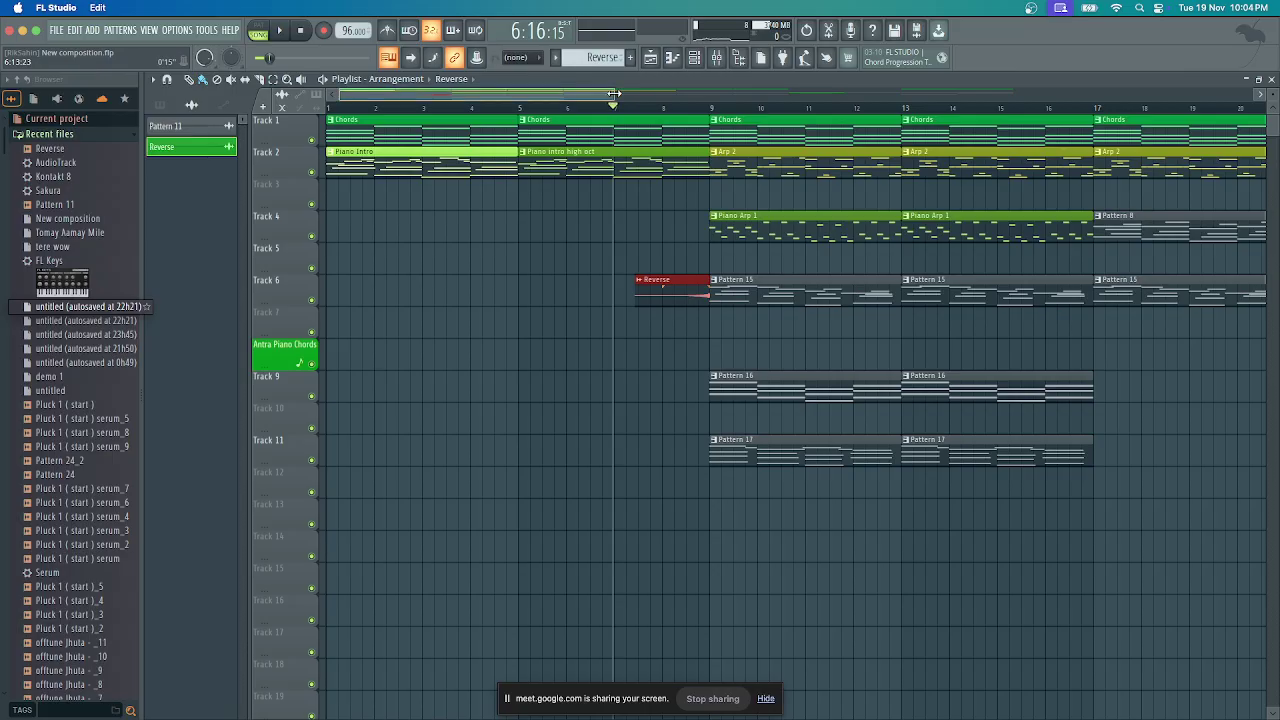
{"action": "left_click_drag", "start_coordinate": [613, 93], "coordinate": [597, 103]}
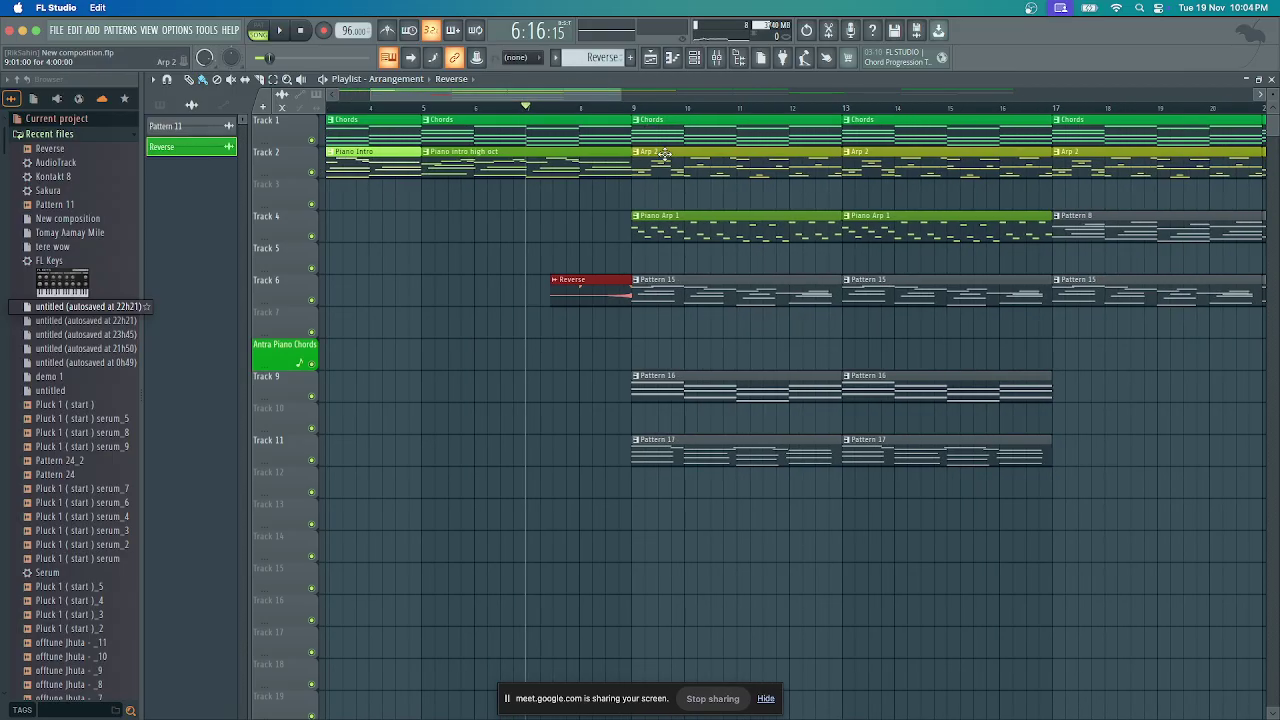
{"action": "key", "text": "space"}
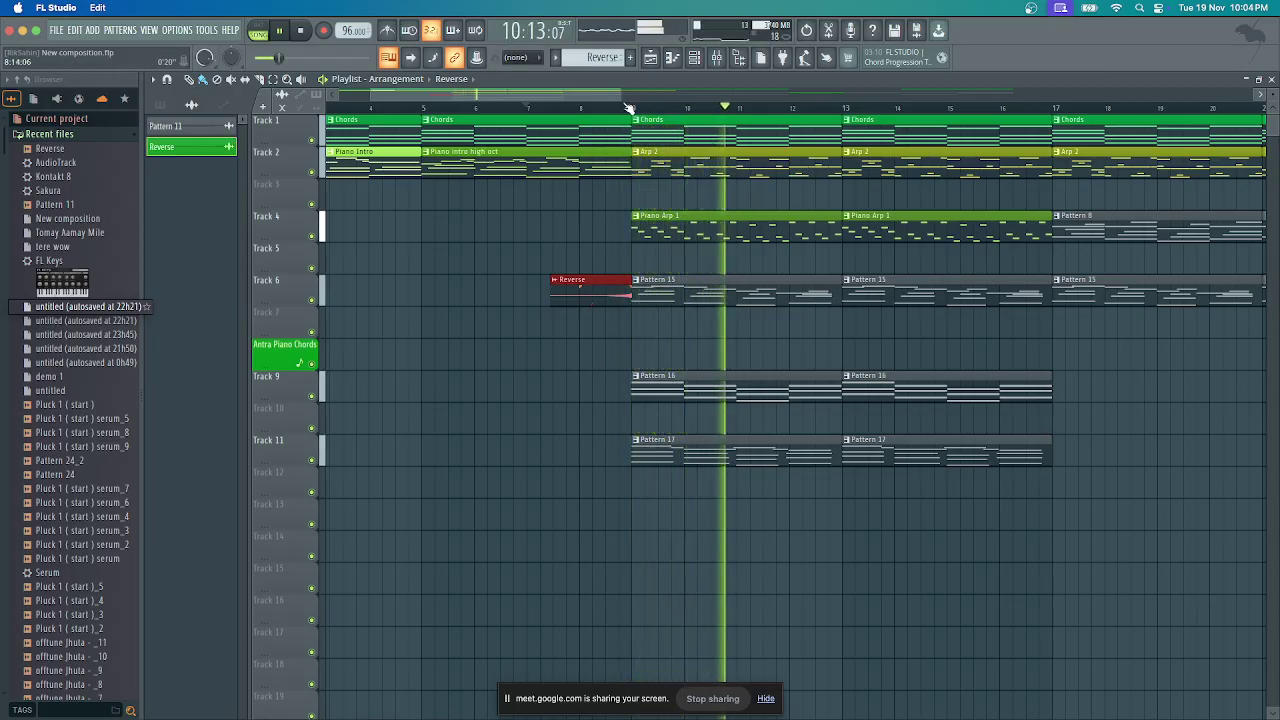
{"action": "left_click_drag", "start_coordinate": [650, 95], "coordinate": [622, 100]}
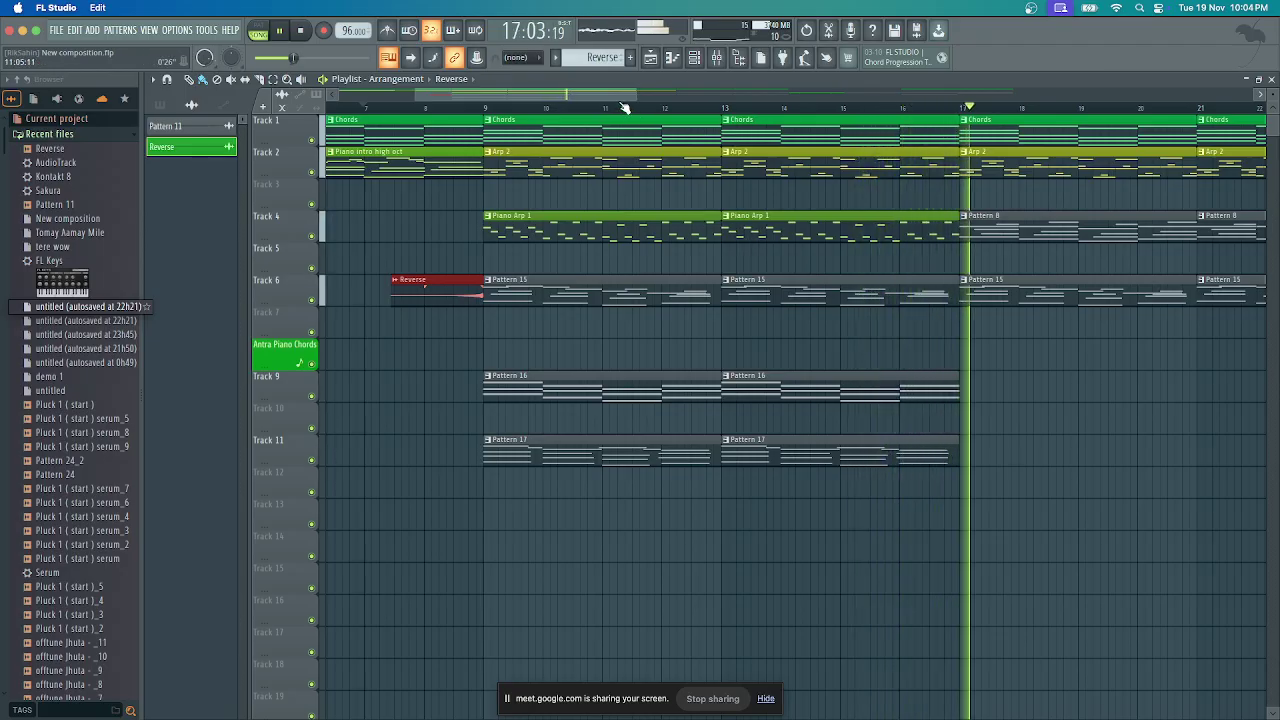
Stop playback and, with snap set to Line, place another Pattern 17 clip at bar 17 on Track 11
{"action": "left_click_drag", "start_coordinate": [624, 107], "coordinate": [703, 288]}
{"action": "left_click", "coordinate": [631, 457]}
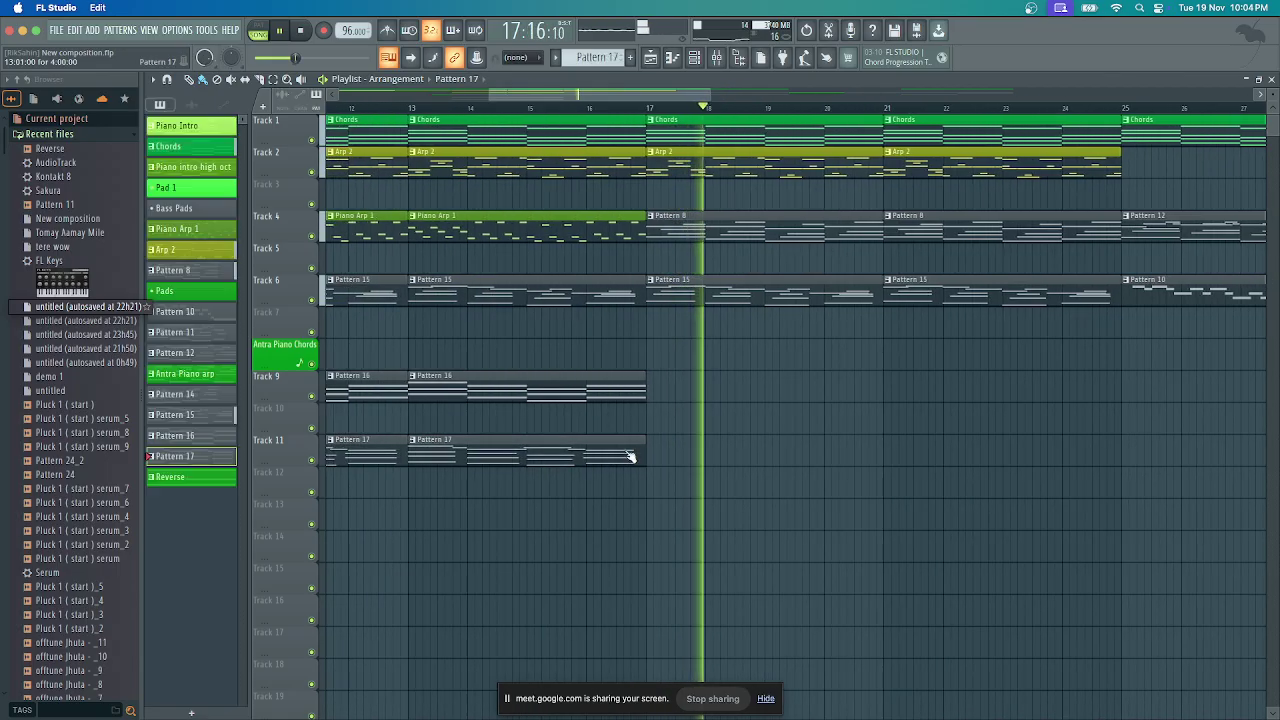
{"action": "left_click", "coordinate": [651, 458]}
{"action": "right_click", "coordinate": [692, 464]}
{"action": "key", "text": "space"}
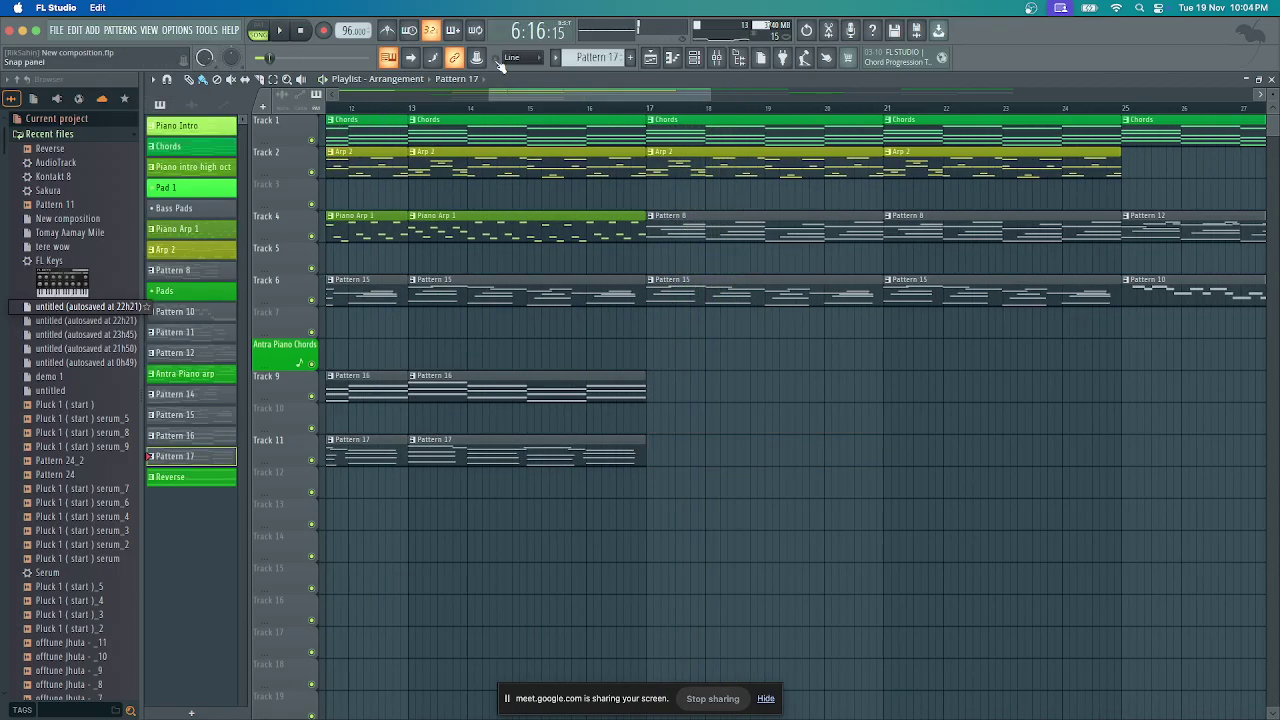
{"action": "left_click", "coordinate": [671, 462]}
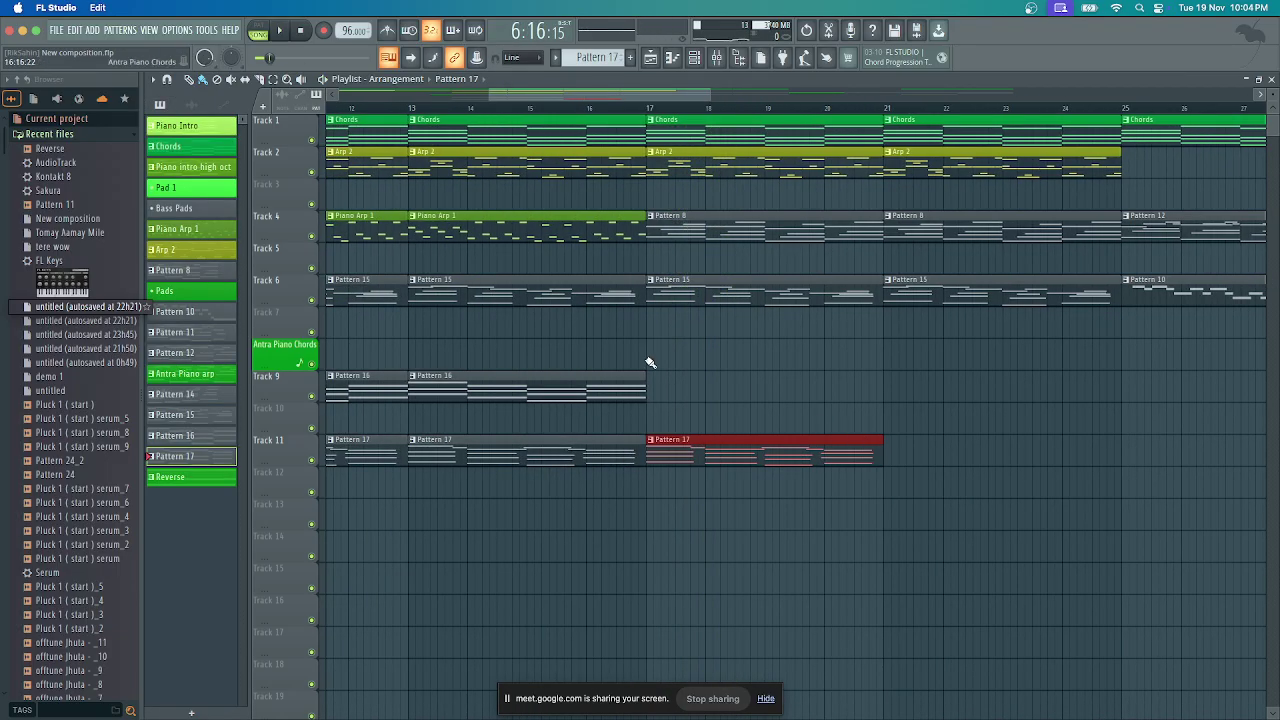
{"action": "key", "text": "space"}
Place Pattern 16 clips at bars 17 and 21 on Track 9 and a Pattern 17 clip at bar 21 on Track 11
{"action": "left_click", "coordinate": [597, 391]}
{"action": "left_click_drag", "start_coordinate": [737, 391], "coordinate": [712, 391]}
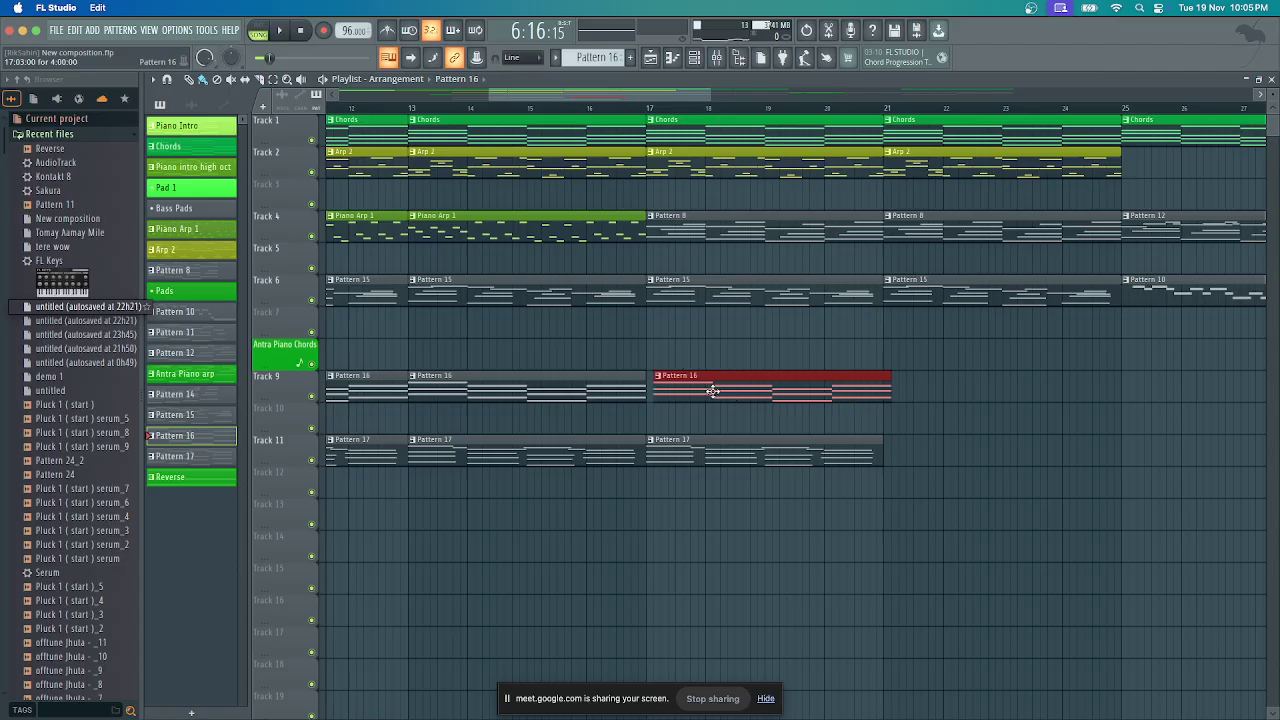
{"action": "left_click", "coordinate": [767, 458]}
{"action": "left_click", "coordinate": [930, 456]}
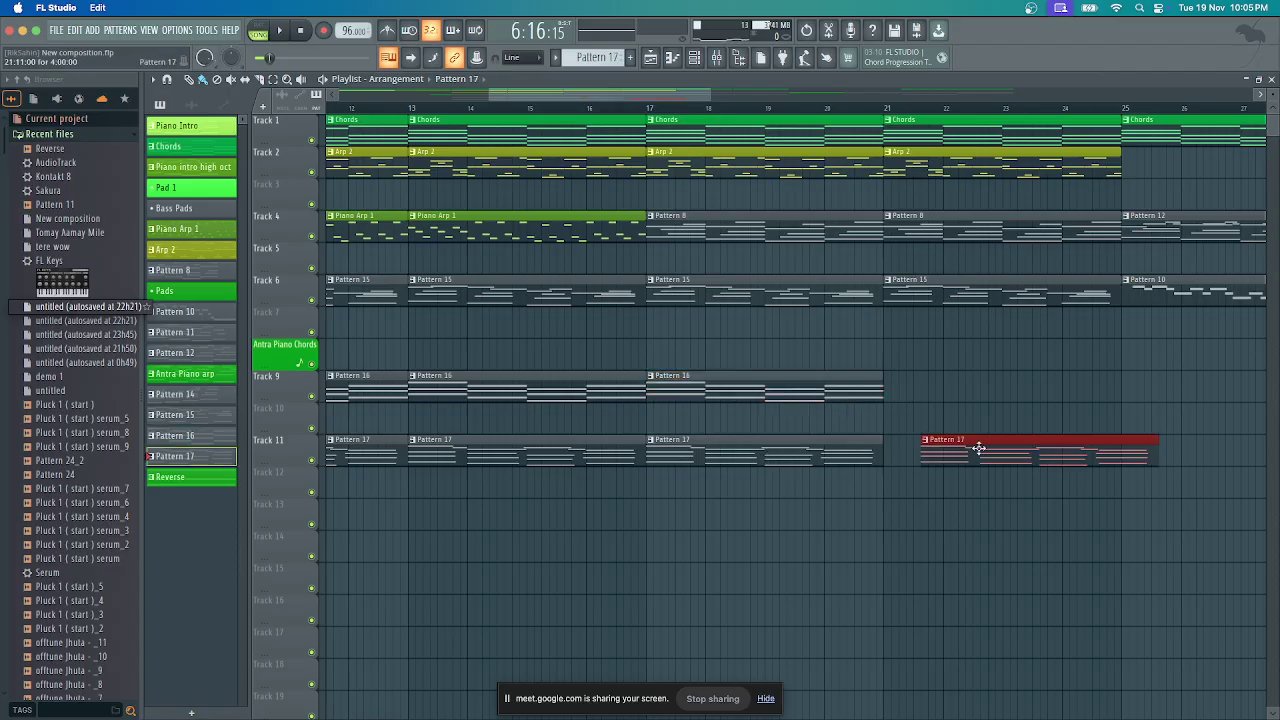
{"action": "left_click_drag", "start_coordinate": [977, 450], "coordinate": [938, 456]}
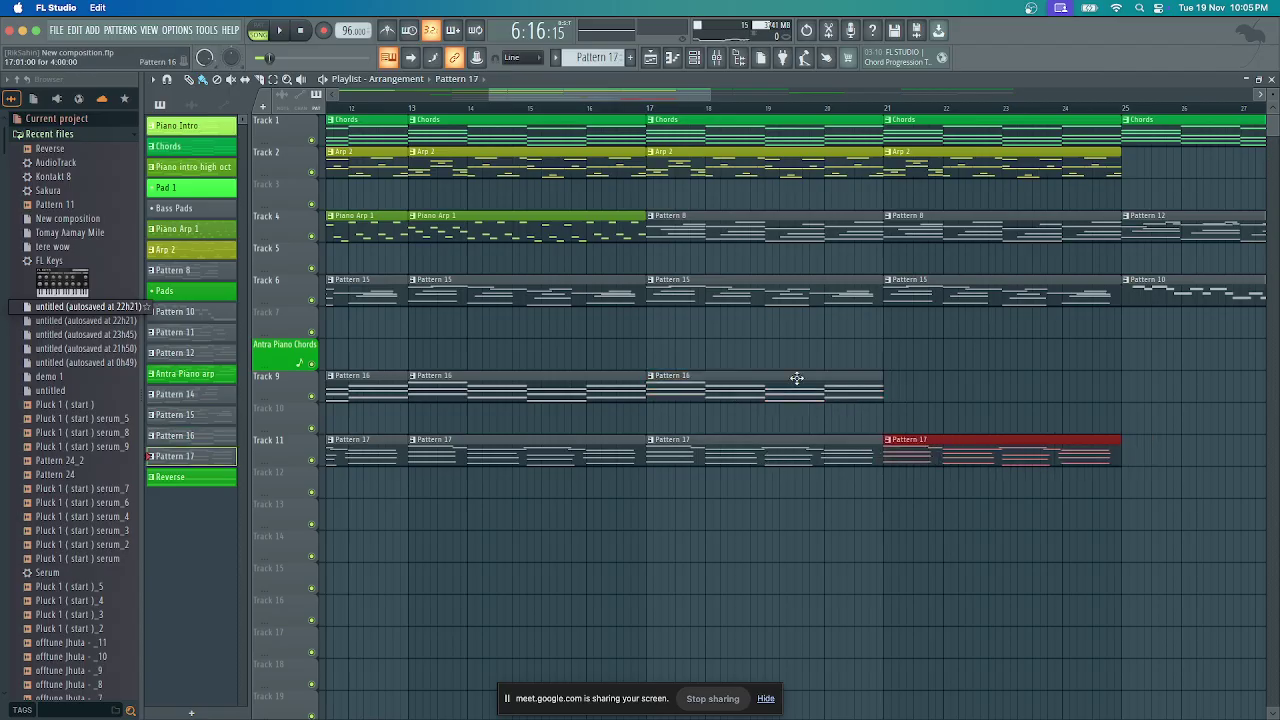
{"action": "left_click", "coordinate": [871, 389]}
{"action": "left_click", "coordinate": [909, 385]}
{"action": "left_click_drag", "start_coordinate": [946, 388], "coordinate": [918, 390]}
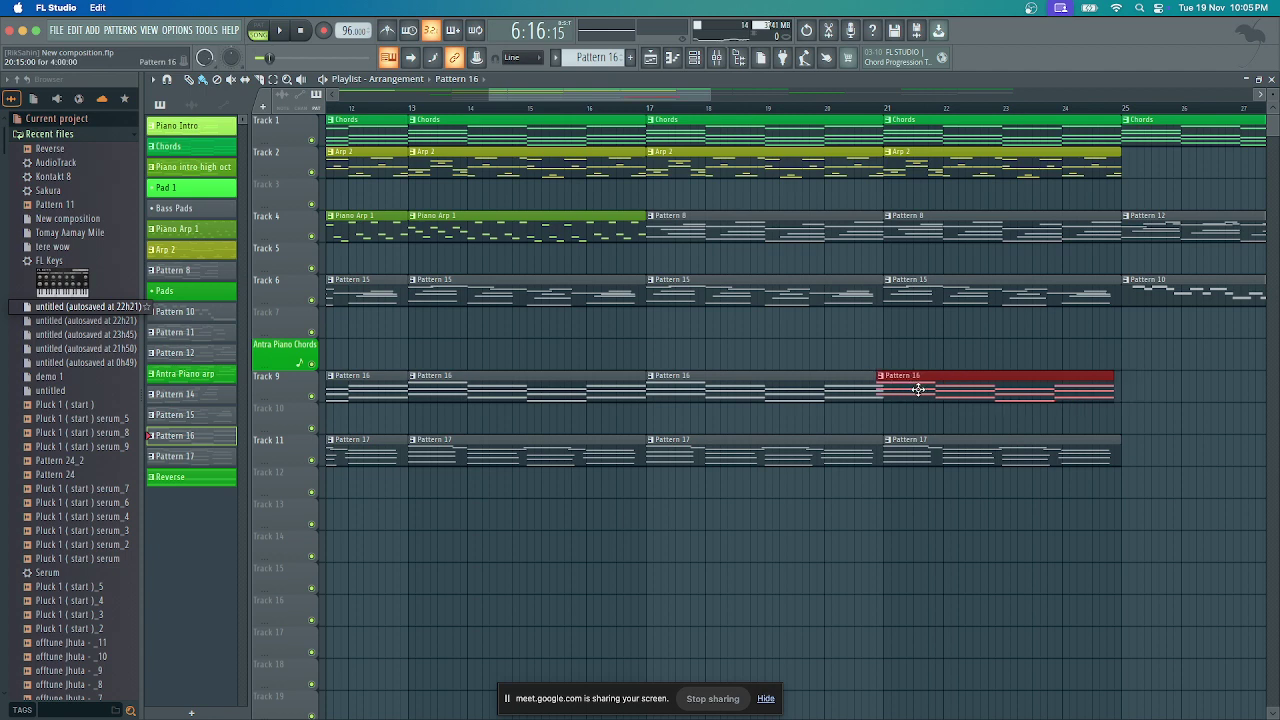
Play the arrangement from bar 21 to hear the extended layers
{"action": "key", "text": "space"}
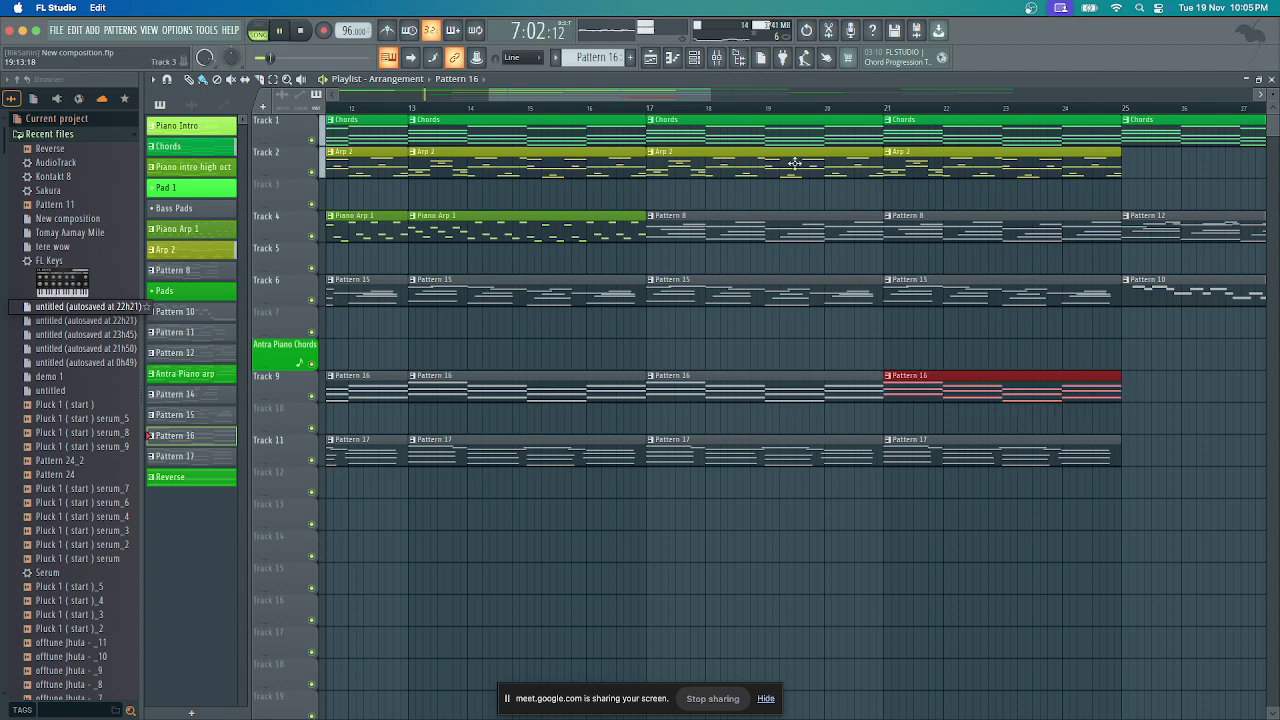
{"action": "left_click_drag", "start_coordinate": [697, 92], "coordinate": [797, 123]}
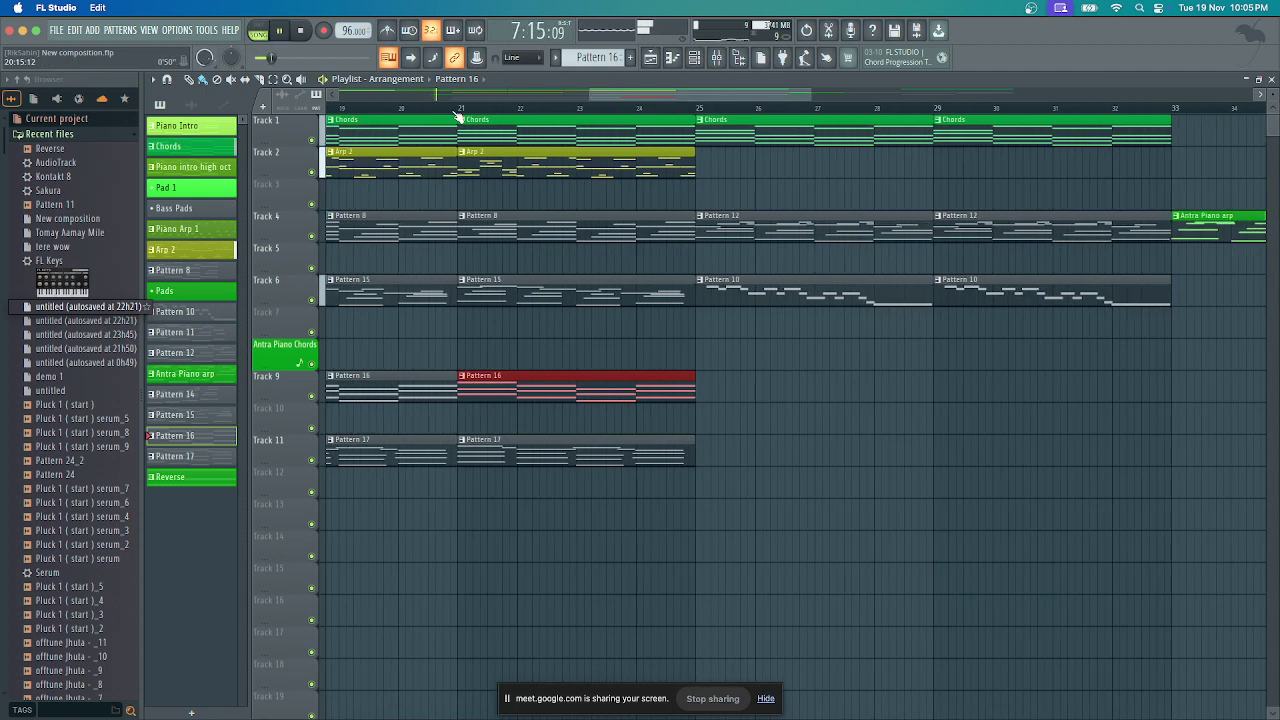
{"action": "left_click", "coordinate": [458, 108]}
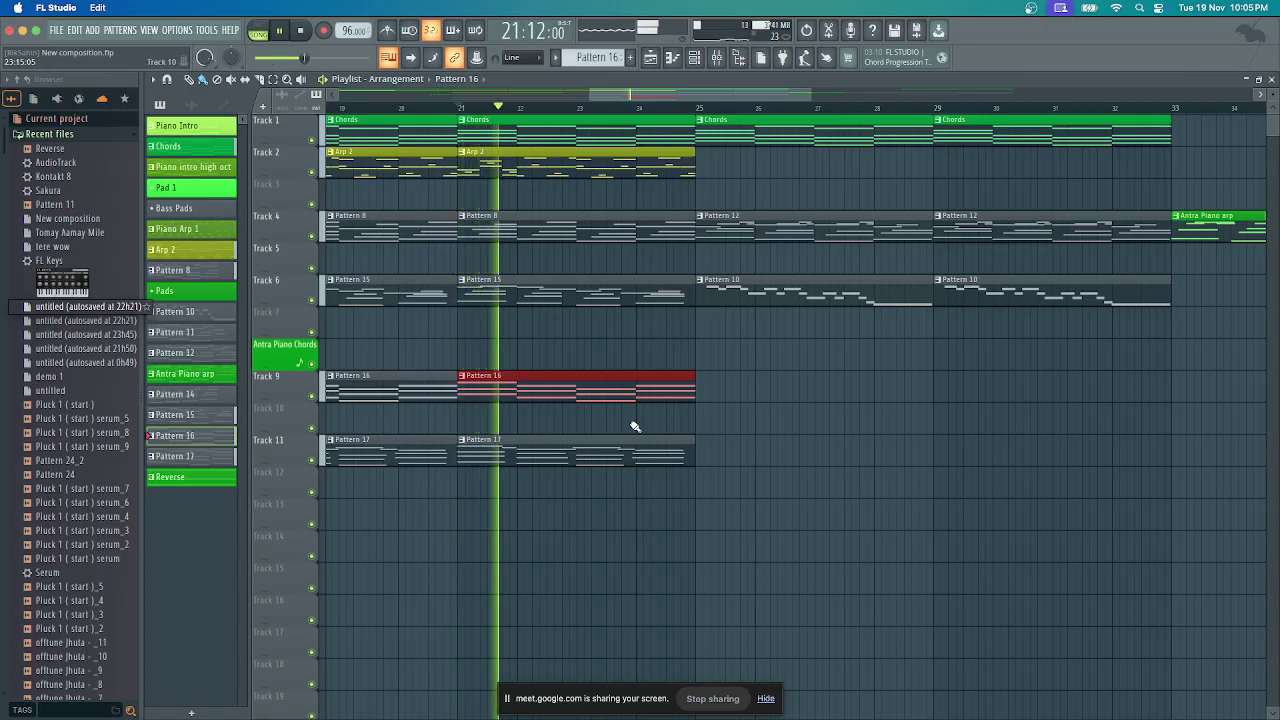
Place a Pattern 17 clip on Track 11 and a Pattern 16 clip on Track 9, both at bar 25
{"action": "left_click", "coordinate": [580, 452]}
{"action": "left_click", "coordinate": [705, 452]}
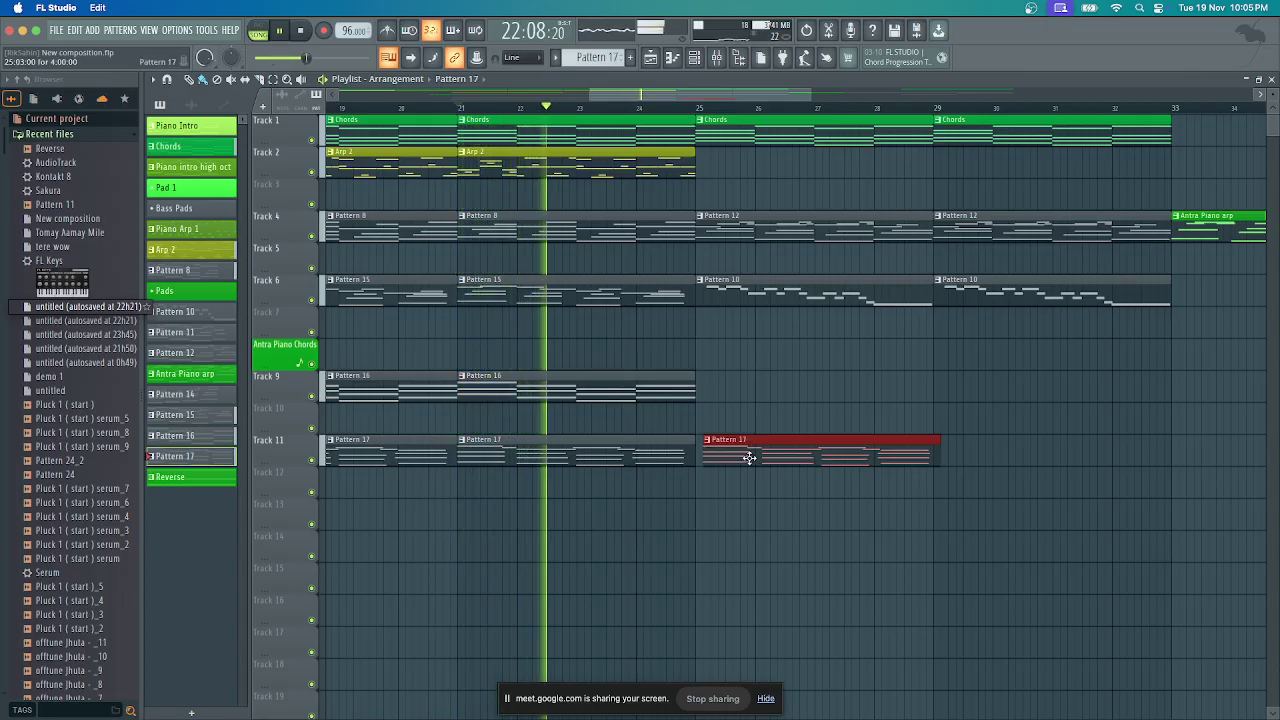
{"action": "left_click", "coordinate": [680, 390]}
{"action": "left_click", "coordinate": [735, 391]}
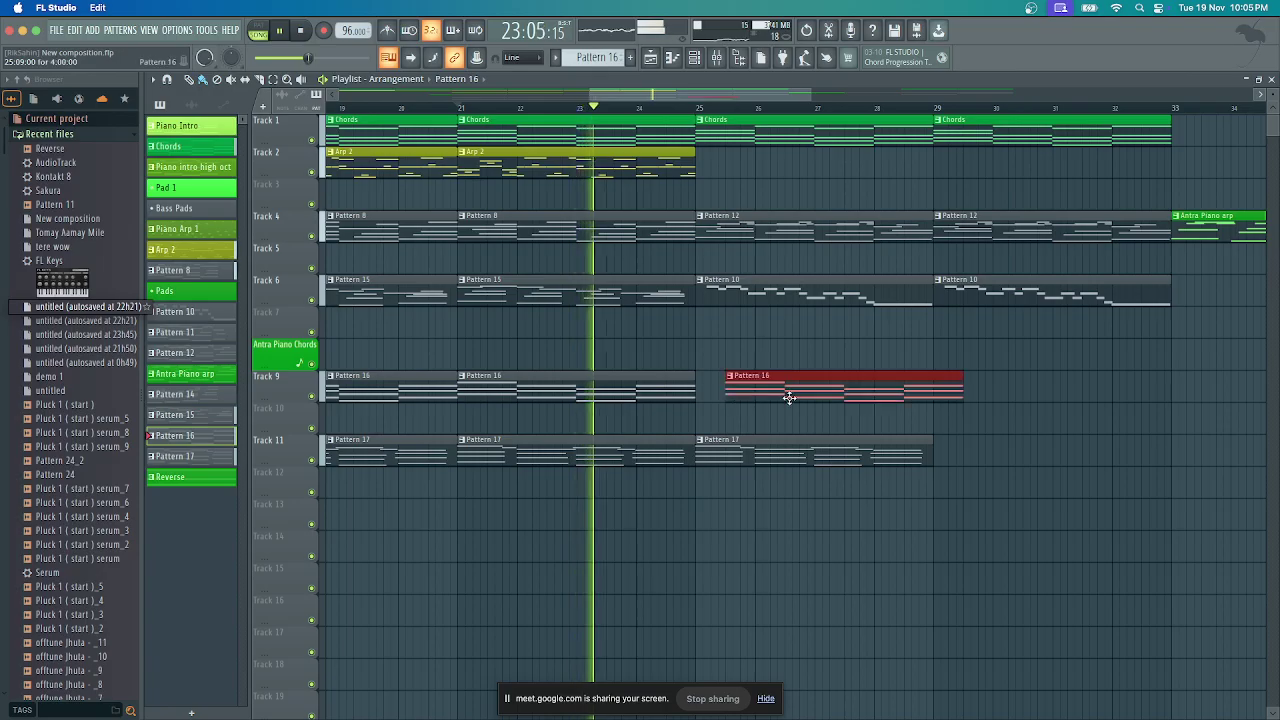
{"action": "left_click_drag", "start_coordinate": [789, 398], "coordinate": [755, 394]}
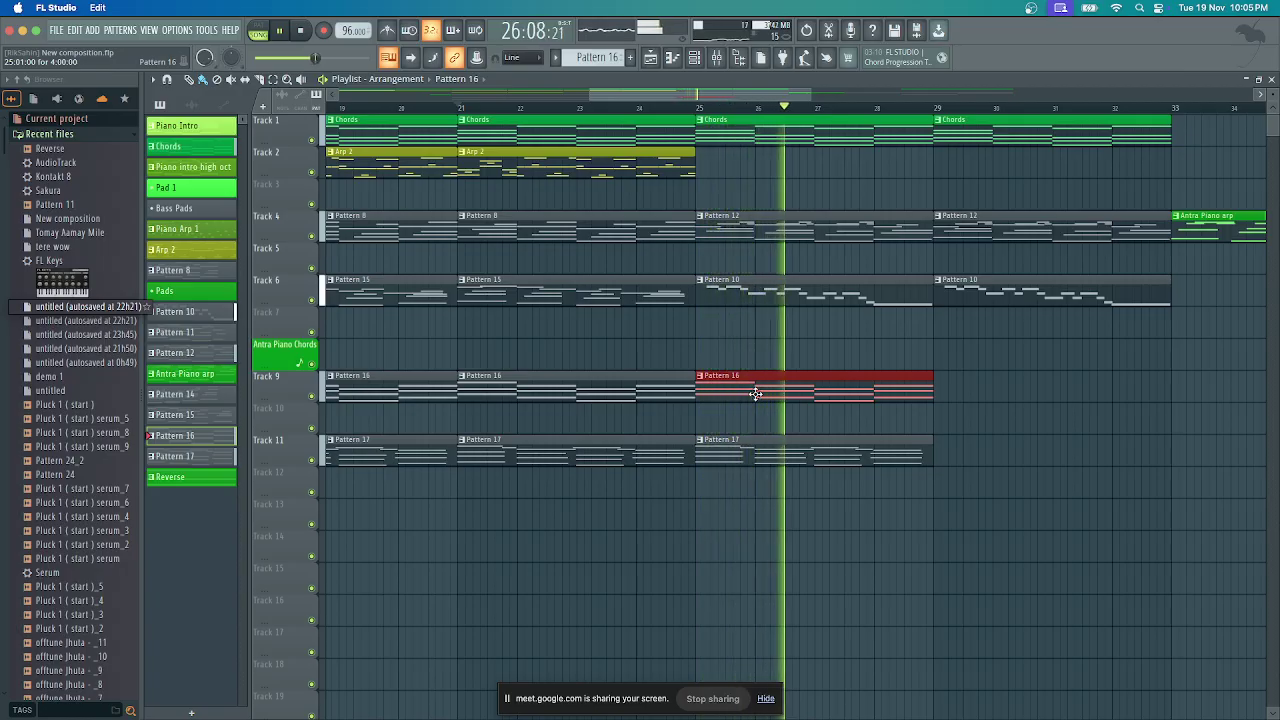
Check which channel Pattern 10 uses in the channel rack and play the transition from just before bar 25
{"action": "key", "text": "space"}
{"action": "left_click", "coordinate": [755, 281]}
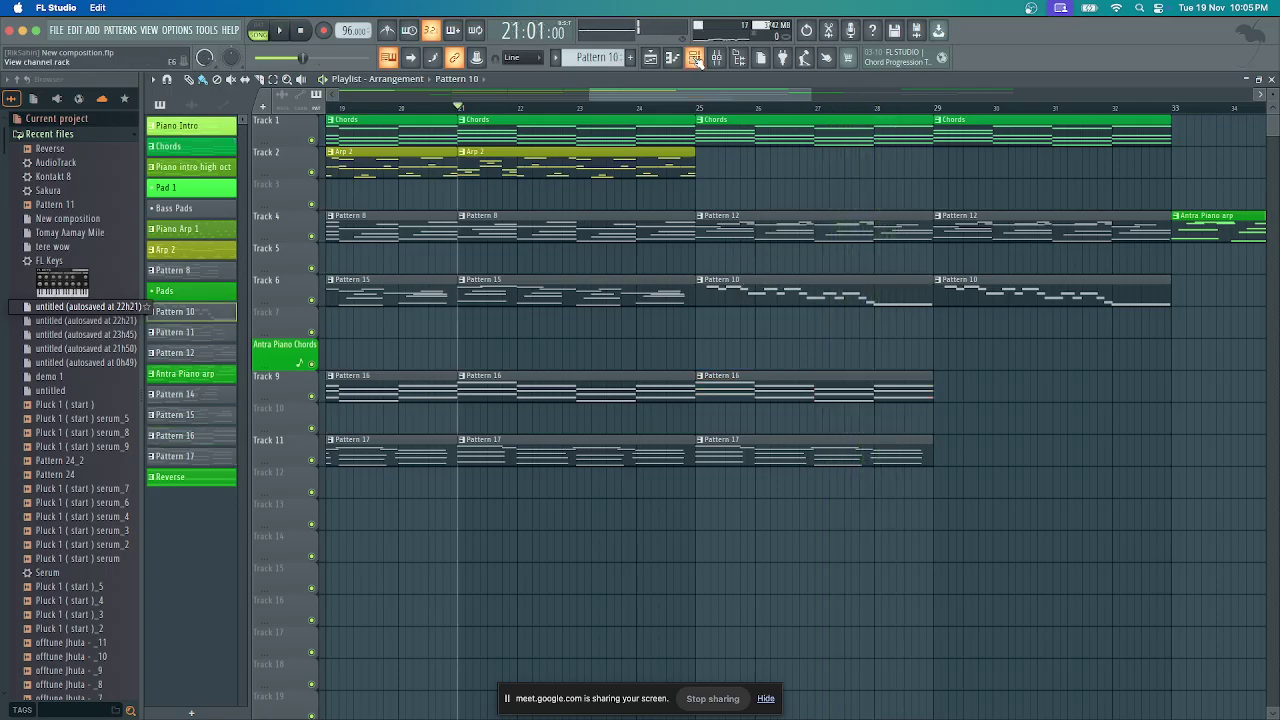
{"action": "left_click", "coordinate": [695, 58]}
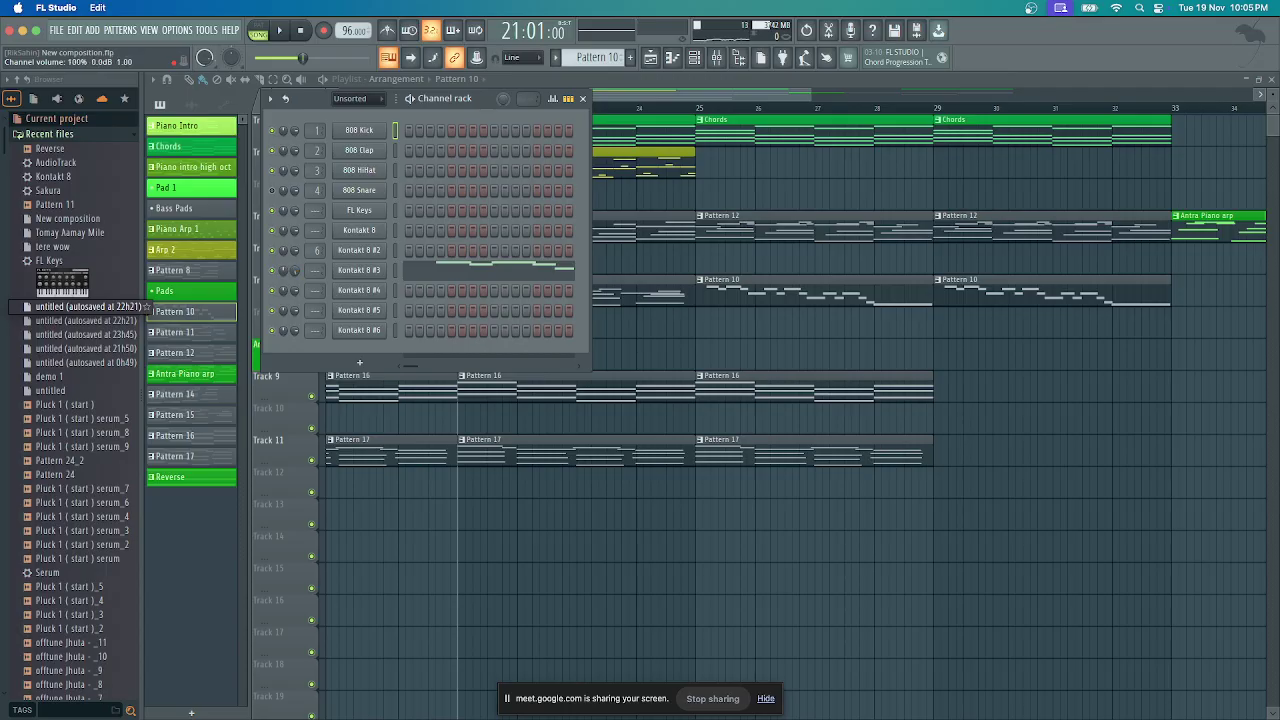
{"action": "left_click", "coordinate": [693, 118]}
{"action": "key", "text": "space"}
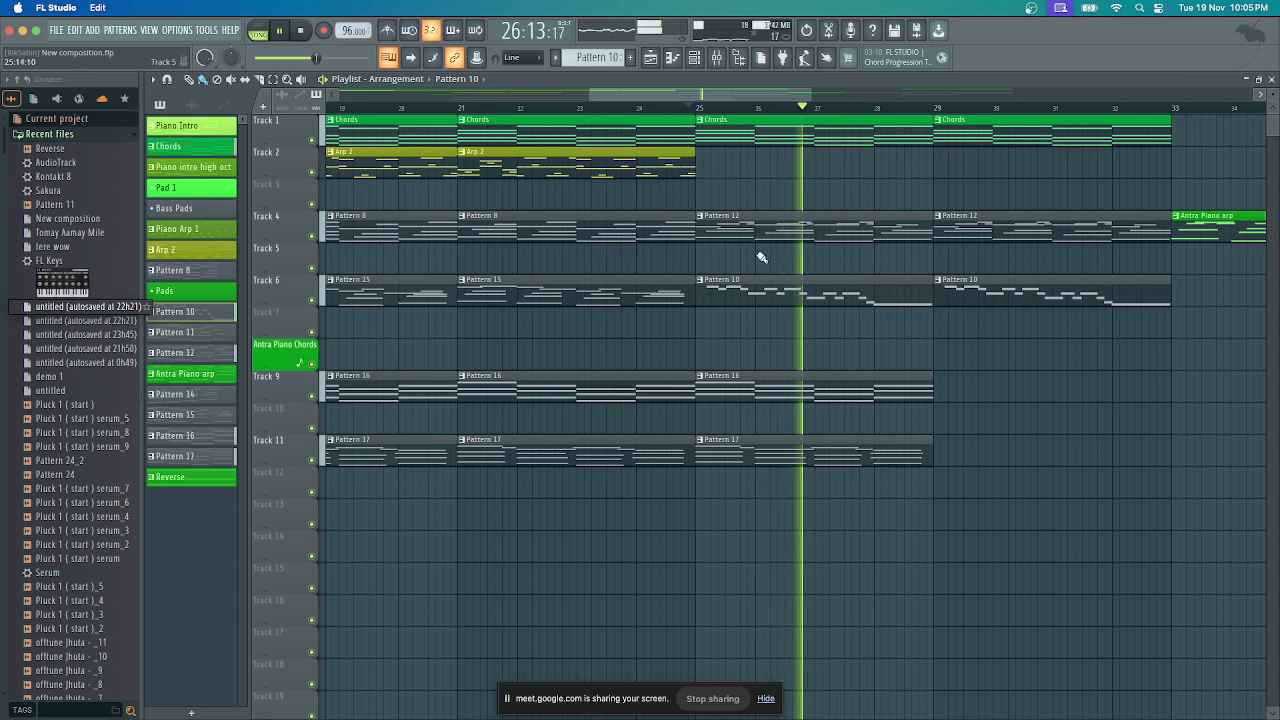
{"action": "key", "text": "space"}
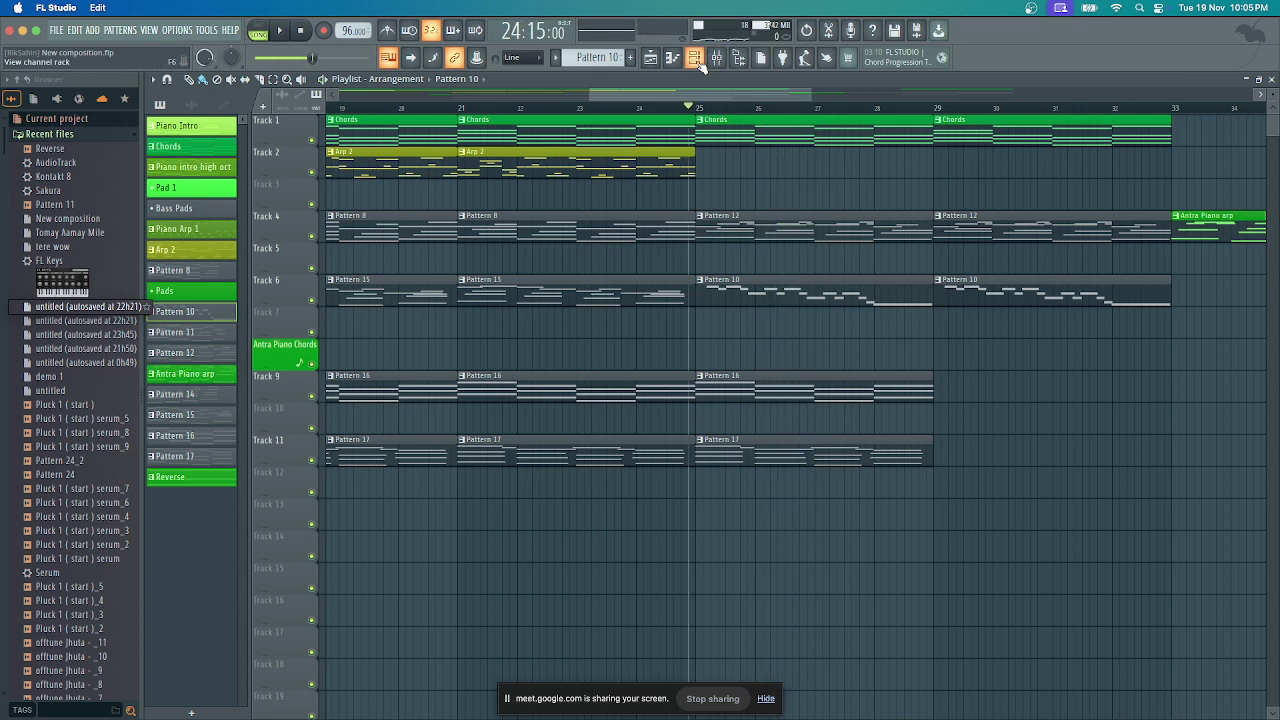
Route the Kontakt 8 #3 NOIRE Pure piano channel to mixer track 15 and check its signal in the mixer during playback
{"action": "left_click", "coordinate": [697, 60]}
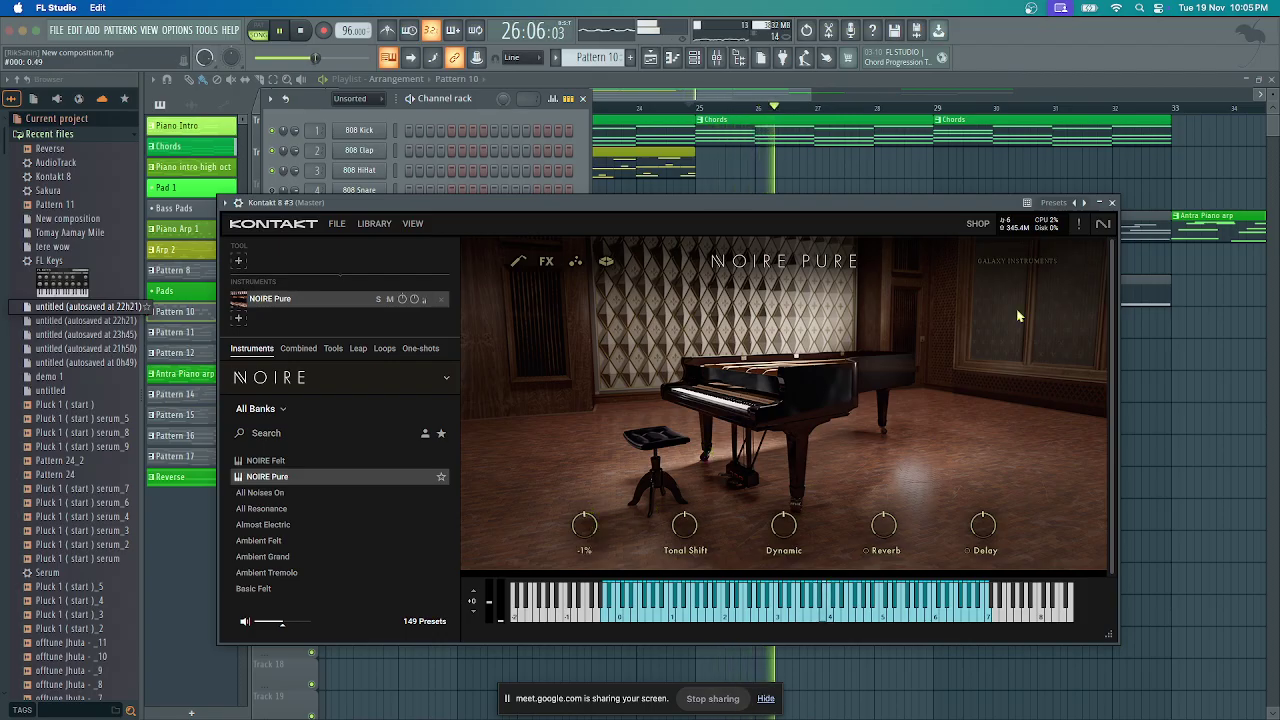
{"action": "left_click", "coordinate": [1113, 203]}
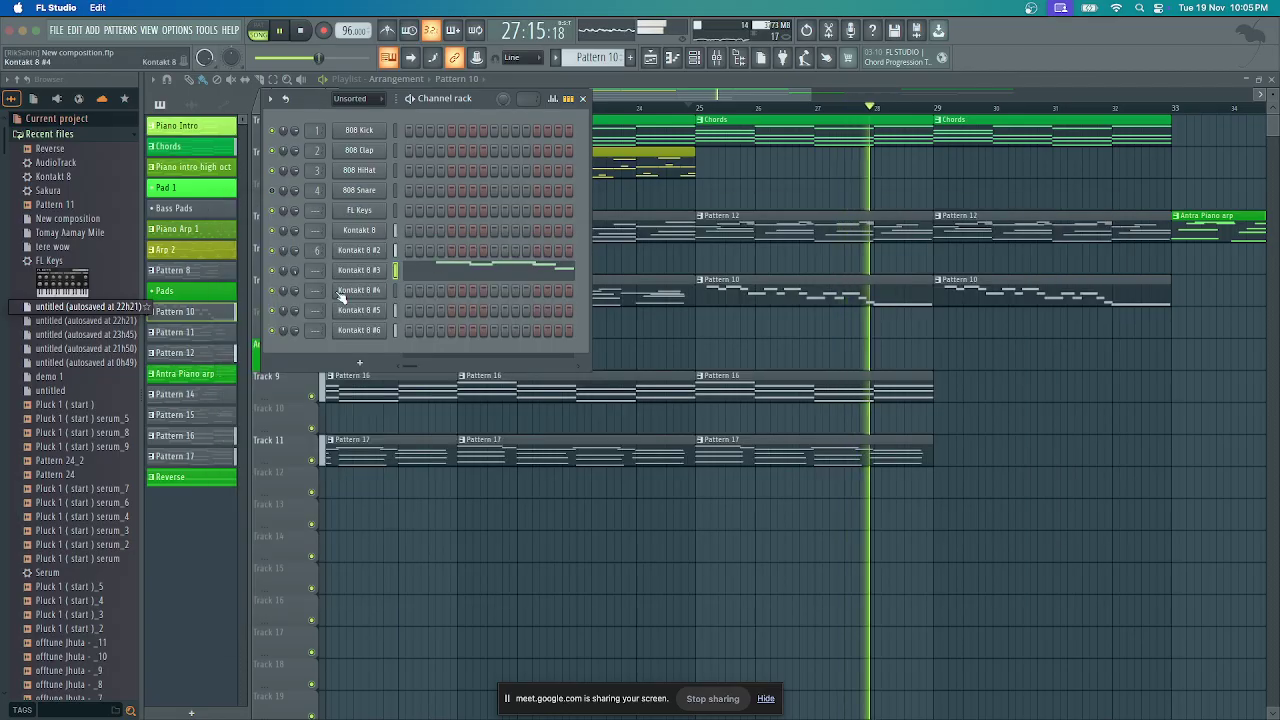
{"action": "mouse_move", "coordinate": [314, 276]}
{"action": "left_mouse_down"}
{"action": "mouse_move", "coordinate": [314, 250]}
{"action": "mouse_move", "coordinate": [316, 284]}
{"action": "left_mouse_up"}
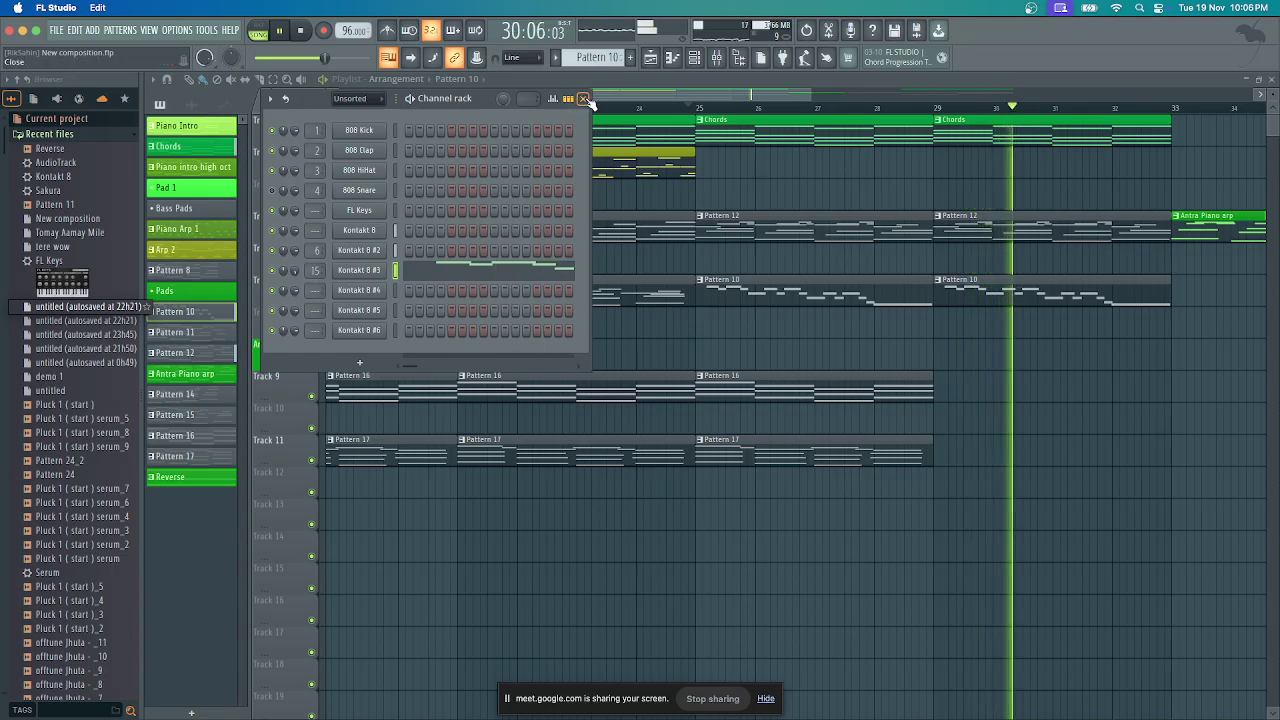
{"action": "left_click", "coordinate": [712, 58]}
{"action": "left_click", "coordinate": [738, 58]}
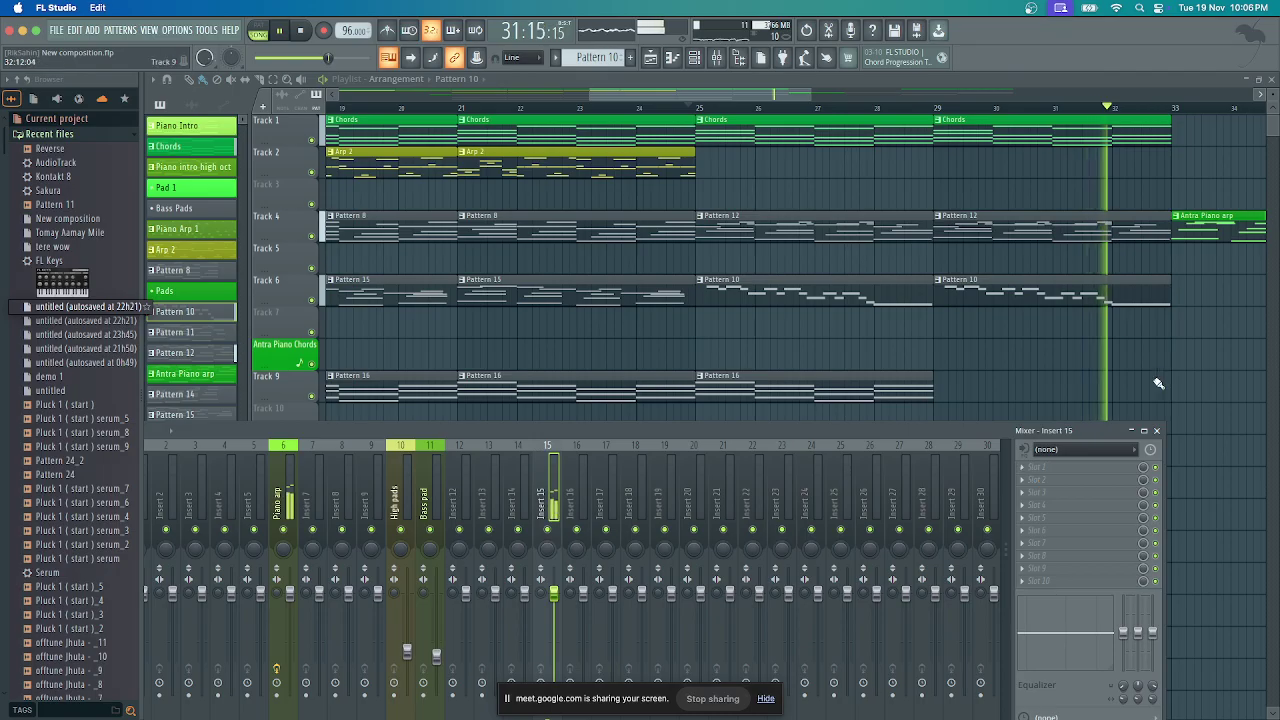
{"action": "left_click", "coordinate": [1157, 431]}
{"action": "key", "text": "space"}
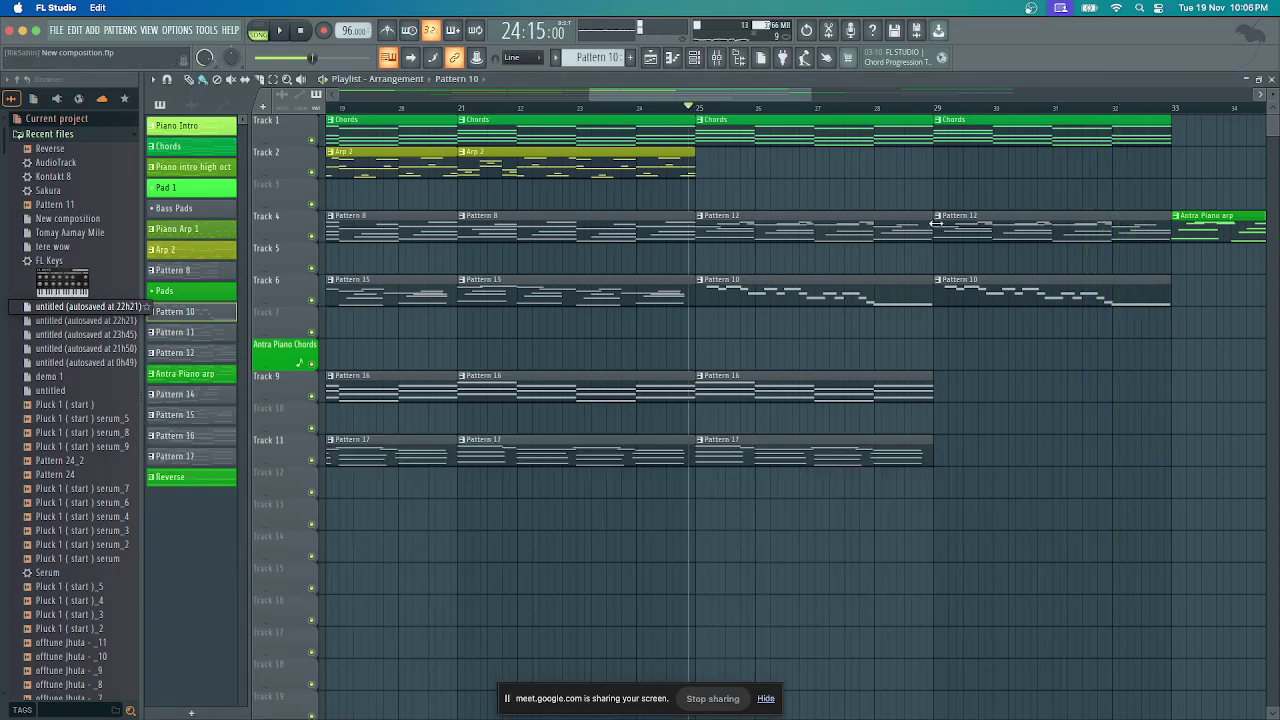
Load the Black 76 limiting amplifier into effect slot 2 of mixer Insert 15
{"action": "left_click", "coordinate": [716, 58]}
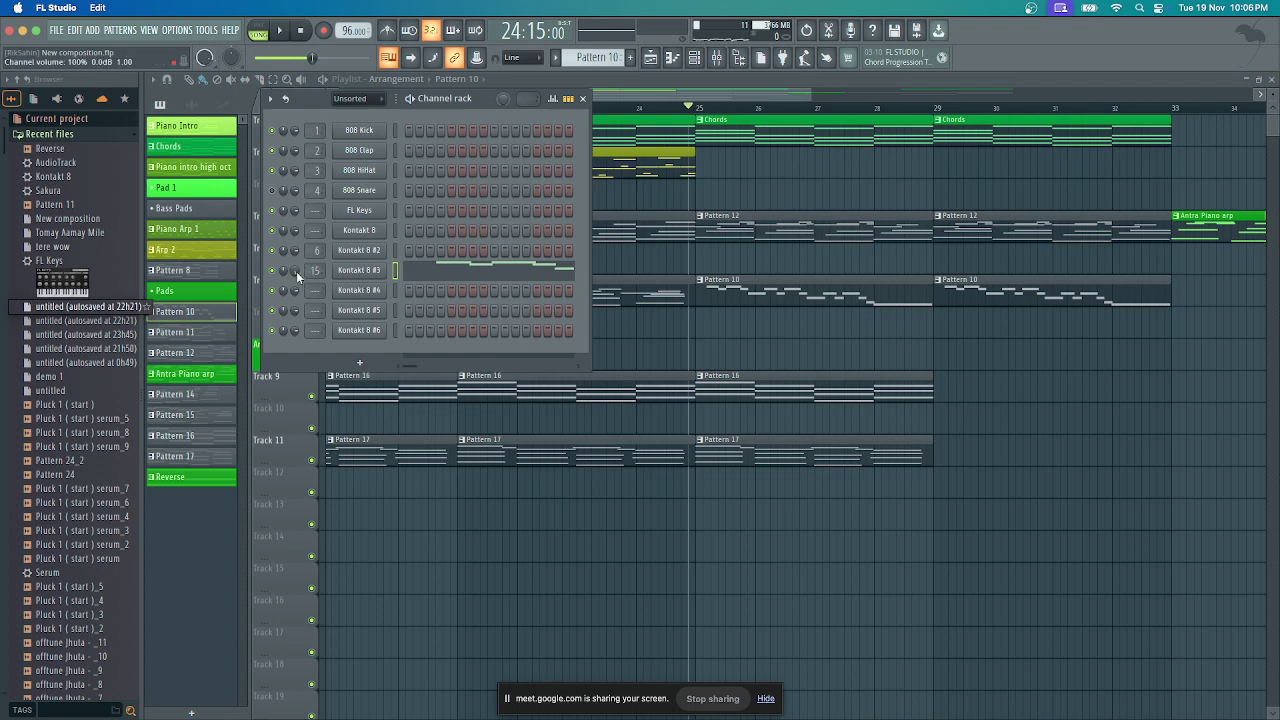
{"action": "left_click", "coordinate": [717, 58]}
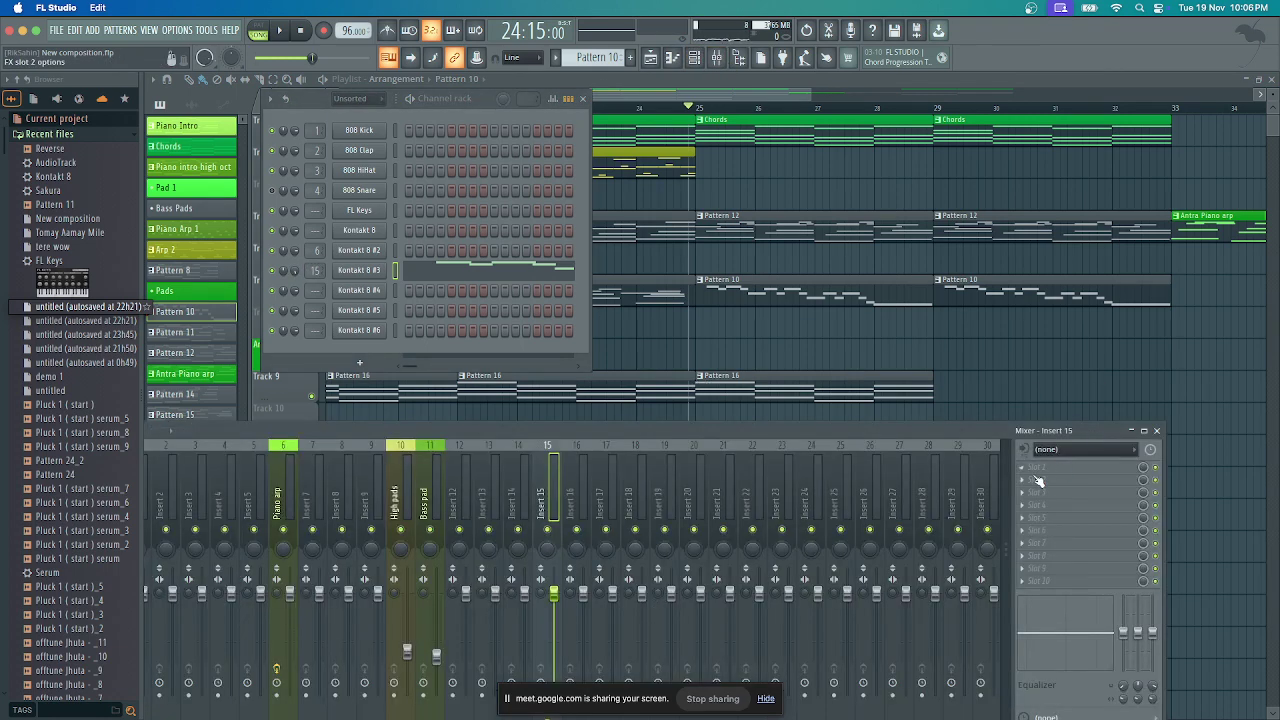
{"action": "left_click", "coordinate": [1038, 481]}
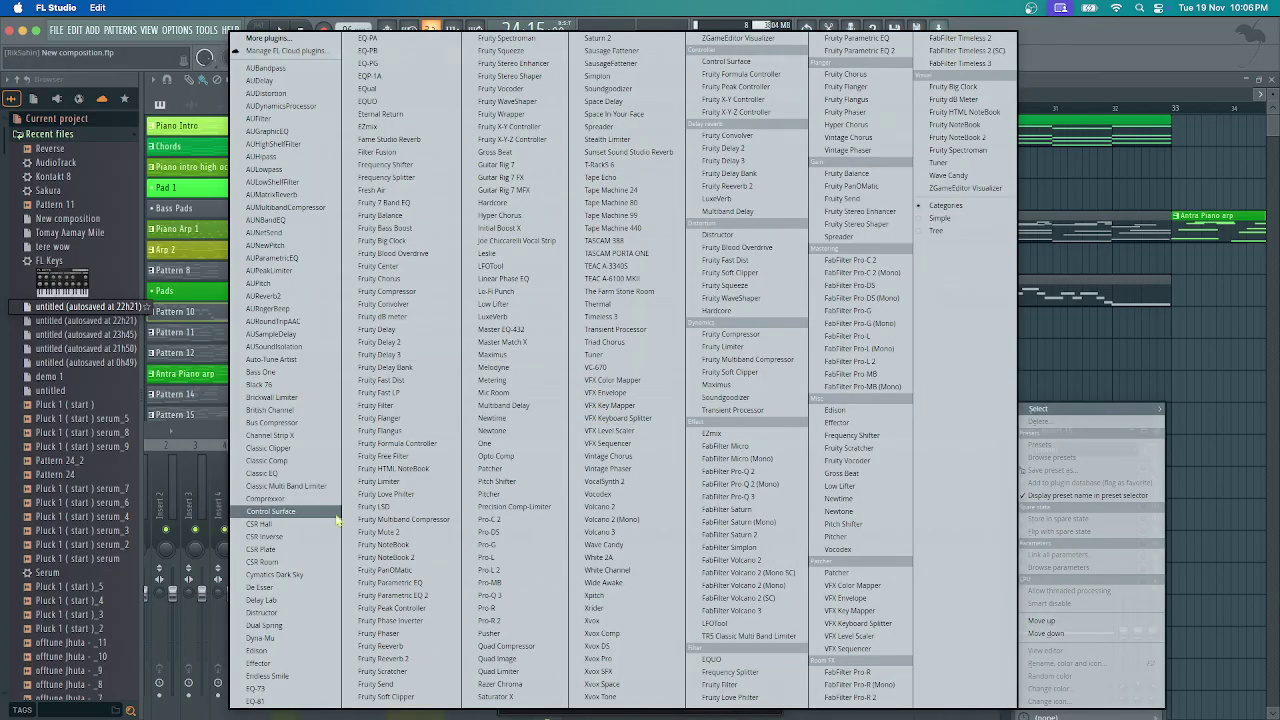
{"action": "left_click", "coordinate": [290, 384]}
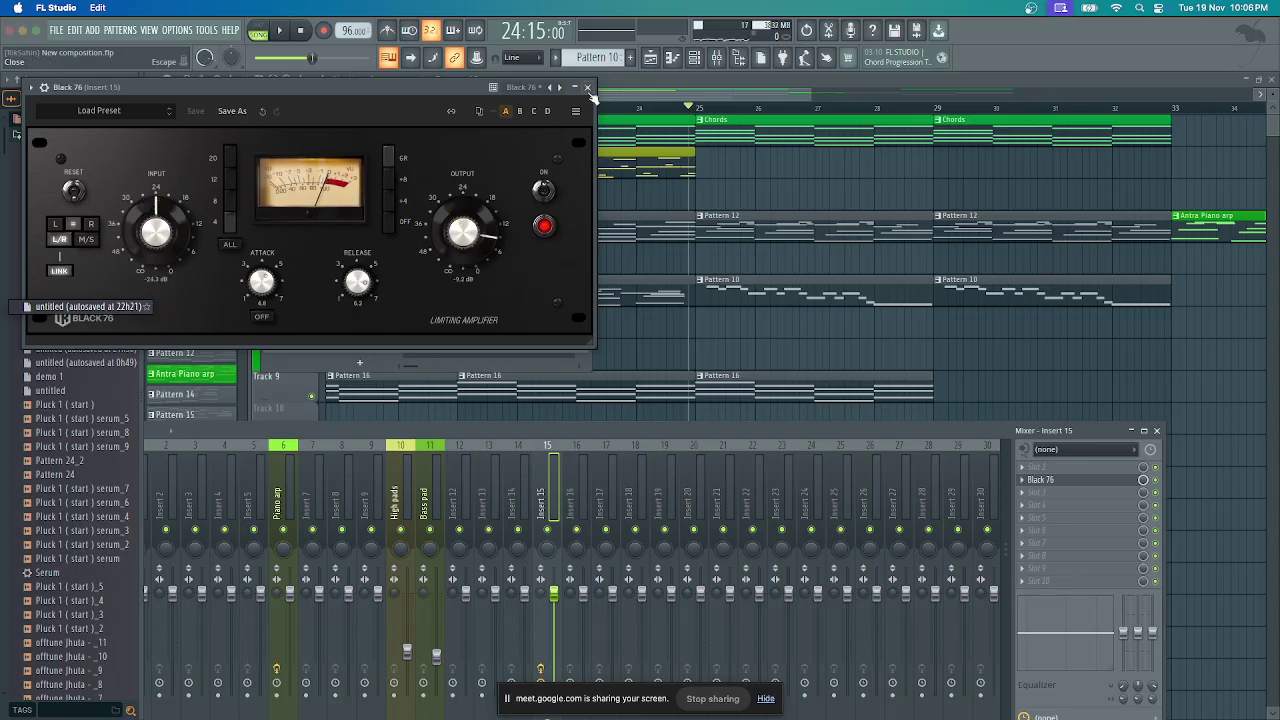
{"action": "left_click", "coordinate": [588, 88]}
Play the transition into bar 25 from 24:11 to hear the piano through Black 76
{"action": "left_click", "coordinate": [677, 108]}
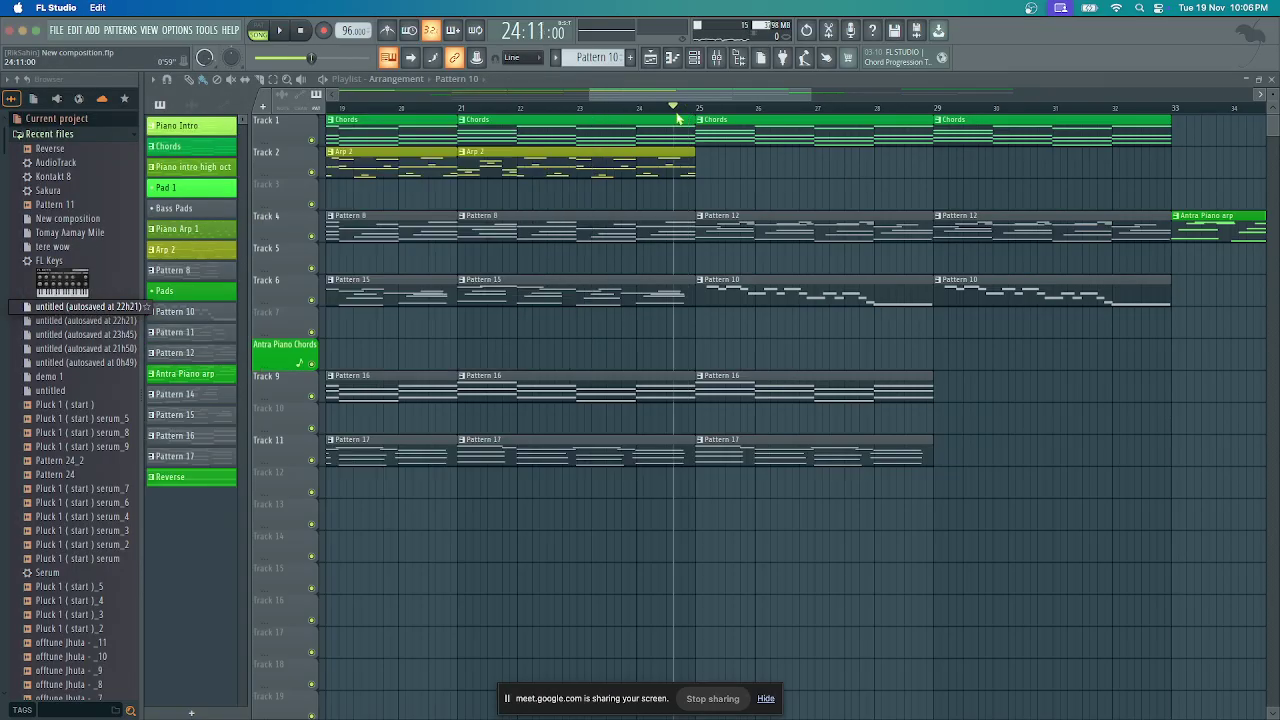
{"action": "key", "text": "space"}
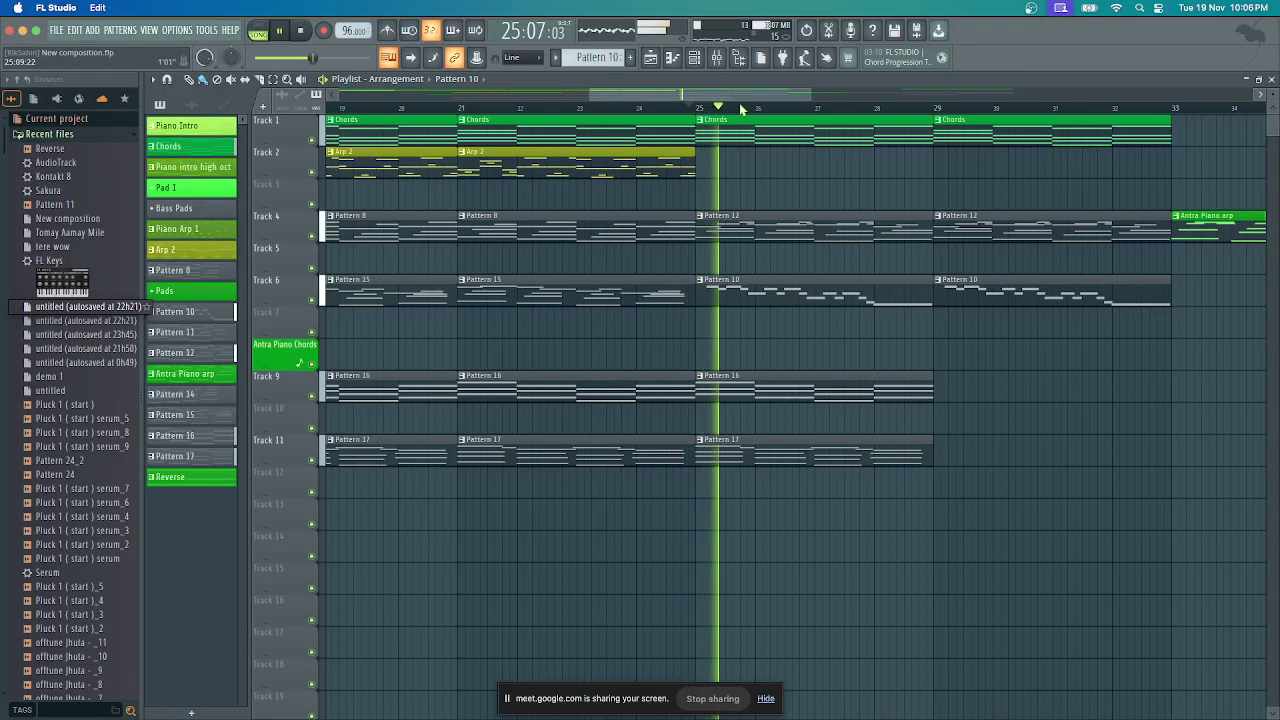
{"action": "key", "text": "space"}
Lower the Kontakt 8 #3 channel volume to about 73% and play the section from just before bar 25
{"action": "left_click", "coordinate": [716, 57]}
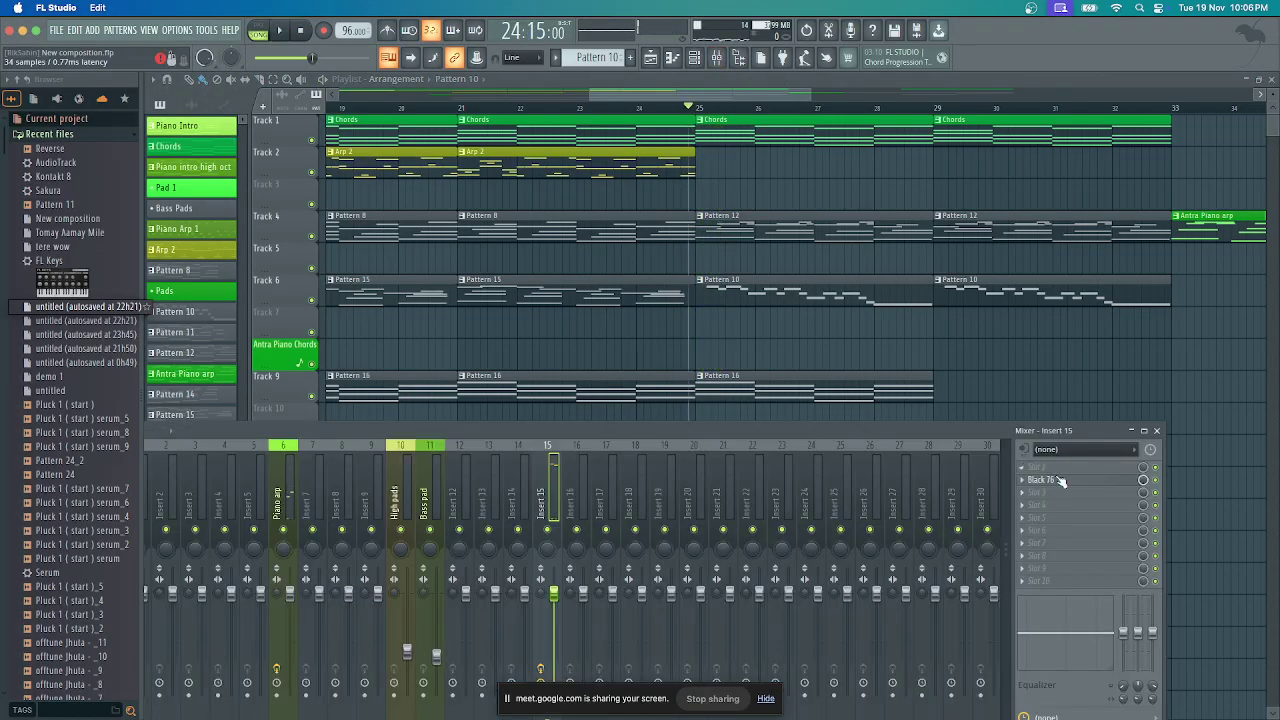
{"action": "left_click", "coordinate": [696, 57]}
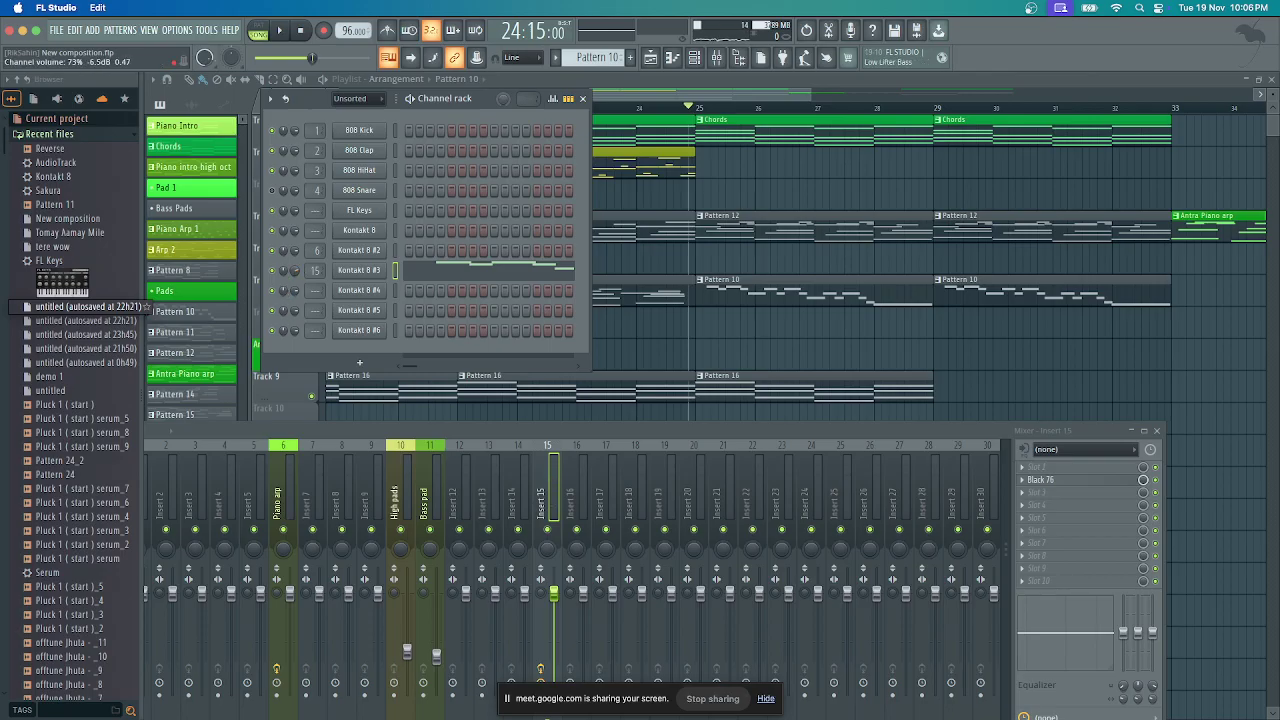
{"action": "key", "text": "space"}
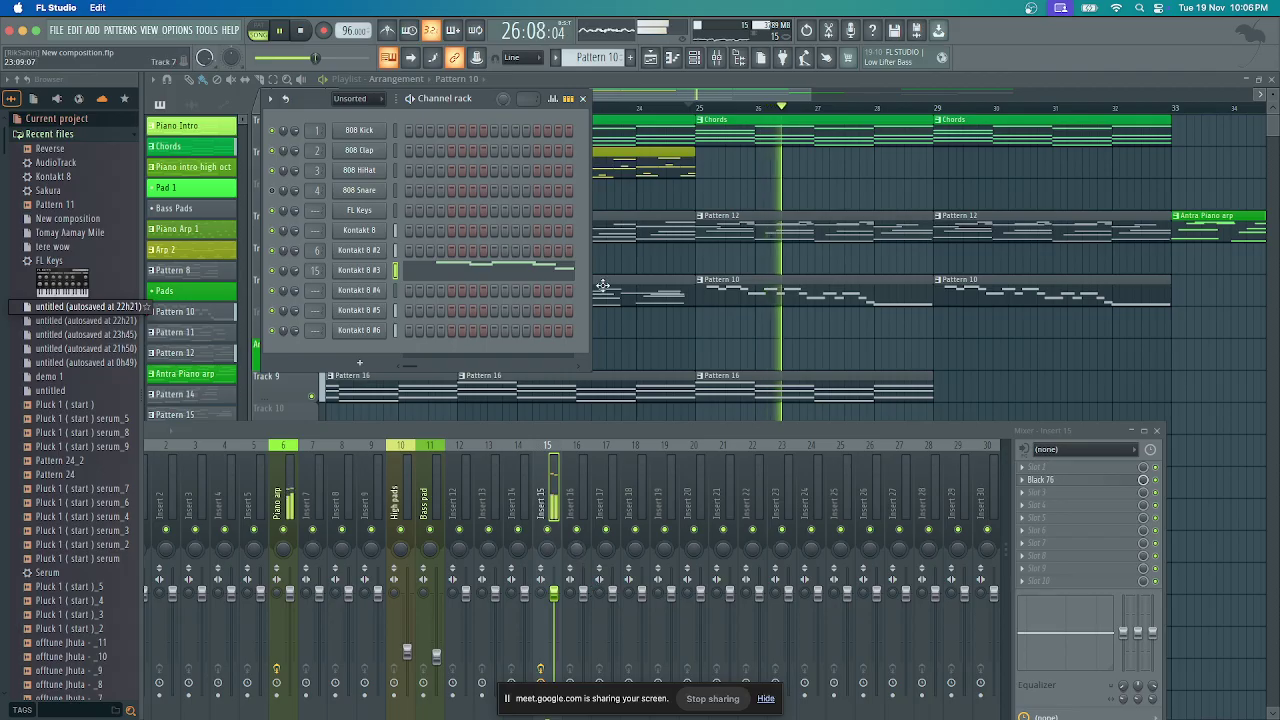
{"action": "key", "text": "F6"}
{"action": "key", "text": "F9"}
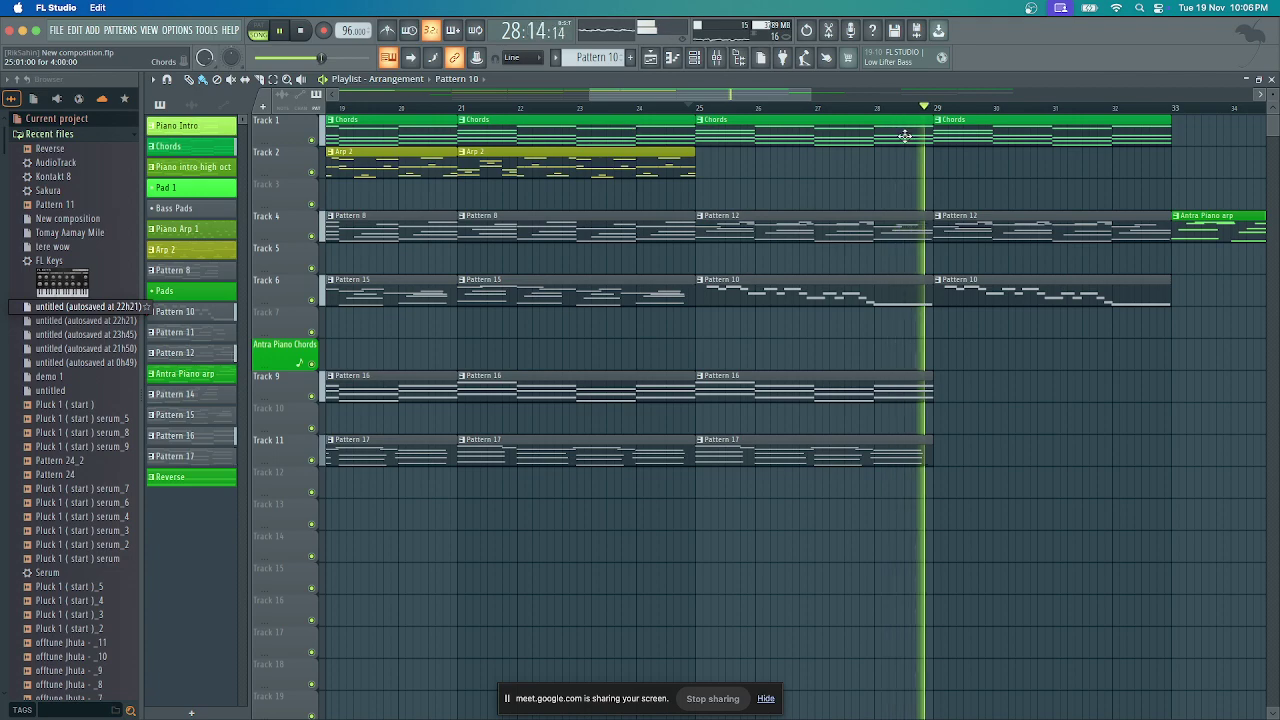
{"action": "key", "text": "space"}
Save the New composition project
{"action": "left_click_drag", "start_coordinate": [782, 98], "coordinate": [1155, 172]}
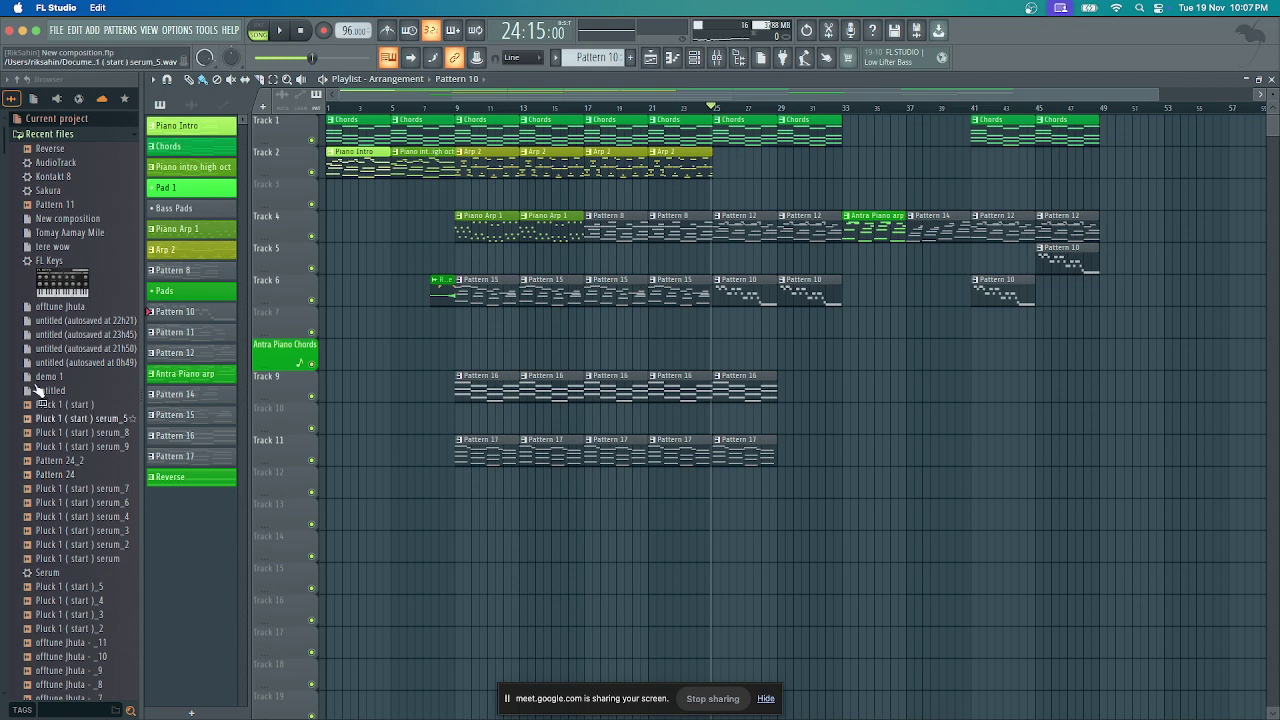
{"action": "left_click", "coordinate": [57, 30]}
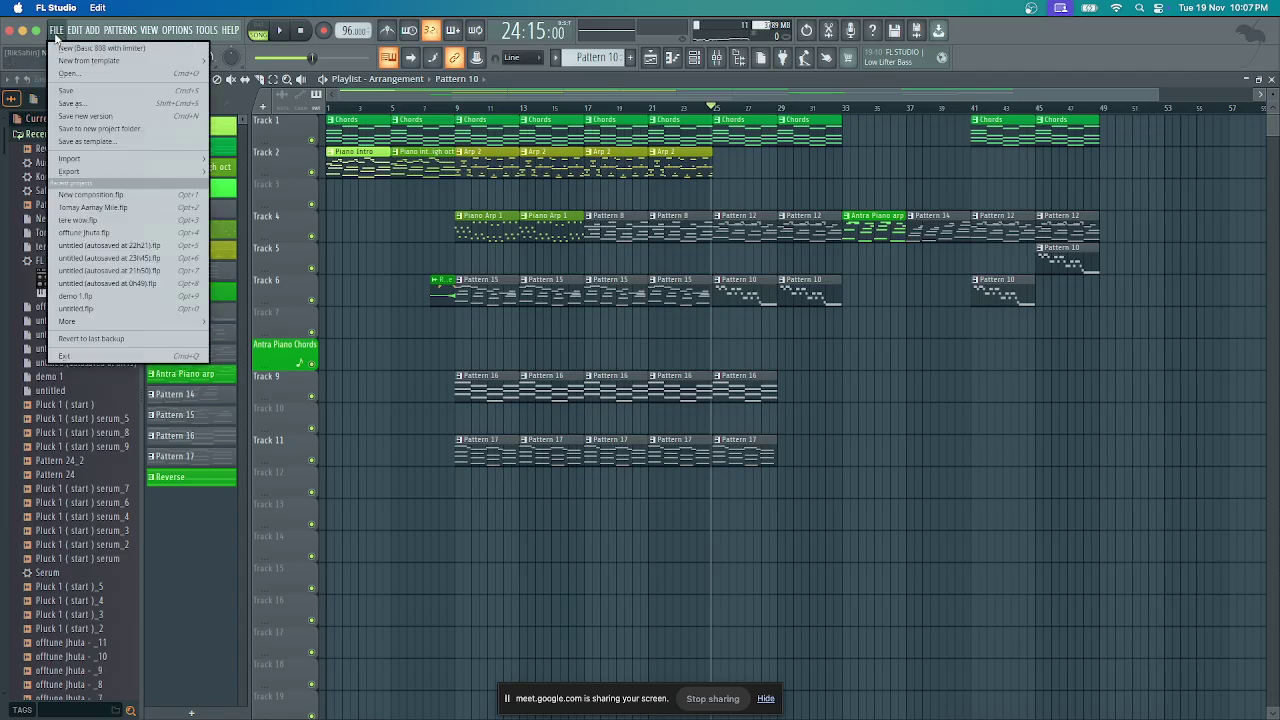
{"action": "left_click", "coordinate": [66, 90]}
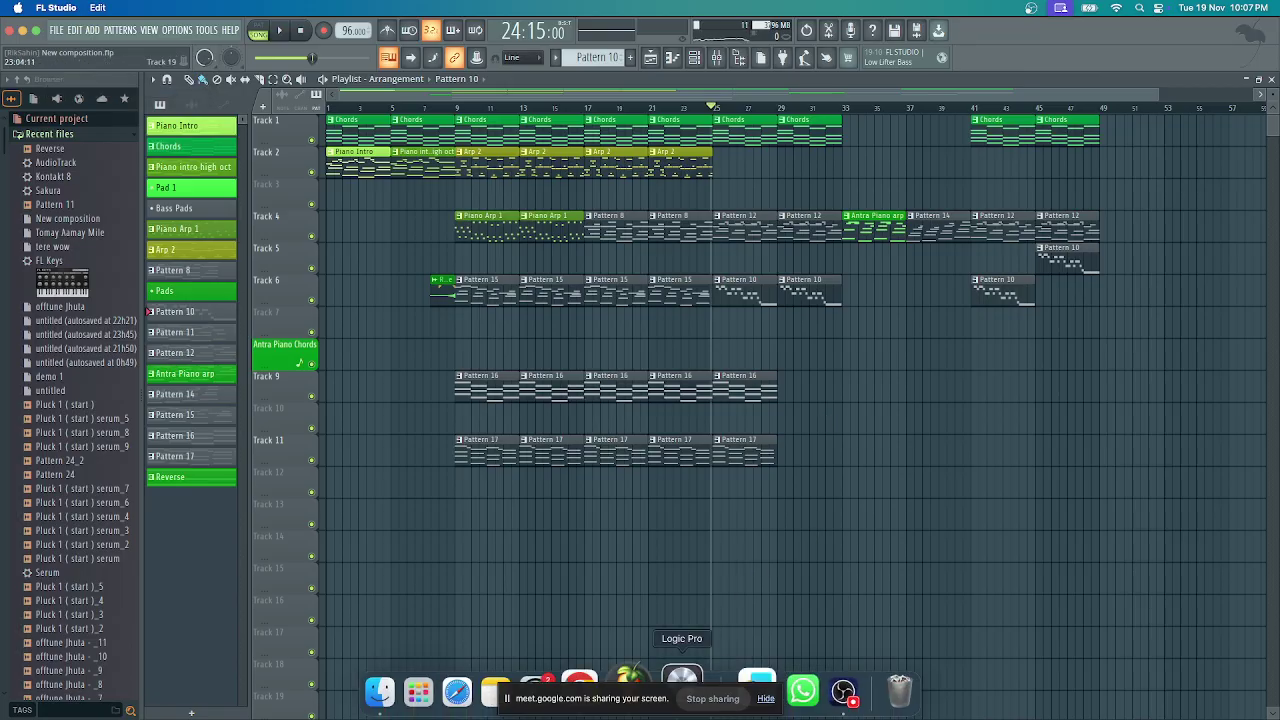
Switch to the Google Meet call in Chrome and bring up OBS
{"action": "left_click", "coordinate": [494, 688]}
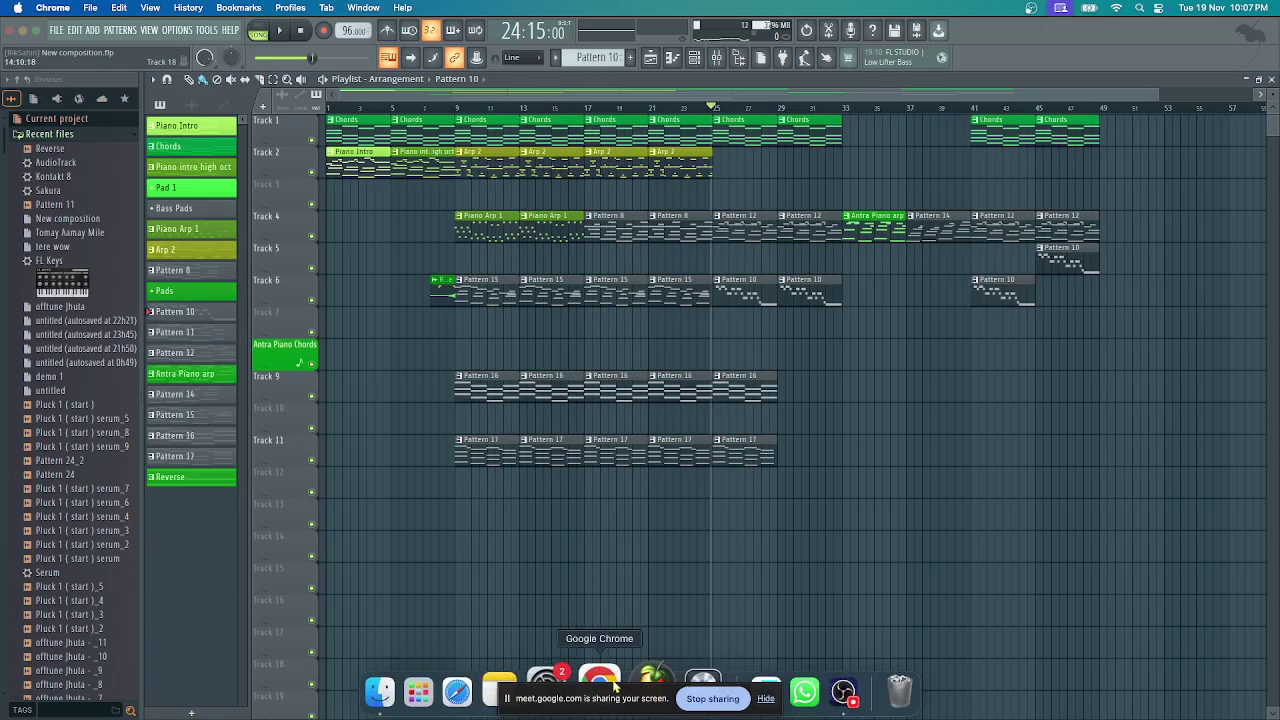
{"action": "left_click", "coordinate": [11, 38]}
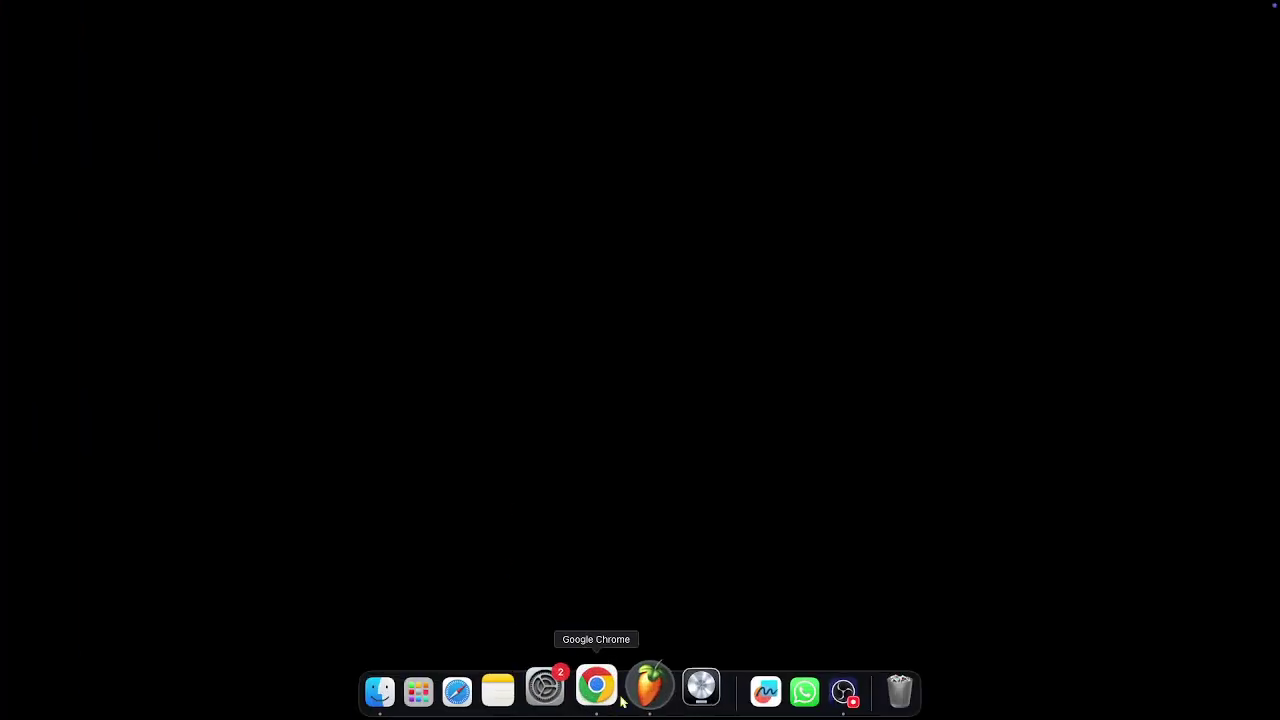
{"action": "left_click", "coordinate": [598, 686]}
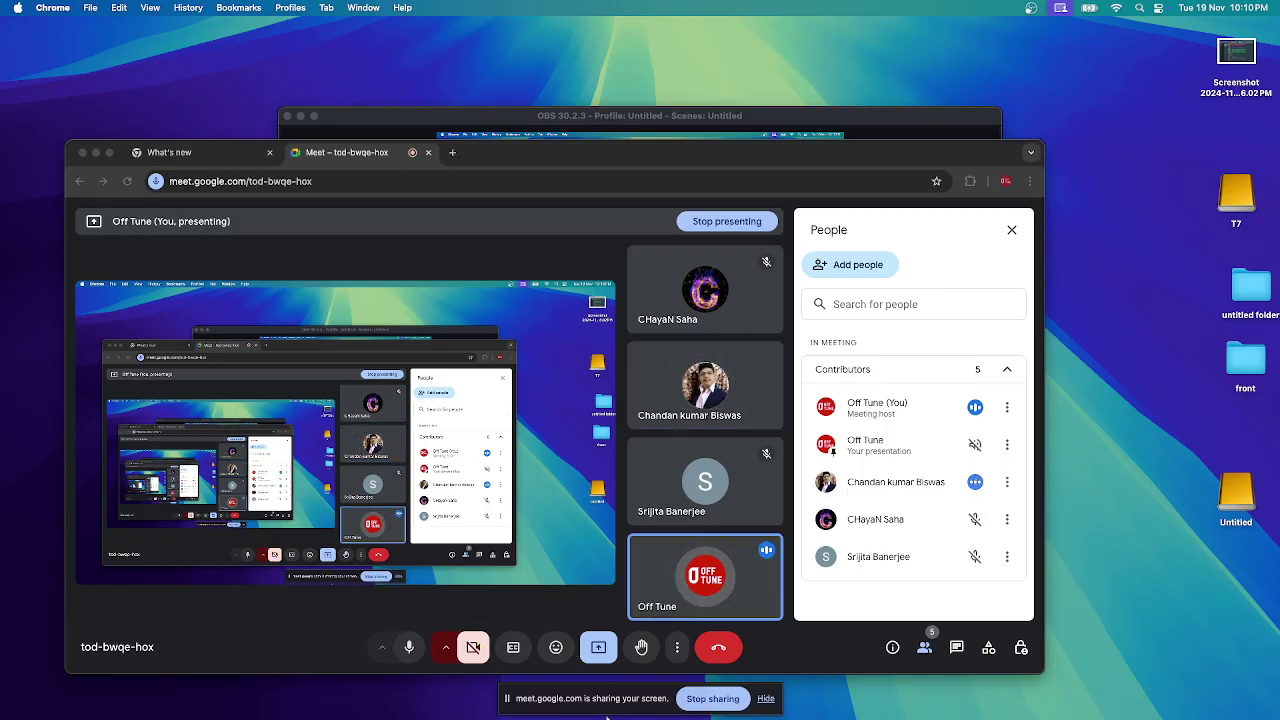
{"action": "mouse_move", "coordinate": [601, 712]}
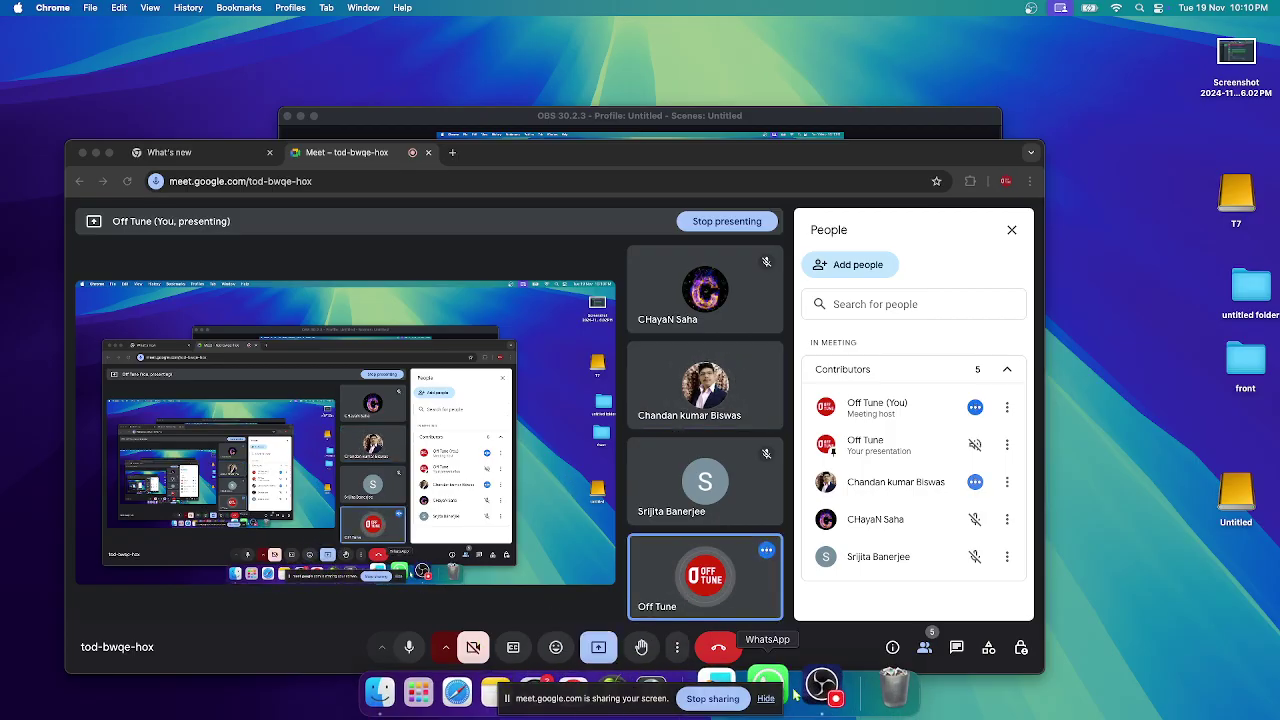
{"action": "left_click", "coordinate": [843, 692]}
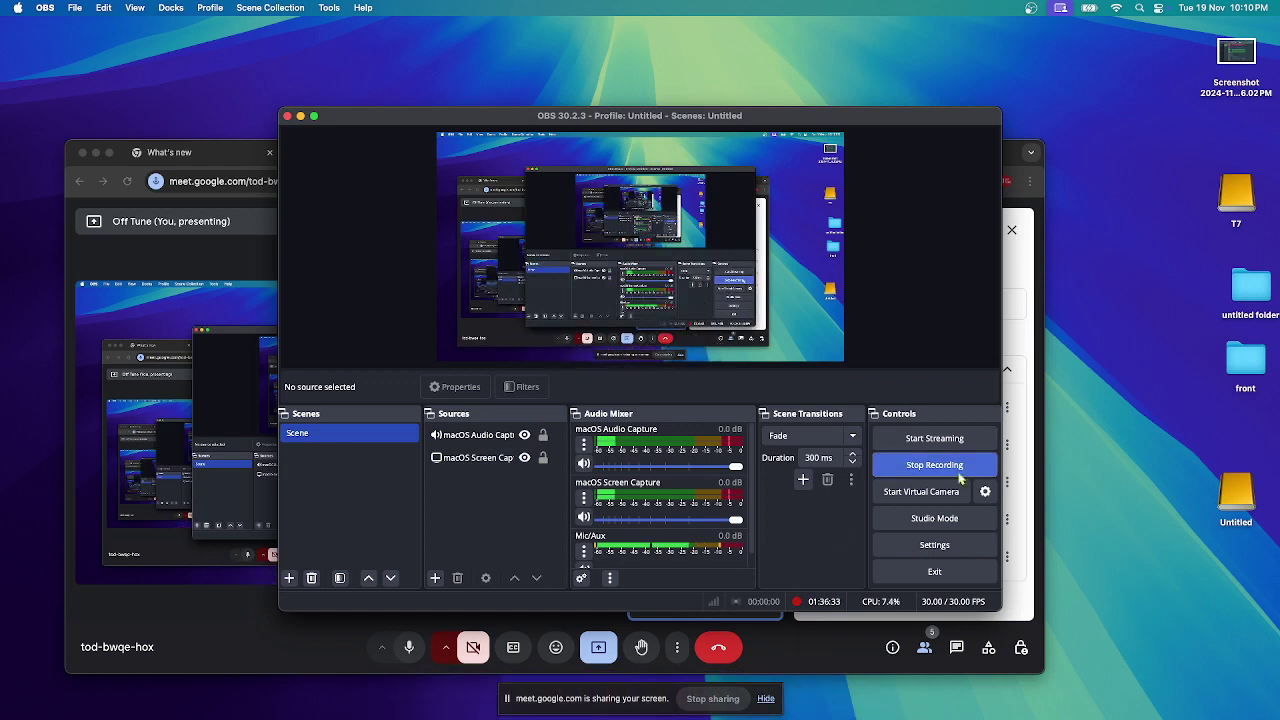